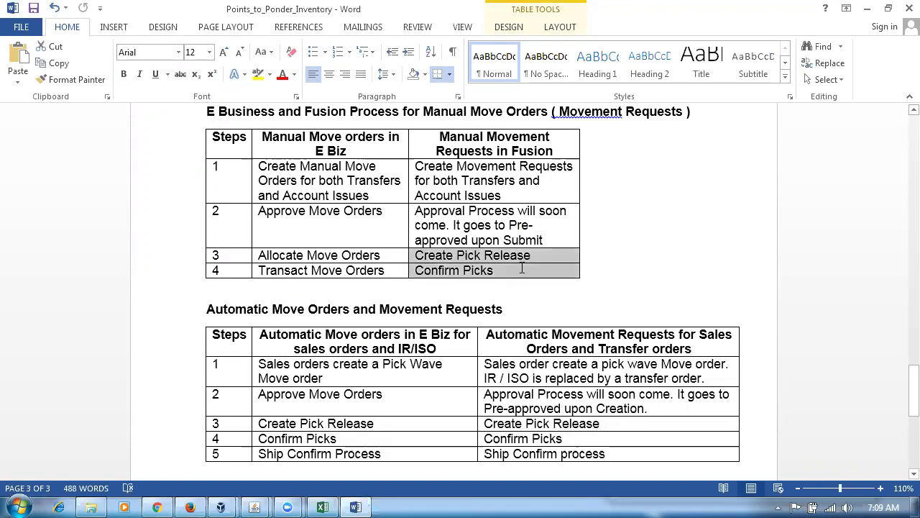
Highlight the Create Pick Release and Confirm Picks cells in Word's table, then switch to the lab workbook.
left_click(595, 308)
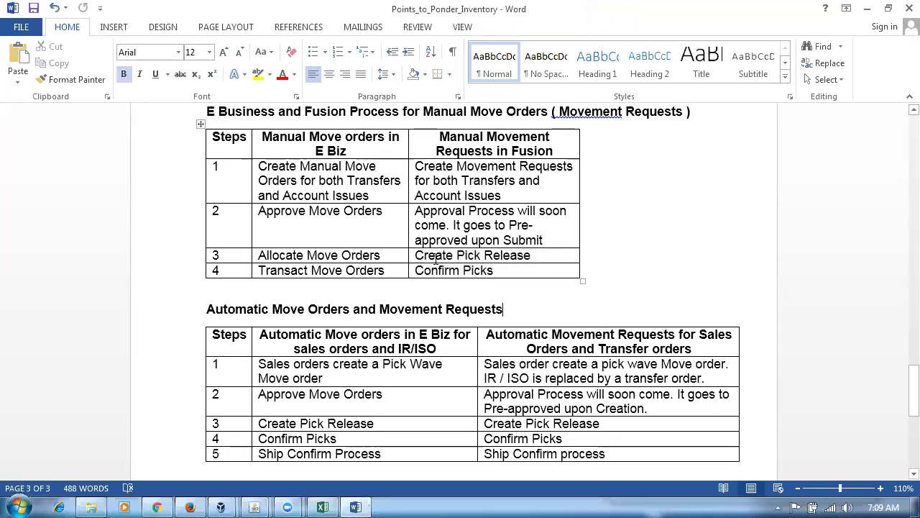
left_click_drag(436, 260, 453, 266)
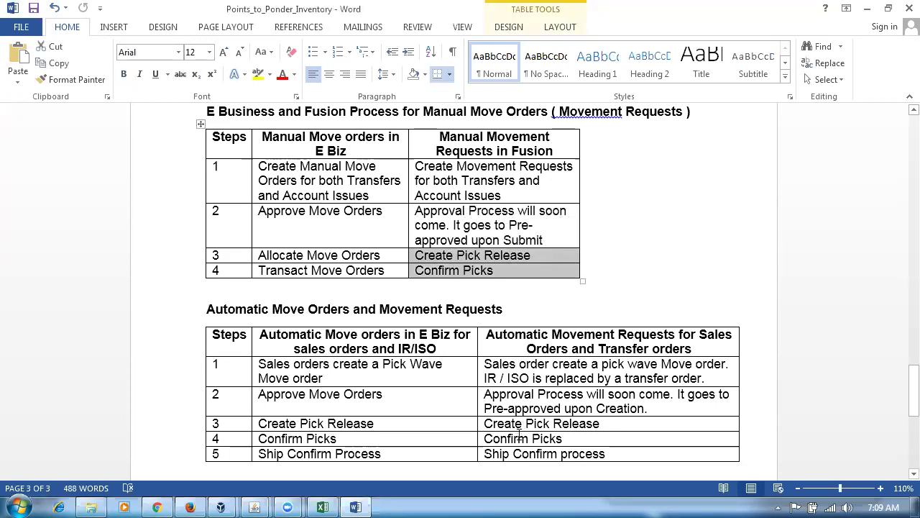
left_click(474, 271)
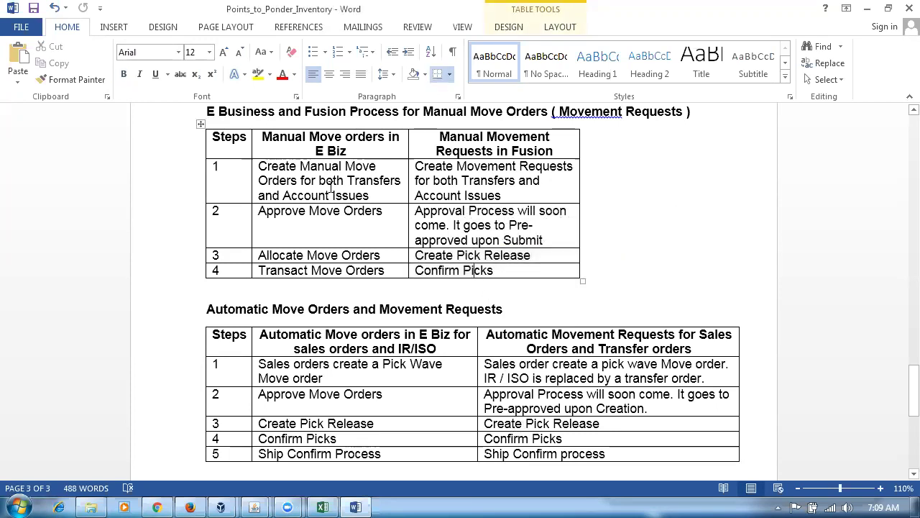
left_click(322, 507)
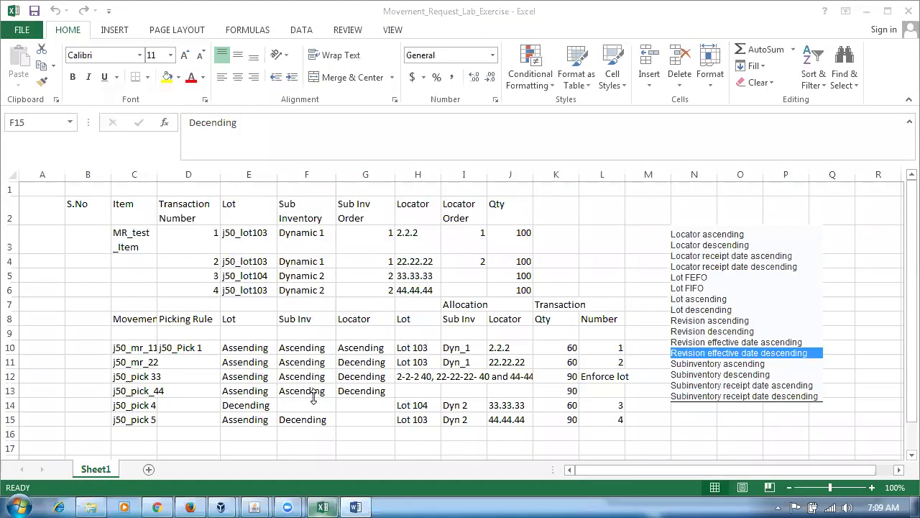
Review transaction 1, lot j50_lot103 and subinventories Dynamic 1 and Dynamic 2 in cells D3–F6, then return to Firefox.
left_click(199, 250)
left_click(237, 242)
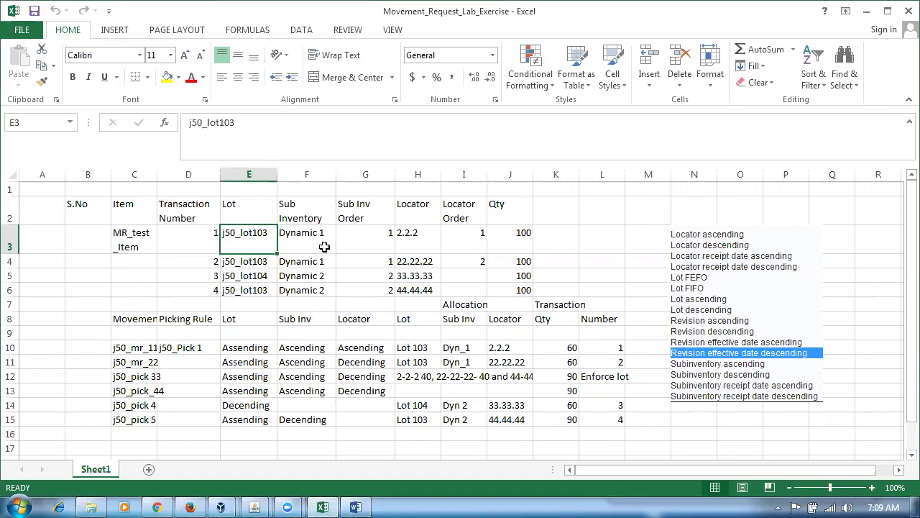
left_click(324, 247)
left_click(324, 264)
left_click(324, 275)
left_click(322, 289)
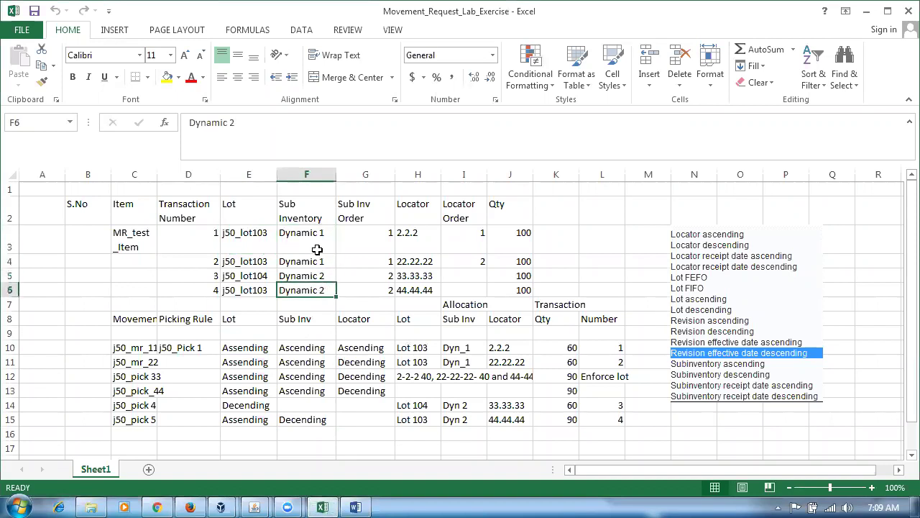
left_click(317, 250)
left_click(191, 505)
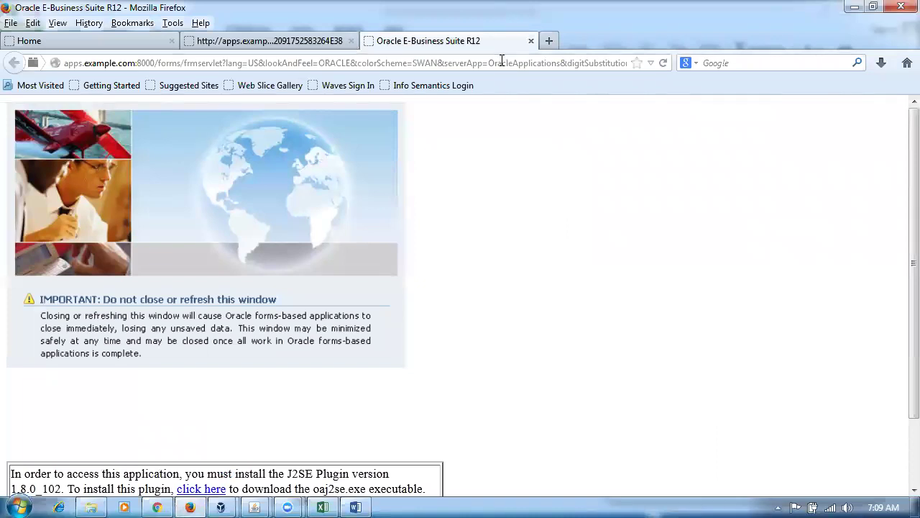
Load ebtr-test.fs.em2.oraclecloud.com/ in a new Firefox tab.
left_click(550, 41)
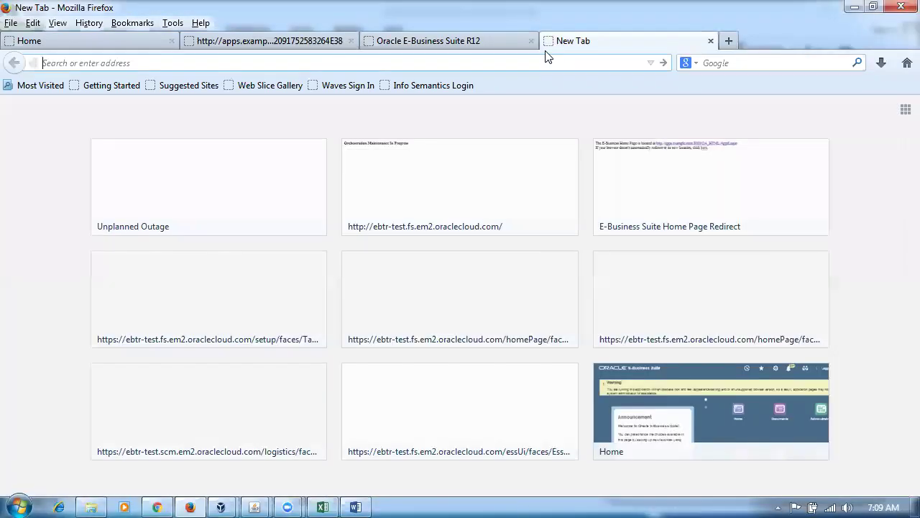
type("ebtr-test.fs.em2.oraclecloud.com/")
key("Return")
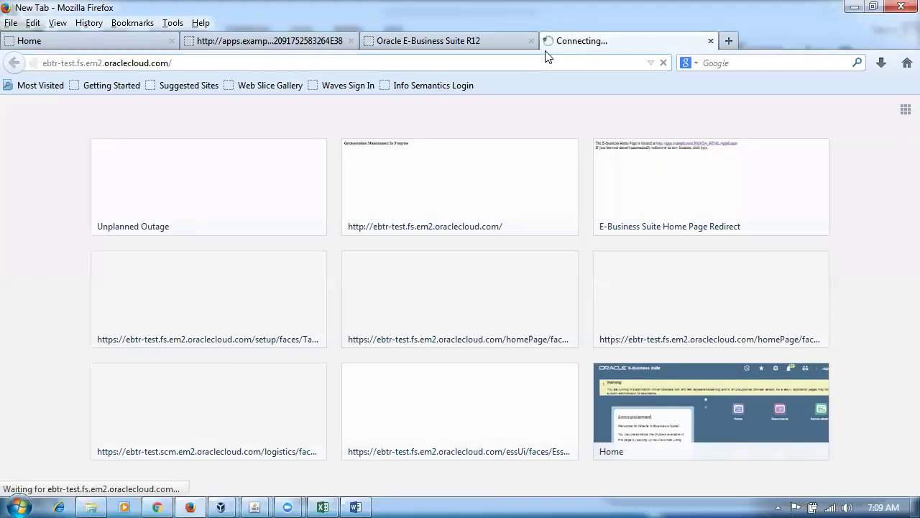
Glance at the Gmail inbox in Chrome, then return to the Fusion sign-in page.
left_click(154, 505)
left_click(44, 12)
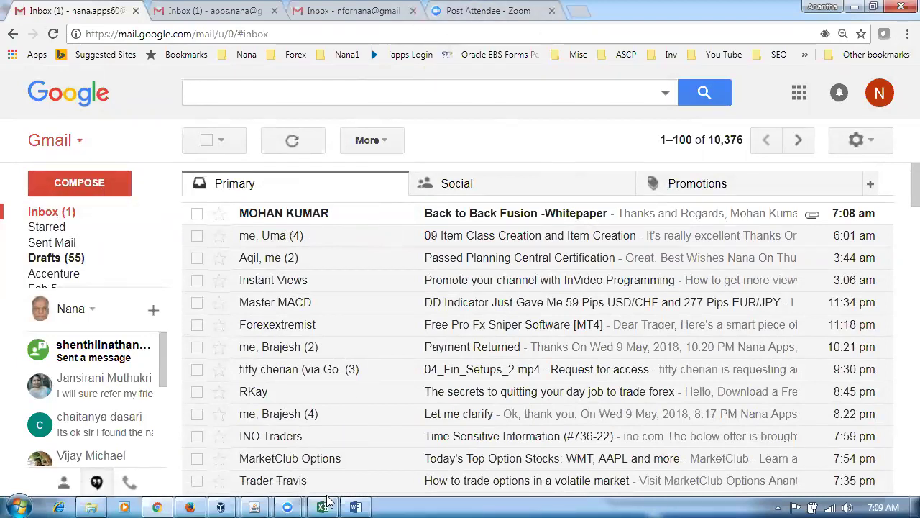
left_click(190, 504)
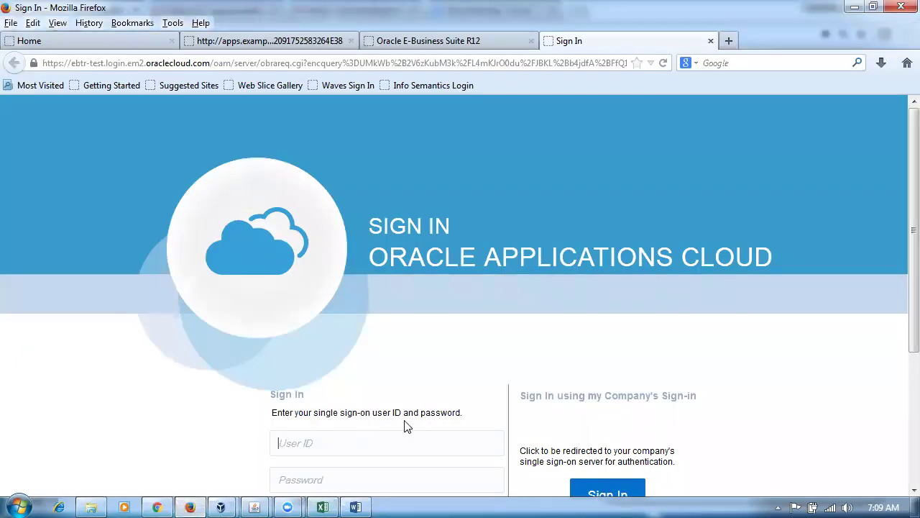
Sign in with the saved user ID and the account password to reach the Welcome page.
left_click(354, 442)
type("p01")
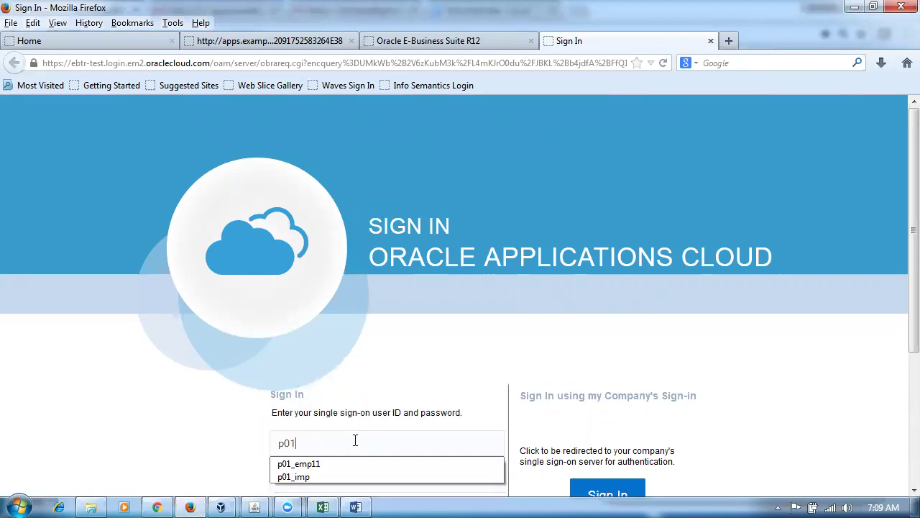
left_click(330, 466)
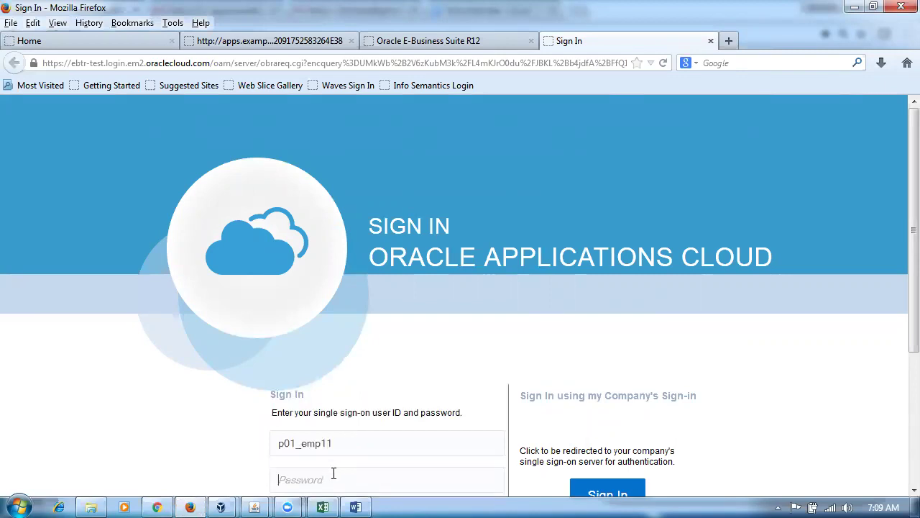
left_click(333, 473)
type("W1")
key("Return")
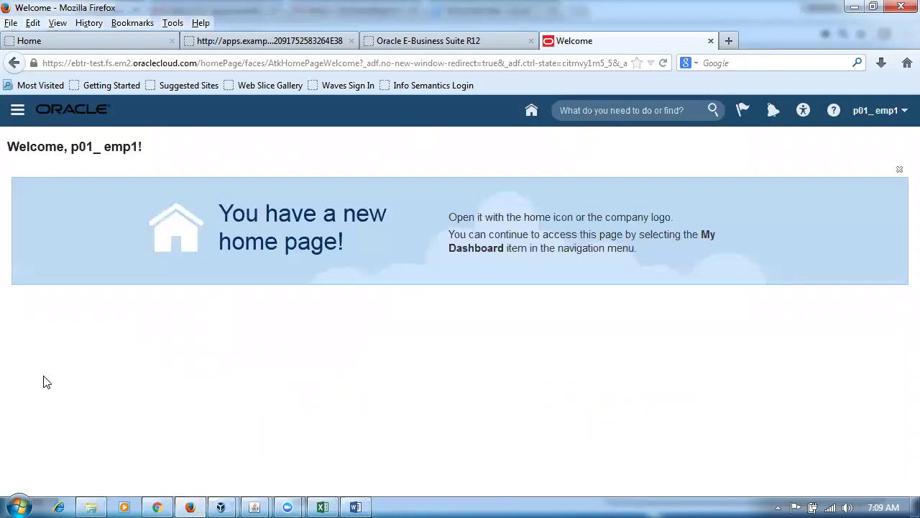
Search Setup and Maintenance for man%sub%loca% and launch Manage Subinventories and Locators.
left_click(875, 115)
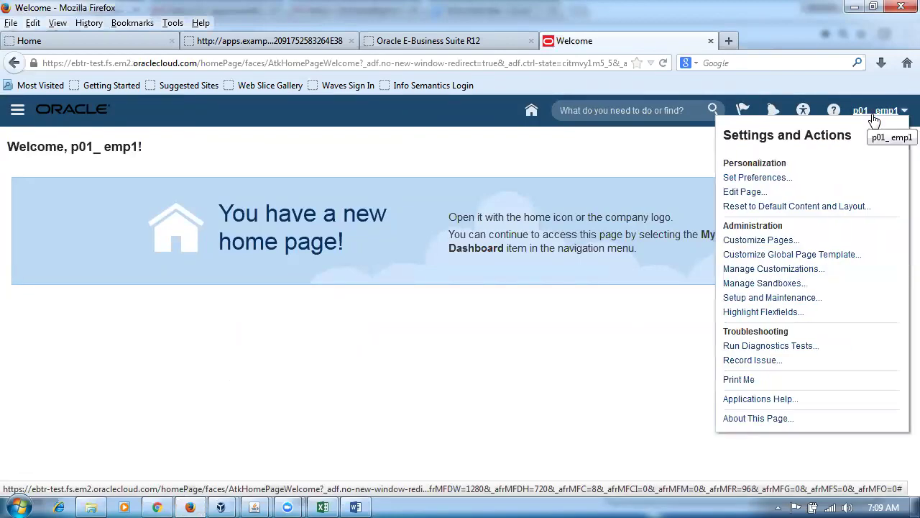
left_click(777, 300)
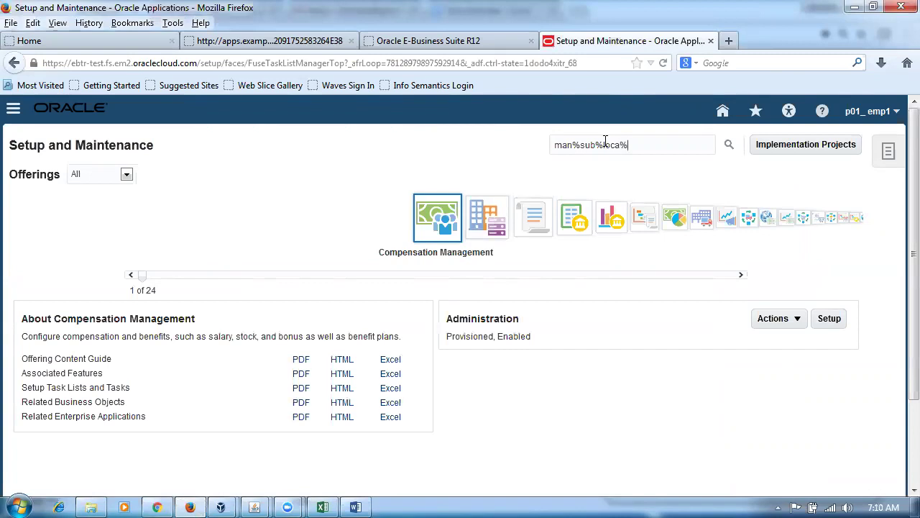
key("Return")
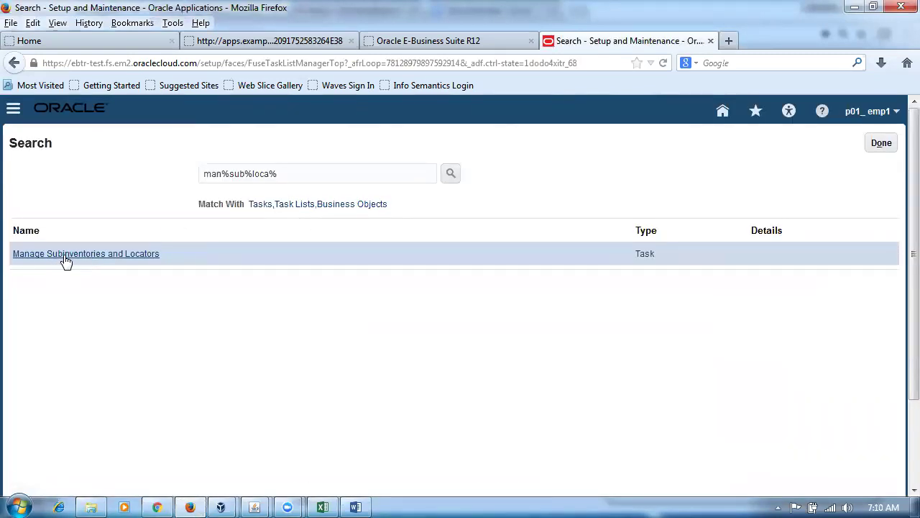
left_click(65, 255)
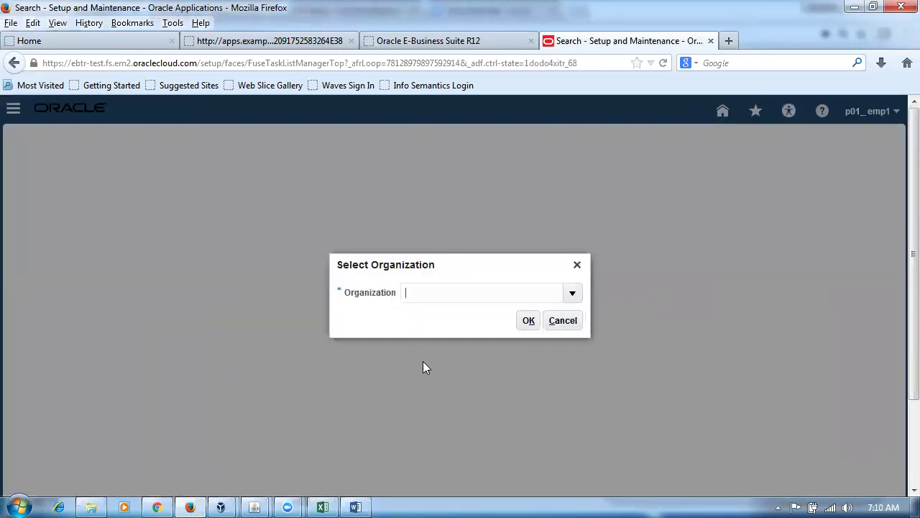
In organization P011, rename subinventory p01_dynami's description to 'Dyna _ 1' and save.
type("P011")
left_click(529, 324)
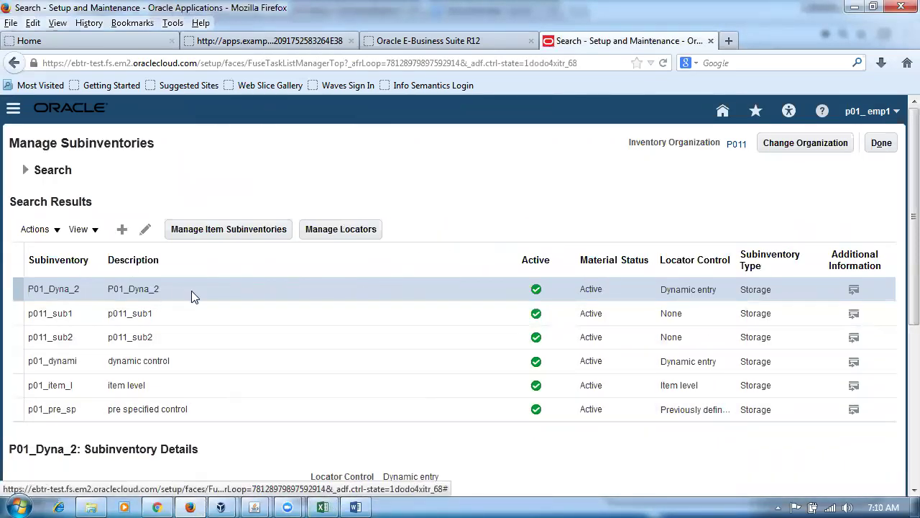
left_click(11, 361)
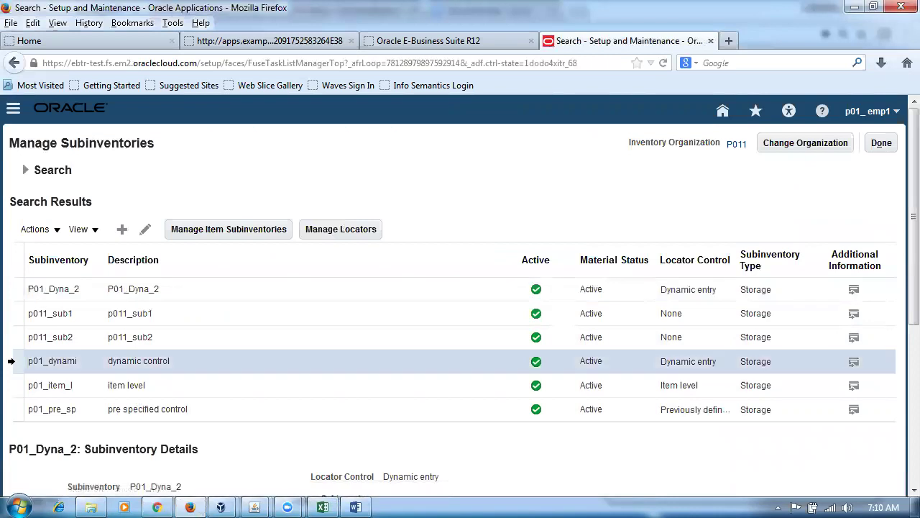
left_click(146, 230)
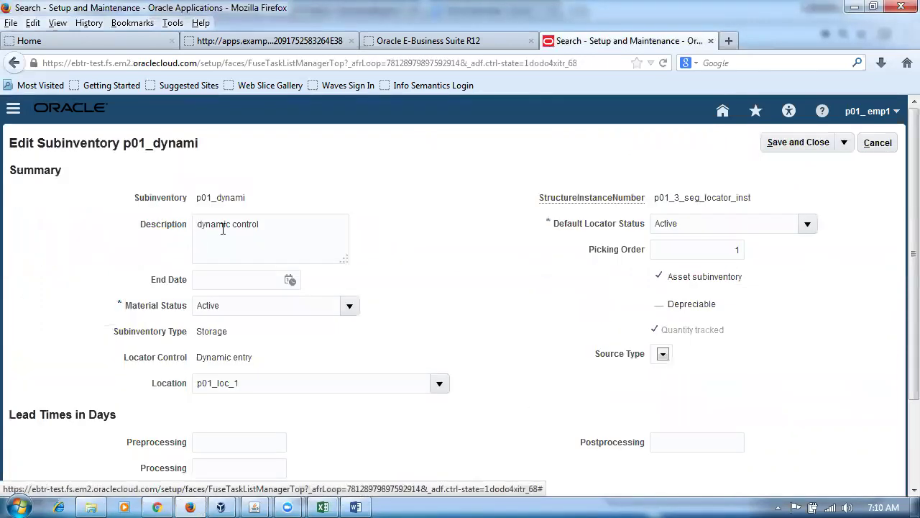
key("BackSpace")
key("BackSpace")
key("BackSpace")
key("BackSpace")
key("BackSpace")
key("BackSpace")
key("BackSpace")
key("BackSpace")
key("BackSpace")
key("BackSpace")
key("BackSpace")
key("BackSpace")
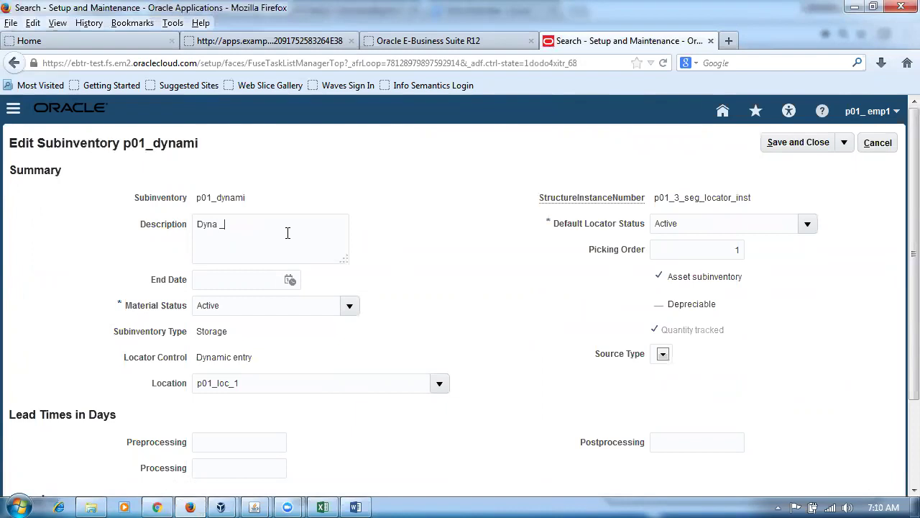
left_click(781, 147)
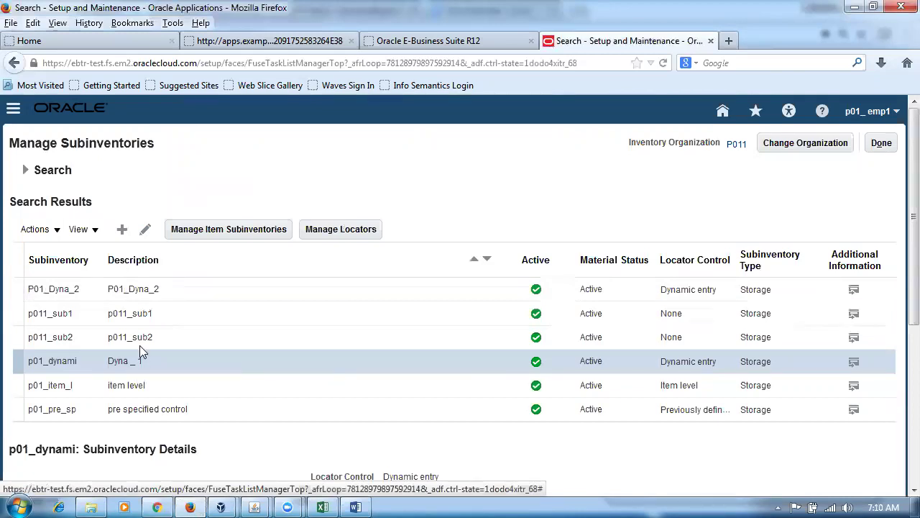
View p01_dynami's locators and locator 2-2-2's details, then switch to the lab workbook.
left_click(345, 235)
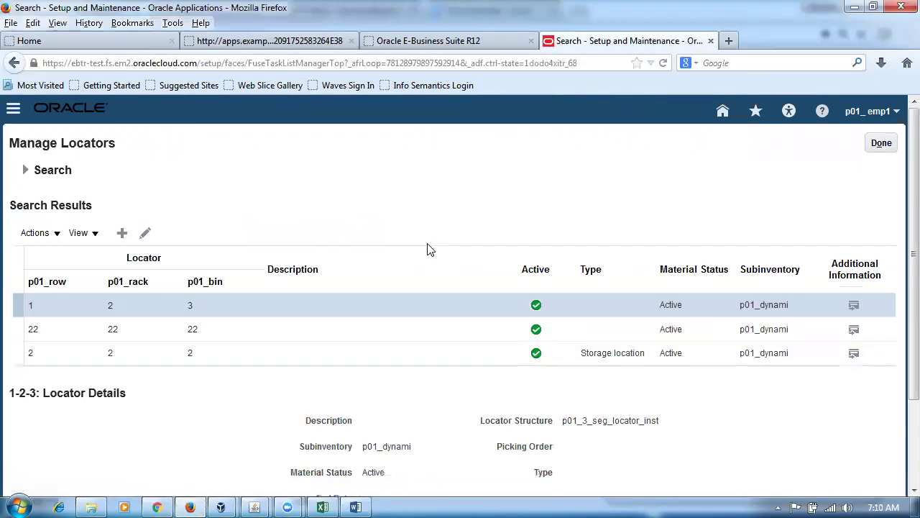
left_click(16, 353)
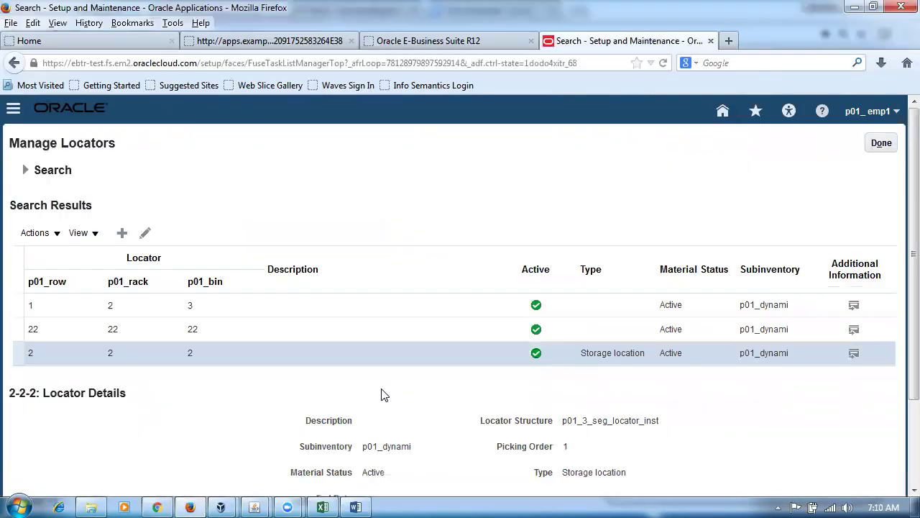
left_click(322, 507)
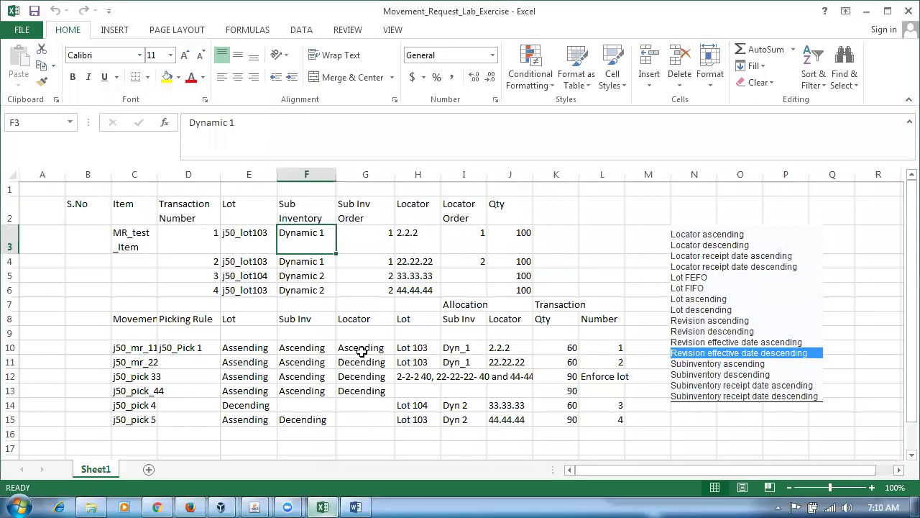
Check locators 2.2.2 and 22.22.22 and their locator order in cells H3:I4, then return to Fusion.
left_click(413, 243)
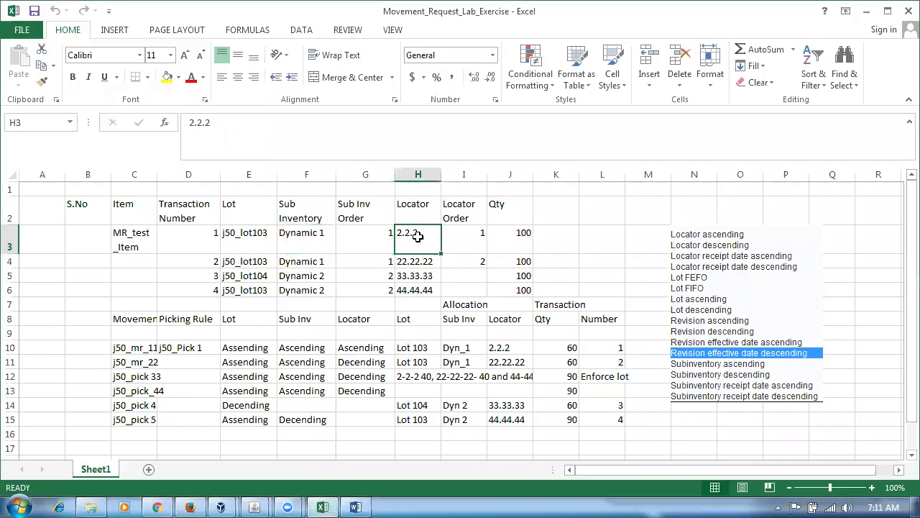
left_click(477, 245)
left_click(436, 263)
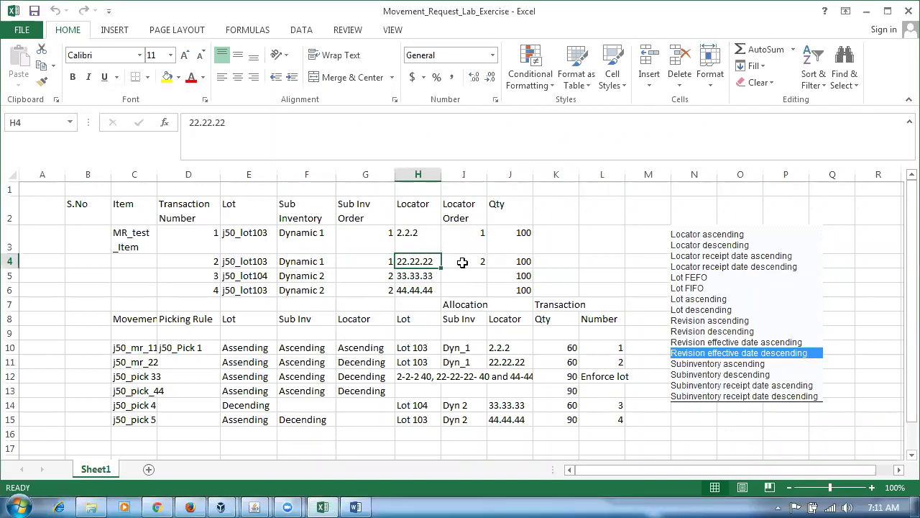
left_click(461, 265)
key("alt+Tab")
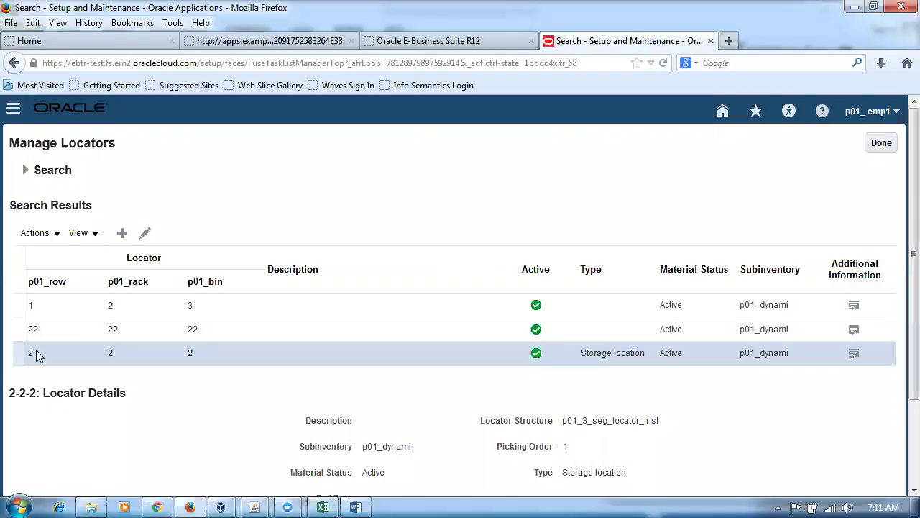
Open locators 2-2-2 and 22-22-22 to confirm 22-22-22 has picking order 2, then return to Excel.
left_click(145, 233)
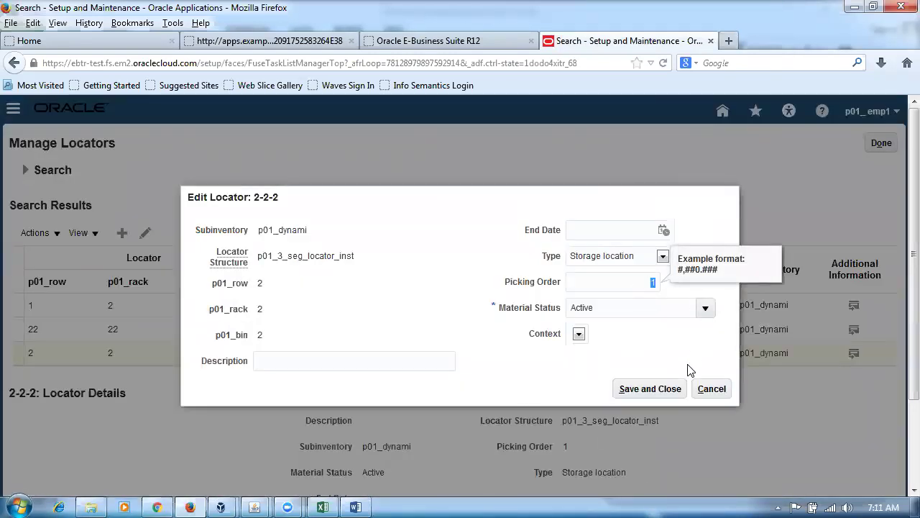
left_click(711, 388)
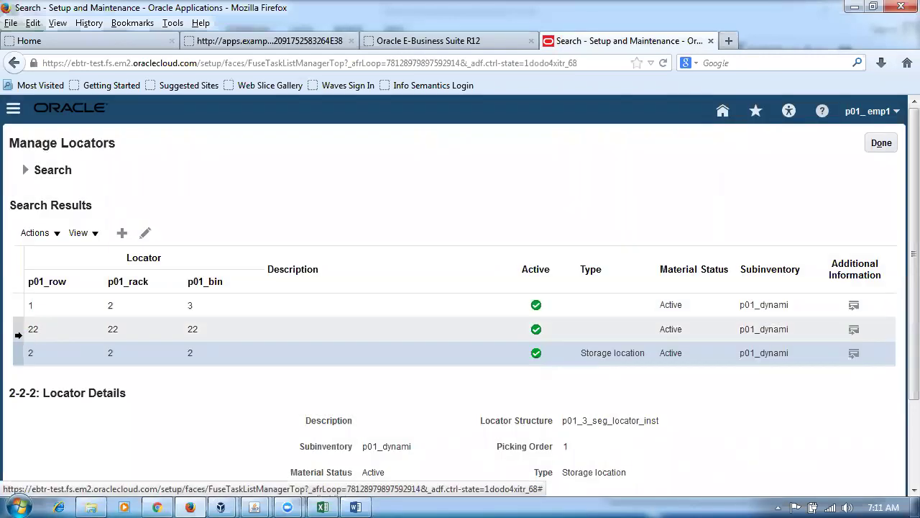
left_click(16, 328)
left_click(145, 233)
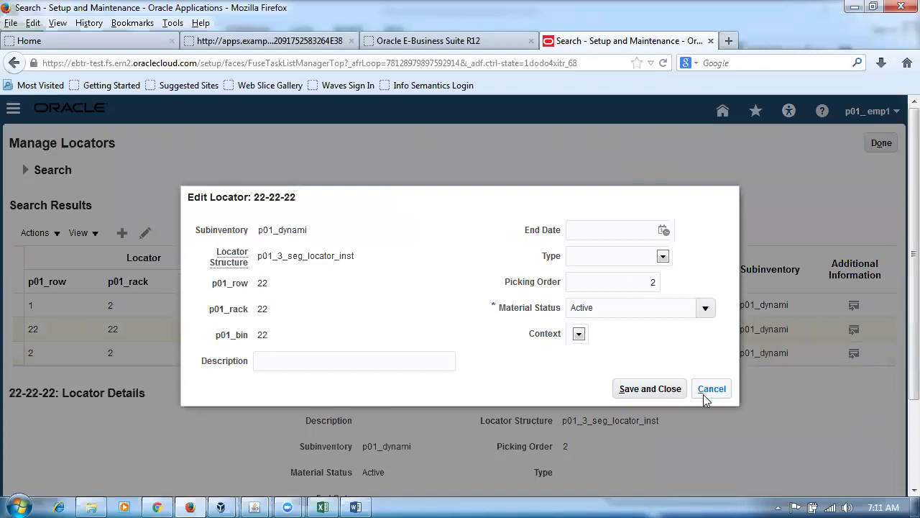
key("alt+Tab")
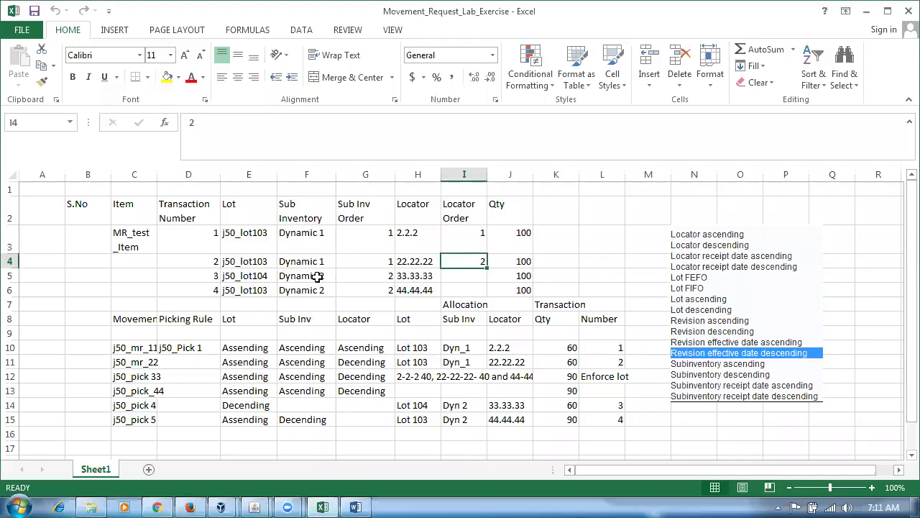
Review transactions 3–4: subinventory Dynamic 2, locators 33.33.33 and 44.44.44, and their locator orders.
left_click(317, 278)
left_click(415, 274)
left_click(418, 289)
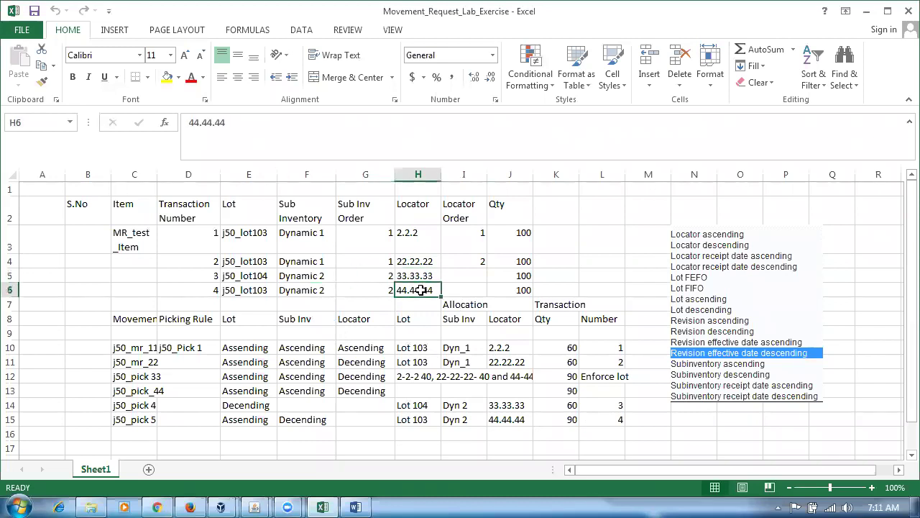
left_click(470, 277)
left_click(476, 291)
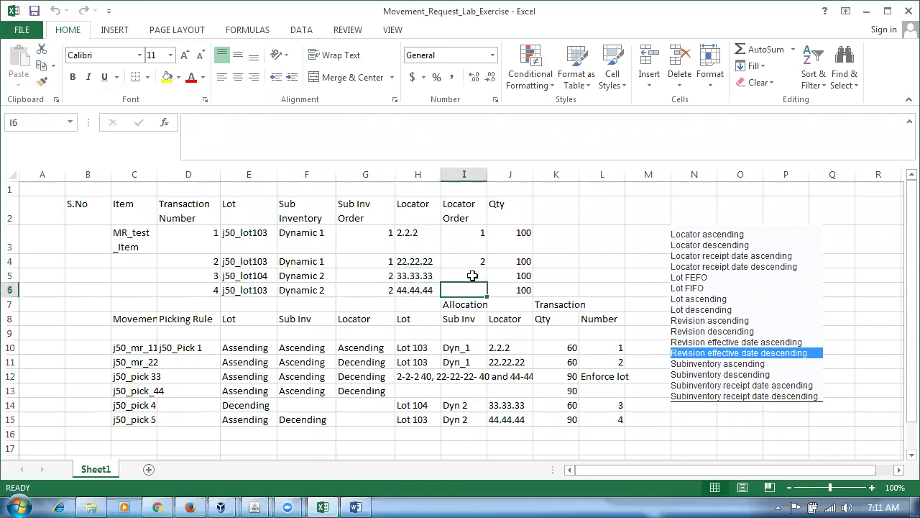
left_click(472, 276)
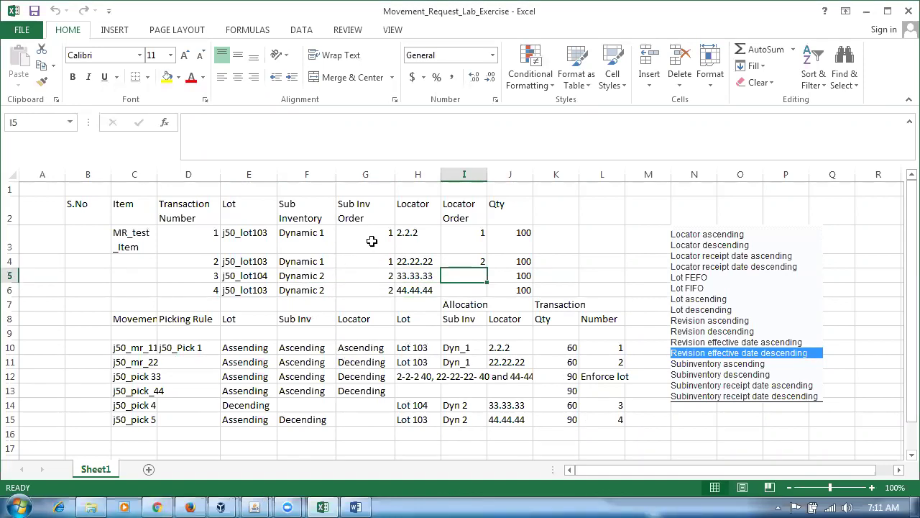
left_click_drag(304, 239, 320, 289)
left_click_drag(376, 305, 387, 295)
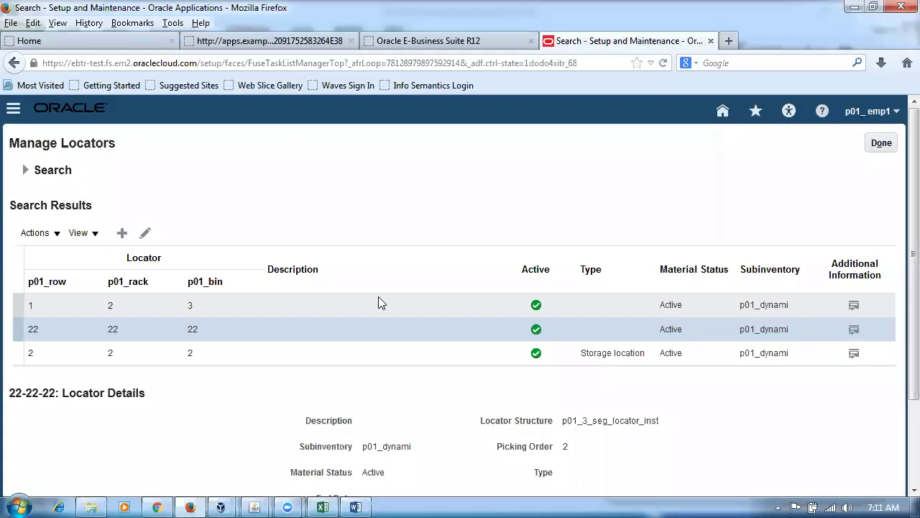
Verify p01_dynami still has picking order 1 and P01_Dyna_2 picking order 2, without saving.
left_click(881, 144)
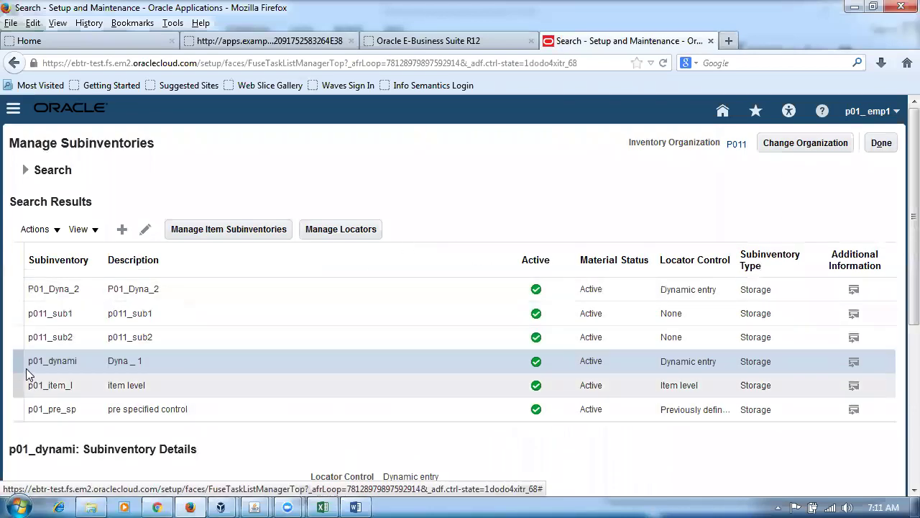
left_click(145, 232)
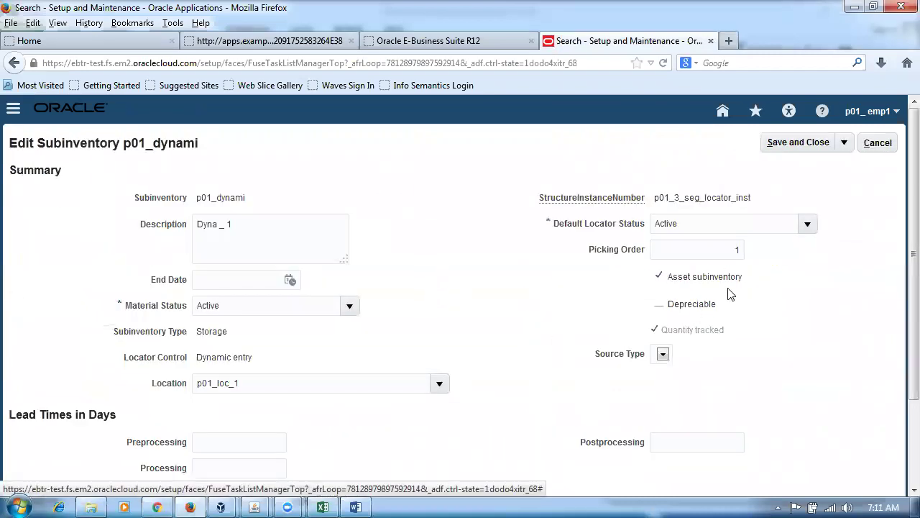
left_click(719, 251)
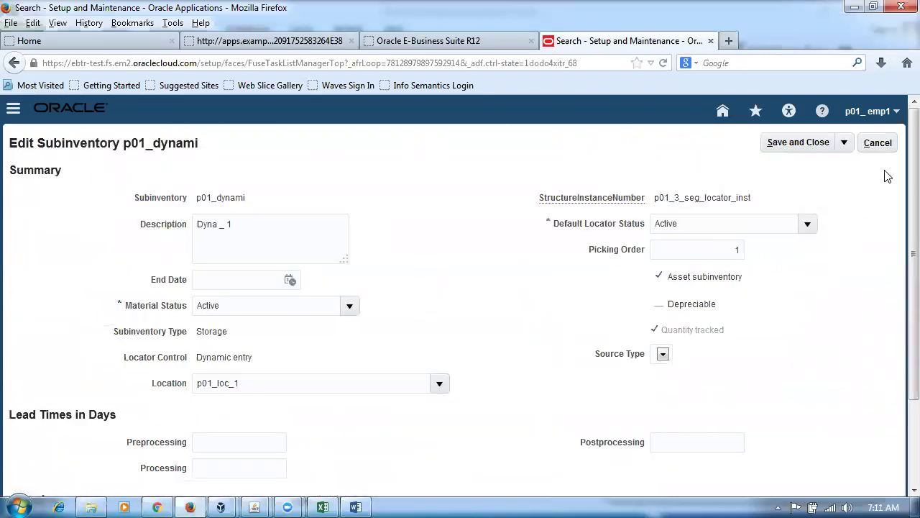
left_click(884, 145)
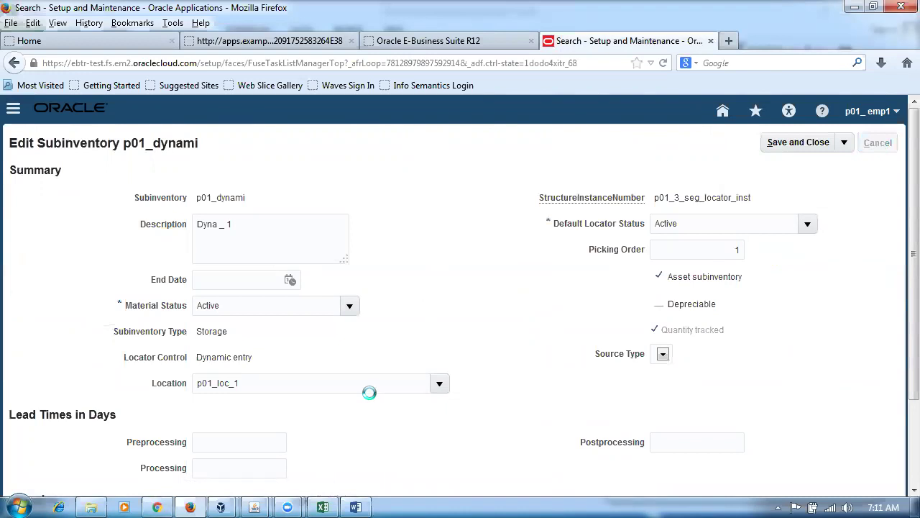
left_click(10, 290)
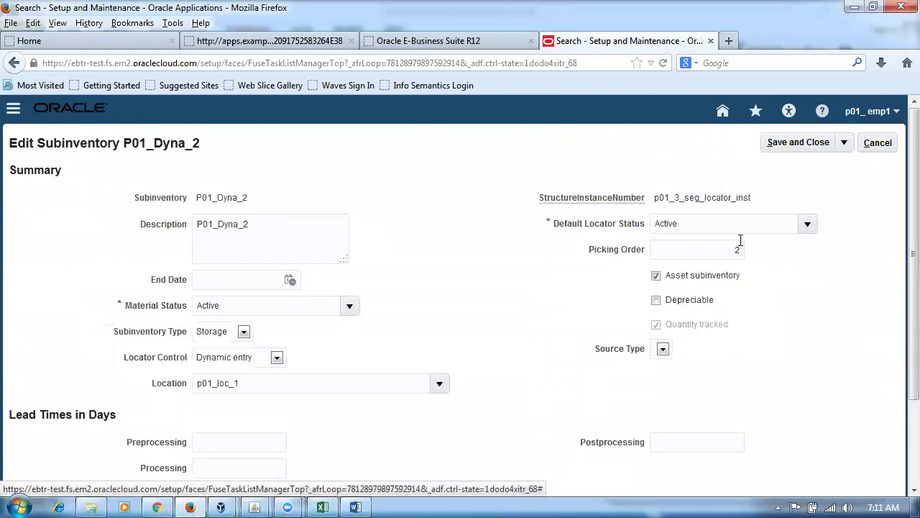
left_click(881, 145)
Review MR_test_Item and its four transaction rows in the workbook, then close Manage Subinventories.
key("alt+Tab")
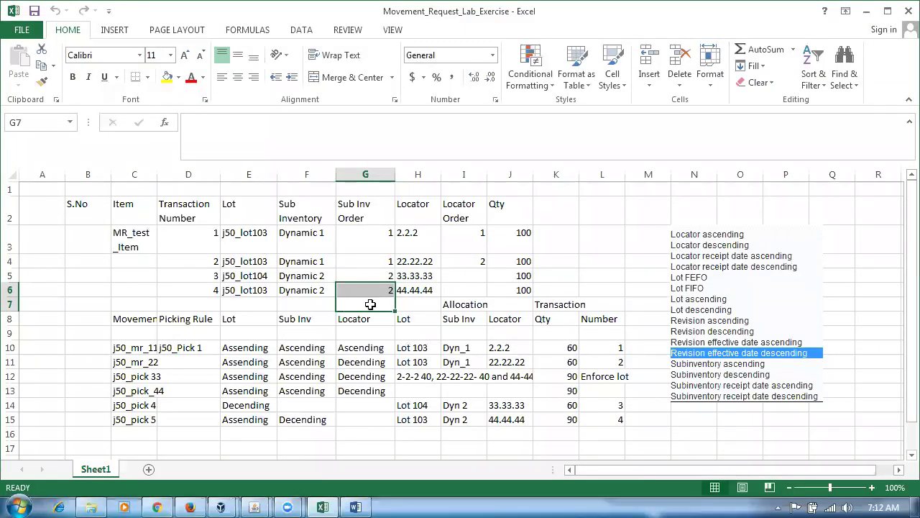
left_click(121, 238)
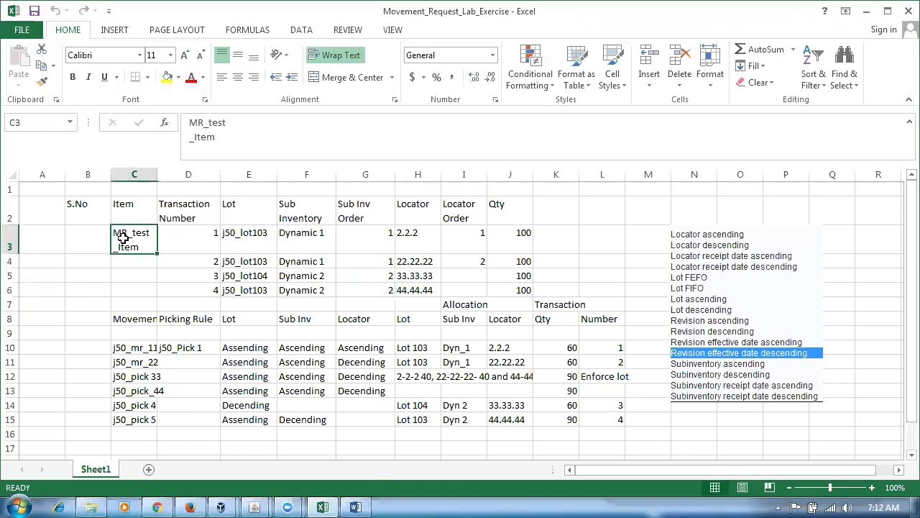
left_click_drag(193, 242, 519, 293)
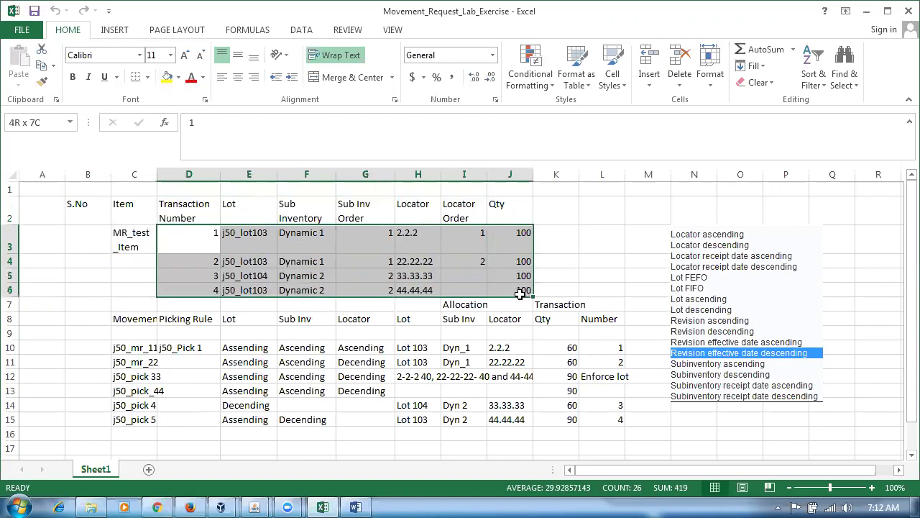
left_click(134, 247)
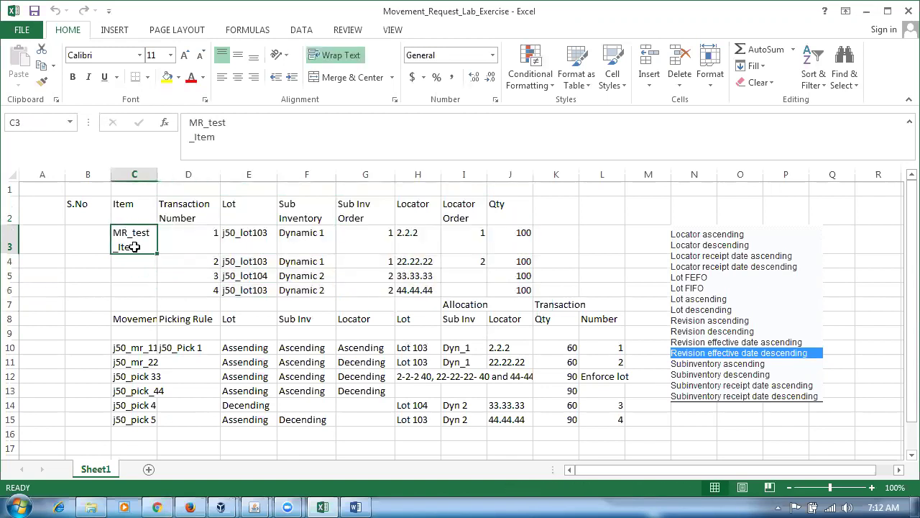
key("alt+Tab")
left_click(880, 143)
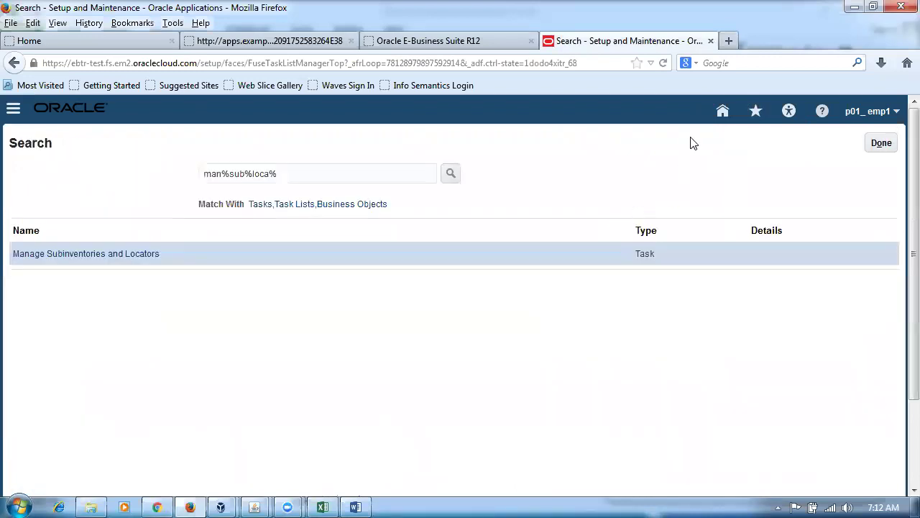
Go from Home to Product Information Management, dismiss the notification, and launch Create Item.
left_click(723, 113)
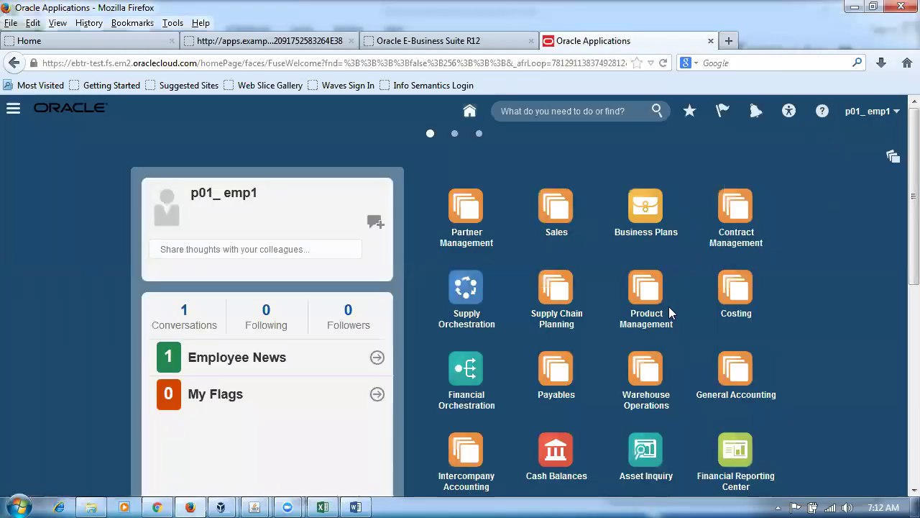
left_click(645, 291)
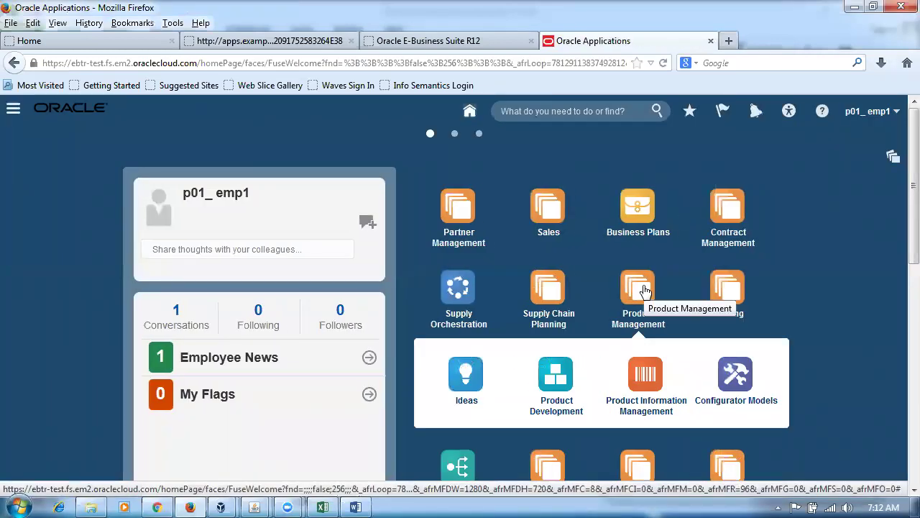
left_click(646, 373)
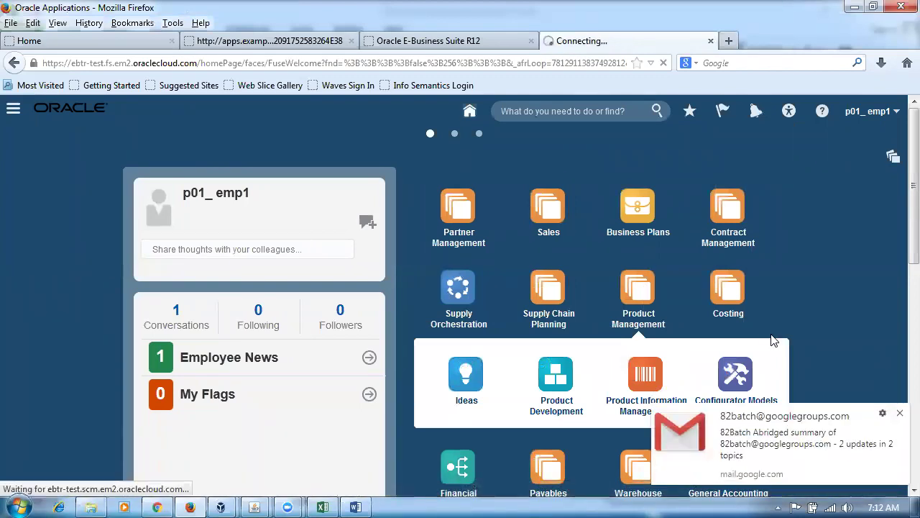
left_click(900, 413)
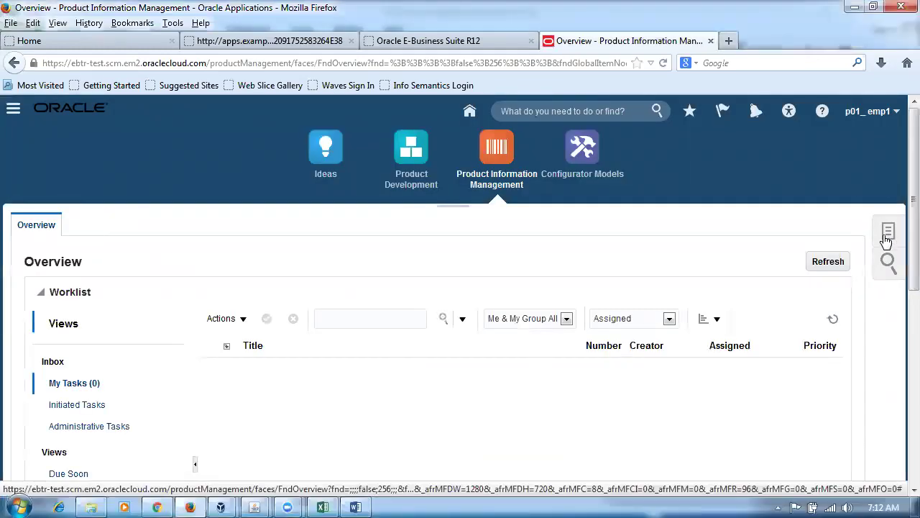
left_click(886, 241)
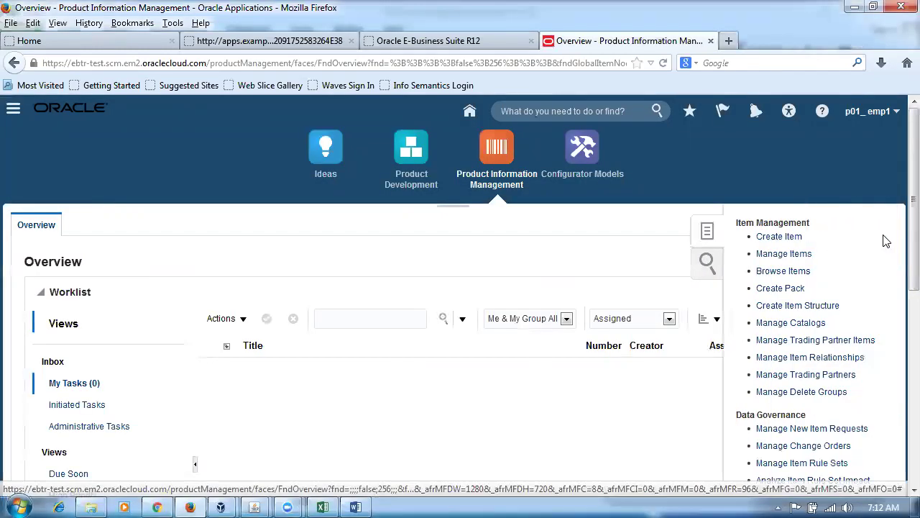
left_click(766, 237)
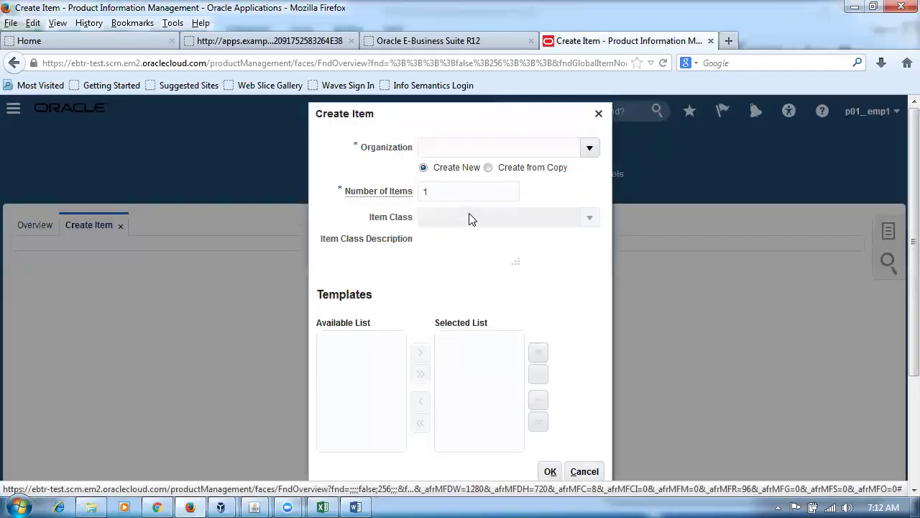
Create an item in organization P010 (p01_master_org) with Root Item Class and the p01 Purchased Item template.
type("P010")
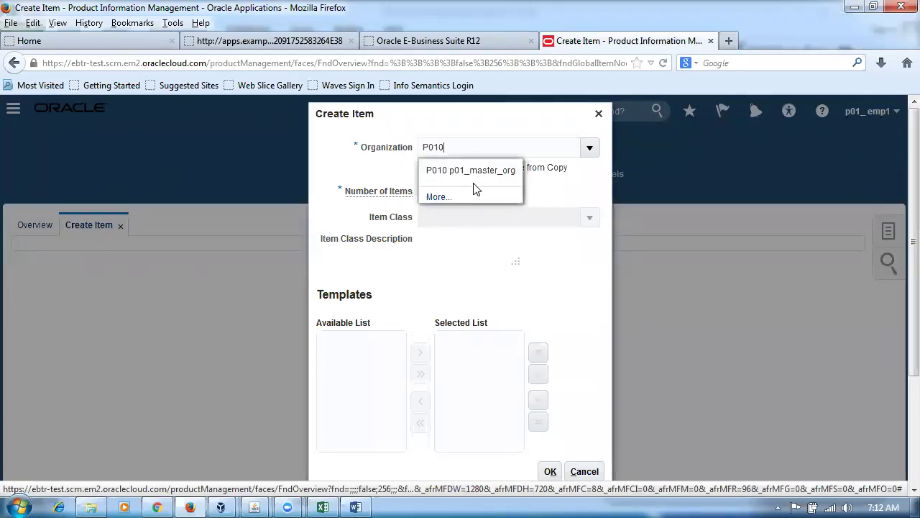
left_click(469, 177)
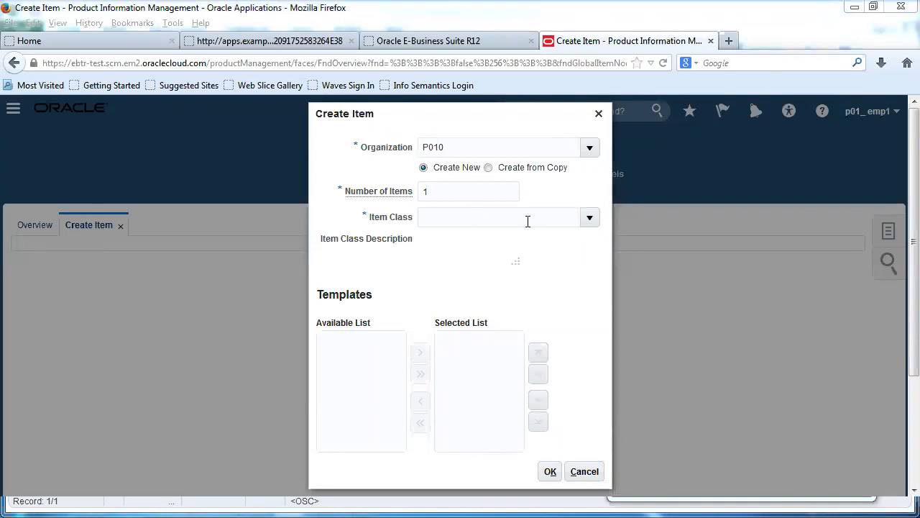
left_click(453, 220)
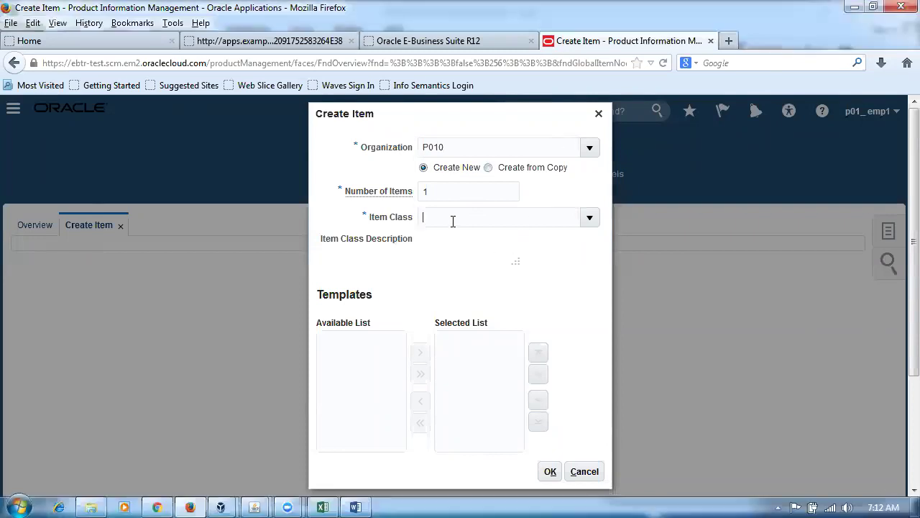
type("root")
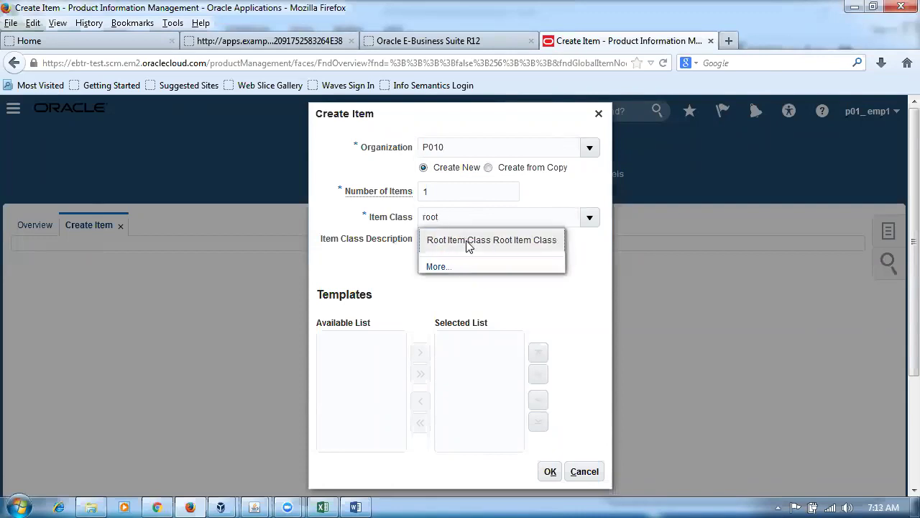
left_click(468, 242)
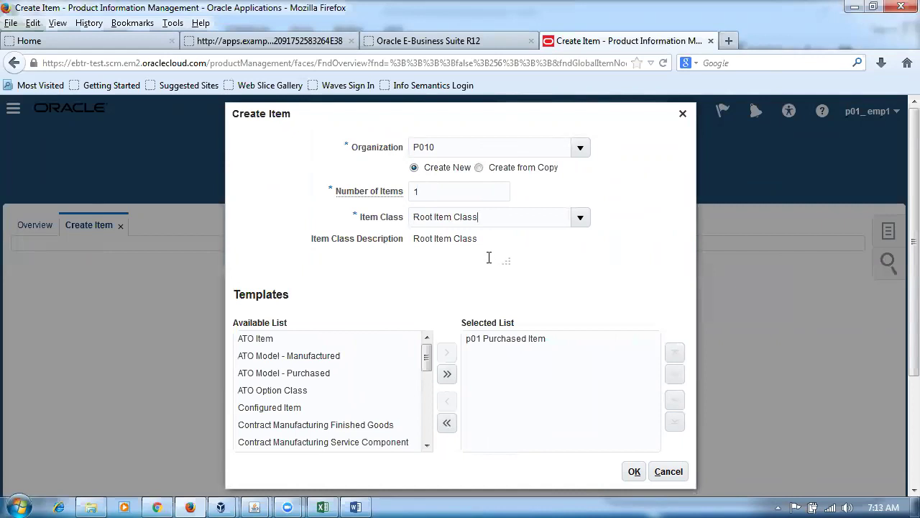
left_click_drag(419, 240, 466, 242)
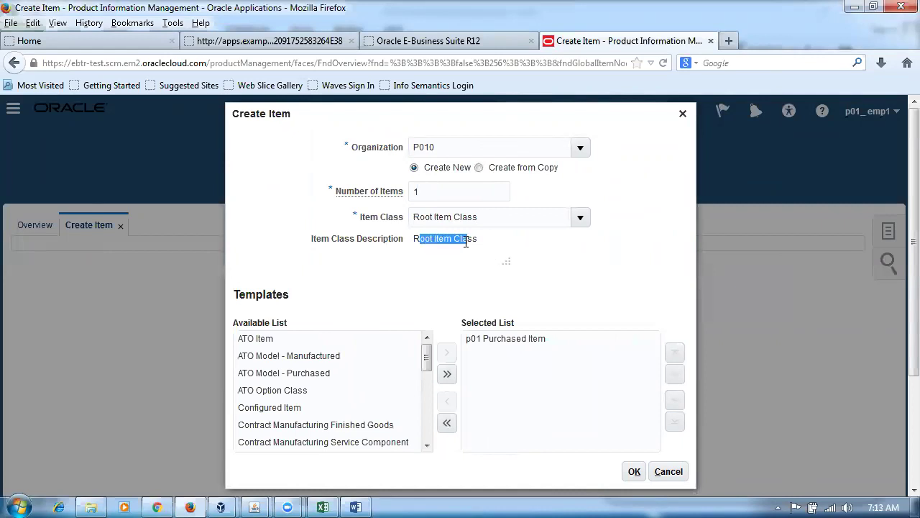
left_click(456, 282)
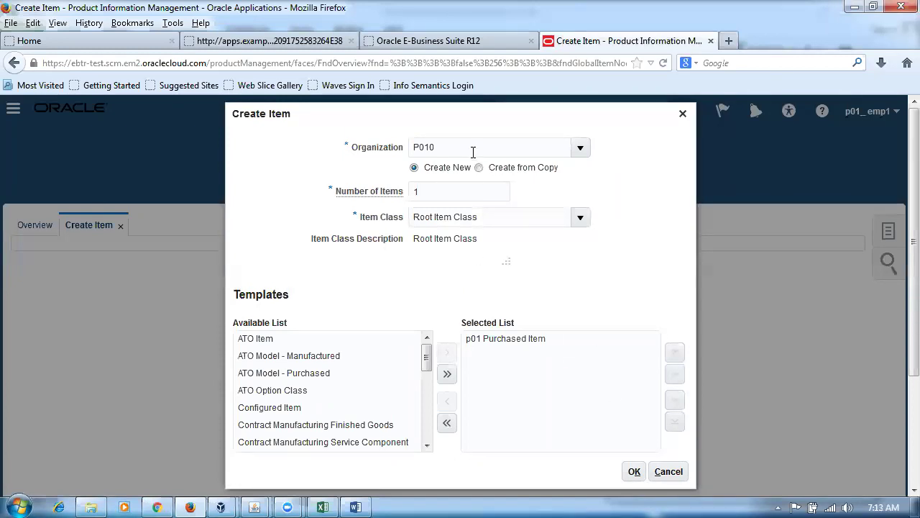
left_click(635, 473)
Enter item number p01mr_test and description 'movement request test item'.
left_click(466, 317)
type("p01")
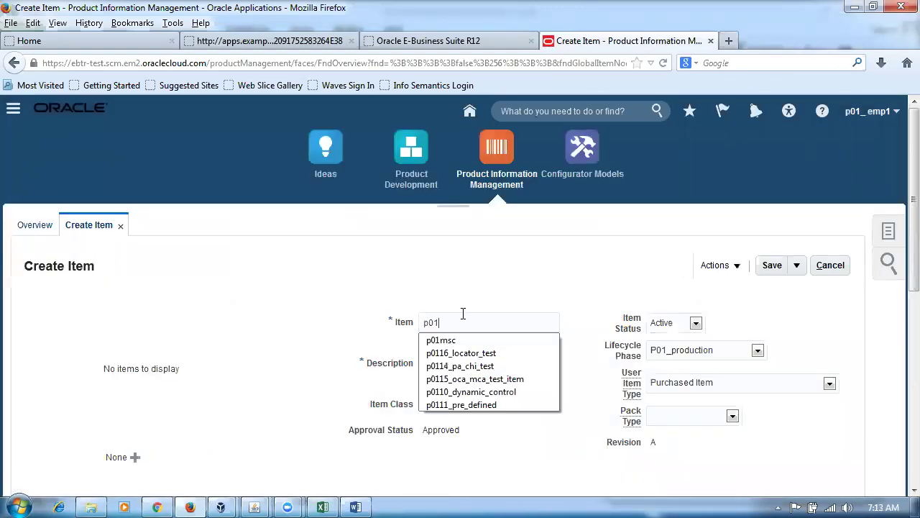
type("mi_test")
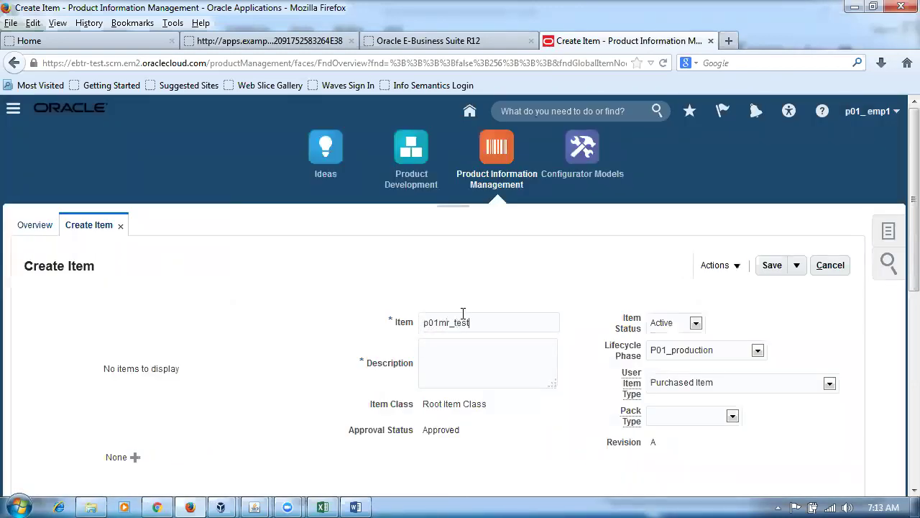
left_click(461, 350)
type("movement request test item")
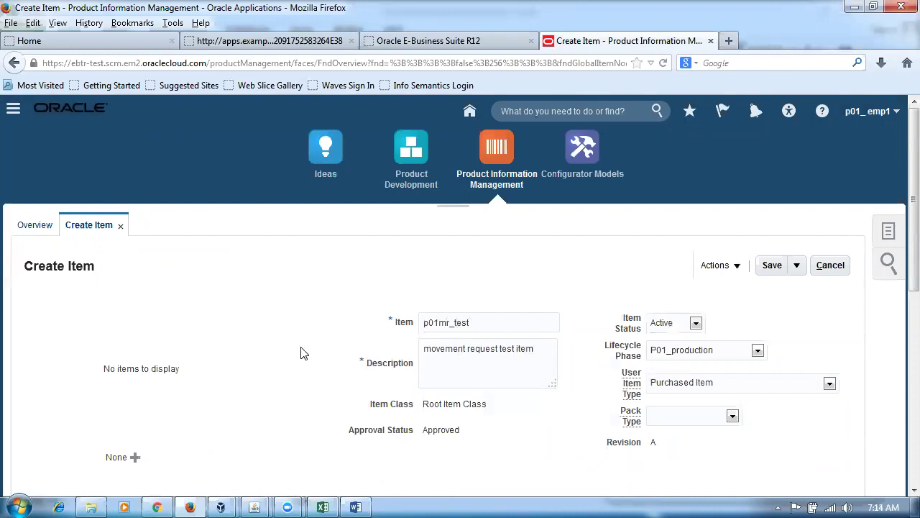
key("alt+Tab")
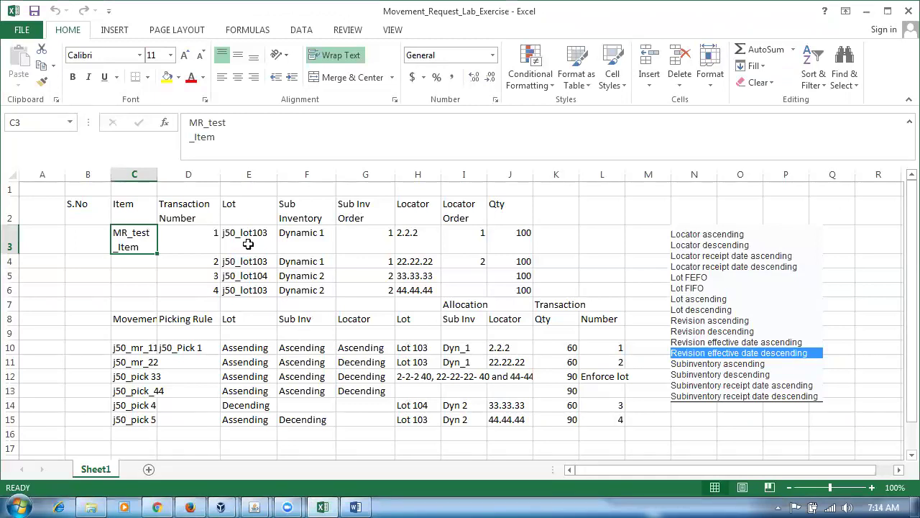
left_click(244, 215)
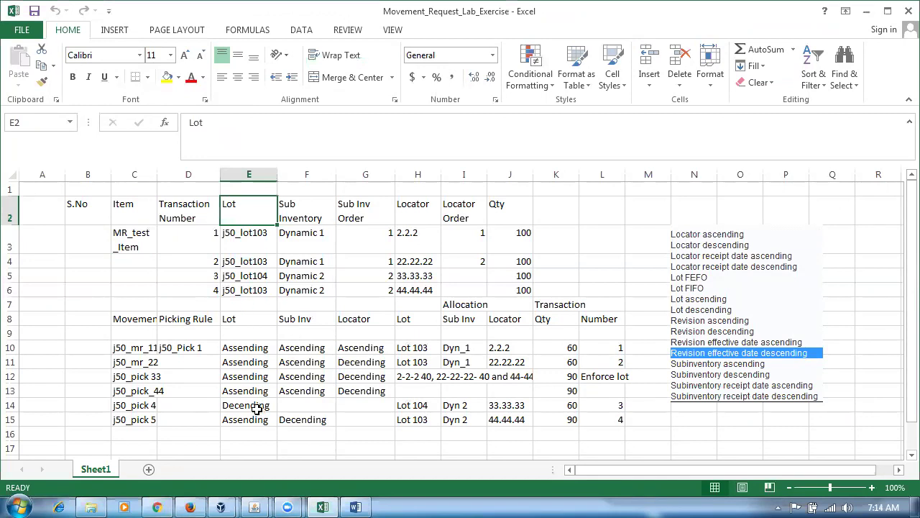
left_click(287, 215)
left_click(418, 212)
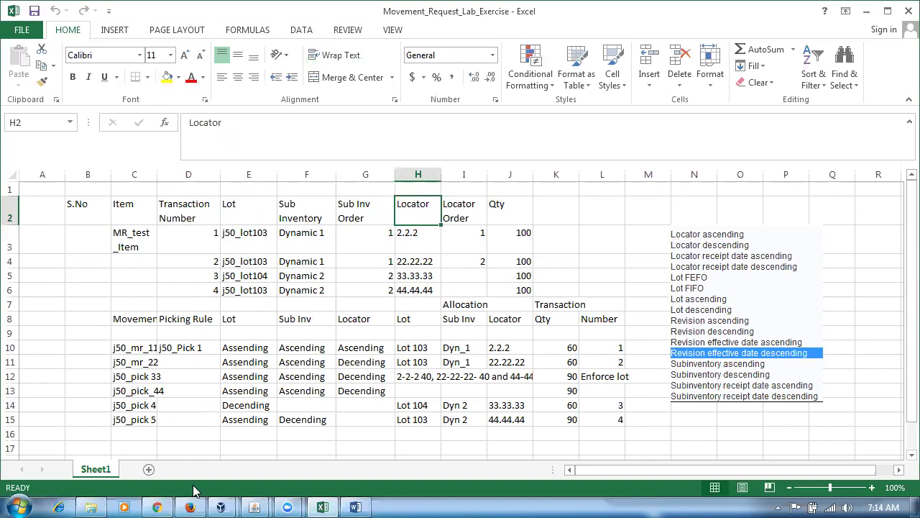
left_click(228, 215)
left_click(360, 219)
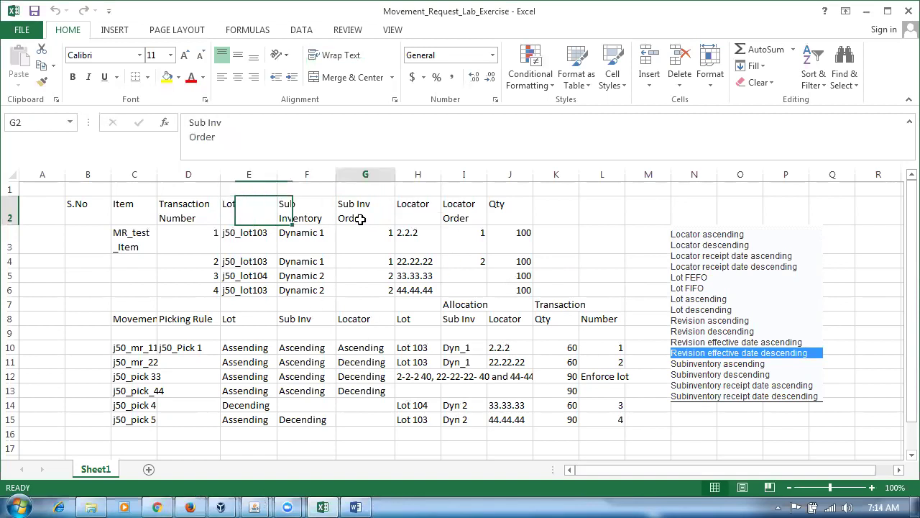
left_click(404, 215)
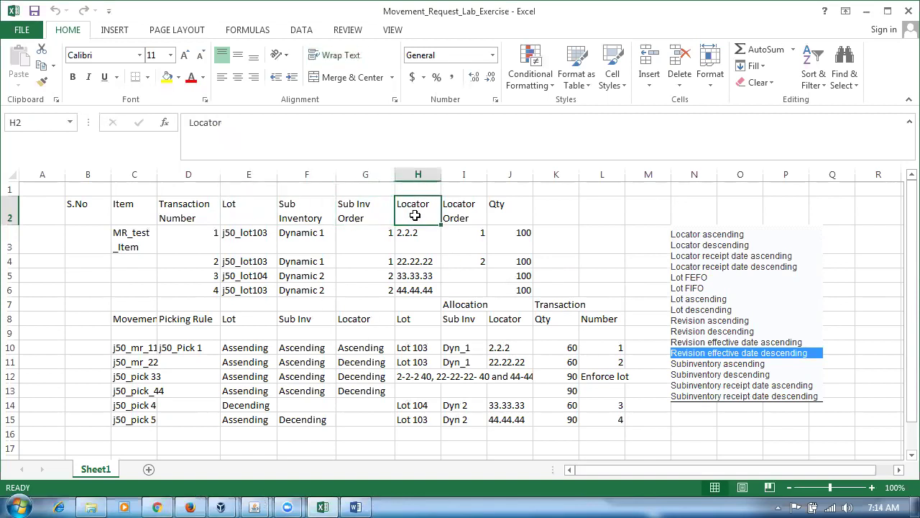
left_click(231, 216)
key("alt+Tab")
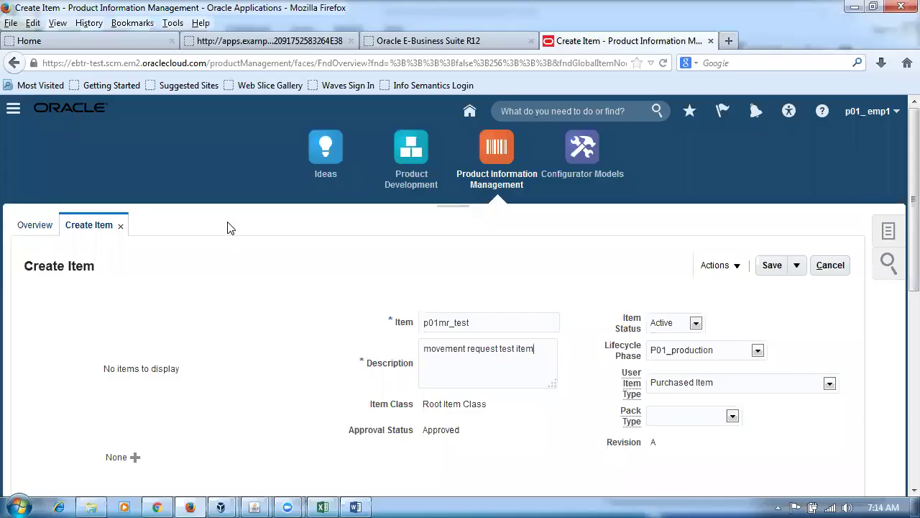
Set Lot Control to Full lot control in the item's Specifications > Inventory attributes.
scroll(203, 285, "down", 4)
scroll(202, 285, "down", 5)
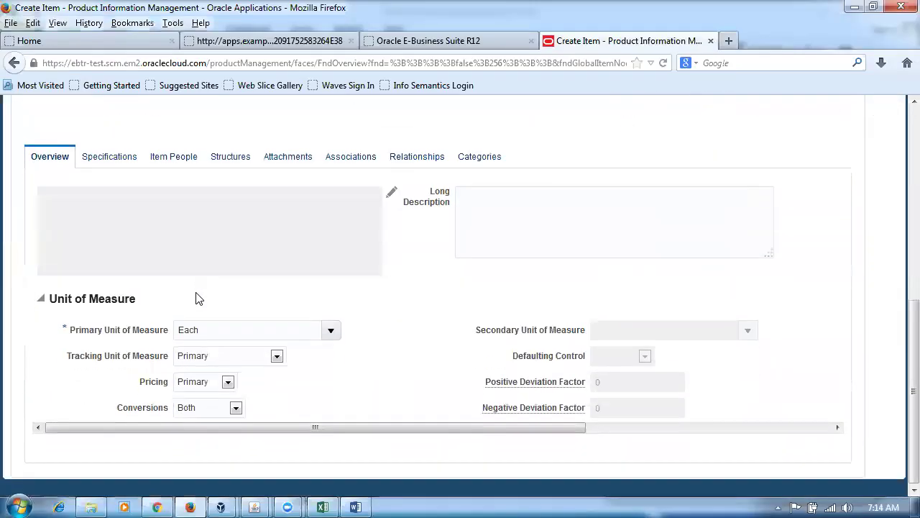
left_click(120, 164)
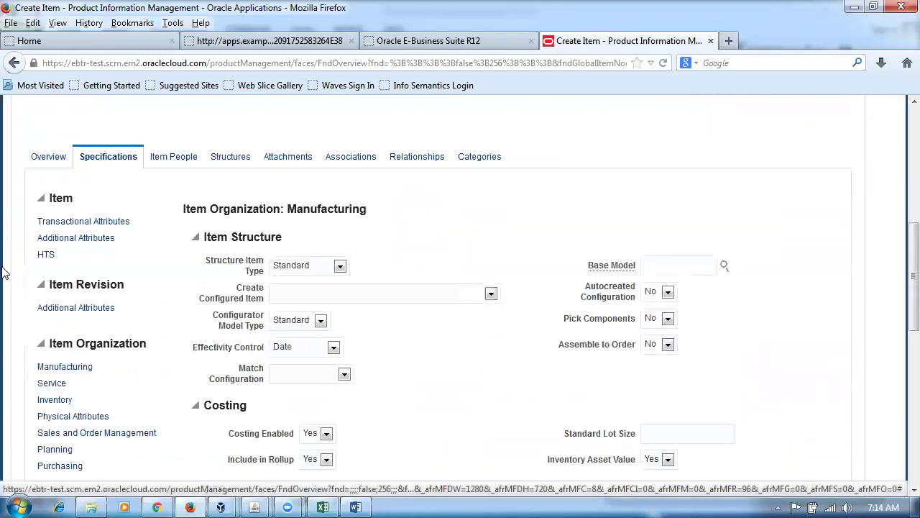
left_click(61, 405)
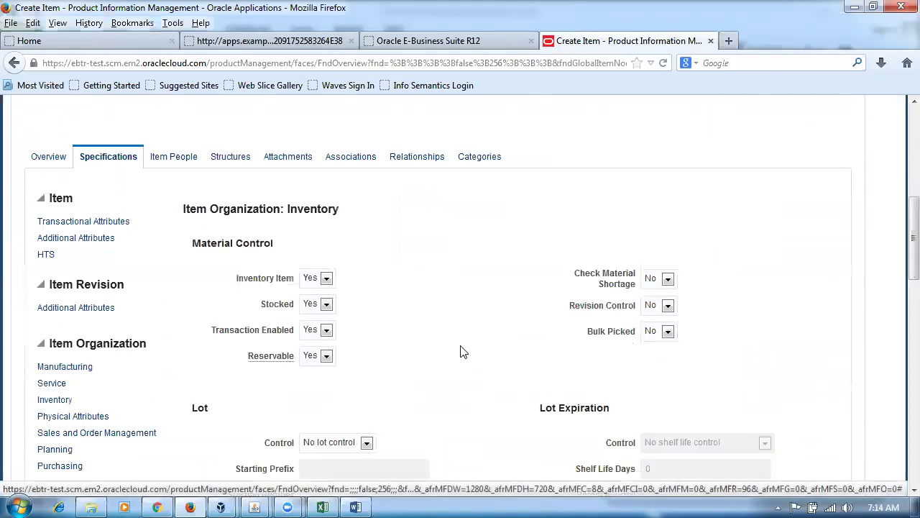
scroll(461, 351, "down", 3)
left_click(366, 197)
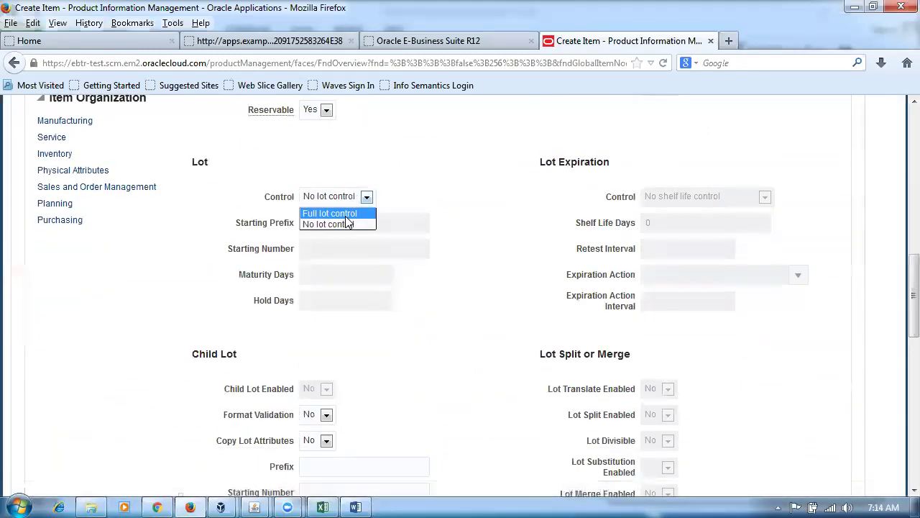
left_click(346, 216)
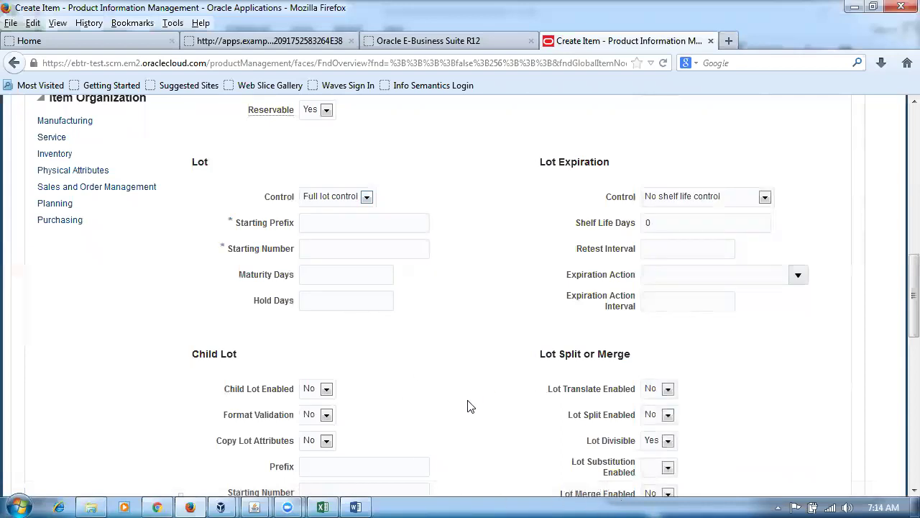
scroll(468, 404, "down", 3)
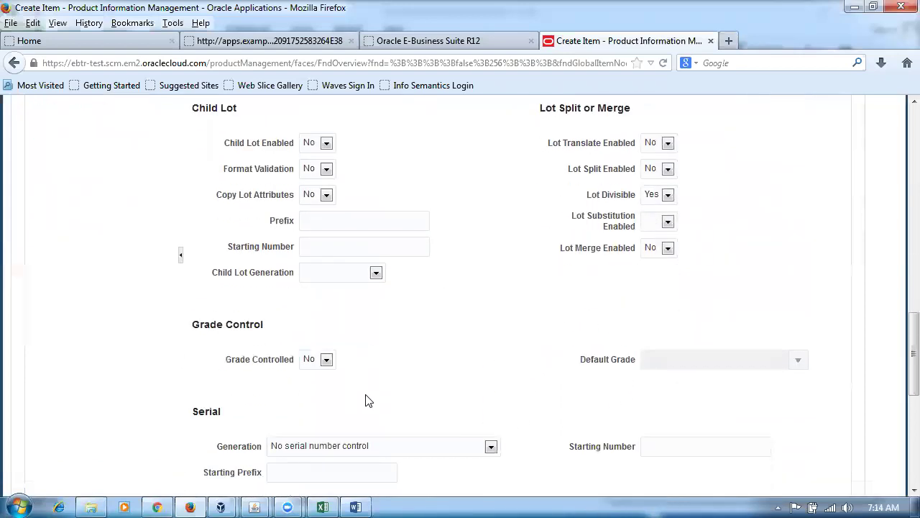
scroll(365, 399, "down", 2)
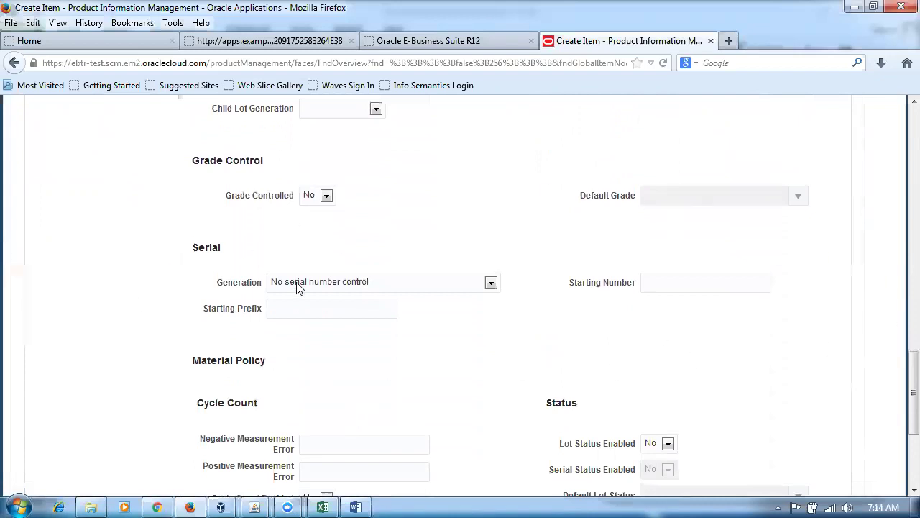
scroll(300, 287, "up", 6)
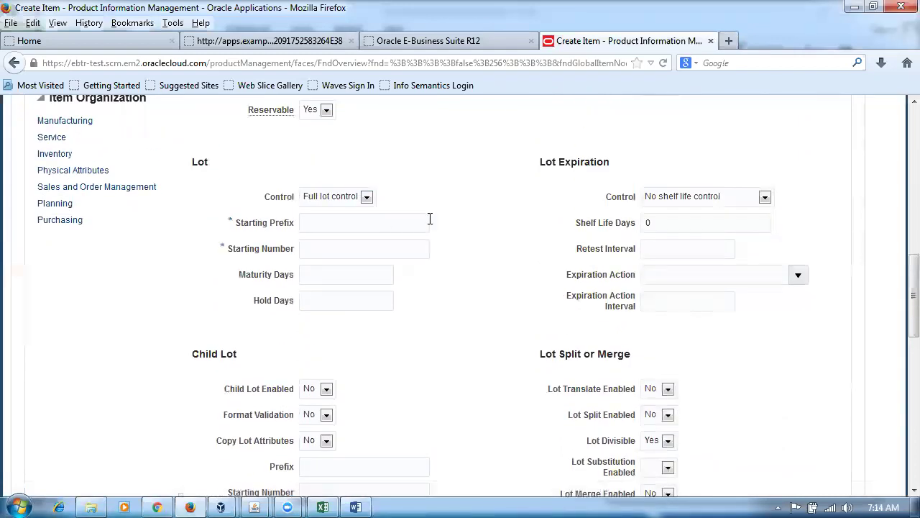
scroll(429, 220, "up", 3)
scroll(426, 259, "up", 3)
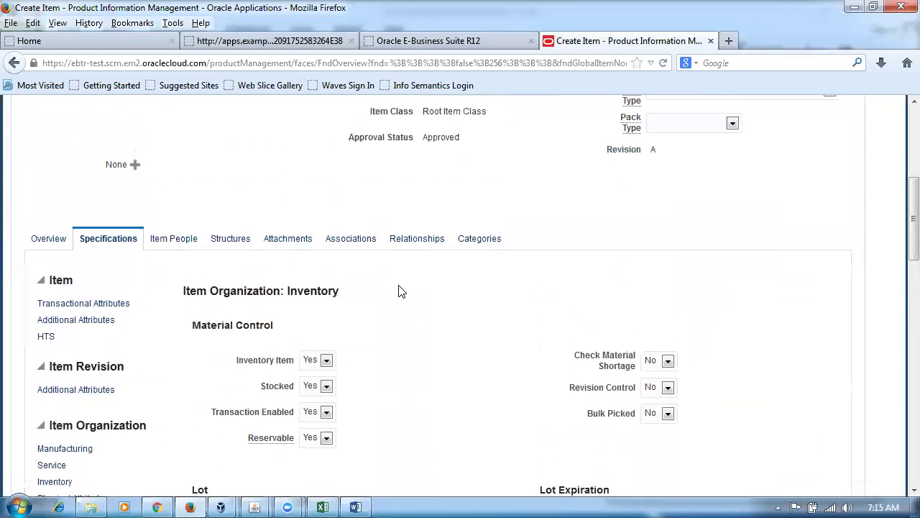
left_click(352, 238)
Add organization P011 (p01_child_org_1) to the item's associations via Select and Add.
left_click(45, 325)
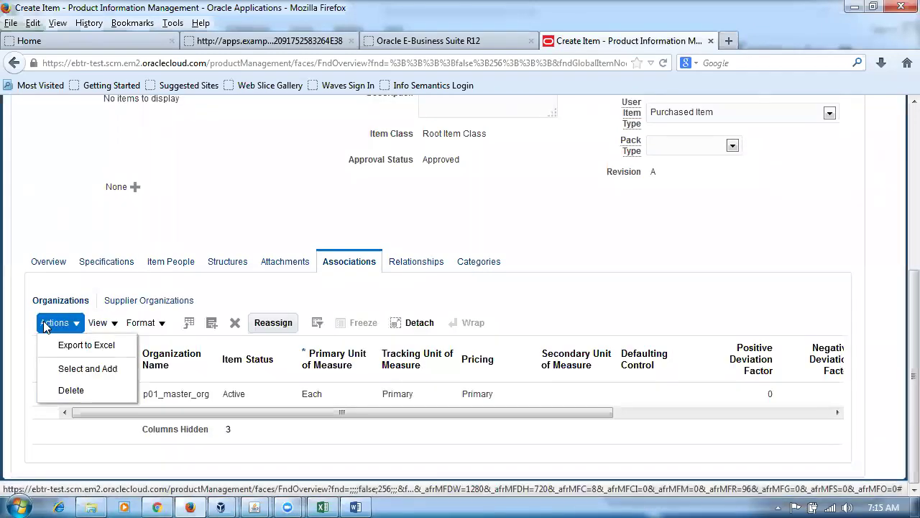
left_click(66, 366)
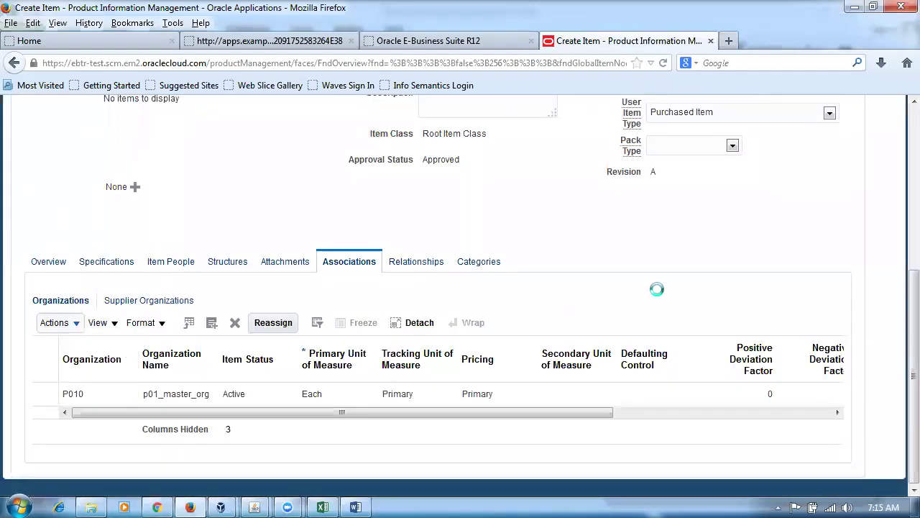
left_click(532, 250)
type("P011")
key("Return")
left_click(335, 315)
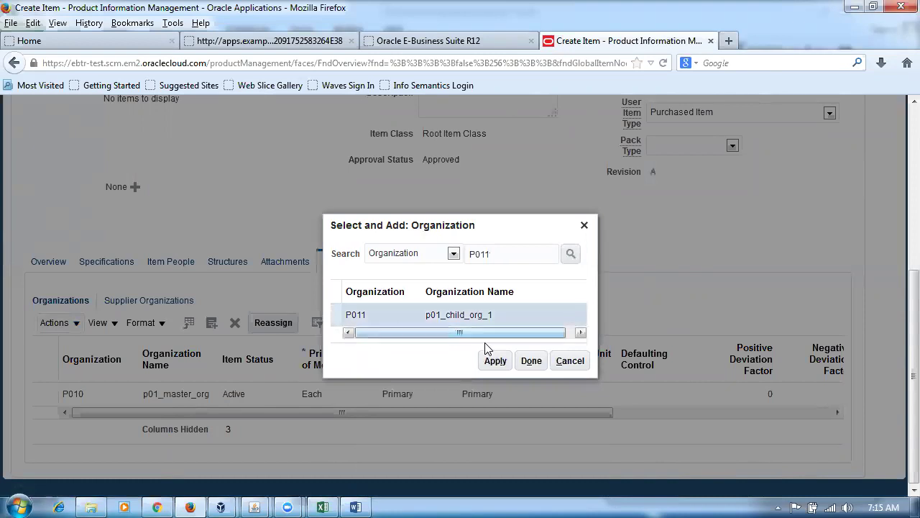
left_click(529, 359)
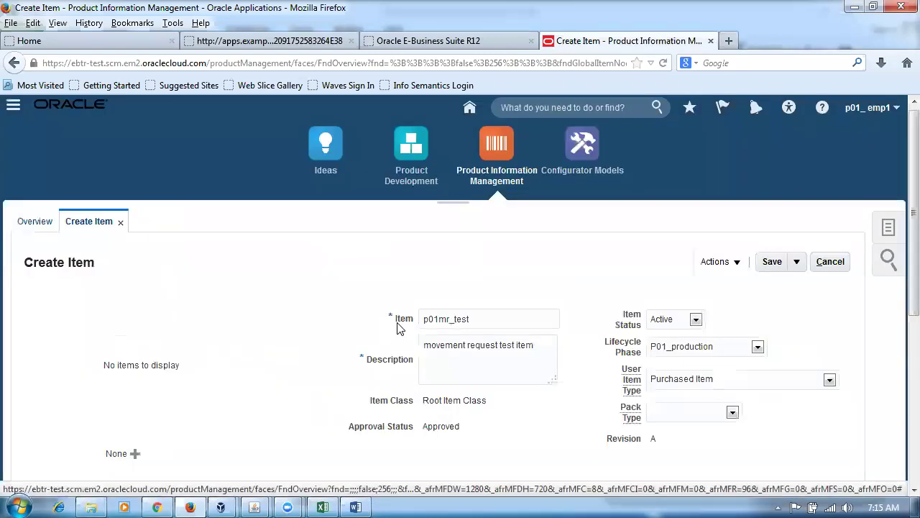
Set the item's lot Starting Prefix to lot_ and Starting Number to 100.
scroll(400, 329, "down", 5)
left_click(117, 280)
scroll(100, 322, "down", 3)
left_click(55, 362)
scroll(455, 331, "down", 5)
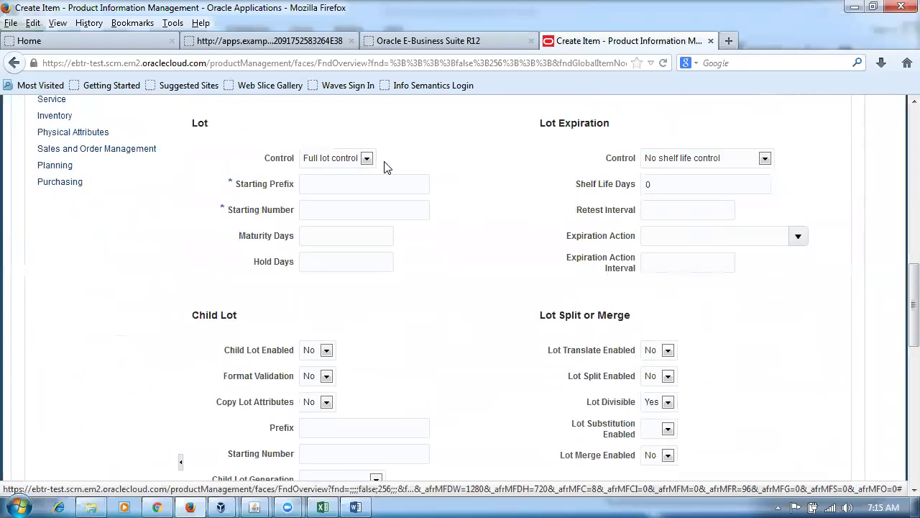
left_click(320, 184)
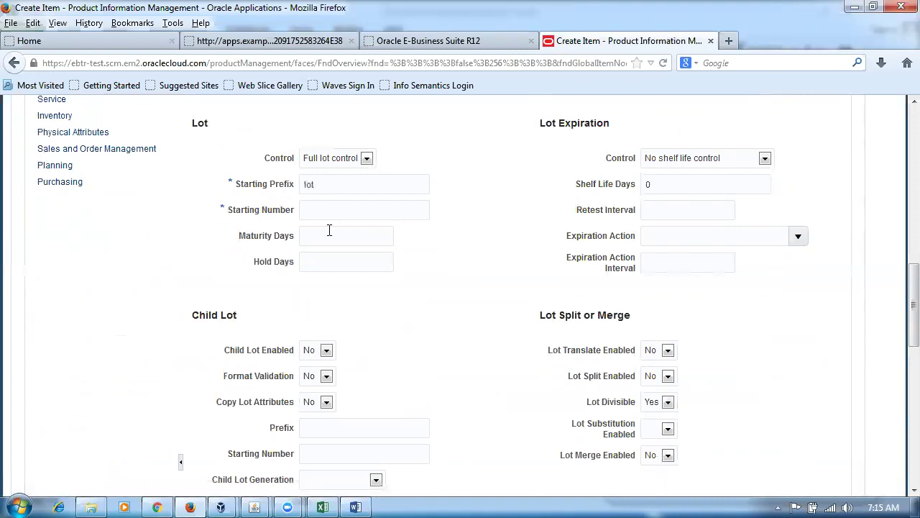
left_click(336, 211)
type("100")
Save and close item p01mr_test with Save and Close.
left_click(423, 243)
scroll(425, 252, "up", 3)
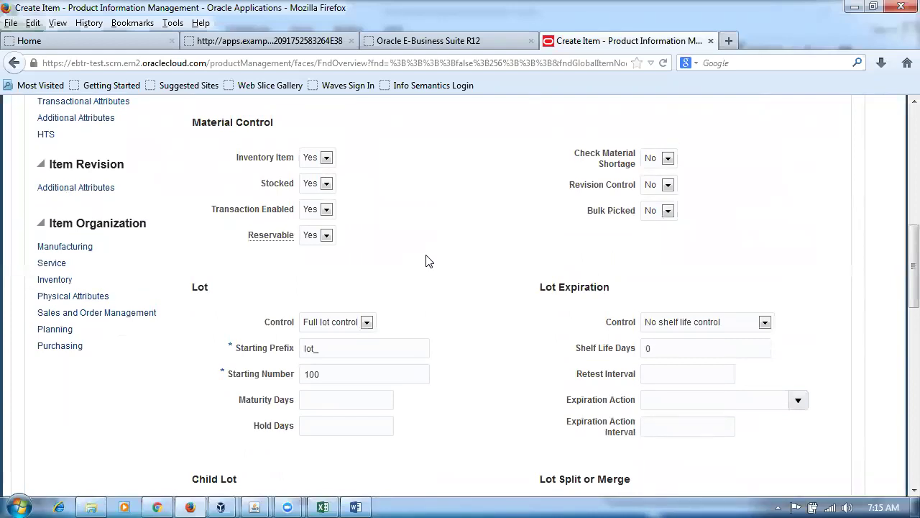
scroll(426, 261, "up", 5)
scroll(426, 261, "up", 1)
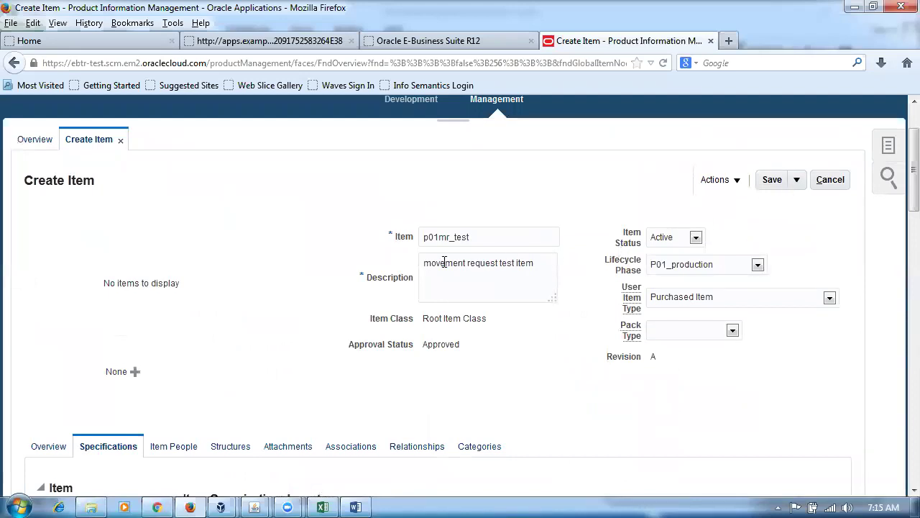
left_click(798, 183)
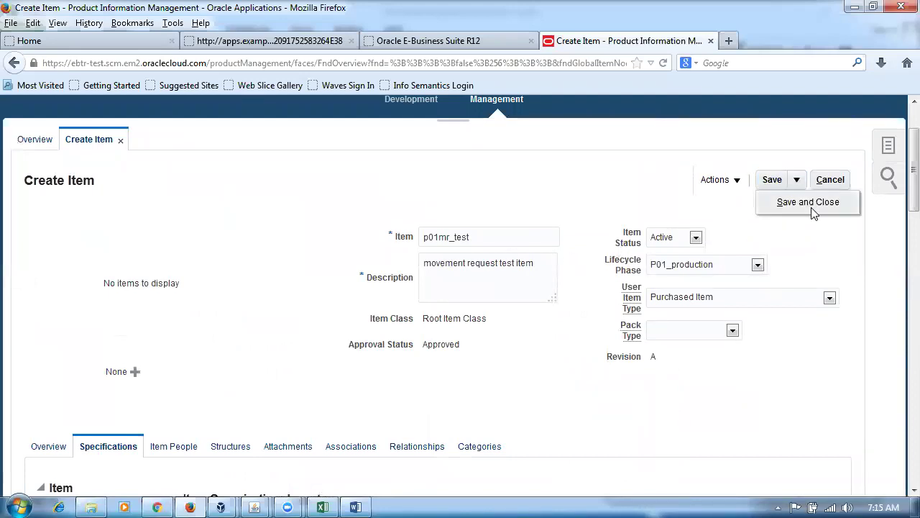
left_click(809, 202)
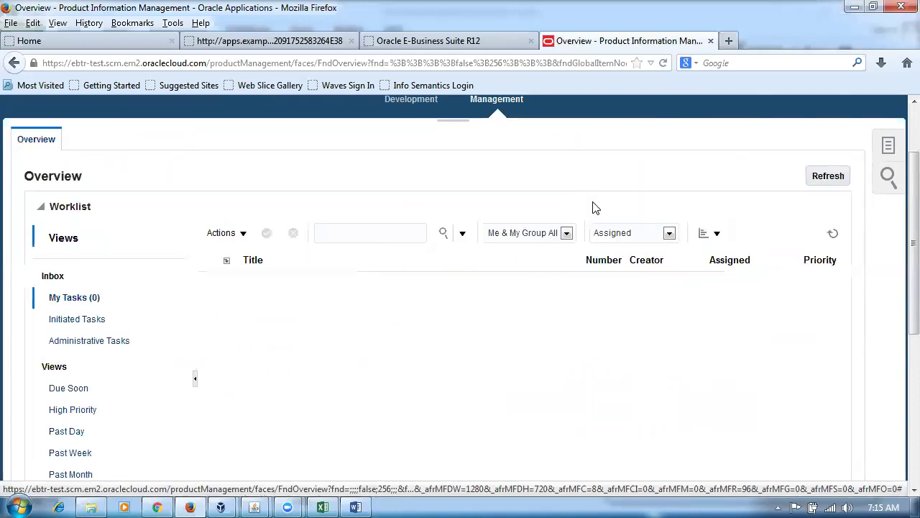
key("alt+Tab")
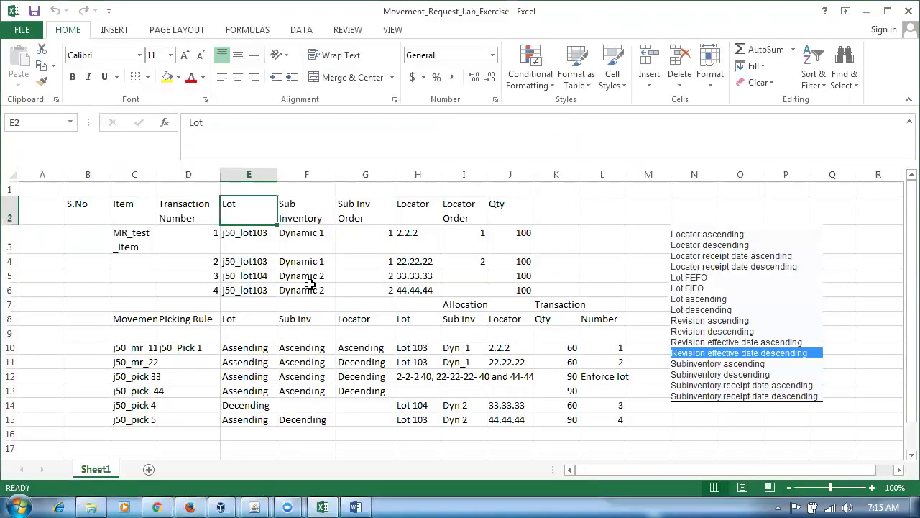
left_click(241, 248)
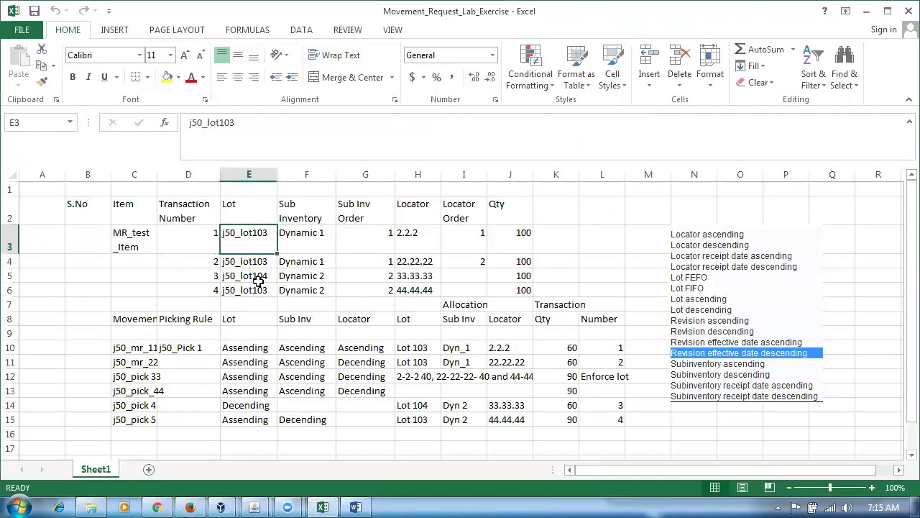
left_click(310, 245)
left_click(408, 244)
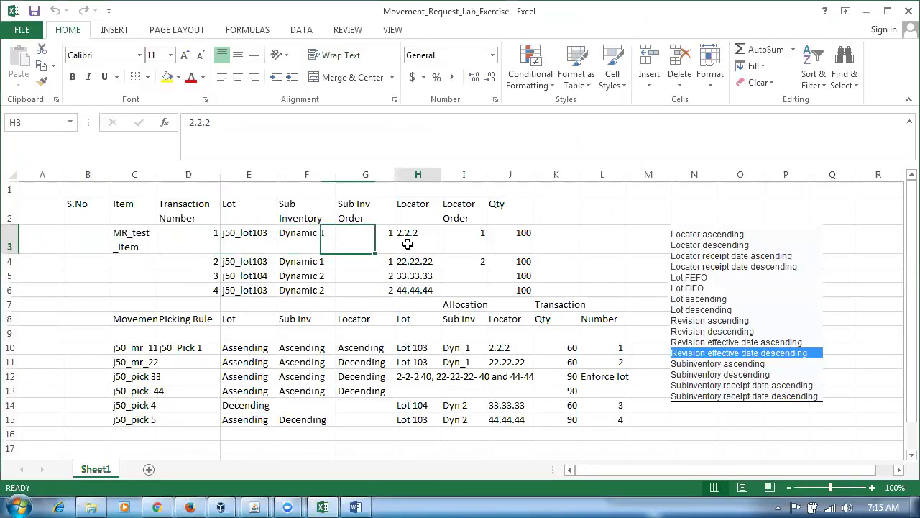
left_click(245, 248)
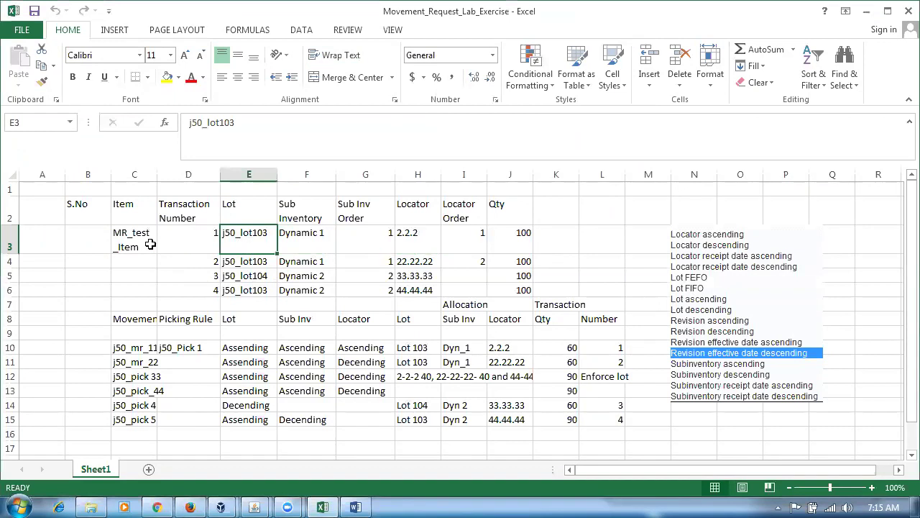
left_click(214, 238)
left_click(217, 288)
type("4")
left_click_drag(192, 234, 529, 232)
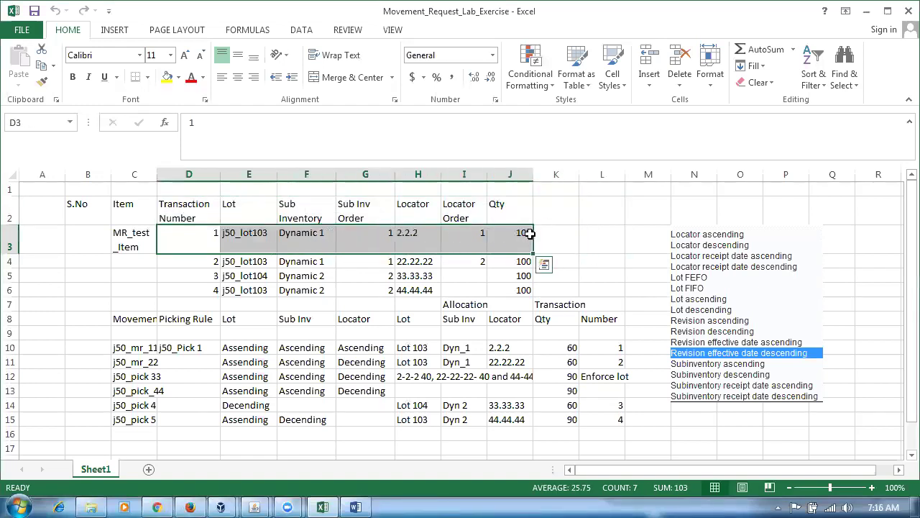
key("alt+Tab")
scroll(629, 173, "up", 2)
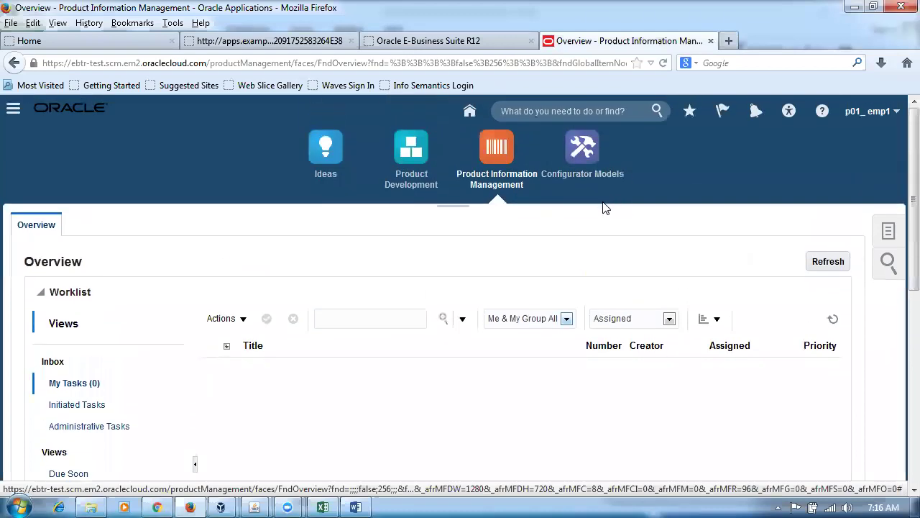
Open the Inventory work area under Warehouse Operations and start a Create Miscellaneous Transaction.
left_click(467, 113)
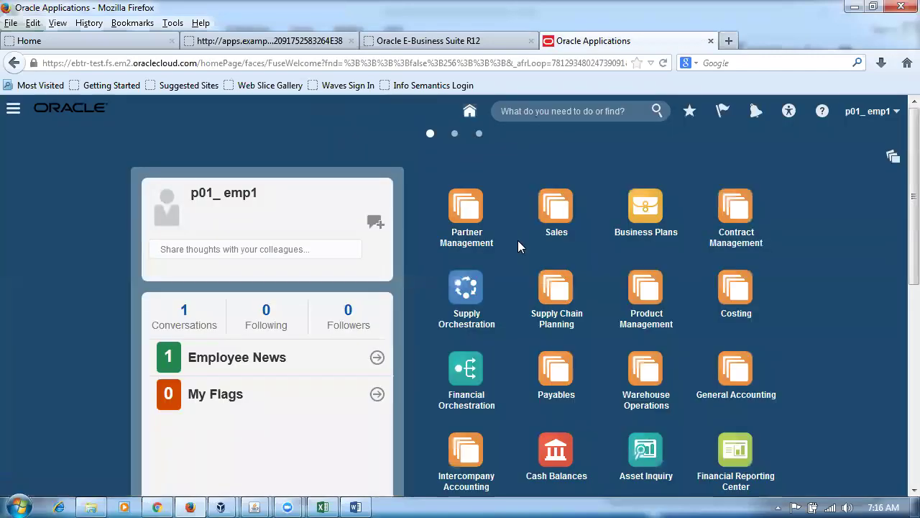
left_click(640, 368)
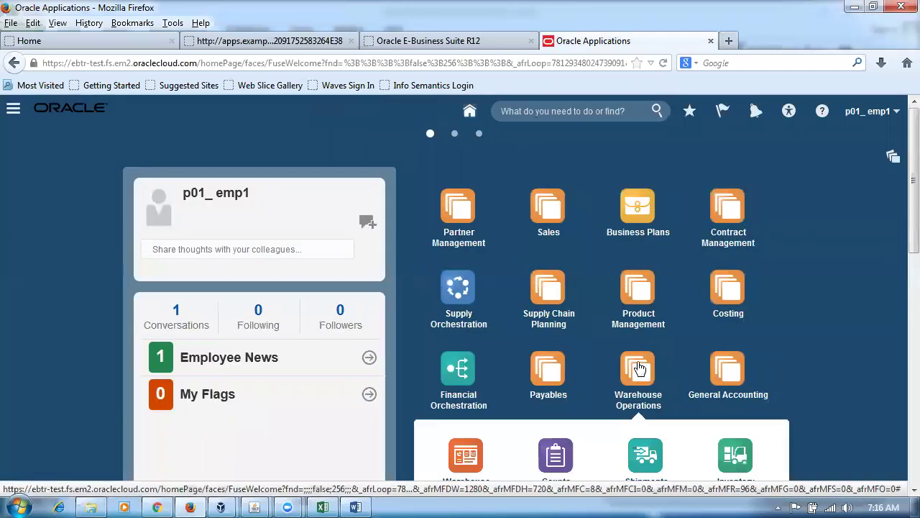
left_click(741, 289)
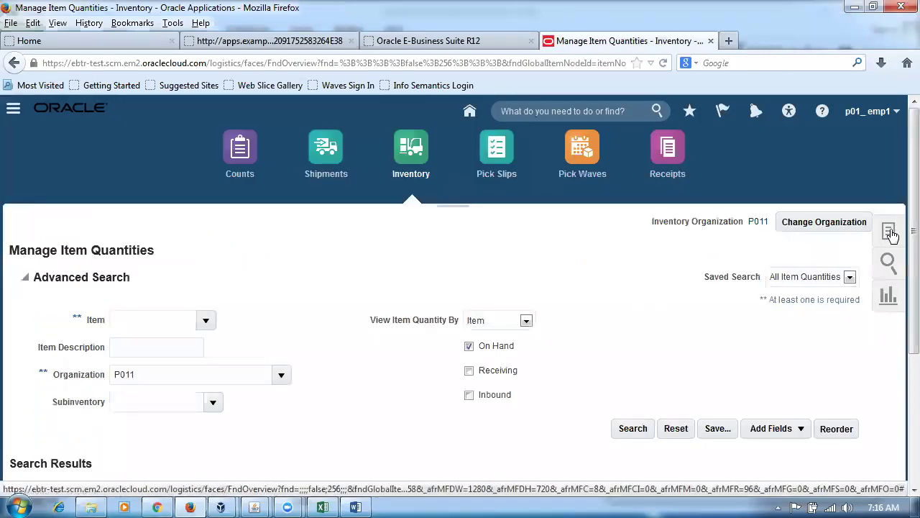
left_click(888, 232)
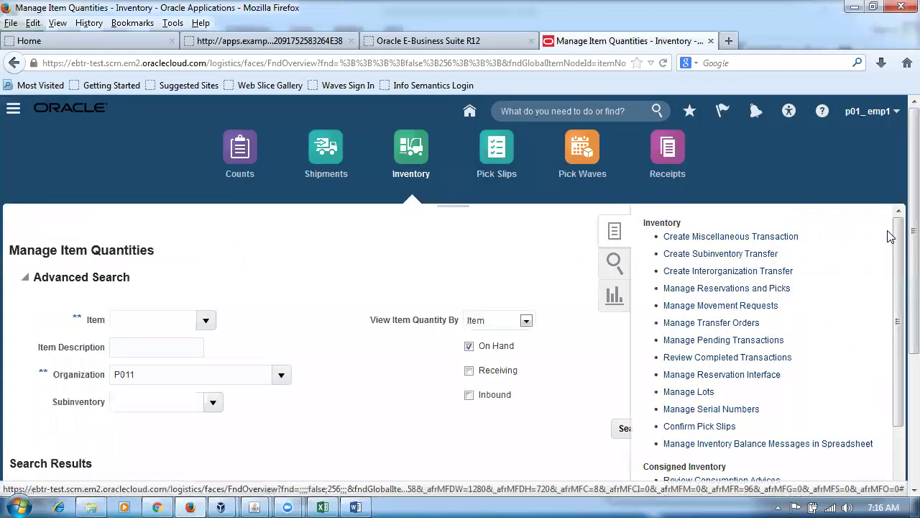
left_click(703, 237)
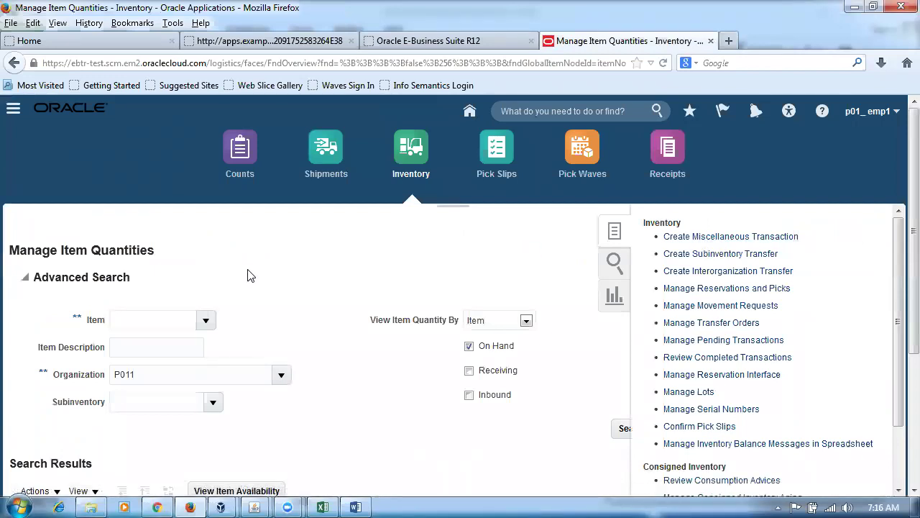
Enter 'mi' as the transaction type to look up matching types.
left_click(255, 261)
type("mi")
key("Tab")
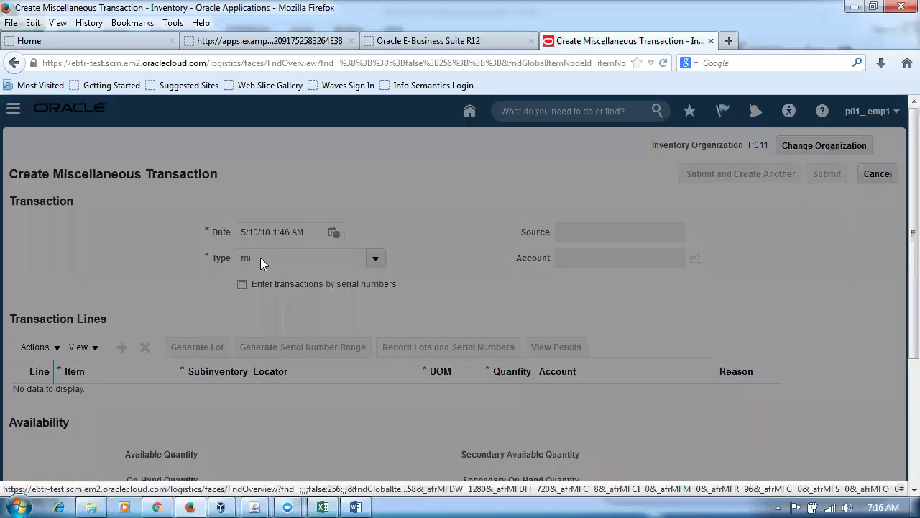
Set the transaction type to Miscellaneous Receipt and the account to 10-100-1000.
left_click(414, 357)
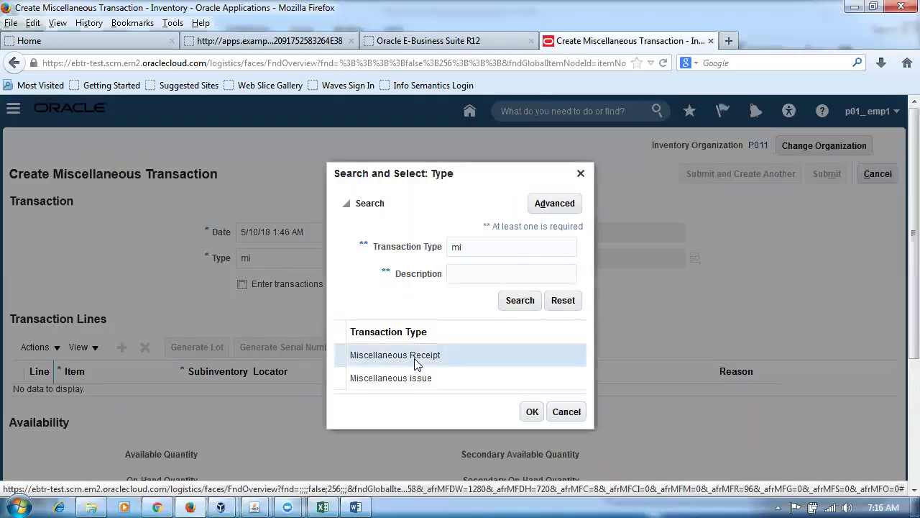
left_click(532, 418)
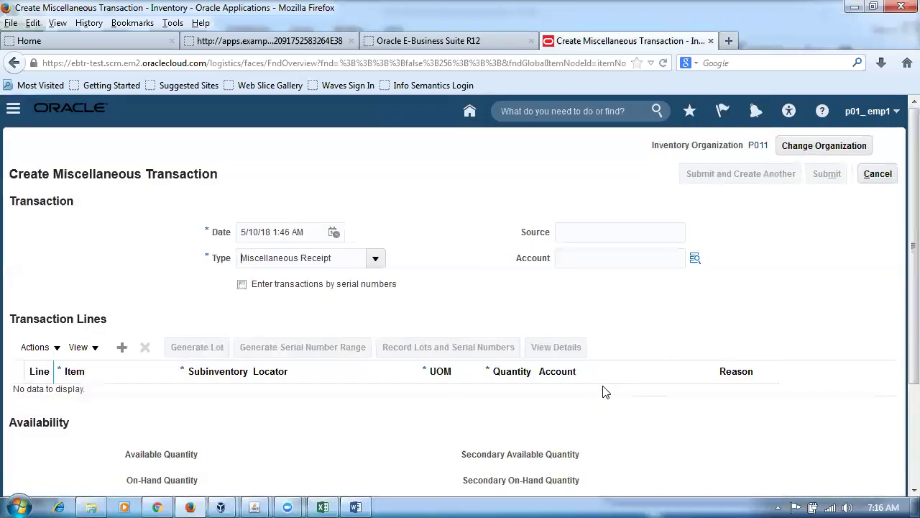
type("1")
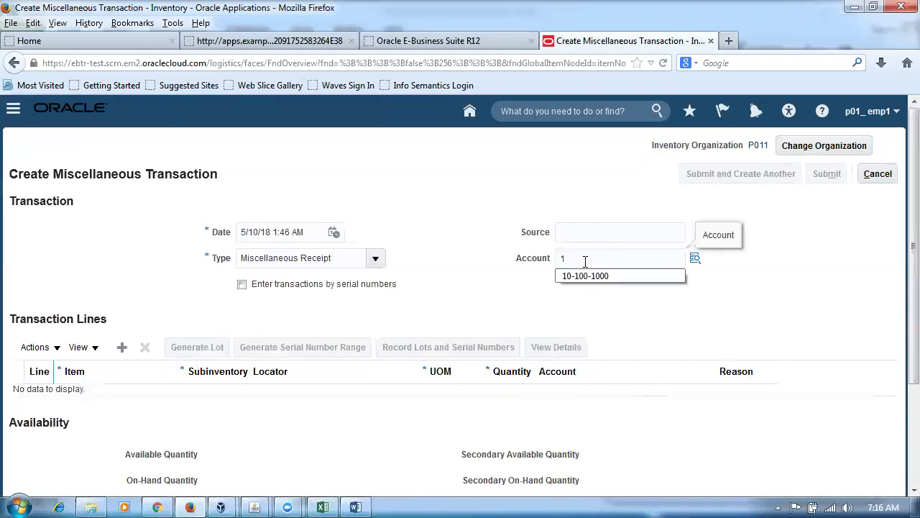
left_click(579, 277)
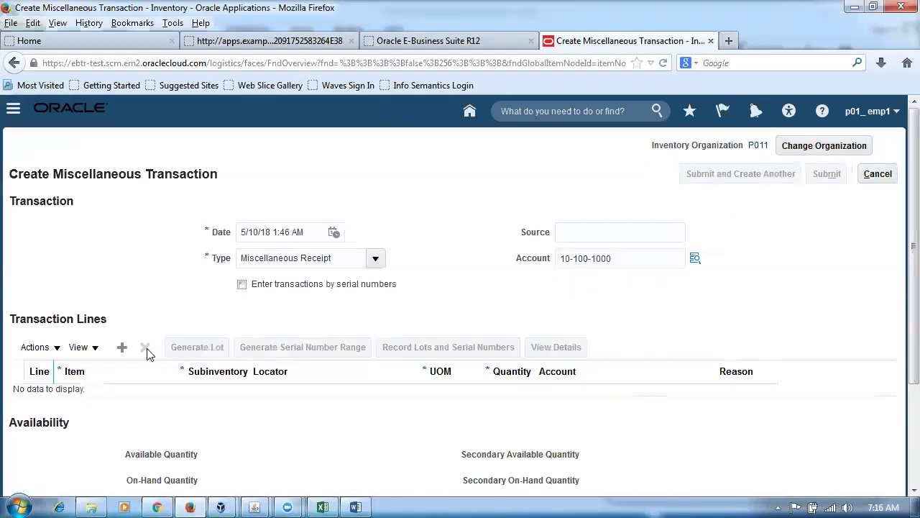
Add a line for item p01mr_test in subinventory p01_dynami, checking the workbook's Dynamic 1 value.
left_click(122, 347)
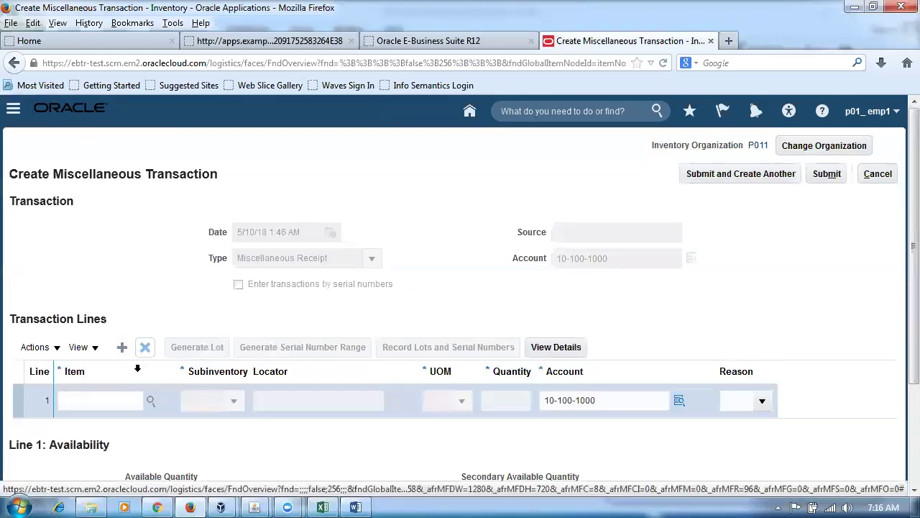
left_click(113, 407)
type("p01mr")
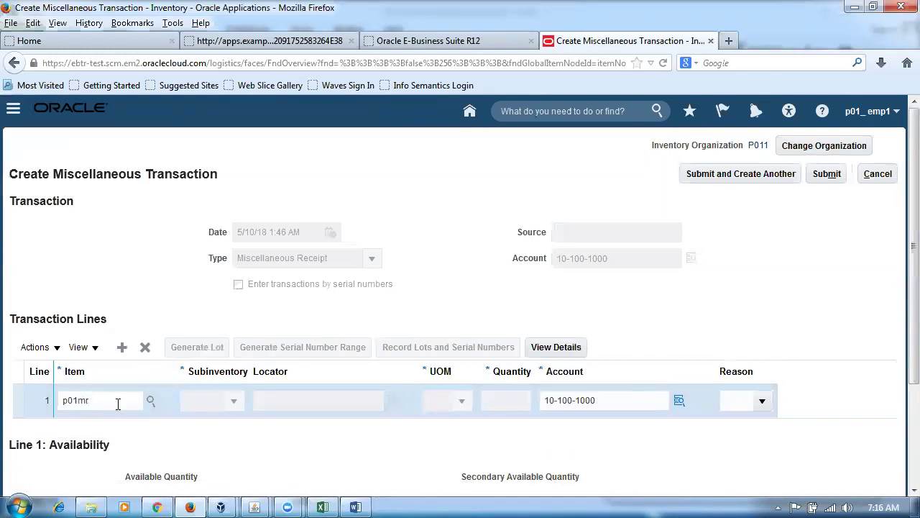
type("_test")
key("Tab")
key("alt+Tab")
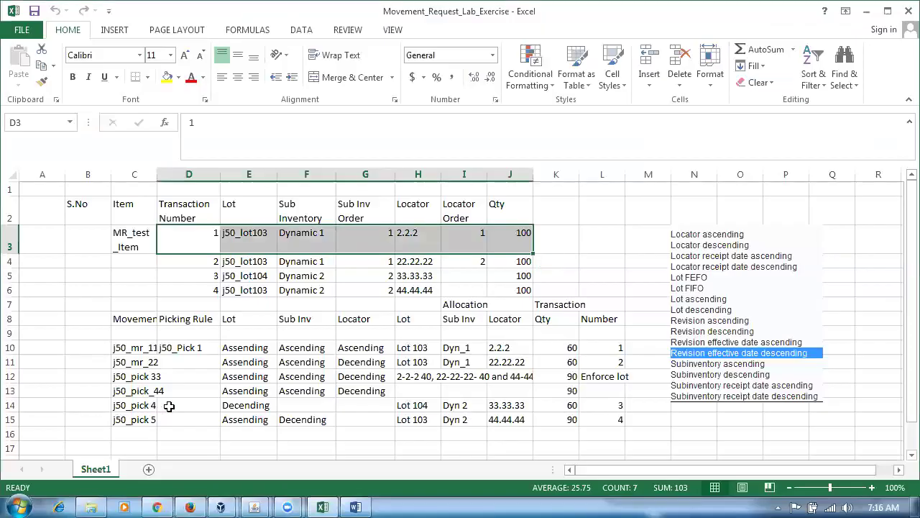
left_click(314, 243)
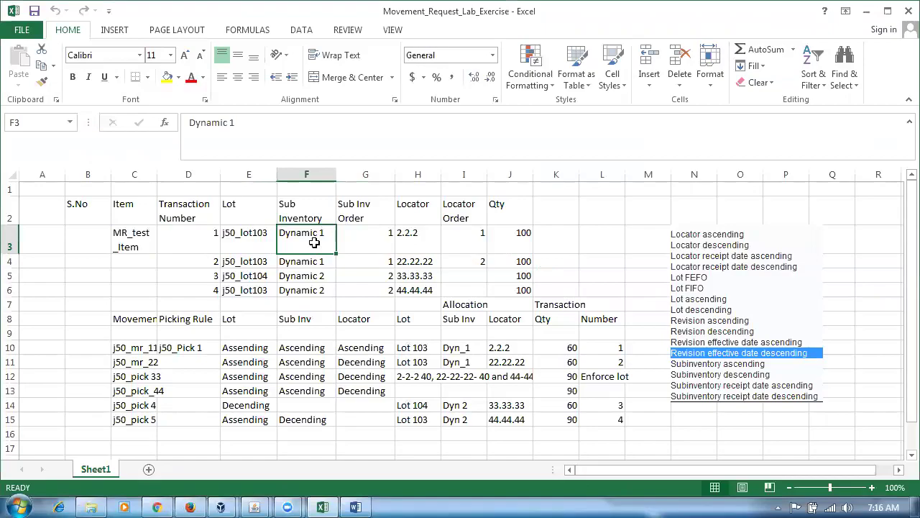
key("alt+Tab")
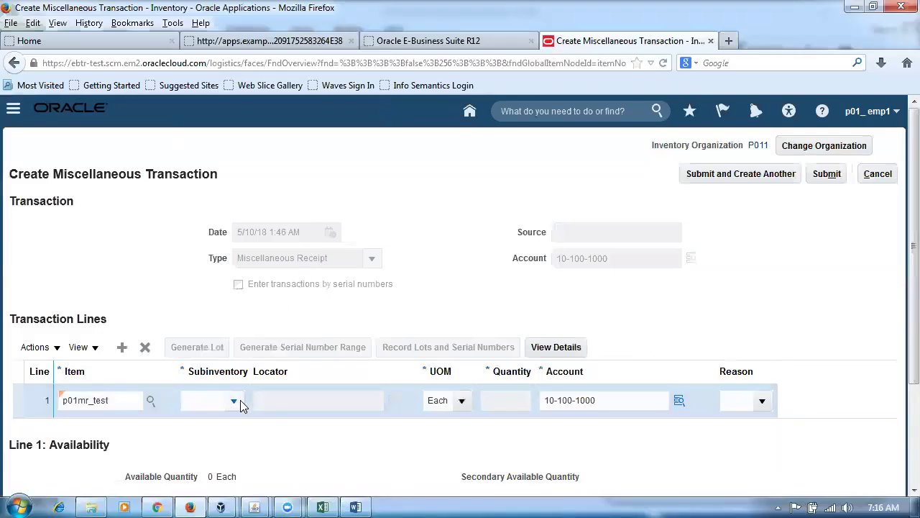
left_click(235, 401)
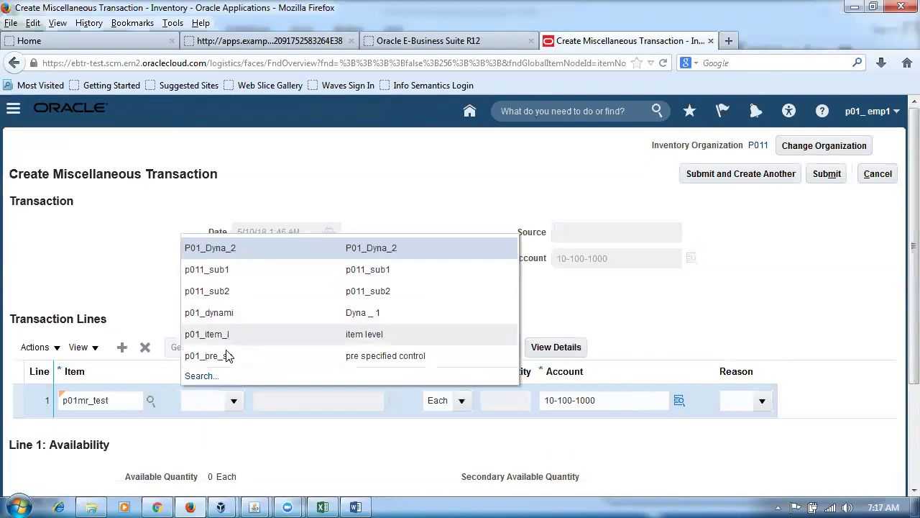
left_click(370, 312)
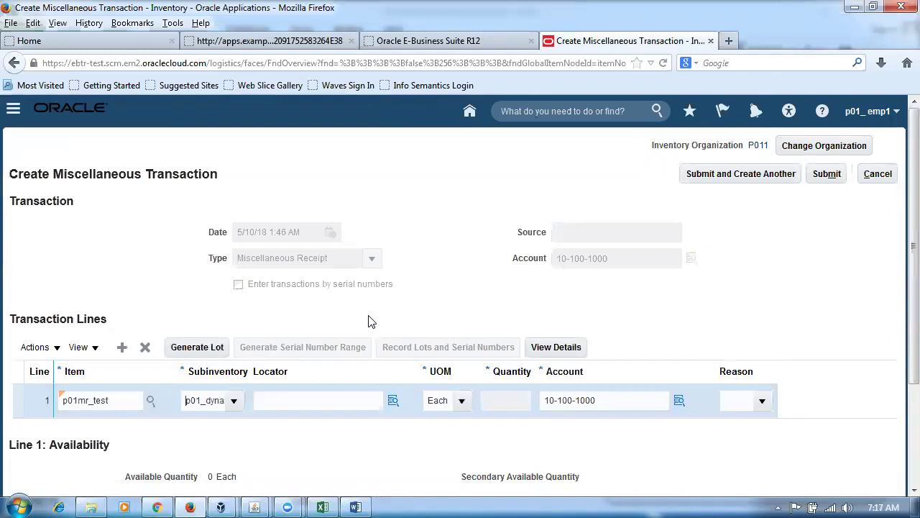
Check locator 2.2.2 and quantity 100 in the workbook, then open line 1's details.
key("alt+Tab")
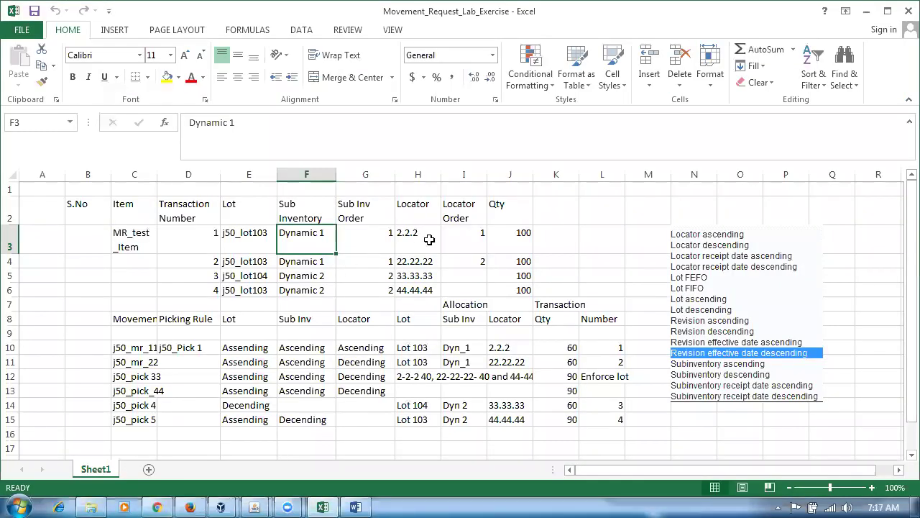
left_click(429, 239)
left_click(529, 247)
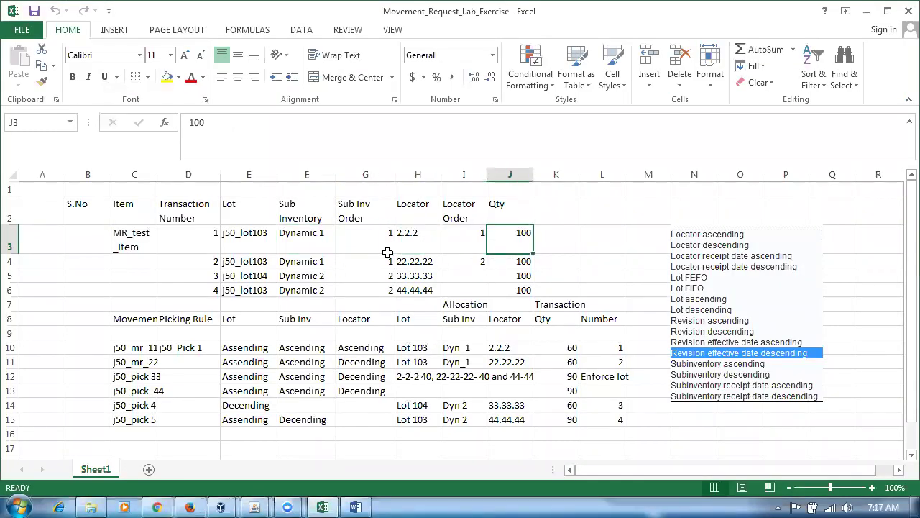
left_click(286, 250)
left_click(411, 250)
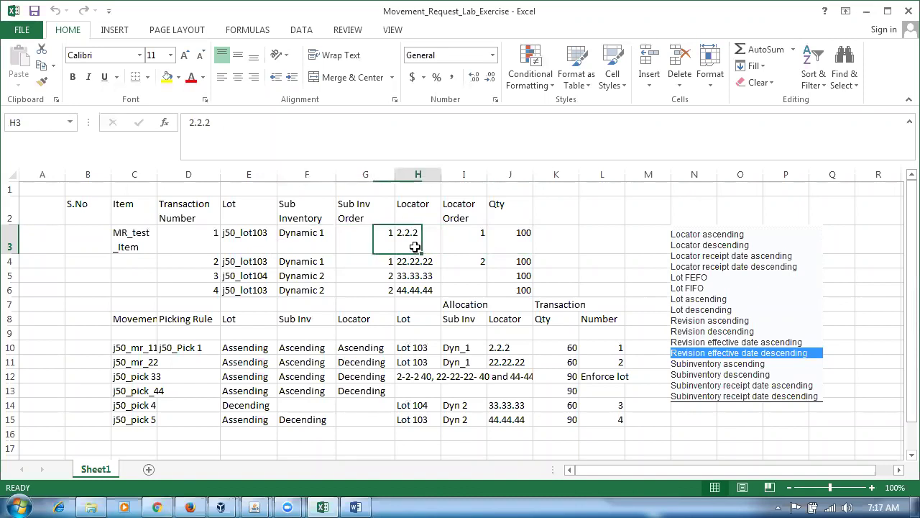
left_click(507, 246)
key("alt+Tab")
left_click(562, 348)
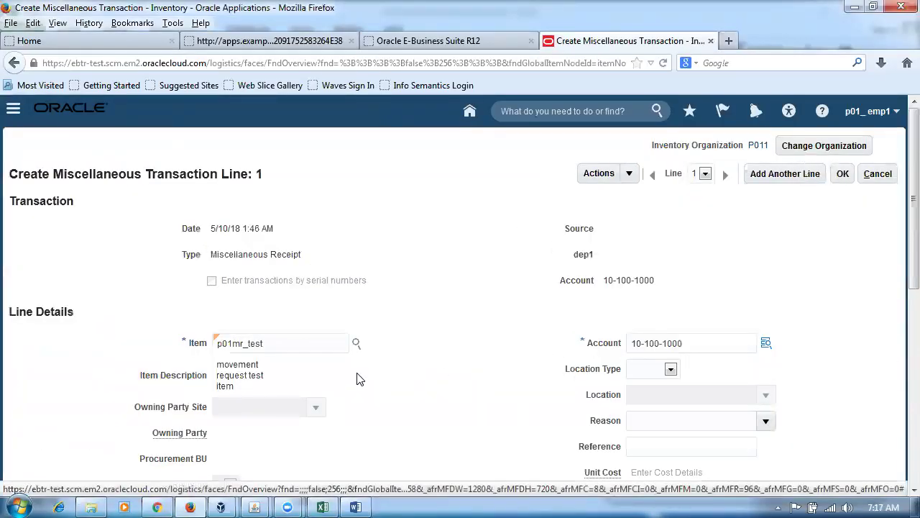
Set the line's locator to 2-2-2.
scroll(359, 379, "down", 4)
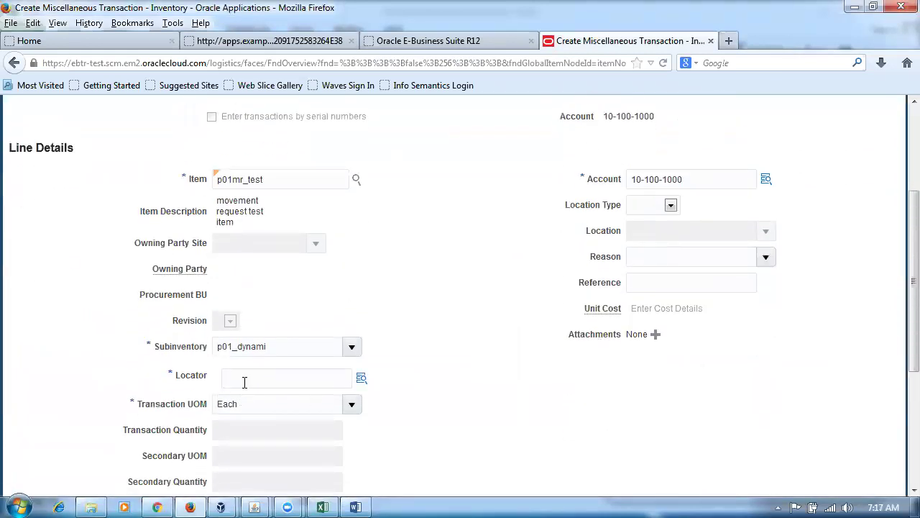
scroll(250, 409, "down", 2)
left_click(242, 300)
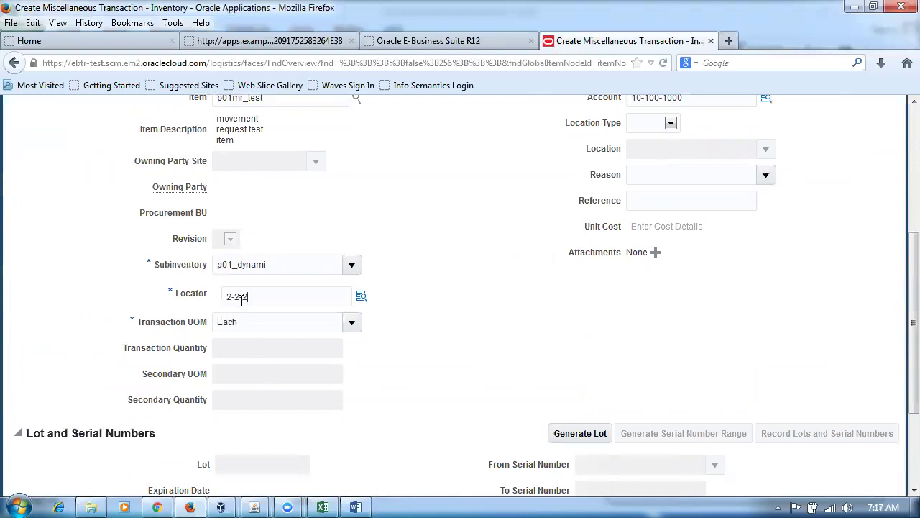
type("2-2-2")
key("Tab")
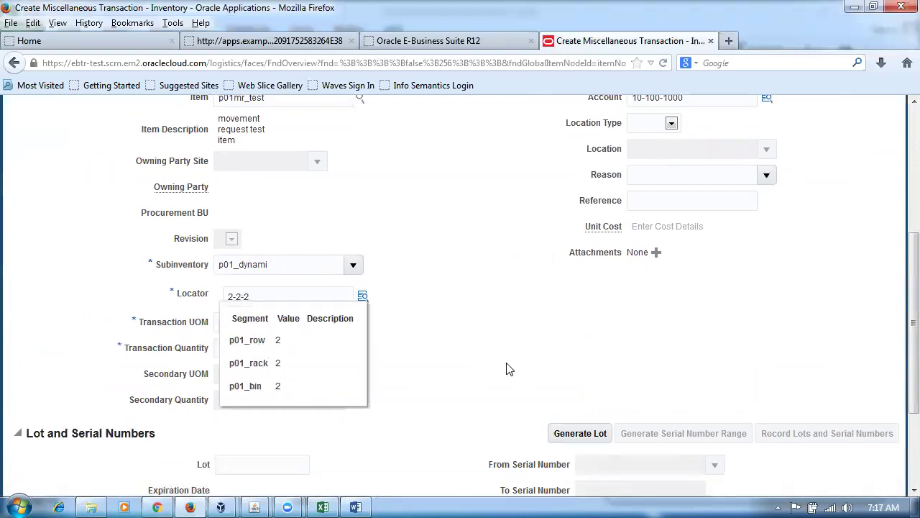
Enter lot p01_lot103 and a transaction quantity of 100.
key("alt+Tab")
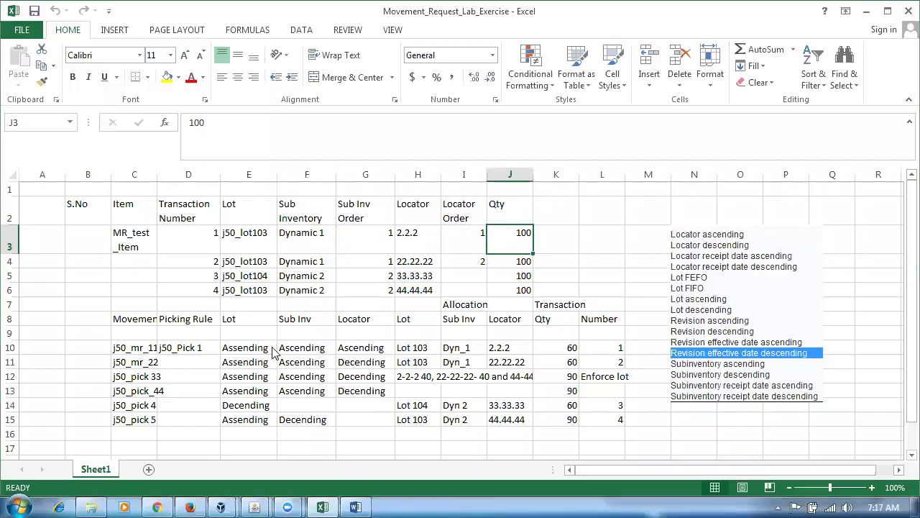
key("alt+Tab")
scroll(273, 351, "down", 4)
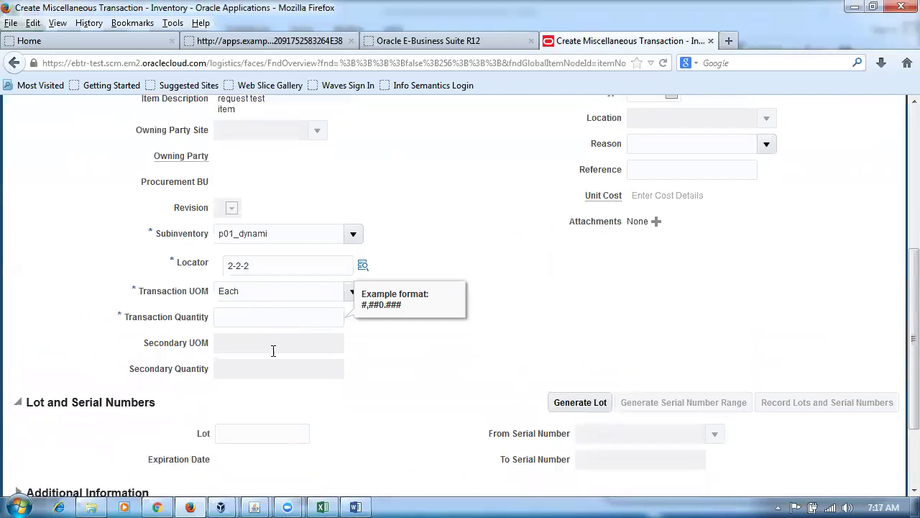
type("00")
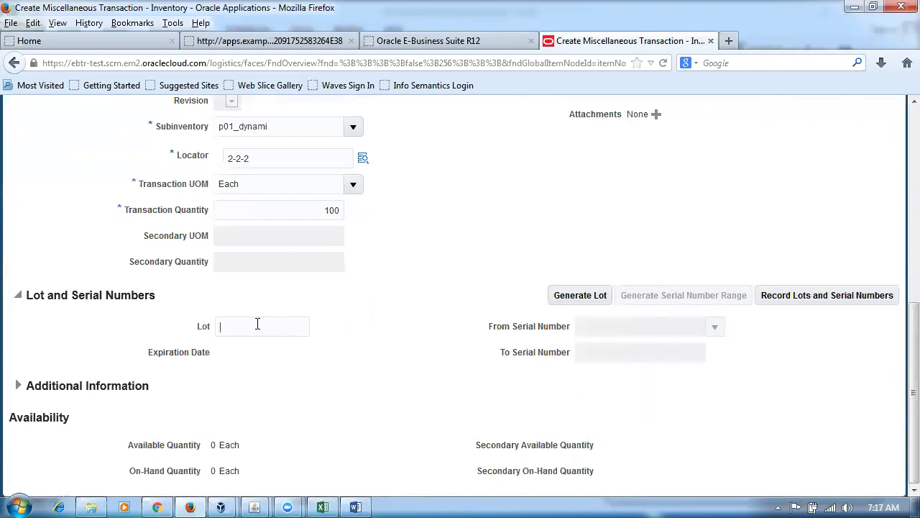
key("alt+Tab")
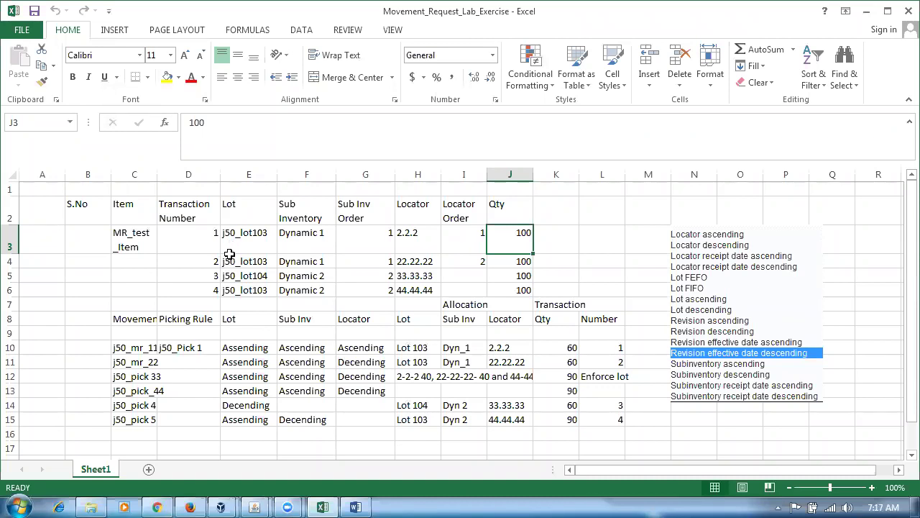
key("alt+Tab")
type("p01_lot103")
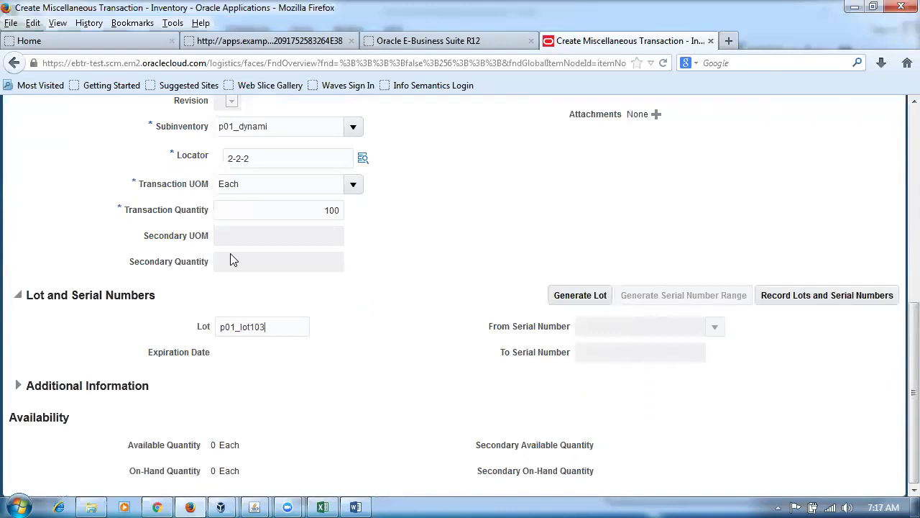
left_click(256, 208)
key("Delete")
key("Delete")
key("Delete")
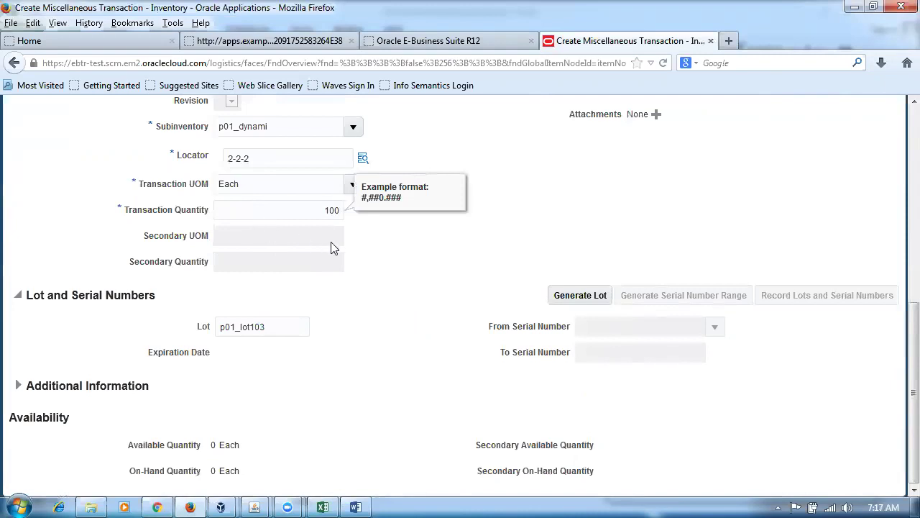
left_click(422, 247)
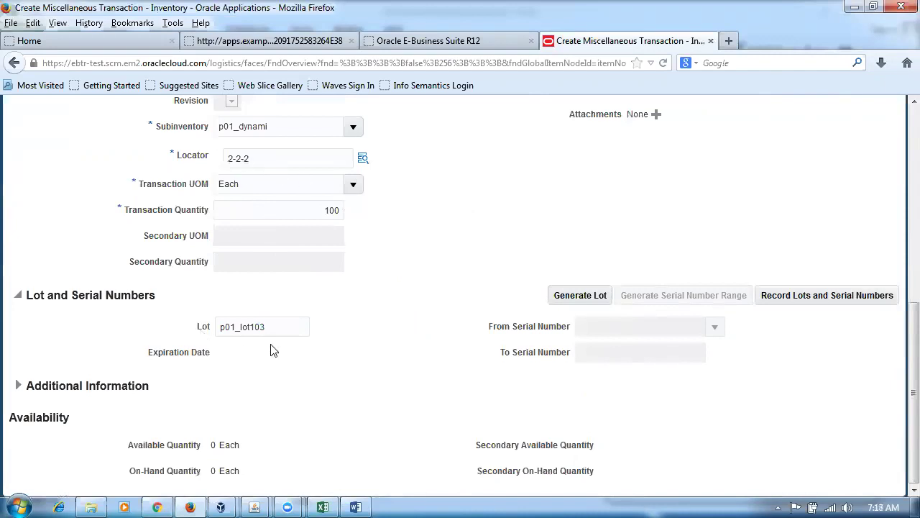
Cross-check the lot, locator 2.2.2 and quantity 100 against the lab exercise workbook.
key("alt+Tab")
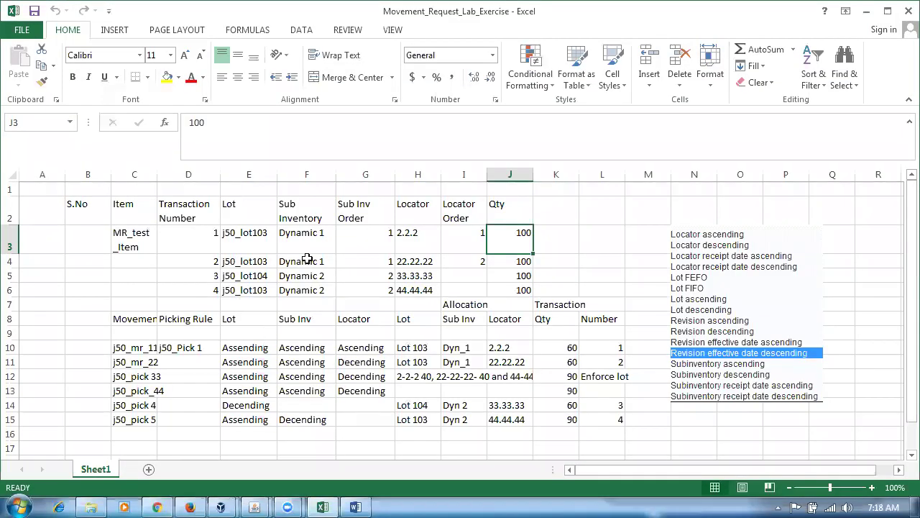
left_click(247, 248)
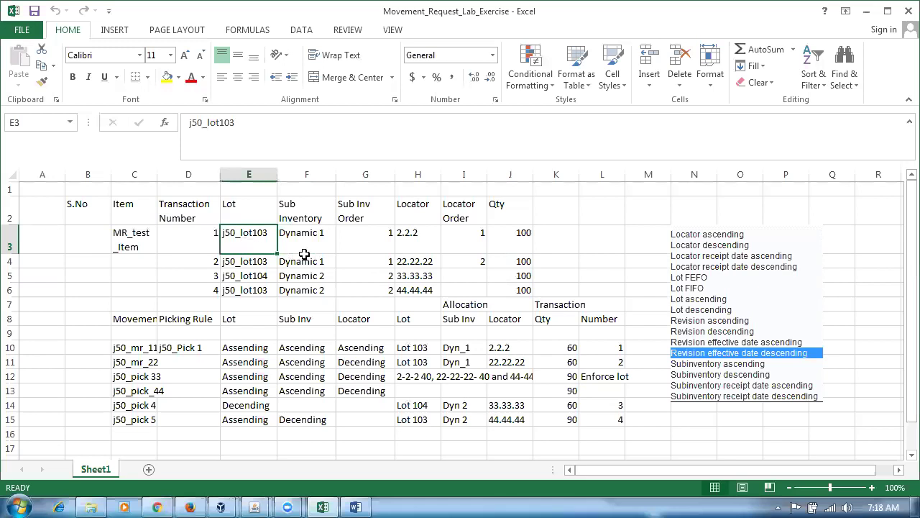
left_click(411, 242)
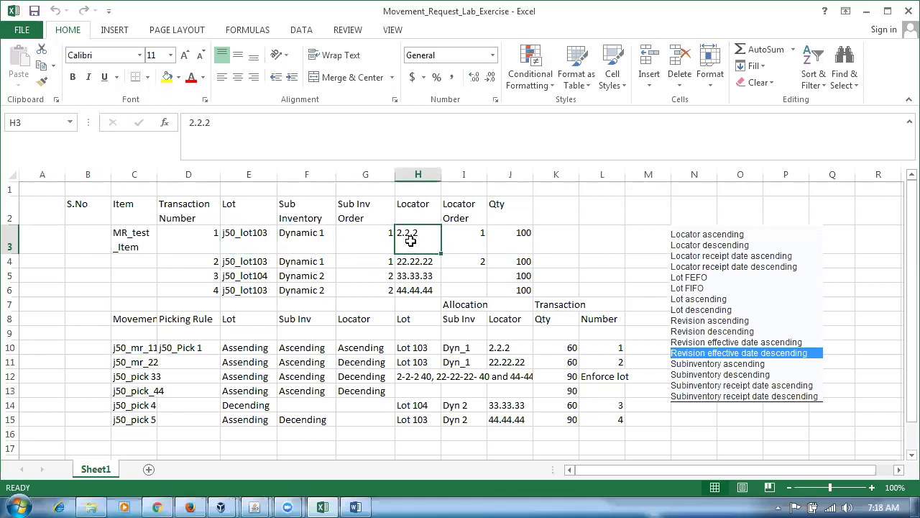
left_click(296, 243)
left_click(520, 242)
key("alt+Tab")
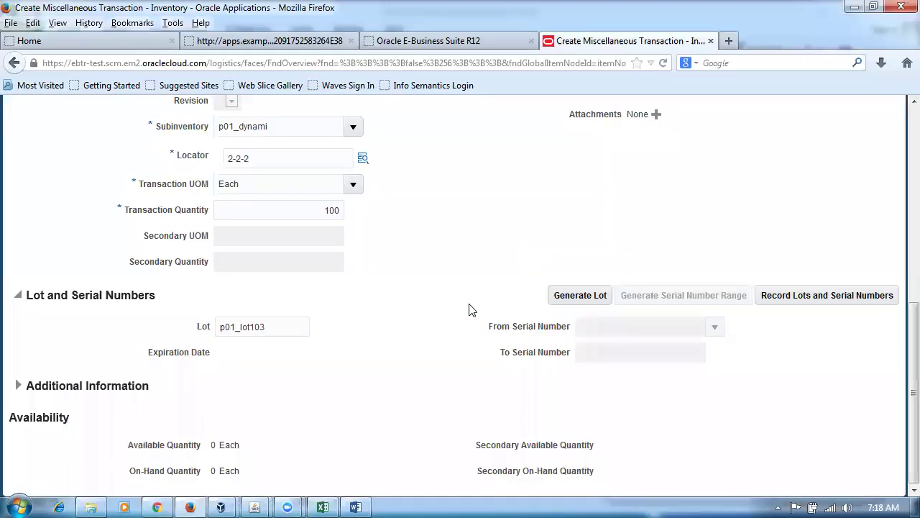
Confirm the line details, submit the receipt and acknowledge the processed confirmation.
scroll(480, 294, "up", 3)
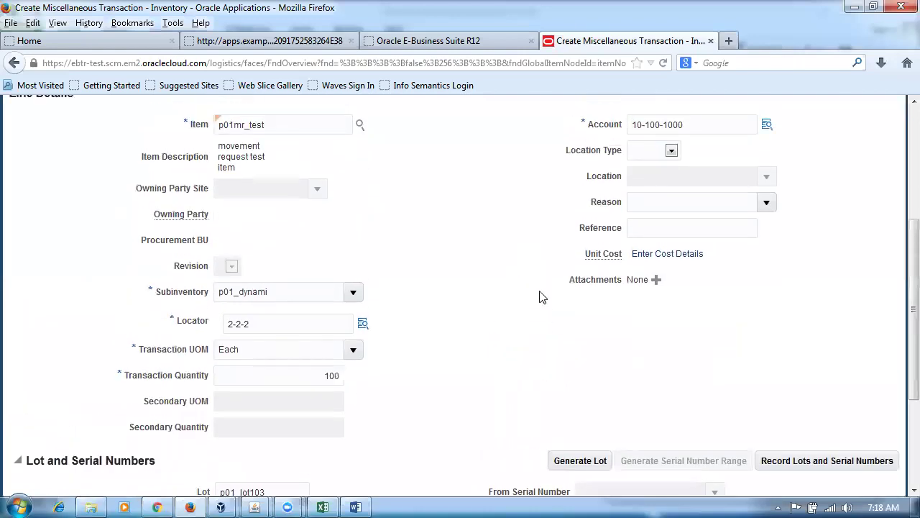
scroll(537, 299, "up", 2)
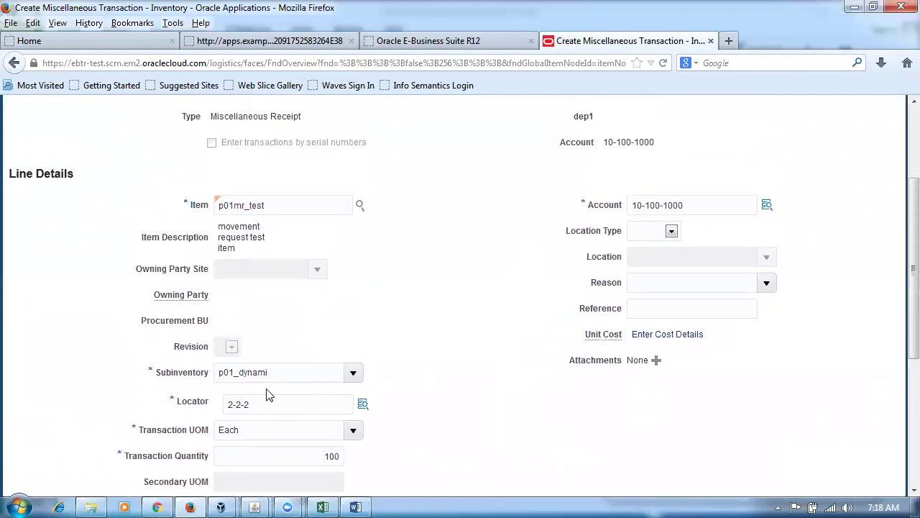
scroll(500, 353, "down", 6)
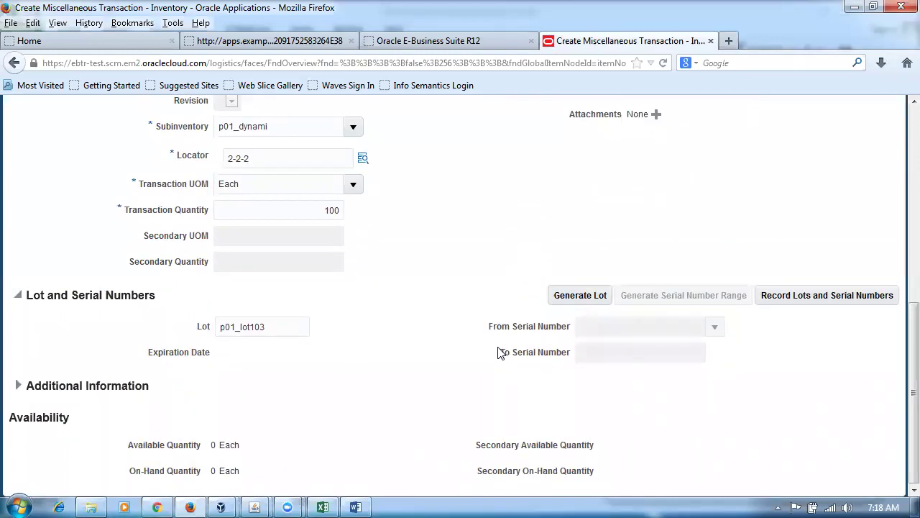
scroll(500, 352, "up", 8)
left_click(843, 117)
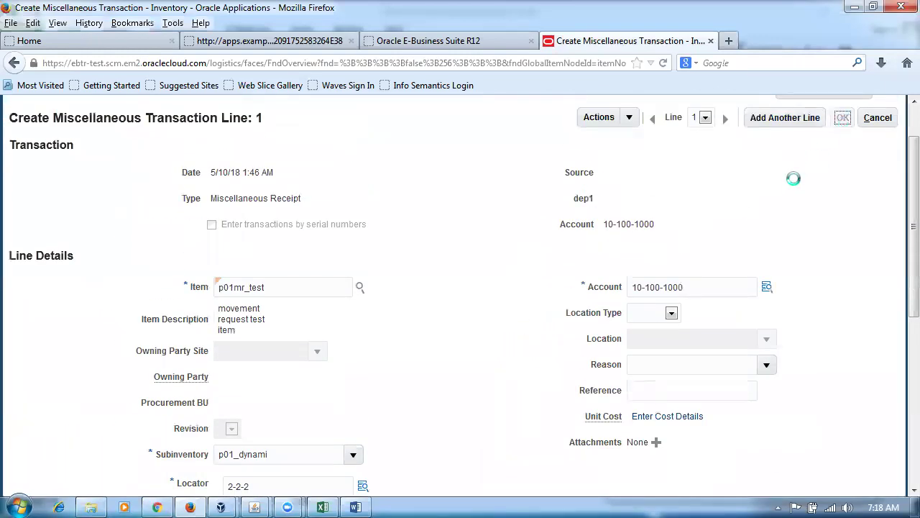
left_click(827, 118)
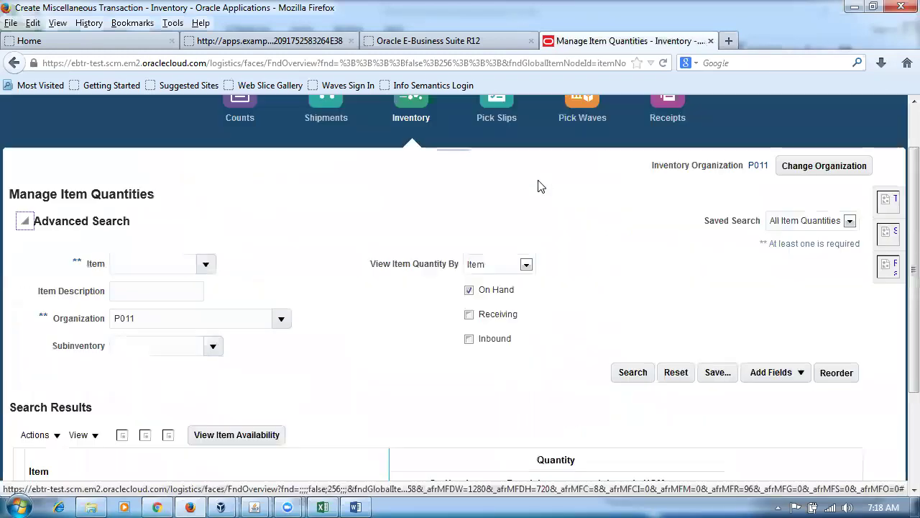
left_click_drag(428, 192, 508, 192)
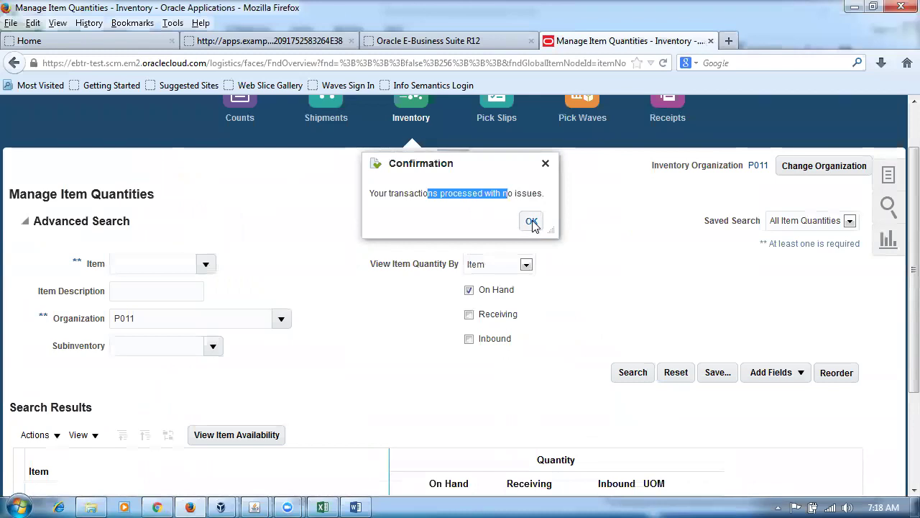
left_click(532, 220)
left_click(888, 229)
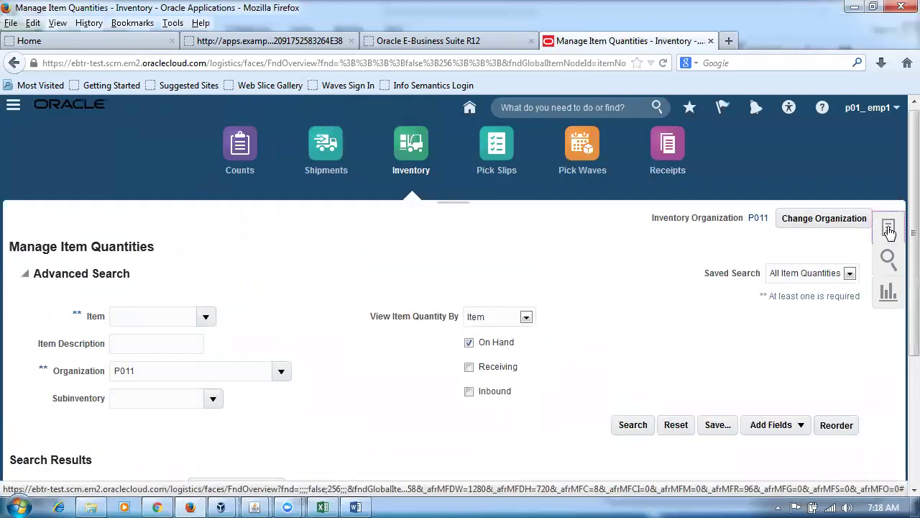
Start a new Miscellaneous Receipt with account 10-100-1000.
left_click(712, 237)
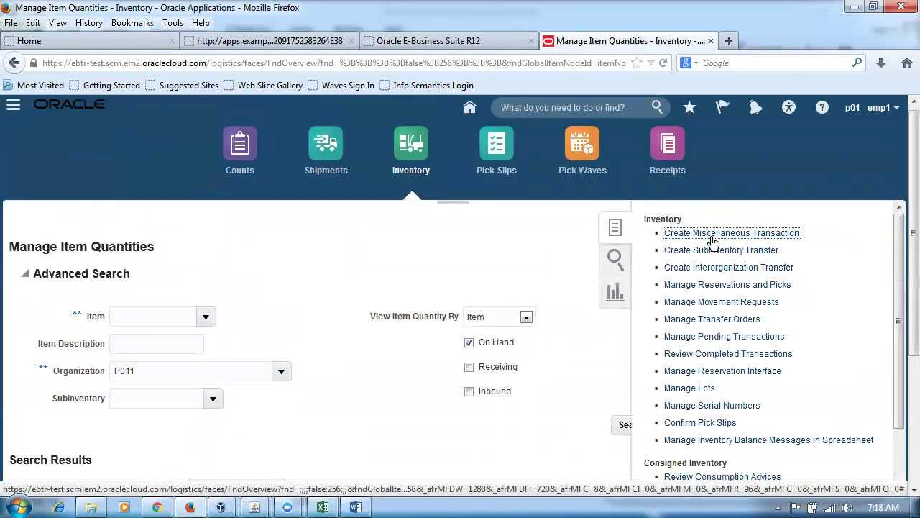
scroll(252, 274, "down", 2)
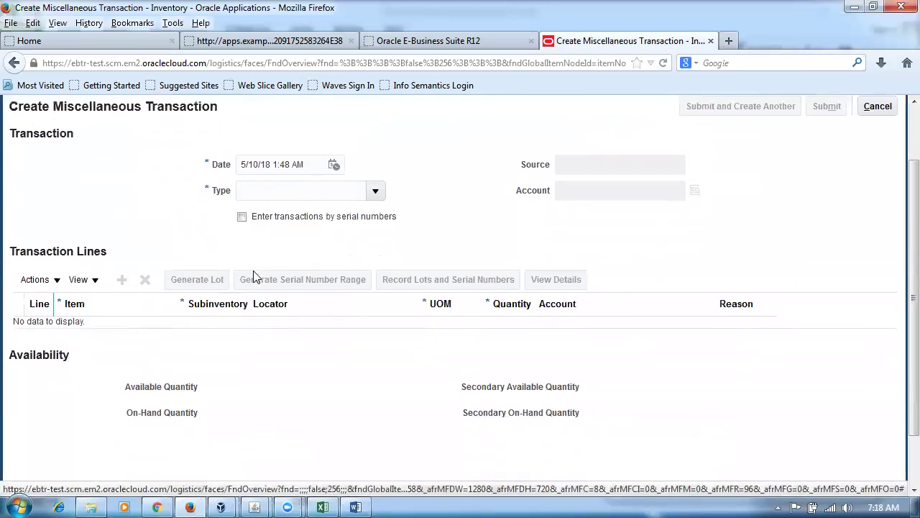
type("mi")
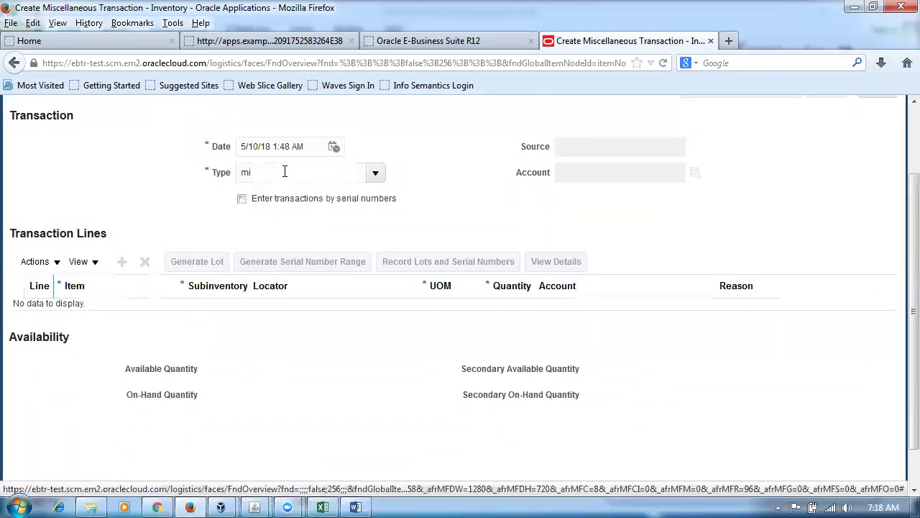
key("Tab")
left_click(443, 357)
left_click(535, 407)
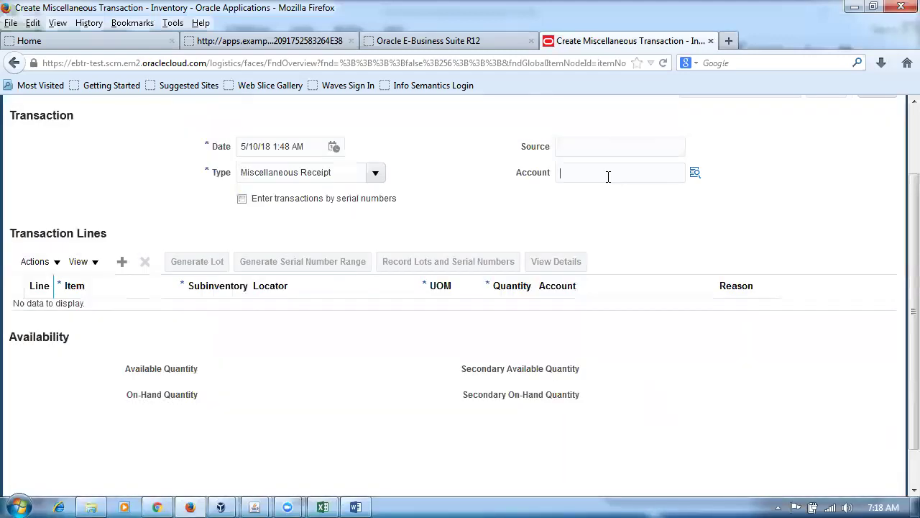
type("1")
left_click(597, 190)
Add line 1 for item p01mr_test in subinventory p01_dynami.
left_click(121, 262)
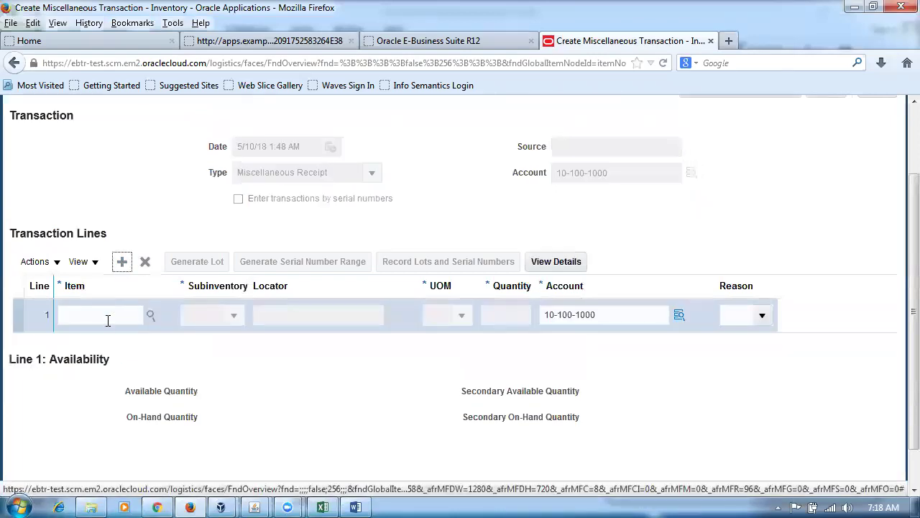
type("p01m")
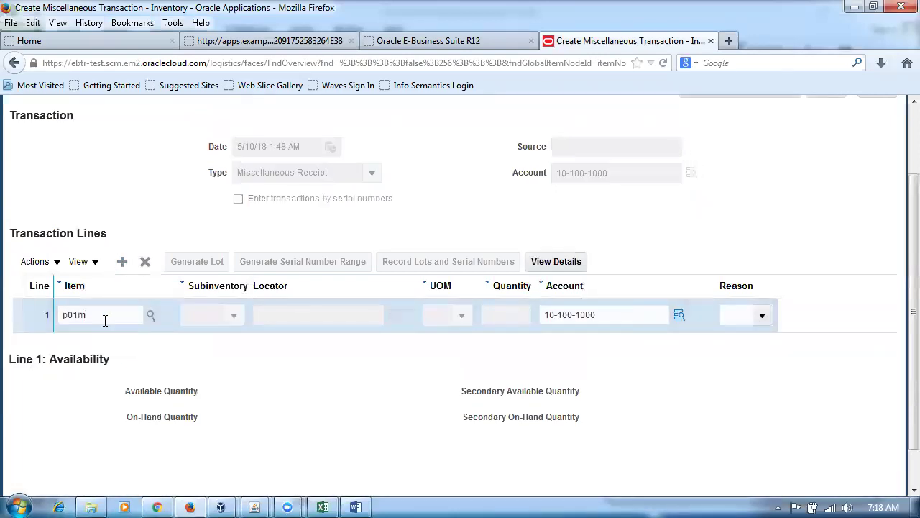
type("r_test")
key("Tab")
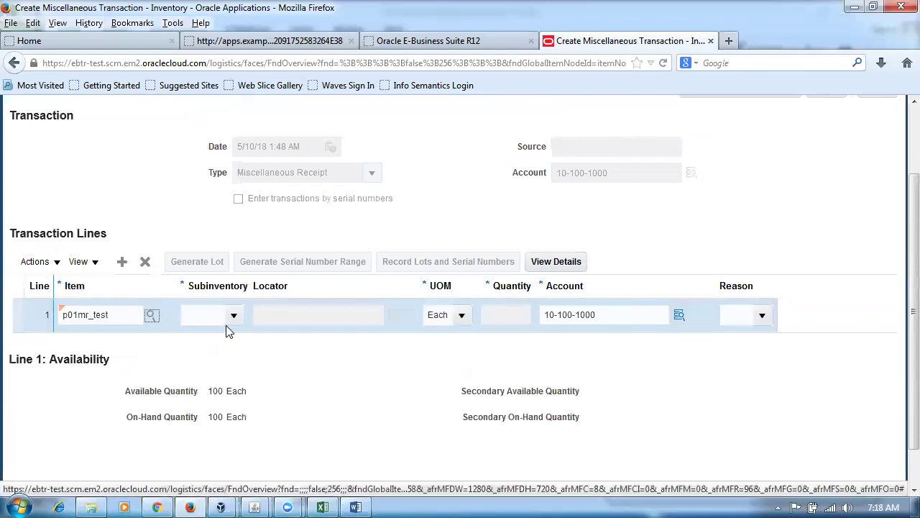
key("alt+Tab")
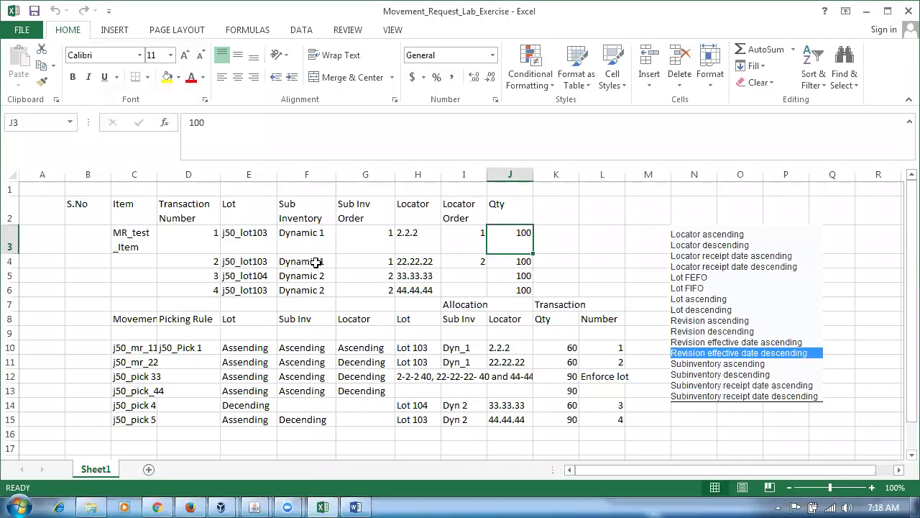
left_click(320, 263)
key("alt+Tab")
left_click(234, 315)
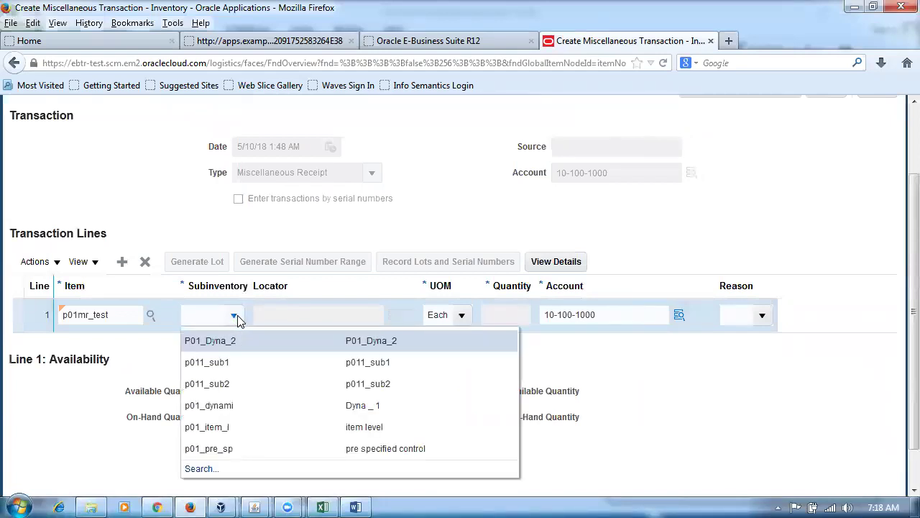
left_click(229, 404)
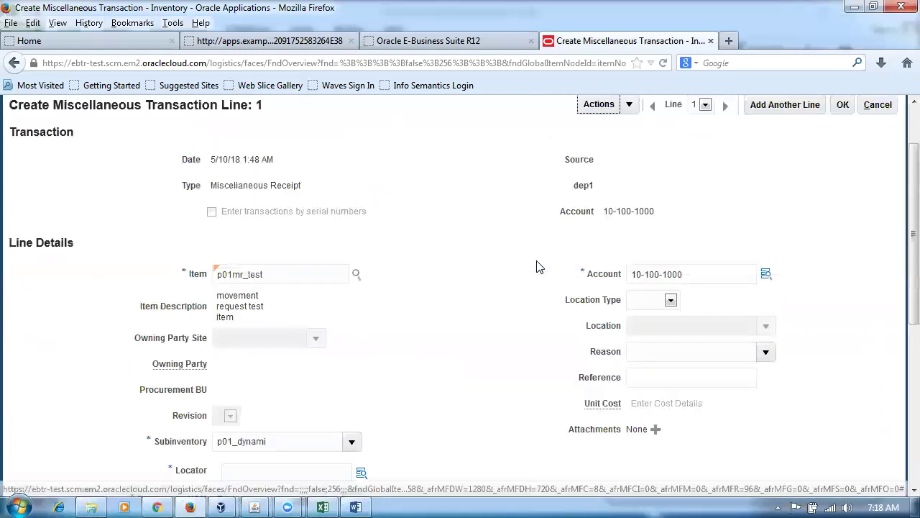
Set the line's locator to 22-22-22, matching the exercise sheet.
scroll(354, 365, "down", 1)
scroll(321, 336, "down", 4)
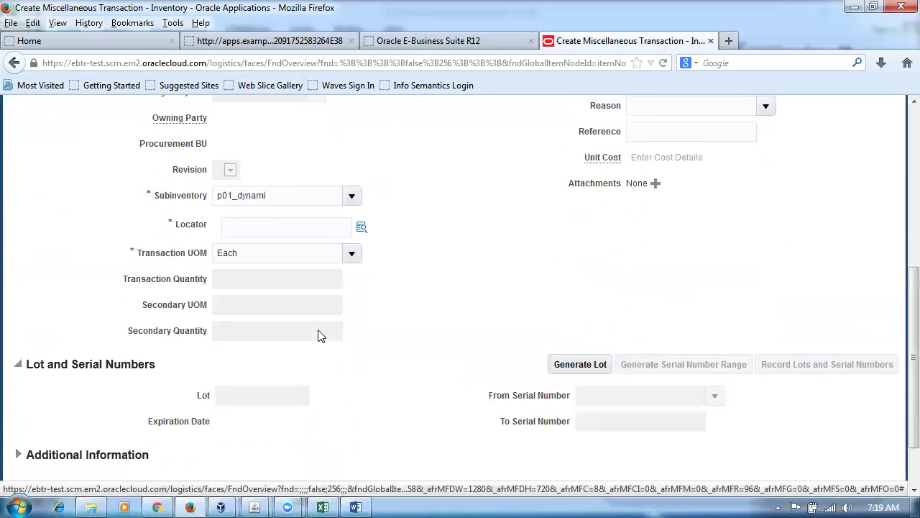
key("alt+Tab")
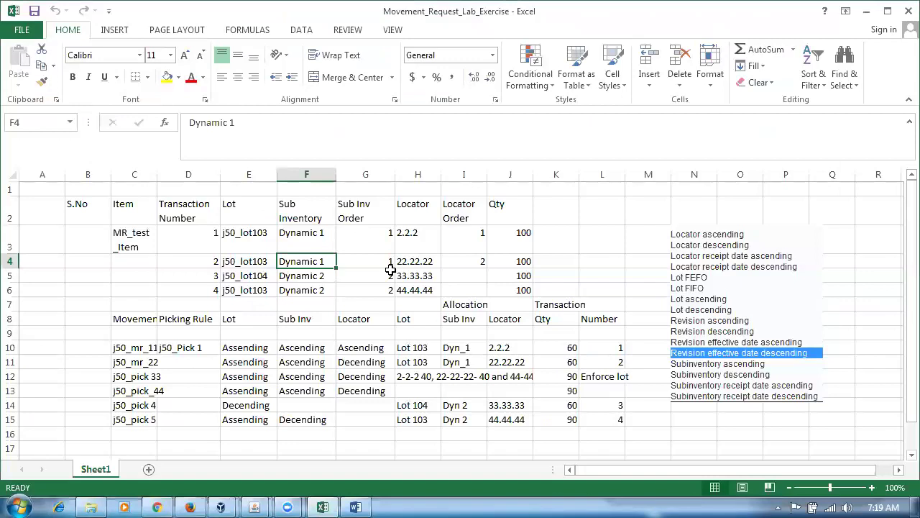
left_click(413, 263)
key("alt+Tab")
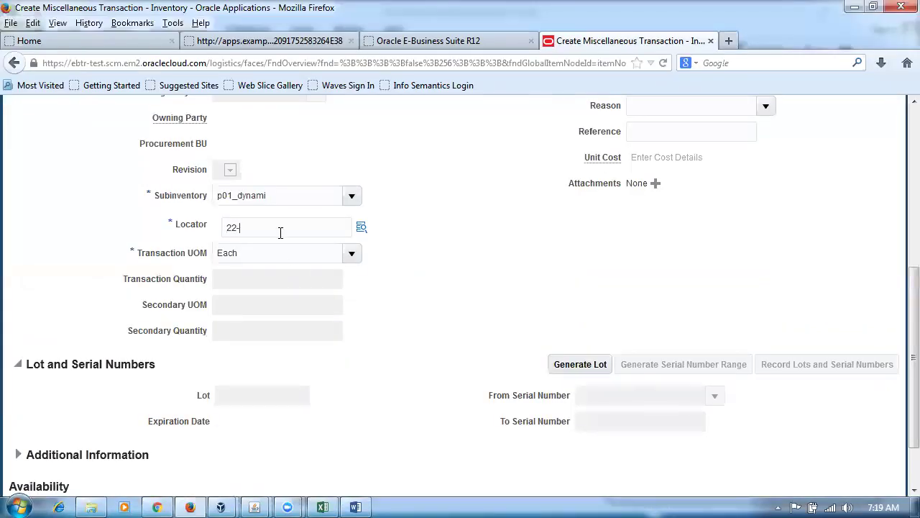
key("Tab")
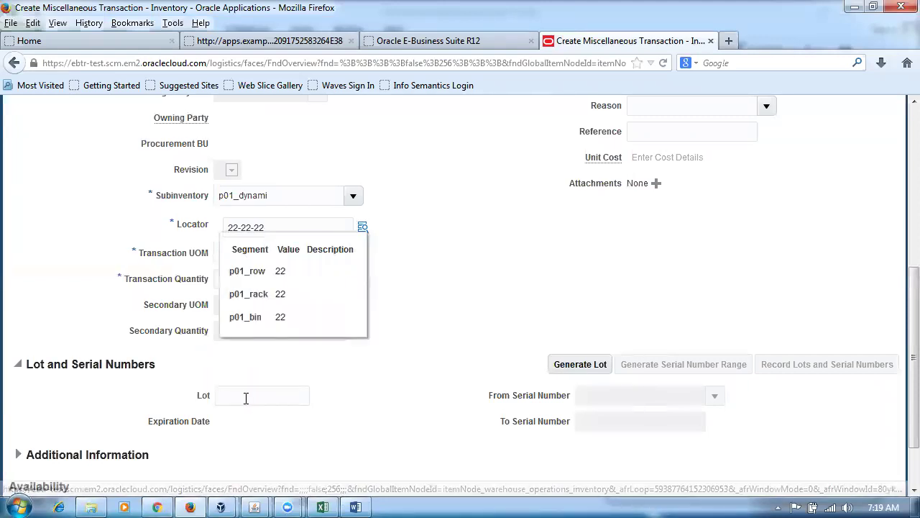
Enter quantity 100 and the lot, cross-checking row 4 values in the exercise sheet.
key("alt+Tab")
left_click(236, 263)
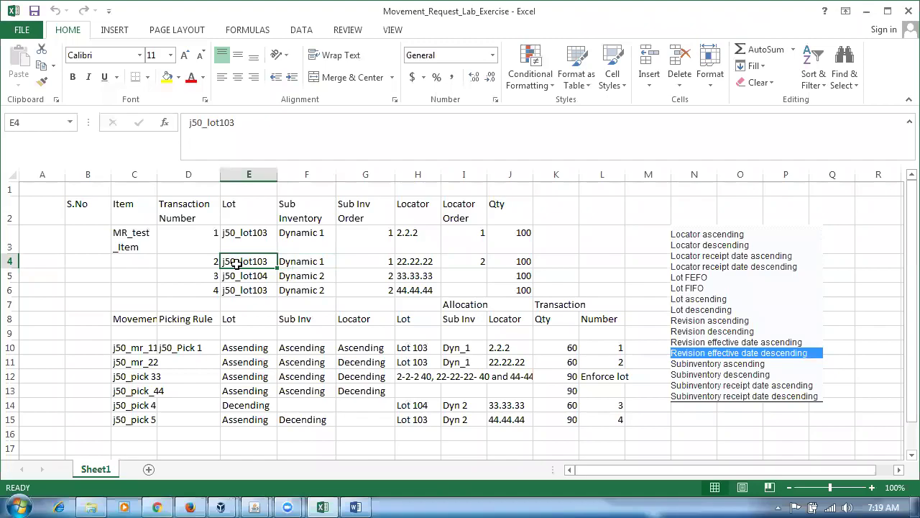
key("alt+Tab")
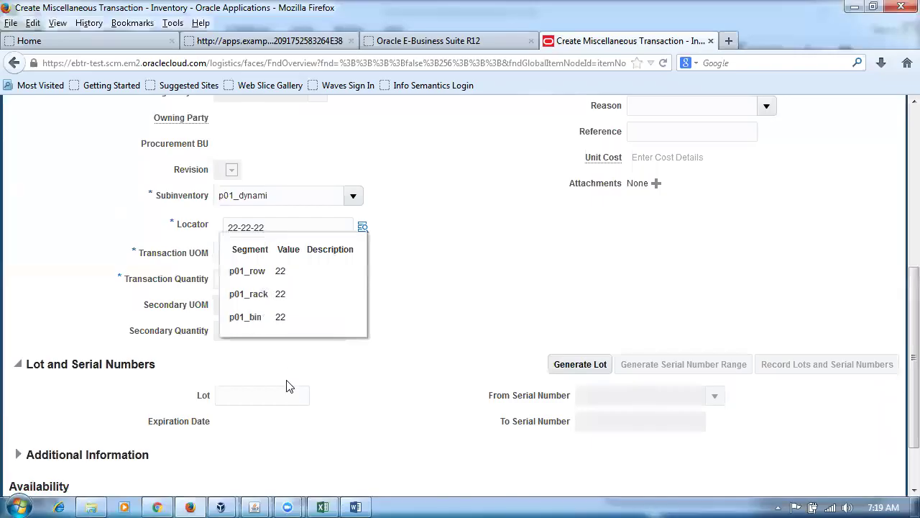
left_click(280, 401)
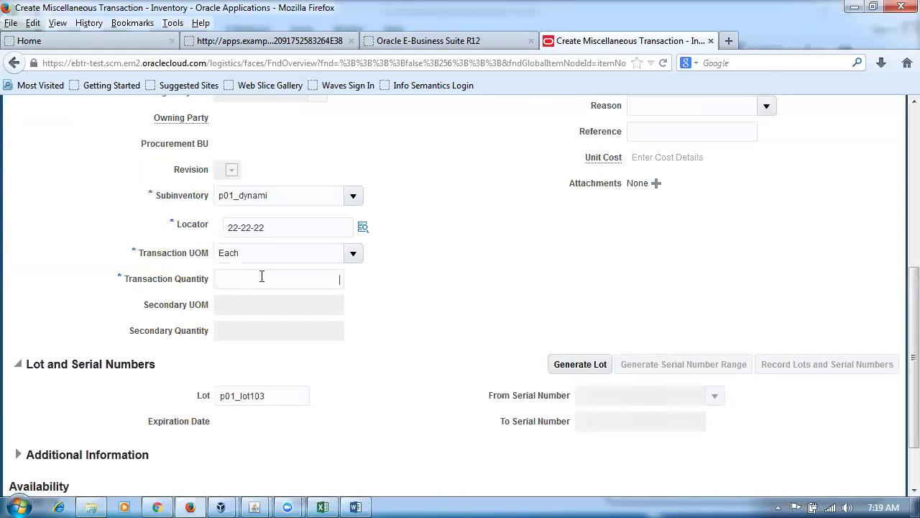
type("100")
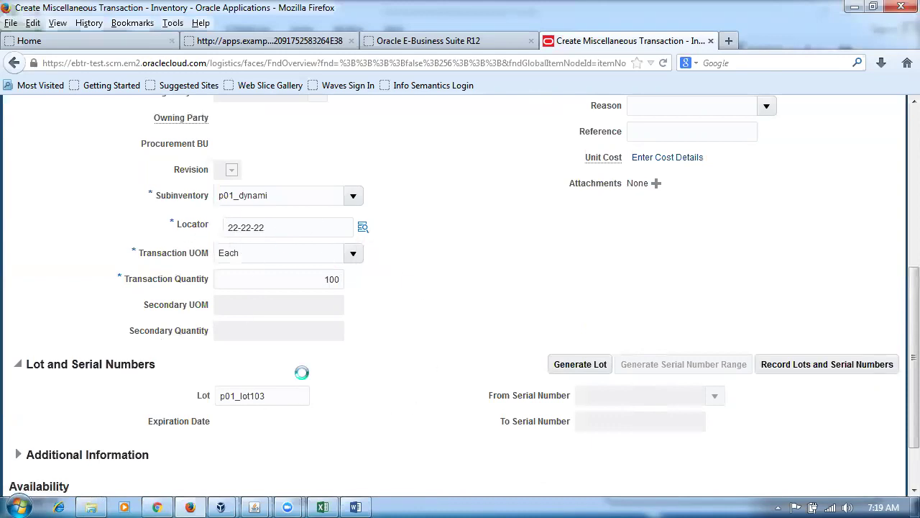
key("alt+Tab")
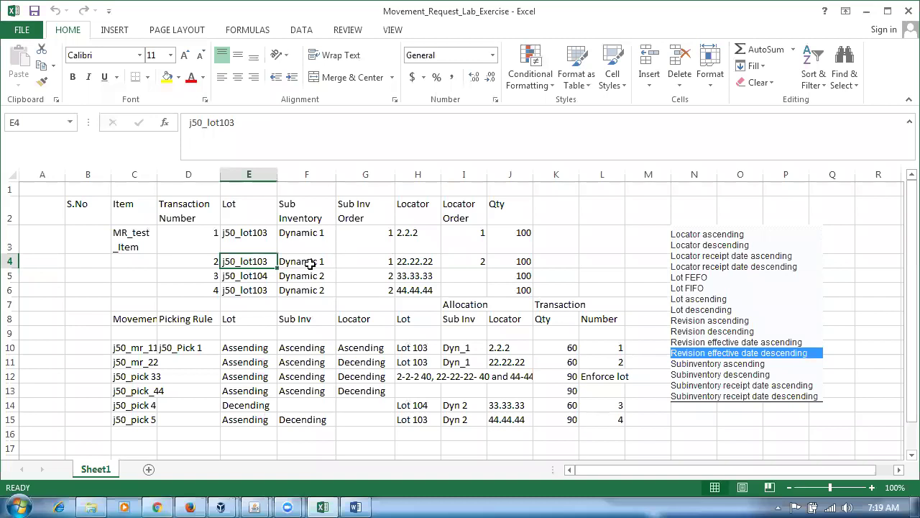
left_click(305, 264)
left_click(425, 260)
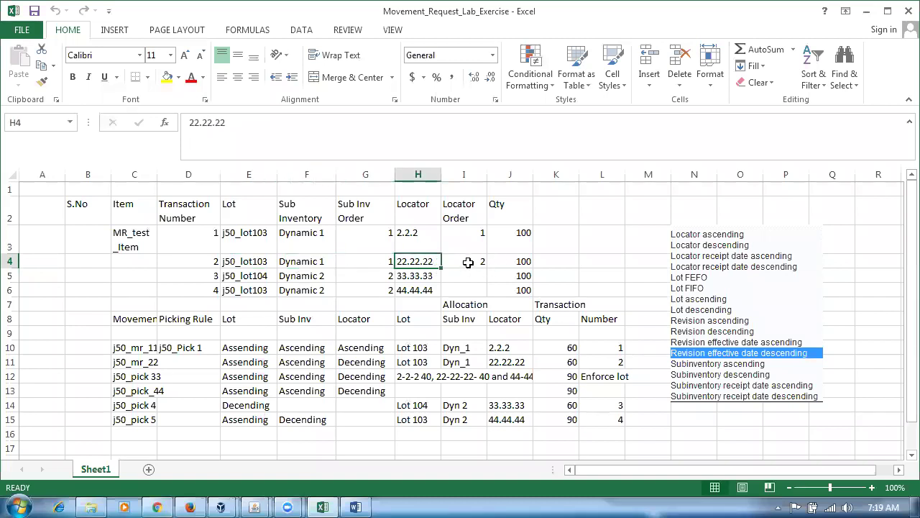
left_click(468, 262)
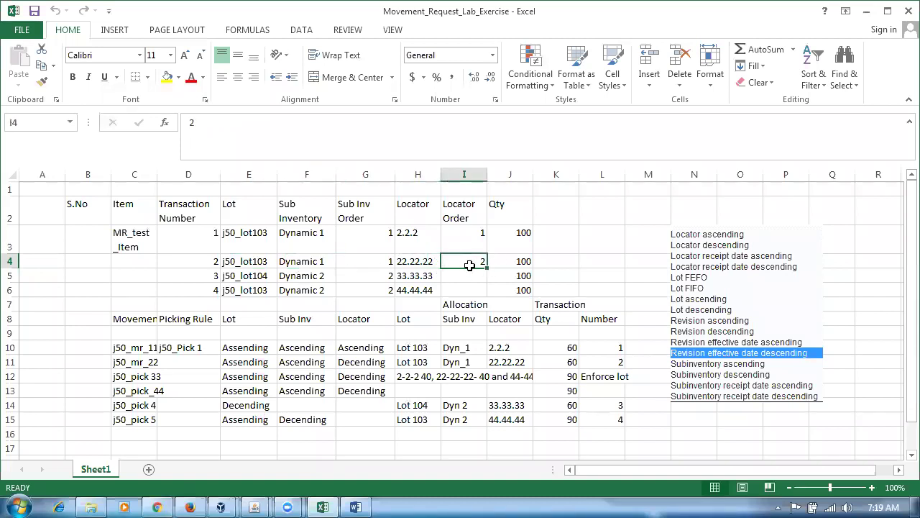
left_click(243, 263)
left_click(320, 262)
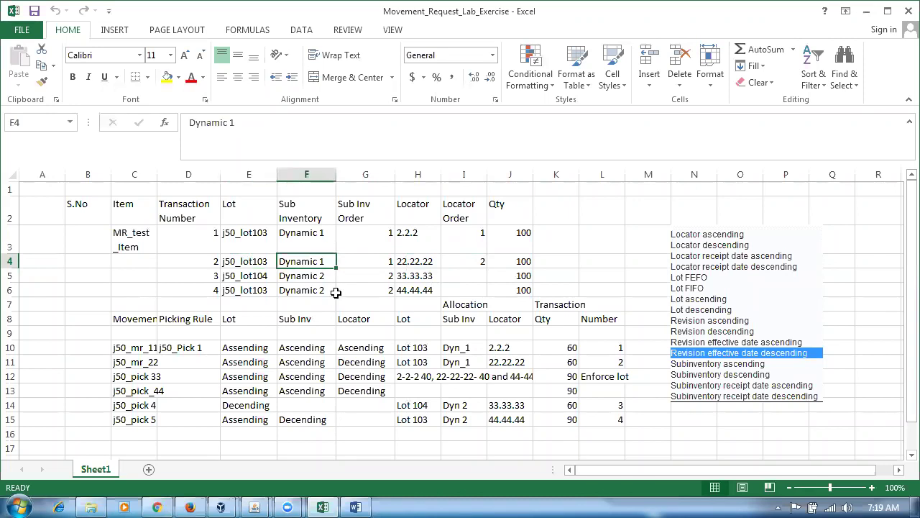
key("alt+Tab")
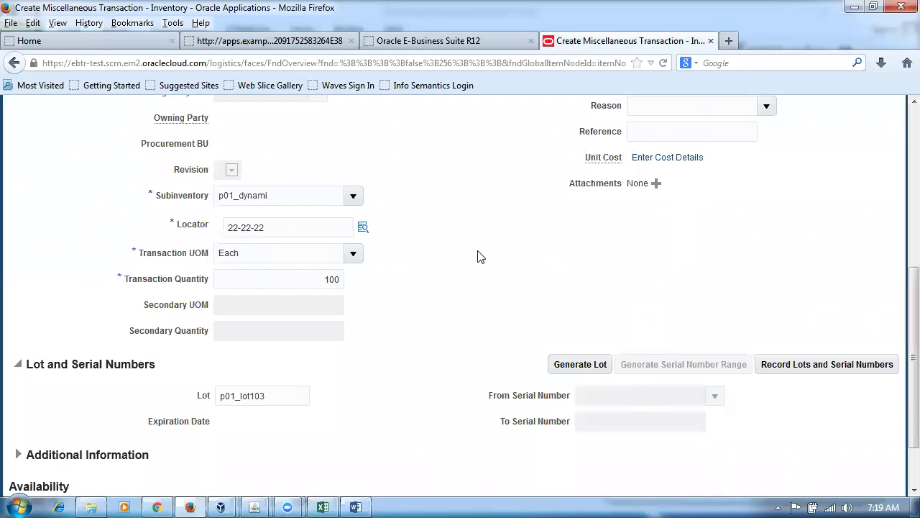
Confirm the line details, submit the second receipt and dismiss the confirmation.
scroll(735, 157, "up", 3)
left_click(842, 105)
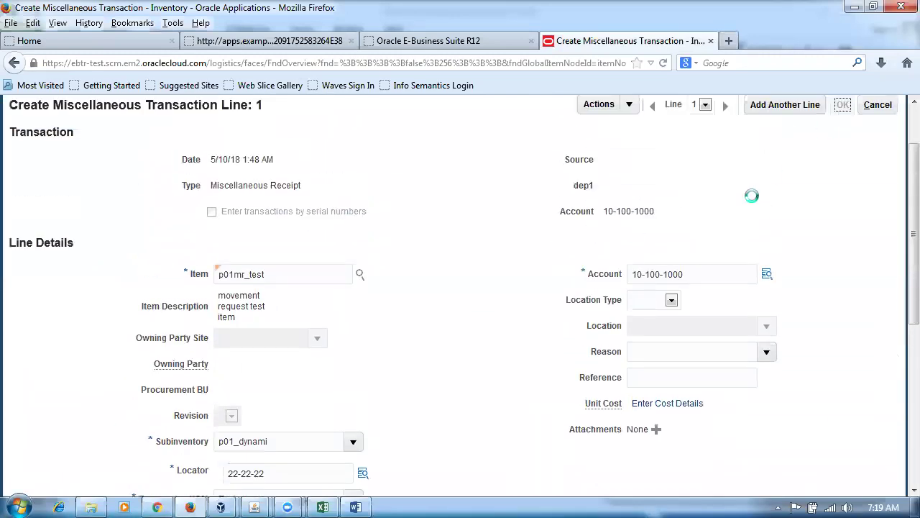
left_click(827, 105)
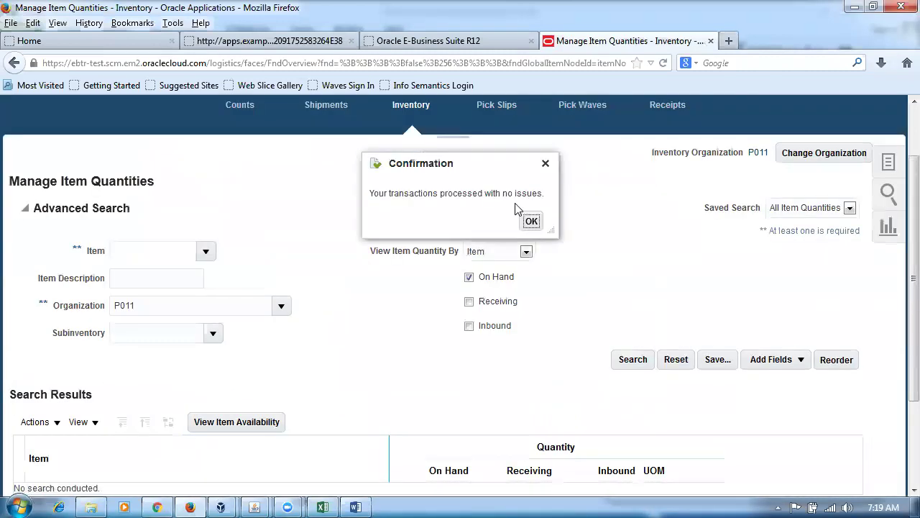
left_click(531, 220)
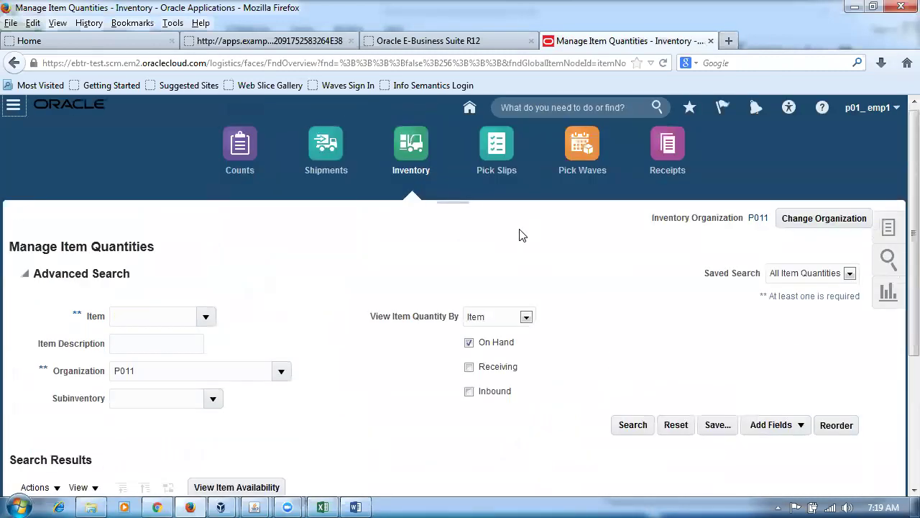
left_click(884, 234)
Start a new Miscellaneous Receipt with account 10-100-1000.
left_click(731, 237)
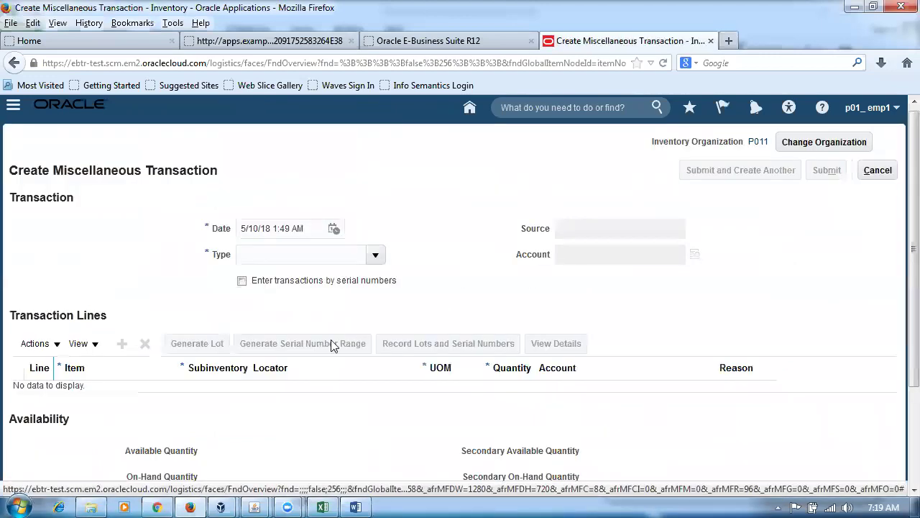
type("mi")
key("Tab")
left_click(409, 352)
left_click(532, 411)
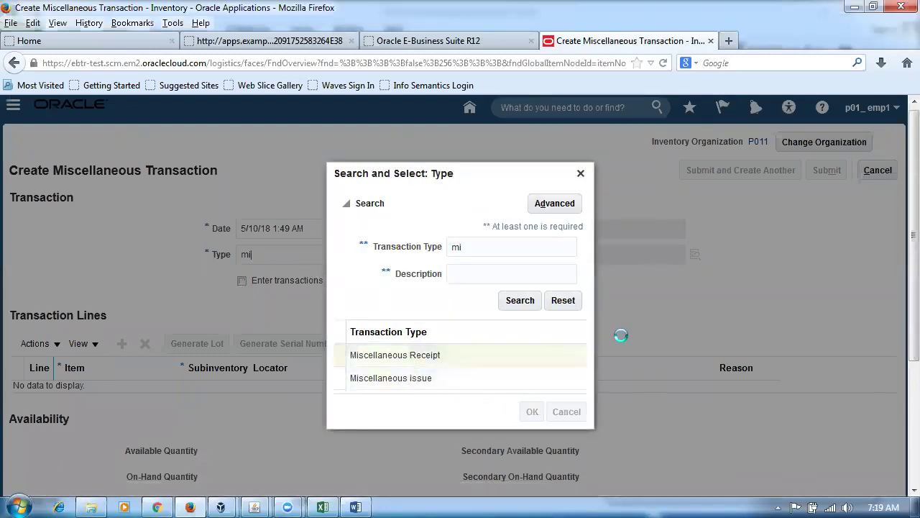
type("1")
left_click(596, 280)
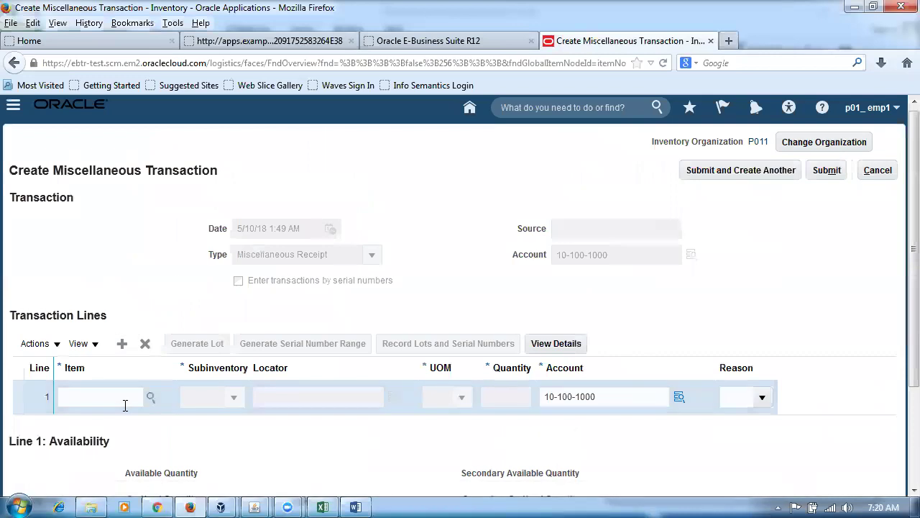
Add line 1 for item p01mr_test in subinventory P01_Dyna_2.
type("p01mr_test")
left_click(211, 396)
key("alt+Tab")
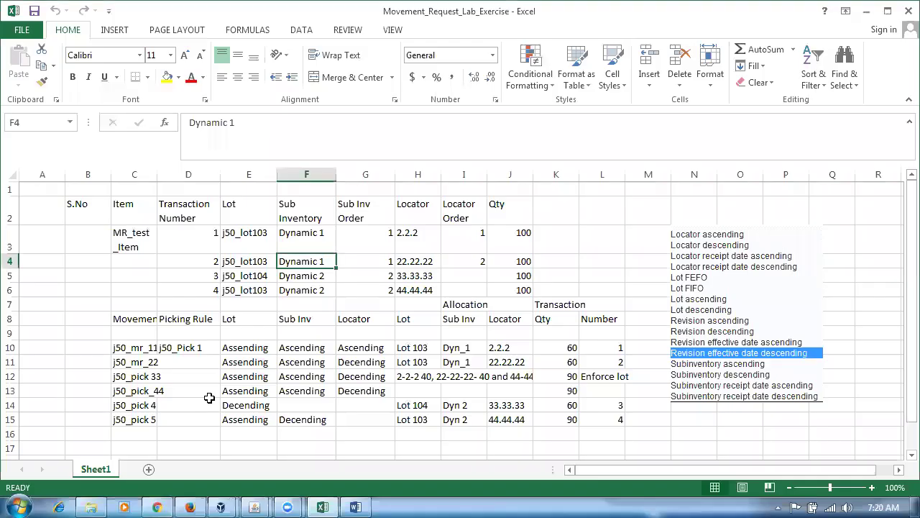
left_click(245, 277)
left_click(316, 280)
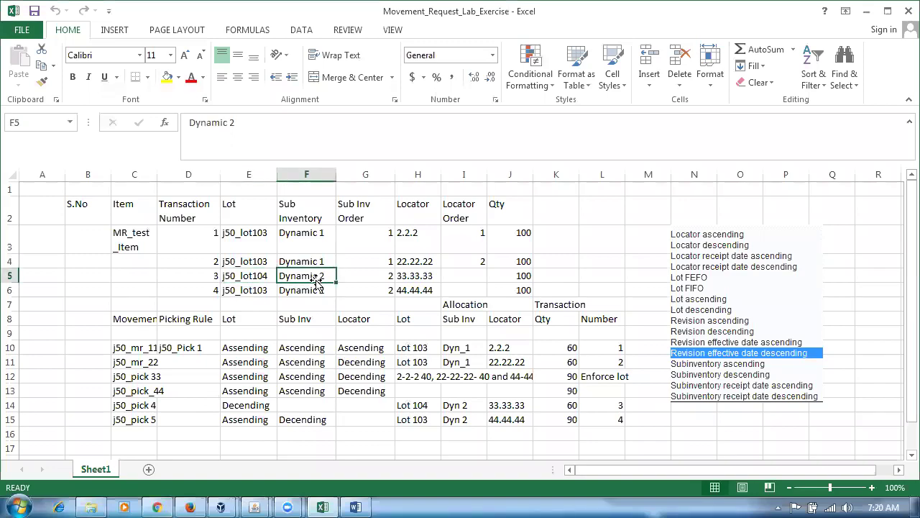
key("alt+Tab")
left_click(235, 398)
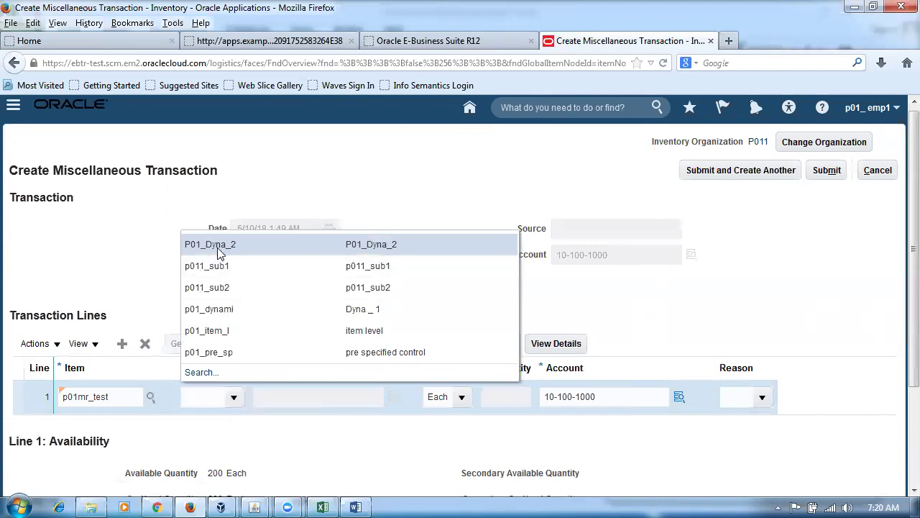
left_click(218, 248)
Open line 1's details and set locator 33-33-33.
left_click(577, 344)
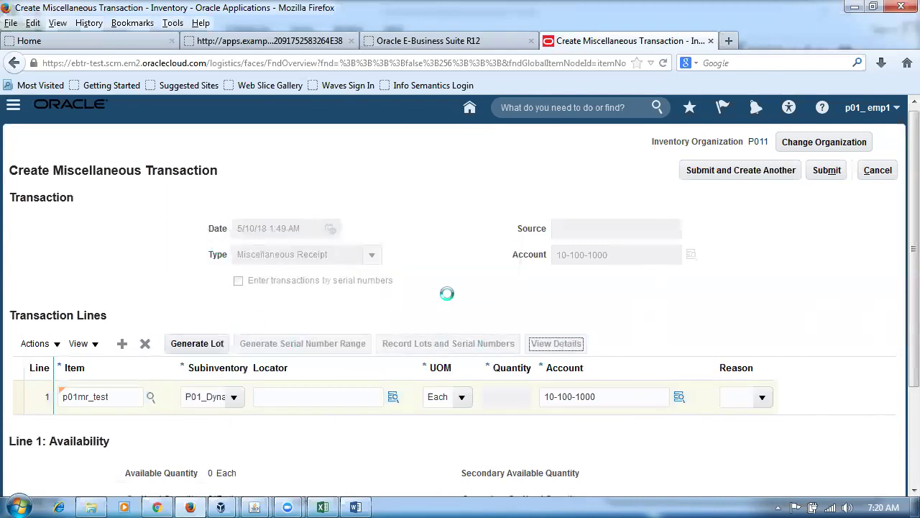
scroll(404, 328, "down", 5)
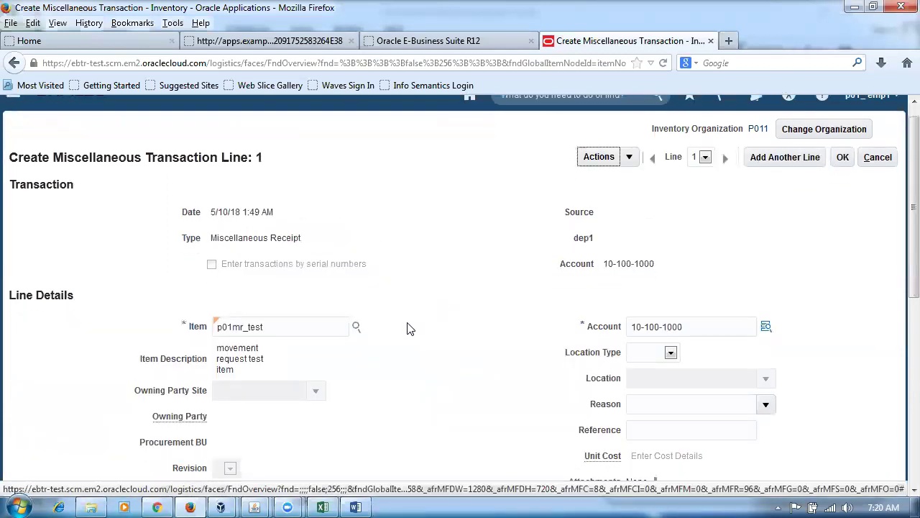
key("alt+Tab")
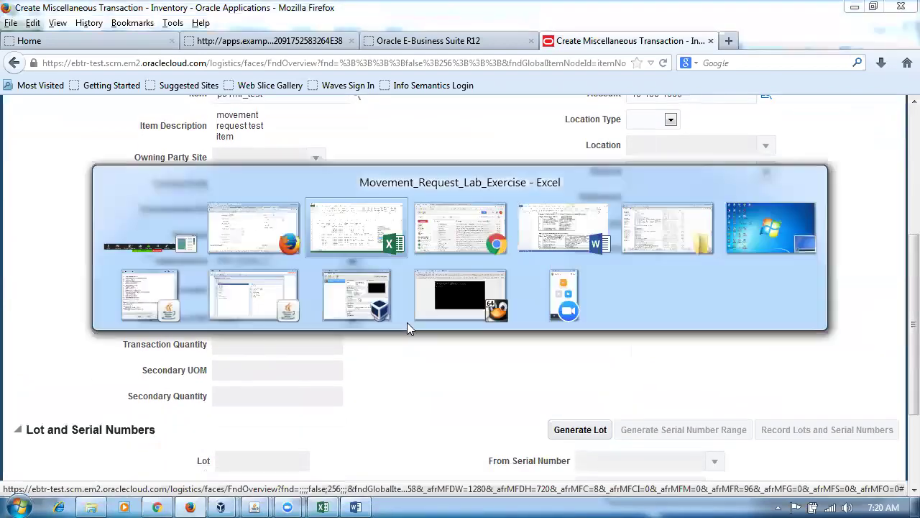
left_click(419, 272)
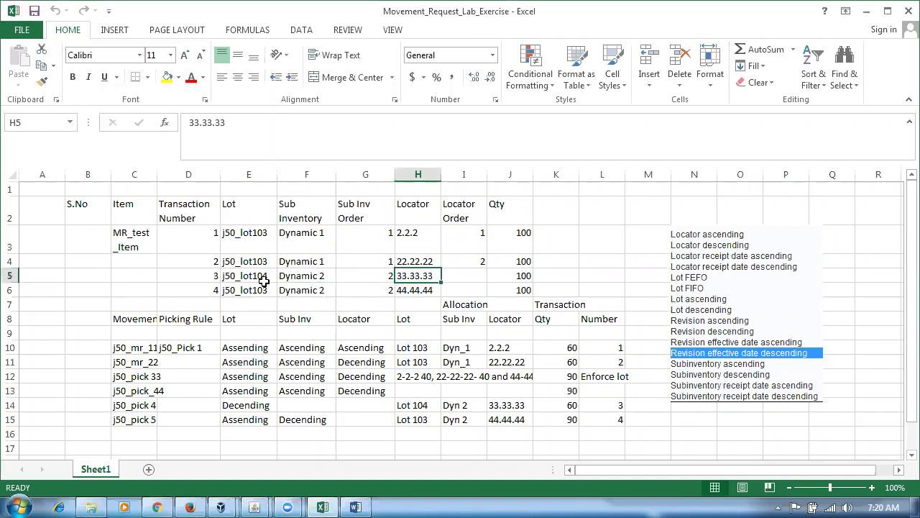
left_click(263, 277)
key("alt+Tab")
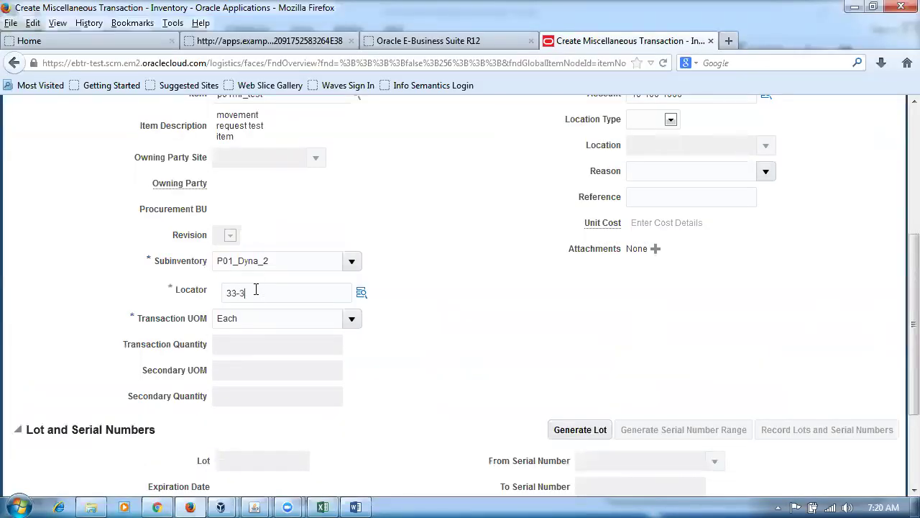
key("Tab")
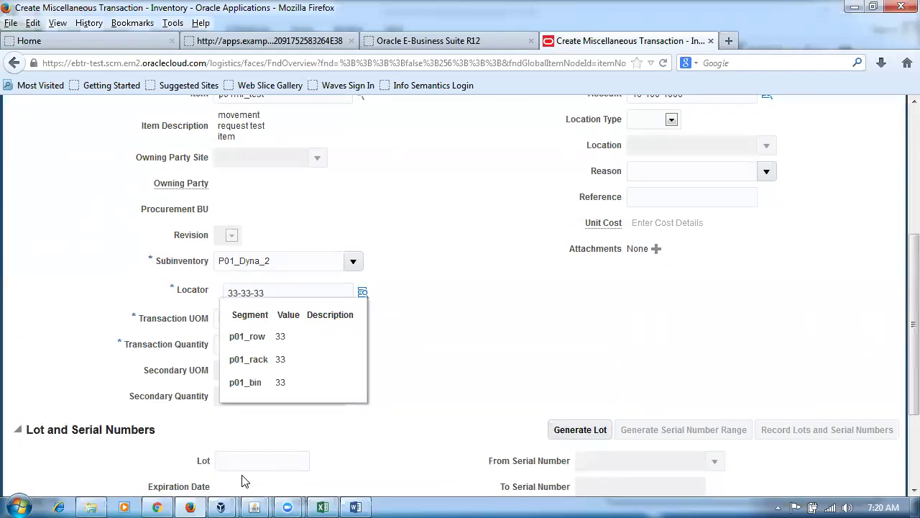
Enter quantity 100 and lot p01_lot104, checking subinventory and locator in the sheet.
left_click(285, 459)
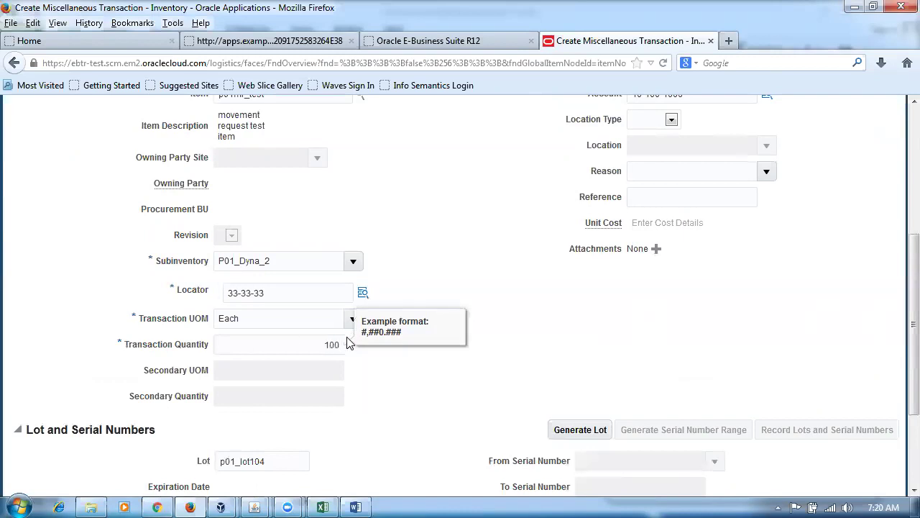
left_click(464, 385)
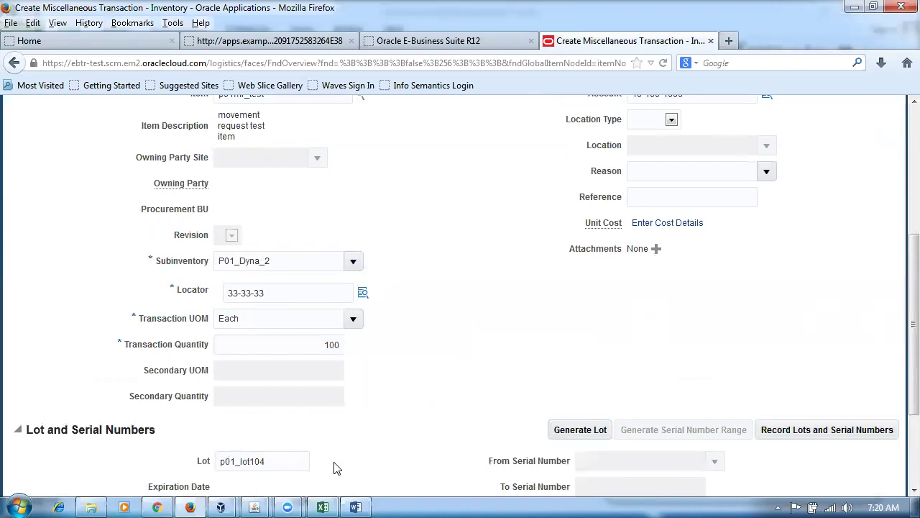
key("alt+Tab")
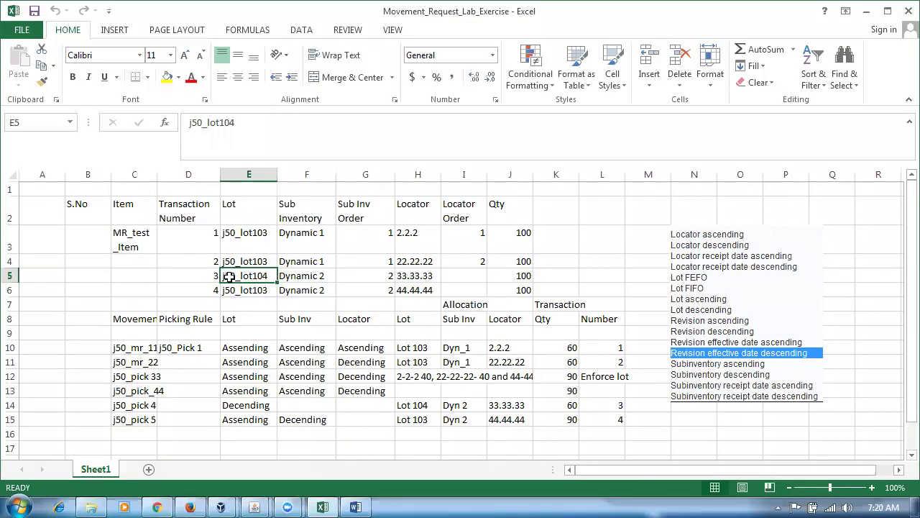
left_click(301, 281)
left_click(408, 271)
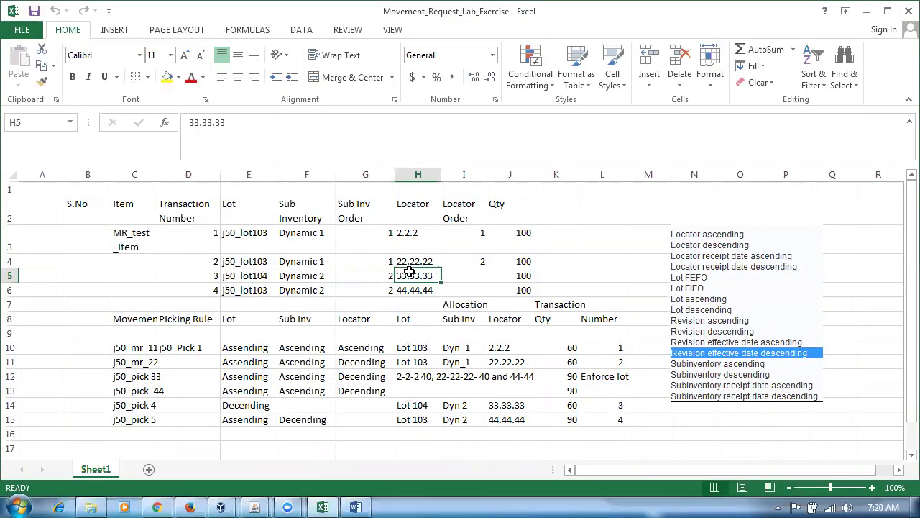
key("alt+Tab")
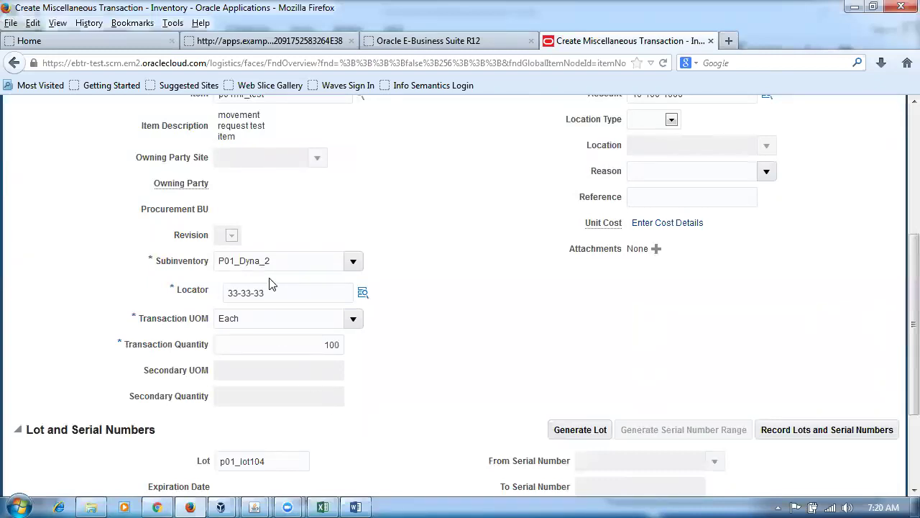
Recheck the lot, save the line details and submit the receipt.
key("alt+Tab")
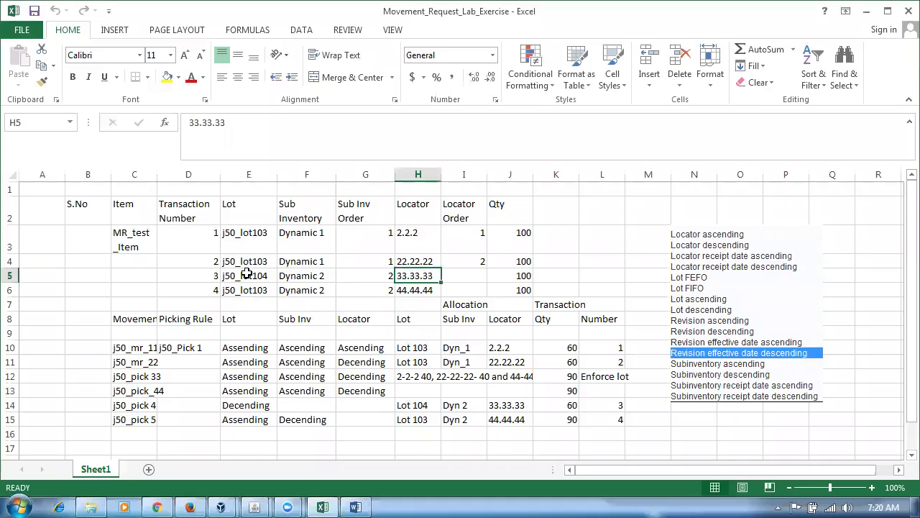
left_click(247, 274)
key("alt+Tab")
scroll(464, 326, "up", 5)
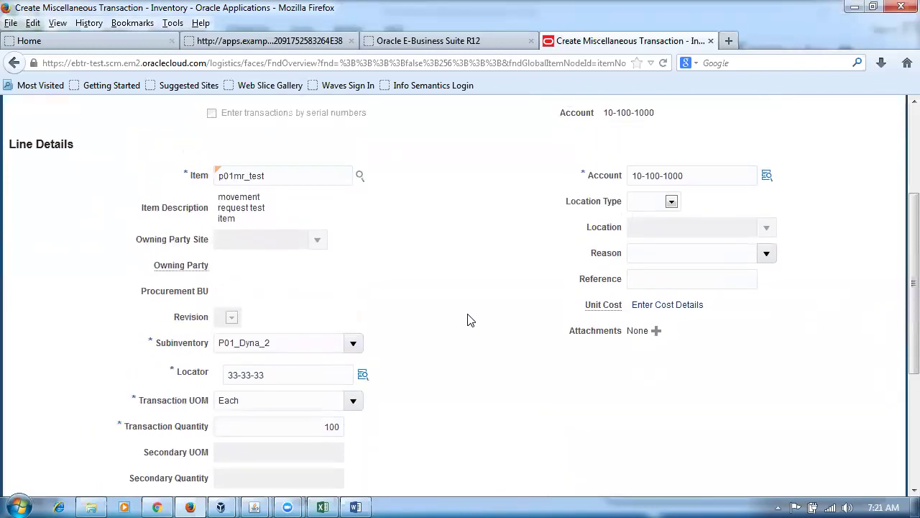
left_click(847, 178)
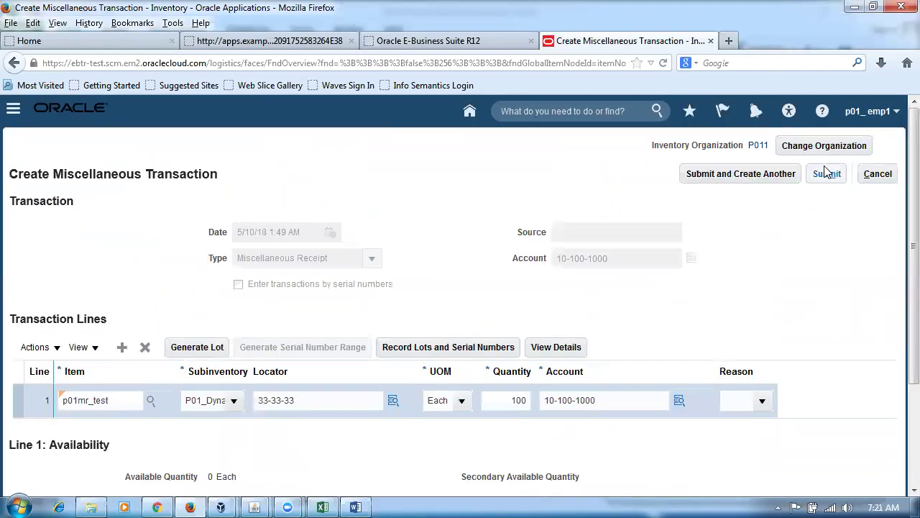
left_click(827, 173)
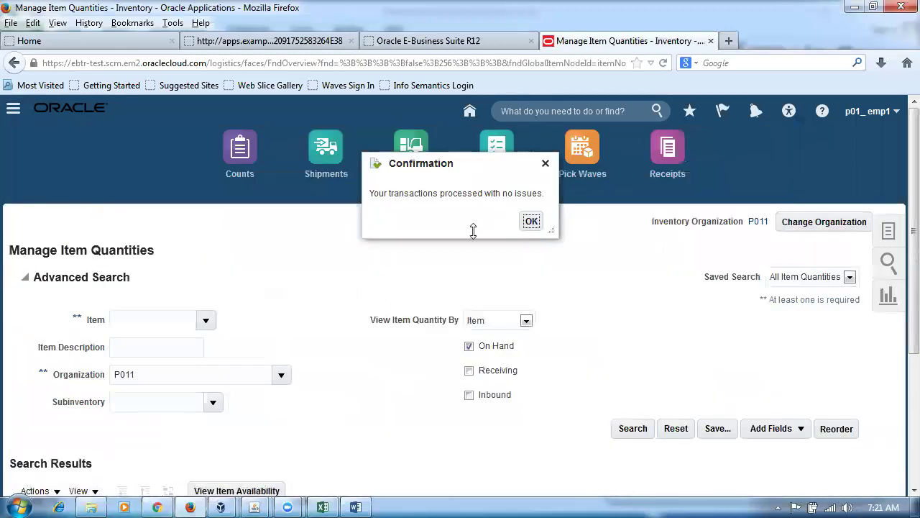
Acknowledge the processed receipt and start a new Miscellaneous Receipt transaction.
left_click(532, 221)
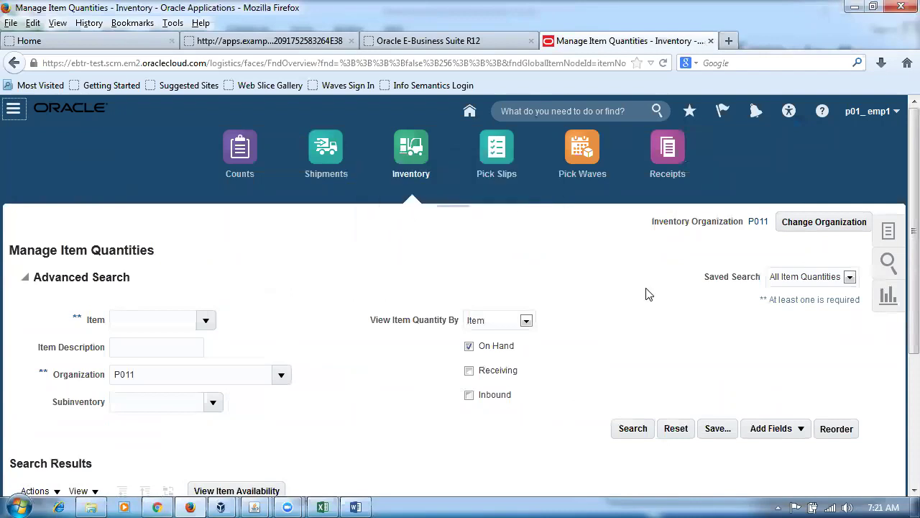
left_click(888, 232)
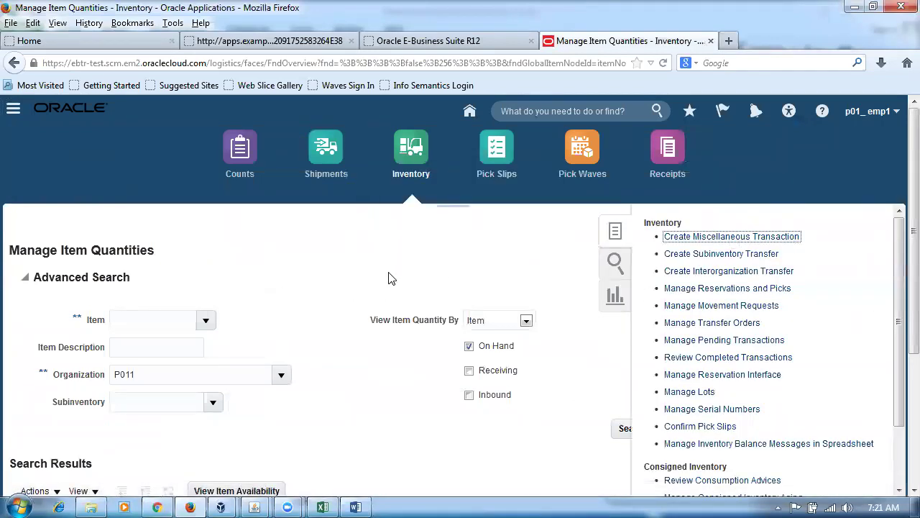
type("mi")
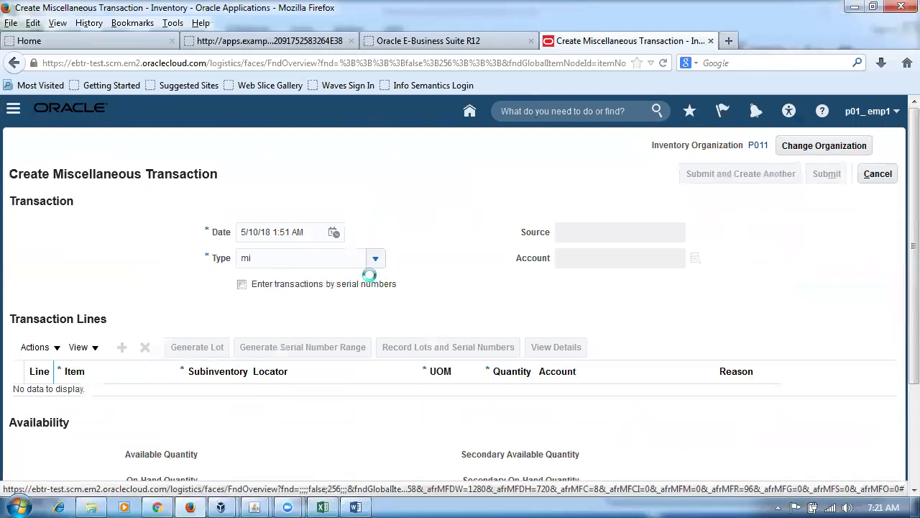
left_click(371, 265)
left_click(432, 353)
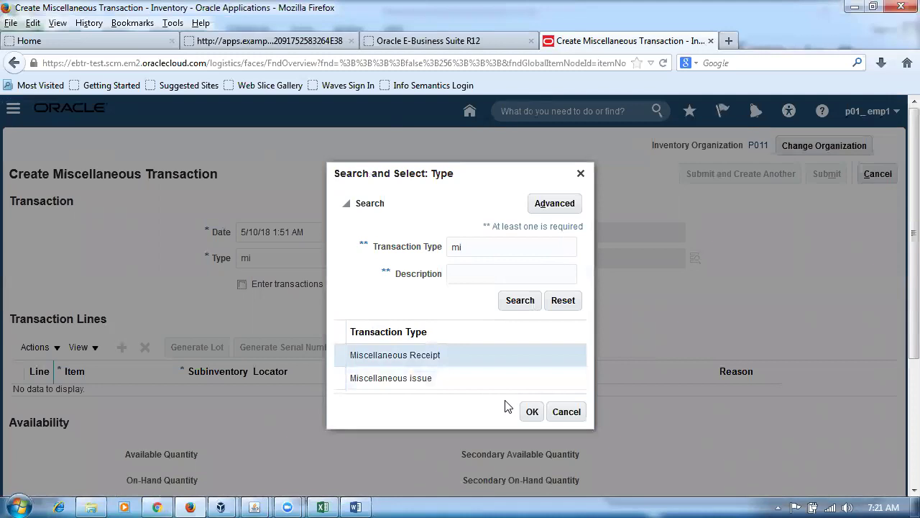
left_click(532, 411)
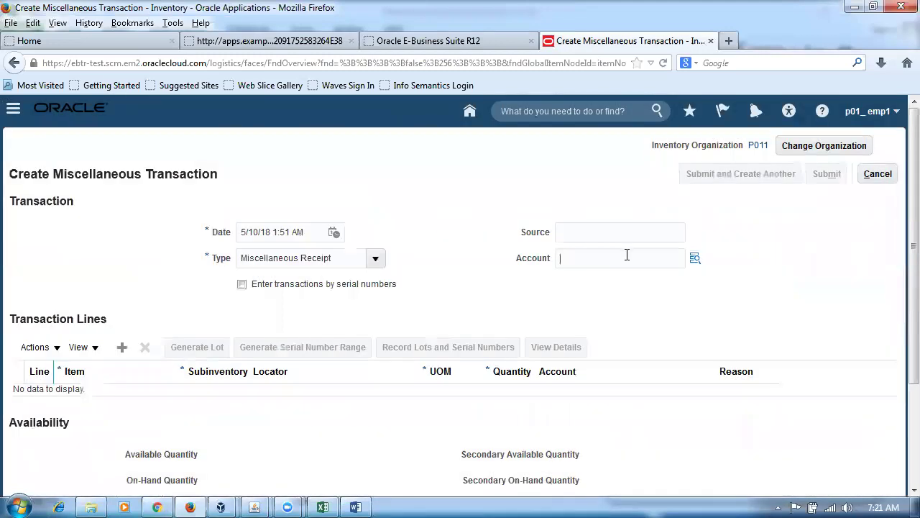
Charge the receipt to account 10-100-1000 and add line 1 for item p01mr_test.
left_click(623, 257)
type("1")
left_click(609, 279)
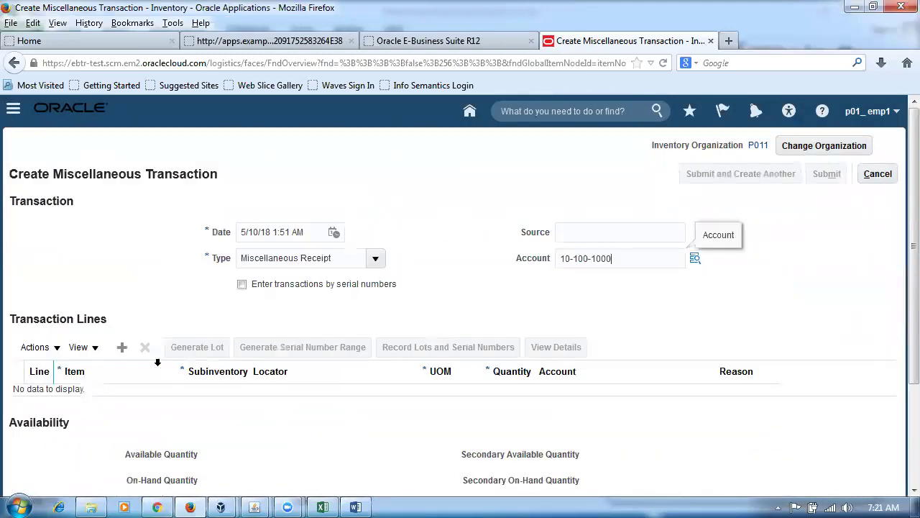
left_click(122, 351)
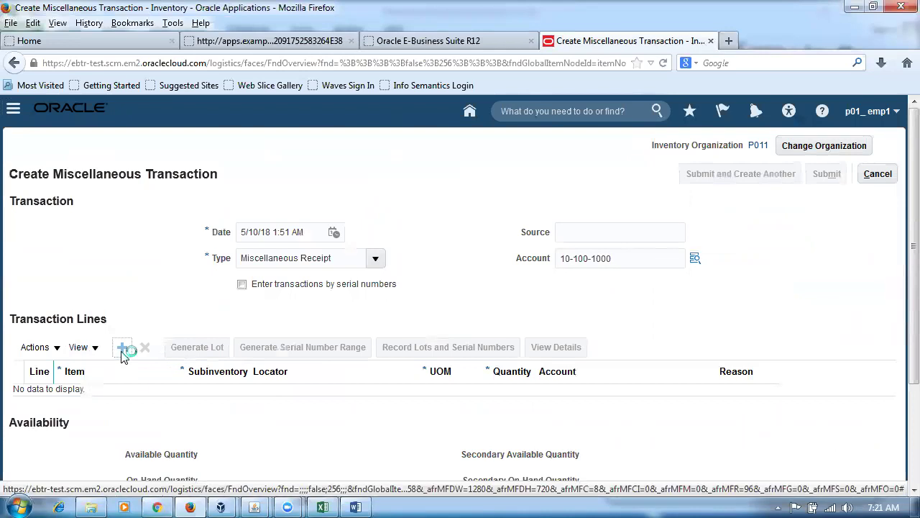
type("p01mr")
key("Tab")
Check transaction 4's subinventory in the lab sheet, then open line 1's full details.
left_click(233, 401)
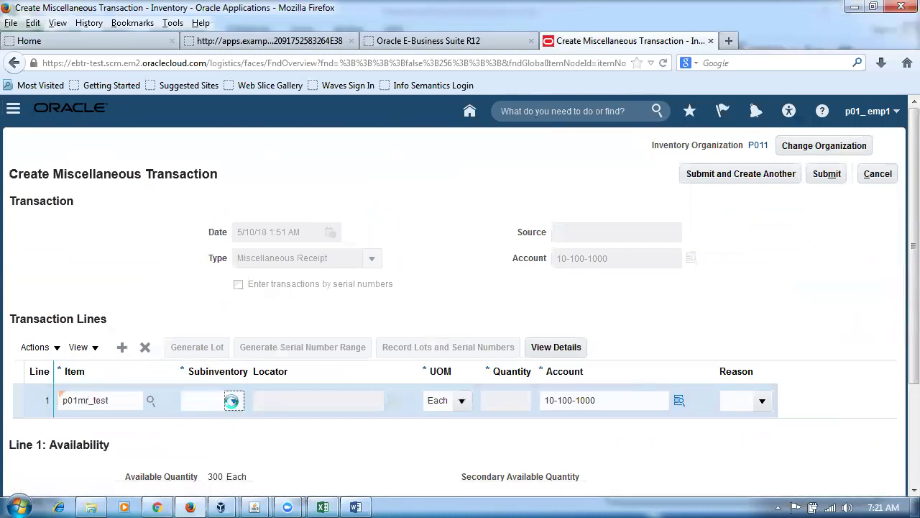
key("alt+Tab")
left_click(314, 291)
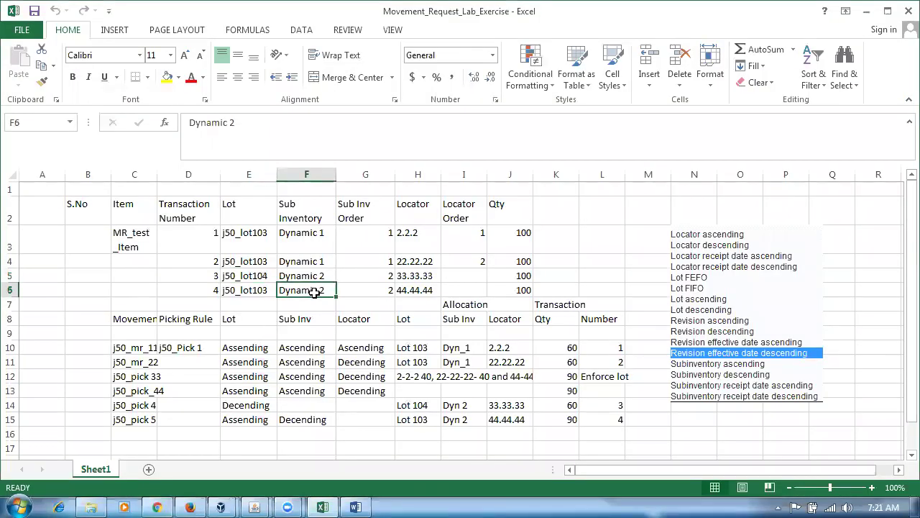
key("alt+Tab")
left_click(240, 249)
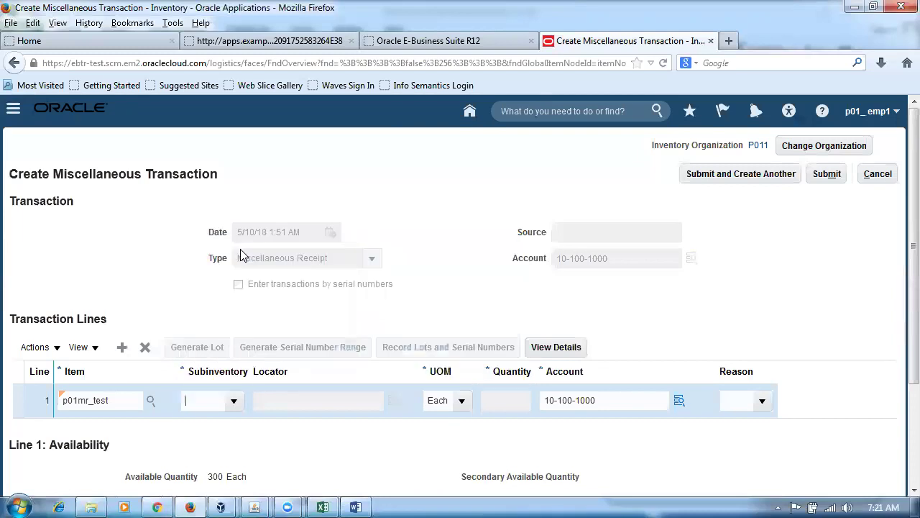
left_click(546, 348)
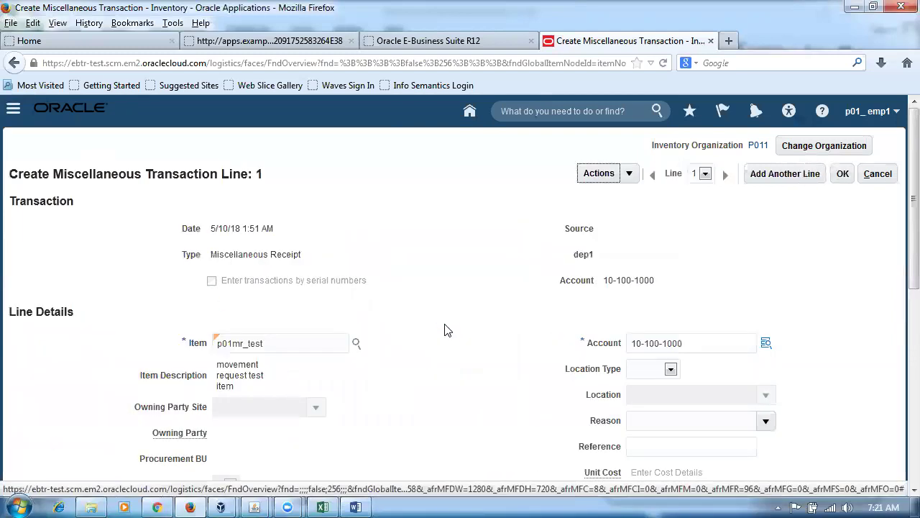
Enter locator 44-44-44 for line 1, matching the lab workbook's values.
scroll(445, 330, "down", 4)
scroll(444, 330, "down", 2)
key("alt+Tab")
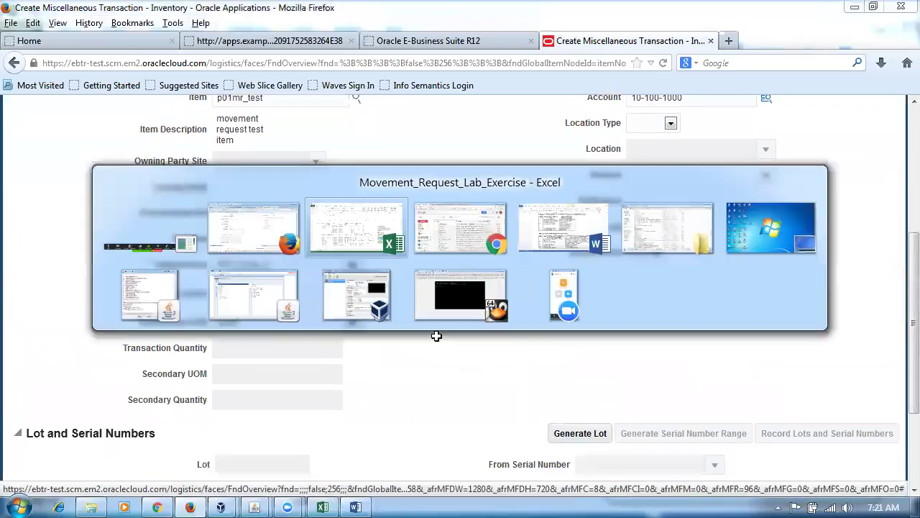
left_click(419, 288)
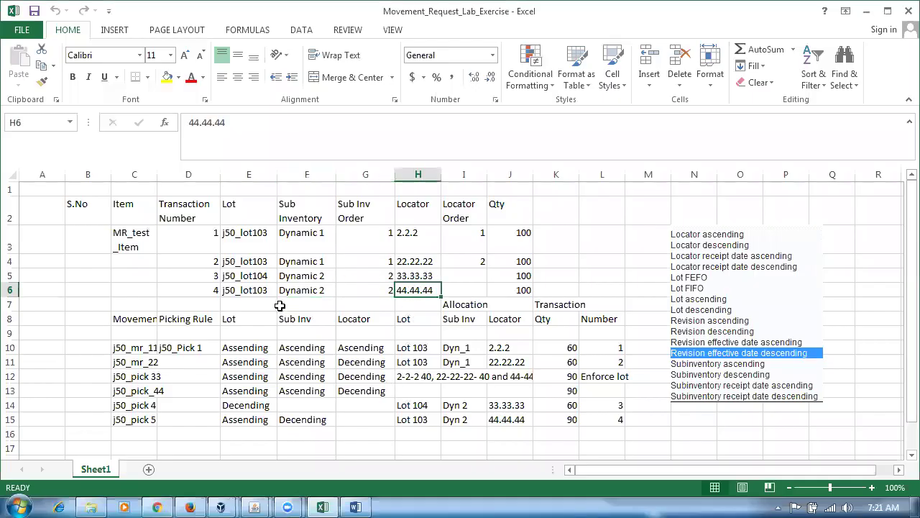
left_click(245, 290)
key("alt+Tab")
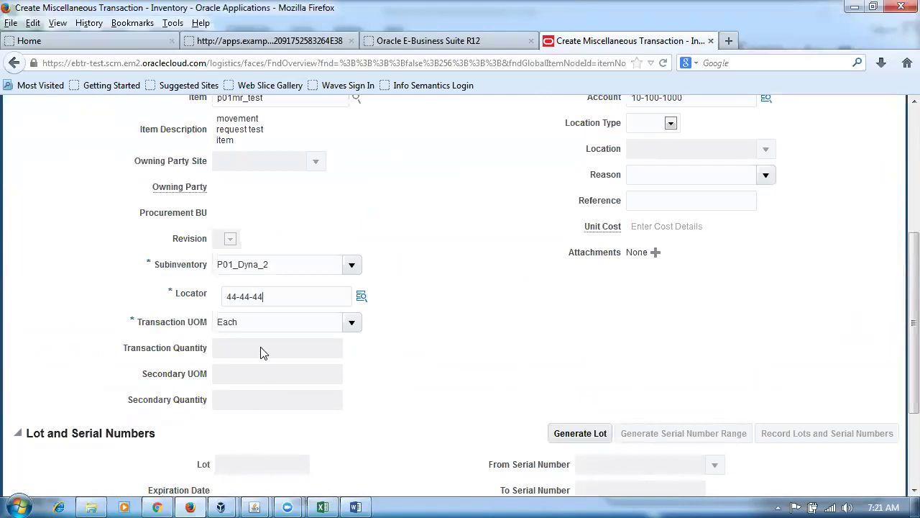
key("Tab")
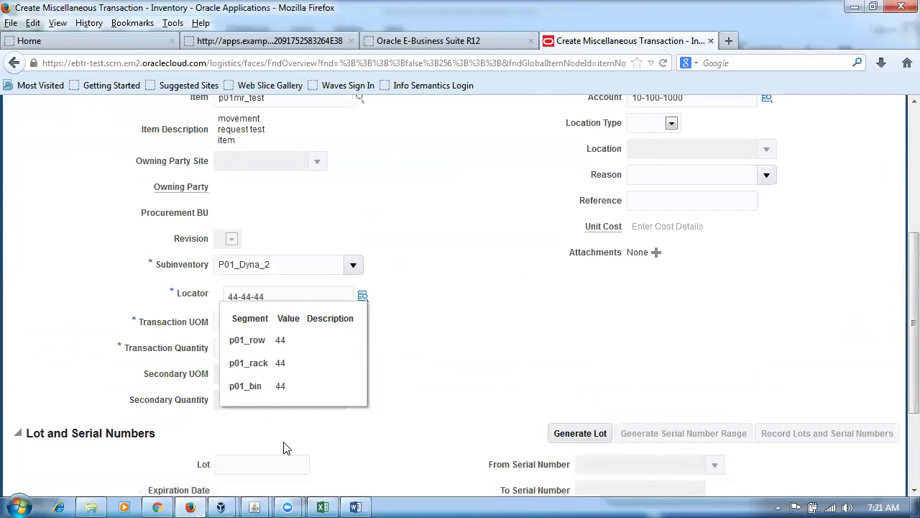
Enter lot p01_lot103 and a transaction quantity of 100.
left_click(272, 471)
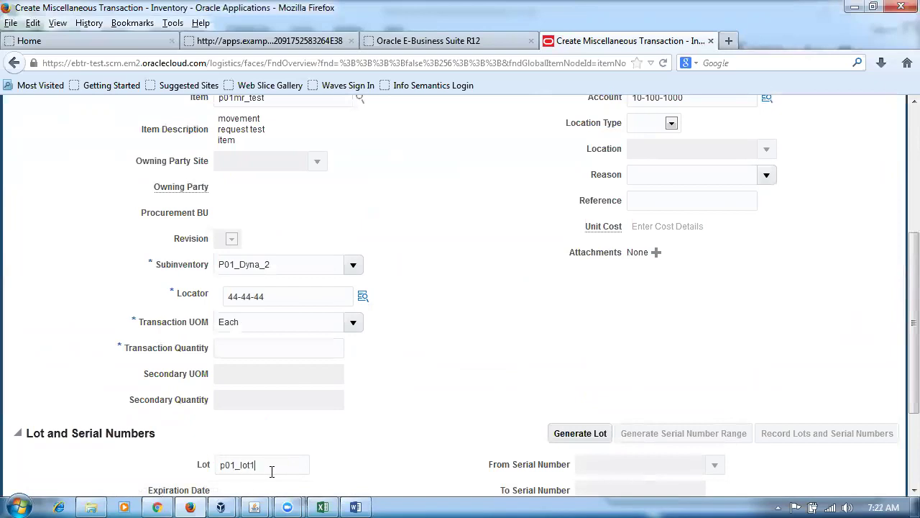
key("alt+Tab")
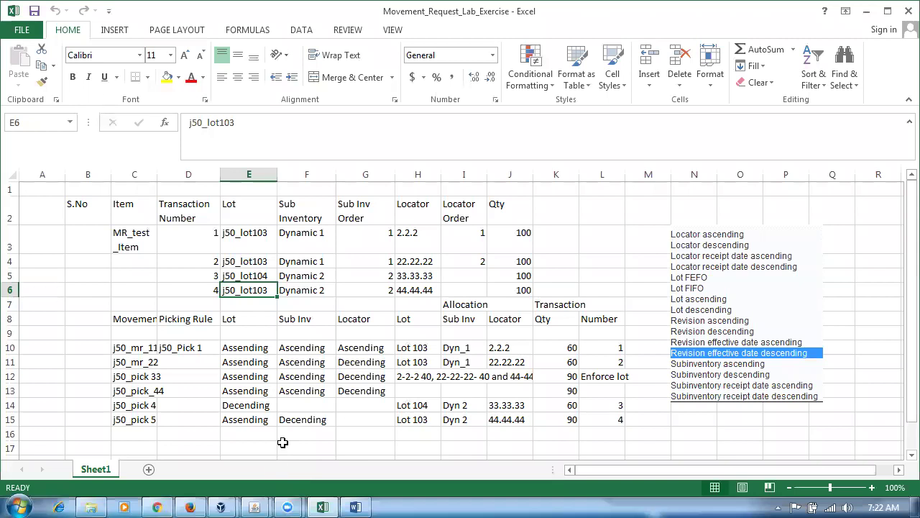
left_click(412, 291)
key("alt+Tab")
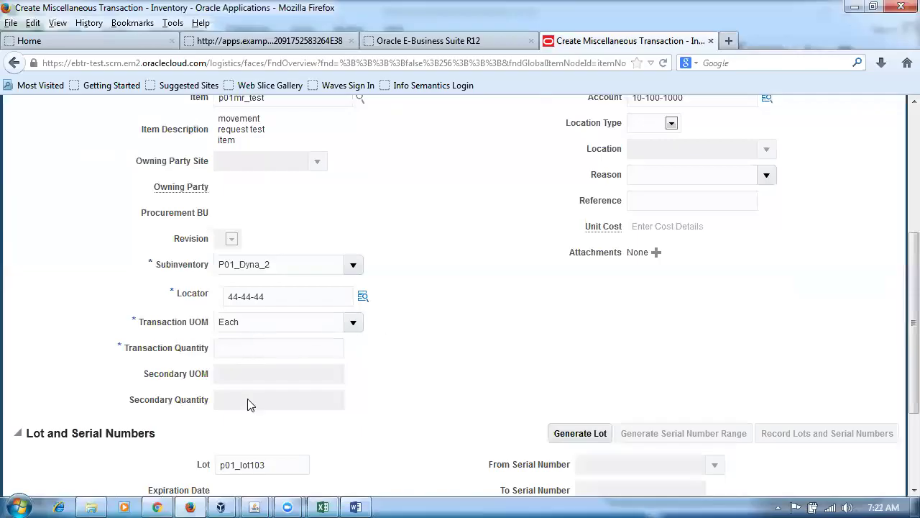
type("100")
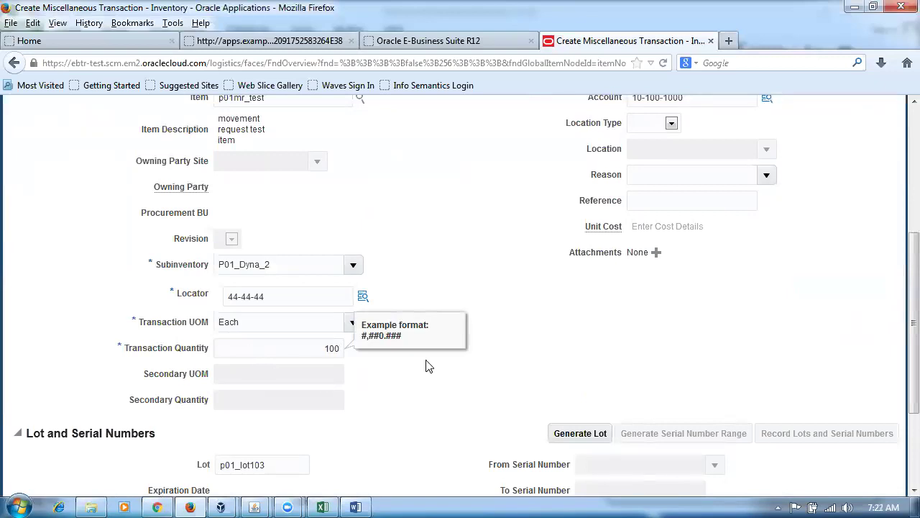
left_click(480, 371)
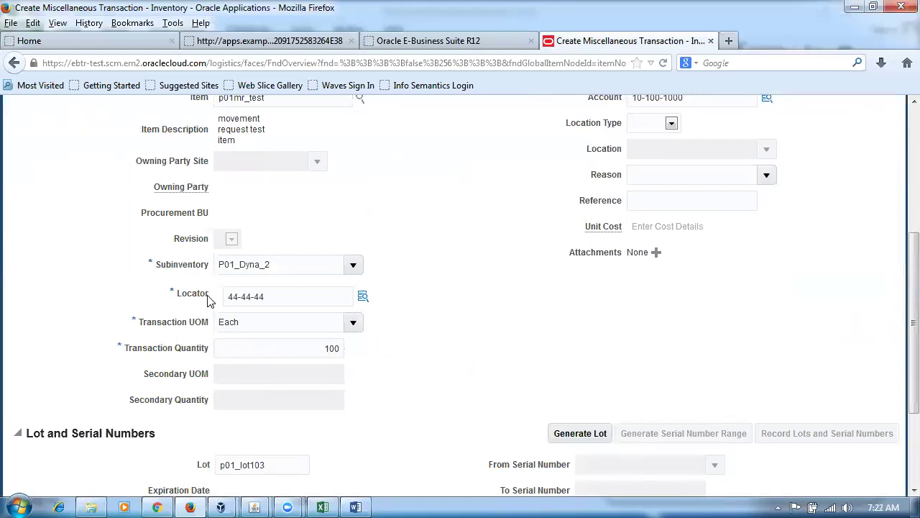
Verify lot and locator against the workbook, then save the line and submit the receipt.
key("alt+Tab")
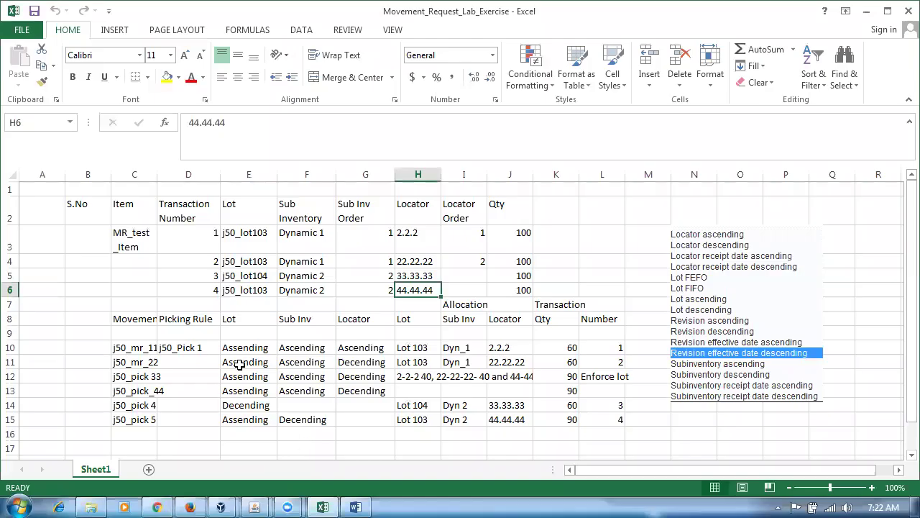
left_click(234, 293)
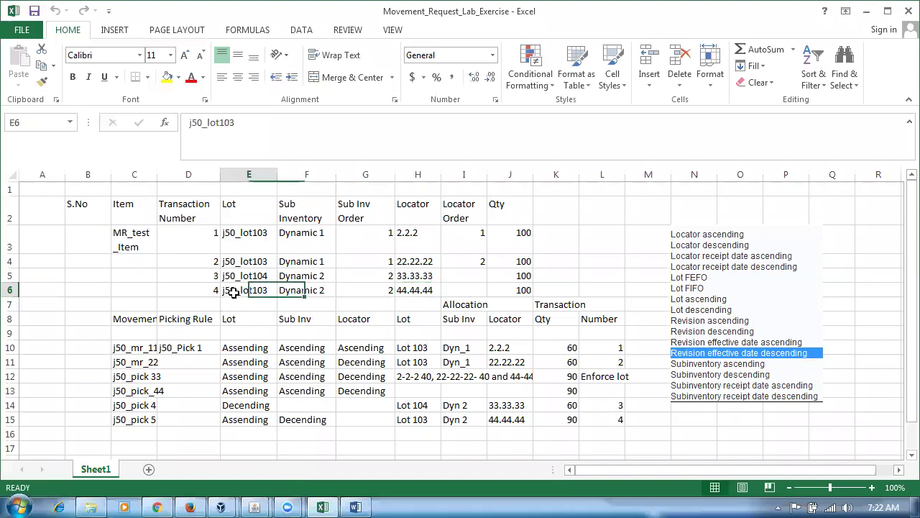
left_click(419, 287)
key("alt+Tab")
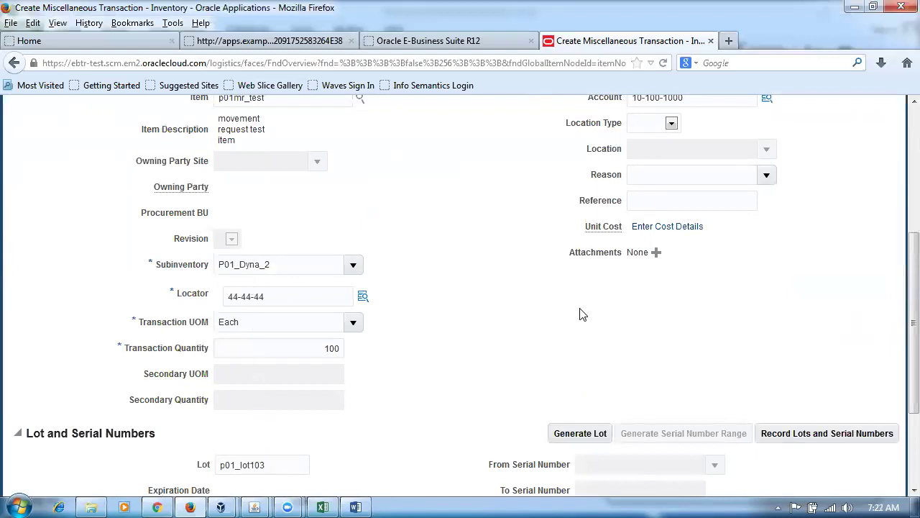
scroll(582, 314, "up", 5)
left_click(843, 176)
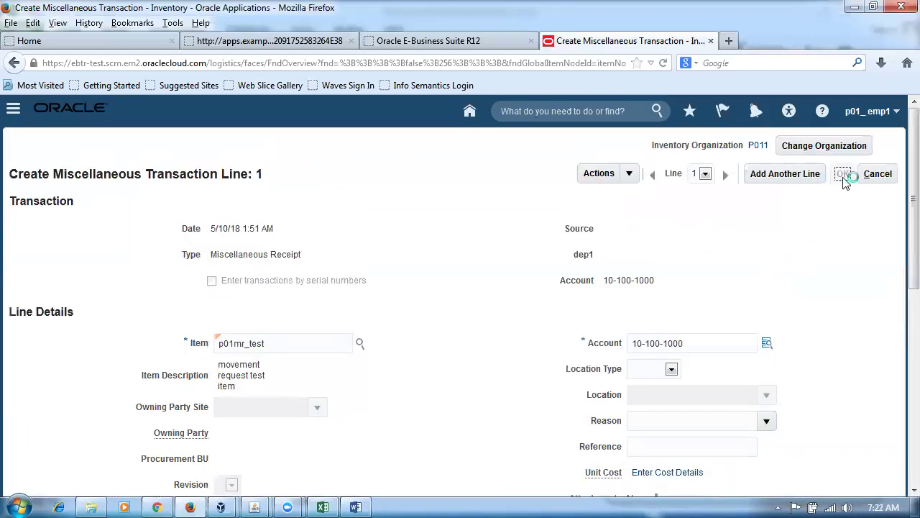
left_click(827, 174)
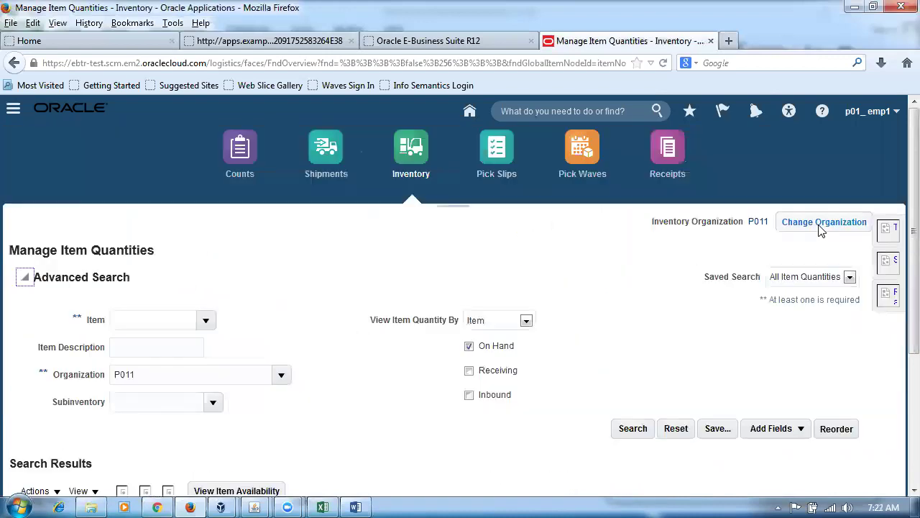
left_click(530, 223)
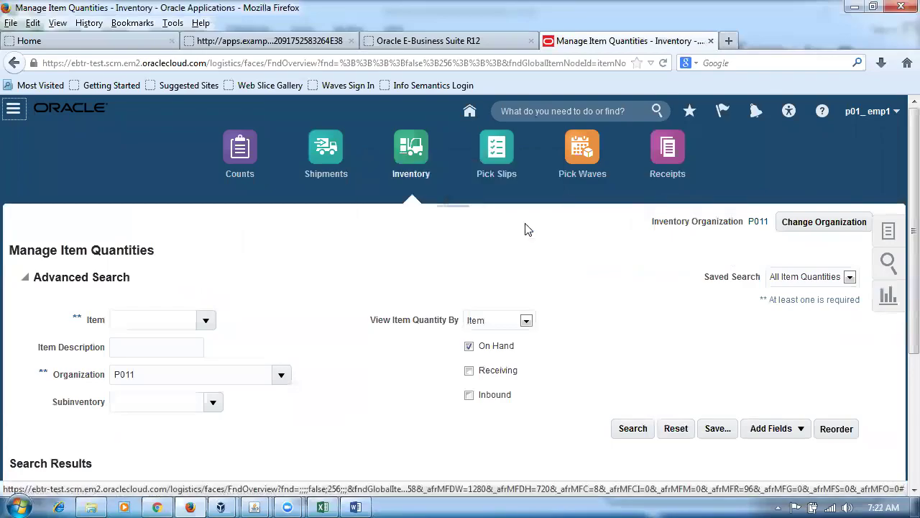
key("alt+Tab")
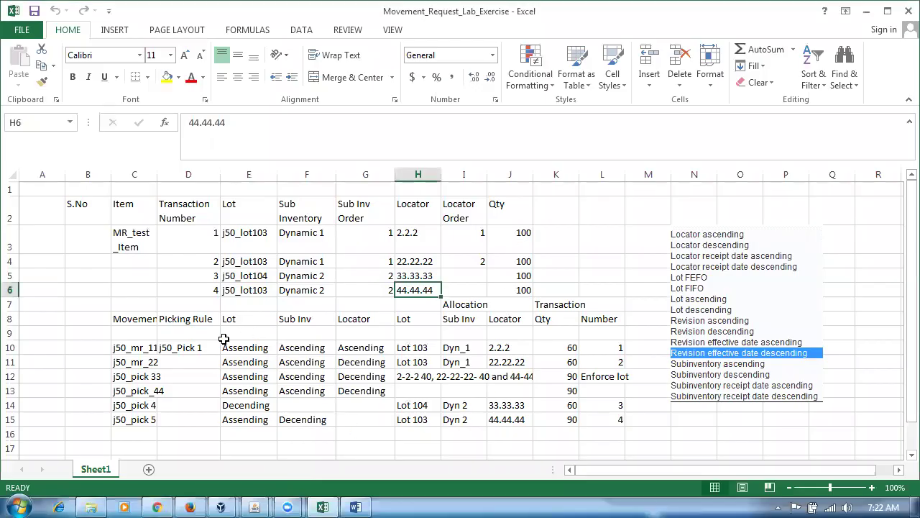
left_click(188, 319)
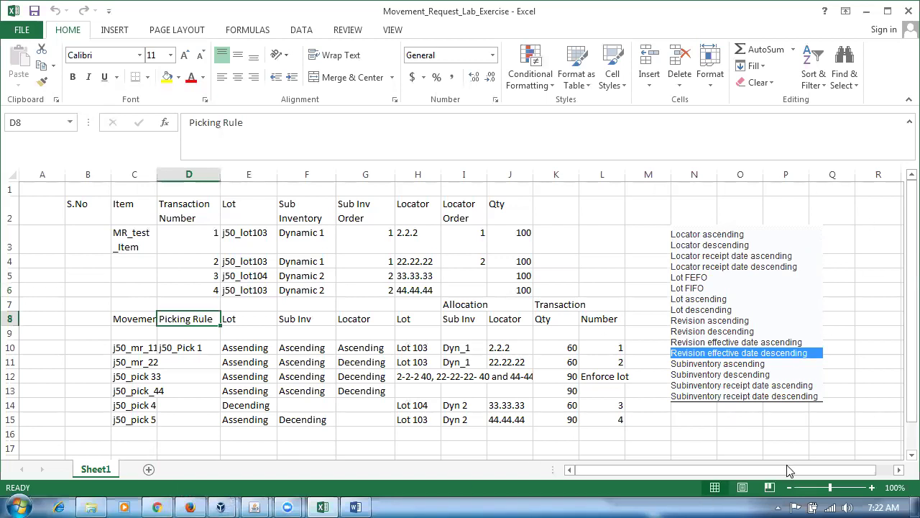
Review the Lot, Sub Inv, Locator and movement request columns for the picking rules in the lab sheet.
left_click(251, 320)
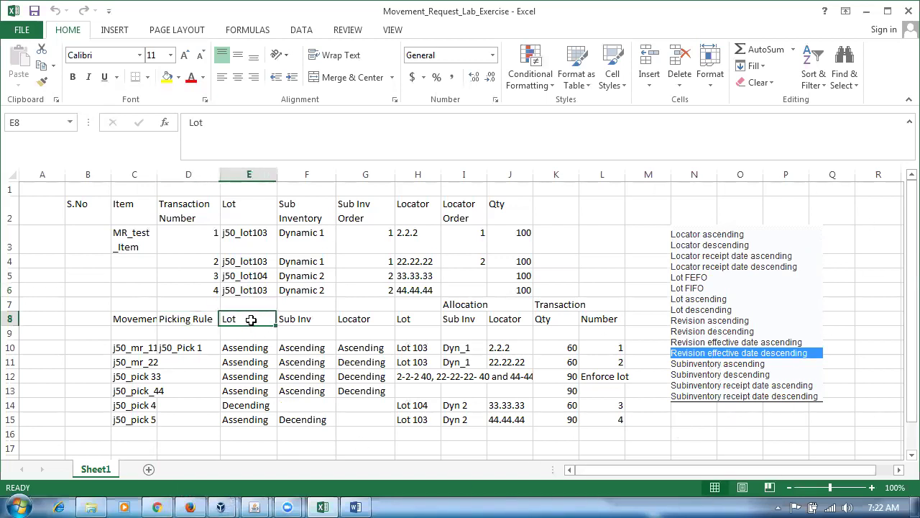
left_click(311, 322)
left_click(368, 321)
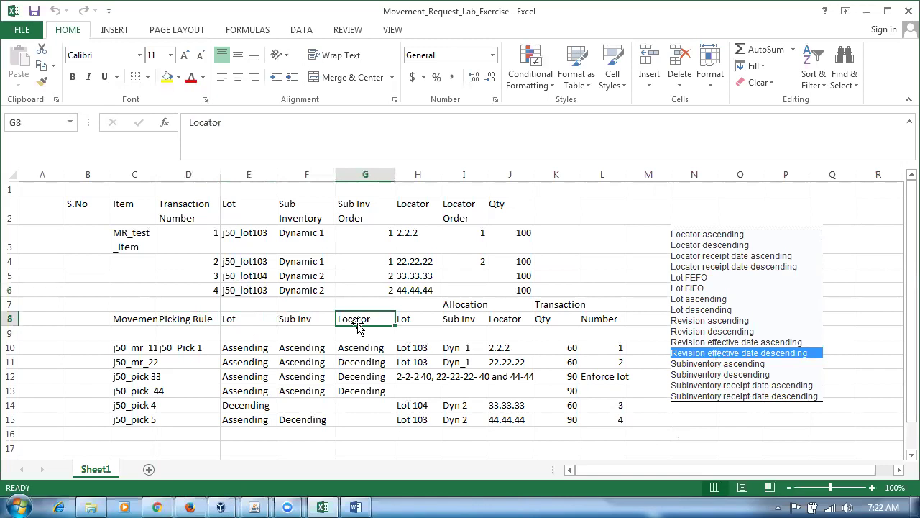
left_click(240, 321)
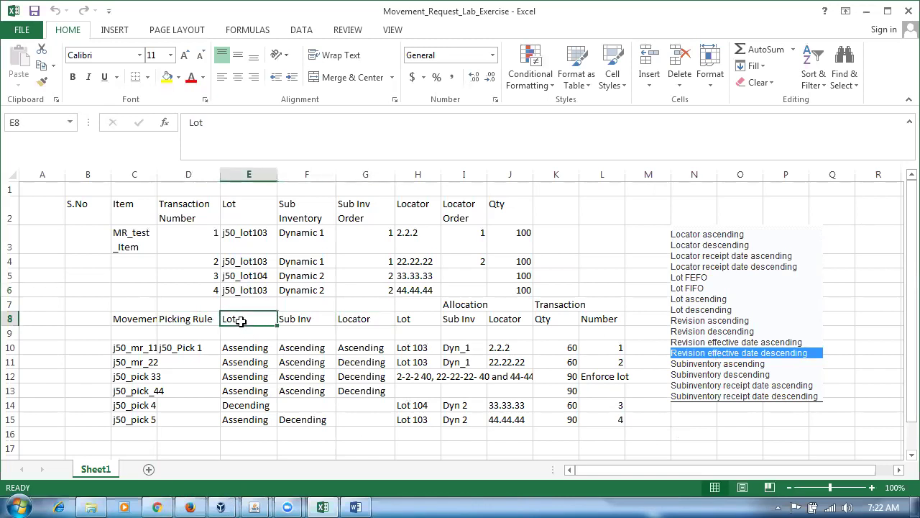
left_click(319, 321)
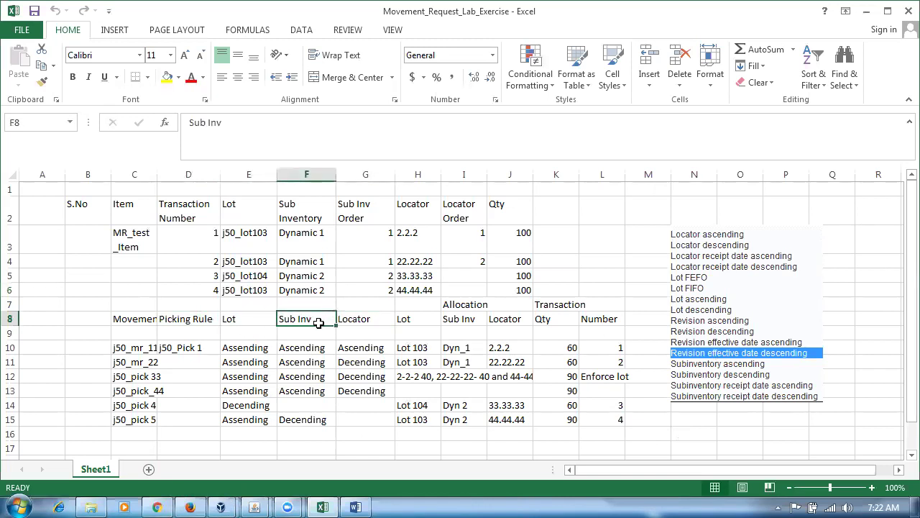
left_click(374, 321)
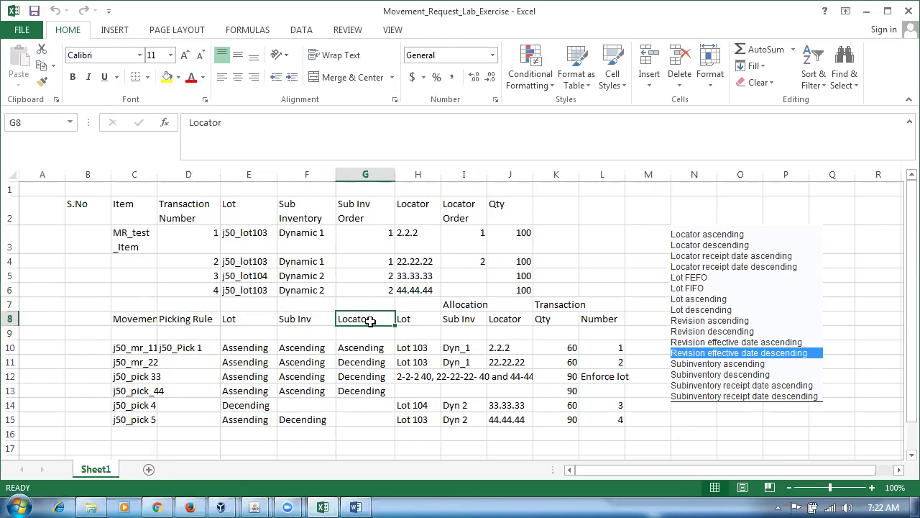
left_click(131, 317)
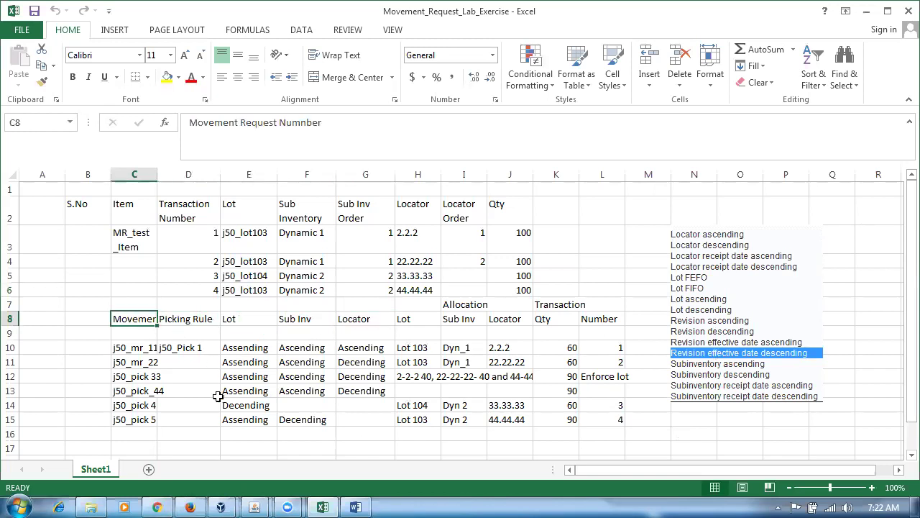
key("alt+Tab")
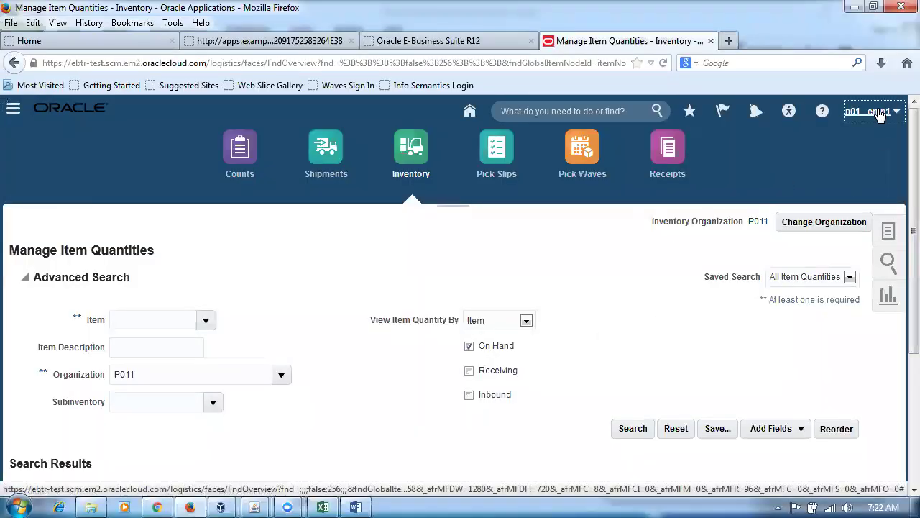
Go to Setup and Maintenance, close the Java Console, and focus the E-Business Suite Navigator.
left_click(879, 114)
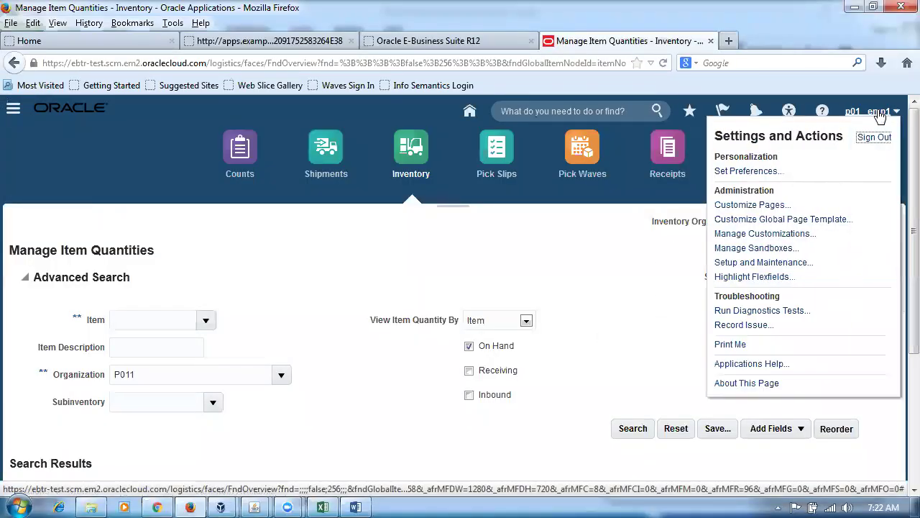
left_click(789, 268)
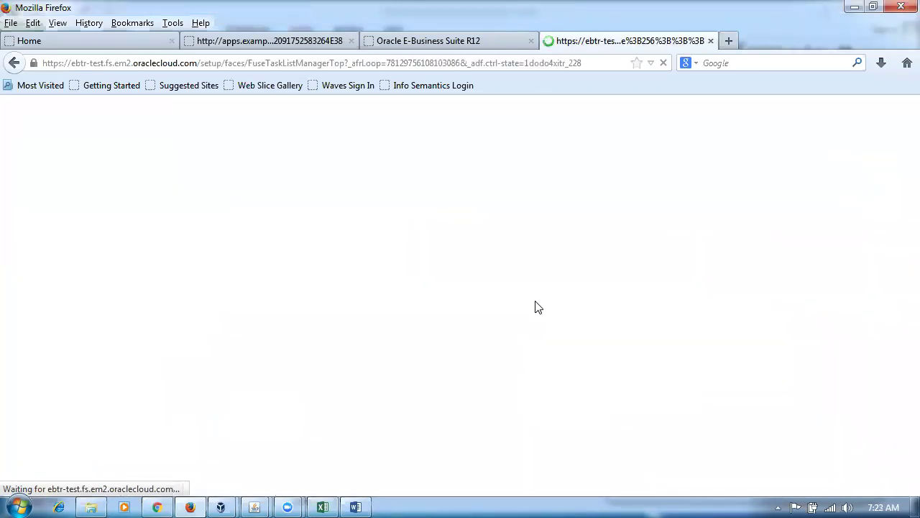
mouse_move(254, 507)
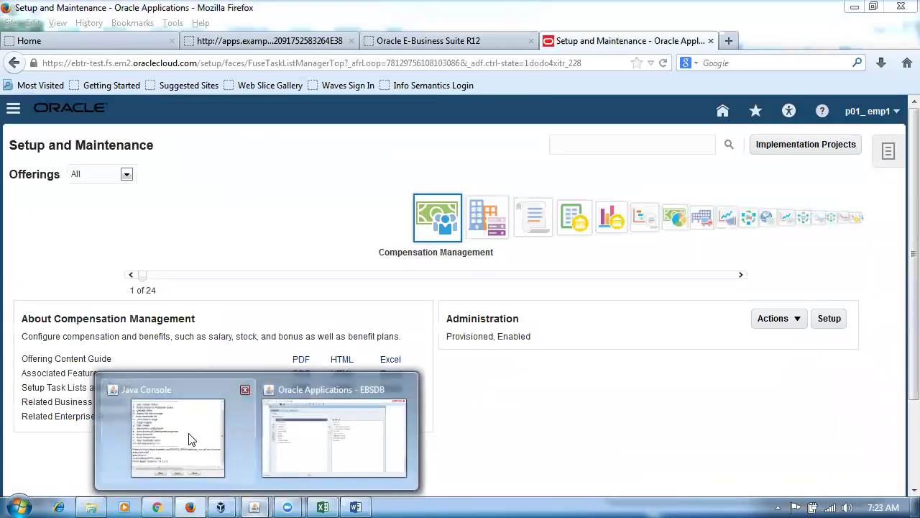
left_click(189, 437)
left_click(218, 270)
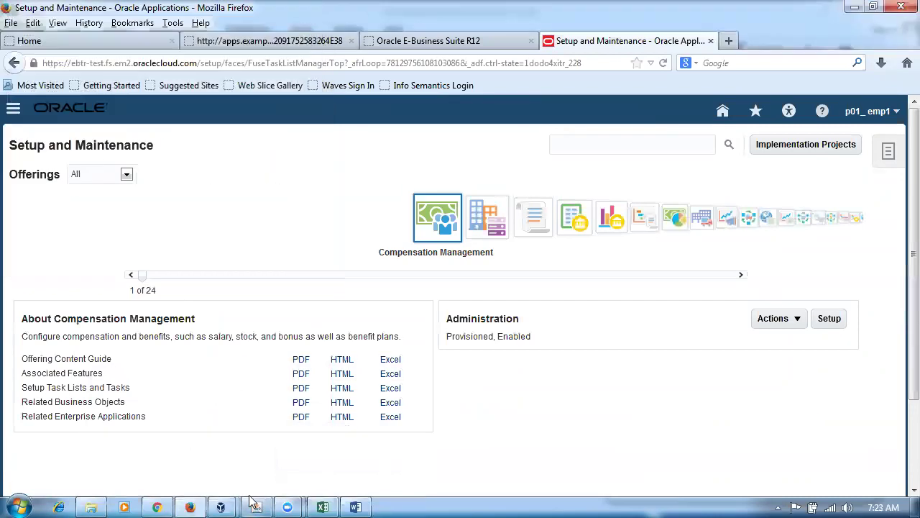
left_click(256, 505)
left_click(111, 256)
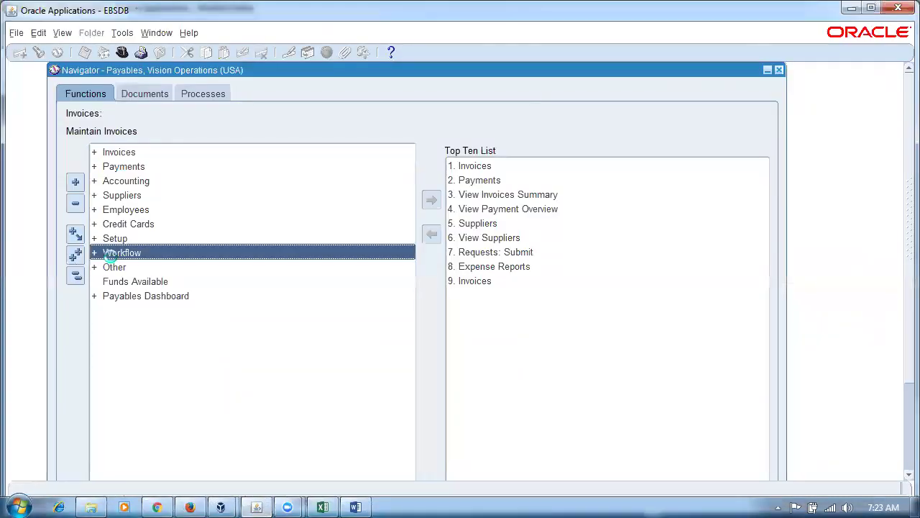
Switch to the Inventory, Vision Operations (USA) responsibility.
key("alt+f")
type("wi")
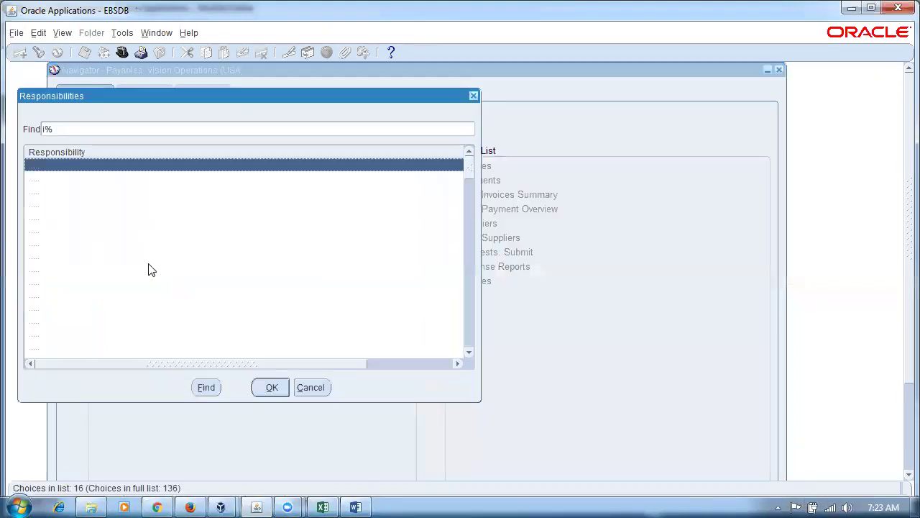
key("Down")
key("Down")
key("Down")
key("Down")
key("Down")
key("Down")
key("Return")
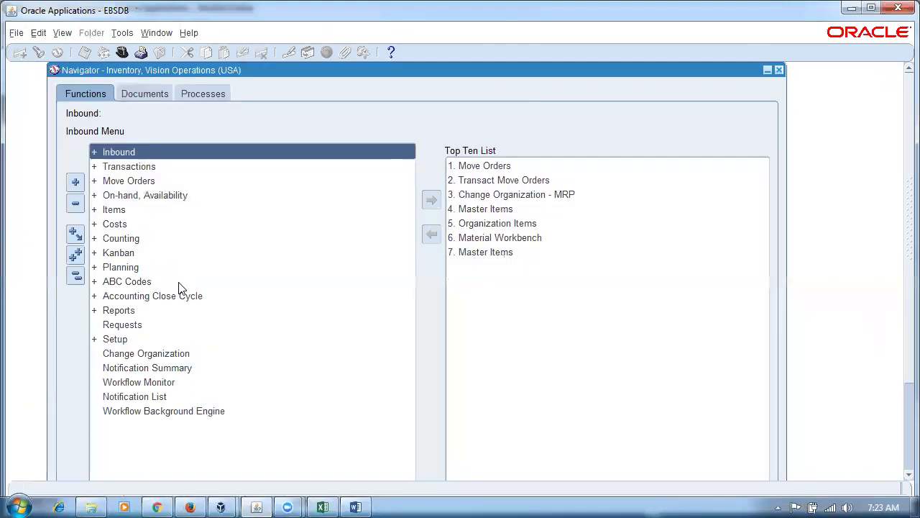
Expand Setup > Rules and open the Picking rules form.
key("s")
key("Return")
key("r")
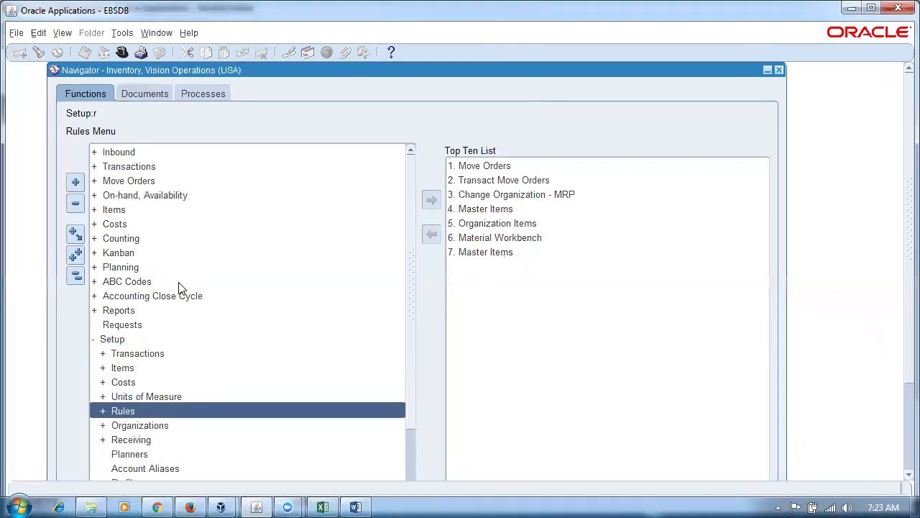
key("Return")
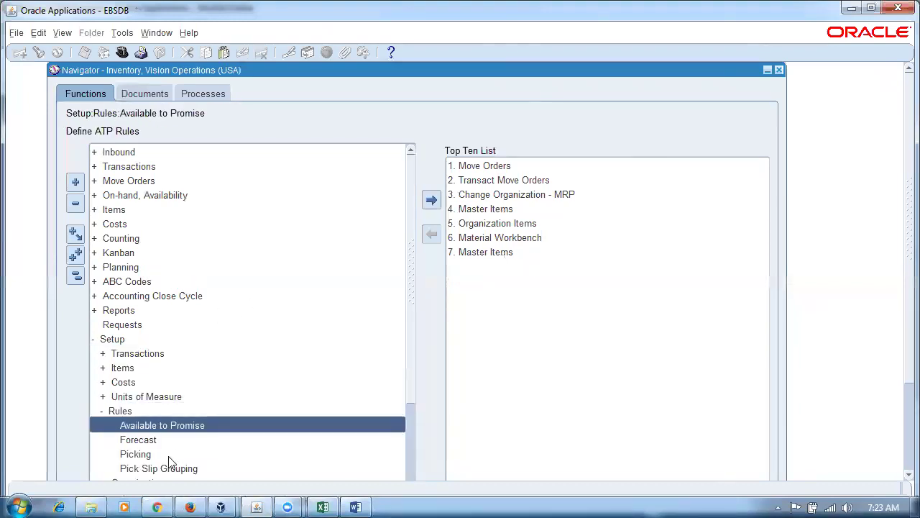
double_click(168, 456)
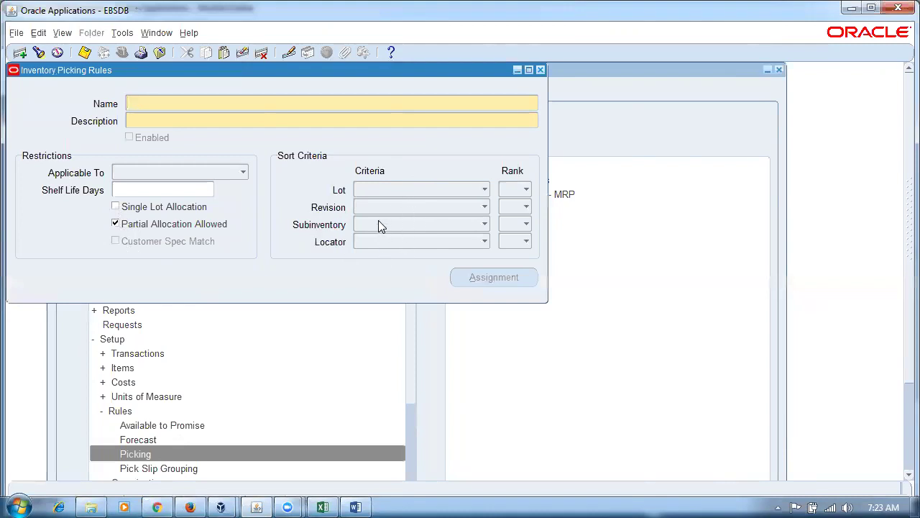
key("alt+Tab")
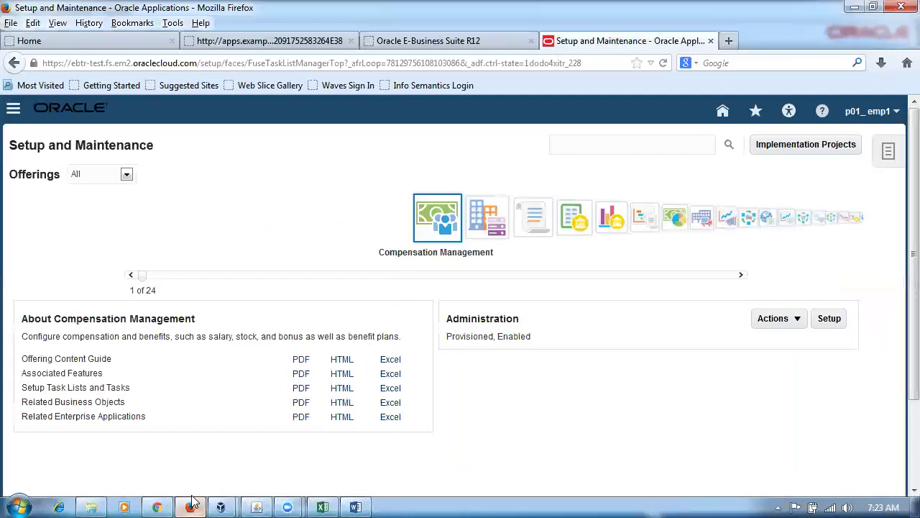
Search setup tasks for man%pic%rule% and open Manage Picking Rules.
left_click(192, 499)
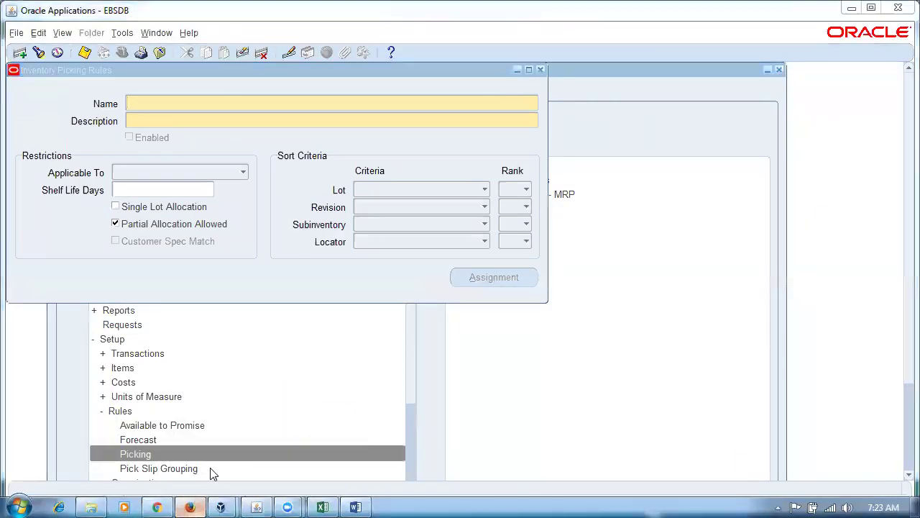
key("alt+Tab")
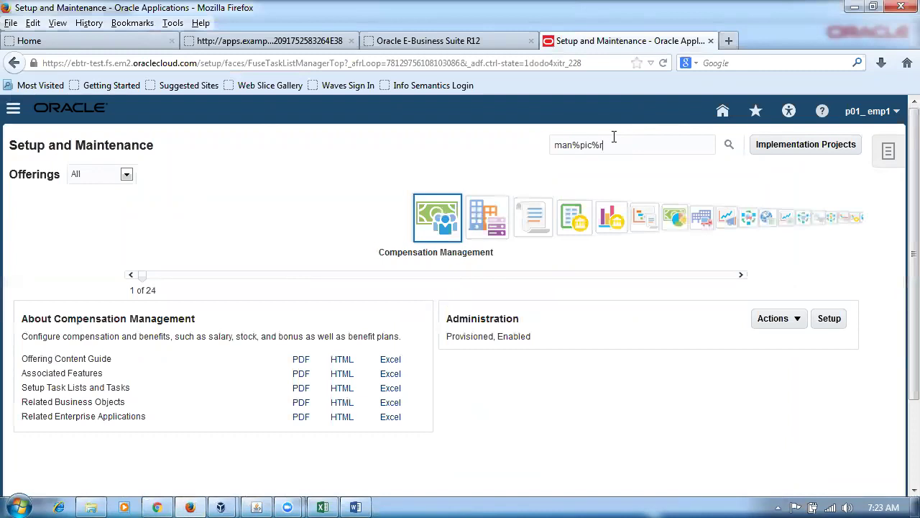
key("Return")
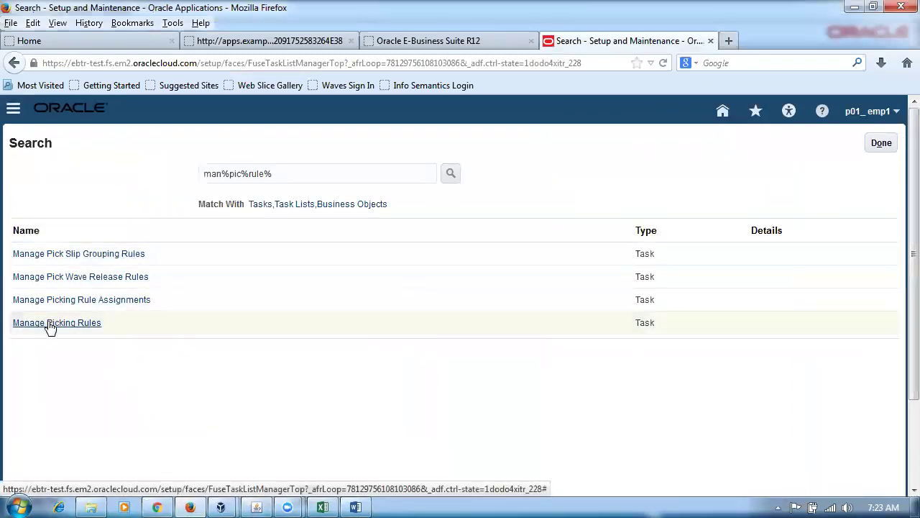
left_click(50, 323)
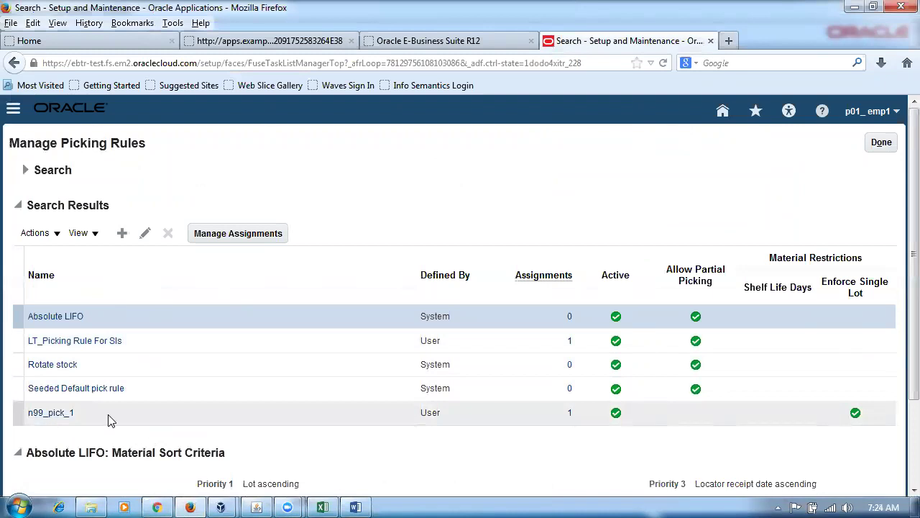
Create a picking rule named p01_pick_rule with the same description, comparing it to the EBS form.
left_click(284, 277)
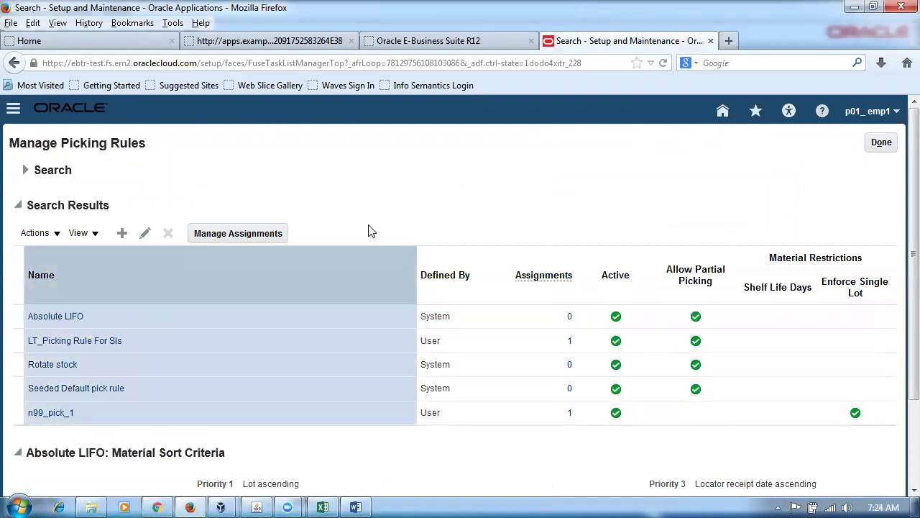
left_click(123, 240)
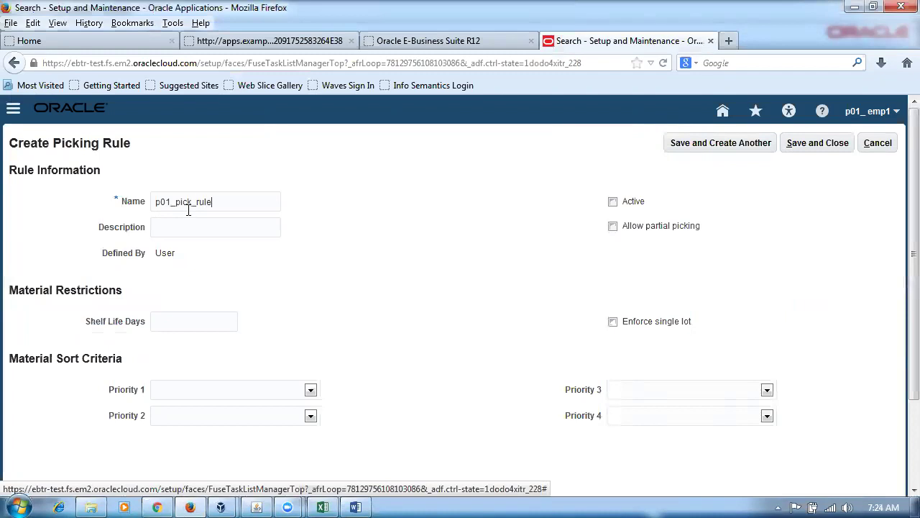
left_click_drag(268, 197, 92, 212)
key("ctrl+c")
left_click(159, 226)
key("ctrl+v")
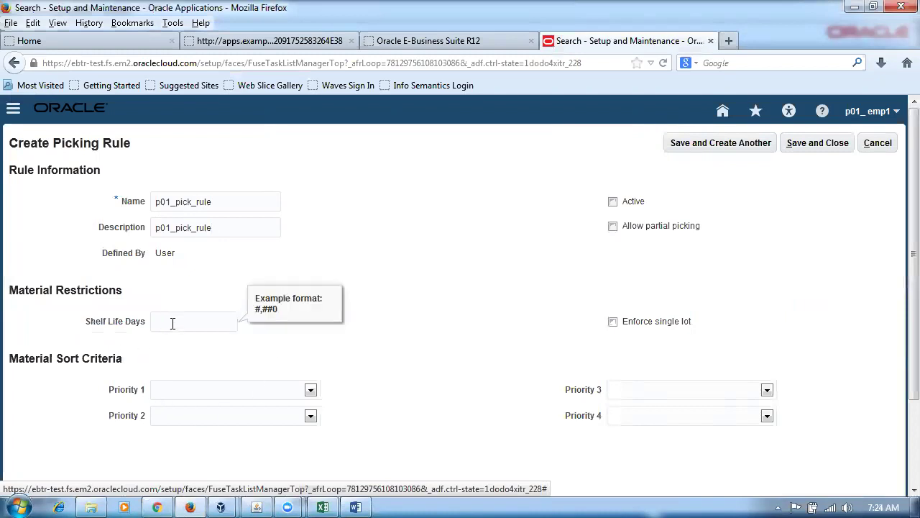
key("alt+Tab")
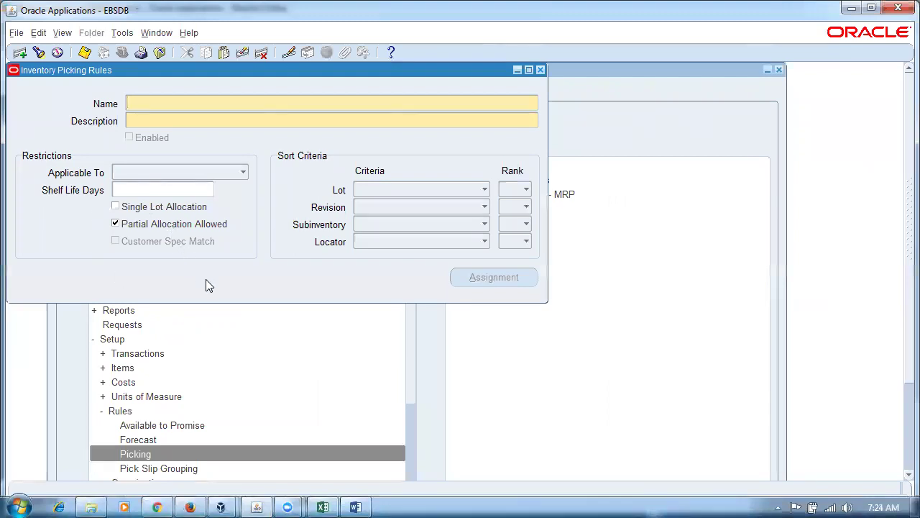
key("alt+Tab")
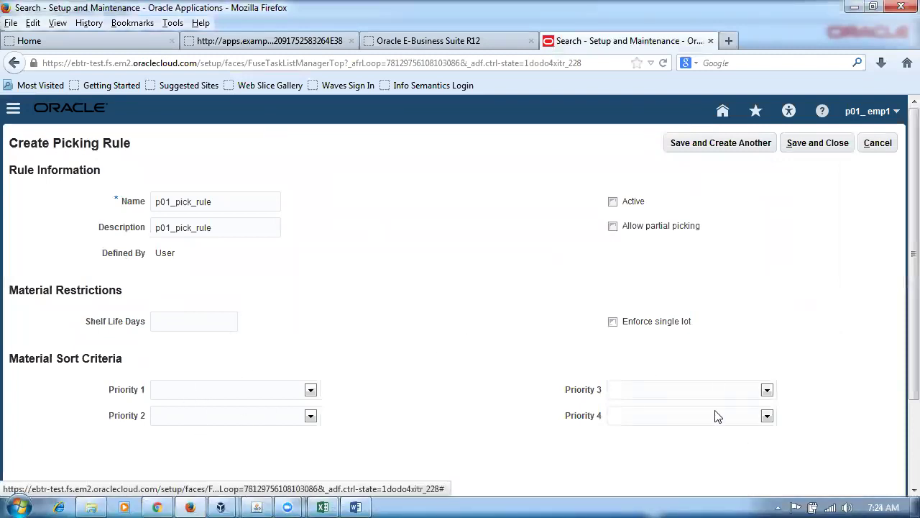
key("alt+Tab")
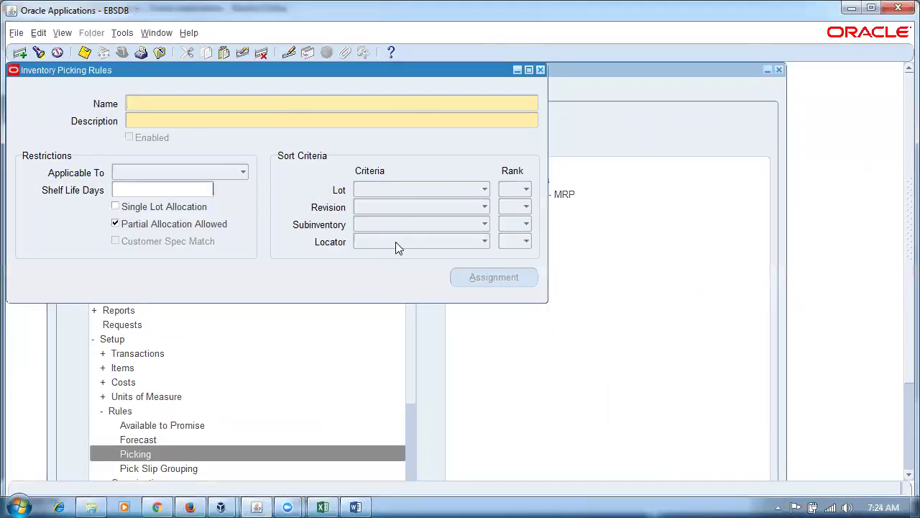
key("alt+Tab")
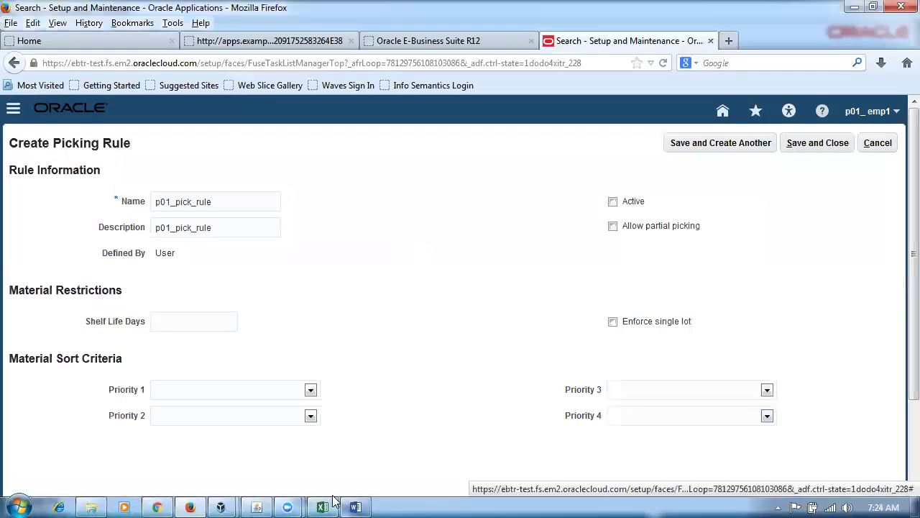
left_click(333, 501)
Set Priority 1 to Lot ascending, per the lab sheet's Lot sort order.
left_click(266, 322)
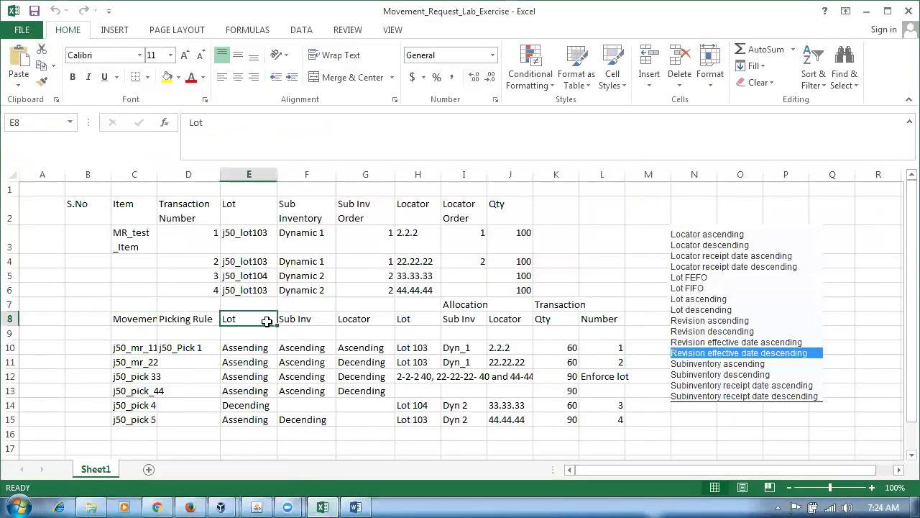
left_click(286, 319)
left_click(359, 322)
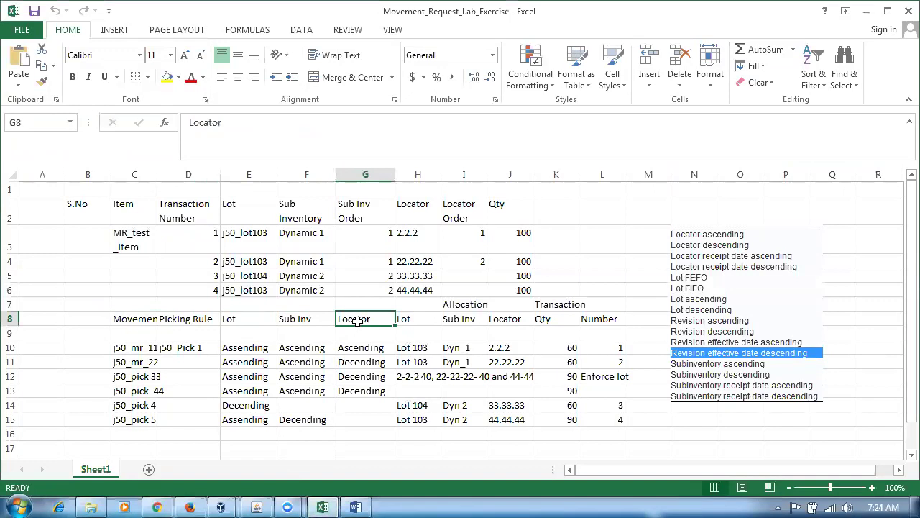
left_click(236, 317)
left_click(253, 348)
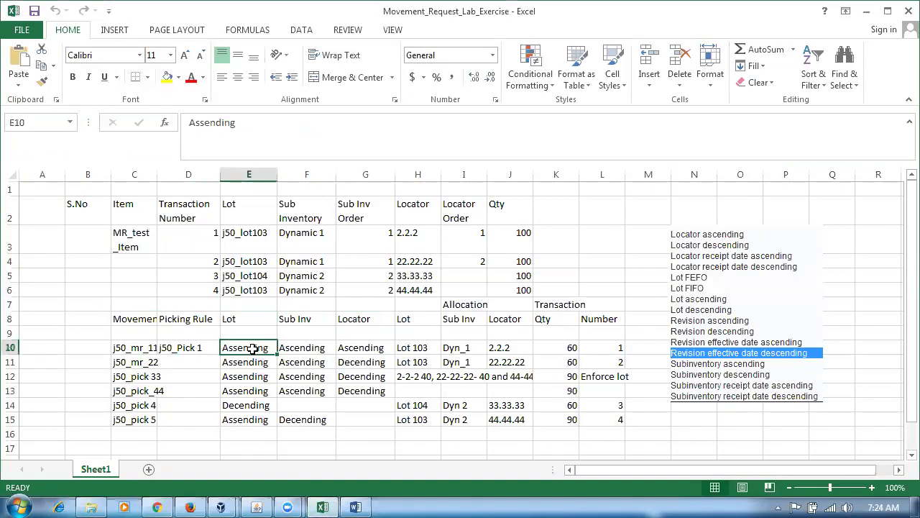
key("alt+Tab")
left_click(226, 400)
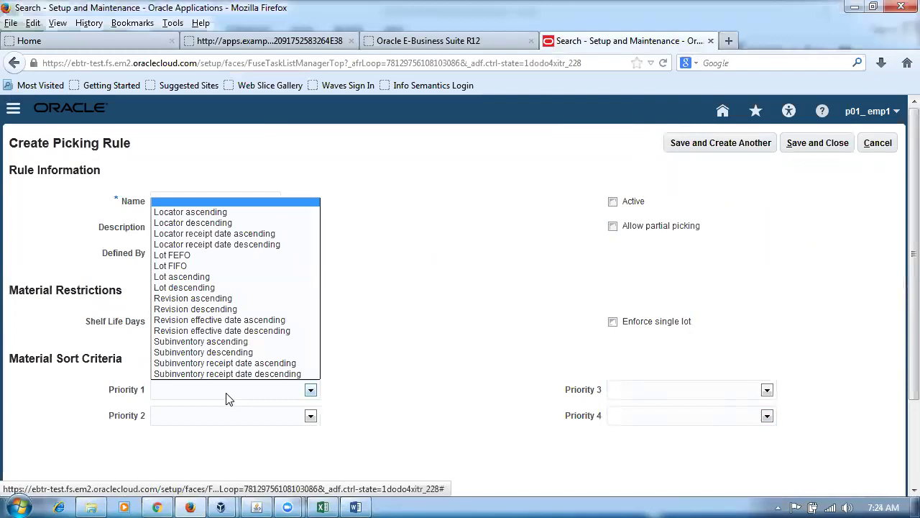
left_click(198, 277)
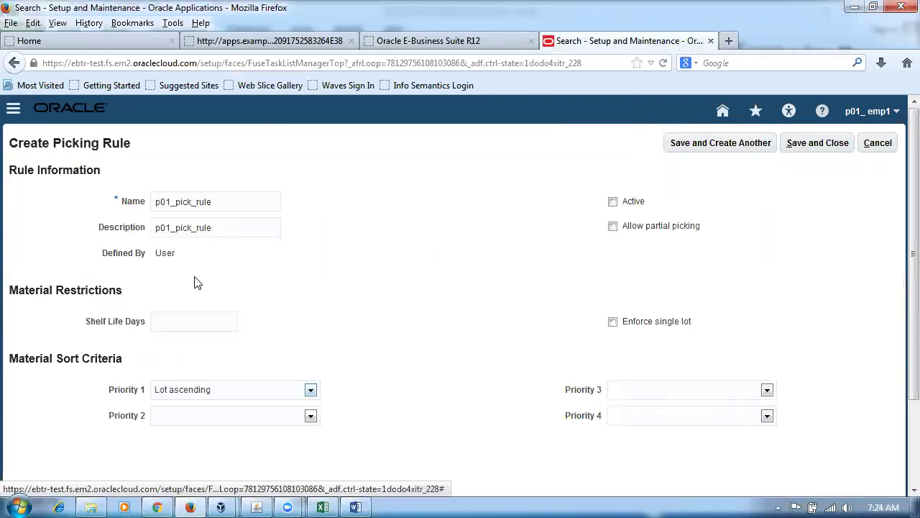
Set Priority 2 to Subinventory ascending and Priority 3 to Locator ascending.
key("alt+Tab")
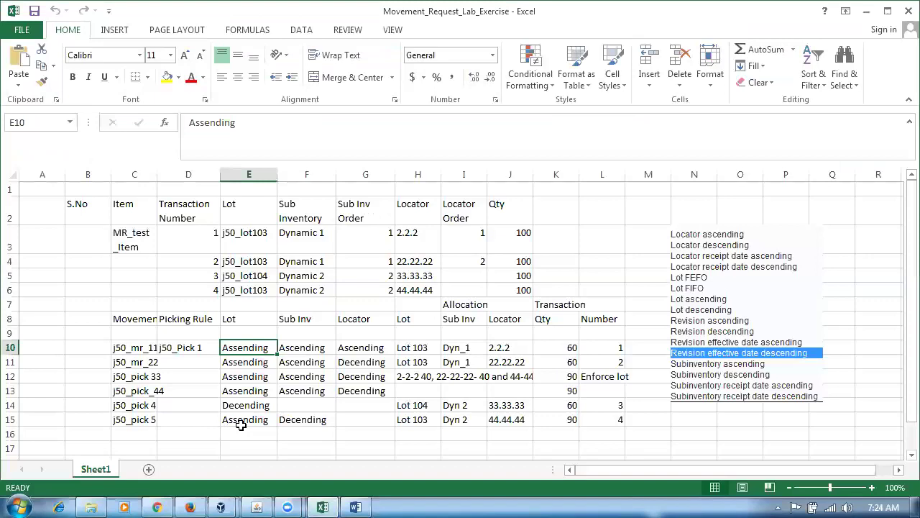
left_click(309, 347)
left_click(347, 350)
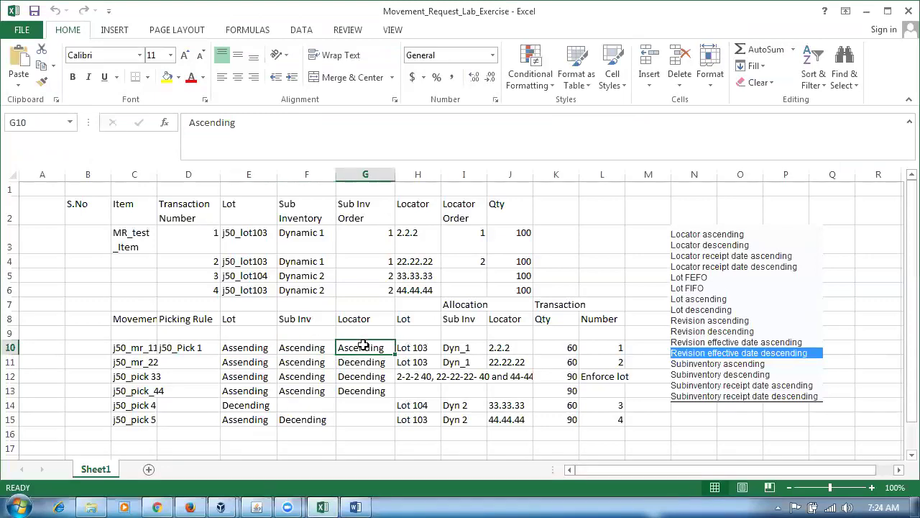
key("alt+Tab")
left_click(243, 424)
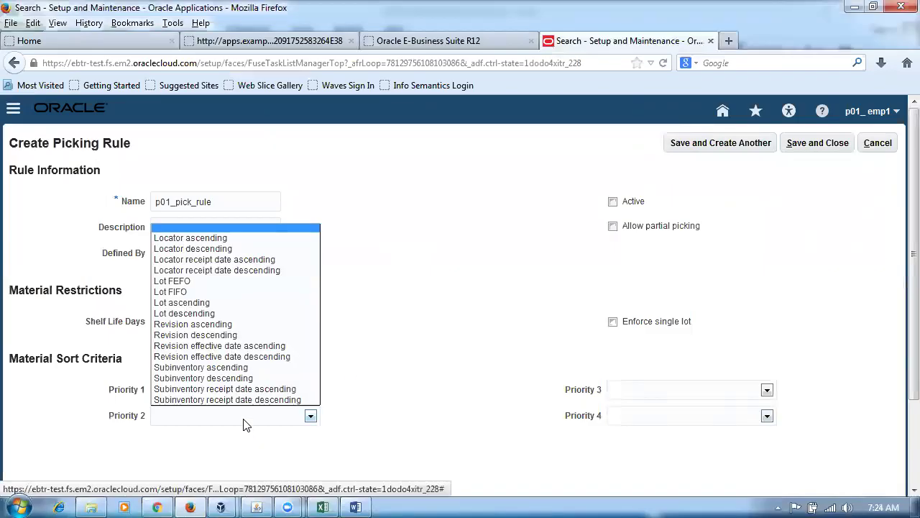
left_click(230, 367)
left_click(633, 398)
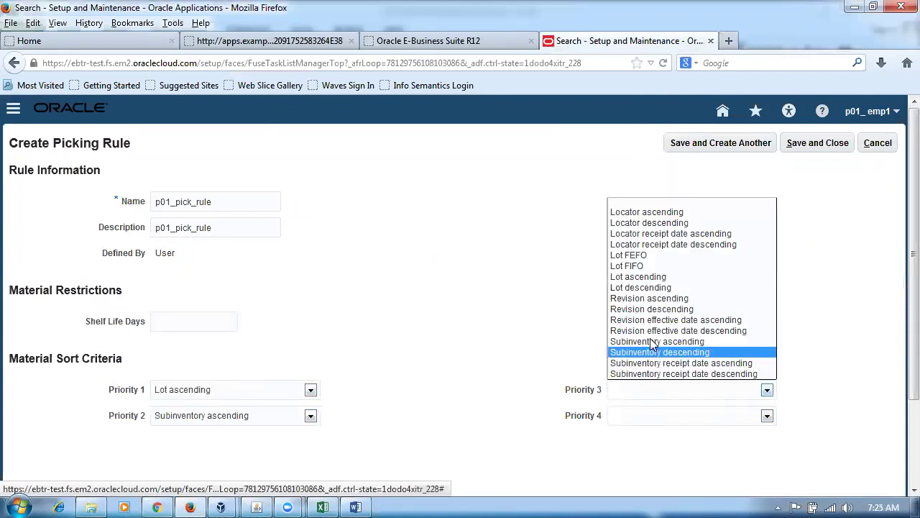
left_click(647, 211)
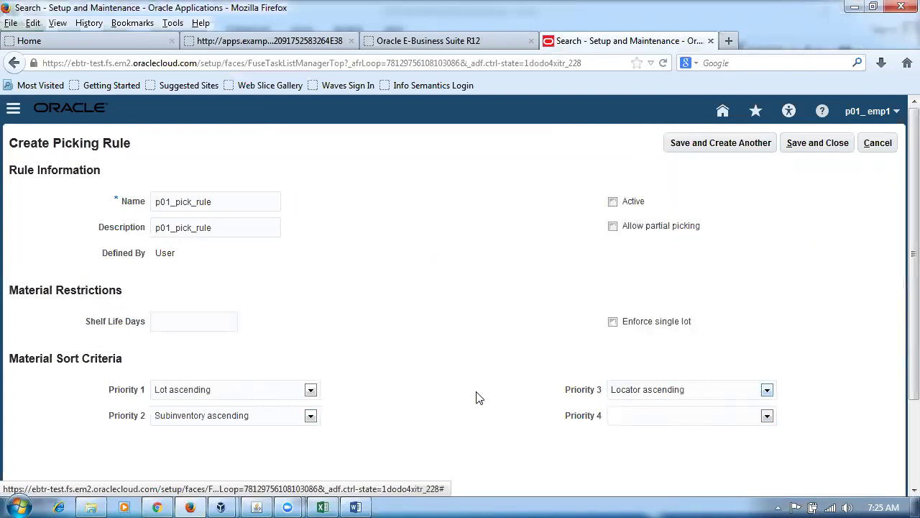
Allow partial picking, checking it against the E-Business Suite allocation setting.
left_click(617, 229)
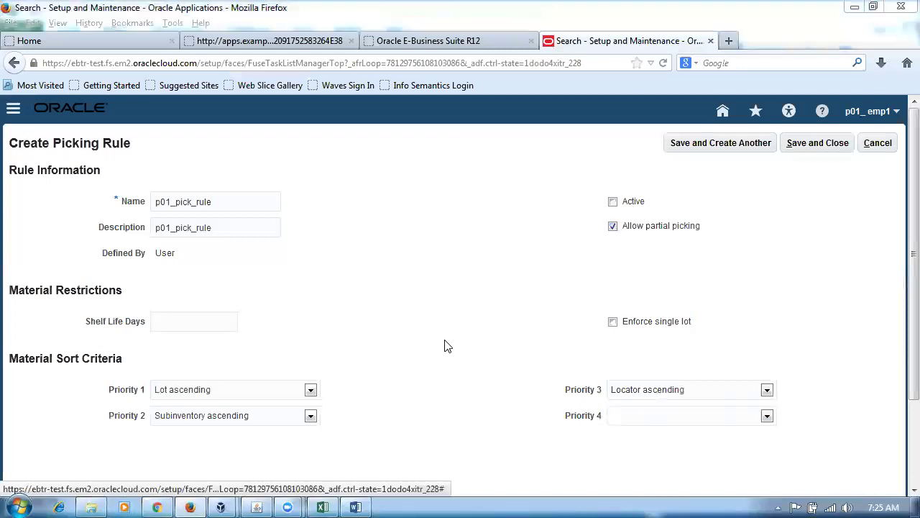
key("alt+Tab")
left_click(256, 507)
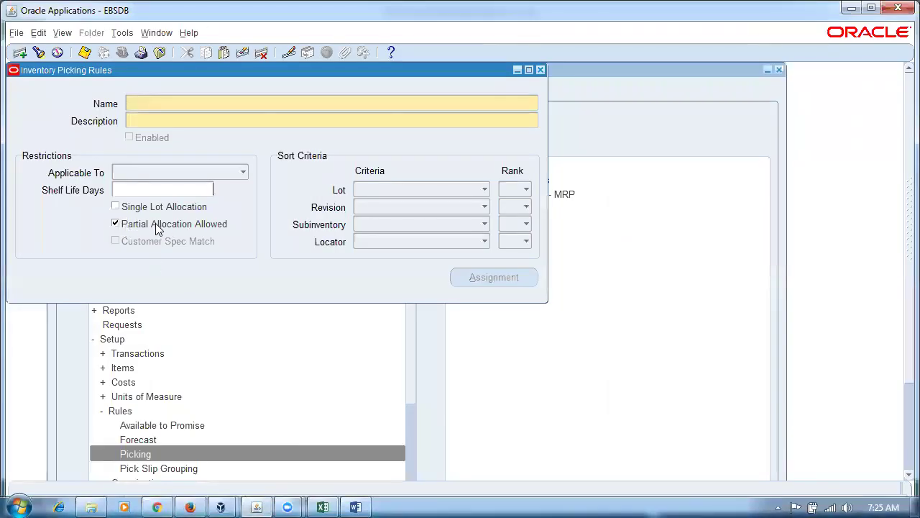
left_click(190, 506)
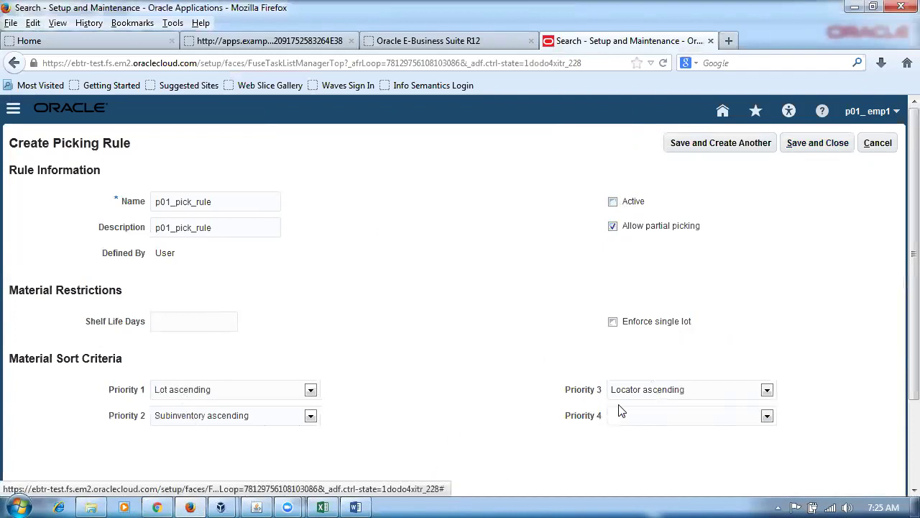
Check the lot and locator sort orders for the picking rule in the lab workbook.
left_click(323, 507)
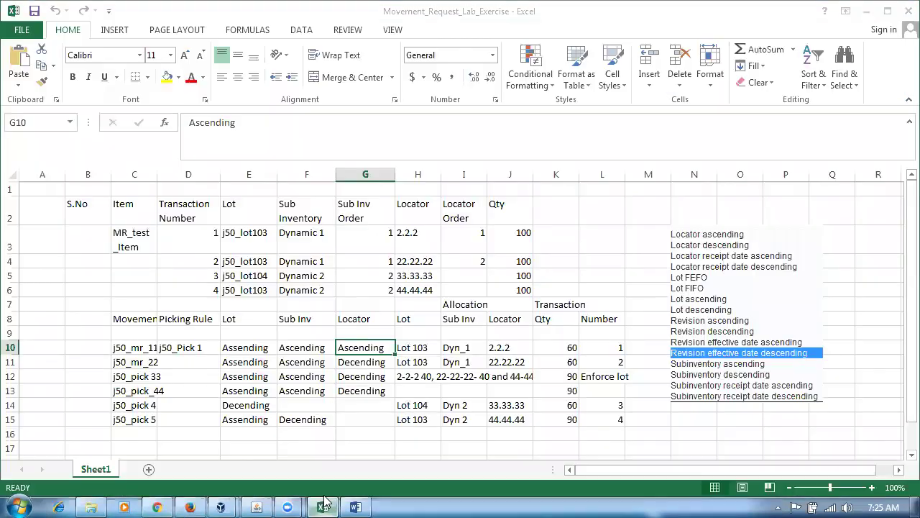
left_click(236, 346)
left_click(351, 351)
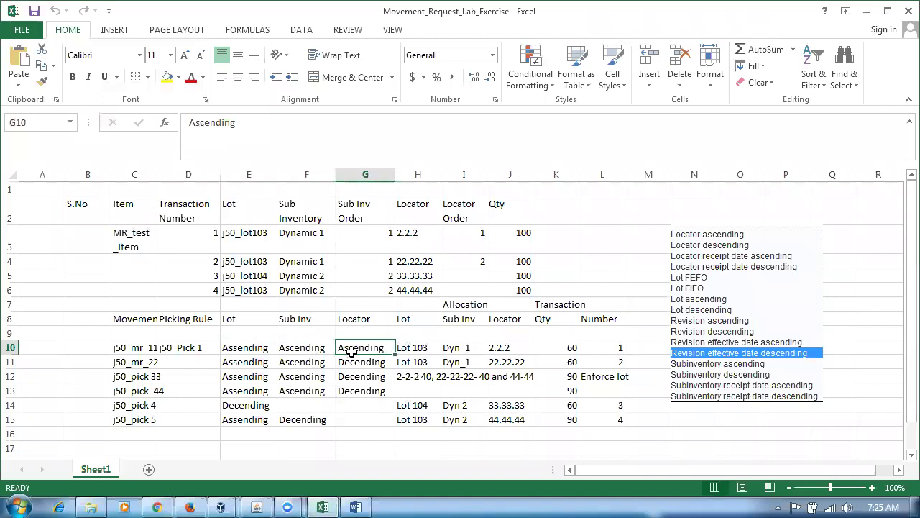
Save and close p01_pick_rule, then bring up the EBS Inventory Picking Rules form.
key("alt+Tab")
left_click(818, 143)
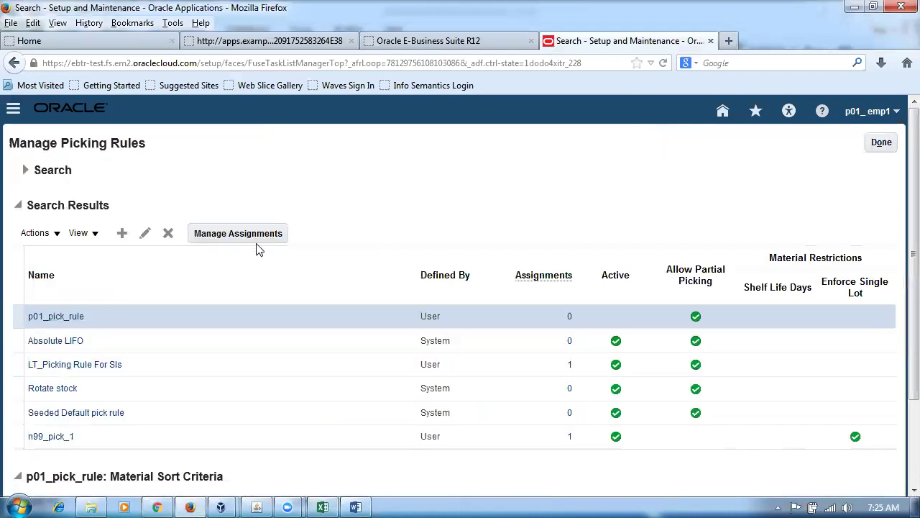
key("alt+Tab")
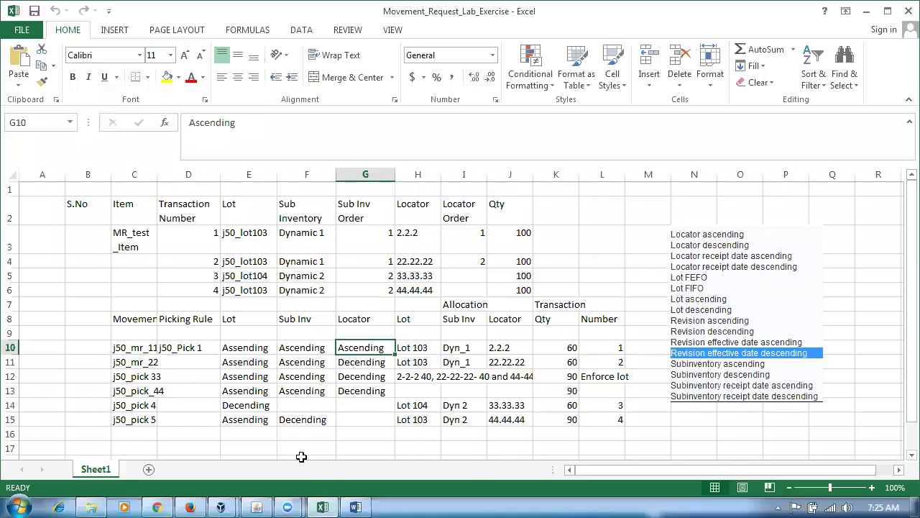
left_click(262, 505)
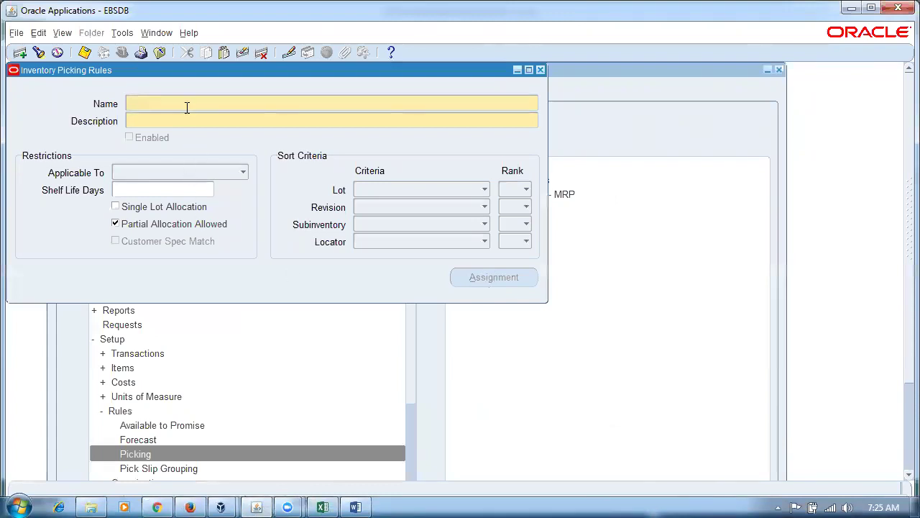
Query picking rules named p01% and open p01_pick_rule_2's assignments for organization M1.
key("F11")
type("p0154")
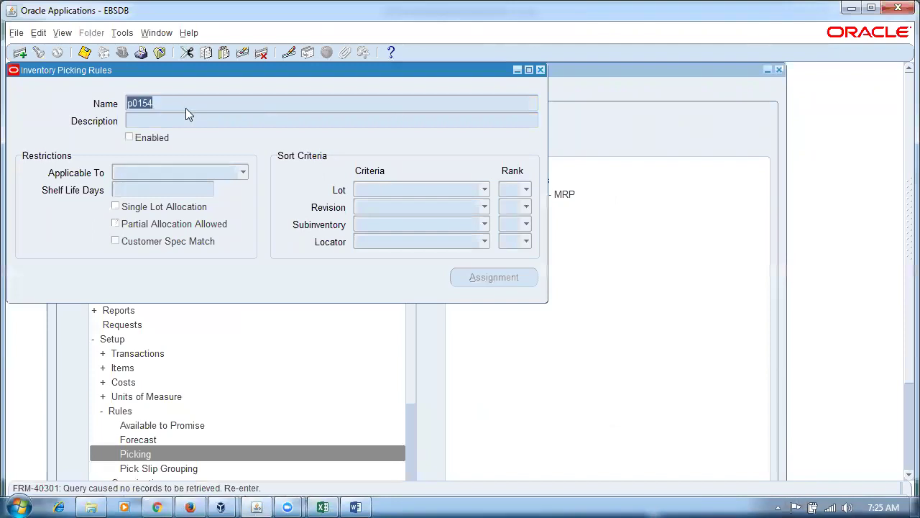
type("p01%")
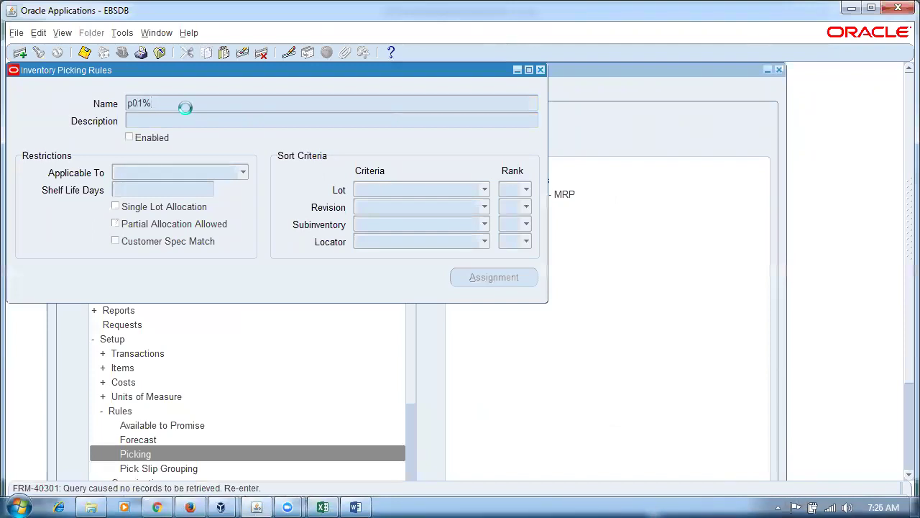
left_click(501, 273)
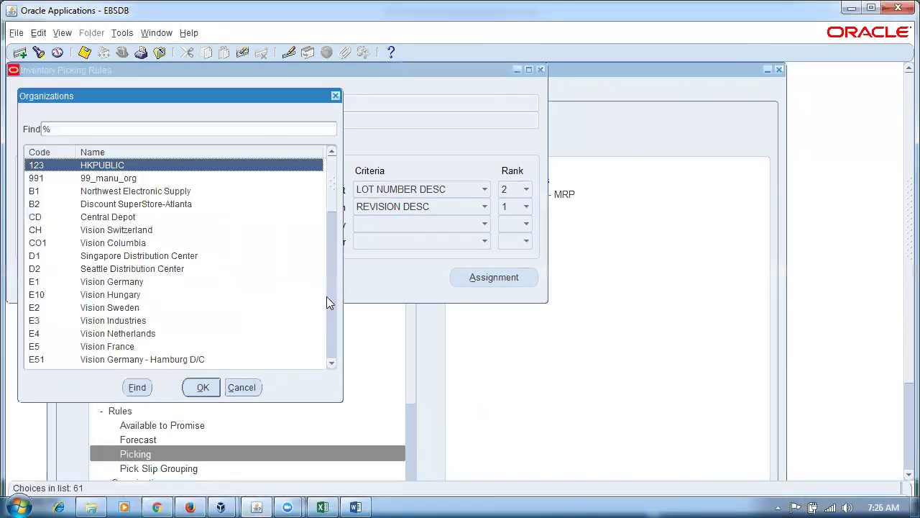
type("M")
key("Return")
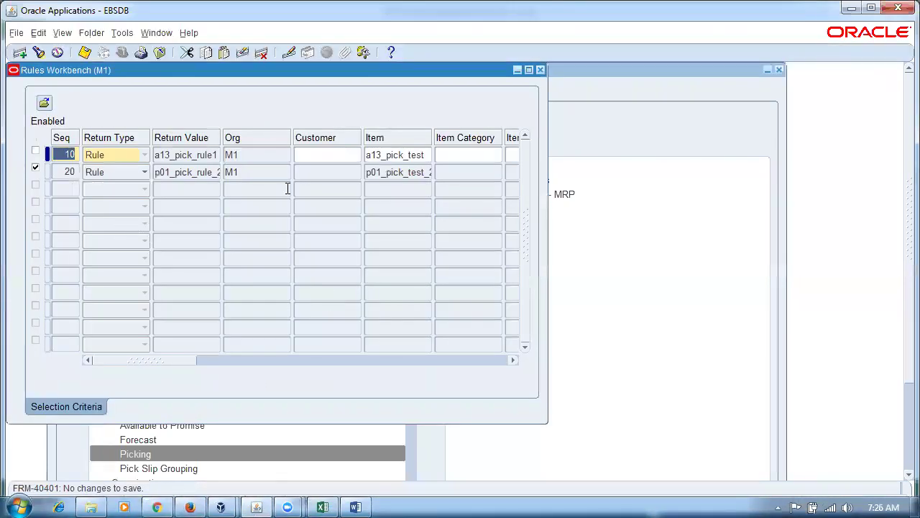
Review the Rules Workbench, close it, and return to the Fusion picking rules page.
left_click_drag(171, 360, 209, 361)
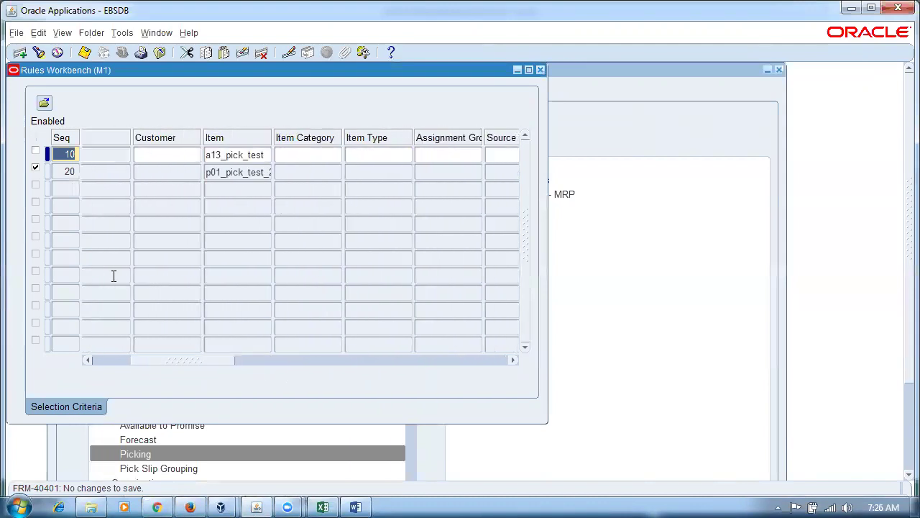
left_click(542, 69)
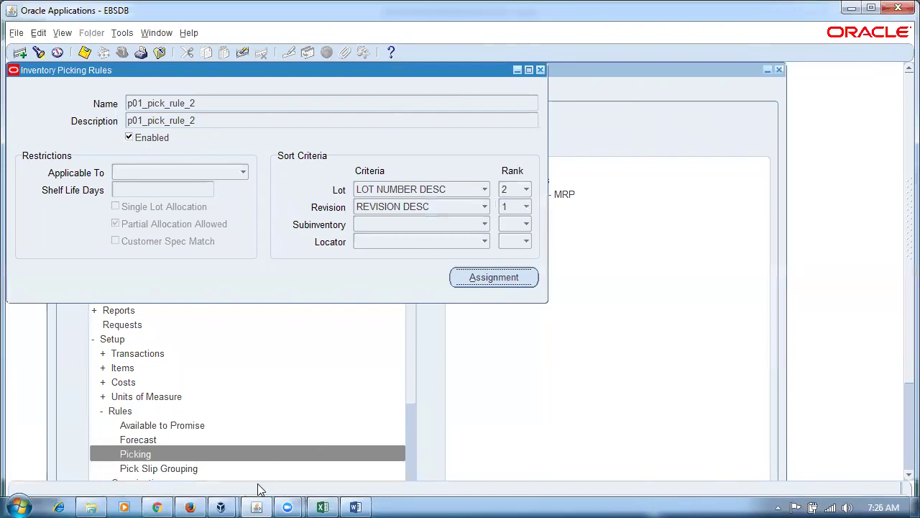
left_click(194, 504)
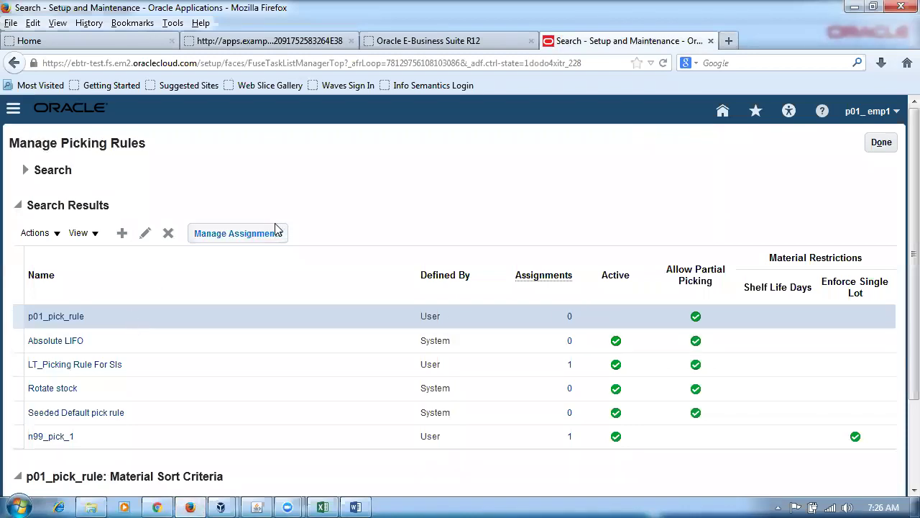
Open p01_pick_rule's empty assignments list and start a new picking rule assignment.
left_click(246, 235)
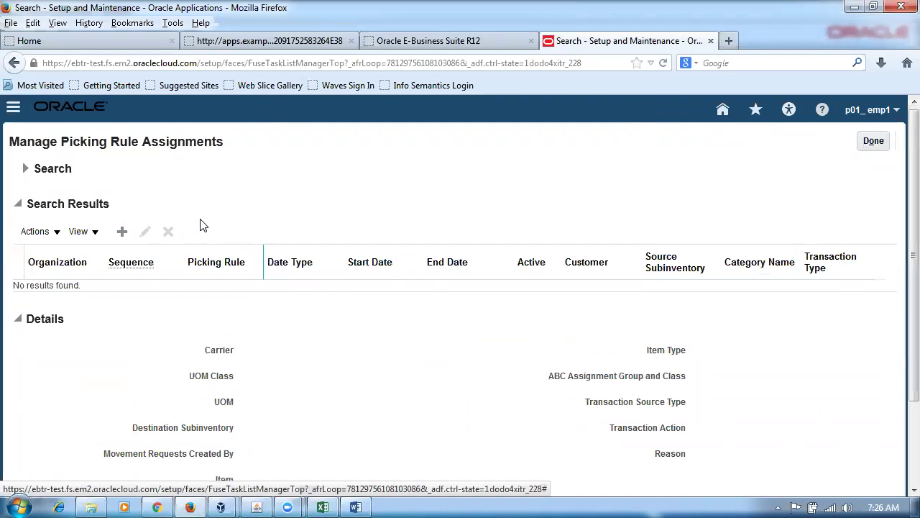
scroll(201, 225, "down", 3)
scroll(202, 227, "up", 3)
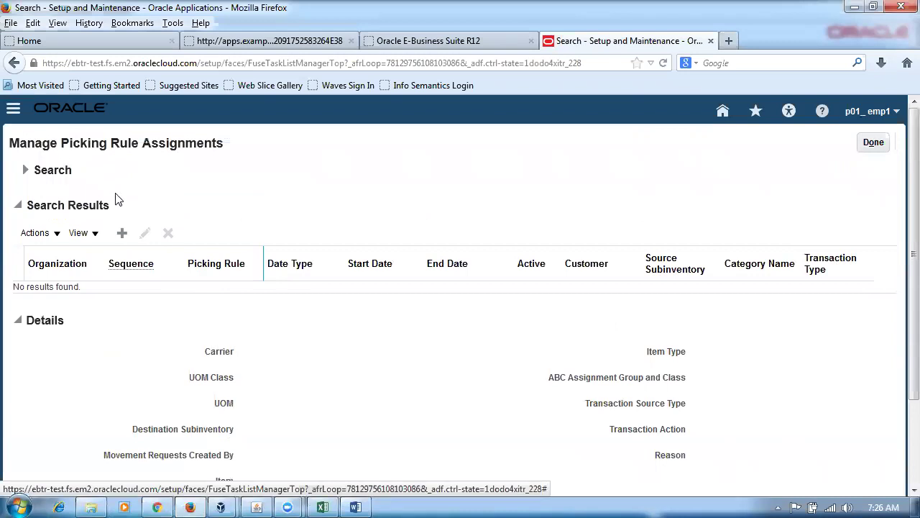
left_click(122, 233)
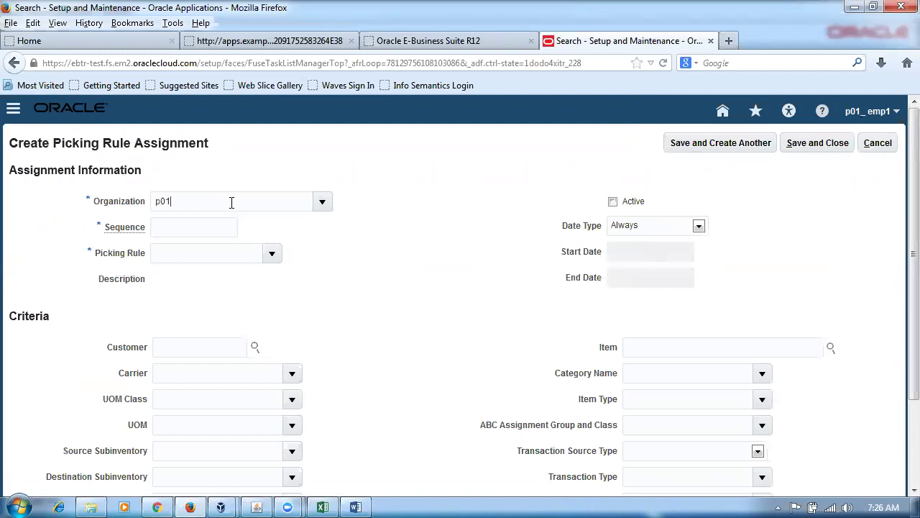
Enter picking rule p01_pick_rule and item p01mr_test for the P011 sequence 1 assignment.
left_click(185, 253)
key("Tab")
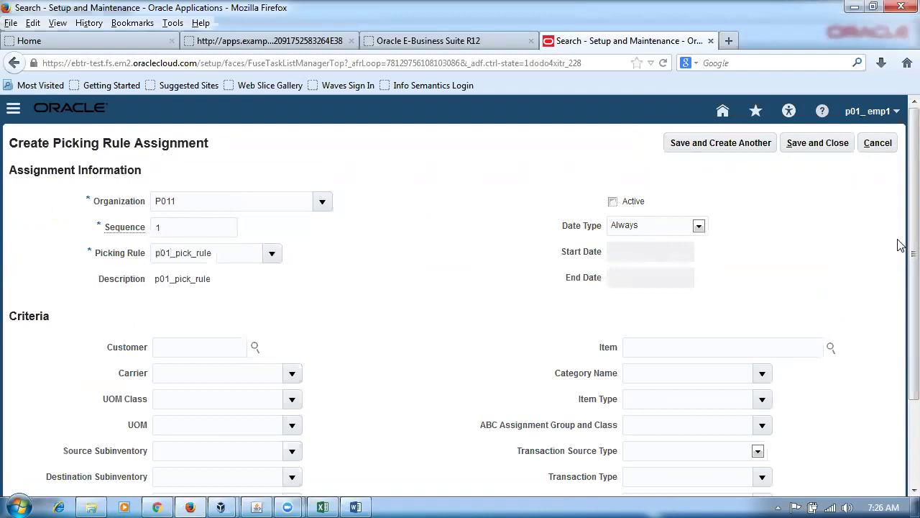
scroll(898, 259, "down", 3)
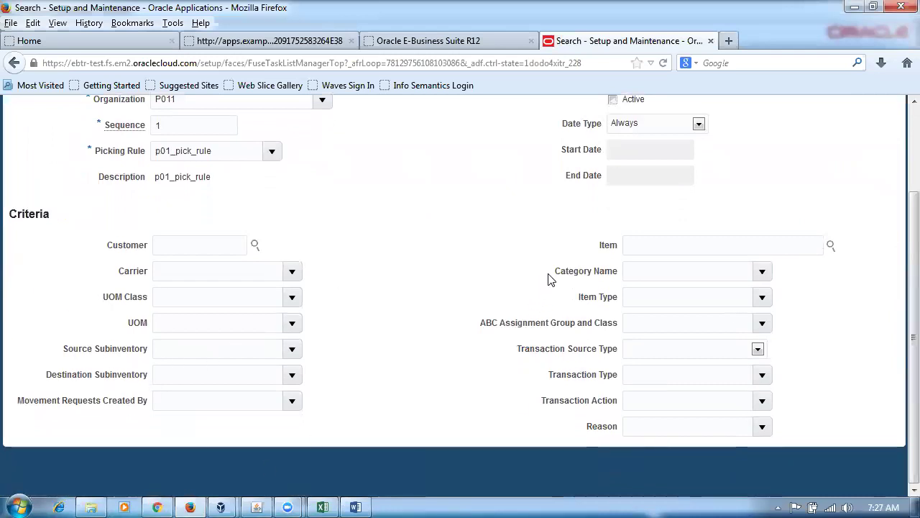
type("p01")
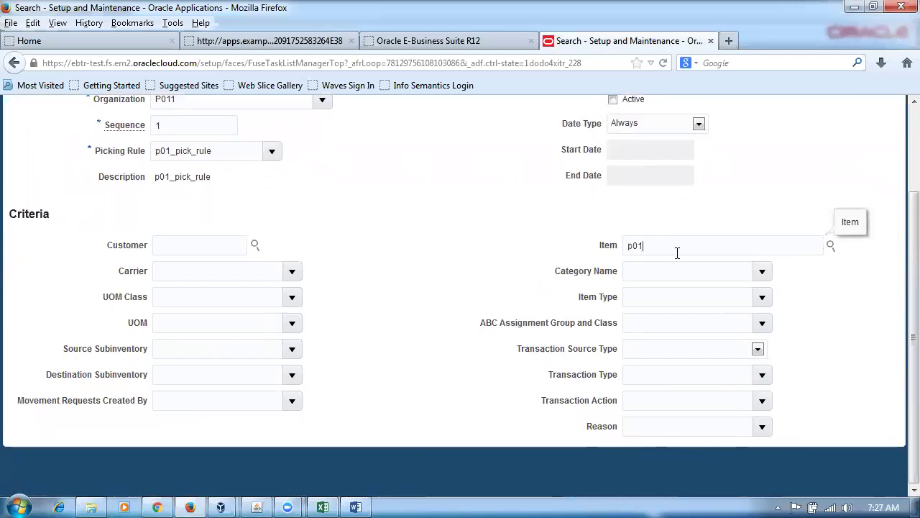
type("mr_test")
key("Tab")
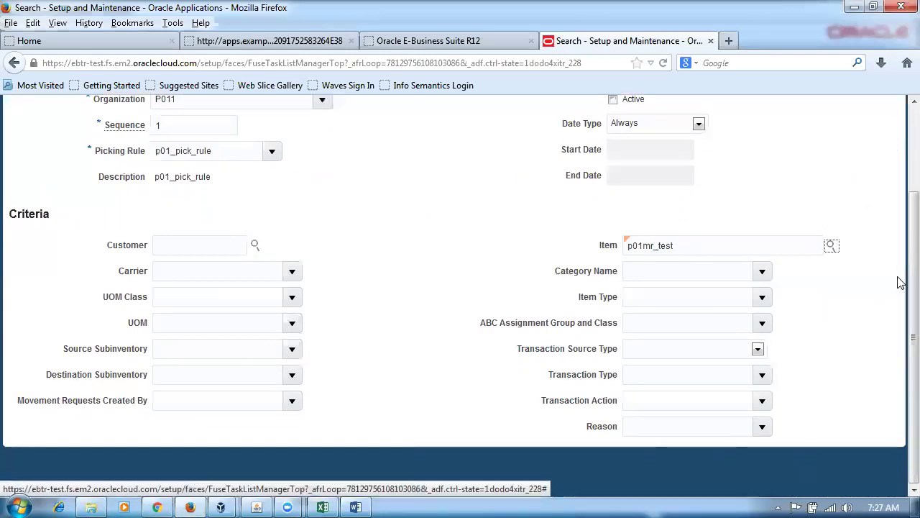
After the inactive-rule error, leave the assignment inactive and save it.
scroll(901, 279, "up", 2)
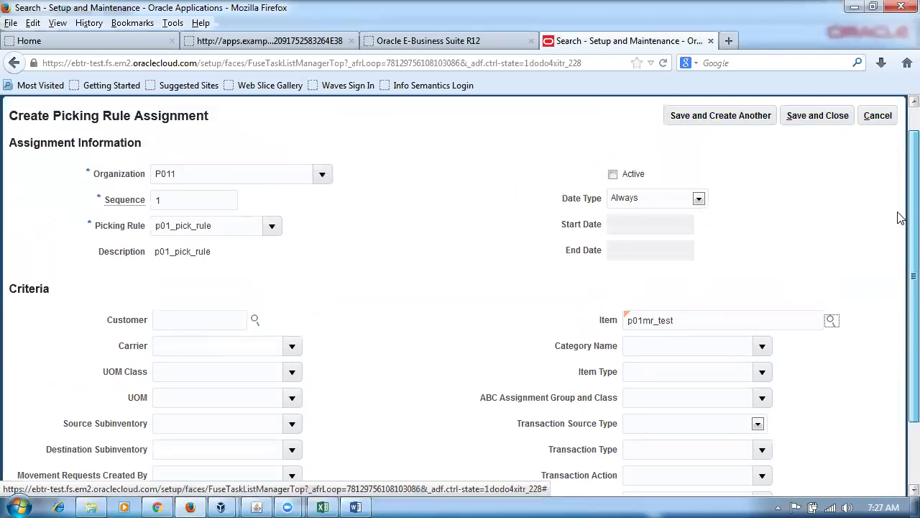
left_click(613, 176)
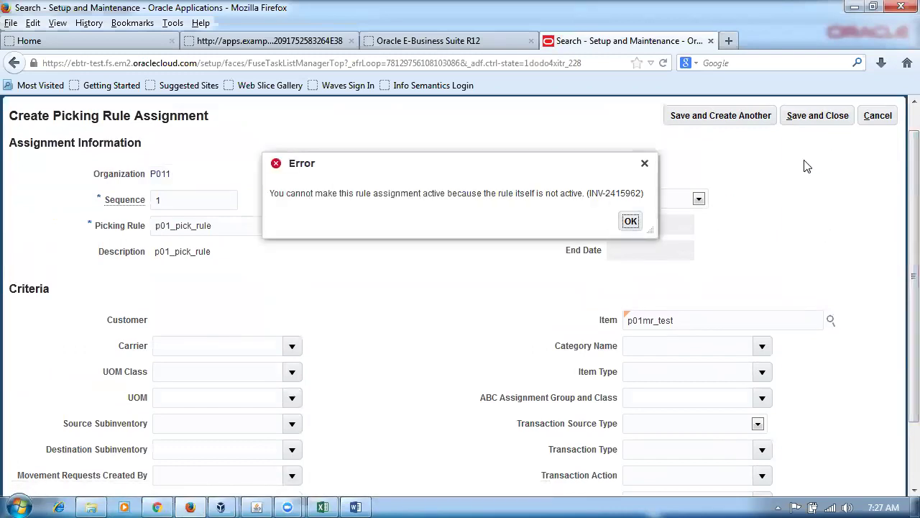
left_click_drag(305, 194, 561, 192)
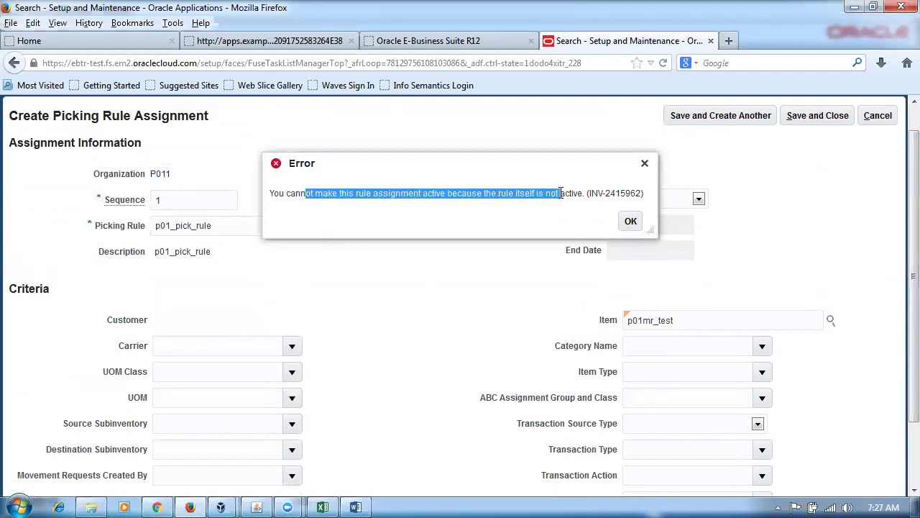
left_click(630, 221)
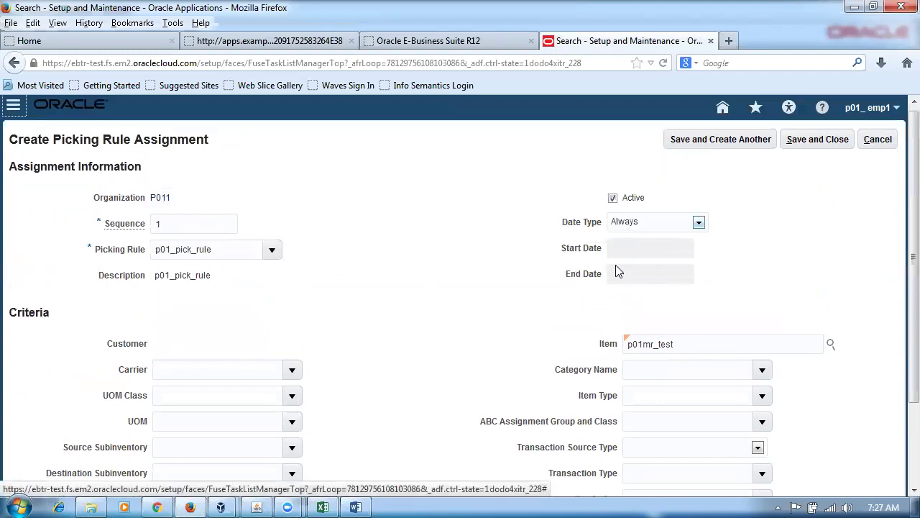
left_click(613, 199)
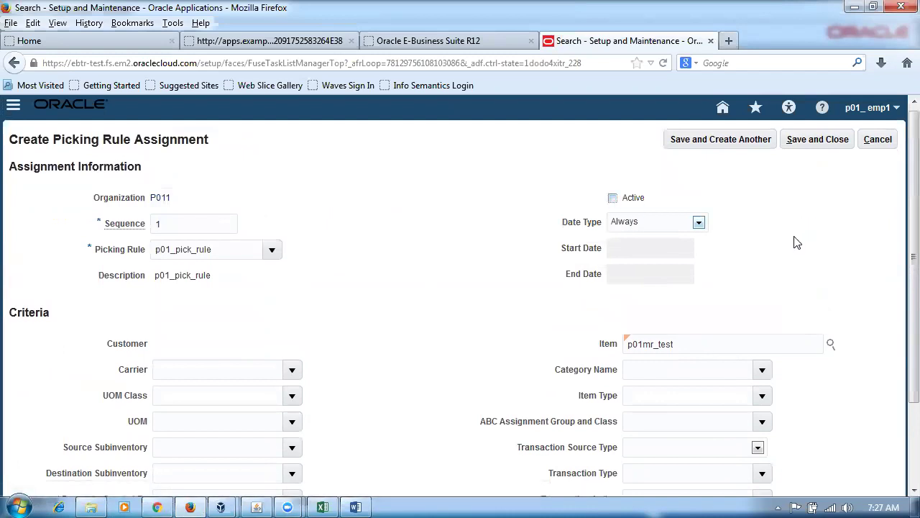
left_click(811, 142)
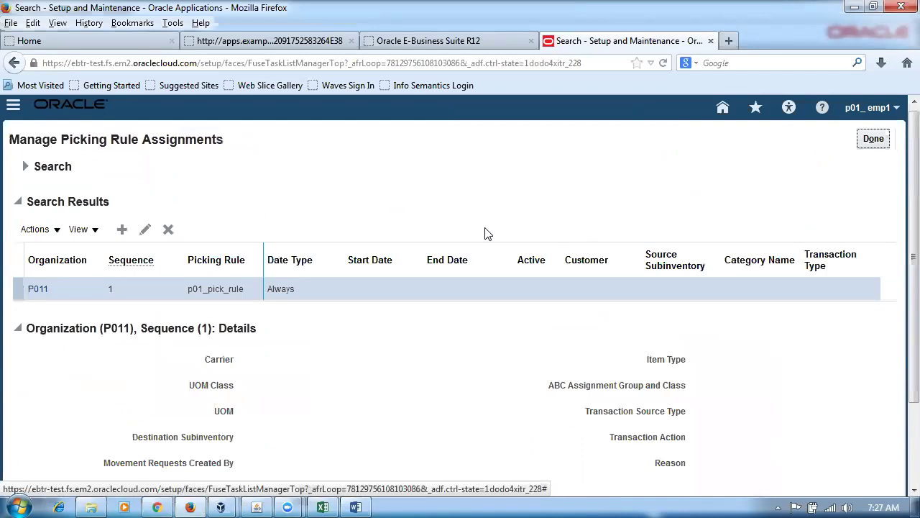
Tick Active on p01_pick_rule in the Edit Picking Rule page and save it.
left_click(874, 140)
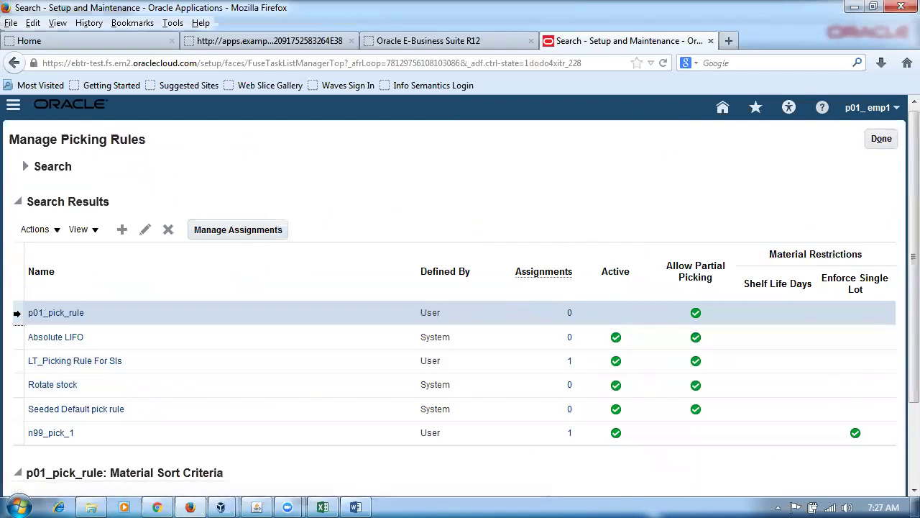
left_click(145, 231)
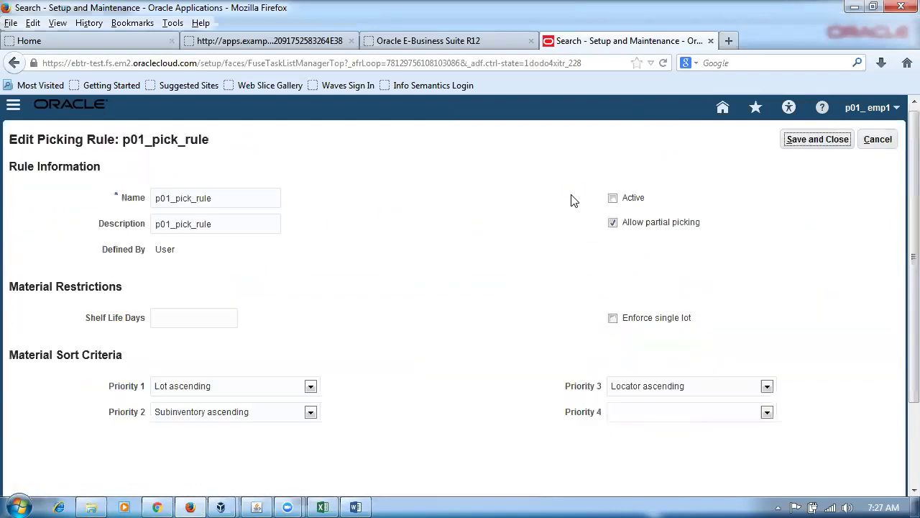
left_click(878, 139)
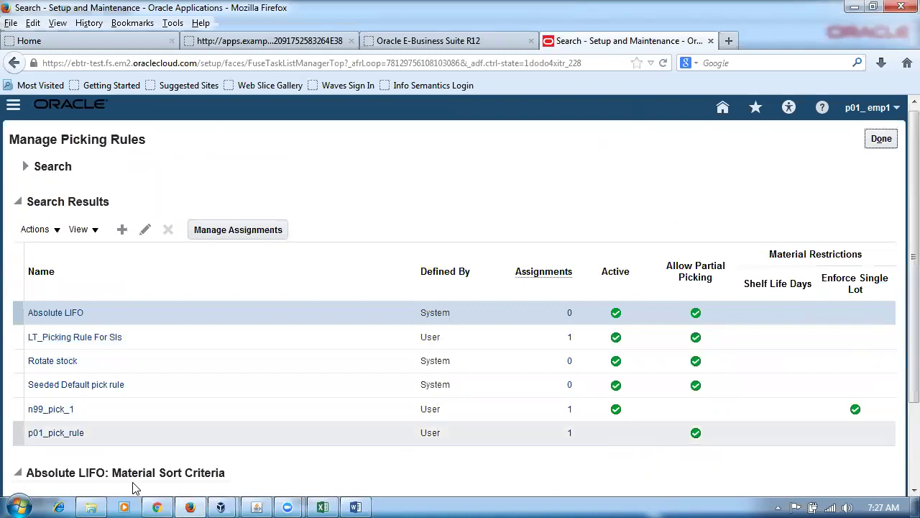
left_click(137, 432)
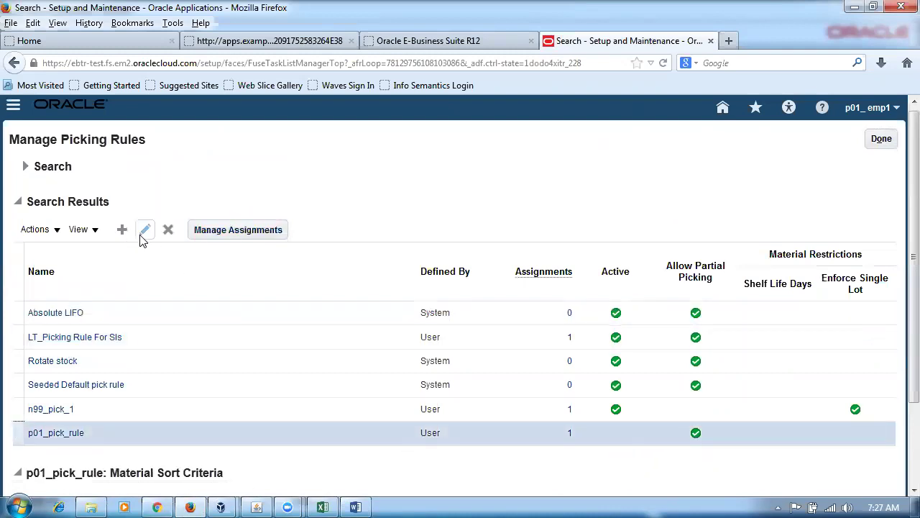
left_click(145, 236)
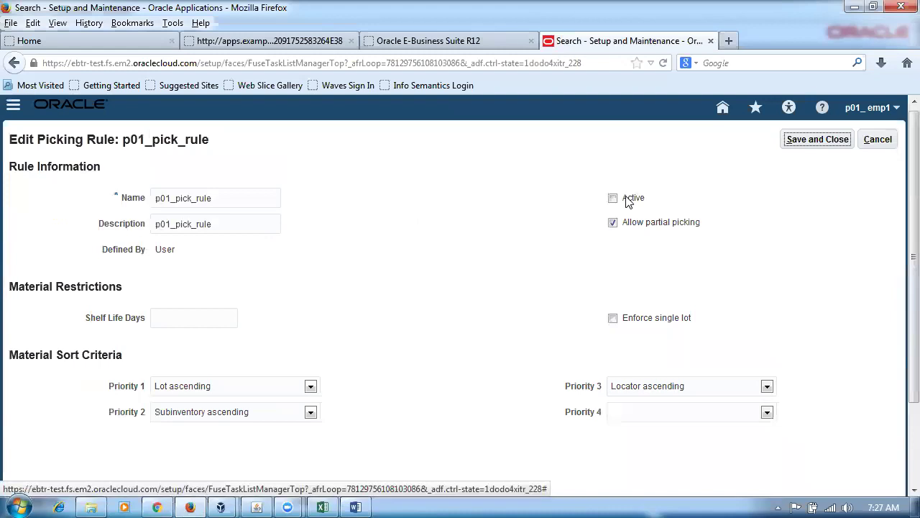
left_click(613, 200)
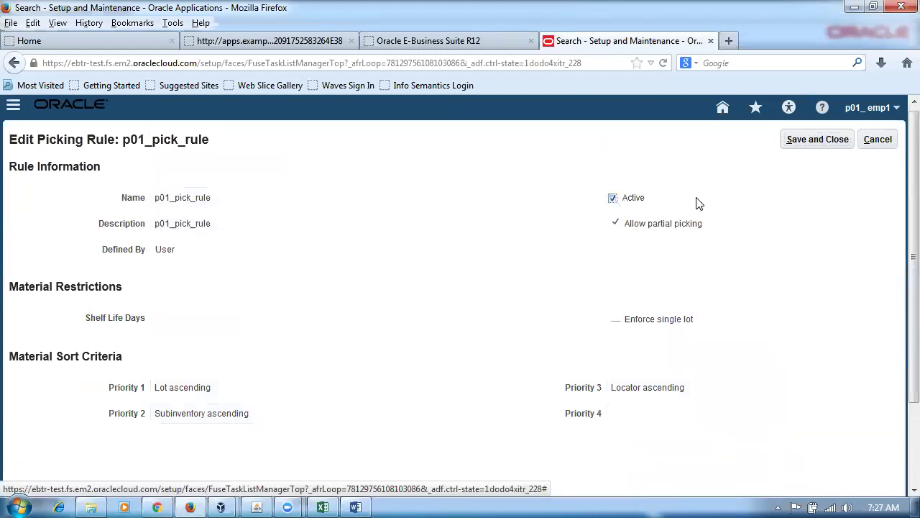
left_click(829, 140)
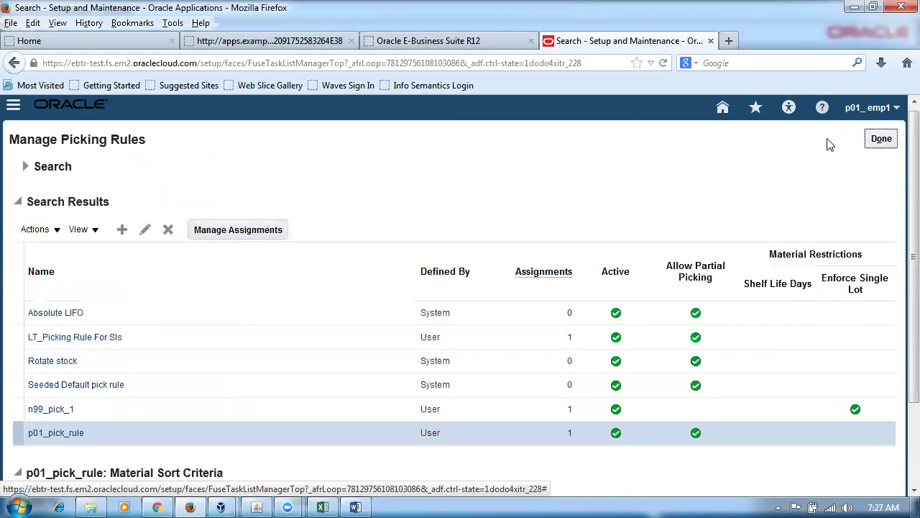
Tick Active on the P011 sequence 1 assignment, save it, and return to the rules list.
left_click(227, 235)
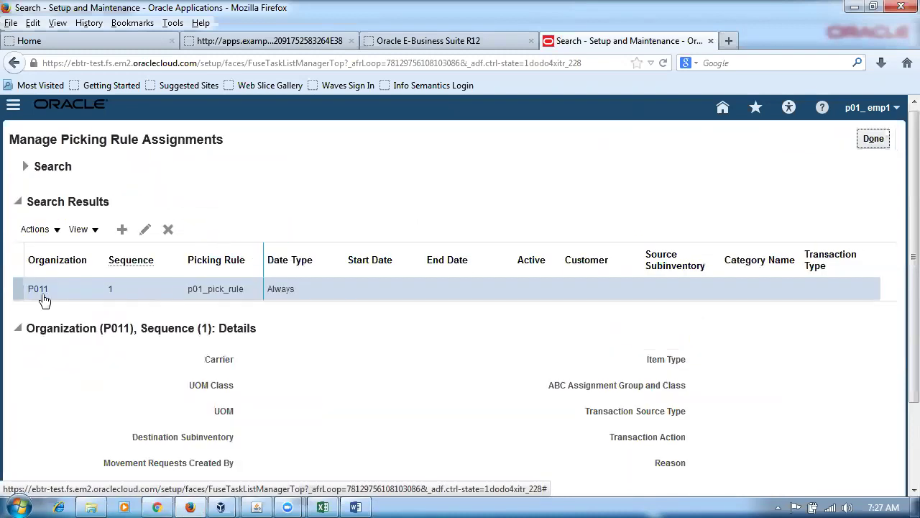
left_click(144, 229)
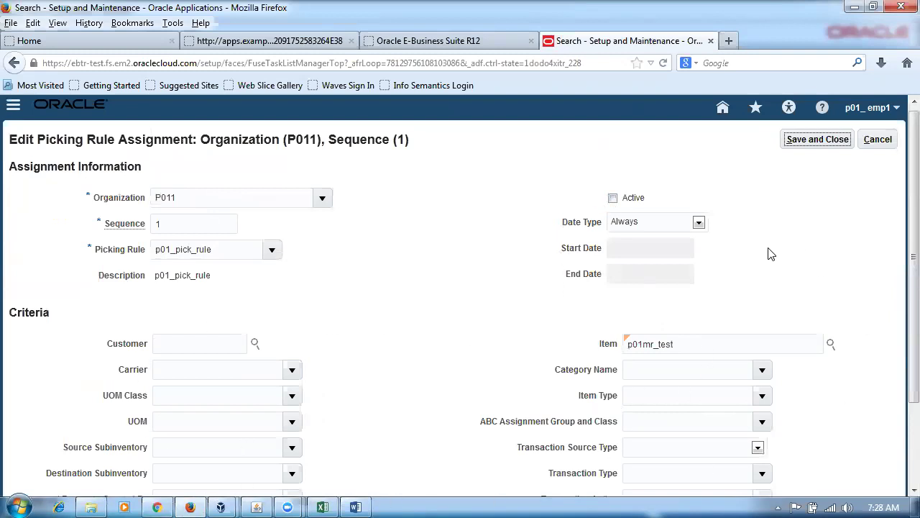
left_click(613, 198)
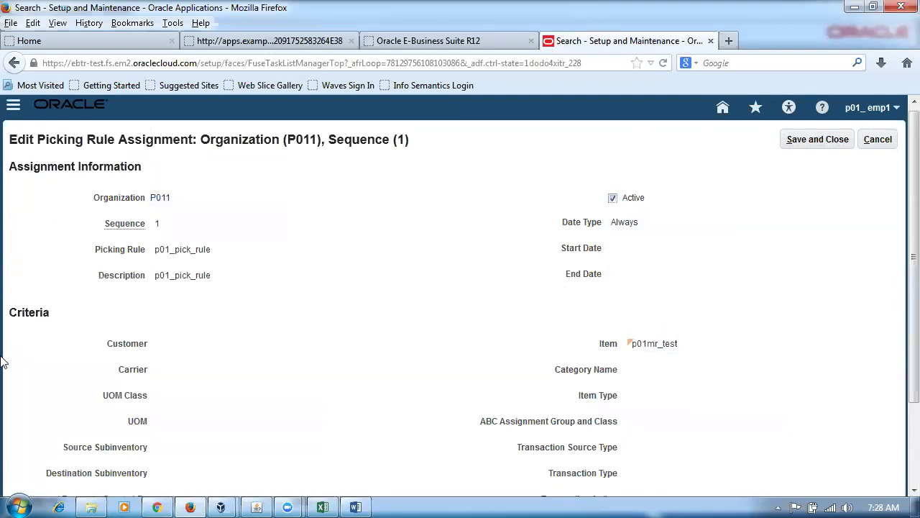
left_click(831, 140)
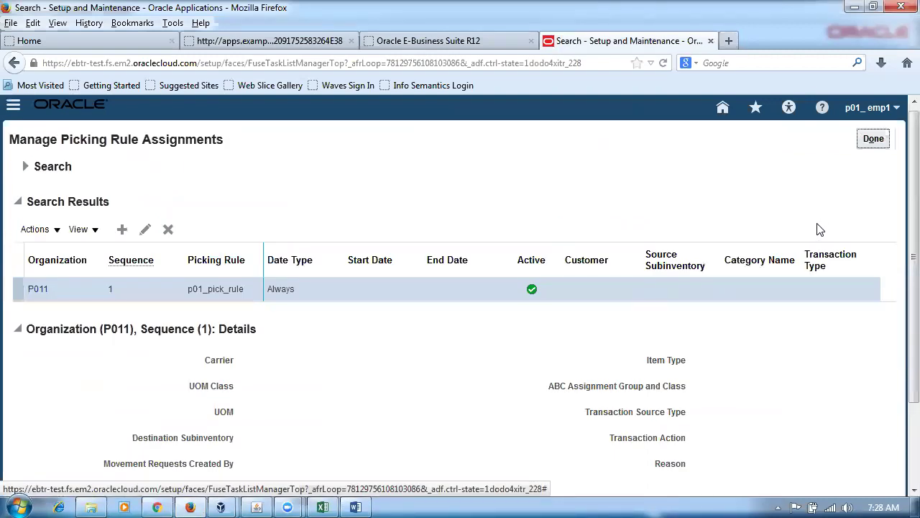
left_click(873, 140)
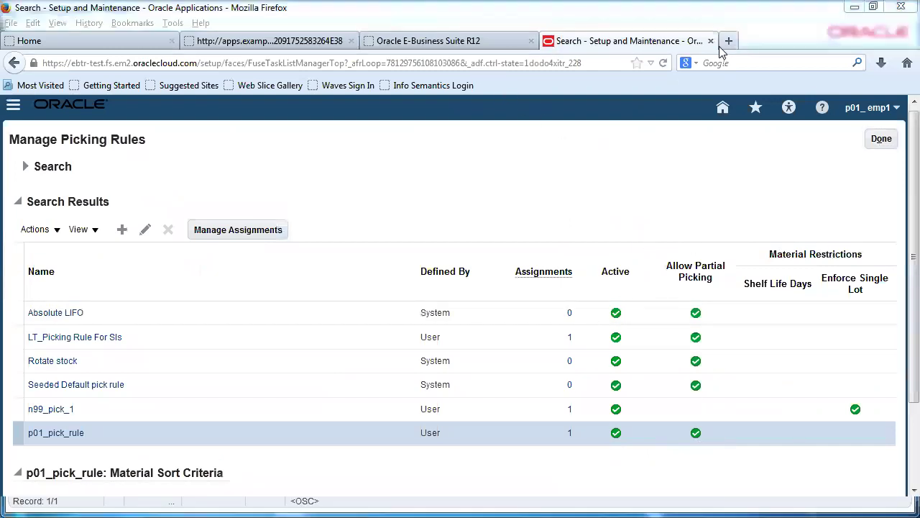
left_click(728, 40)
Load the Oracle cloud site in a new tab and open Warehouse Operations > Inventory.
type("e")
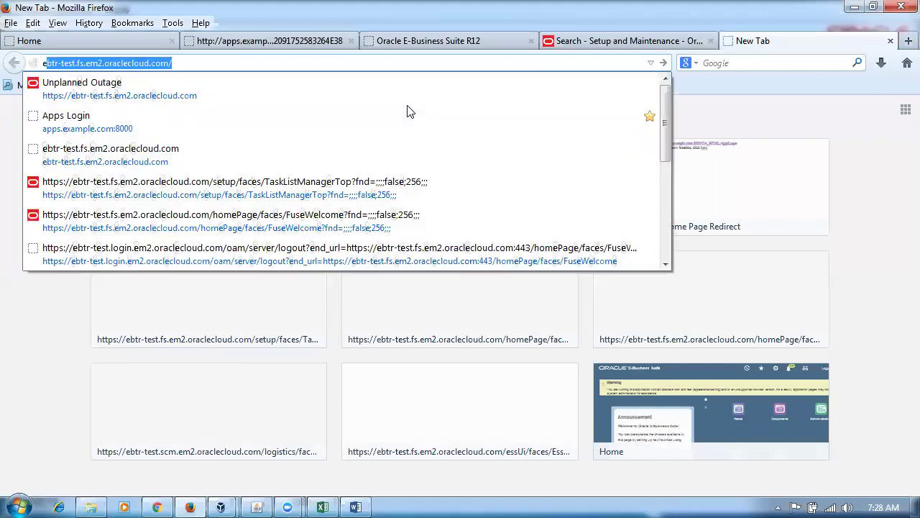
key("Return")
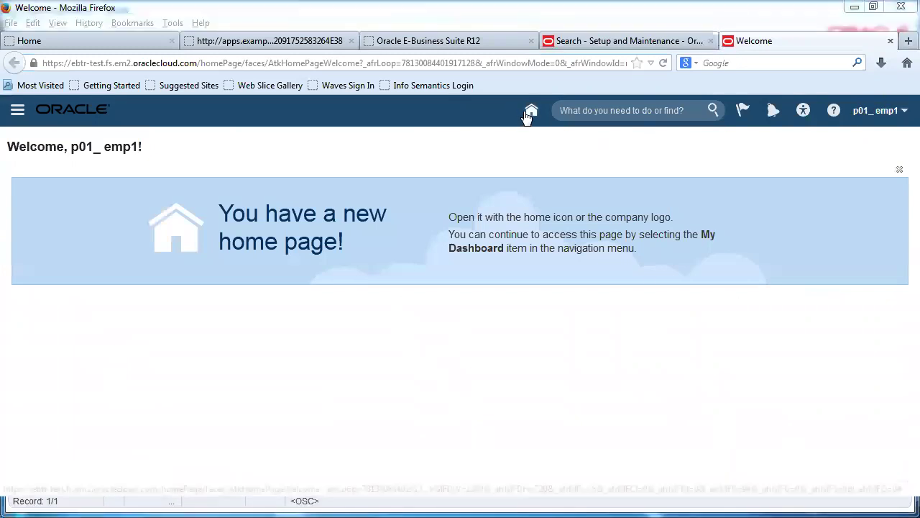
left_click(529, 114)
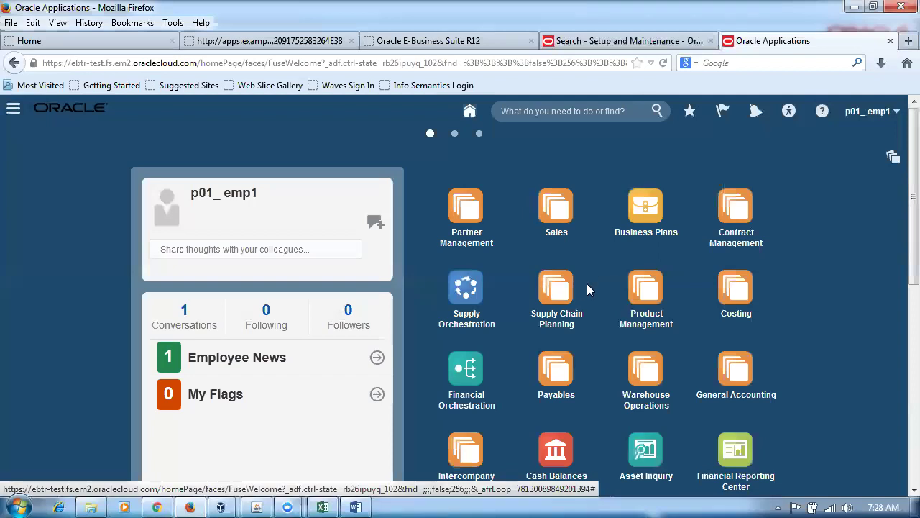
left_click(643, 372)
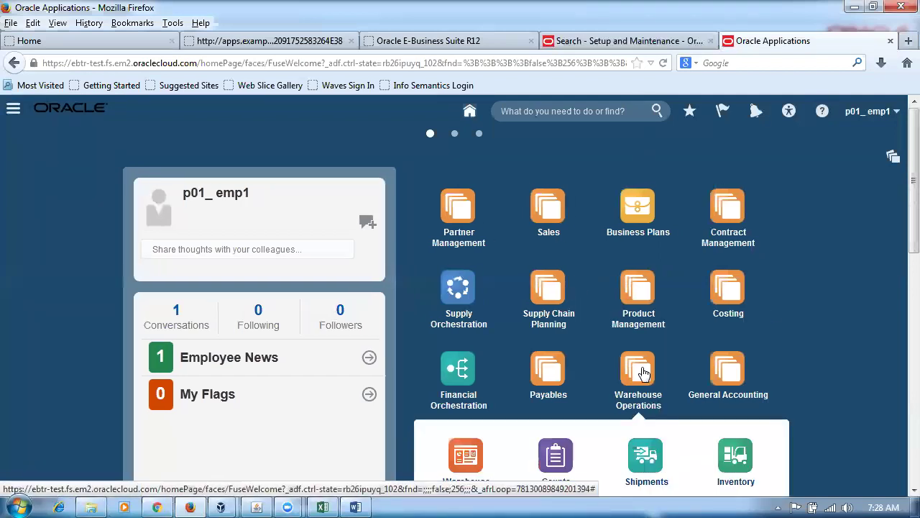
left_click(741, 466)
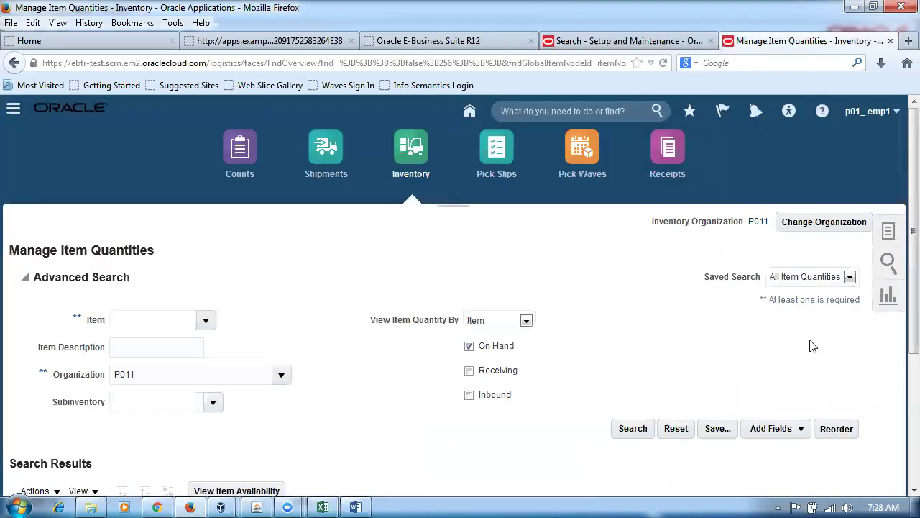
left_click(356, 504)
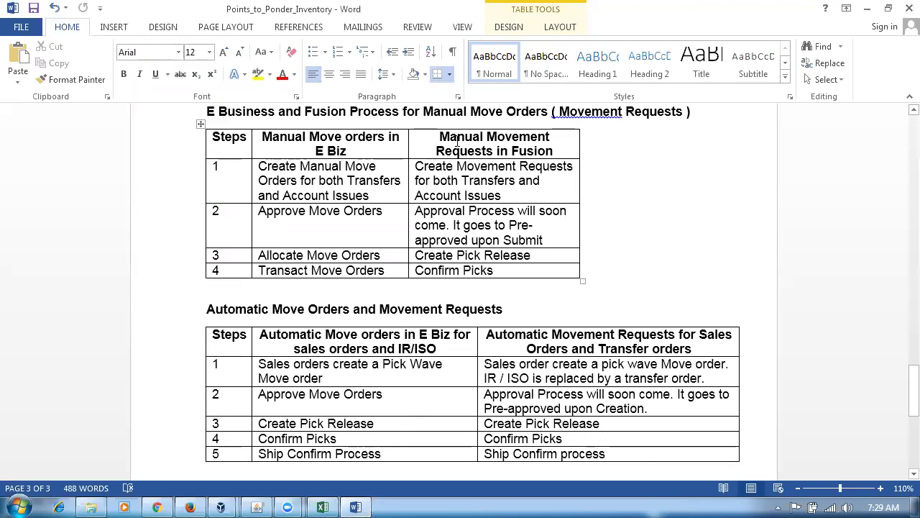
left_click_drag(458, 140, 503, 151)
key("alt+Tab")
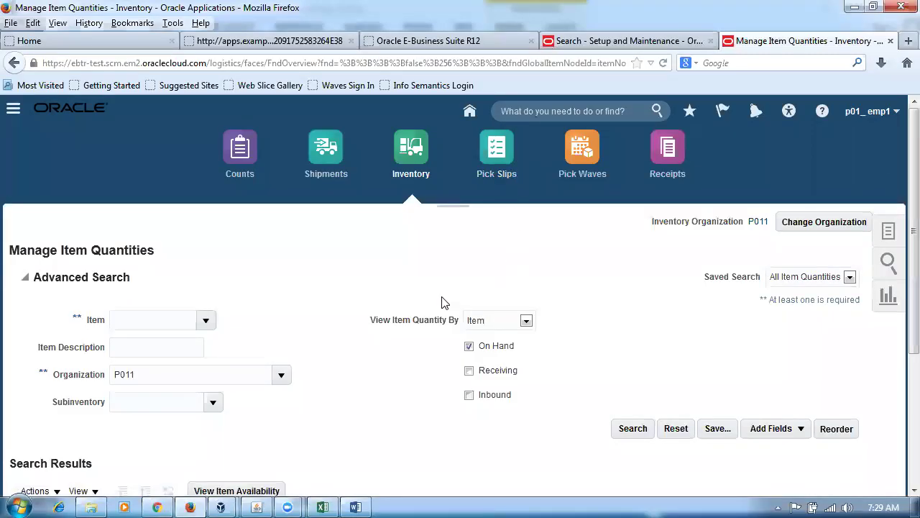
left_click(888, 237)
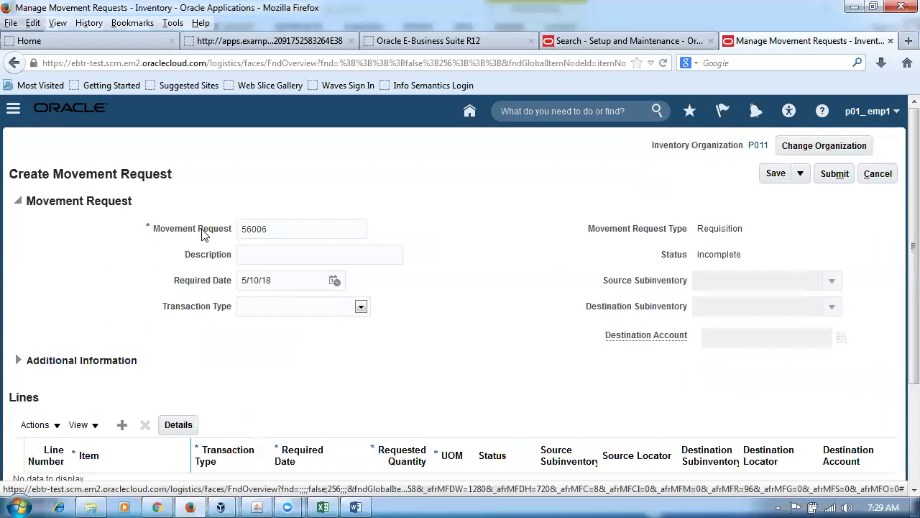
Name the movement request p01_1 with description p01_1 and transaction type Movement Request Transfer.
left_click_drag(317, 232, 182, 232)
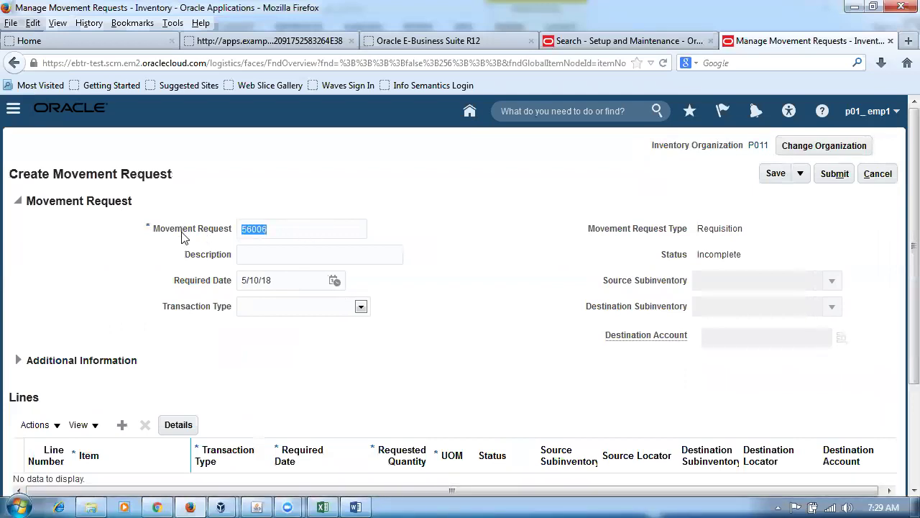
left_click(283, 232)
left_click_drag(283, 232, 193, 237)
type("p01_1")
left_click_drag(280, 230, 142, 247)
left_click(272, 253)
type("p01_1")
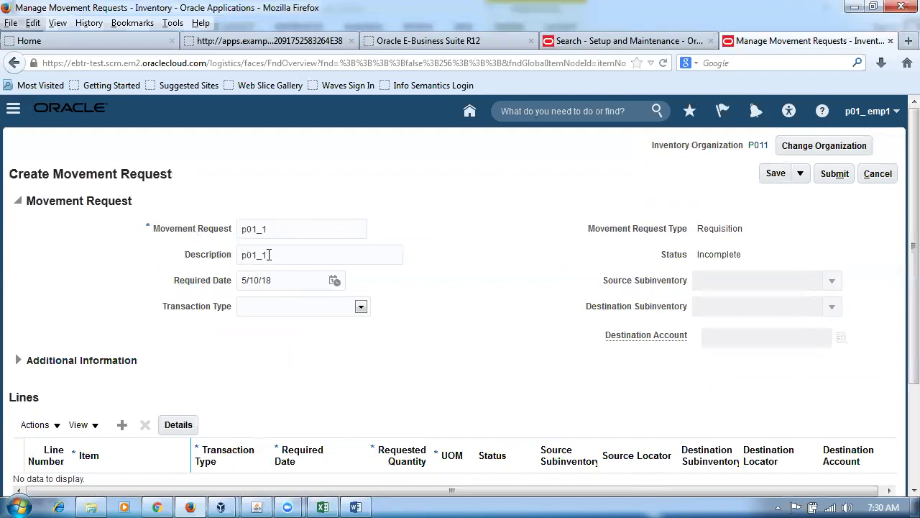
left_click(305, 310)
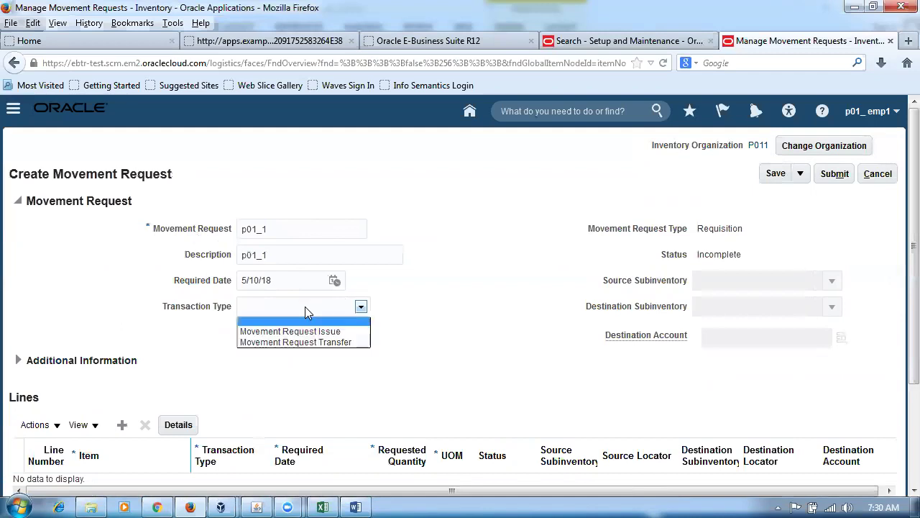
left_click(313, 343)
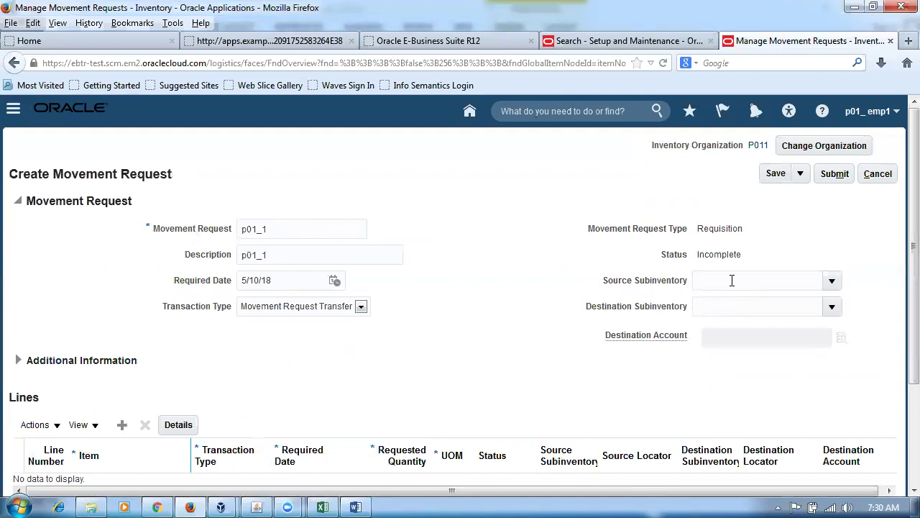
Check the item's subinventories Dynamic 1 and Dynamic 2 in the lab workbook.
left_click(322, 507)
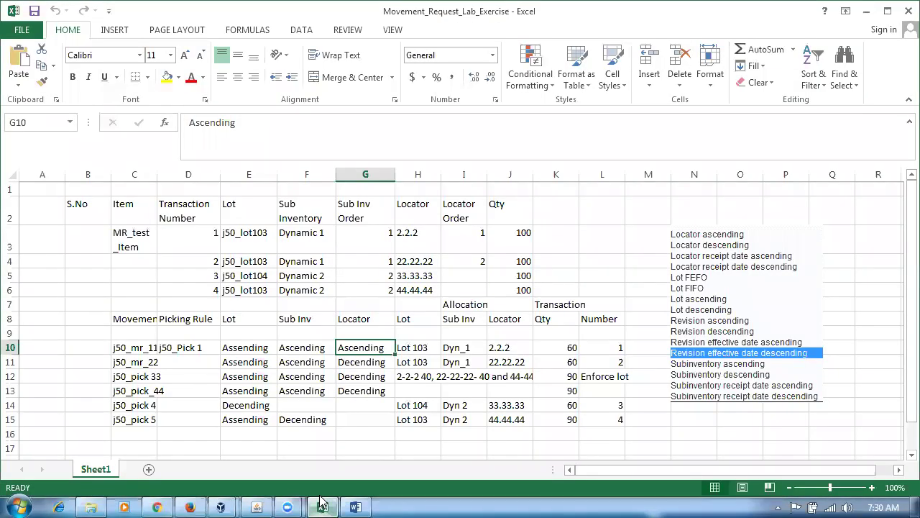
left_click(314, 243)
left_click(317, 261)
left_click(298, 271)
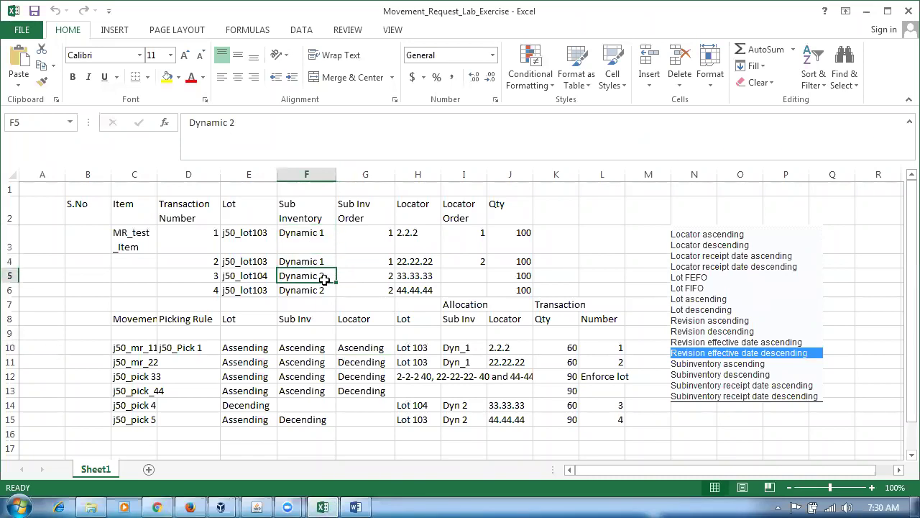
key("alt+Tab")
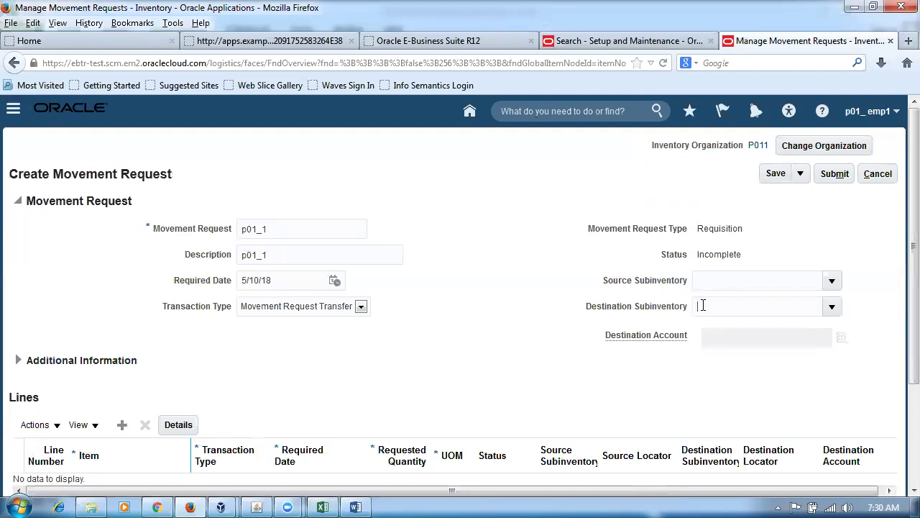
Set the movement request's destination subinventory to p011_sub1.
left_click(833, 309)
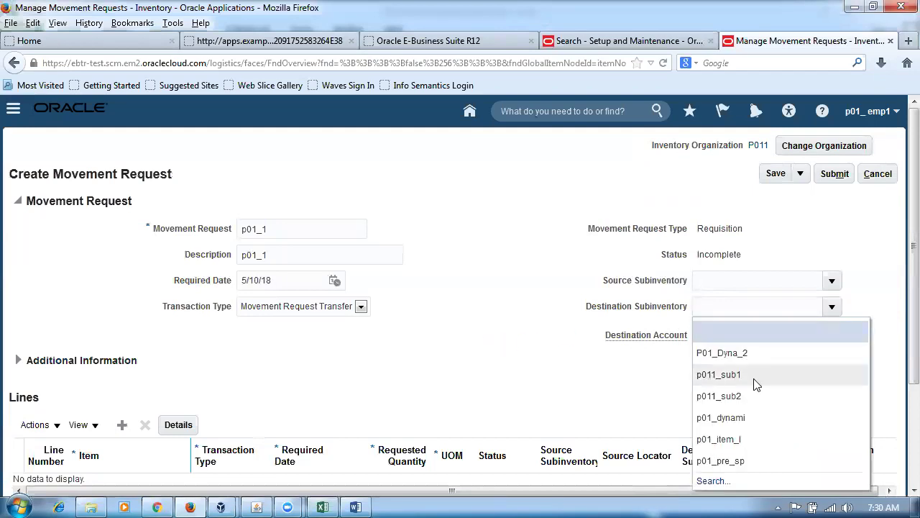
left_click(752, 375)
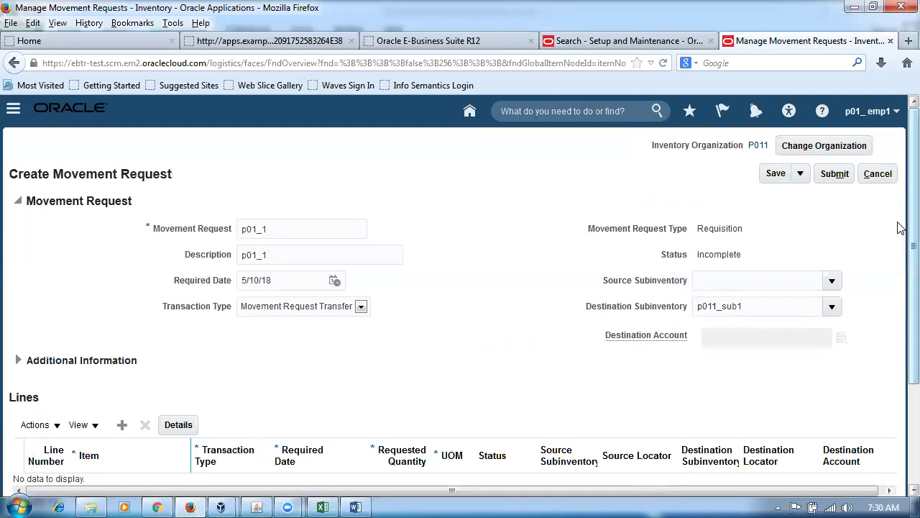
scroll(899, 244, "down", 1)
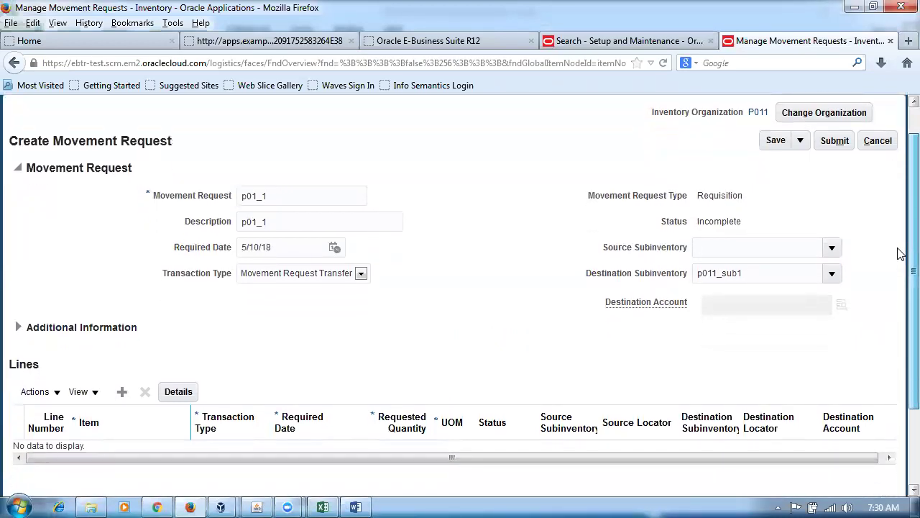
scroll(899, 273, "down", 2)
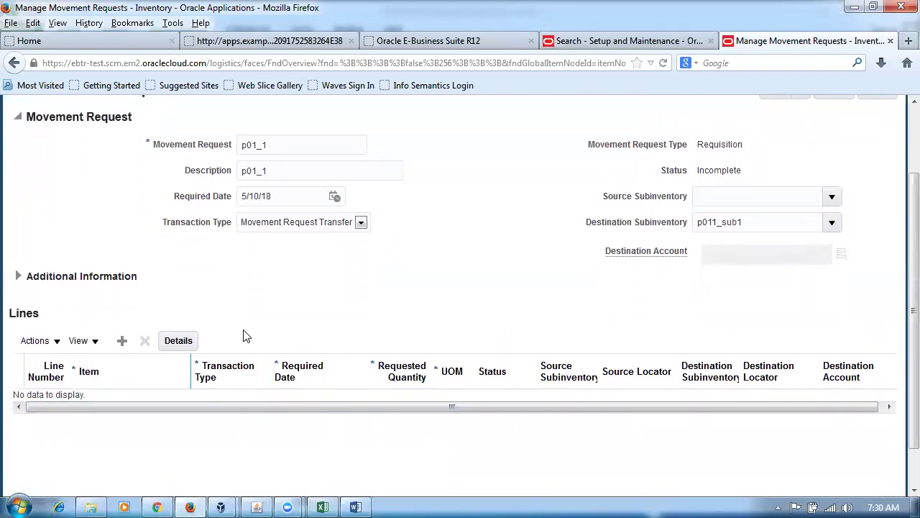
Add line 1 for item p01mr_test, then bring up the lab workbook.
left_click(124, 343)
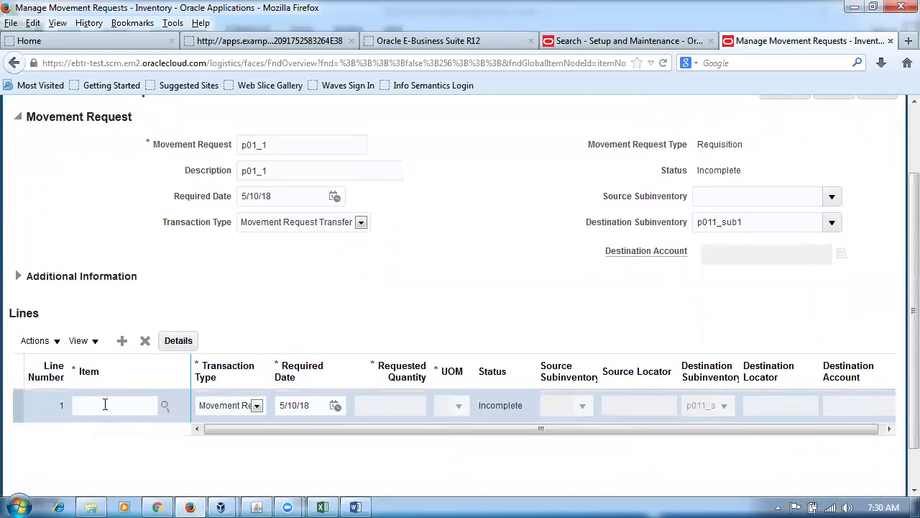
left_click(107, 402)
type("p01m")
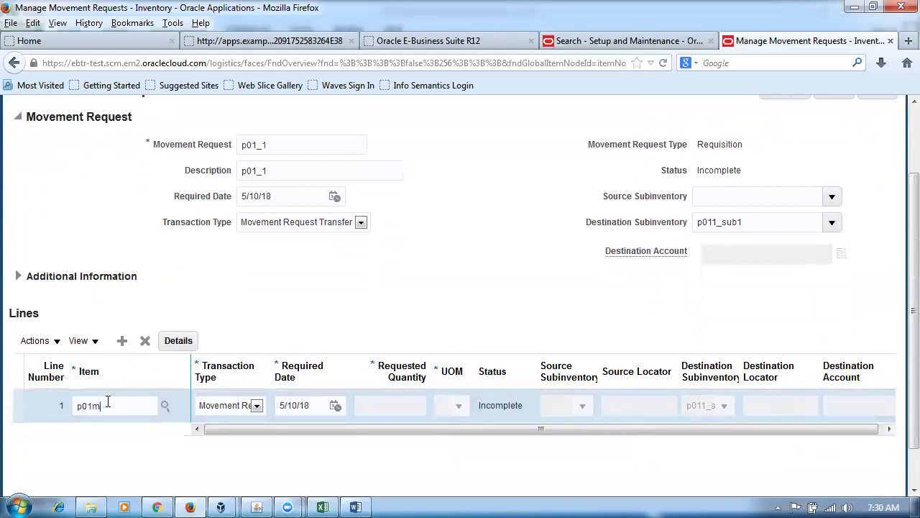
type("r_test")
key("Tab")
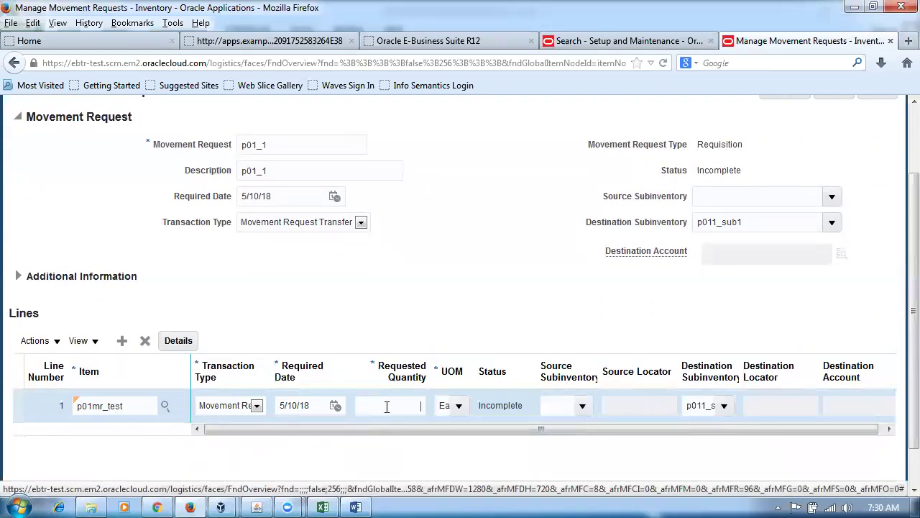
left_click(322, 507)
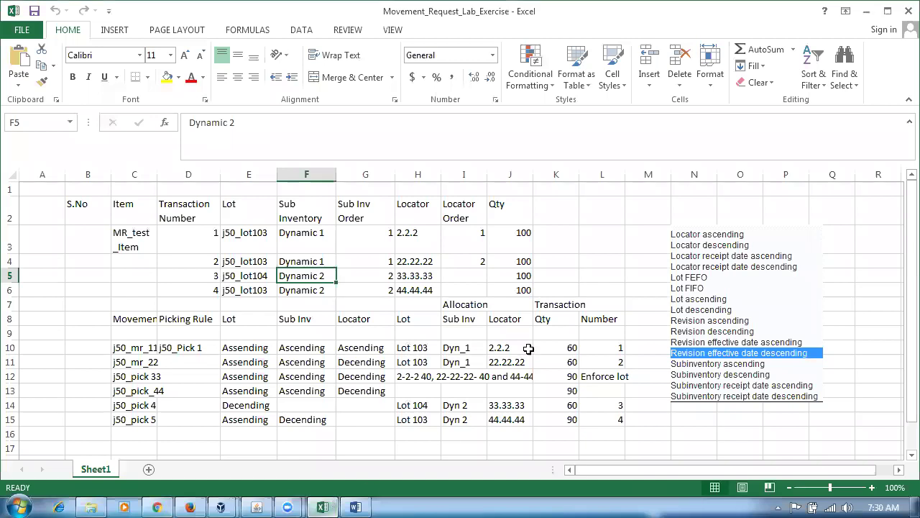
Read quantity 60 in cell K10 and the lot/locator rows D3:J6, then return to the browser.
left_click(566, 348)
left_click_drag(193, 240, 519, 292)
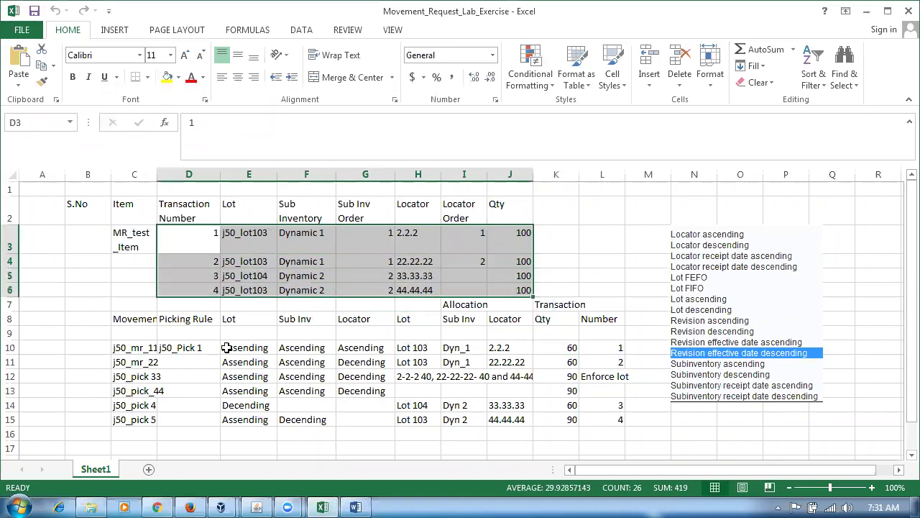
left_click(133, 347)
left_click(555, 351)
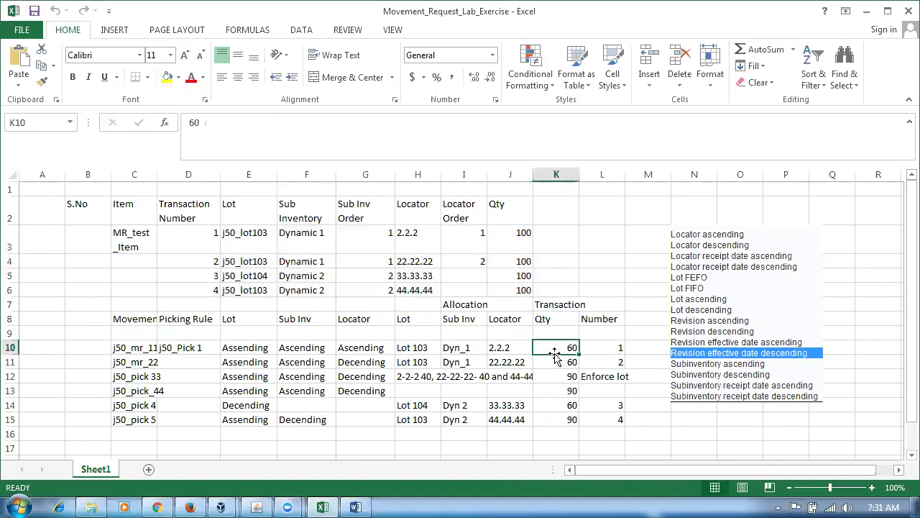
key("alt+Tab")
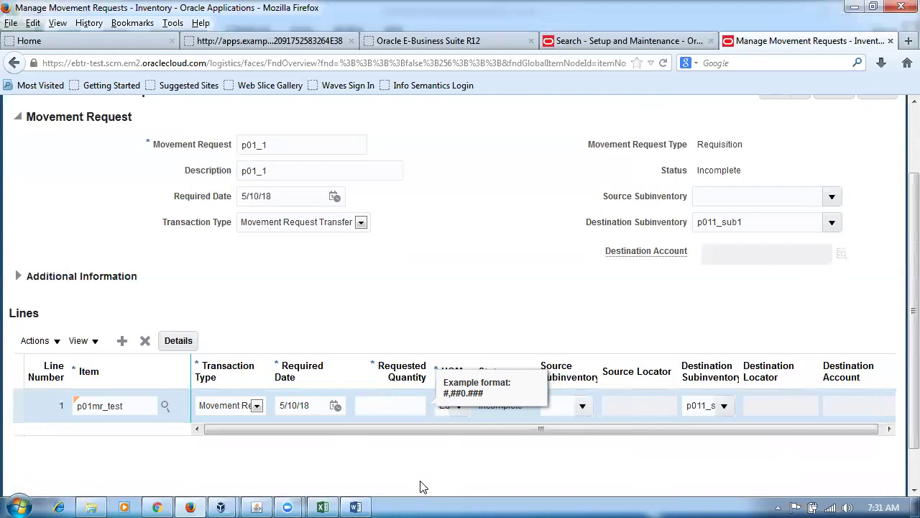
Confirm the requested quantity of 60 on line p01_1, submit the movement request, and acknowledge the confirmation.
key("Tab")
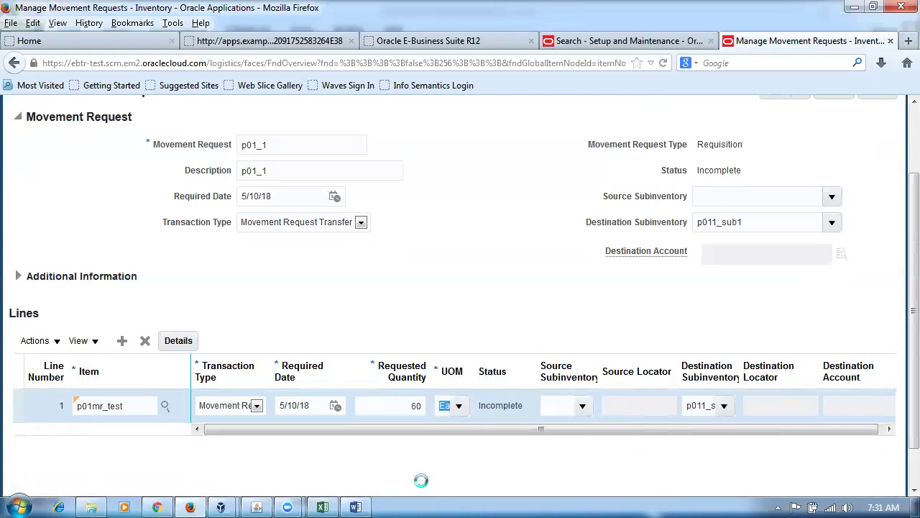
left_click_drag(449, 432, 433, 447)
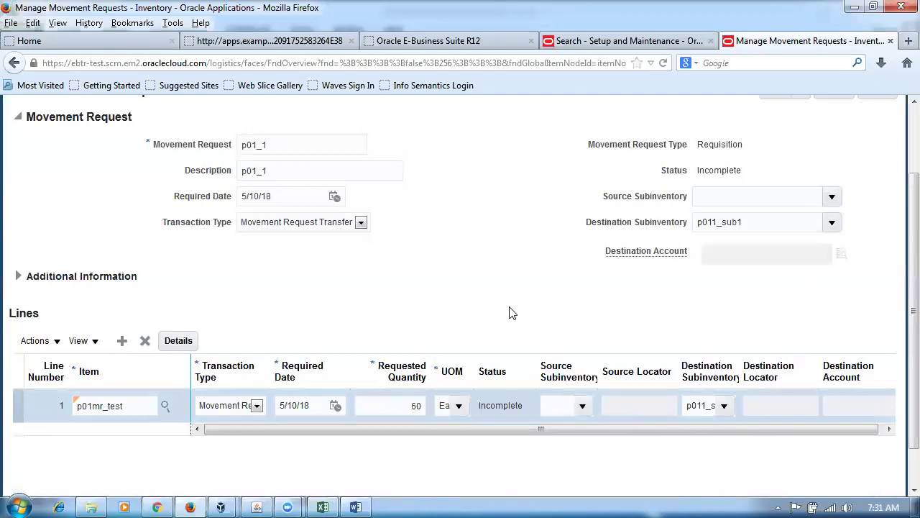
scroll(513, 322, "up", 2)
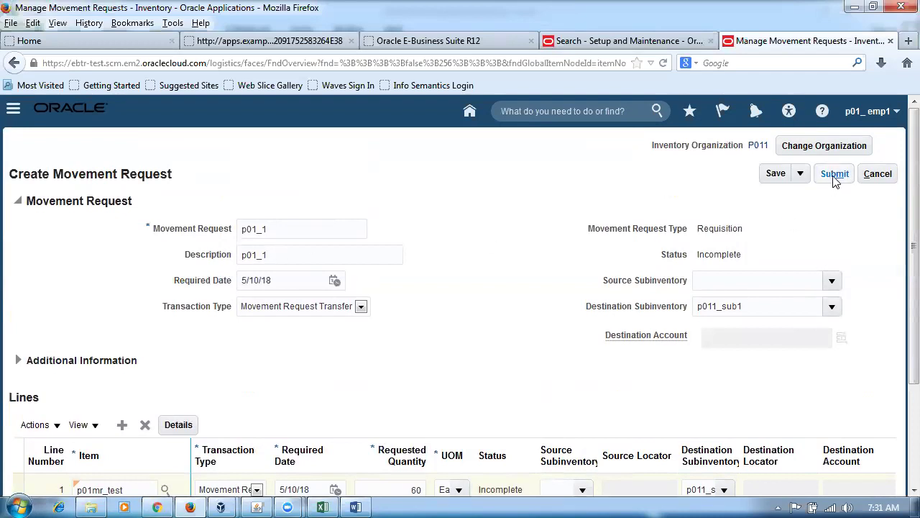
scroll(464, 344, "down", 2)
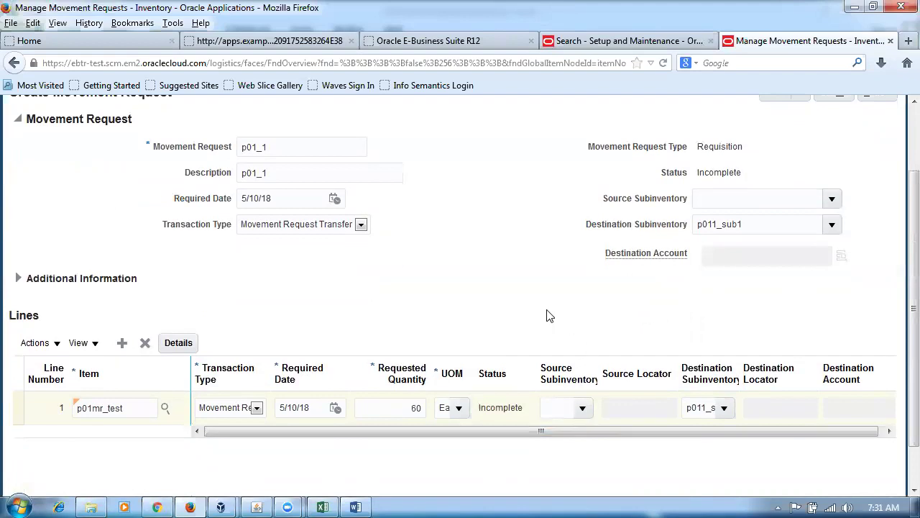
scroll(548, 314, "up", 2)
left_click(845, 176)
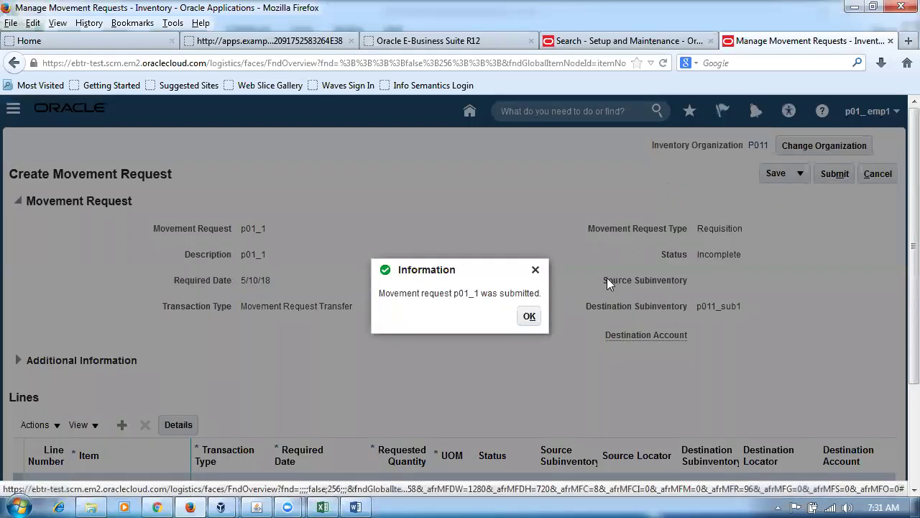
left_click(530, 317)
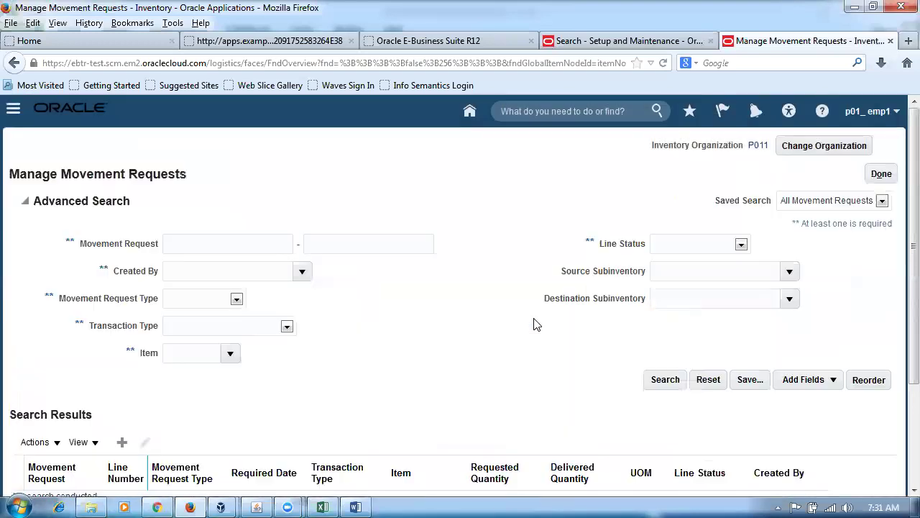
Search movement requests by item p01mr_test to list preapproved line p01_1 (quantity 60), then bring up Excel.
scroll(527, 327, "down", 3)
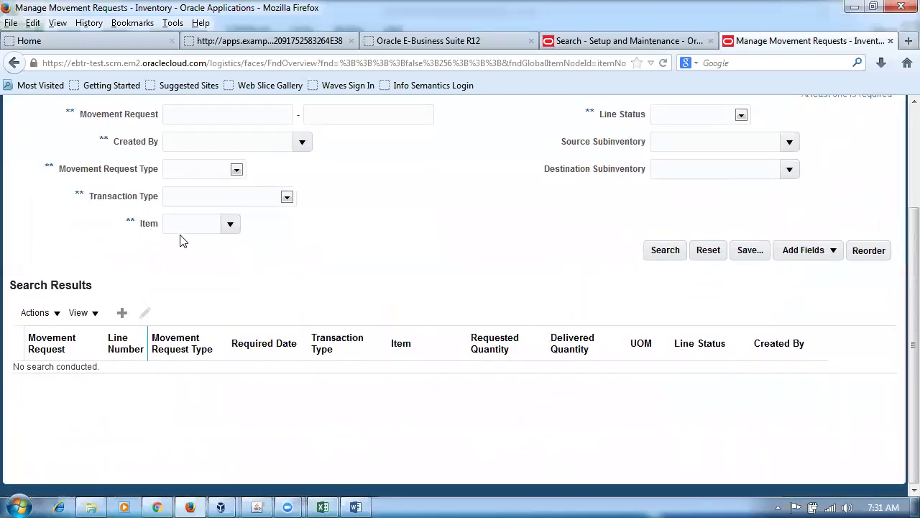
scroll(407, 233, "up", 3)
left_click(204, 358)
type("p01m")
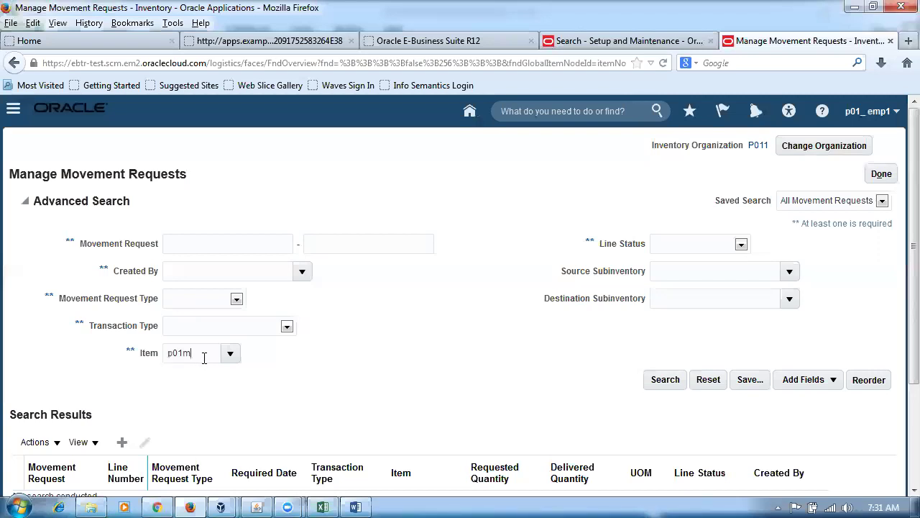
type("r")
key("Tab")
left_click(674, 384)
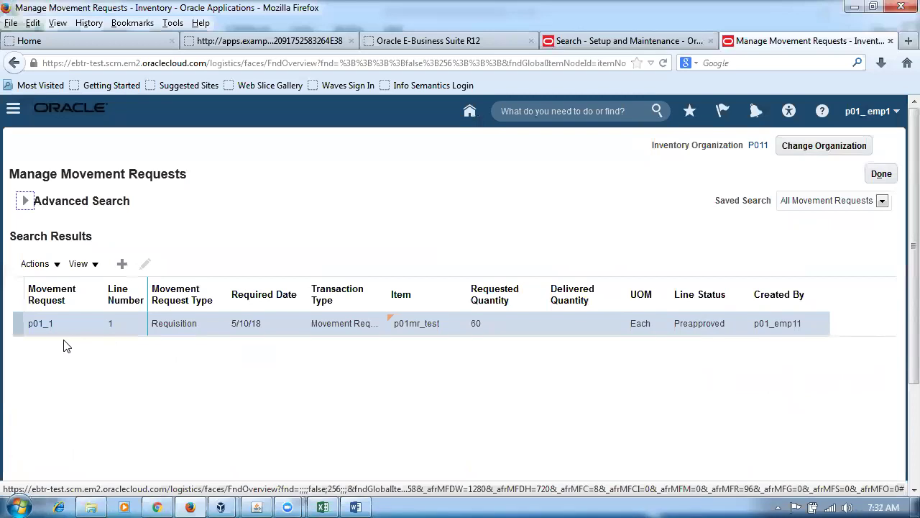
left_click(322, 507)
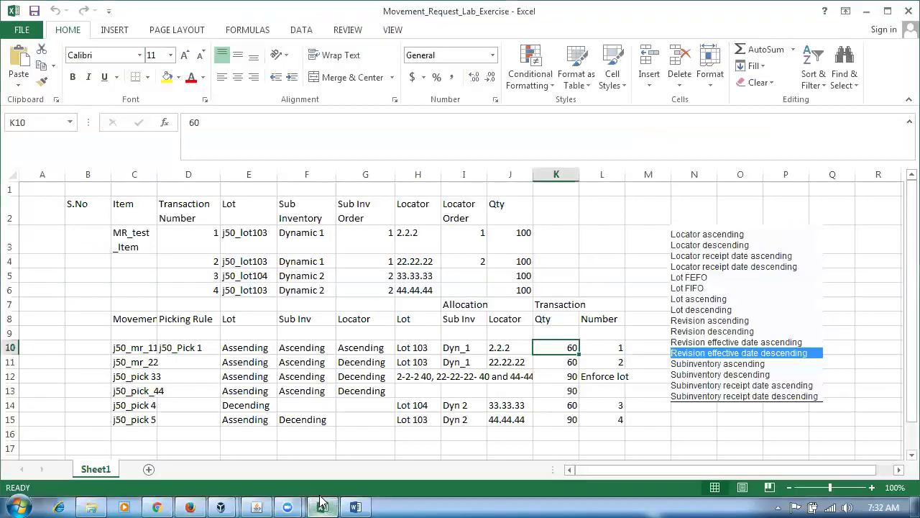
In the Word notes, highlight the Create Pick Release step as the next task, then return to Firefox.
left_click(356, 507)
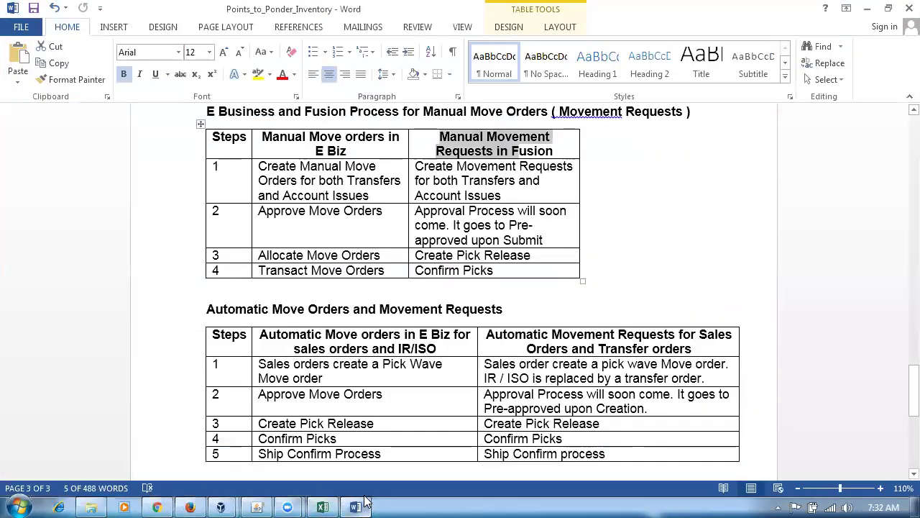
left_click(435, 257)
left_click_drag(458, 262, 494, 257)
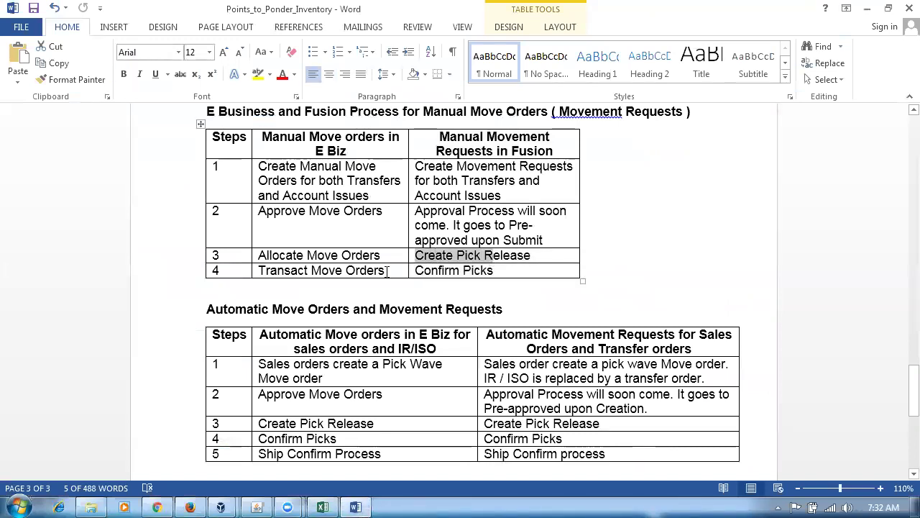
left_click(336, 256)
double_click(436, 256)
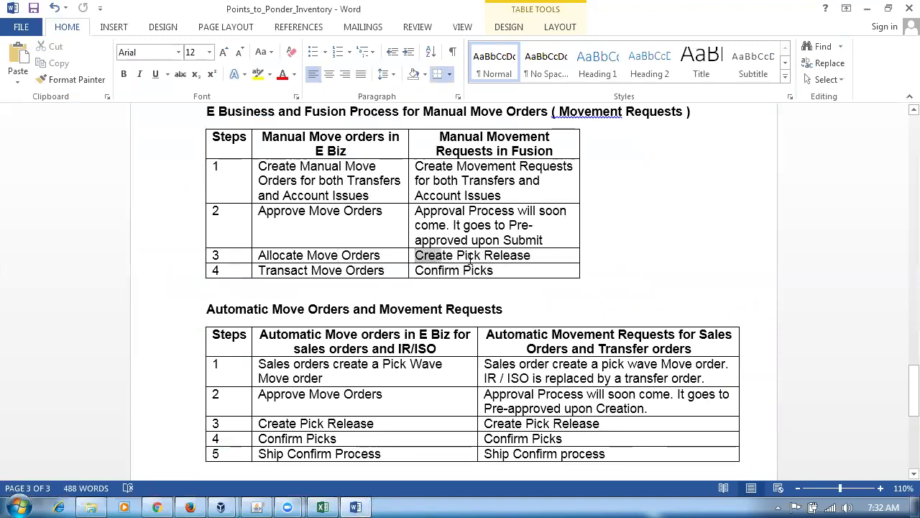
left_click_drag(471, 260, 531, 258)
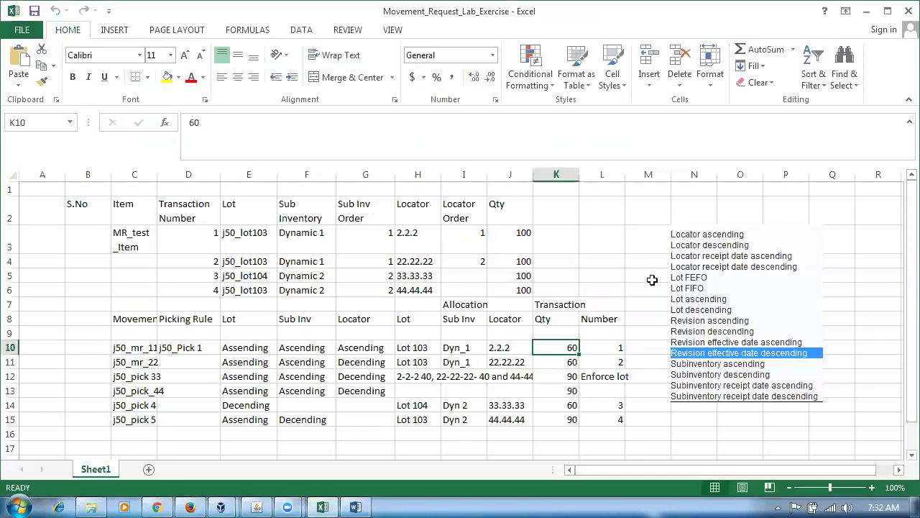
left_click(189, 507)
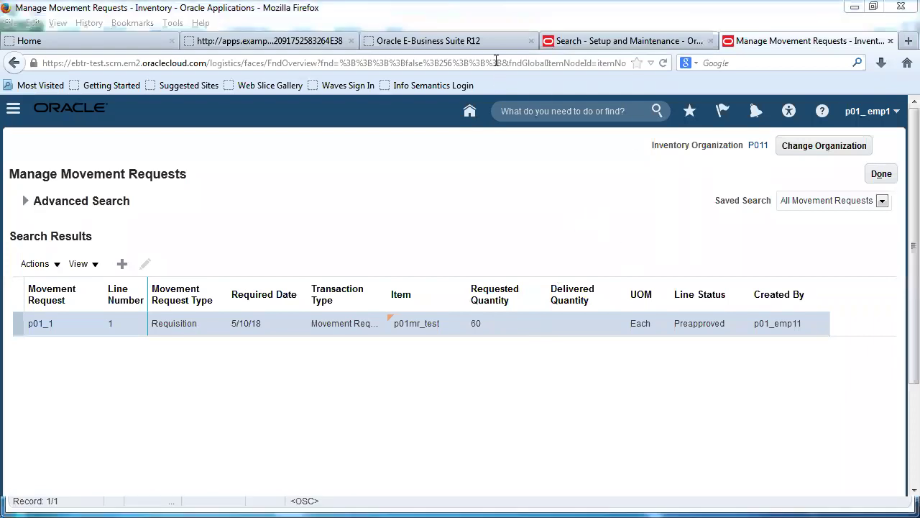
Load the Fusion home page in a new tab and go to Tools > Scheduled Processes via the Navigator.
left_click(909, 40)
type("e")
key("Return")
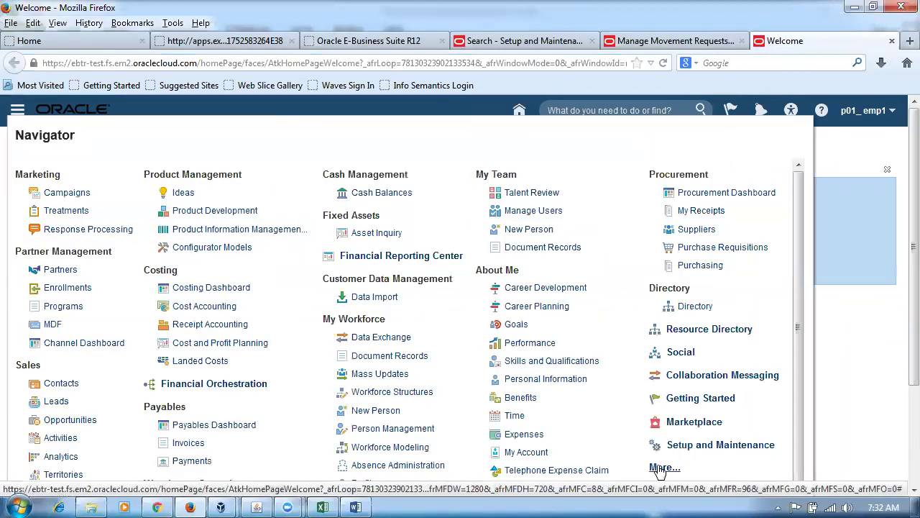
left_click(660, 469)
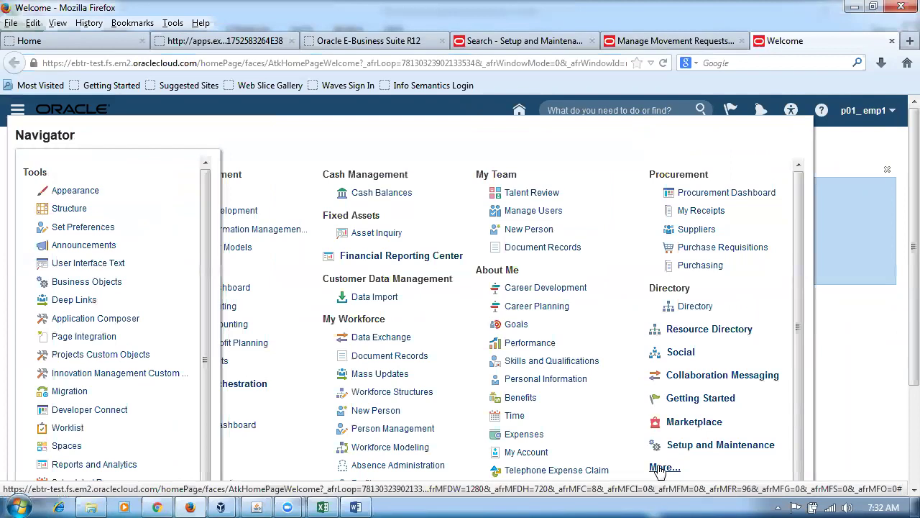
scroll(144, 464, "down", 2)
left_click(112, 454)
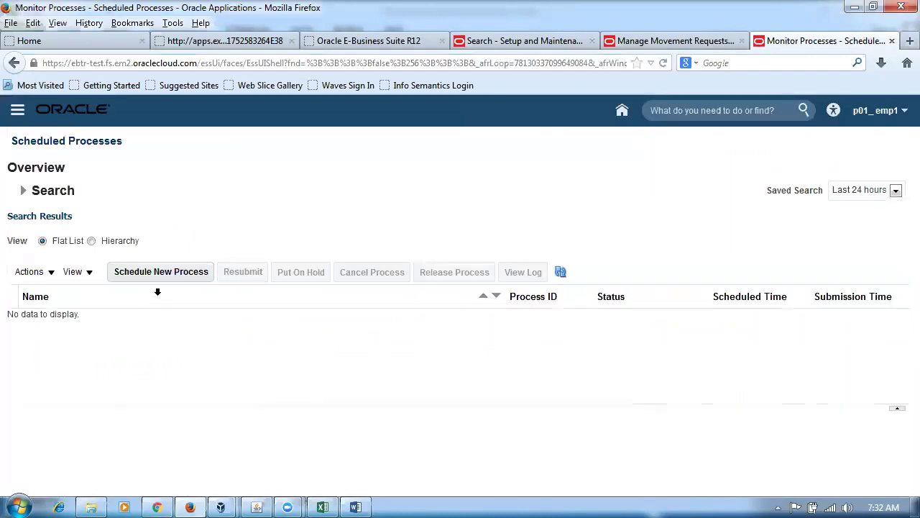
Schedule a new process, choosing Print Movement Request Pick Slip Report from the Name search.
left_click(172, 276)
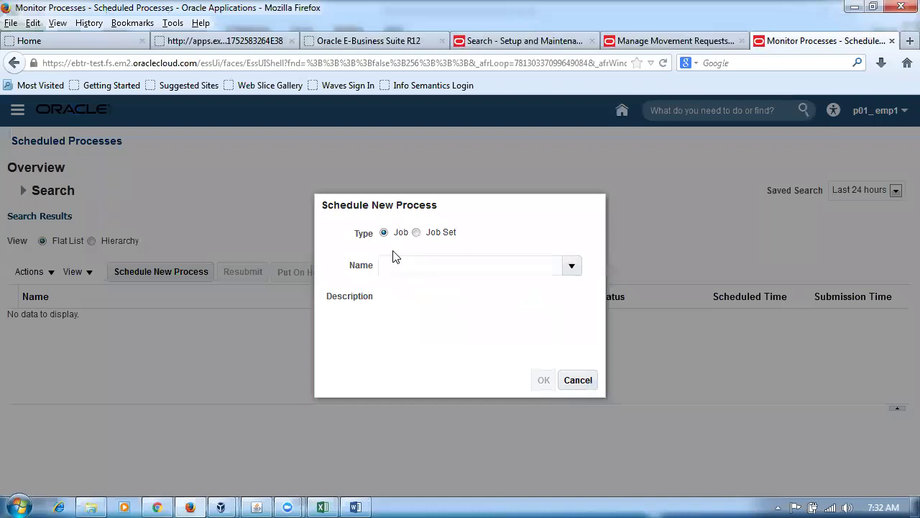
left_click(403, 266)
type("pr")
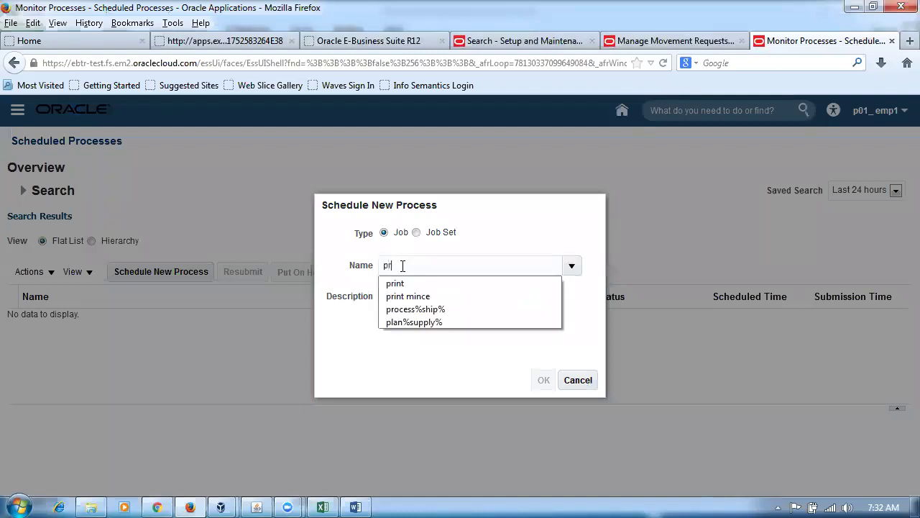
type("int moi")
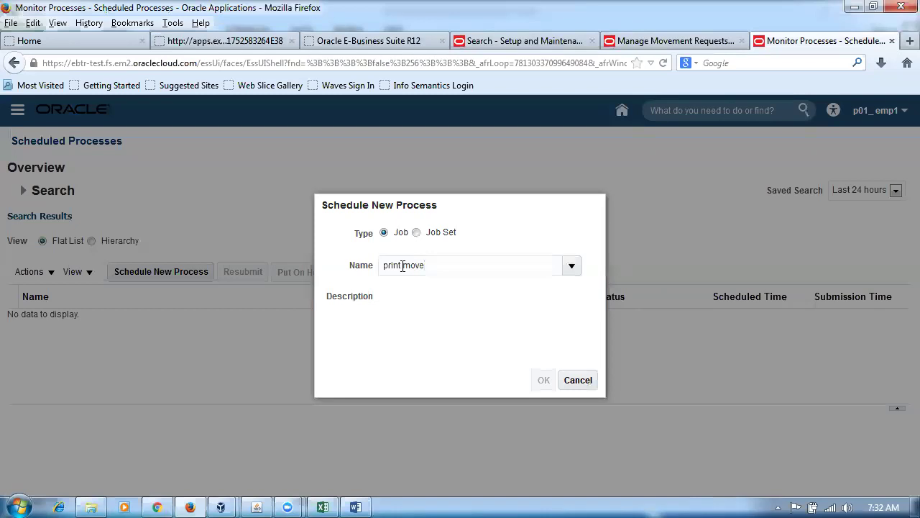
left_click(414, 319)
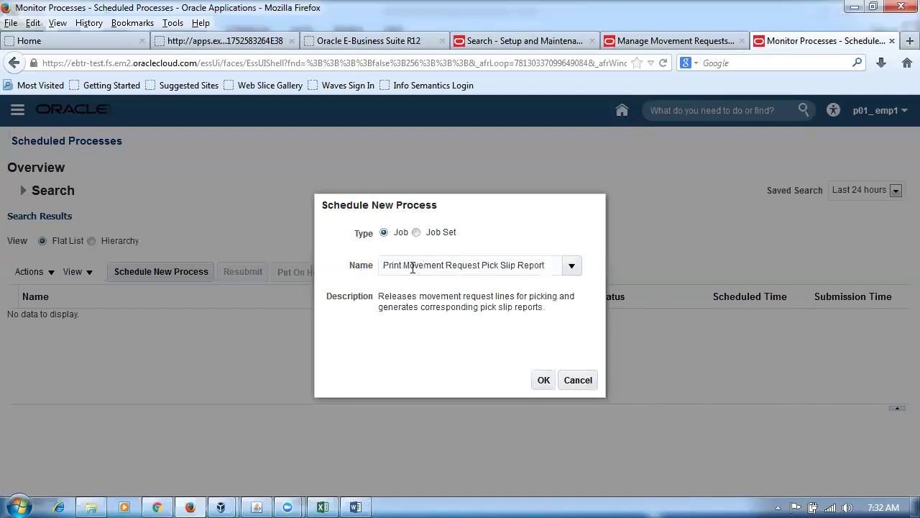
left_click_drag(386, 264, 542, 268)
left_click(544, 379)
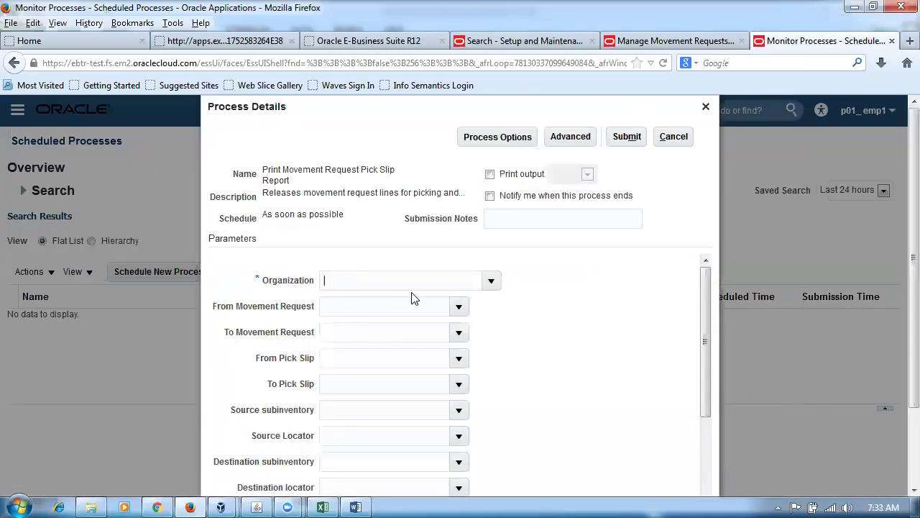
Fill the From Movement Request parameter with p01_1 and review the remaining parameters.
key("Tab")
type("p01")
key("Tab")
left_click_drag(371, 305, 316, 306)
left_click(548, 316)
left_click_drag(706, 303, 777, 458)
scroll(900, 374, "down", 2)
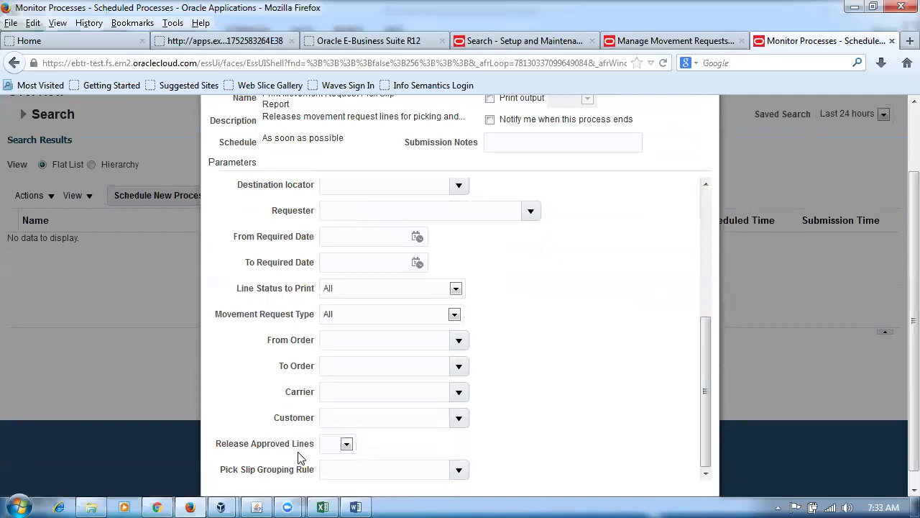
After checking the Word notes, set Release Approved Lines to Yes.
left_click(358, 506)
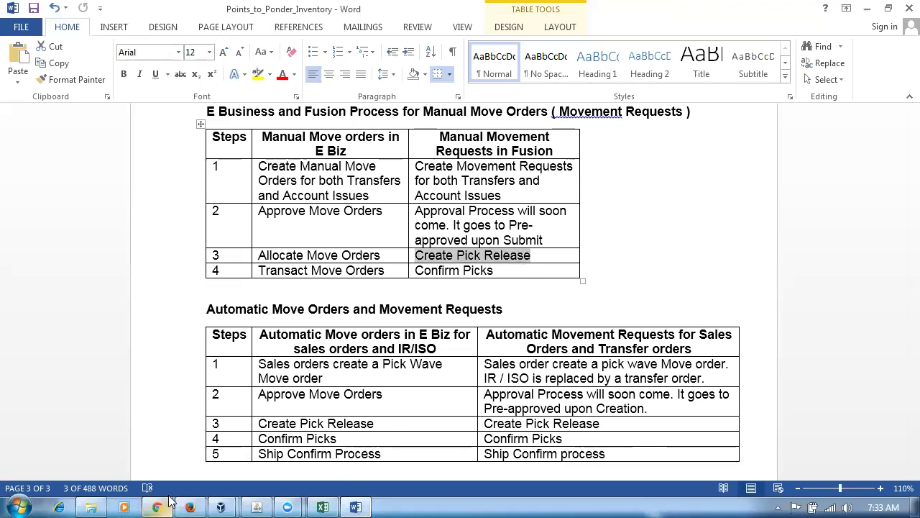
left_click(188, 506)
left_click(346, 443)
left_click(331, 479)
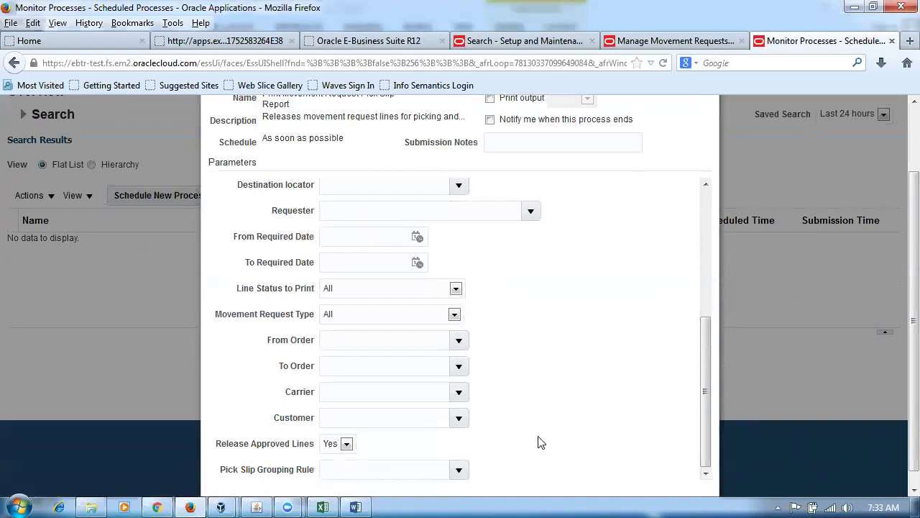
Submit the pick slip report process, acknowledge process 103228, and refresh the process list.
scroll(539, 442, "up", 3)
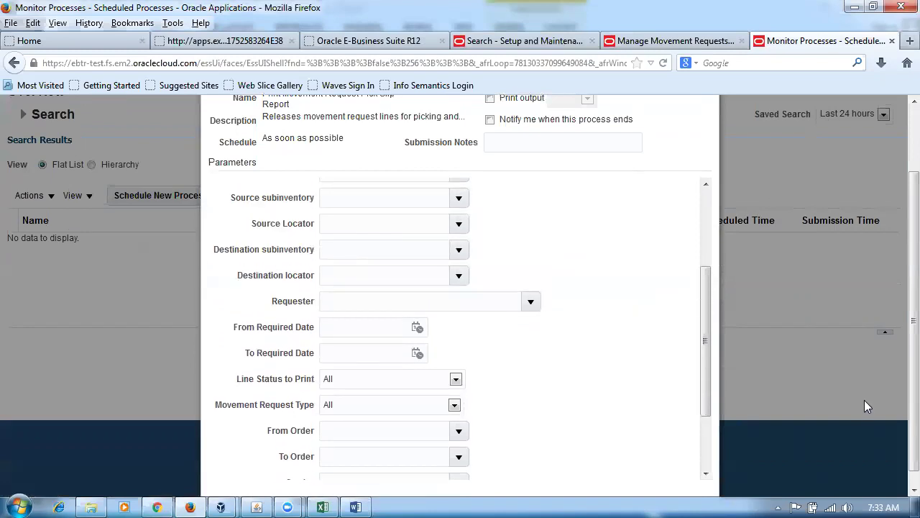
scroll(903, 440, "up", 2)
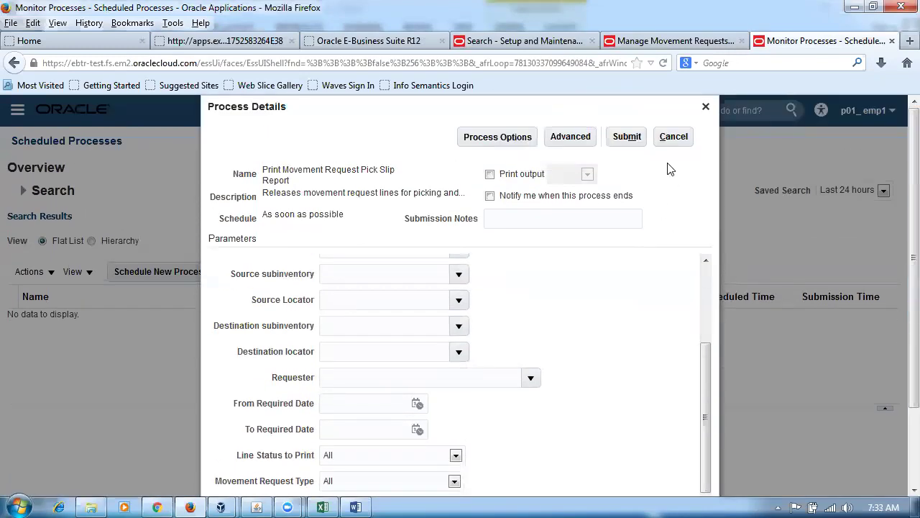
left_click(627, 137)
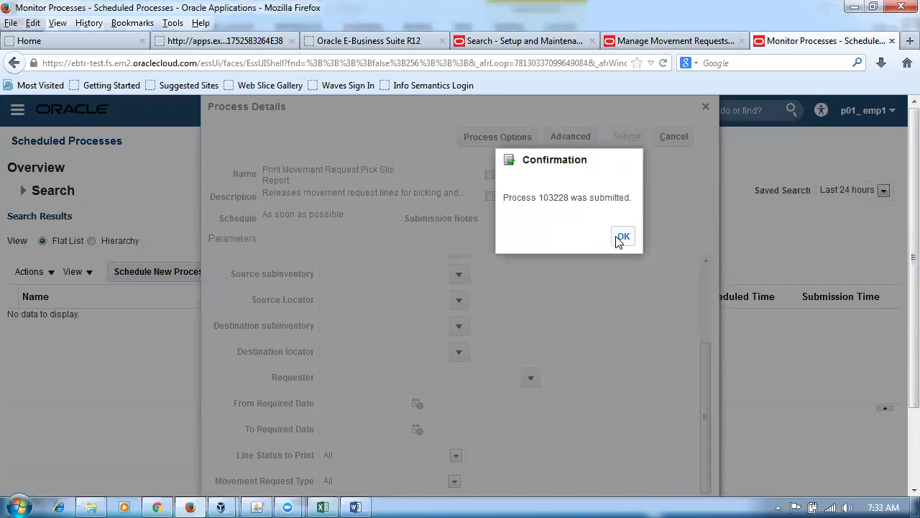
left_click(622, 237)
left_click(561, 273)
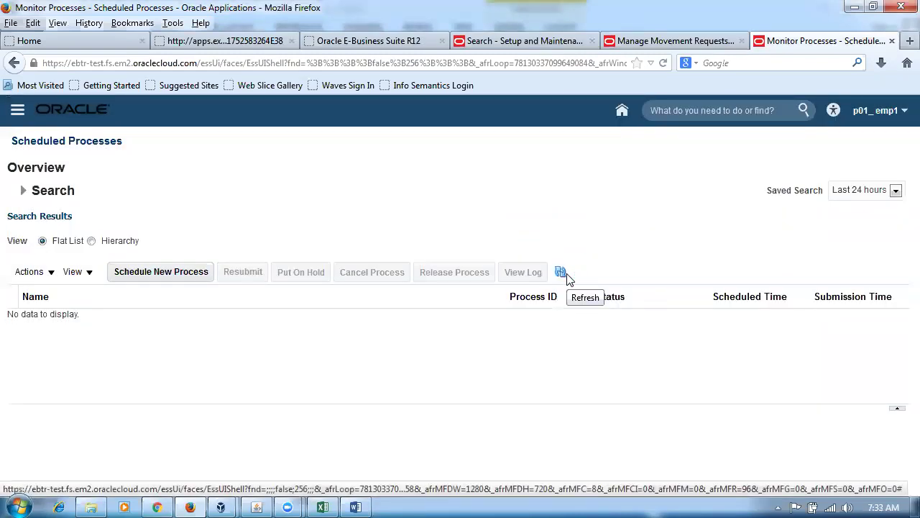
Refresh the process list until process 103228 shows Succeeded, then switch to the Fusion_Inventory folder.
left_click(562, 273)
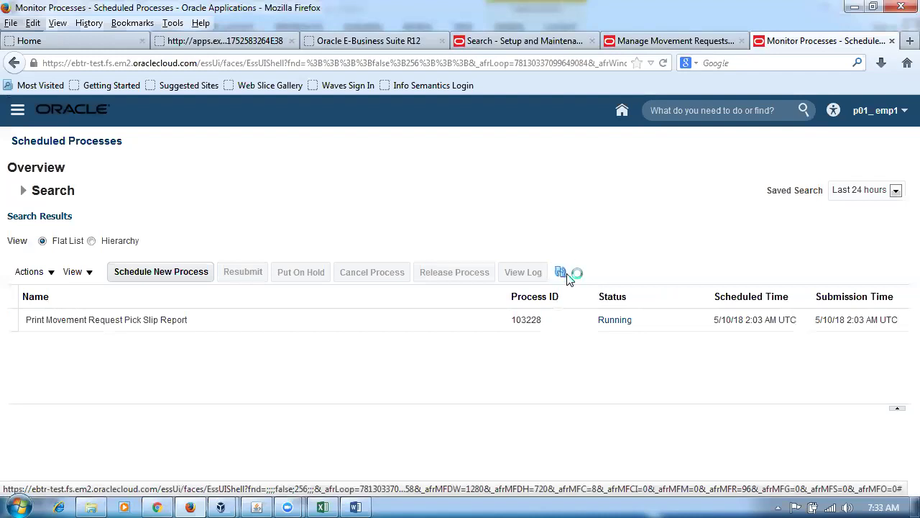
left_click(561, 273)
left_click(909, 41)
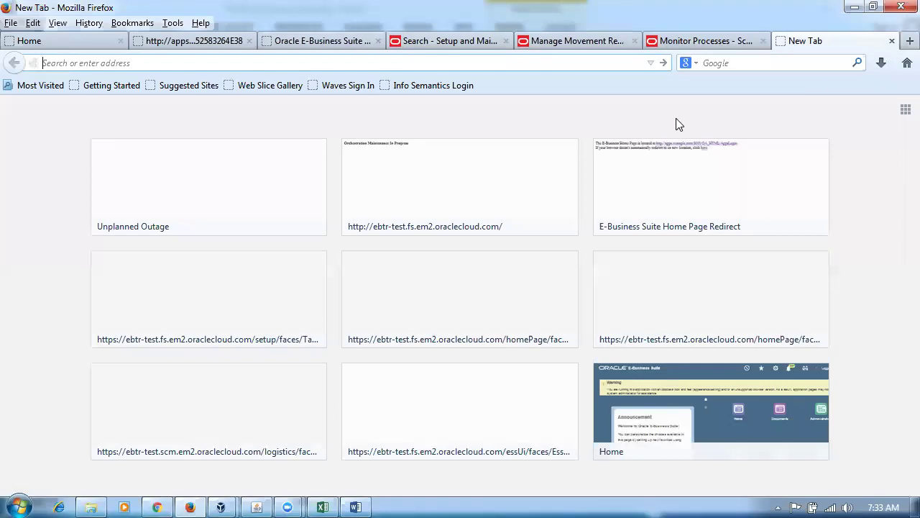
type("e")
key("Return")
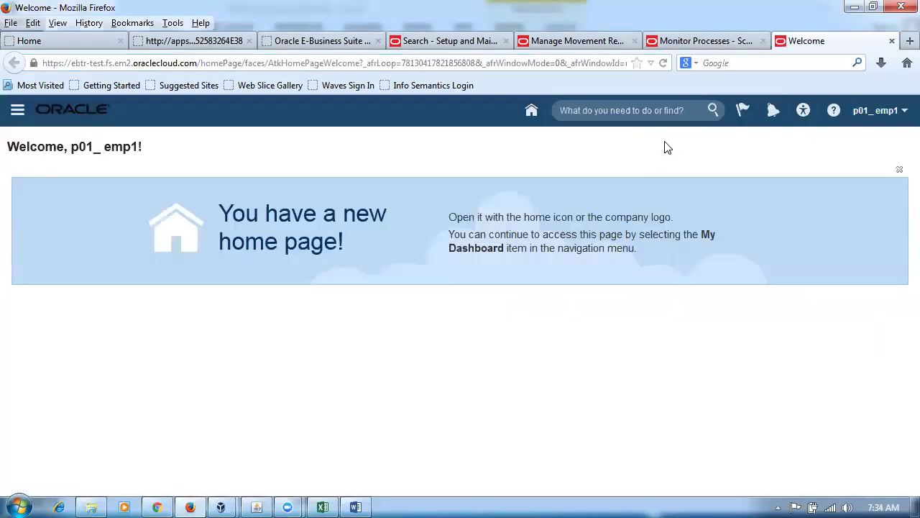
left_click(704, 41)
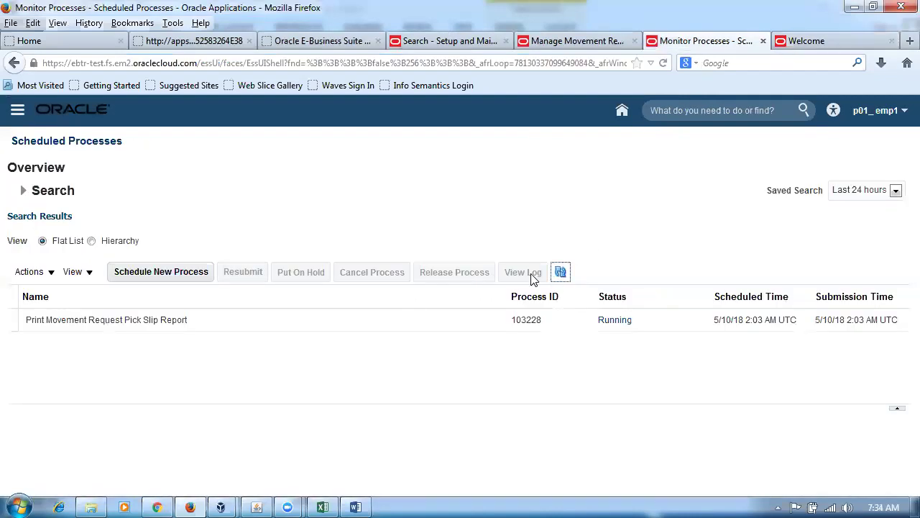
left_click(563, 272)
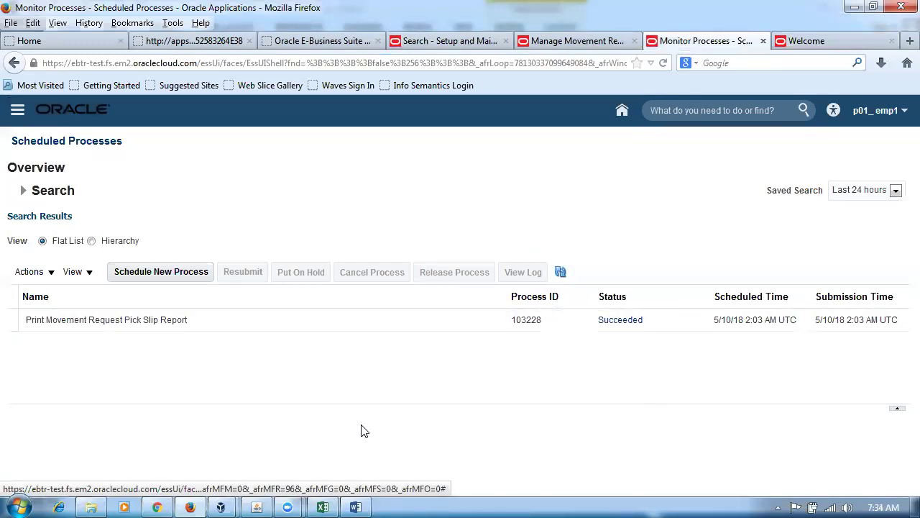
left_click(92, 507)
left_click(158, 347)
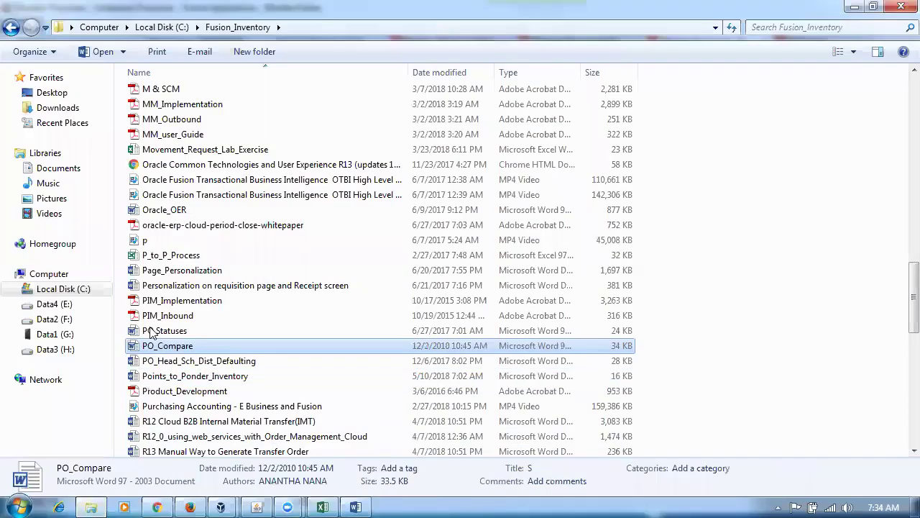
Browse E Business Documentation > Inventory > Inv_Day 2 and open the Move Order Process document.
scroll(897, 243, "up", 20)
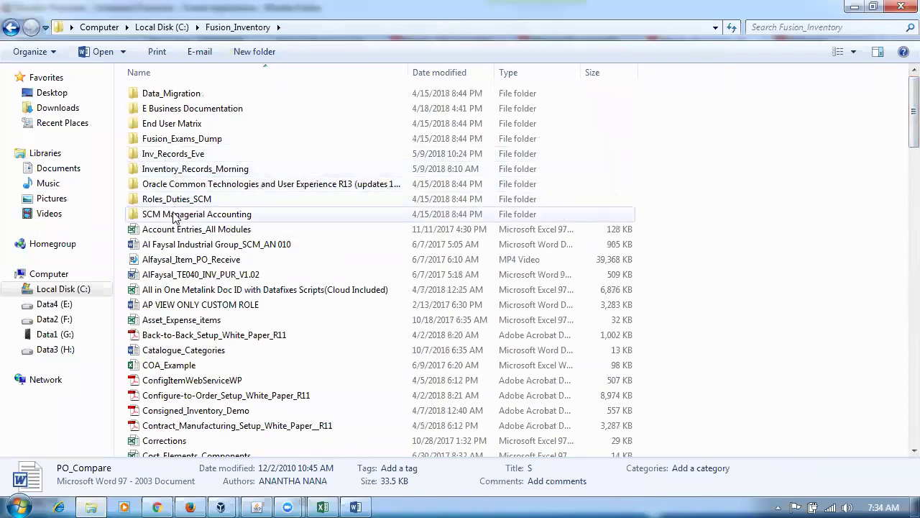
double_click(213, 114)
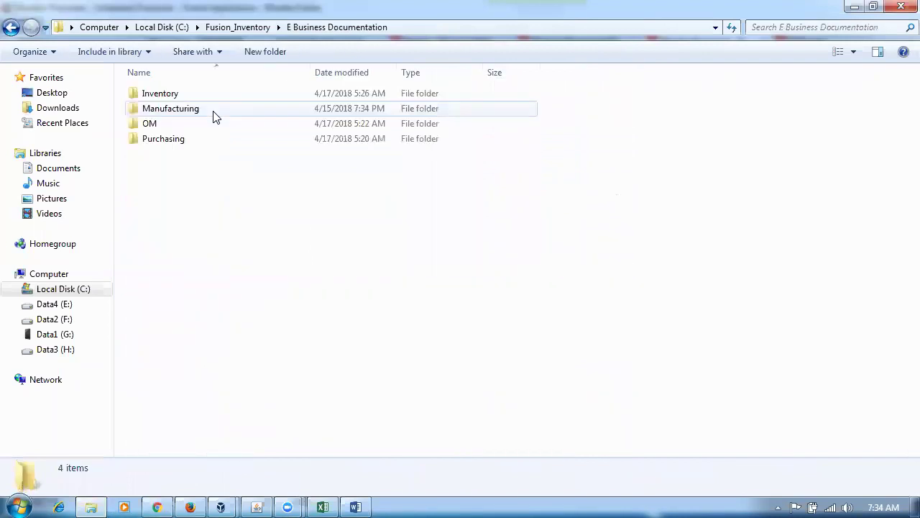
left_click(181, 96)
double_click(181, 98)
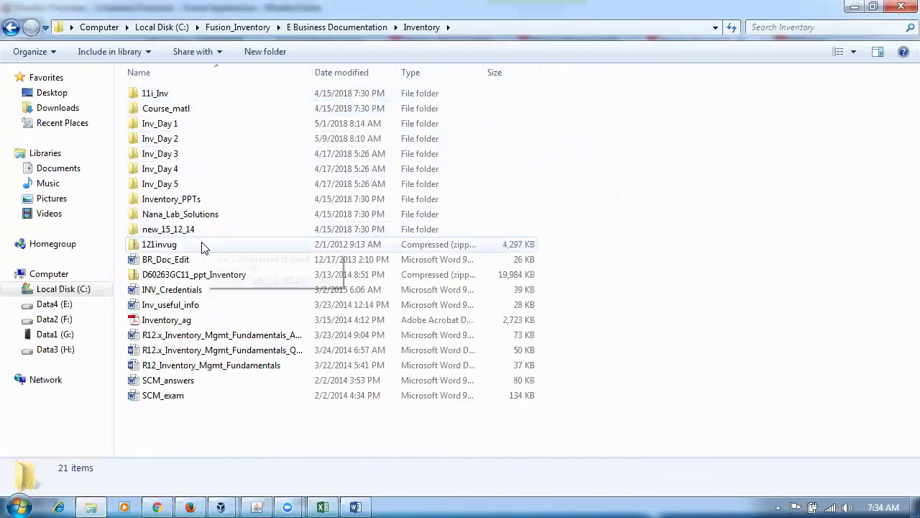
left_click(173, 126)
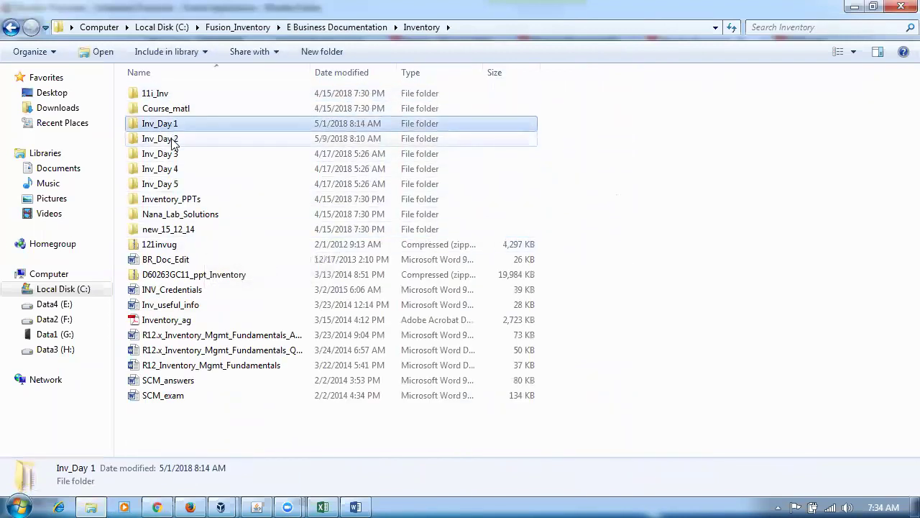
double_click(175, 138)
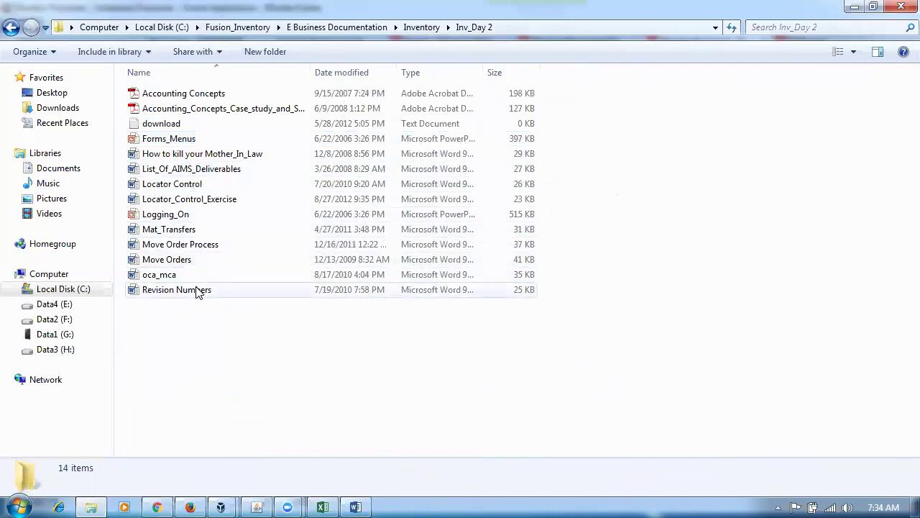
double_click(205, 244)
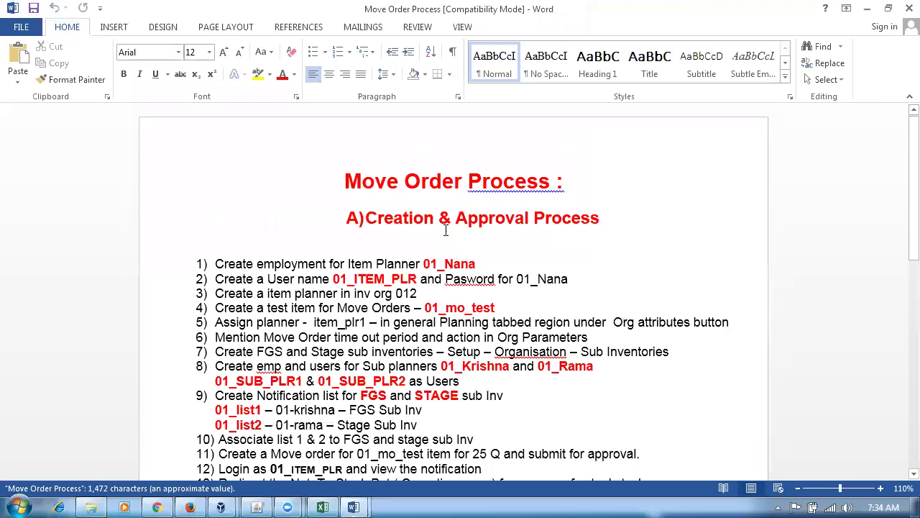
Highlight Allocation, Transaction and Process in the section B heading, then return to Firefox.
triple_click(398, 209)
left_click(497, 337)
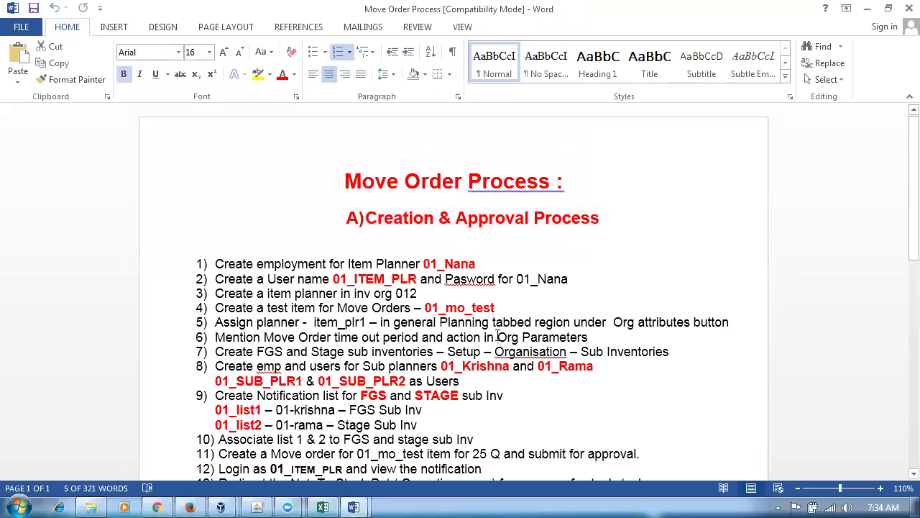
scroll(503, 339, "down", 2)
scroll(503, 339, "down", 5)
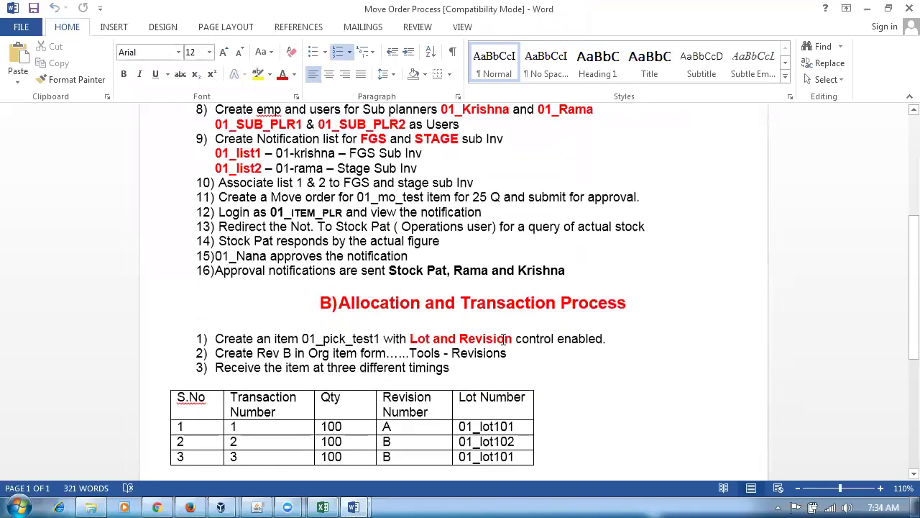
left_click_drag(350, 301, 400, 304)
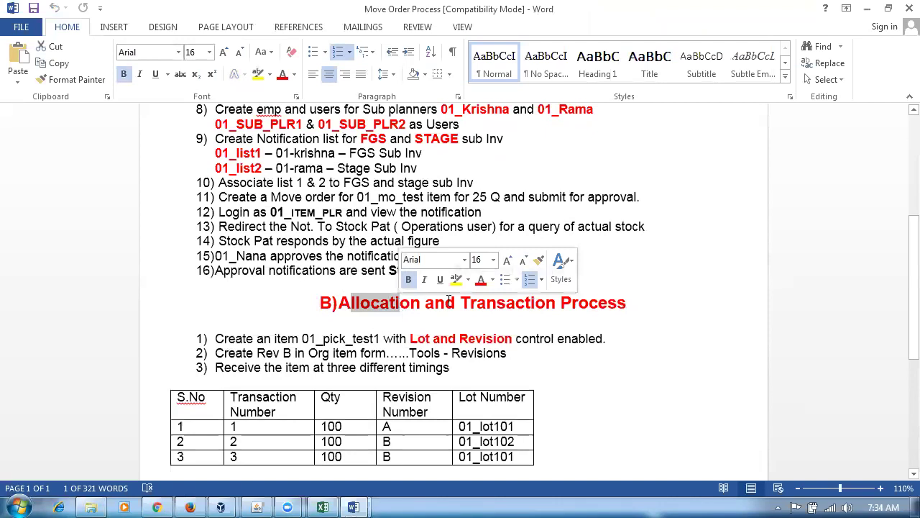
left_click_drag(472, 301, 517, 303)
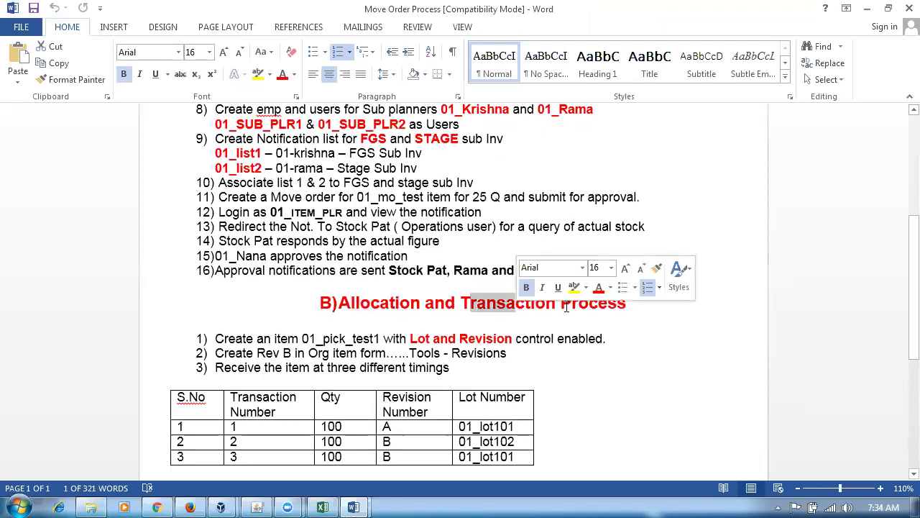
left_click(572, 305)
left_click_drag(573, 305, 608, 300)
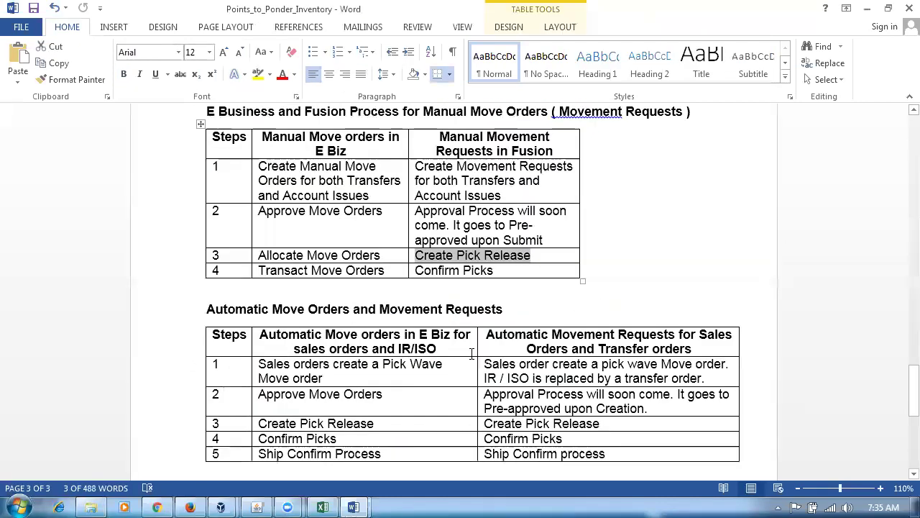
key("alt+Tab")
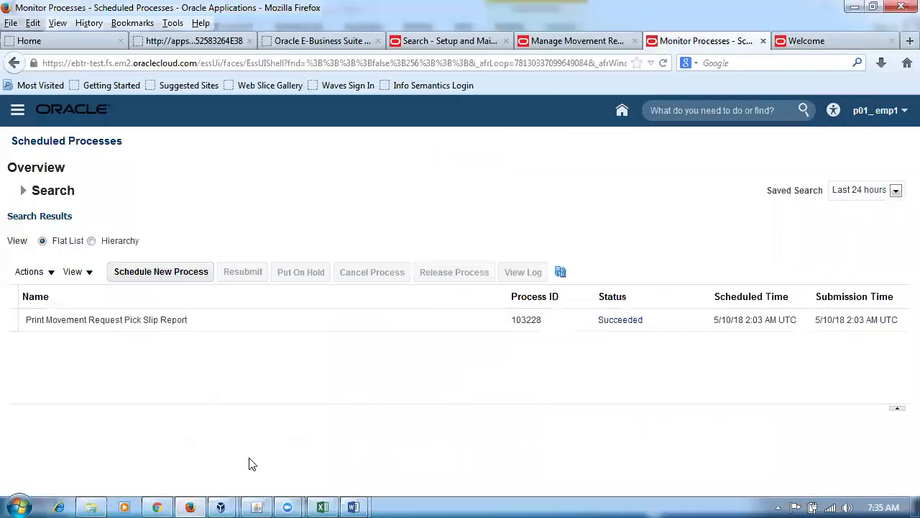
Select the pick slip report process and open its report output.
left_click(231, 319)
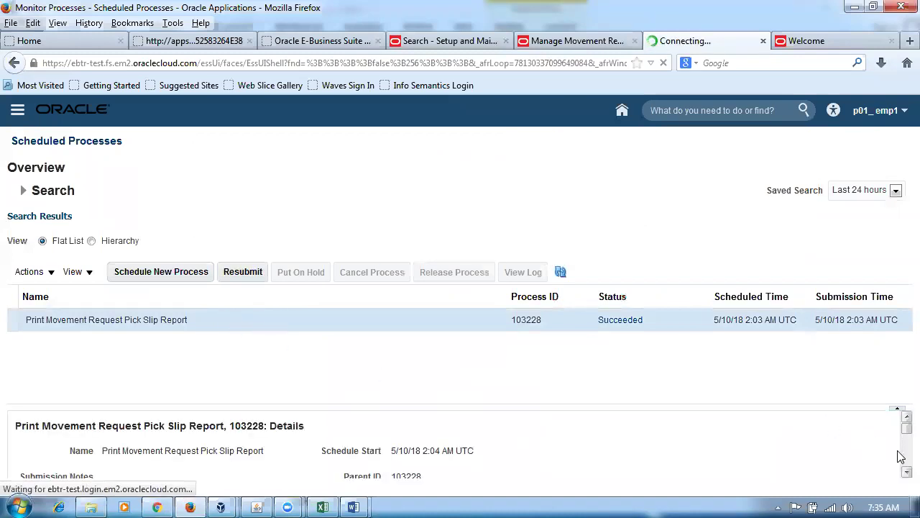
left_click(905, 472)
scroll(905, 472, "down", 10)
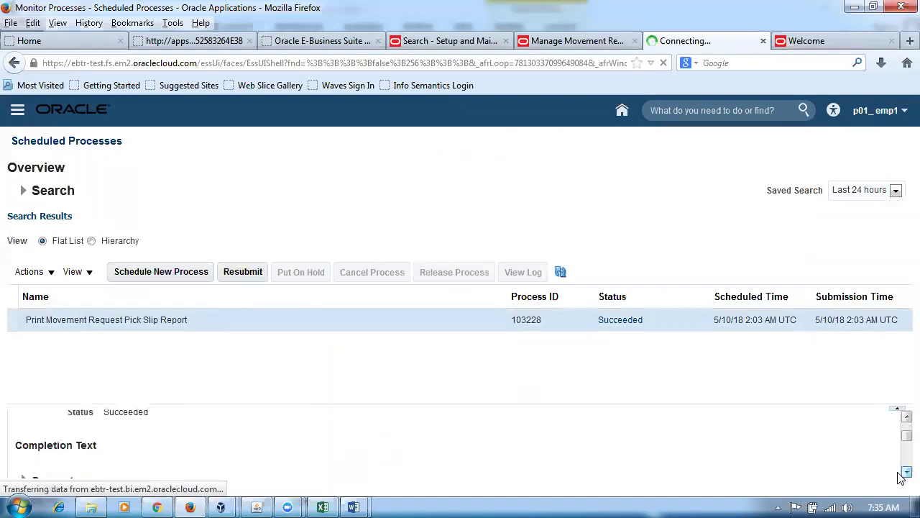
scroll(901, 477, "down", 5)
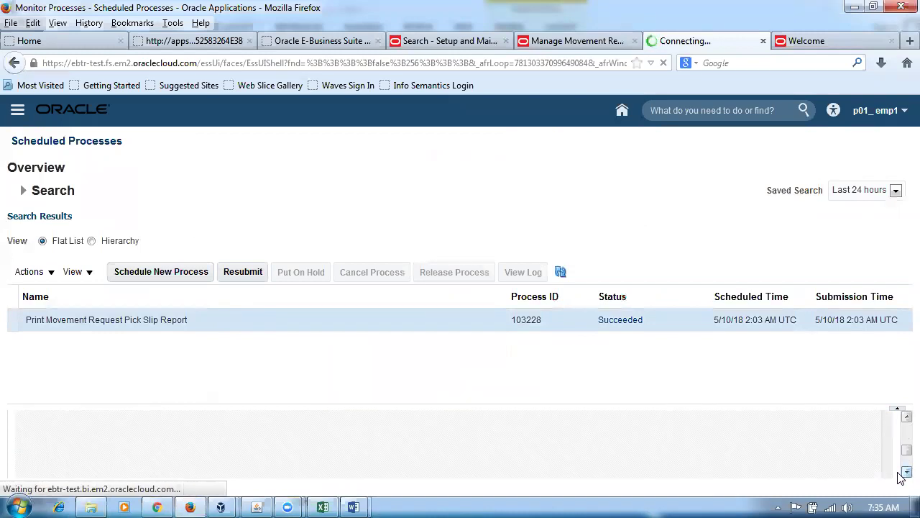
left_click(907, 416)
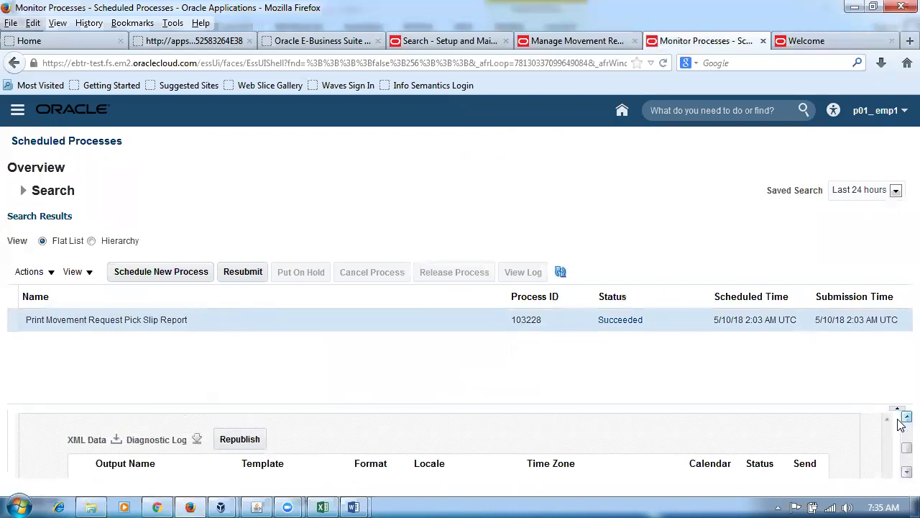
left_click(240, 439)
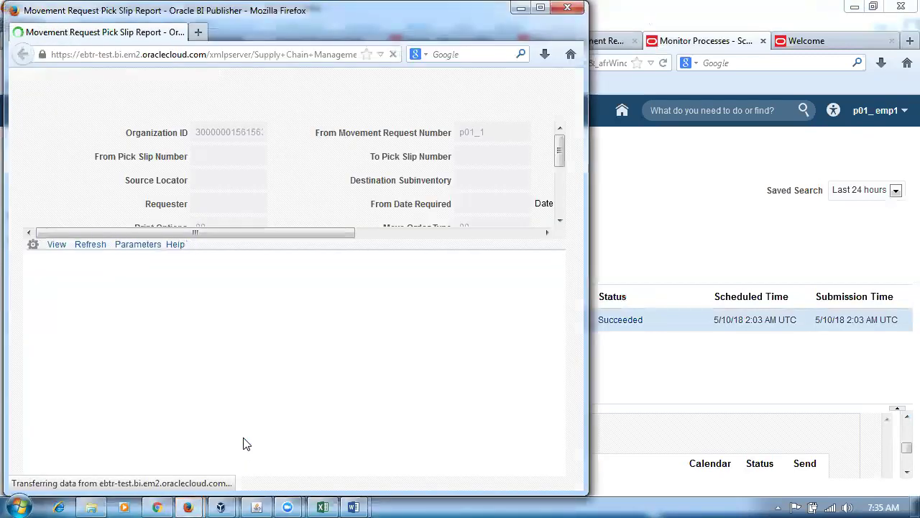
Export the report as PDF and open the downloaded Pick Slip Report(9).pdf.
left_click(530, 253)
mouse_move(527, 268)
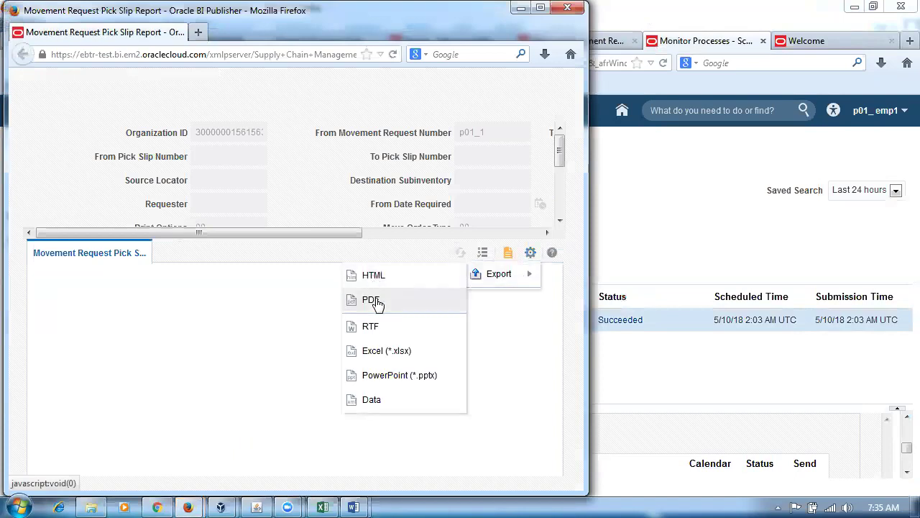
left_click(375, 300)
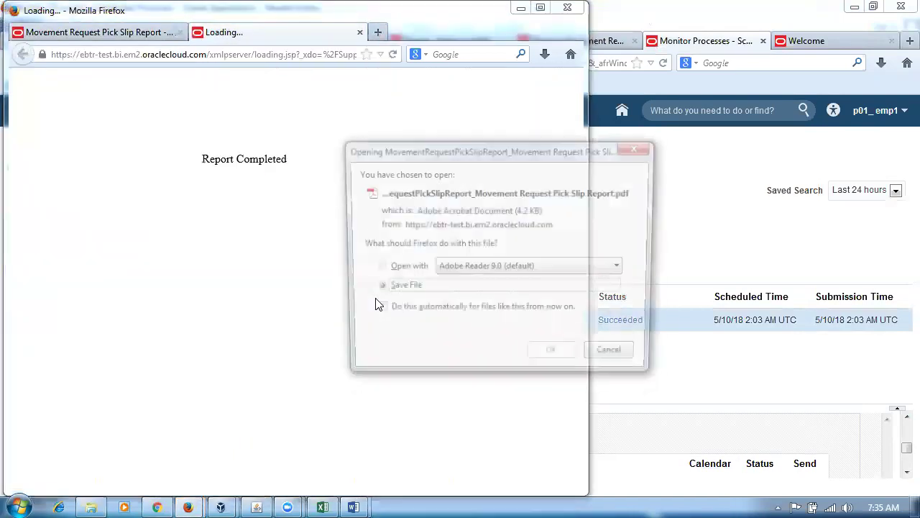
left_click(553, 358)
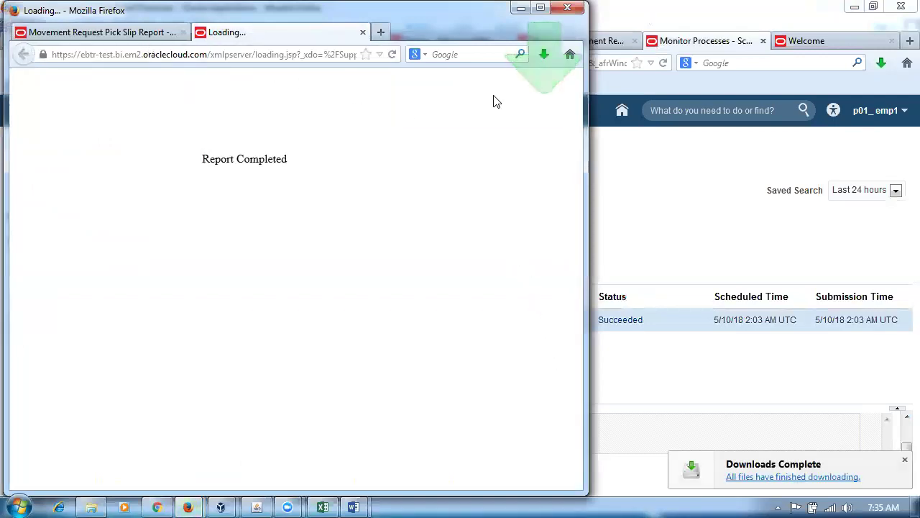
left_click(545, 58)
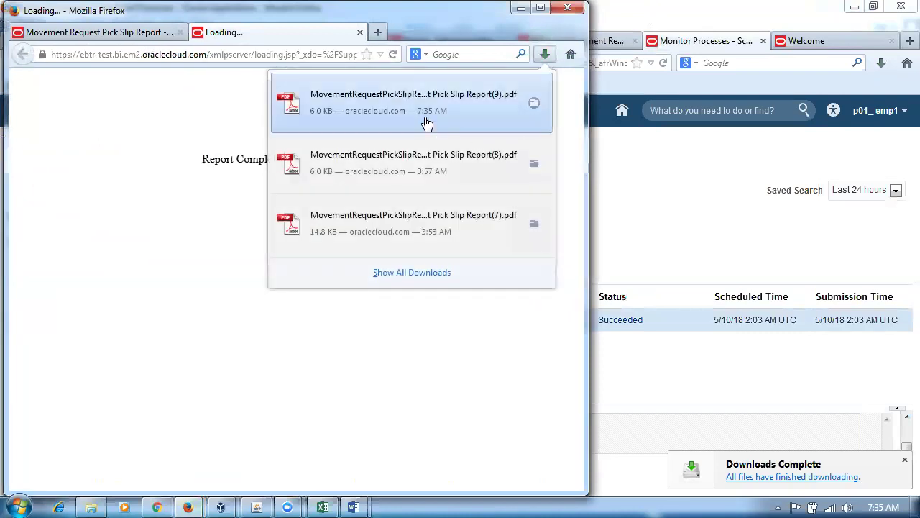
left_click(426, 118)
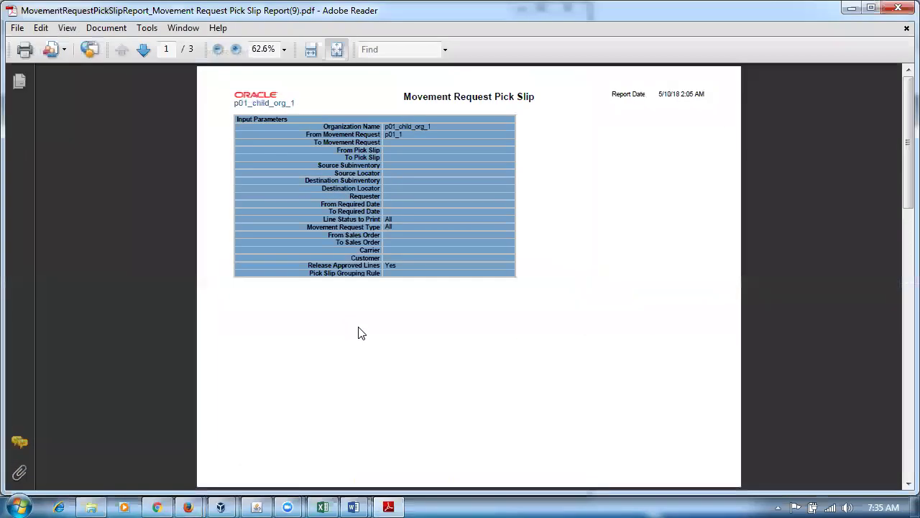
Fit the PDF to page width and scroll to the pick slip table on page 2.
key("ctrl+2")
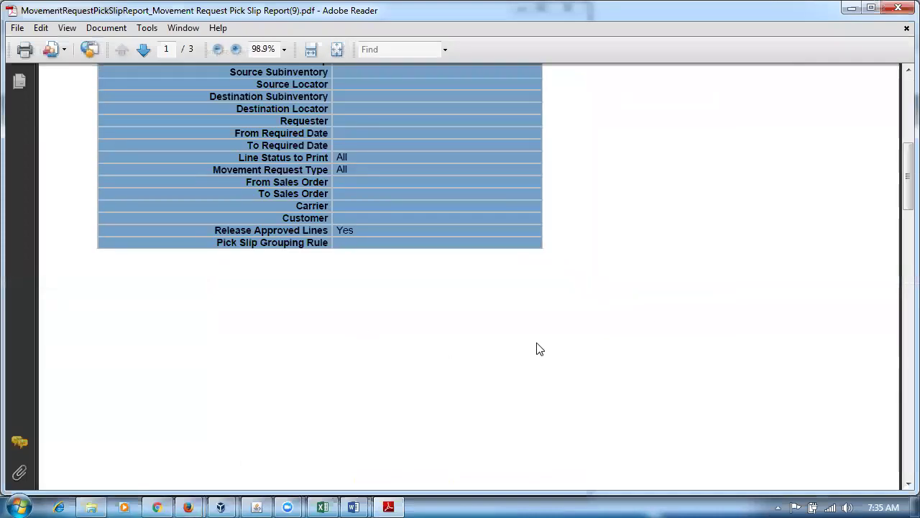
scroll(539, 348, "up", 3)
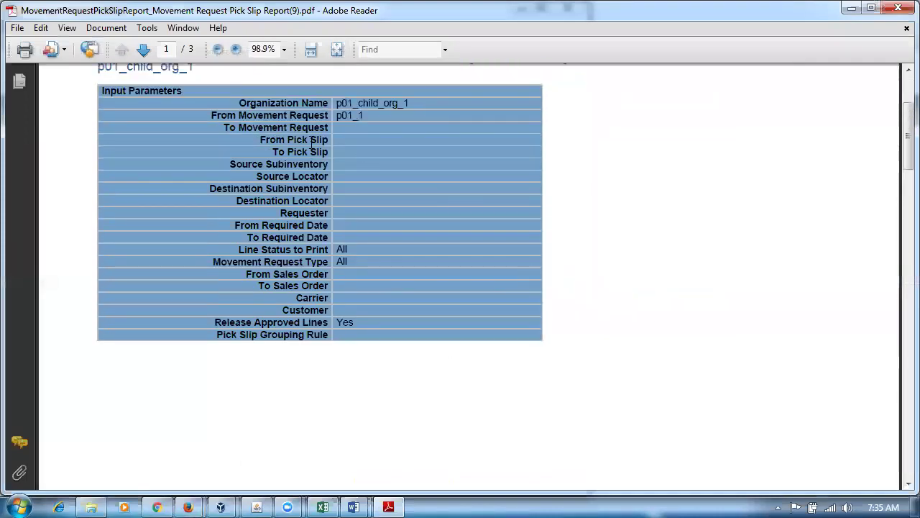
scroll(471, 291, "down", 6)
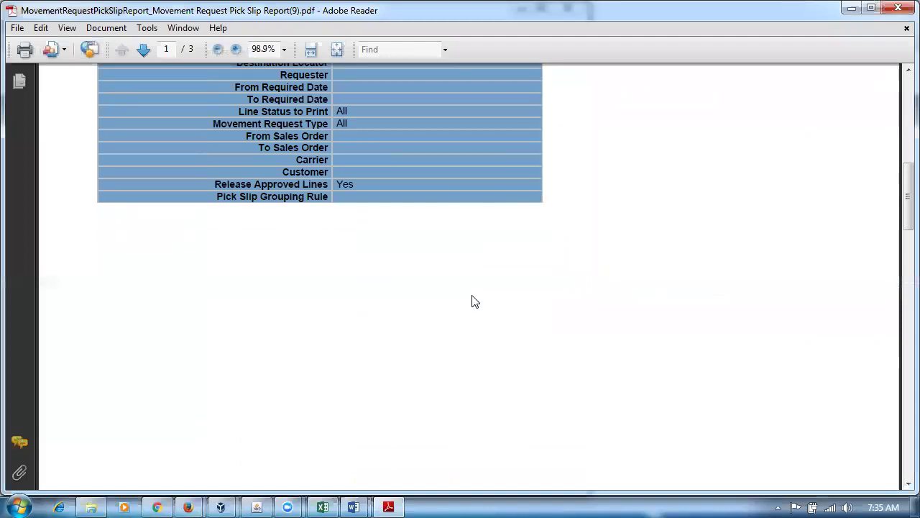
scroll(473, 302, "down", 2)
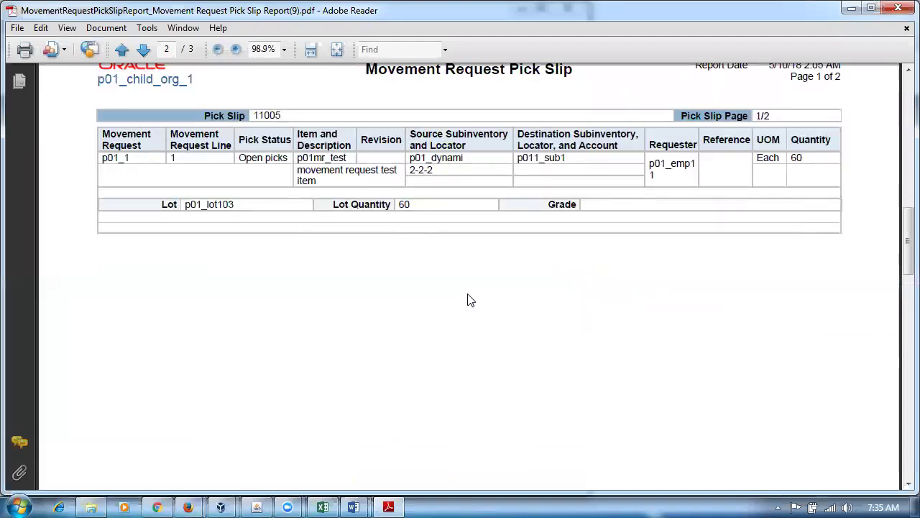
mouse_move(431, 160)
left_mouse_down()
mouse_move(394, 173)
mouse_move(429, 168)
left_mouse_up()
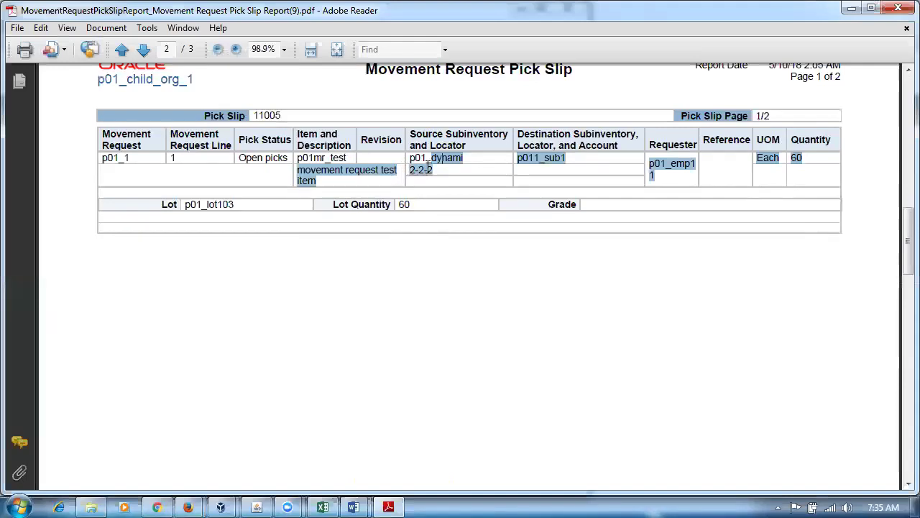
left_click(779, 184)
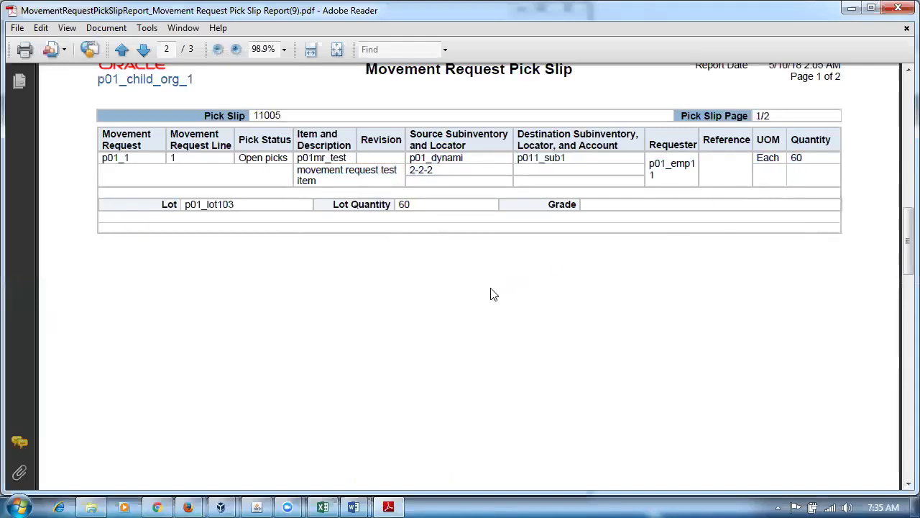
Highlight Open picks status, locator 2-2-2, lot p01_lot103 and the quantity details.
left_click_drag(253, 159, 263, 160)
left_click(250, 162)
left_click_drag(250, 162, 278, 164)
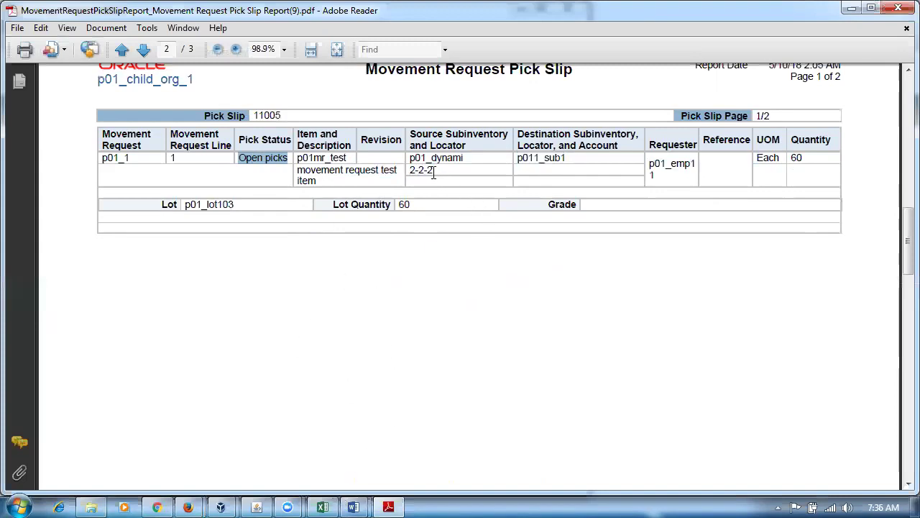
left_click_drag(434, 171, 410, 180)
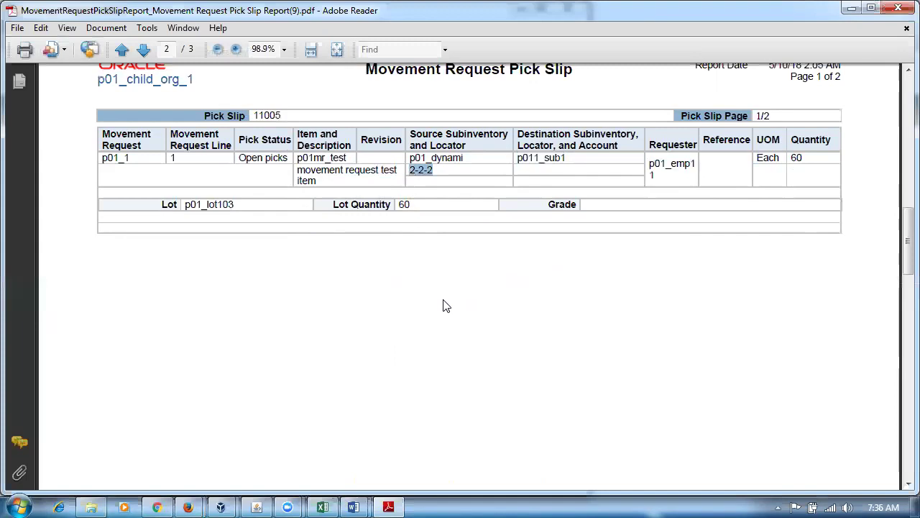
left_click_drag(244, 203, 191, 211)
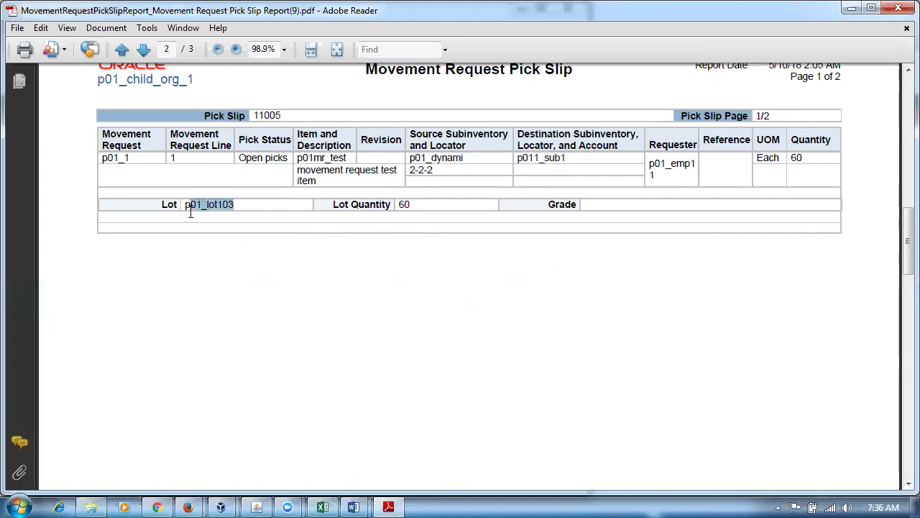
left_click_drag(462, 164, 431, 173)
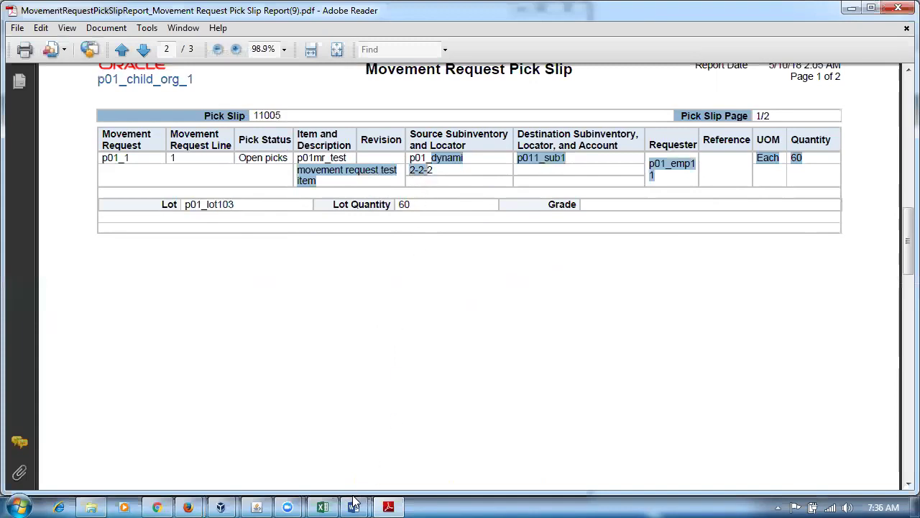
mouse_move(353, 504)
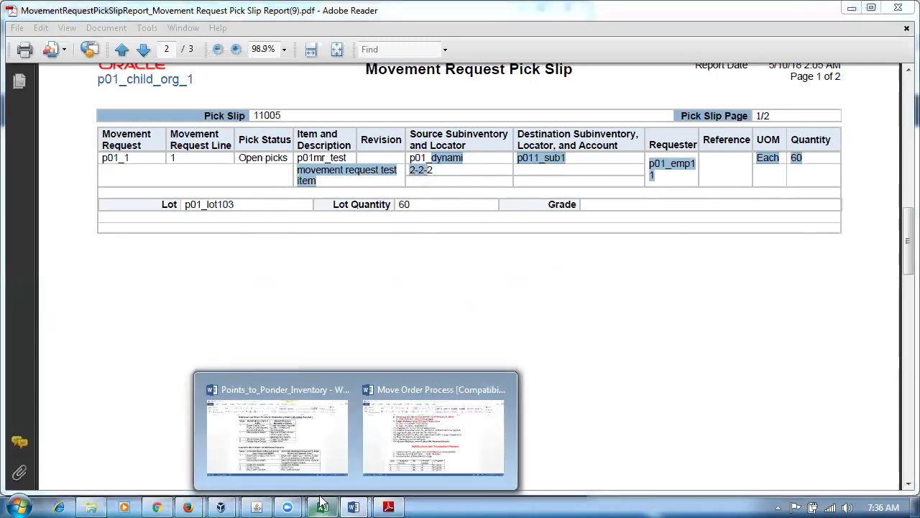
left_click(322, 505)
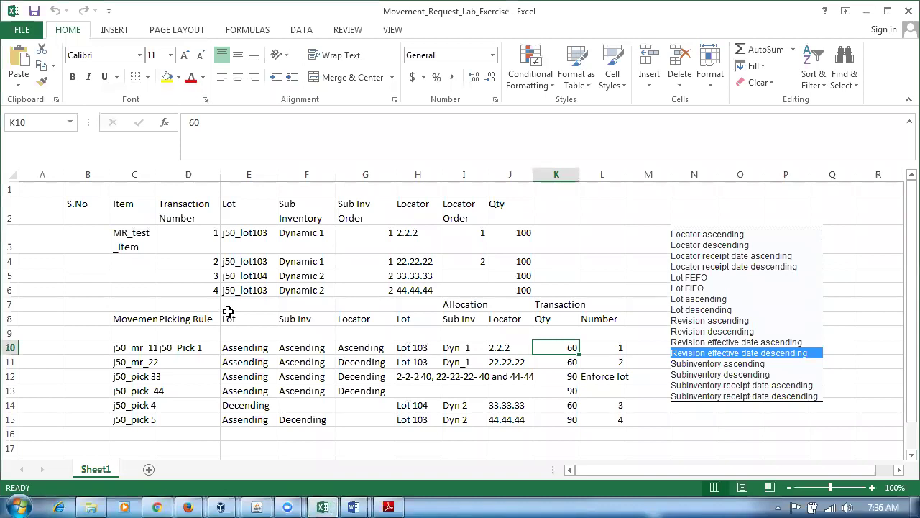
left_click(250, 348)
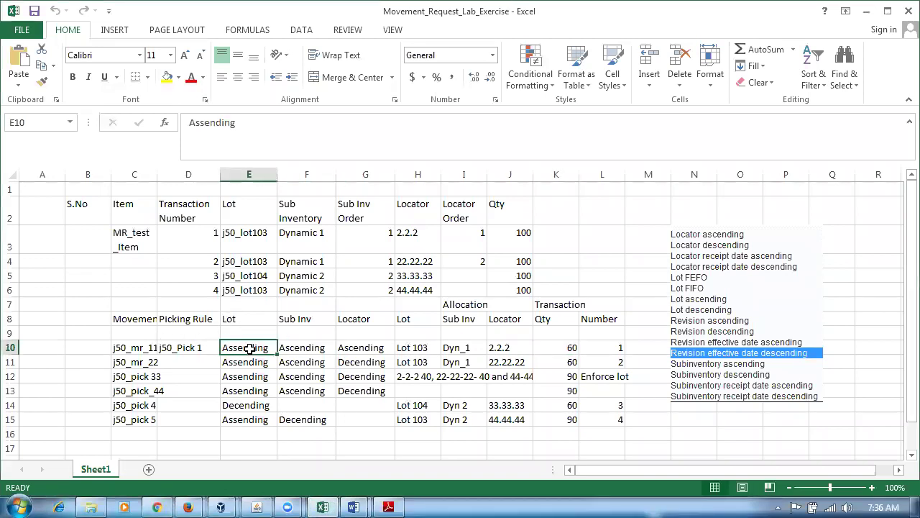
left_click_drag(258, 237, 260, 263)
left_click(258, 276)
left_click(252, 348)
left_click_drag(200, 241, 200, 289)
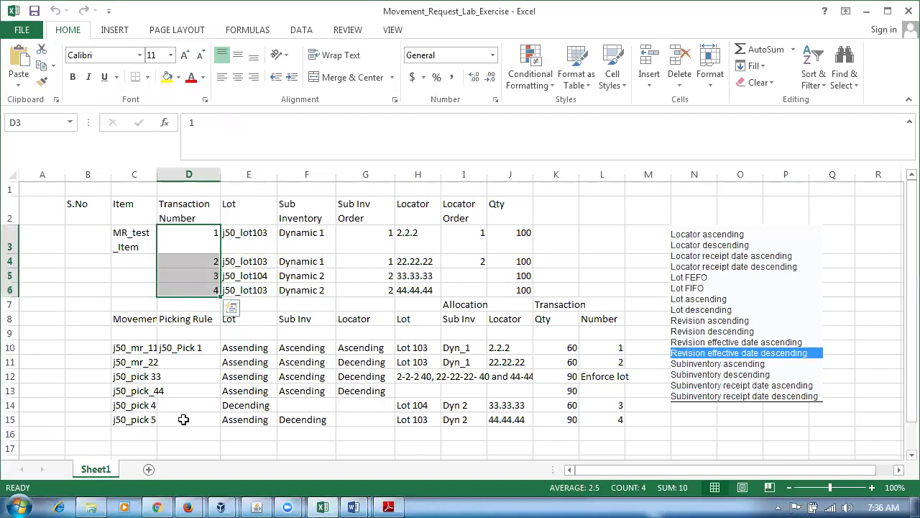
left_click(239, 349)
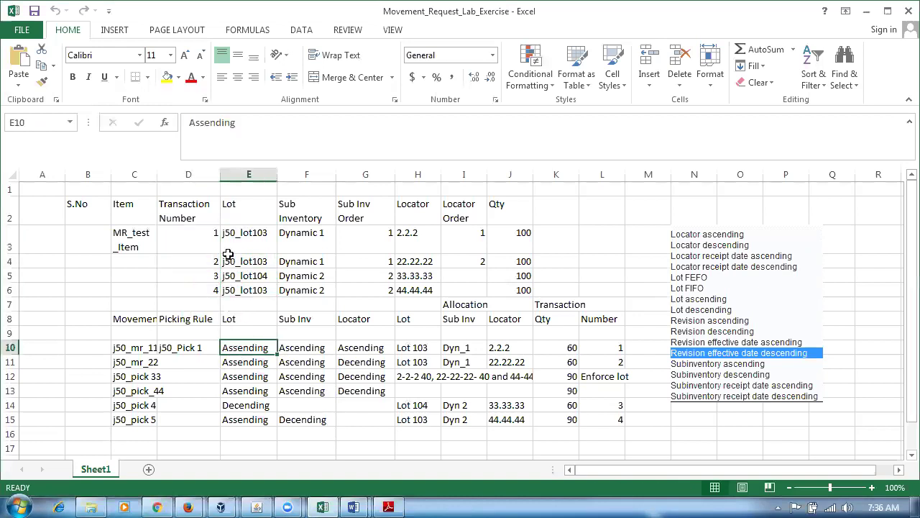
left_click_drag(200, 237, 185, 292)
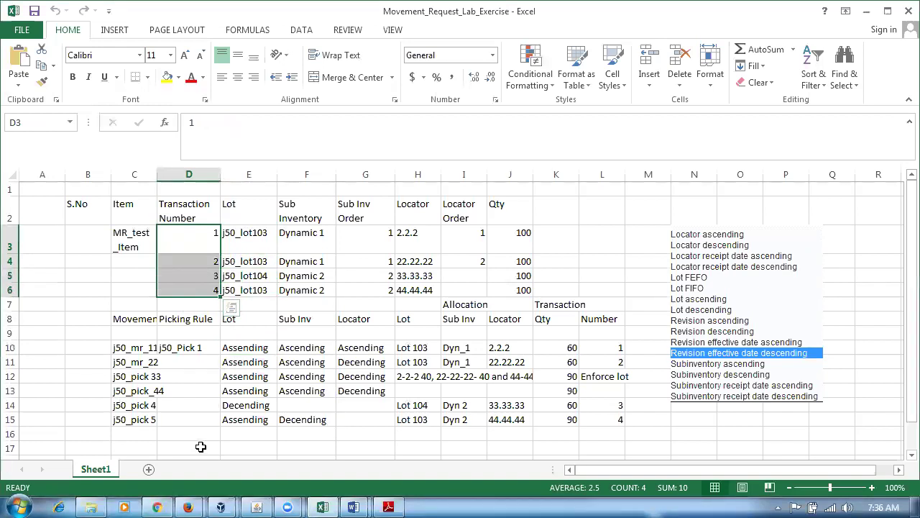
left_click(202, 444)
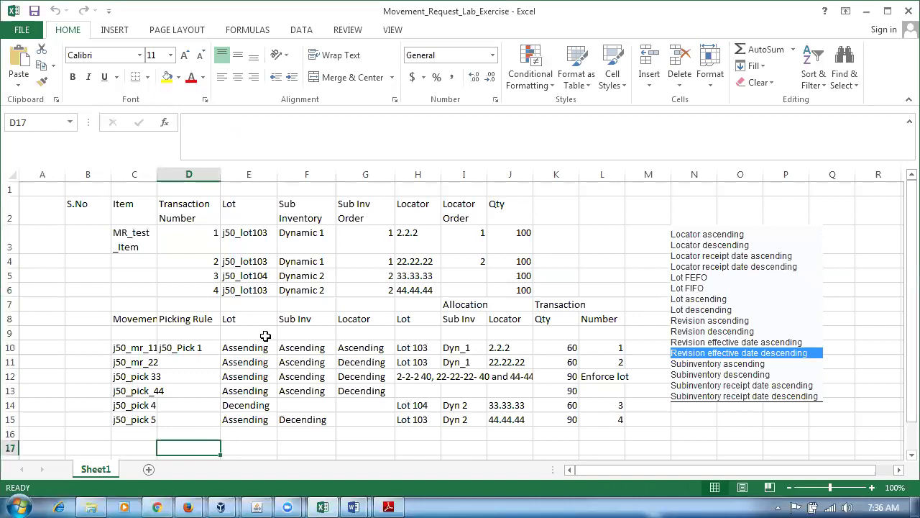
left_click(243, 346)
left_click_drag(209, 241, 209, 290)
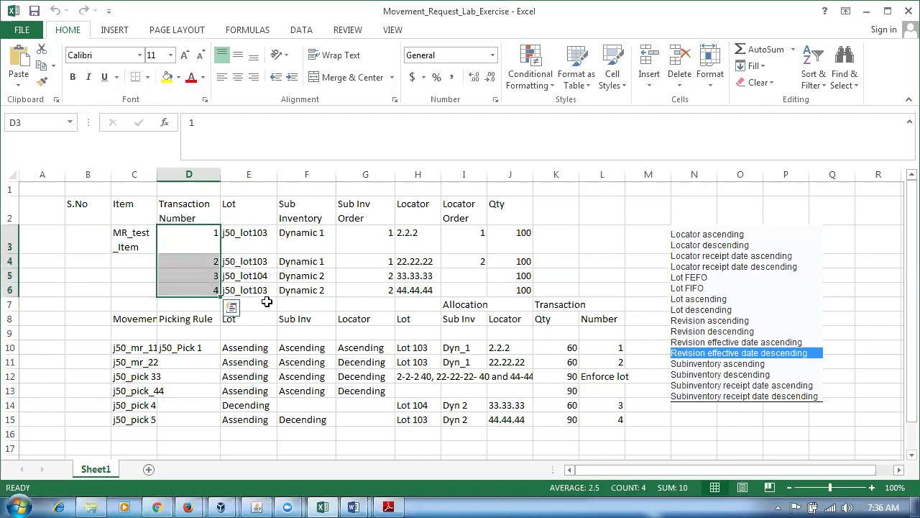
left_click(310, 321)
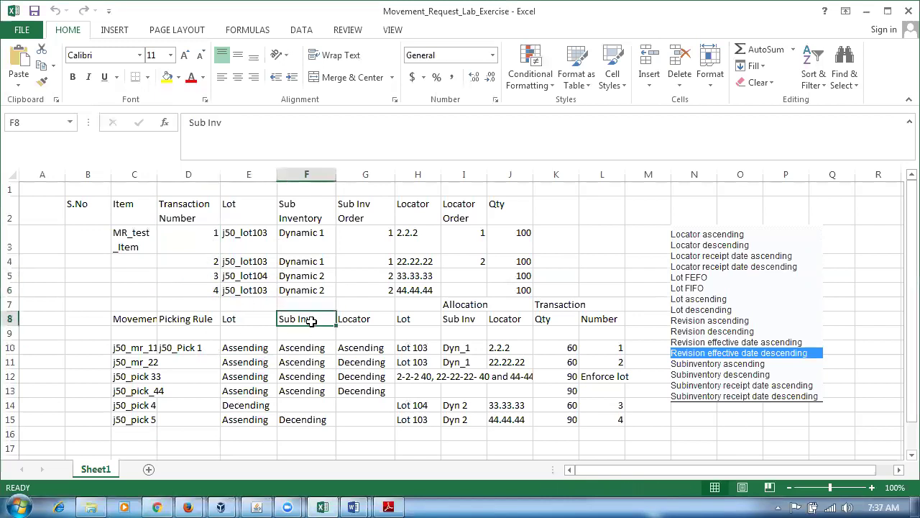
left_click(310, 350)
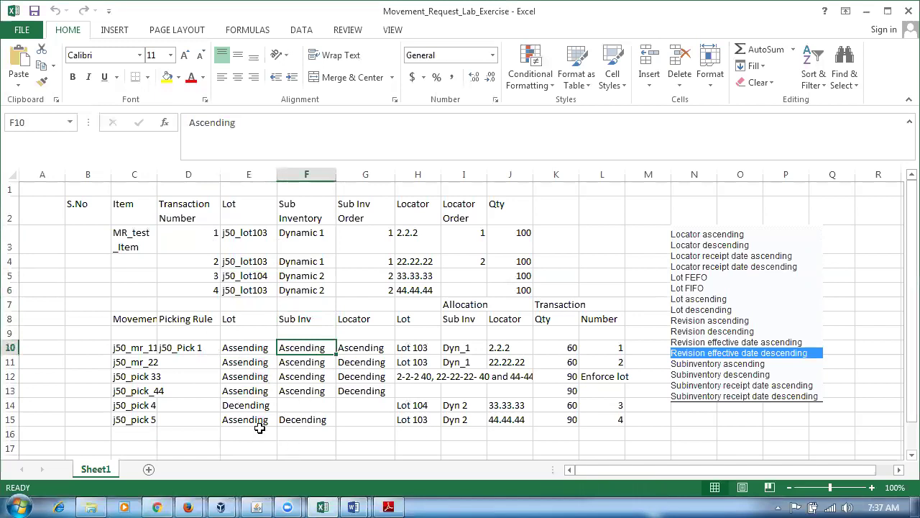
left_click(245, 244)
left_click(244, 264)
left_click(244, 291)
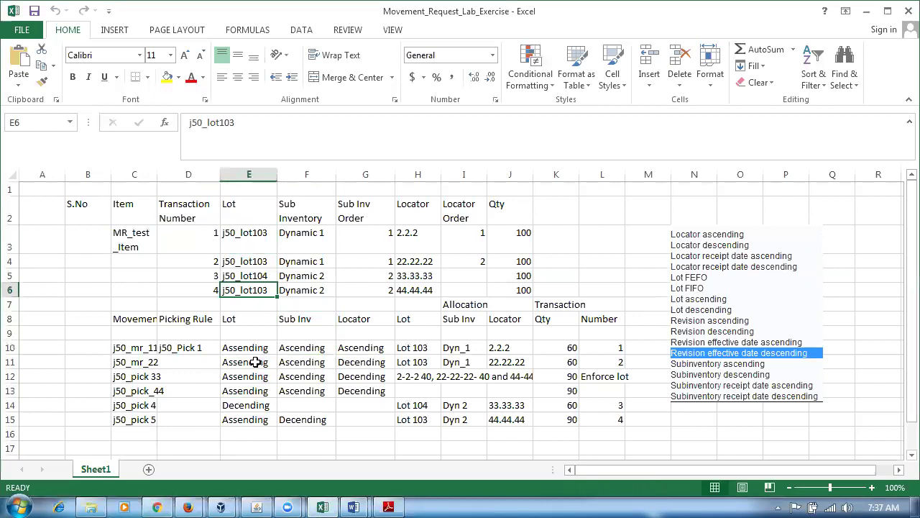
left_click(312, 350)
left_click(377, 242)
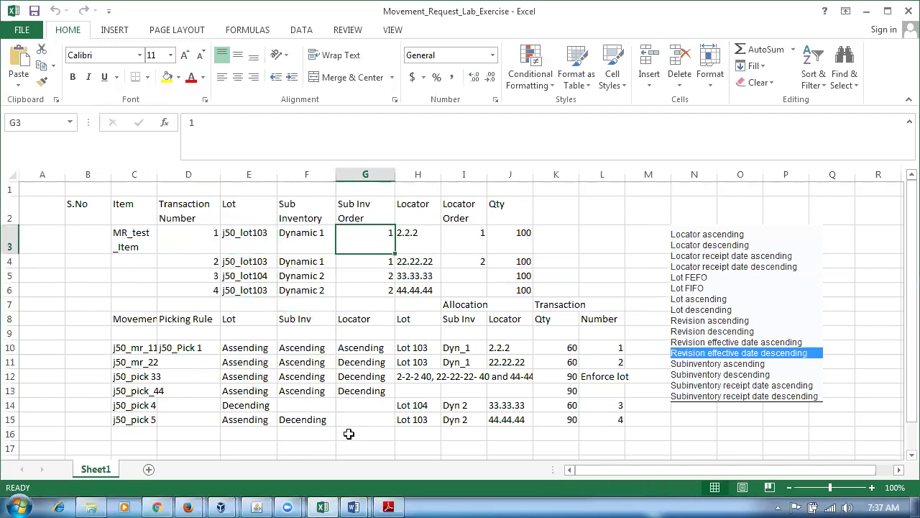
left_click(255, 350)
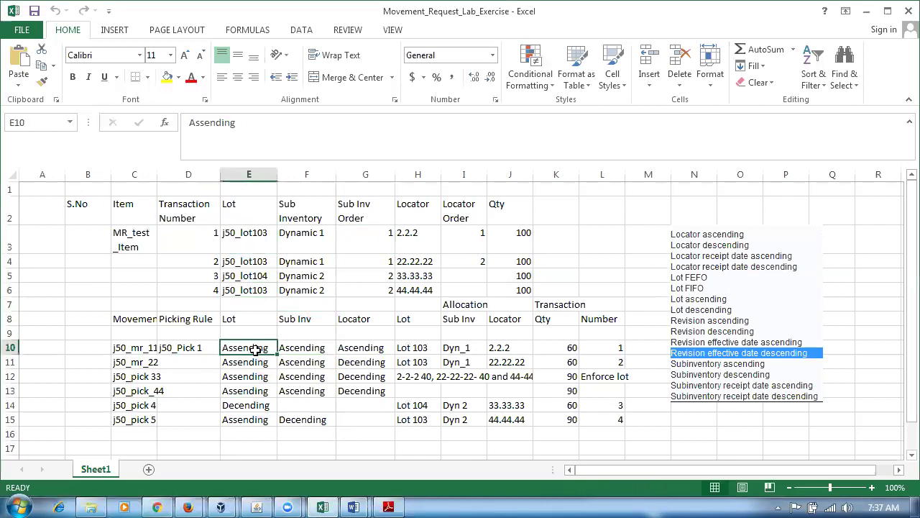
left_click(207, 236)
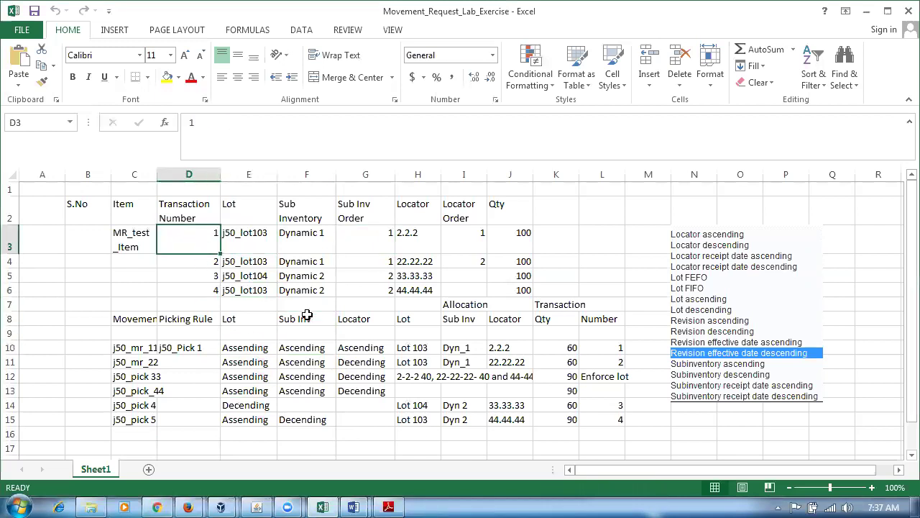
left_click(311, 350)
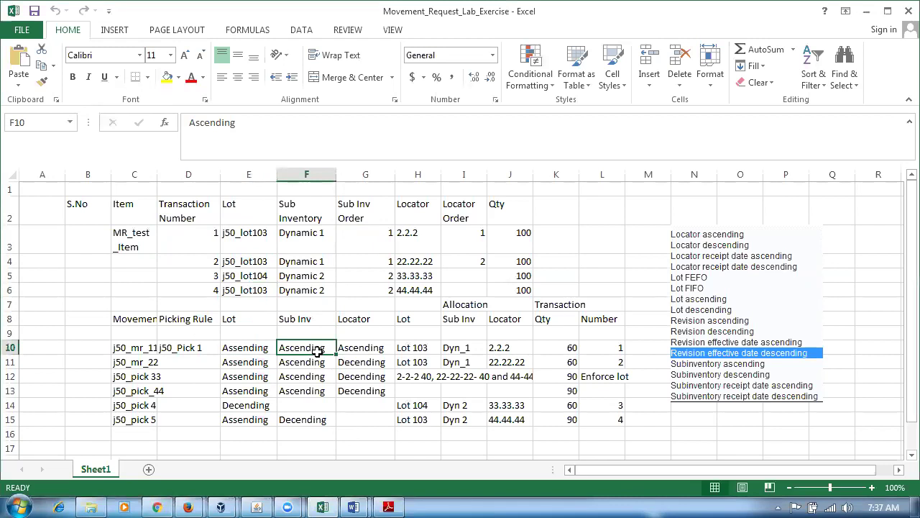
left_click(194, 231)
left_click(191, 263)
left_click(193, 294)
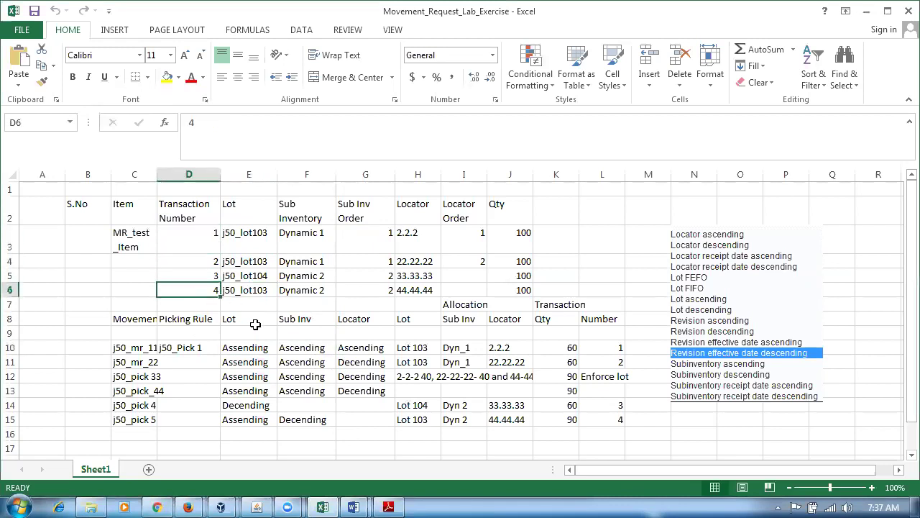
left_click(299, 351)
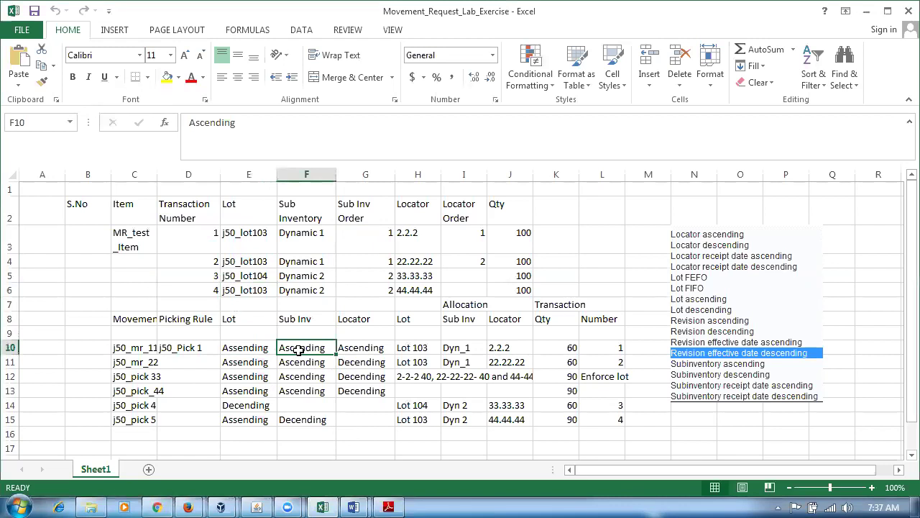
left_click_drag(189, 240, 188, 263)
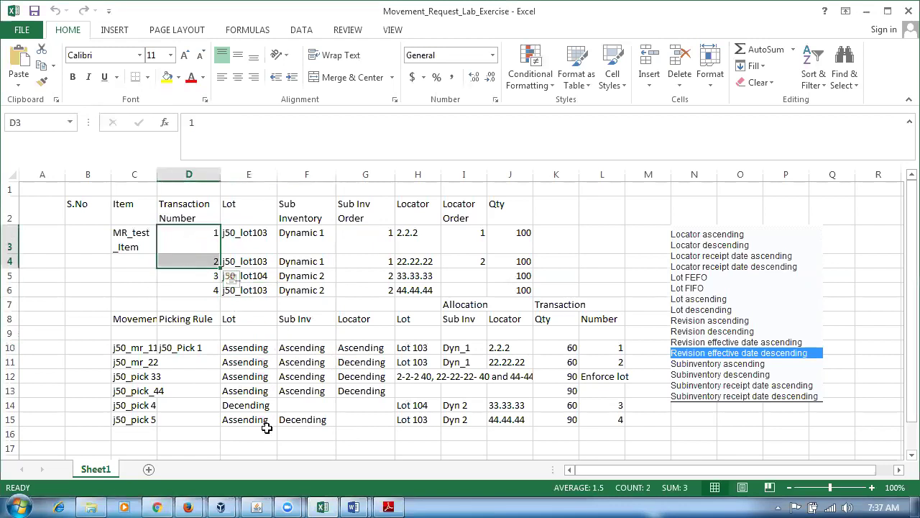
left_click(245, 352)
left_click(204, 239)
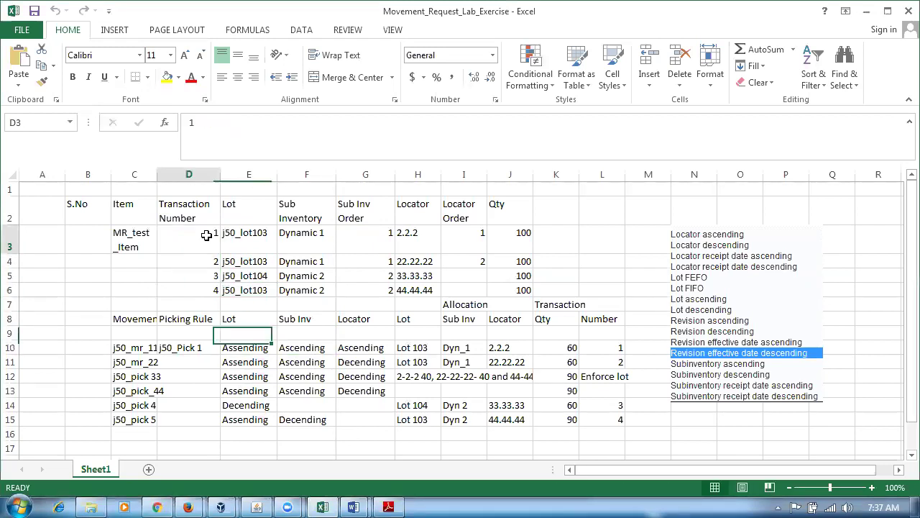
left_click(193, 261)
left_click(189, 288)
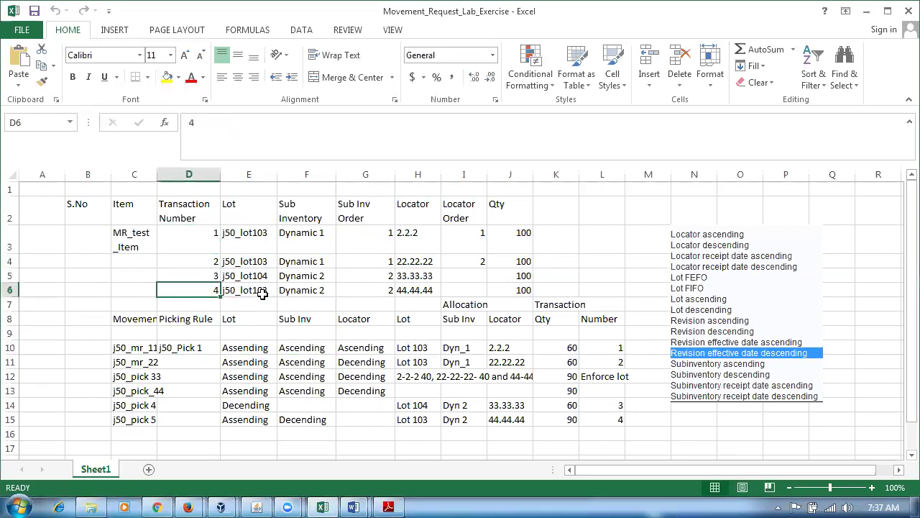
left_click(261, 295)
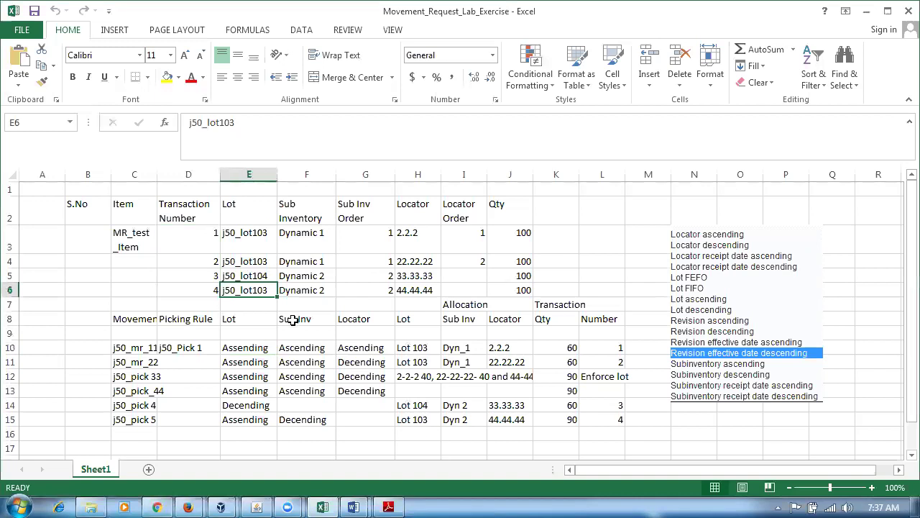
left_click(303, 349)
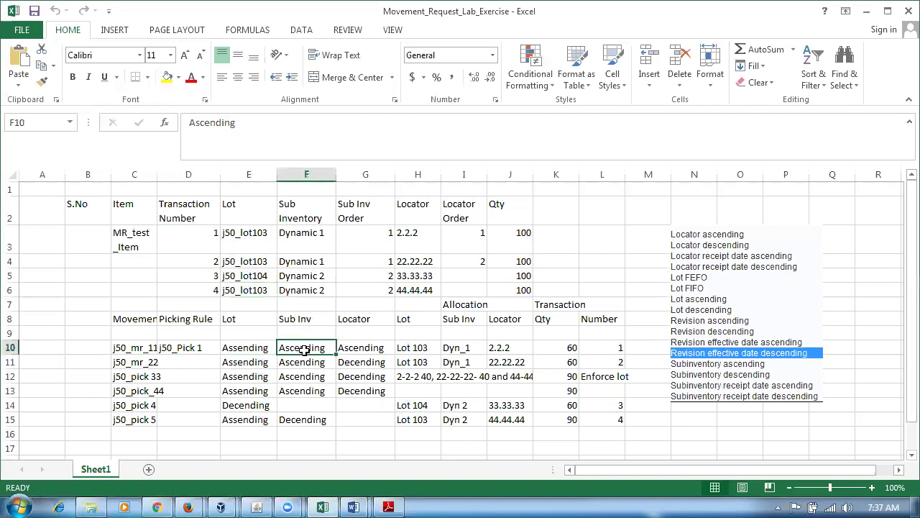
left_click(377, 241)
left_click(381, 261)
left_click_drag(198, 240, 202, 256)
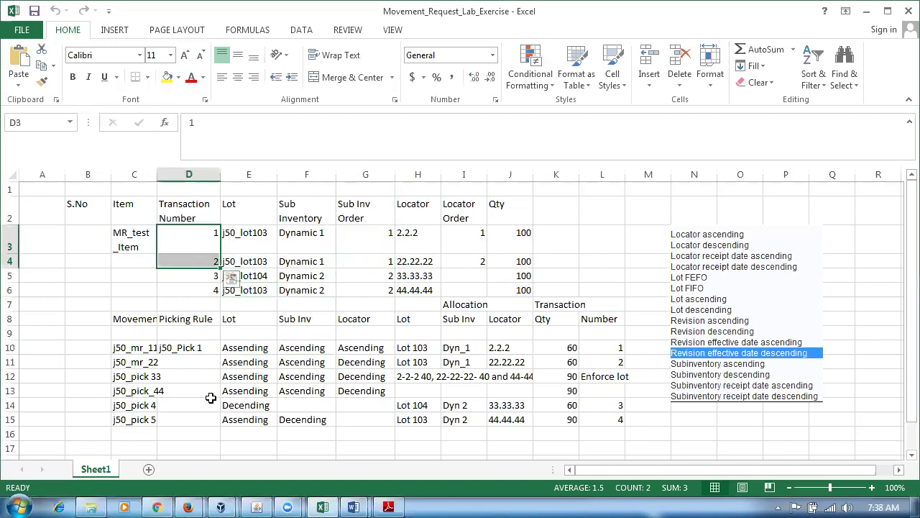
Review subinventory orders in G3–G5, the Ascending sort rules and transaction numbers D3–D6.
left_click(385, 277)
left_click(299, 349)
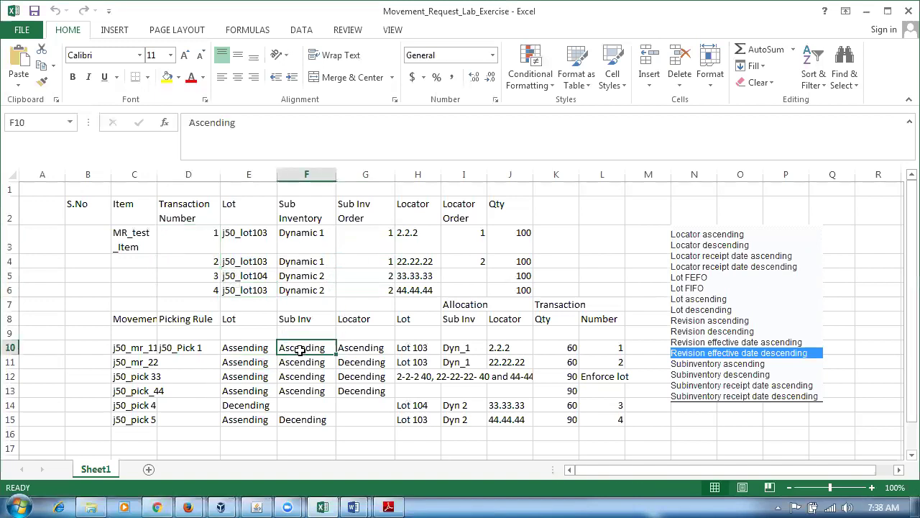
left_click(376, 242)
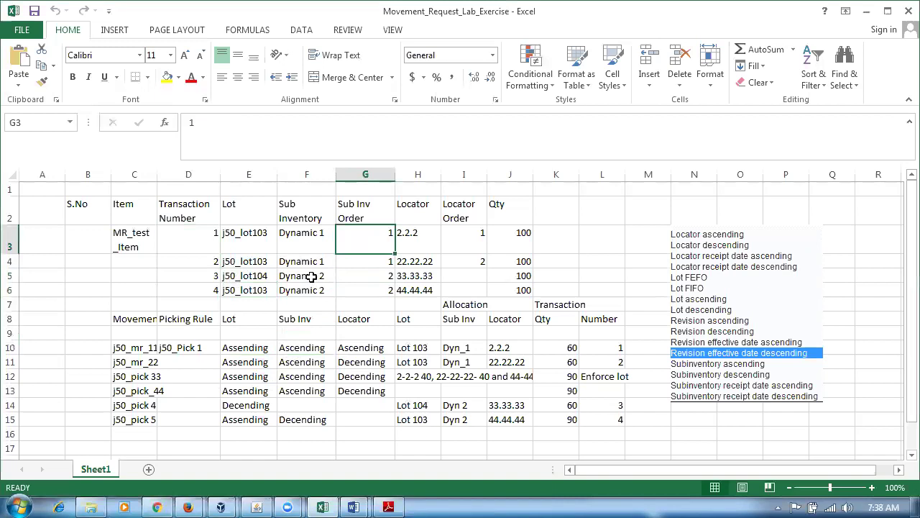
left_click(312, 276)
left_click(363, 275)
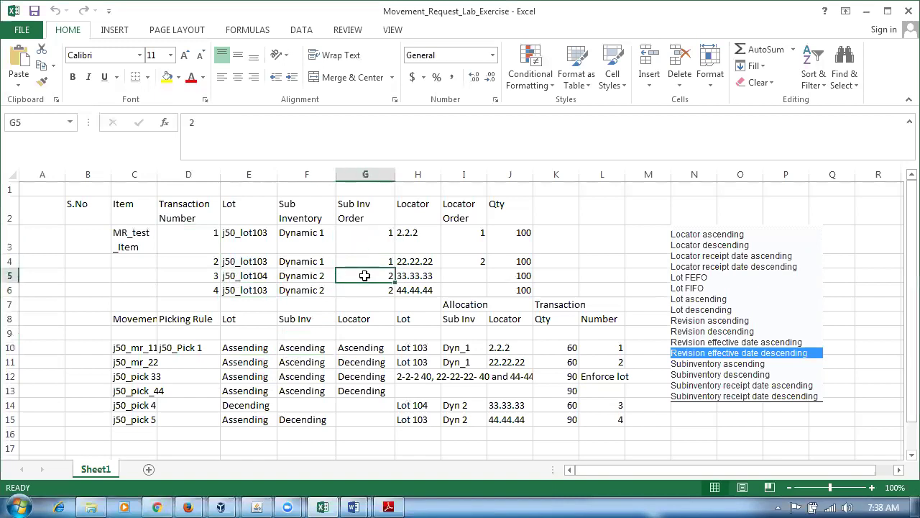
left_click(189, 240)
left_click(194, 259)
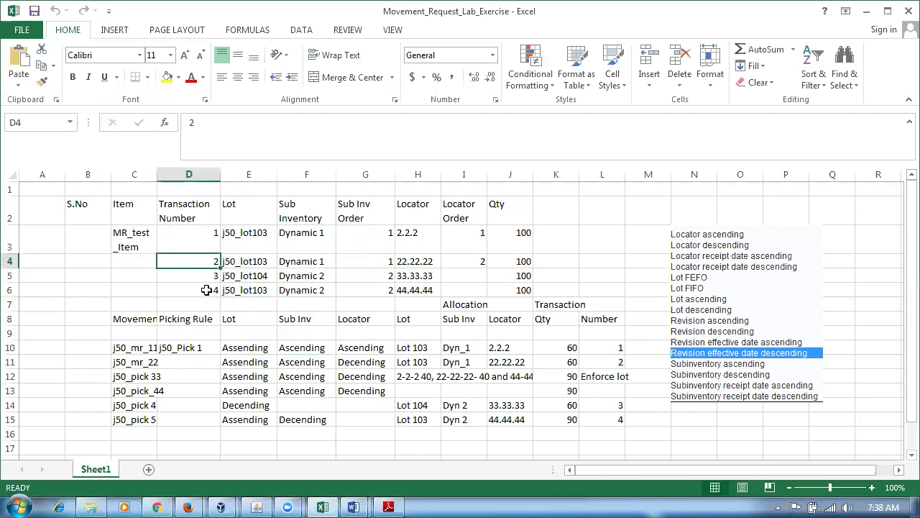
left_click(206, 290)
left_click(307, 347)
left_click(195, 245)
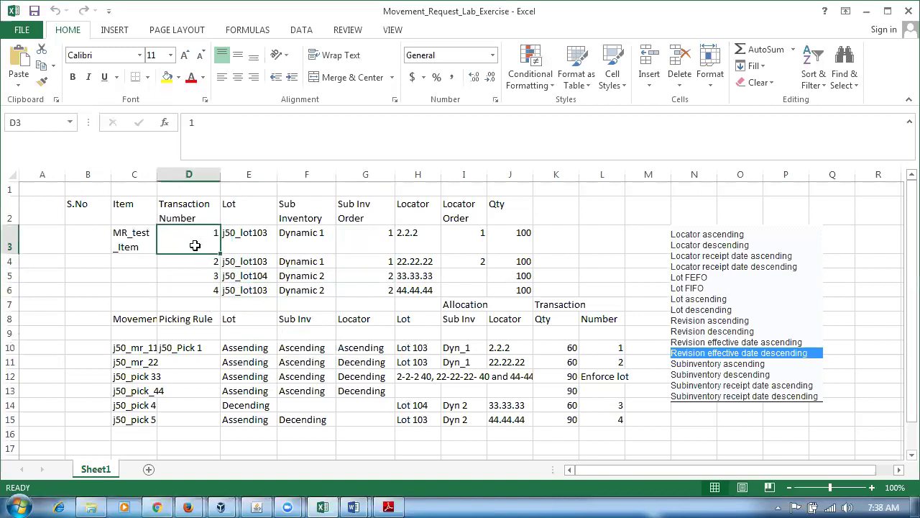
left_click_drag(195, 246, 194, 263)
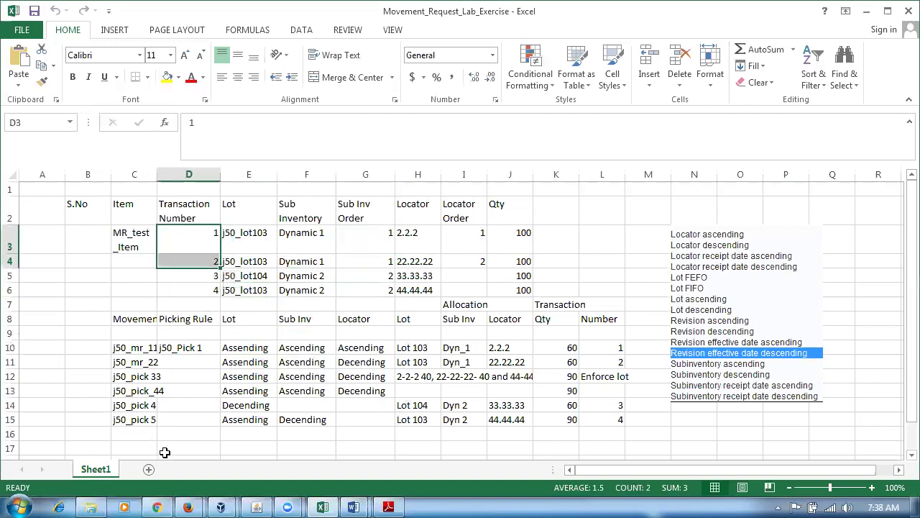
left_click(366, 238)
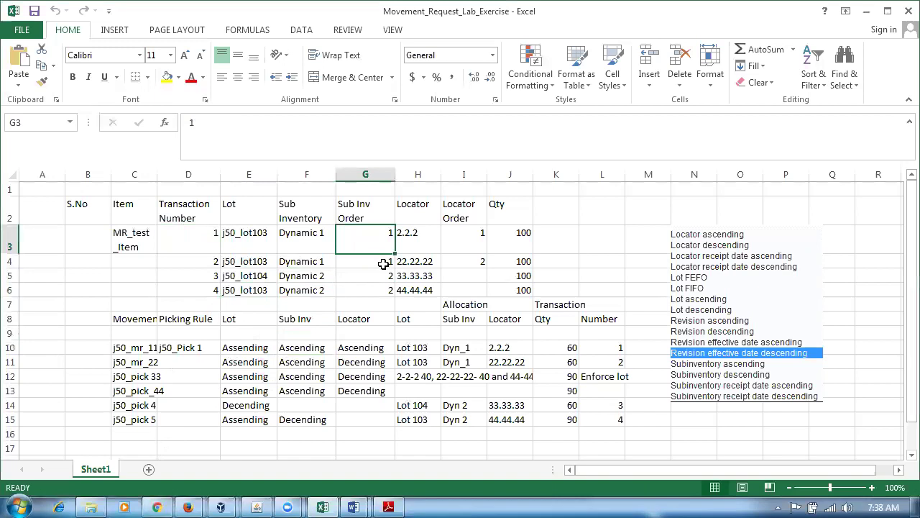
left_click(384, 264)
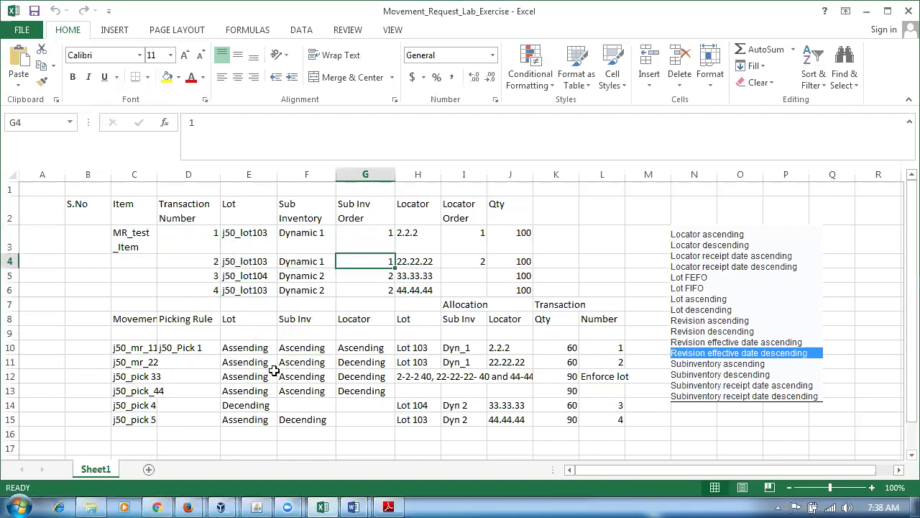
left_click(373, 350)
left_click_drag(200, 237, 201, 257)
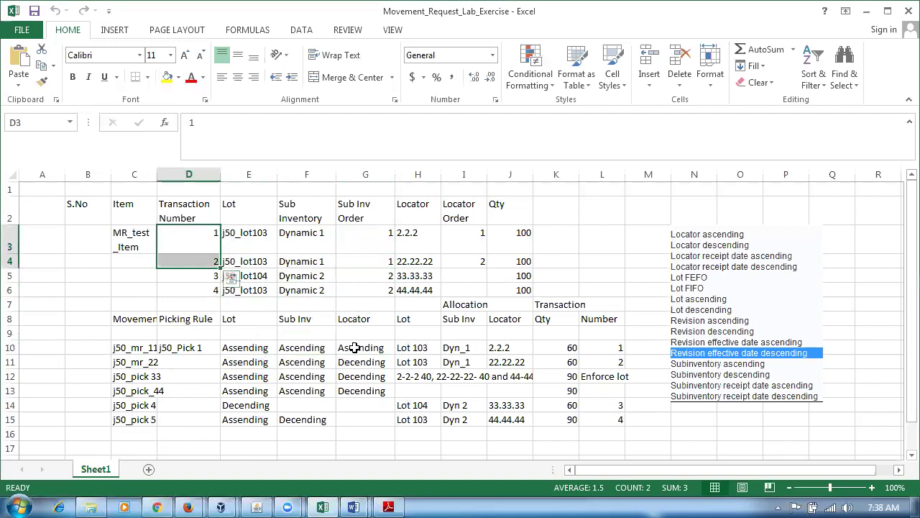
Review lot, subinventory and locator sort rules, locator orders I3–I4, and lot j50_lot104.
left_click(175, 240)
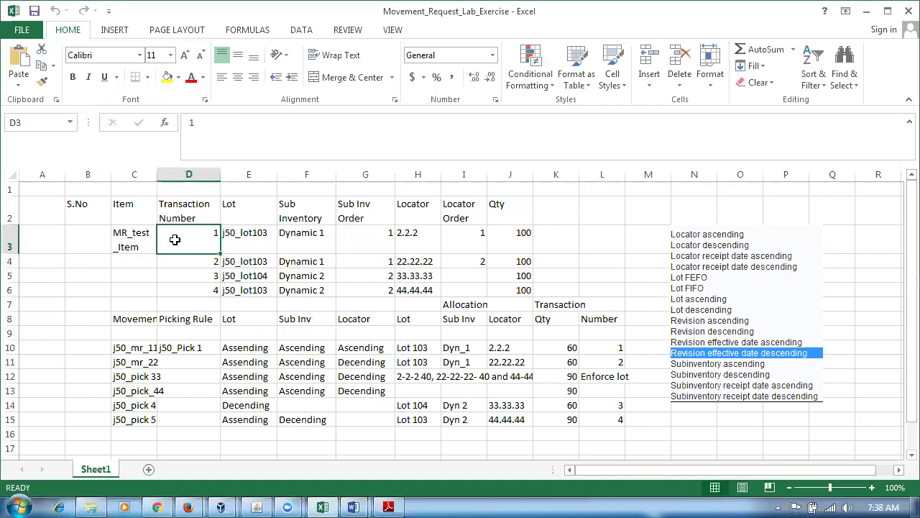
left_click(246, 348)
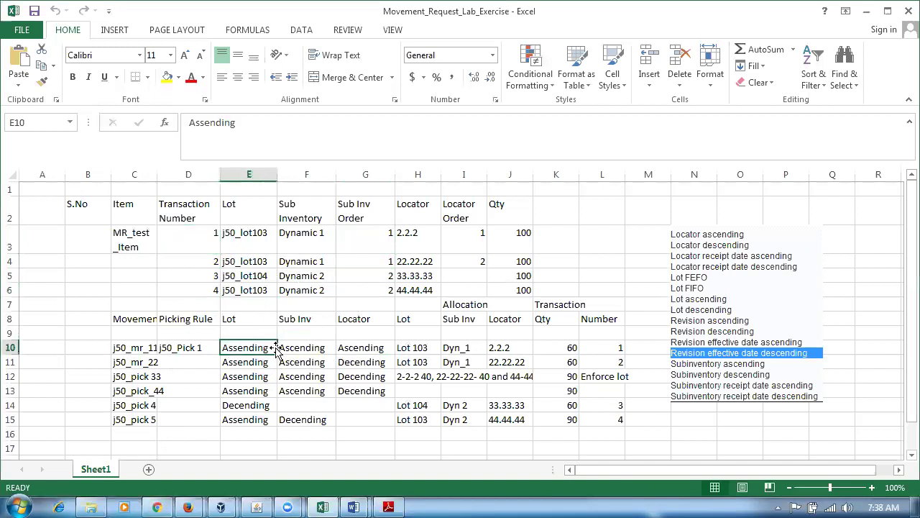
left_click(294, 349)
left_click(353, 348)
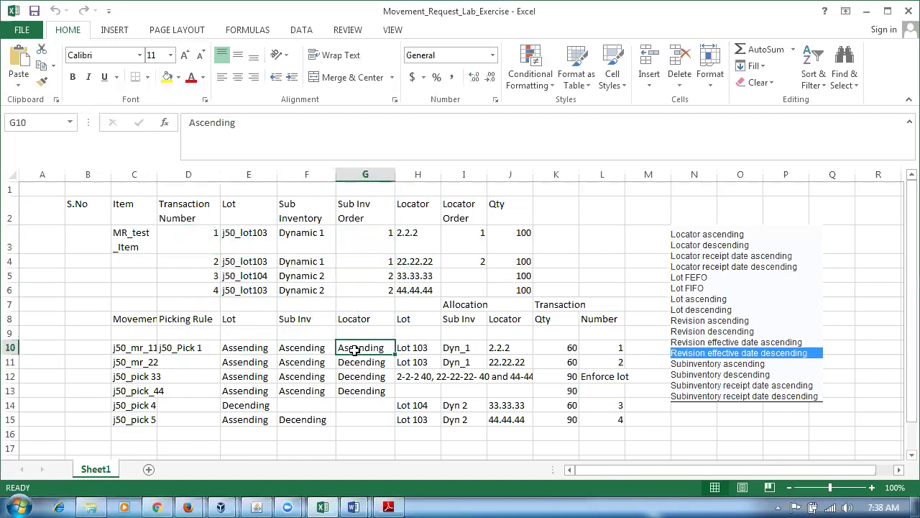
left_click(195, 235)
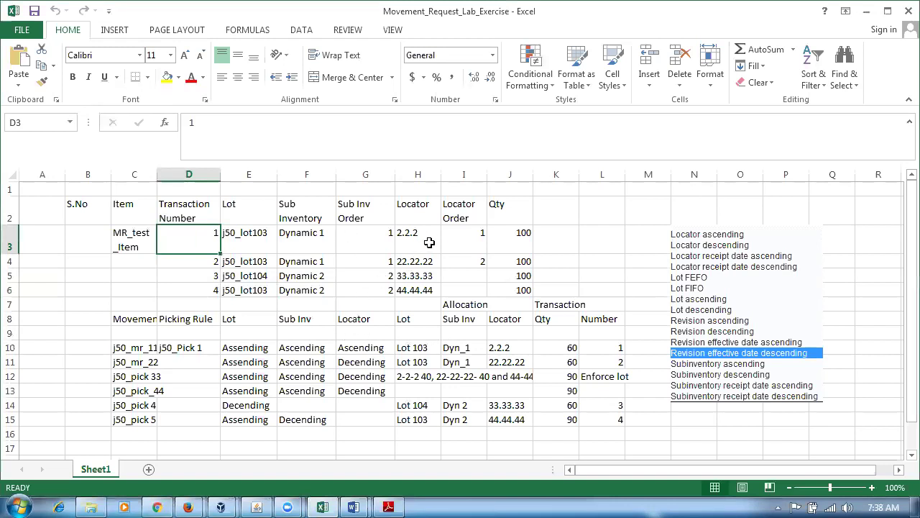
left_click(473, 241)
left_click(481, 264)
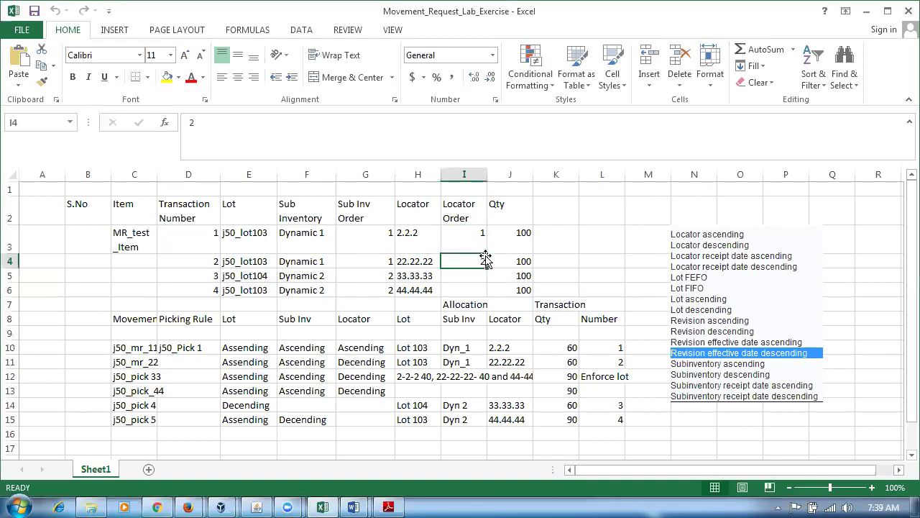
left_click(297, 349)
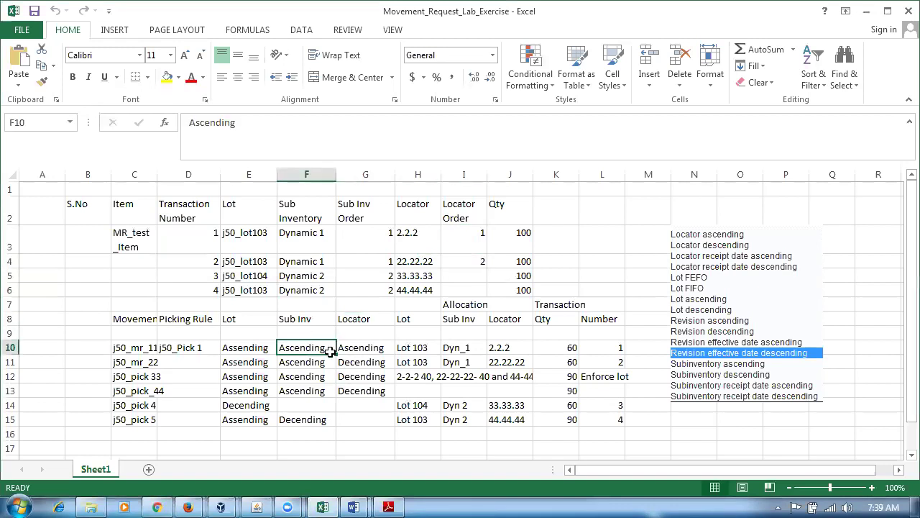
left_click(246, 349)
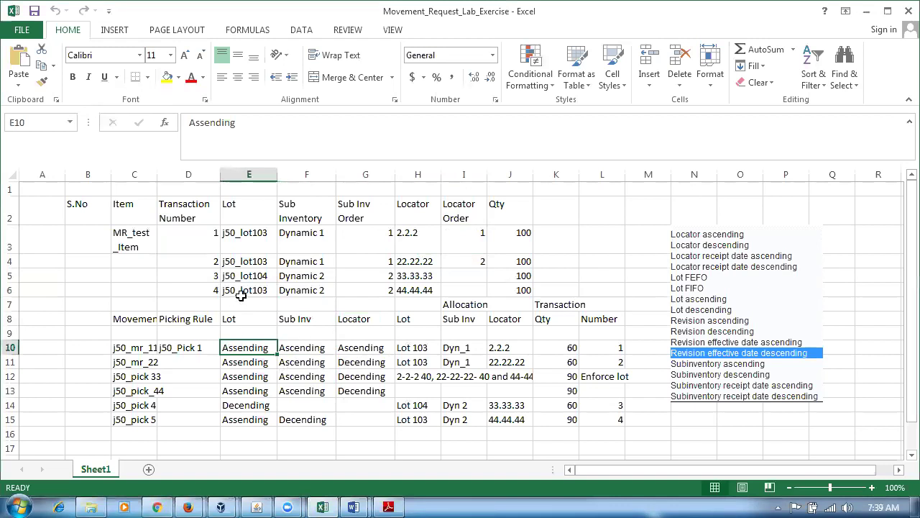
left_click(190, 233)
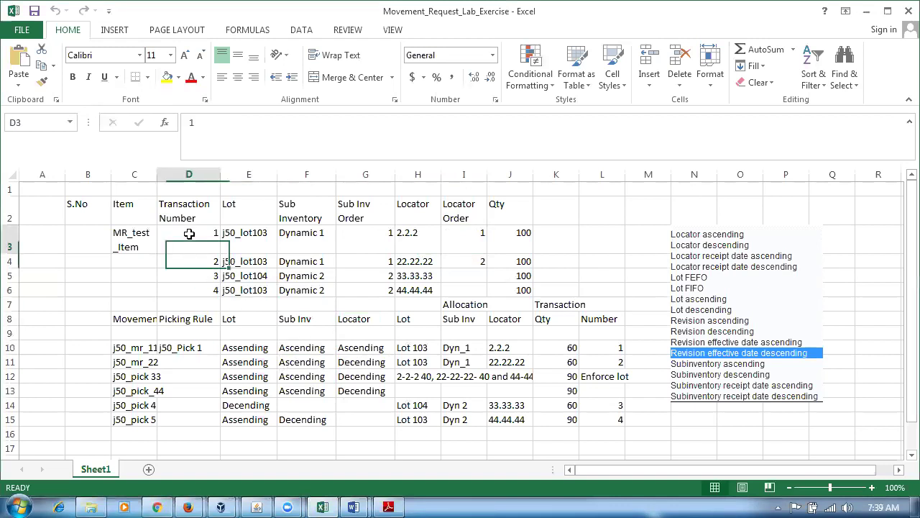
left_click(189, 279)
left_click(185, 291)
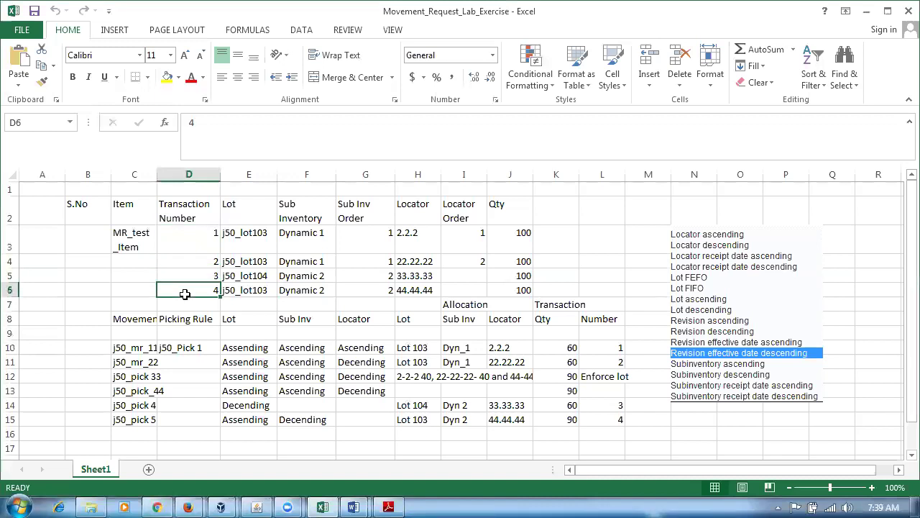
left_click(245, 279)
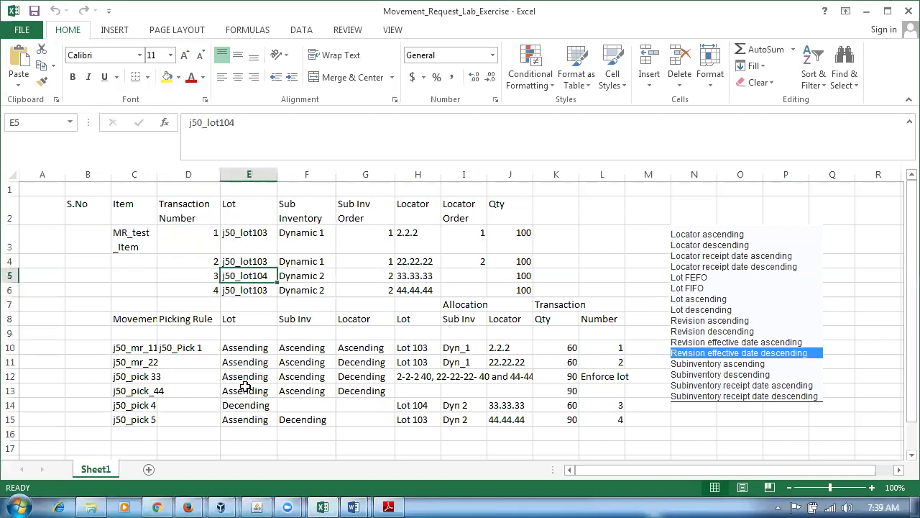
left_click(195, 232)
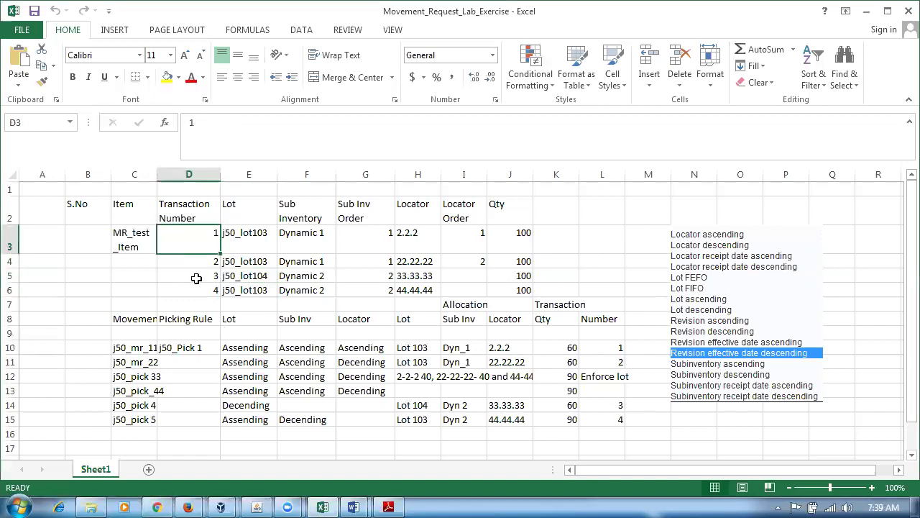
left_click(199, 277)
left_click(194, 291)
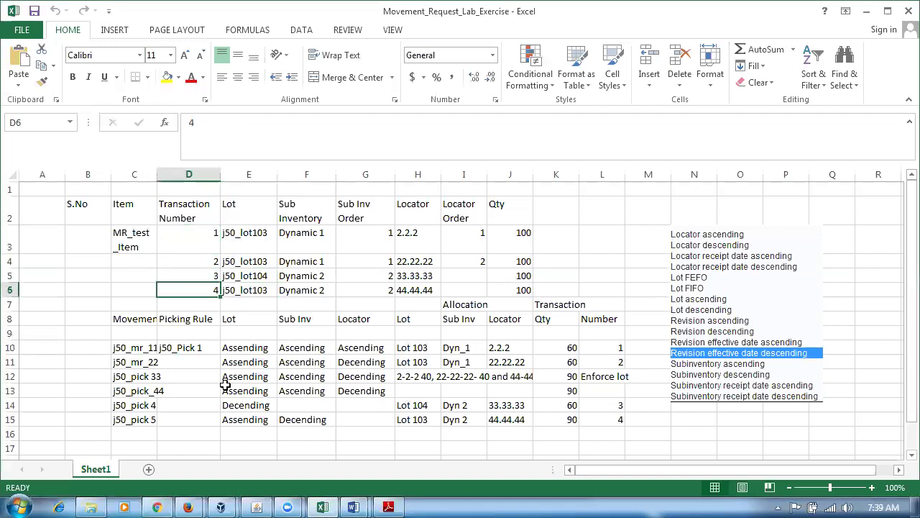
left_click(305, 359)
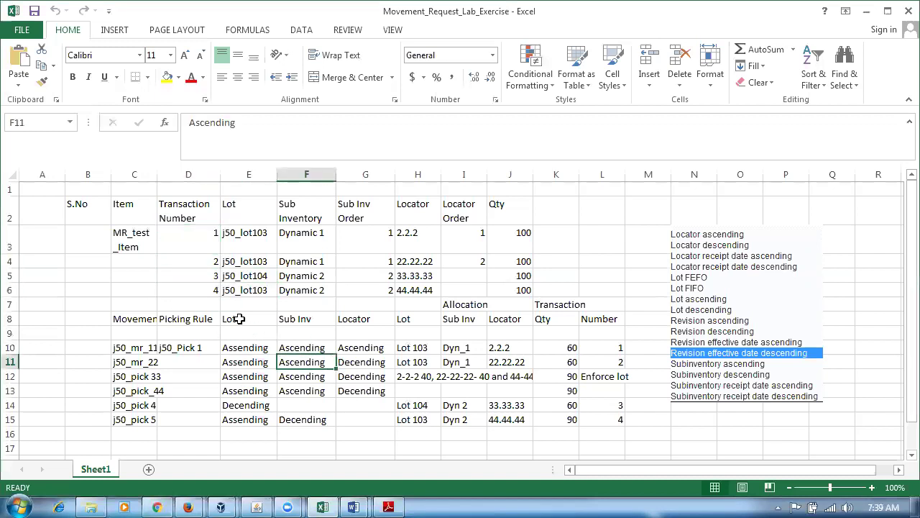
Go over transaction numbers 1–4, locator rule G10, locator order I3 and quantity 100 in J3.
left_click(194, 240)
left_click(194, 260)
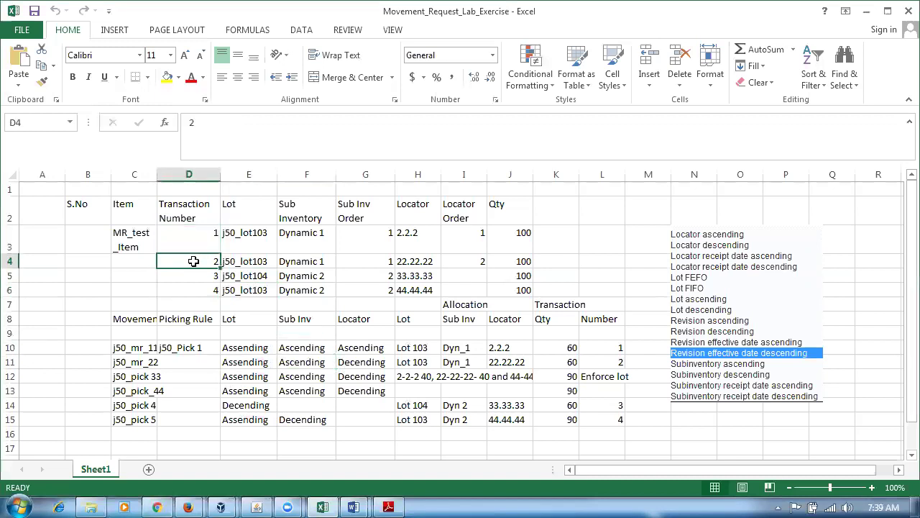
left_click(195, 291)
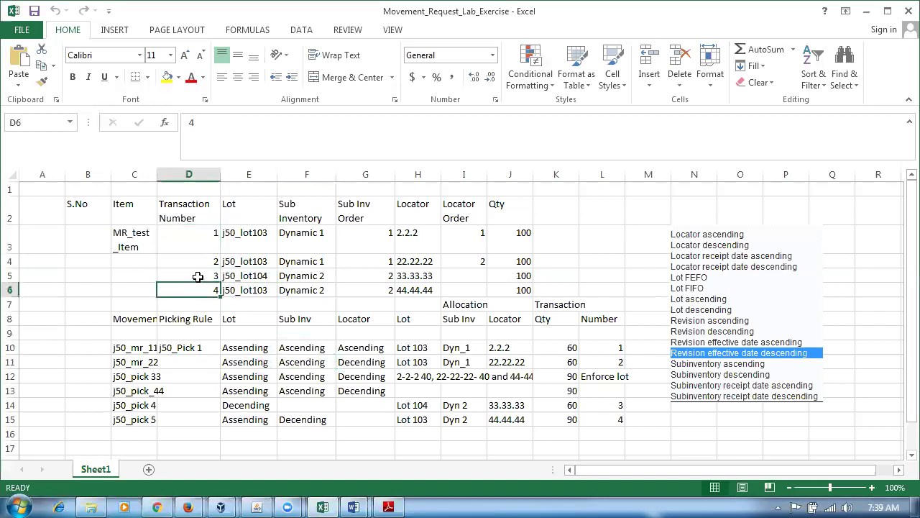
left_click(197, 276)
left_click(203, 247)
left_click(201, 260)
left_click(199, 289)
left_click(202, 275)
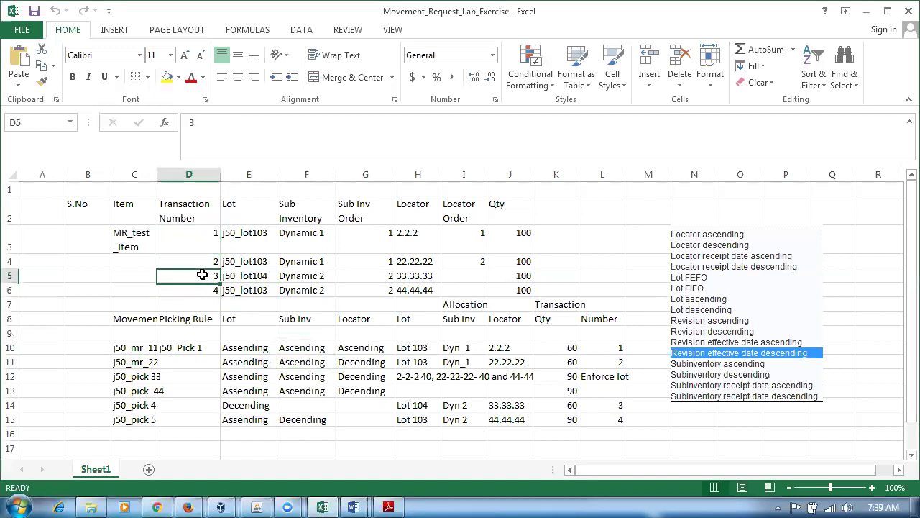
left_click(364, 350)
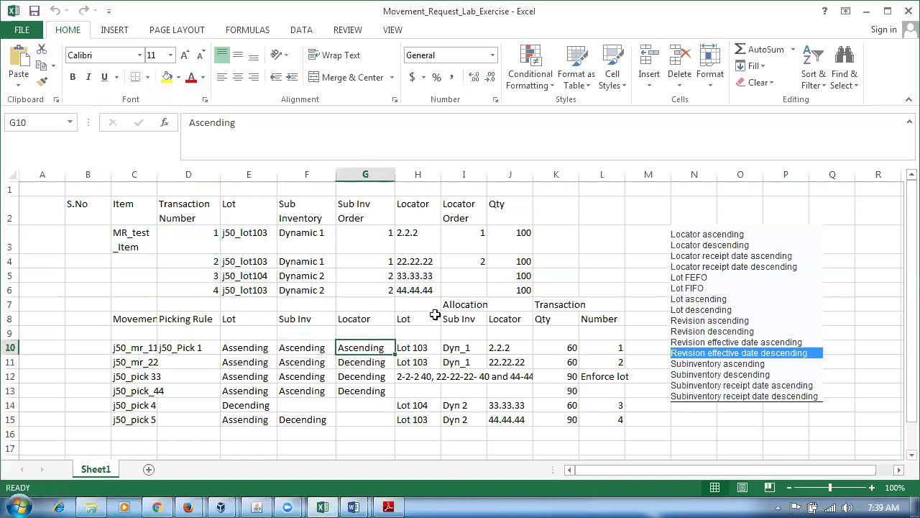
left_click(463, 245)
left_click(192, 245)
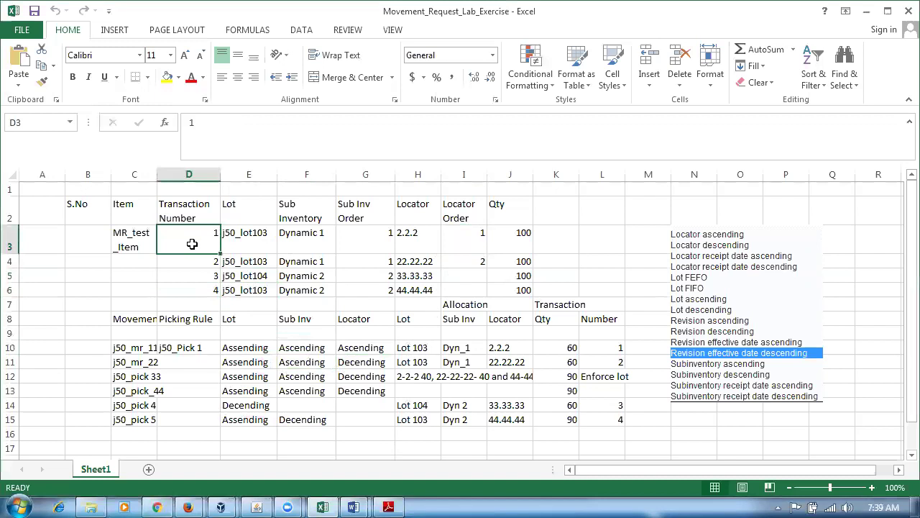
left_click(519, 241)
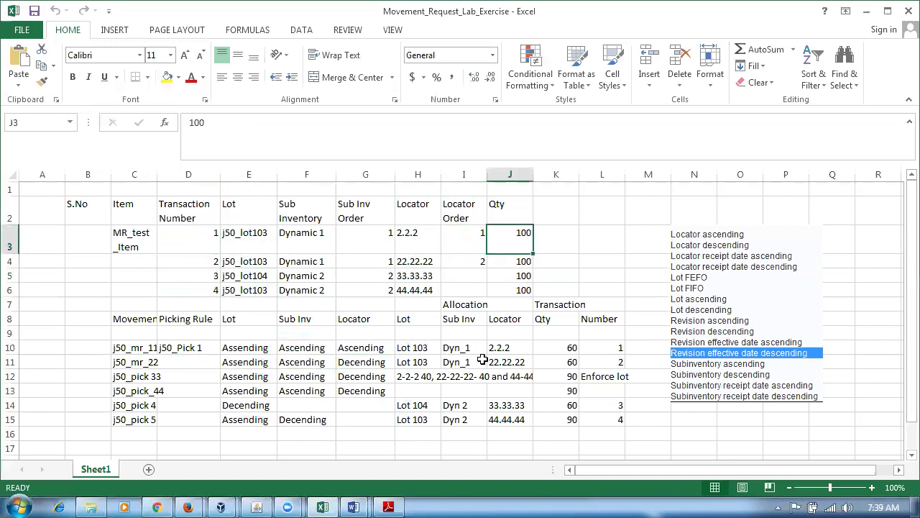
left_click(392, 506)
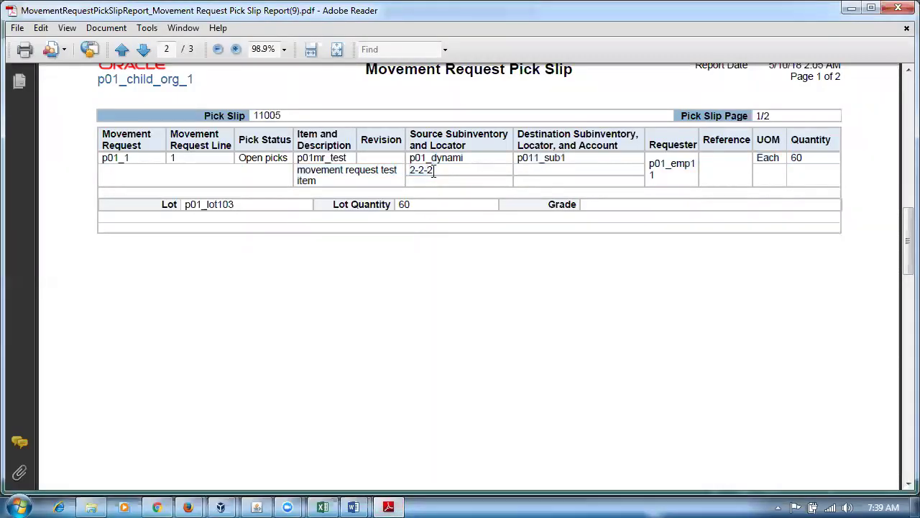
Mark source locator 2-2-2 and the Open picks status on pick slip 11005.
left_click_drag(434, 171, 410, 172)
left_click_drag(898, 259, 899, 245)
left_click(364, 354)
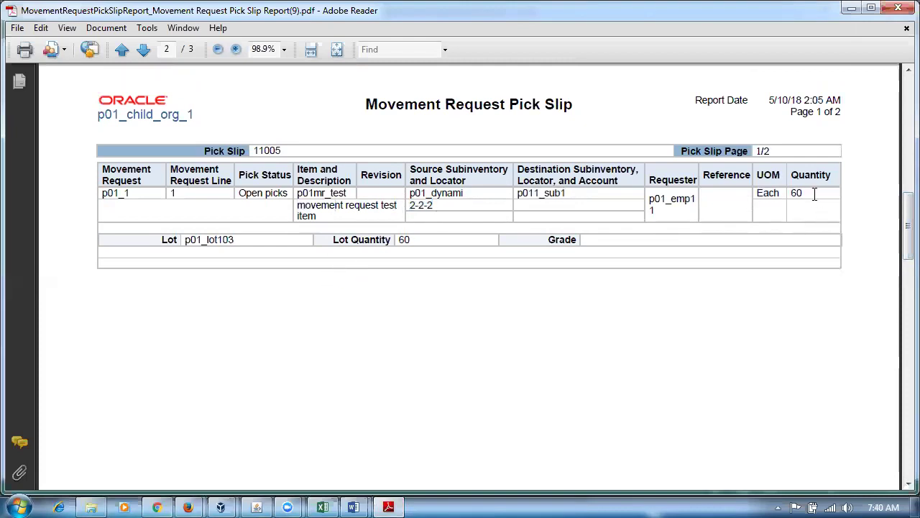
left_click_drag(249, 197, 289, 199)
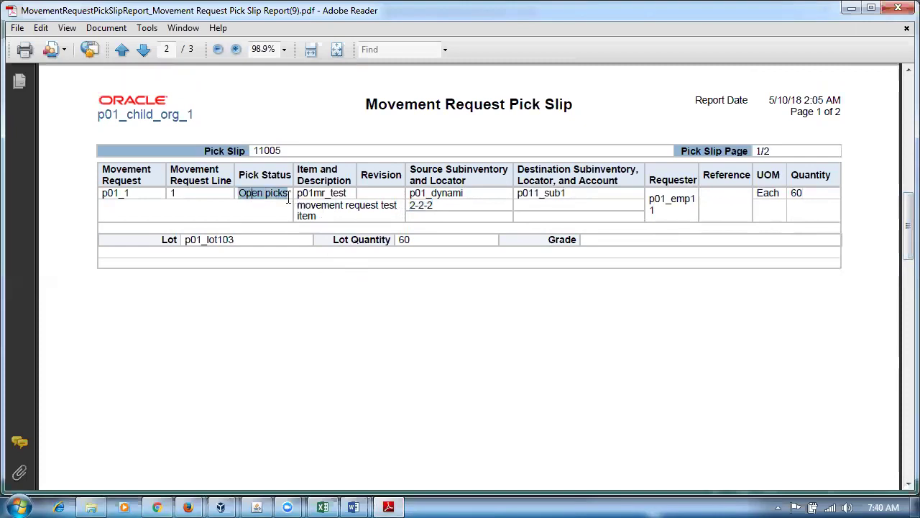
left_click(287, 359)
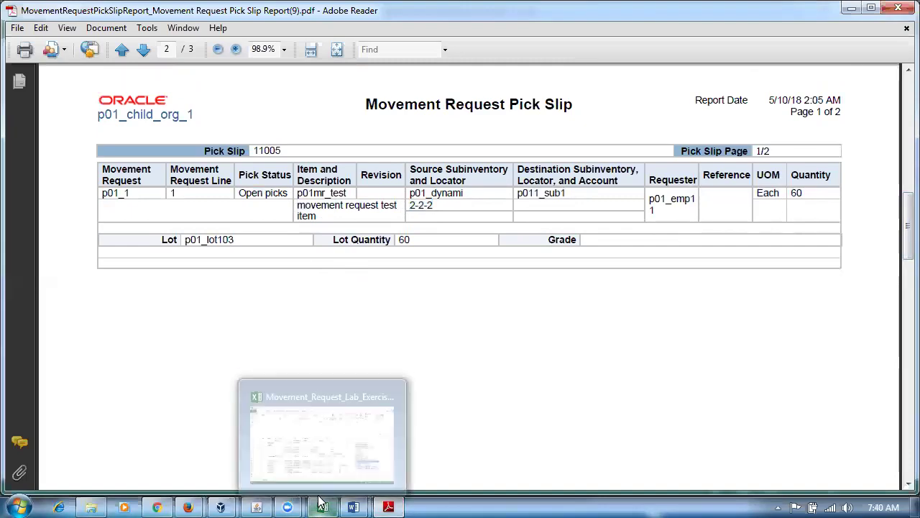
Switch to the Excel workbook, then bring up the Move Order Process Word document.
left_click(322, 502)
mouse_move(354, 502)
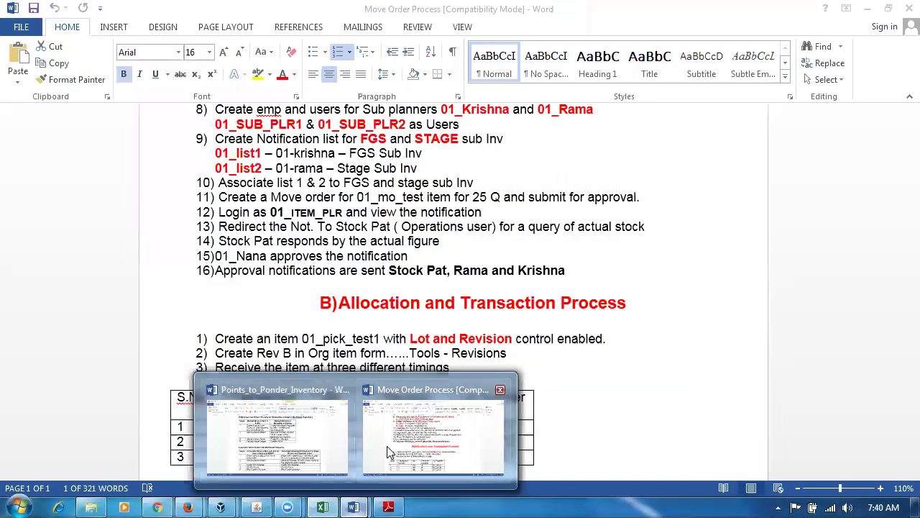
left_click(387, 446)
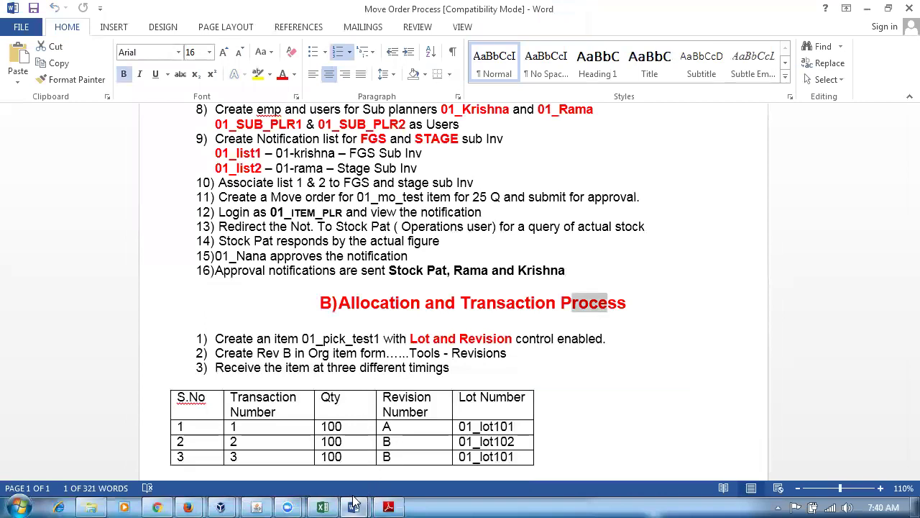
In Points_to_Ponder, mark Transact Move Orders, Create Pick Release and Confirm Picks steps.
mouse_move(354, 503)
left_click(291, 465)
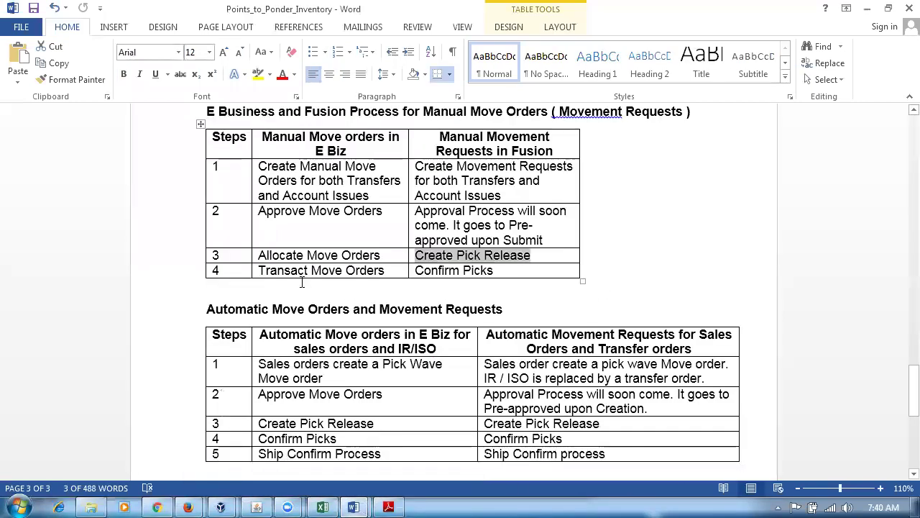
left_click_drag(289, 271, 324, 277)
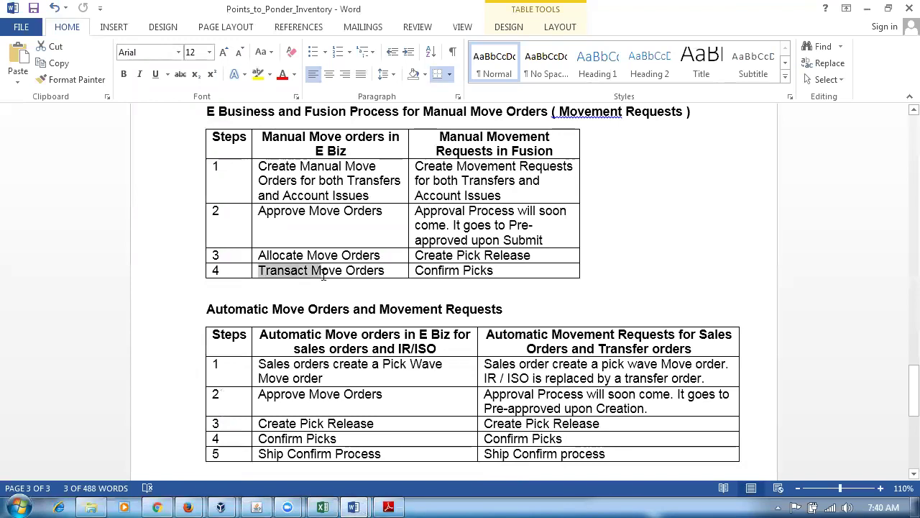
left_click_drag(416, 271, 489, 273)
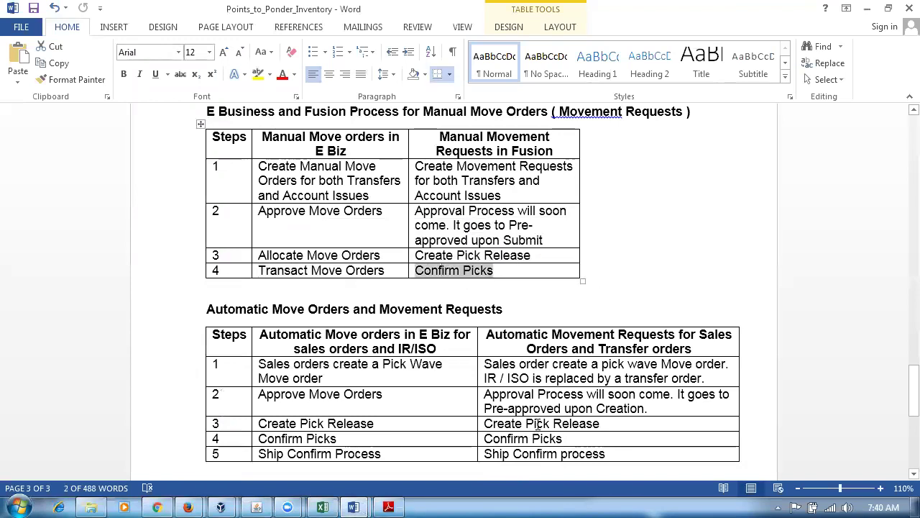
left_click_drag(538, 423, 553, 442)
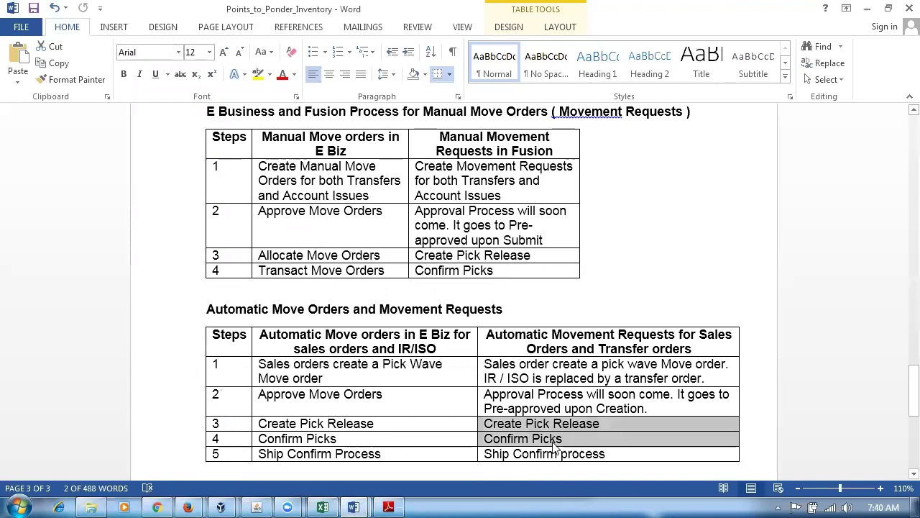
double_click(467, 273)
left_click_drag(416, 271, 493, 278)
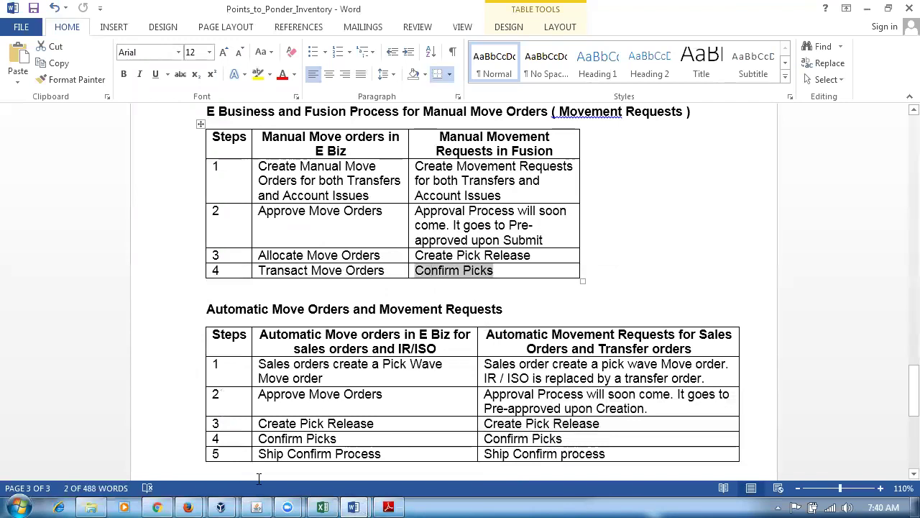
Load the Fusion site in a new Firefox tab and go to Warehouse Operations > Inventory.
mouse_move(194, 505)
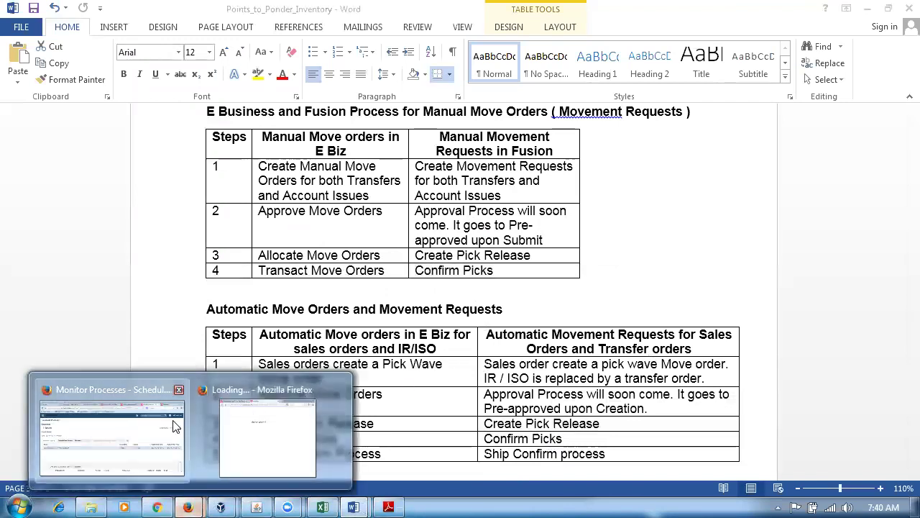
left_click(112, 431)
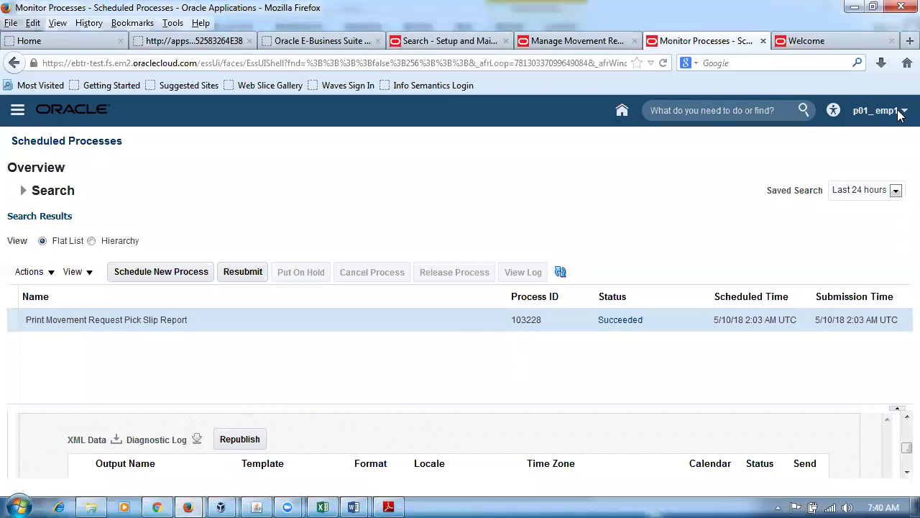
left_click(909, 41)
type("e")
key("Return")
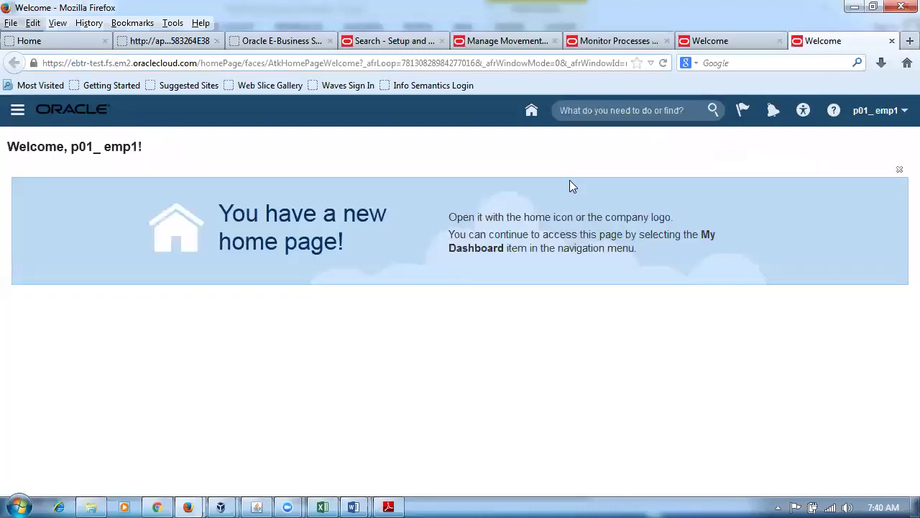
left_click(529, 109)
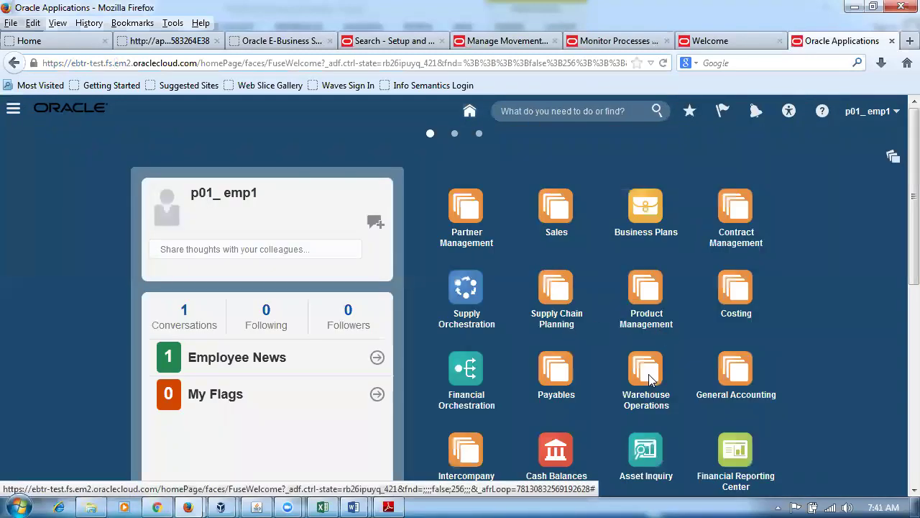
left_click(649, 379)
left_click(737, 466)
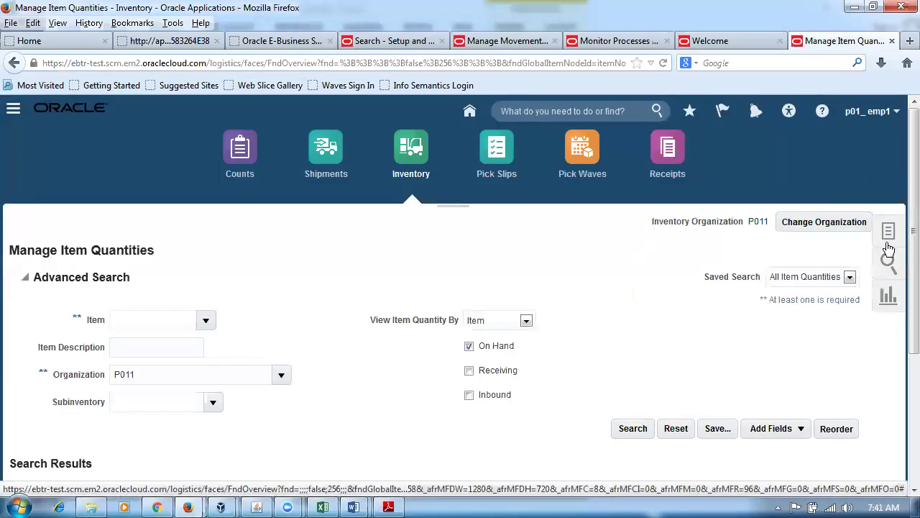
Search Manage Reservations and Picks for item p01mr_test and expand it to its movement request.
left_click(888, 237)
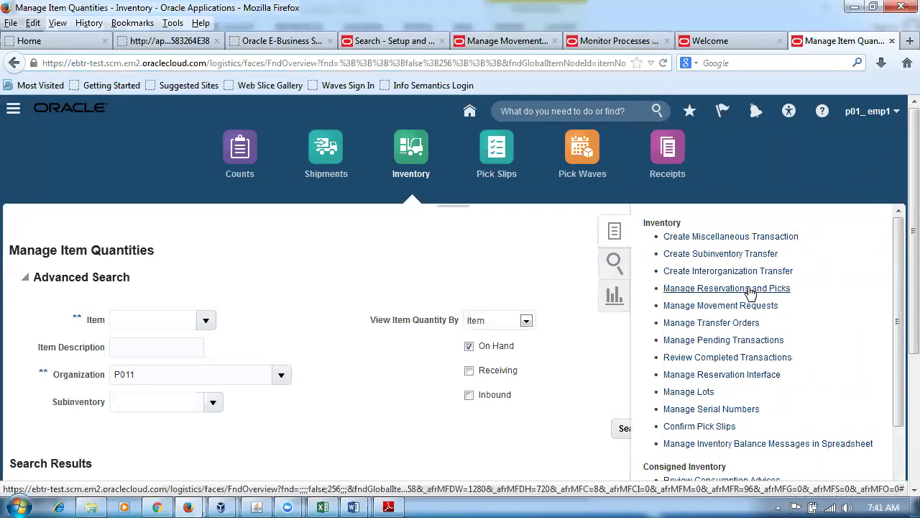
left_click(750, 295)
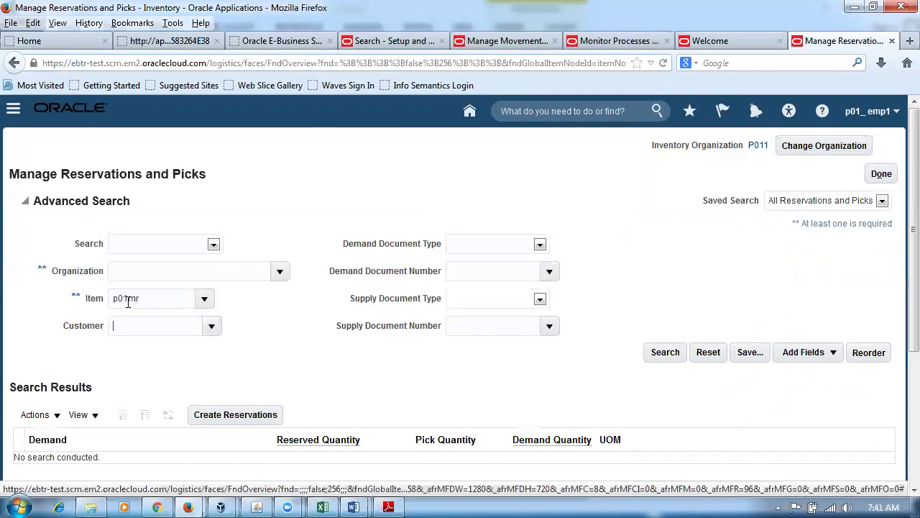
key("Tab")
left_click(657, 352)
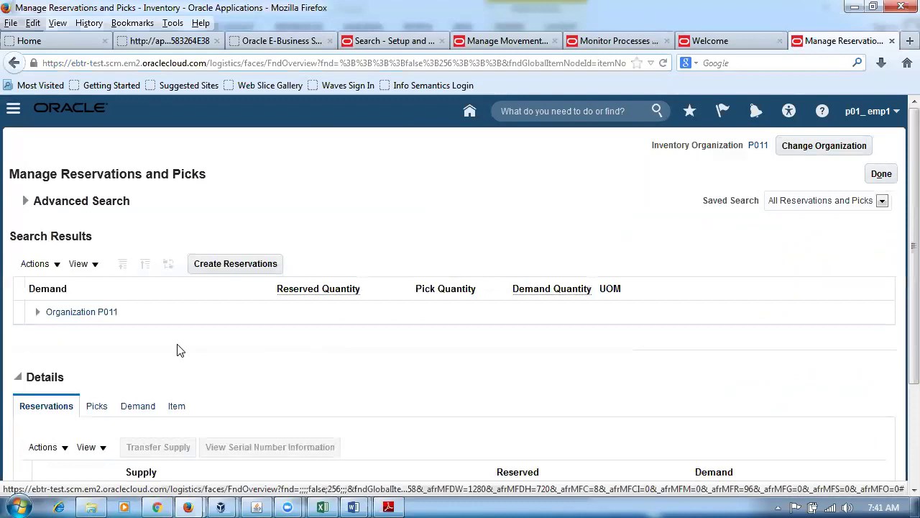
left_click(37, 314)
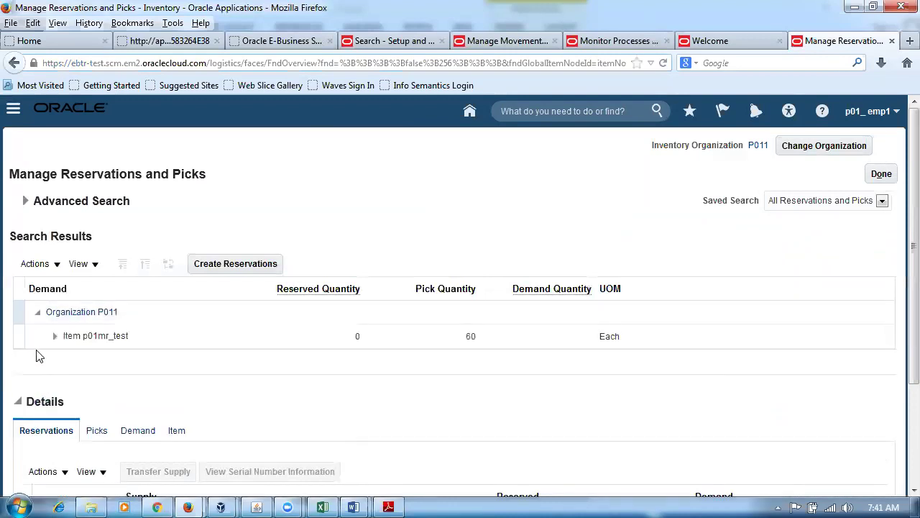
left_click(54, 336)
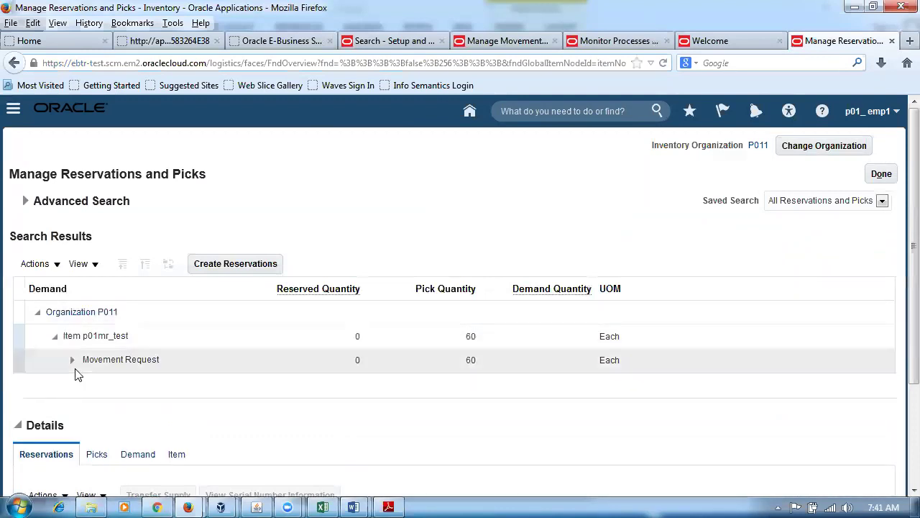
left_click(72, 360)
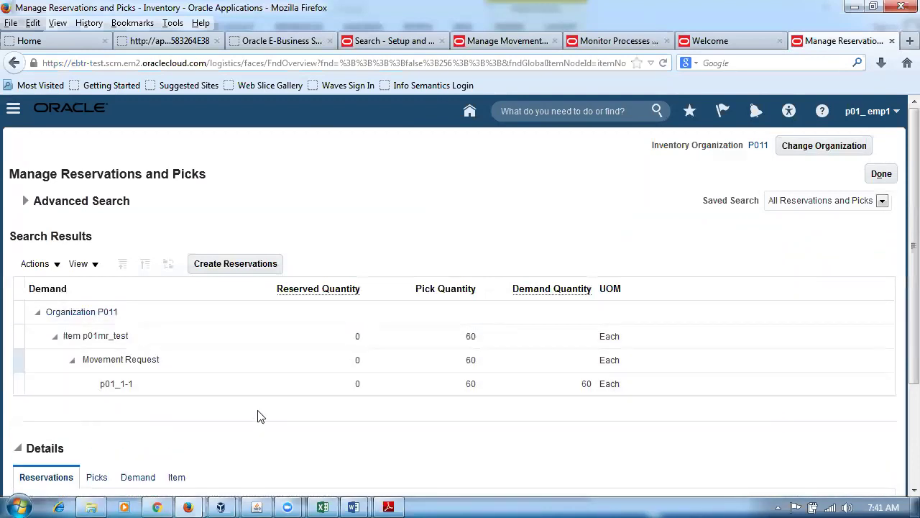
Select line p01_1-1 and view its pick's lot and serial numbers.
scroll(898, 427, "down", 2)
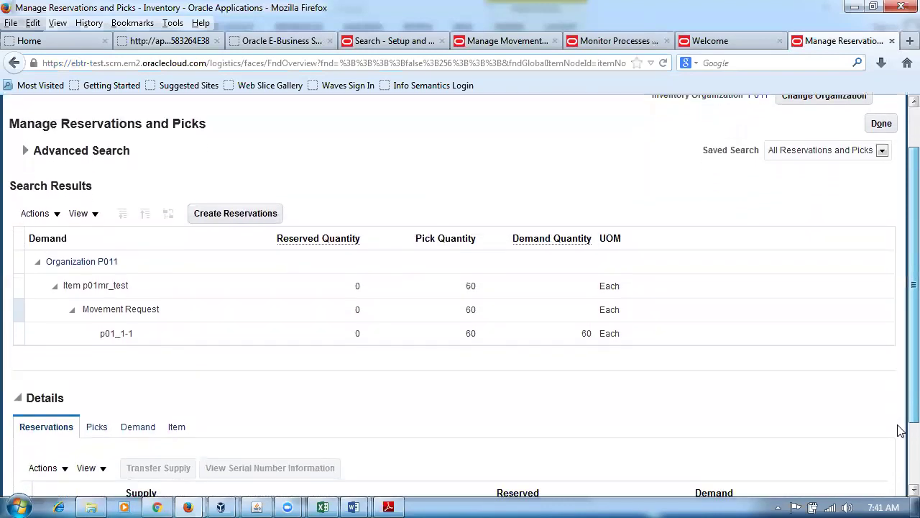
scroll(901, 432, "down", 1)
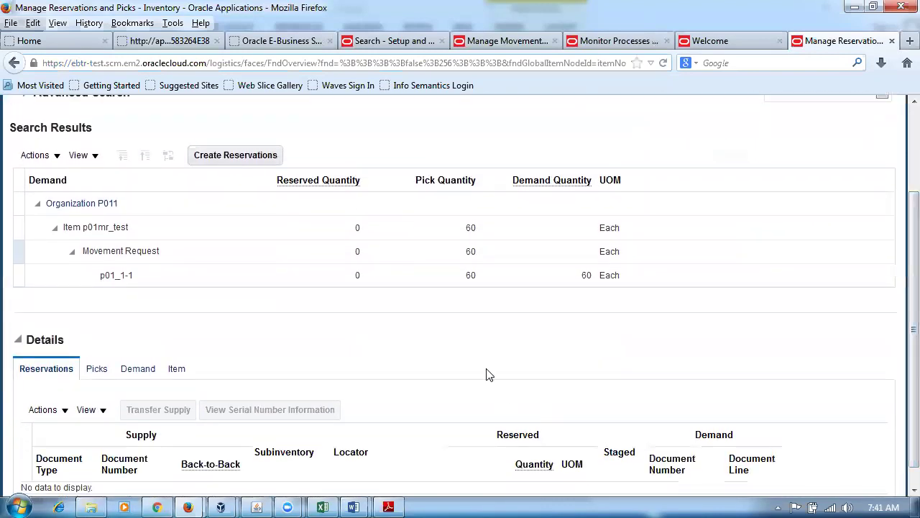
left_click(22, 273)
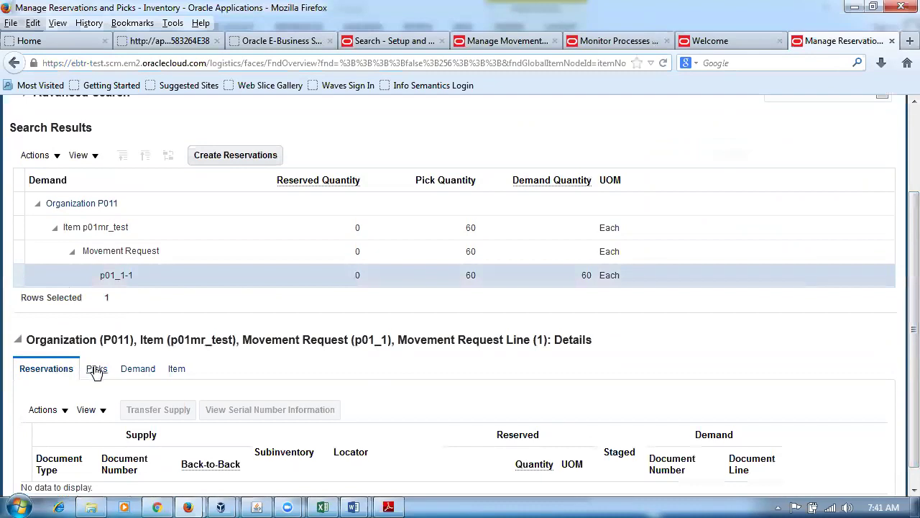
left_click(174, 370)
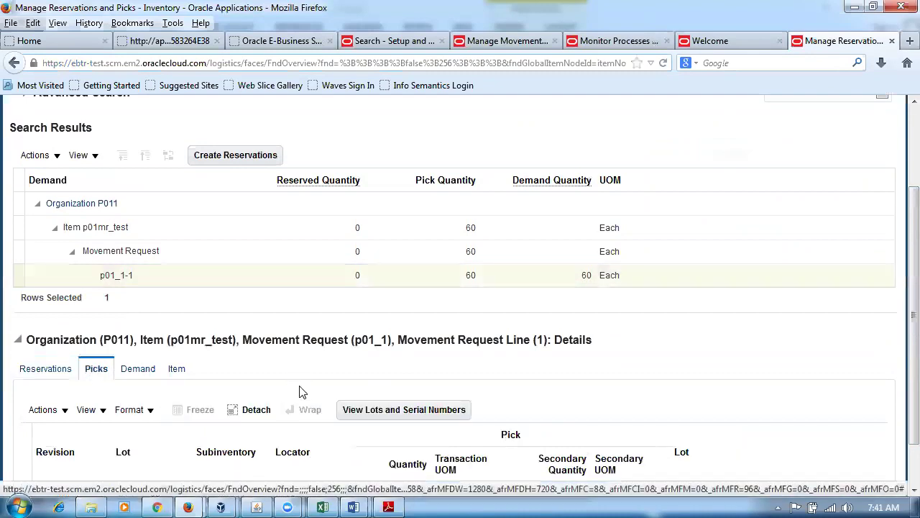
scroll(300, 392, "down", 2)
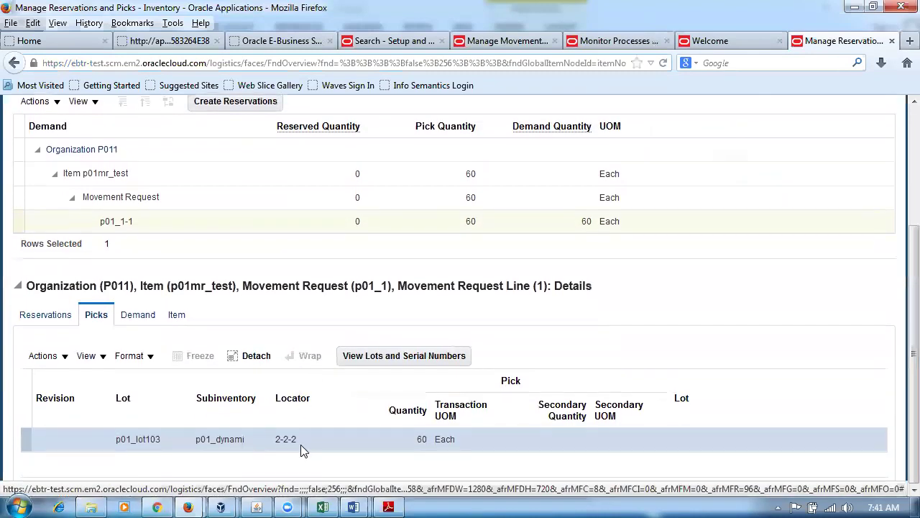
left_click(387, 359)
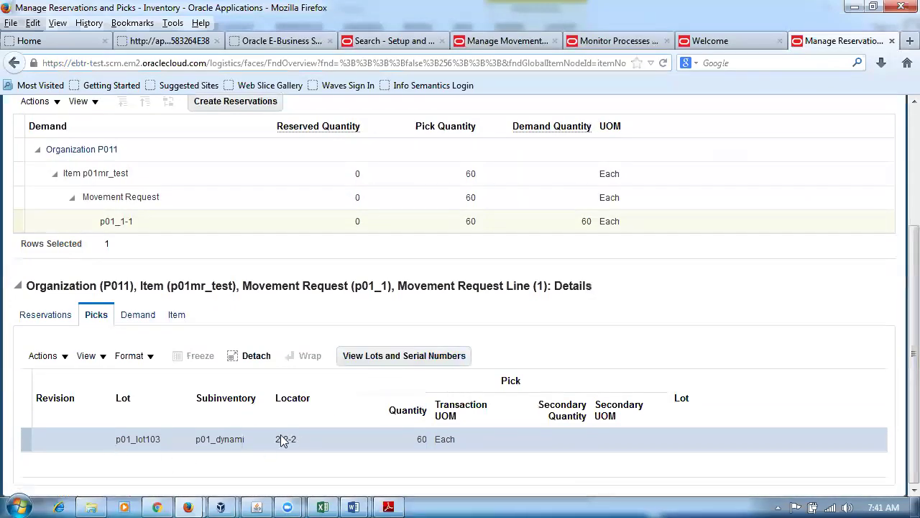
left_click(440, 355)
scroll(293, 471, "up", 4)
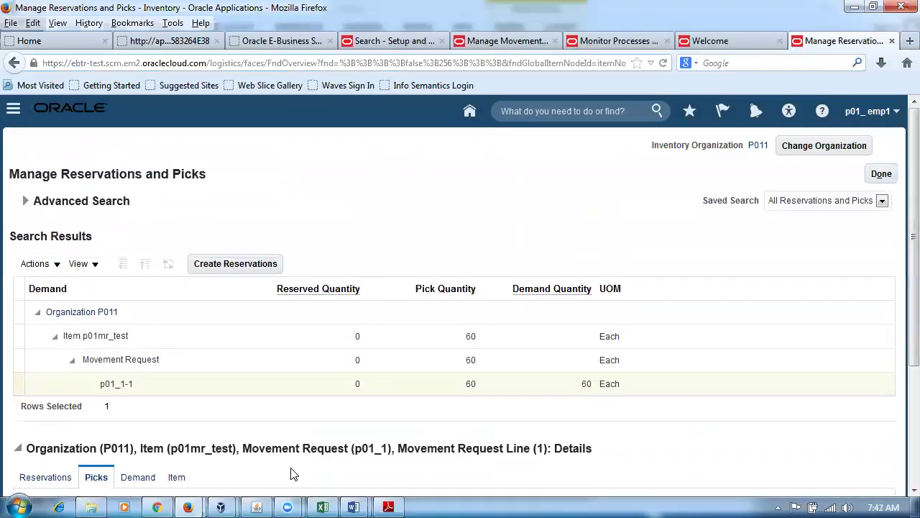
In a new tab, go to Warehouse Operations > Inventory and the Pick Slips work area.
left_click(910, 40)
type("e")
key("Return")
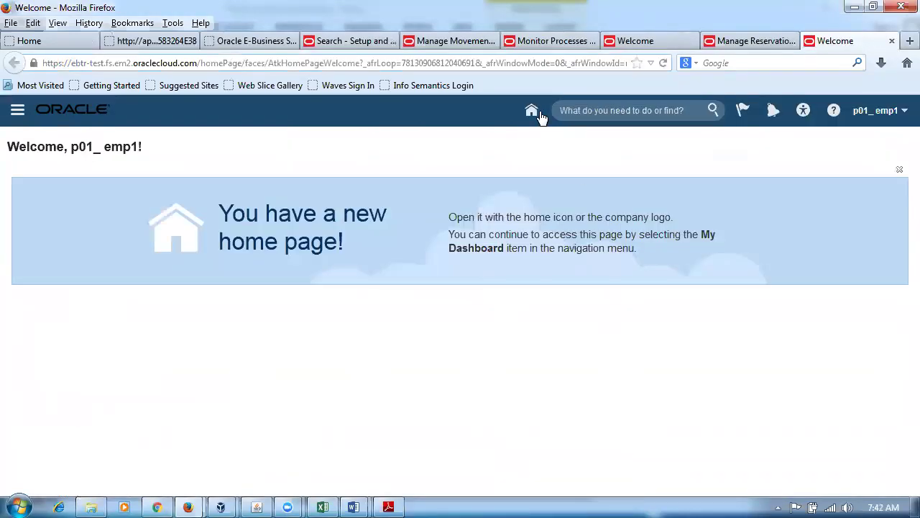
left_click(531, 110)
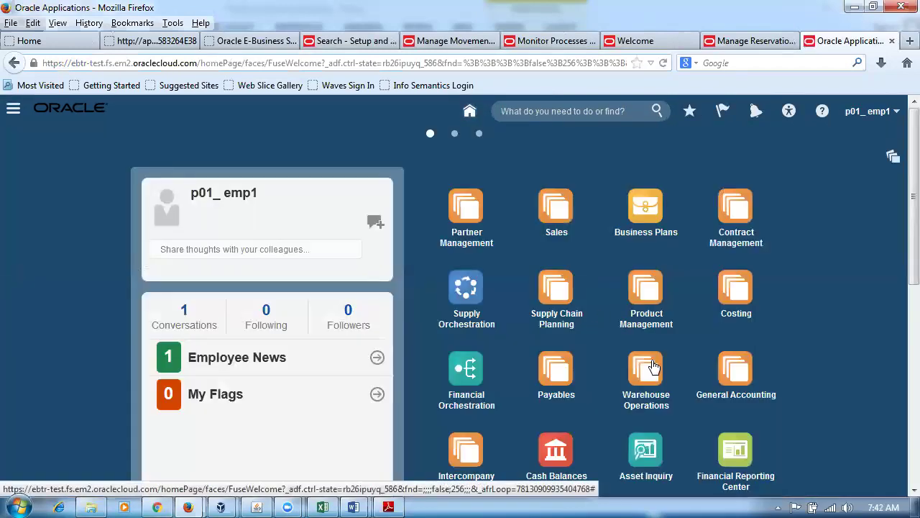
left_click(653, 367)
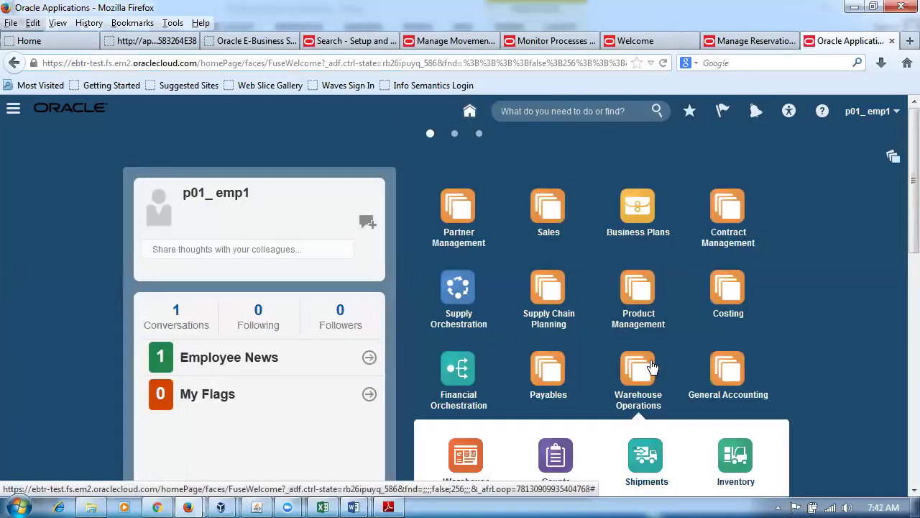
left_click(735, 452)
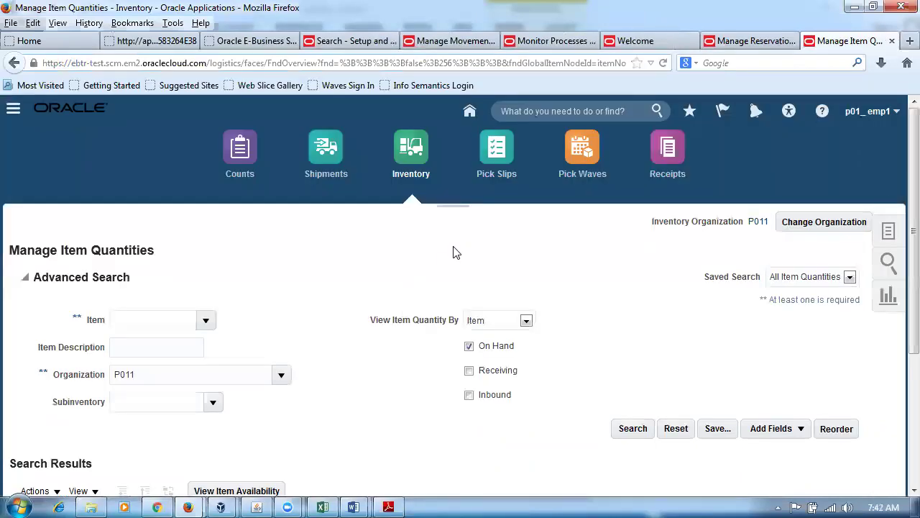
left_click(505, 155)
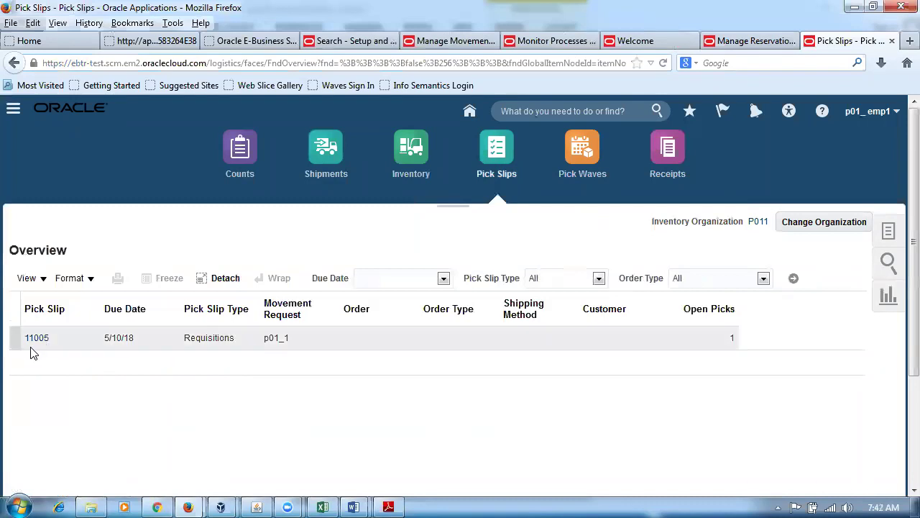
Search Confirm Pick Slips for today's slips and open pick slip 11005.
left_click(889, 234)
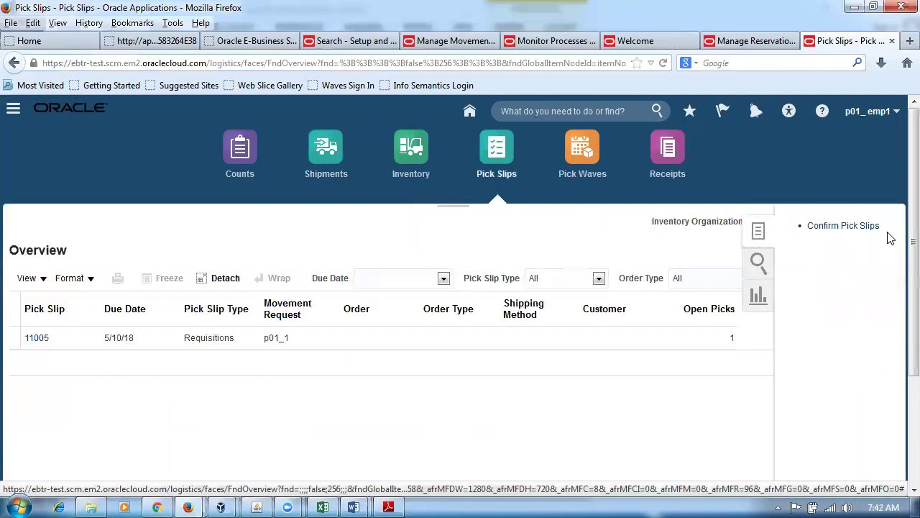
left_click(832, 229)
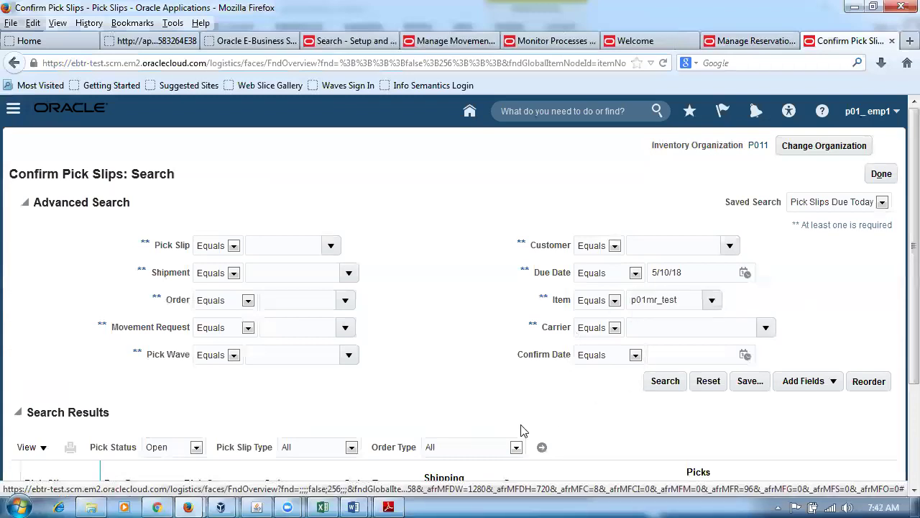
left_click(665, 382)
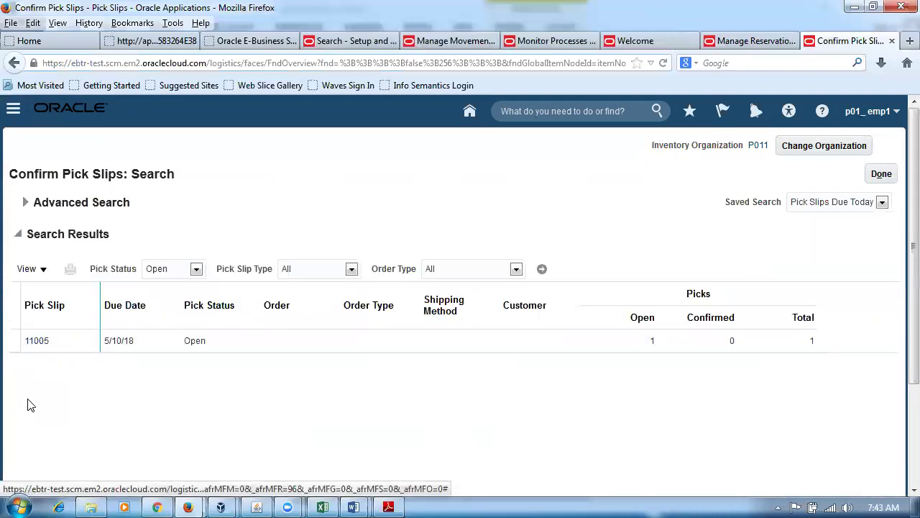
left_click(35, 342)
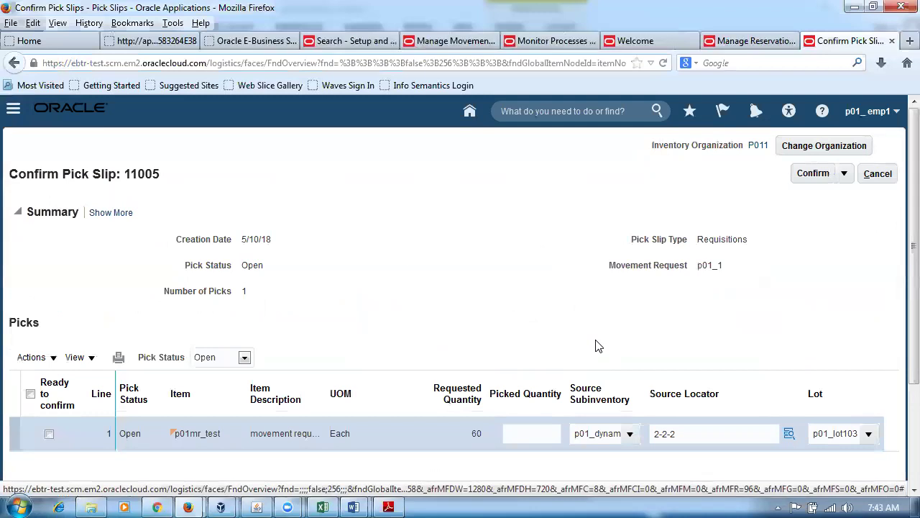
Check the Source Subinventory and Lot lists for the pick line without changing them.
scroll(596, 346, "down", 2)
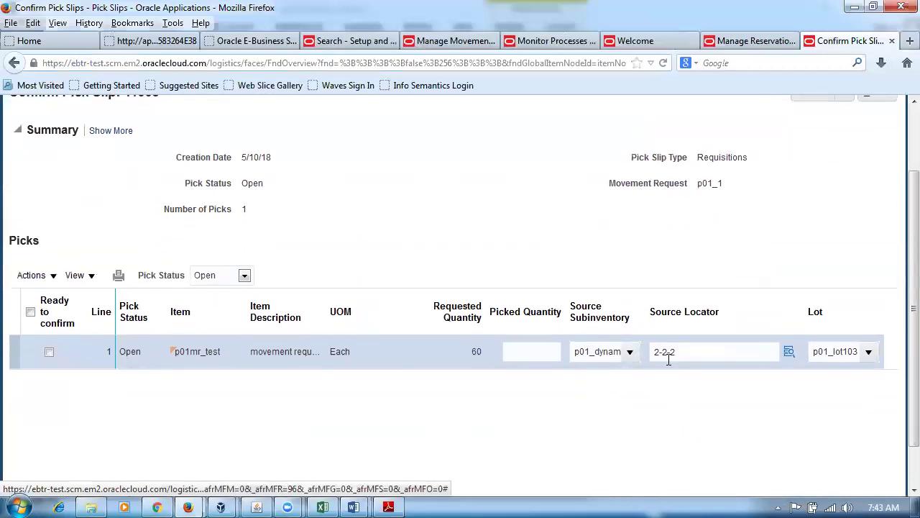
left_click(630, 354)
left_click(610, 466)
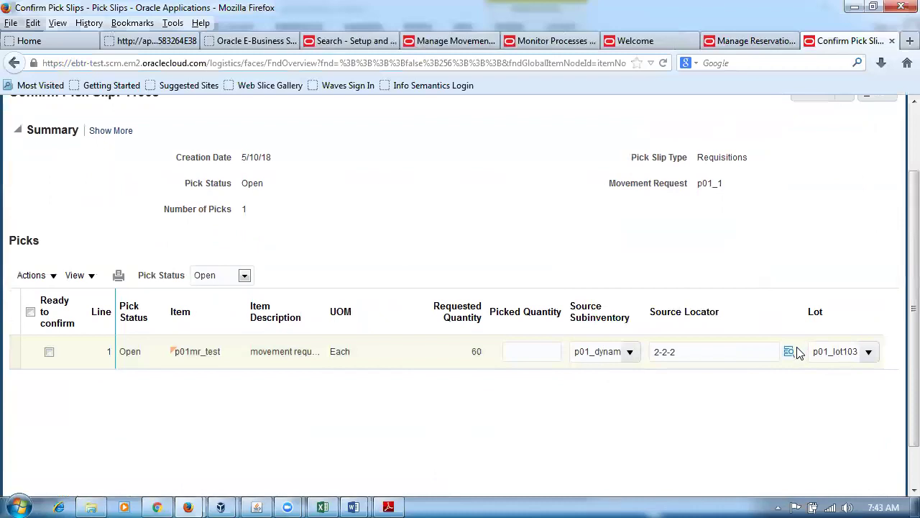
left_click(868, 354)
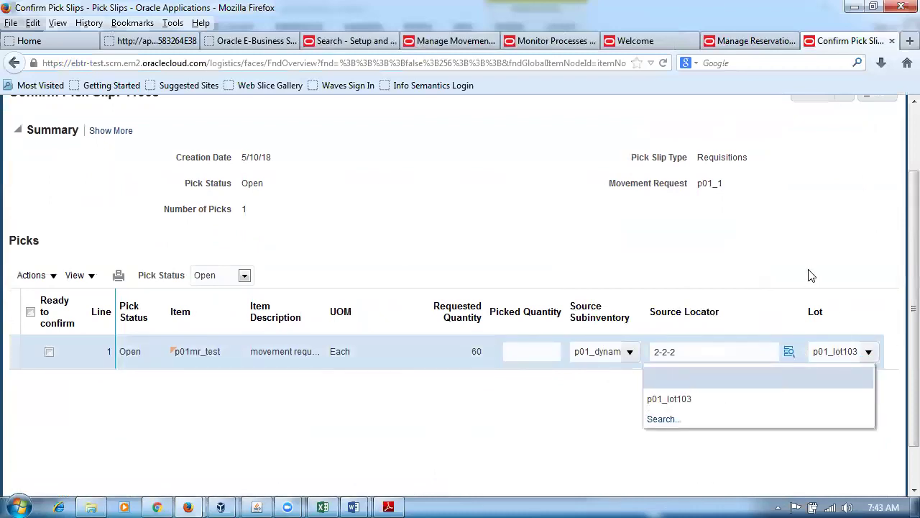
left_click(808, 269)
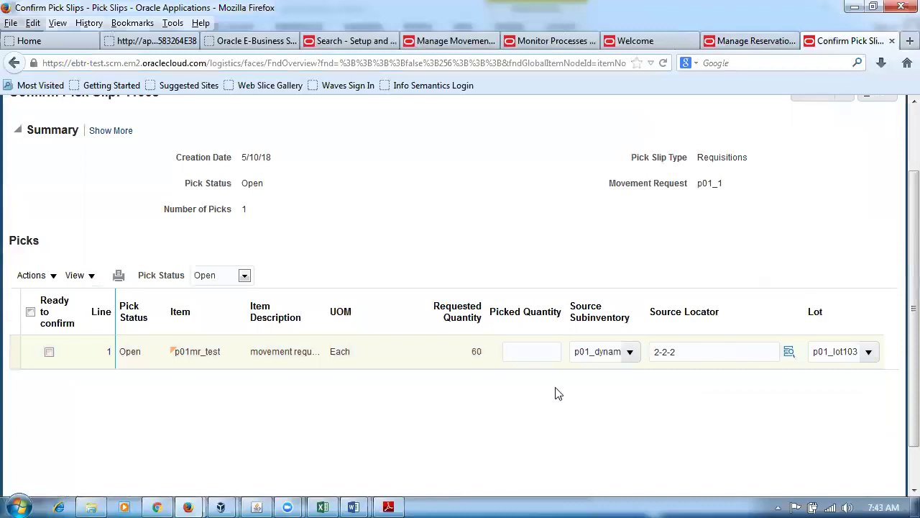
Enter picked quantity 60 and look at the Confirm and Close option.
left_click(524, 357)
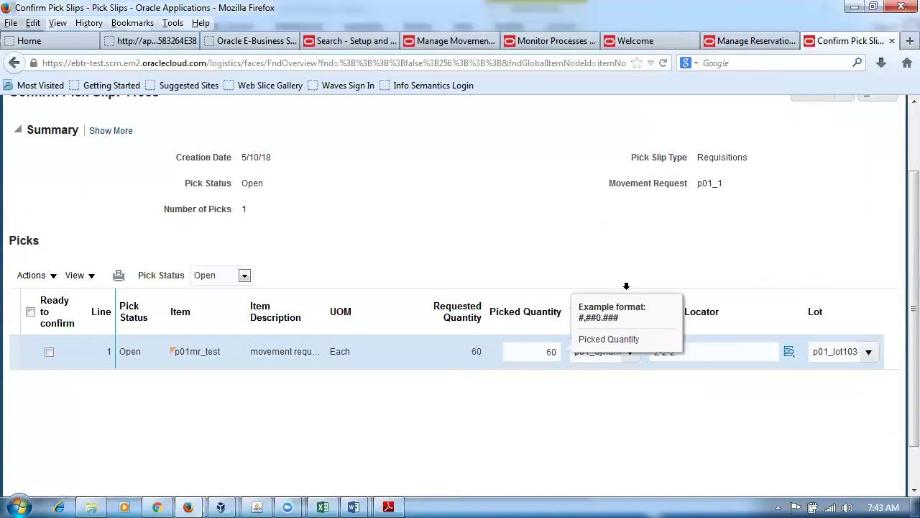
left_click(612, 256)
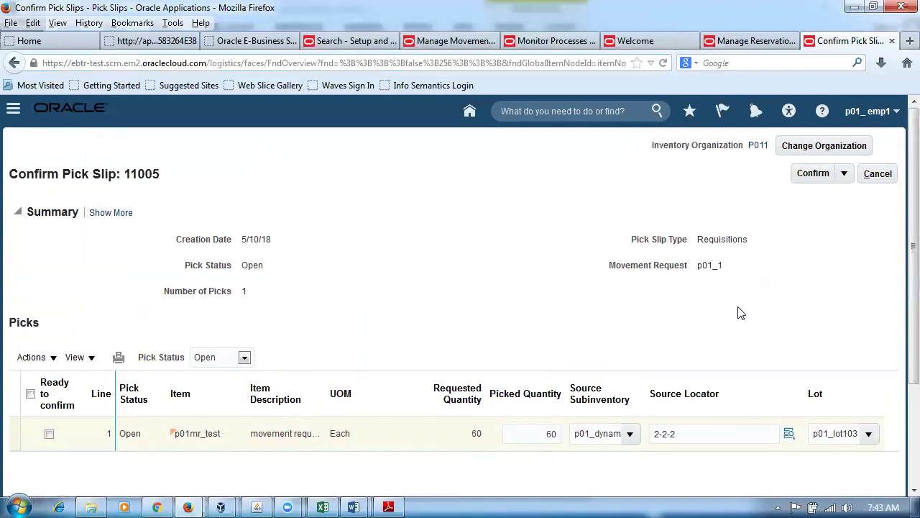
left_click(845, 174)
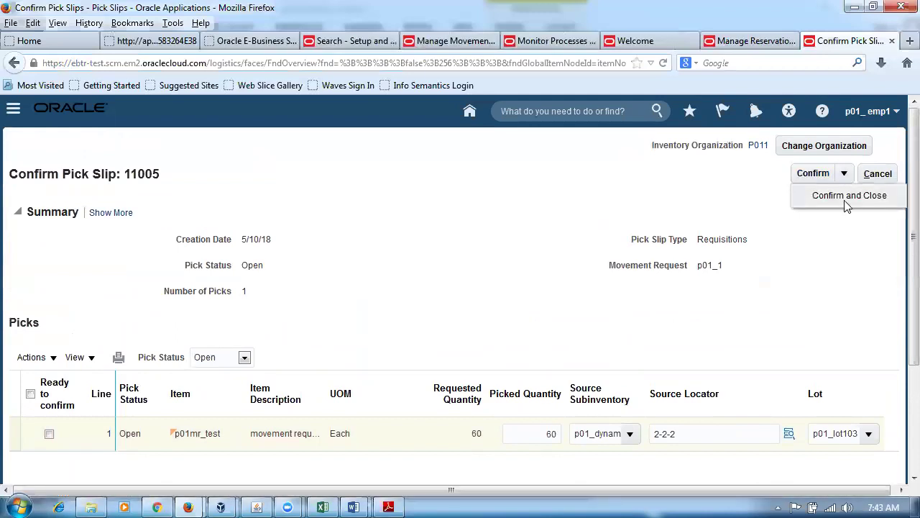
left_click(818, 286)
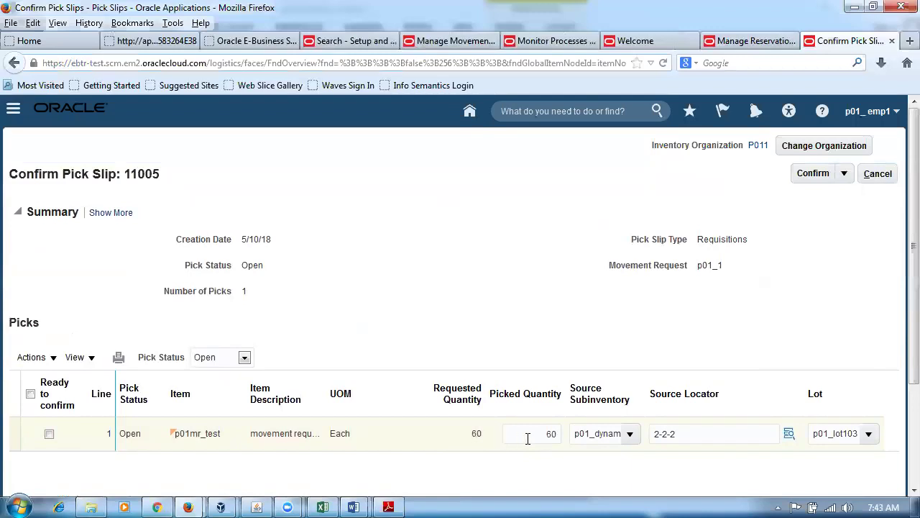
Leave pick slip 11005's 60-Each pick unconfirmed, return to search results, and reopen 11005.
double_click(475, 435)
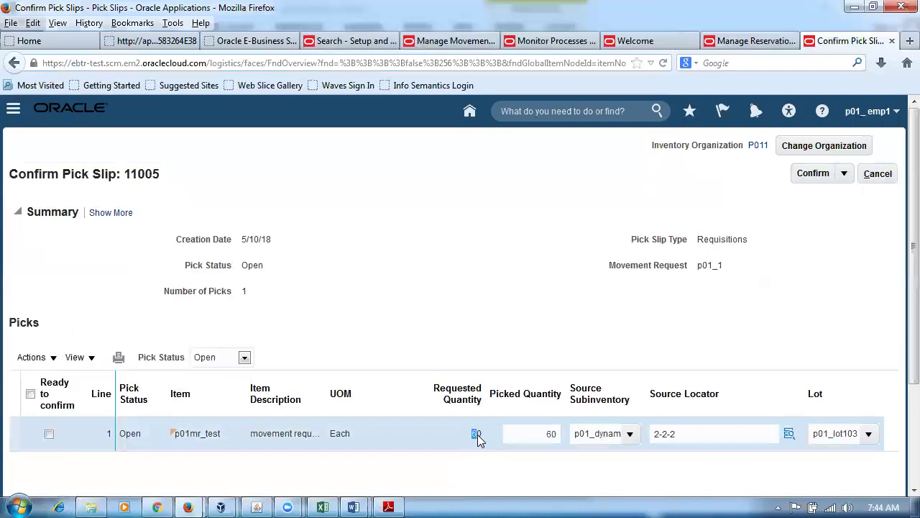
left_click(503, 332)
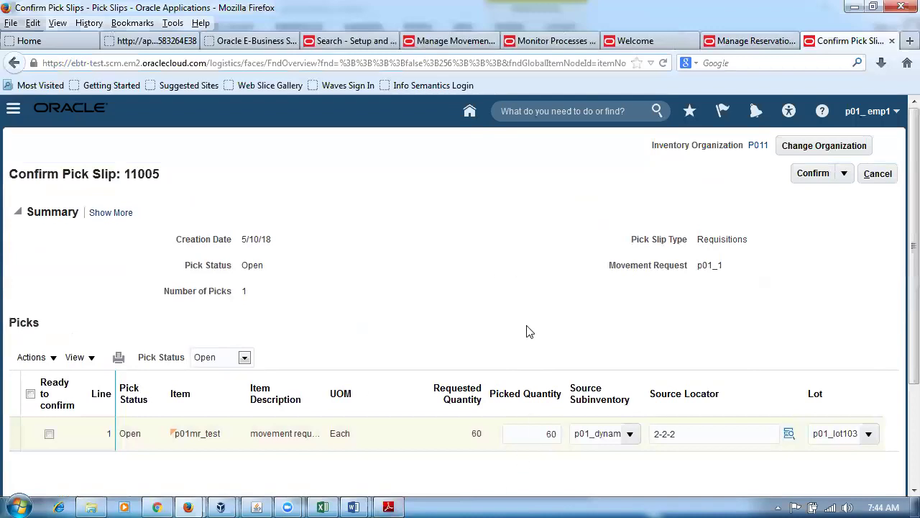
left_click(844, 174)
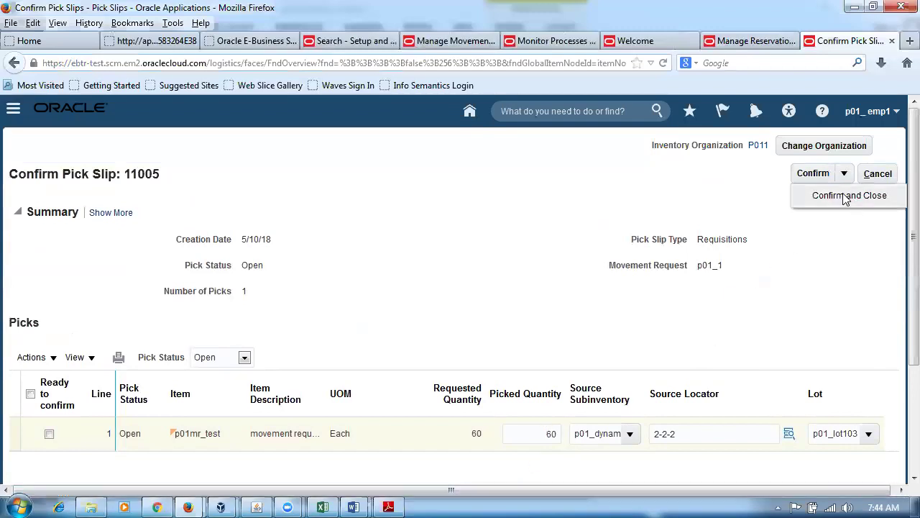
left_click(846, 197)
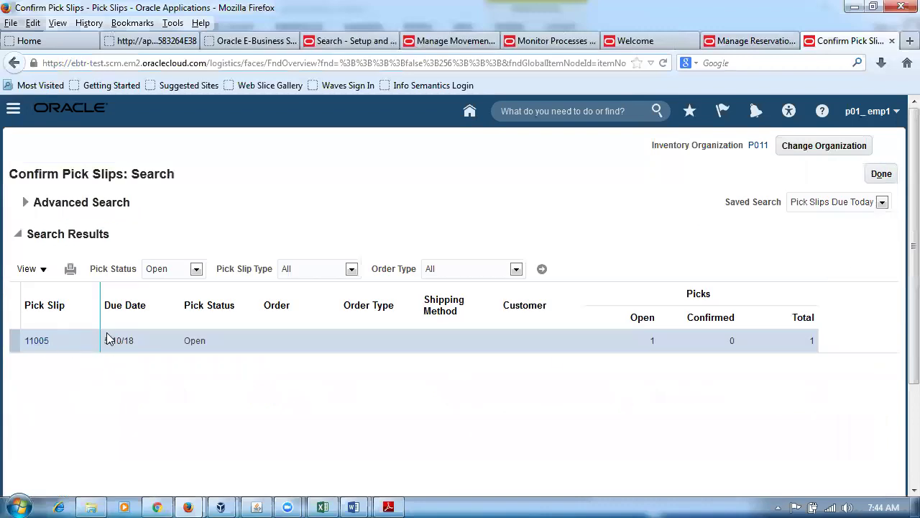
left_click(34, 342)
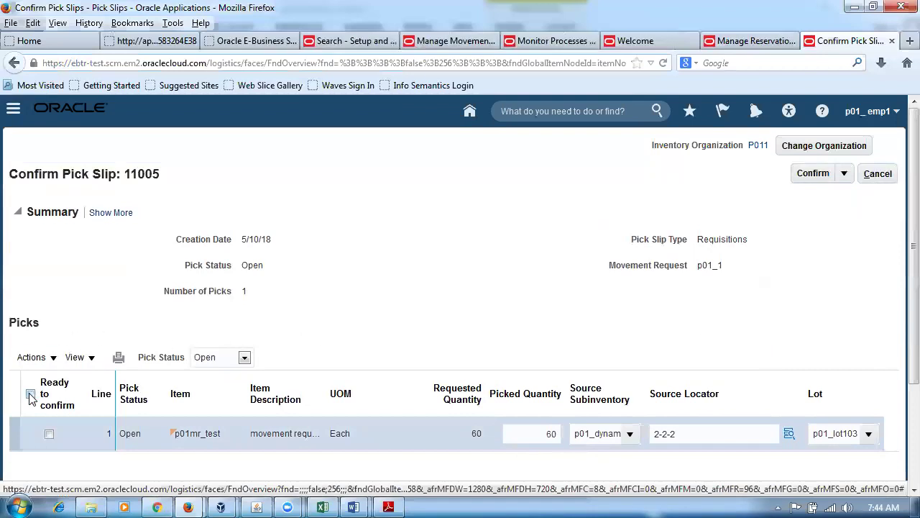
Mark pick slip 11005's single pick ready, confirm it, and close back to the search results.
left_click(31, 394)
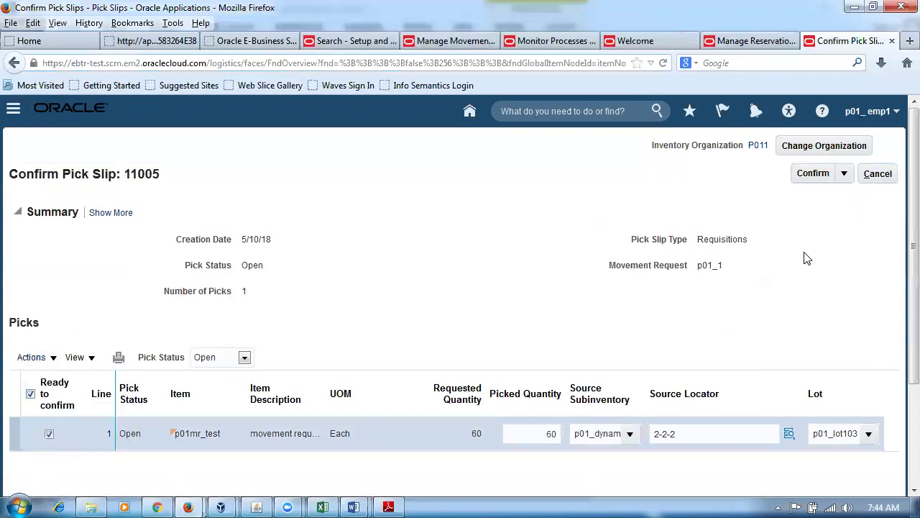
left_click(816, 180)
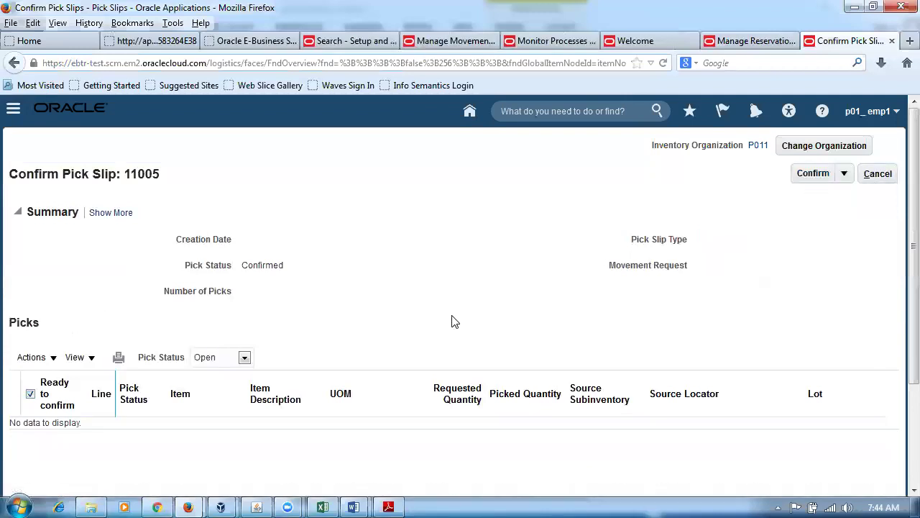
left_click(845, 179)
left_click(834, 195)
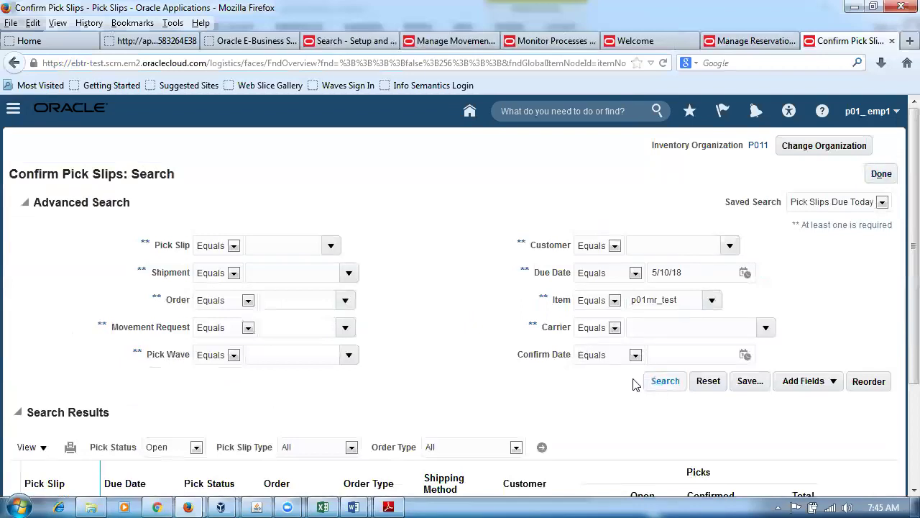
scroll(564, 389, "down", 3)
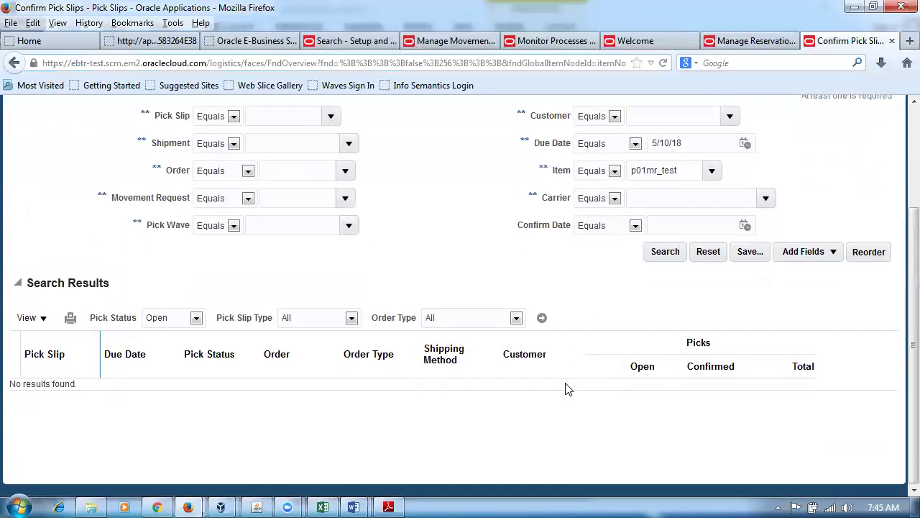
scroll(566, 387, "up", 3)
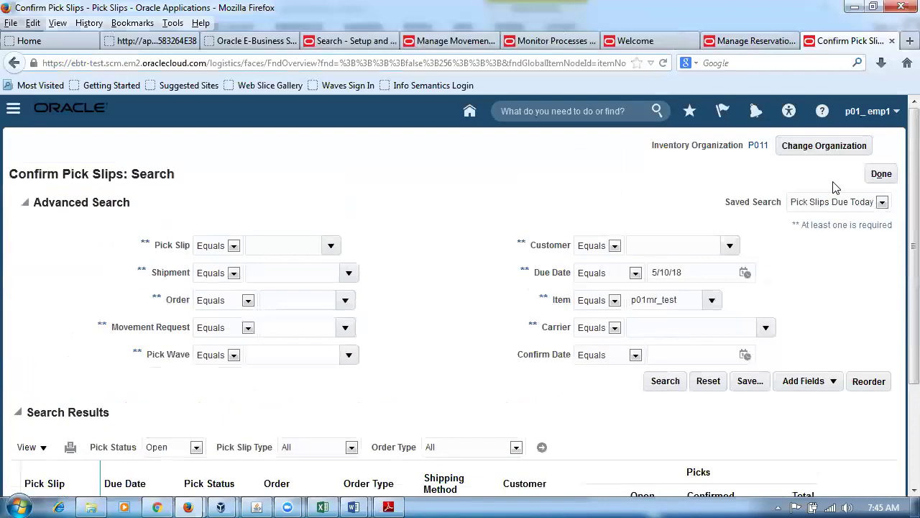
left_click(909, 40)
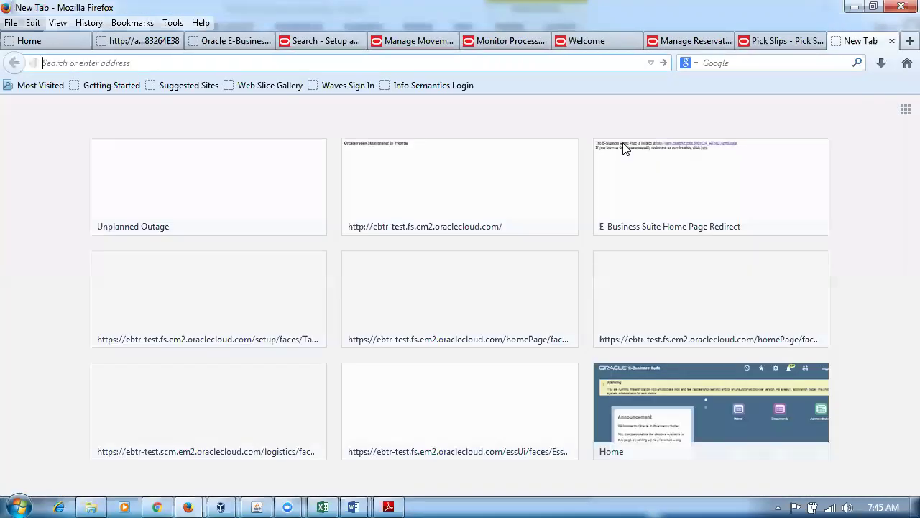
Load the Oracle Cloud address in a new tab and go to the Warehouse Operations Inventory work area.
type("e")
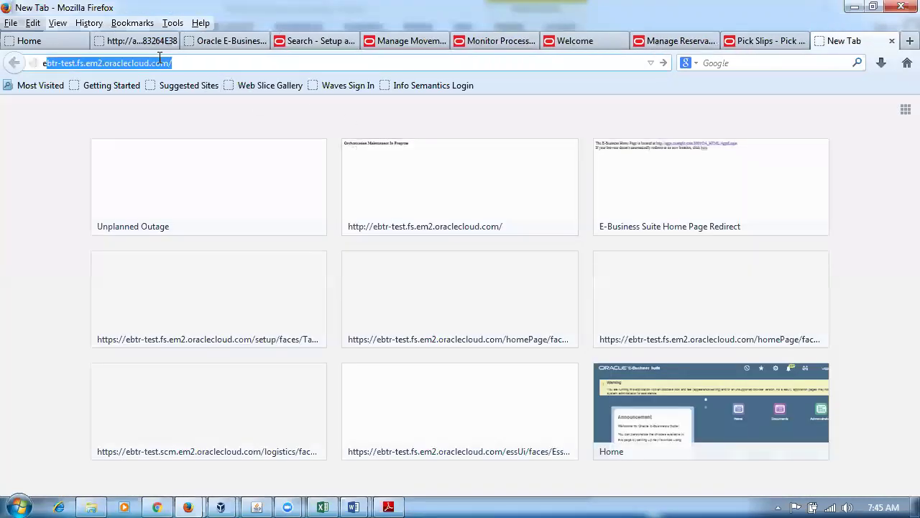
key("Return")
left_click(473, 277)
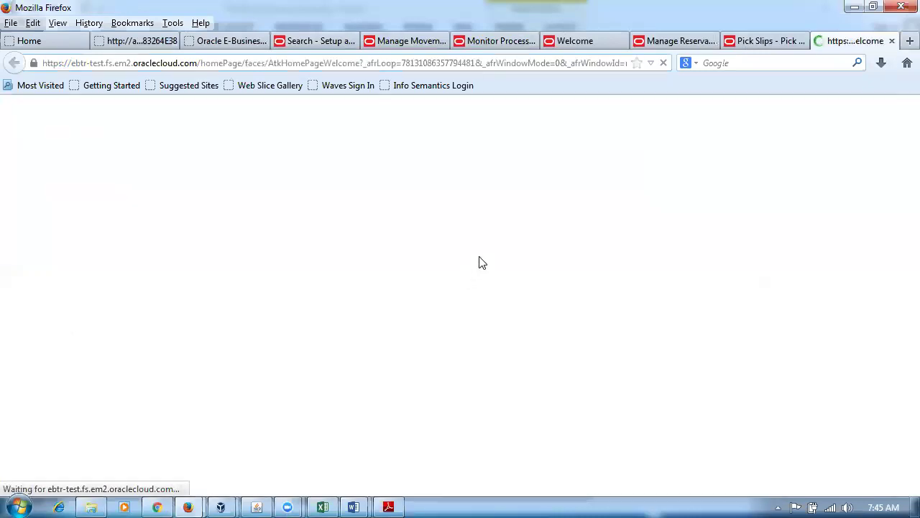
left_click(531, 114)
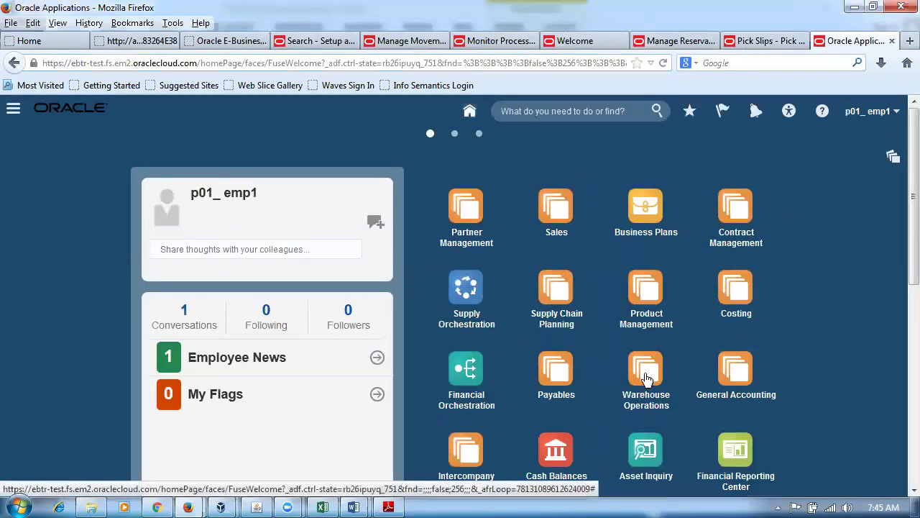
left_click(643, 373)
left_click(737, 475)
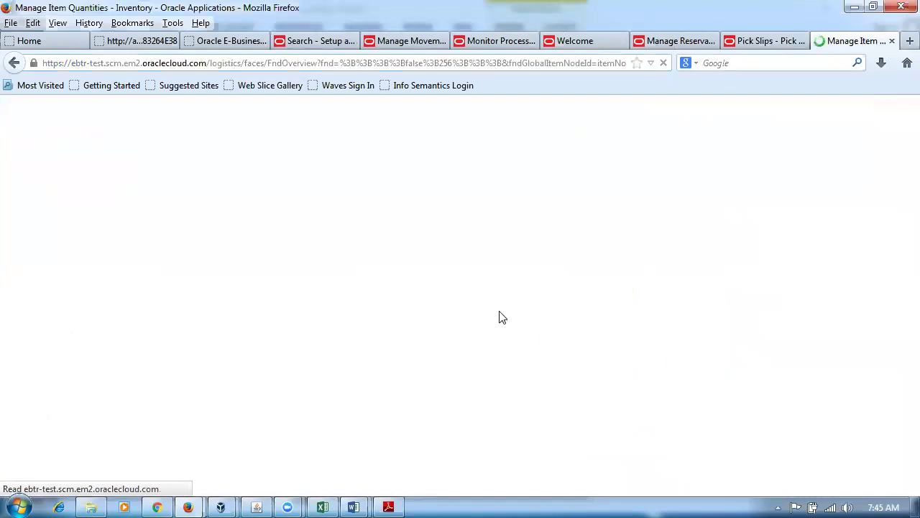
Search item quantities for p01mr_test in organization P011.
left_click(132, 319)
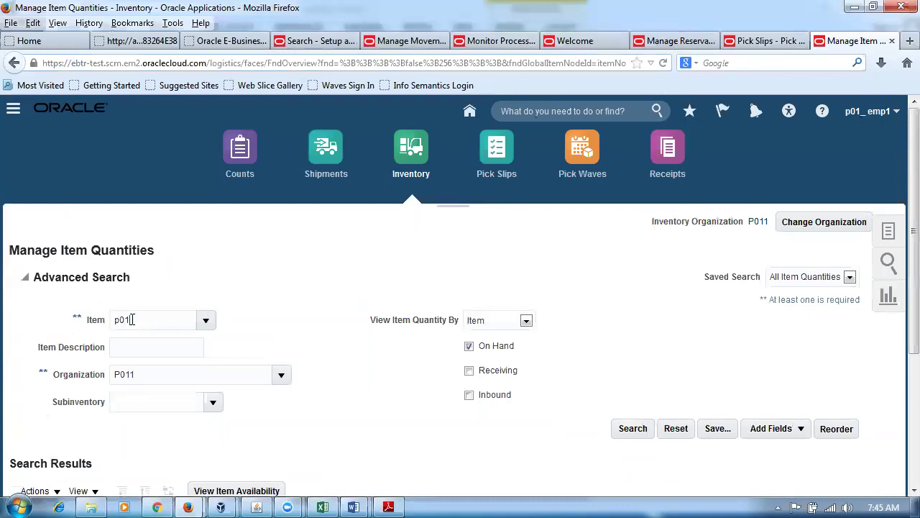
key("Tab")
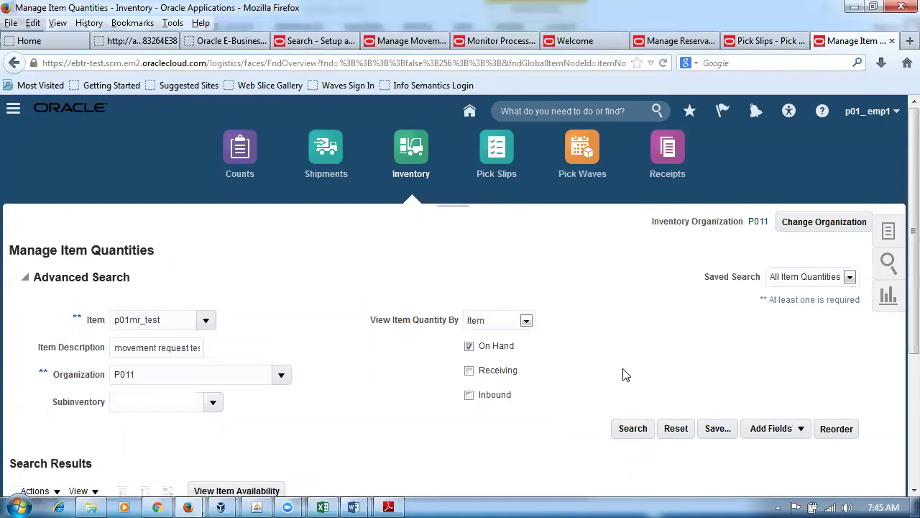
scroll(625, 373, "down", 2)
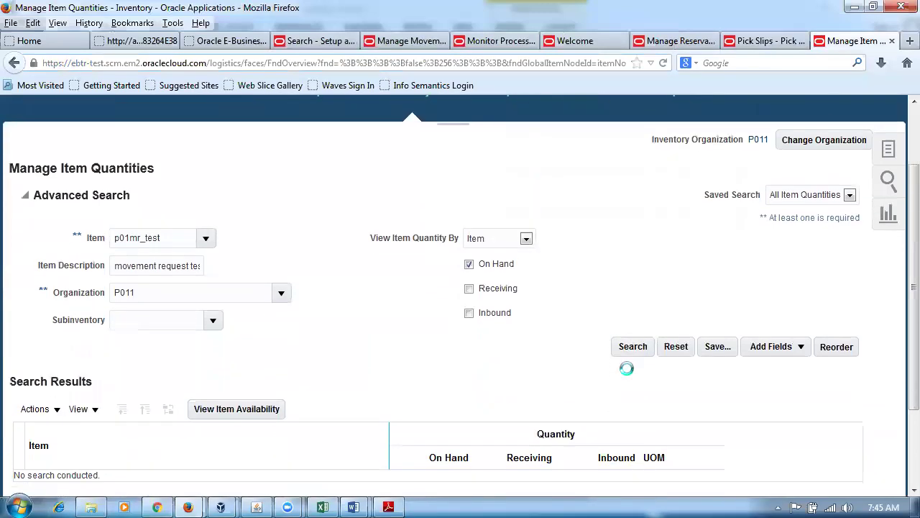
left_click(631, 348)
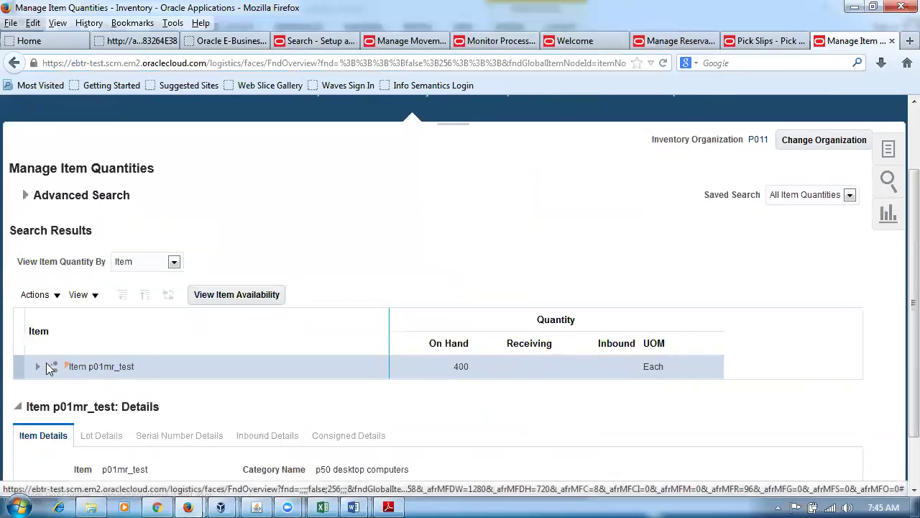
Expand p01mr_test's quantities by subinventory, locator and lot, down to lot p01_lot103 with 60 Each in p011_sub1.
left_click(35, 368)
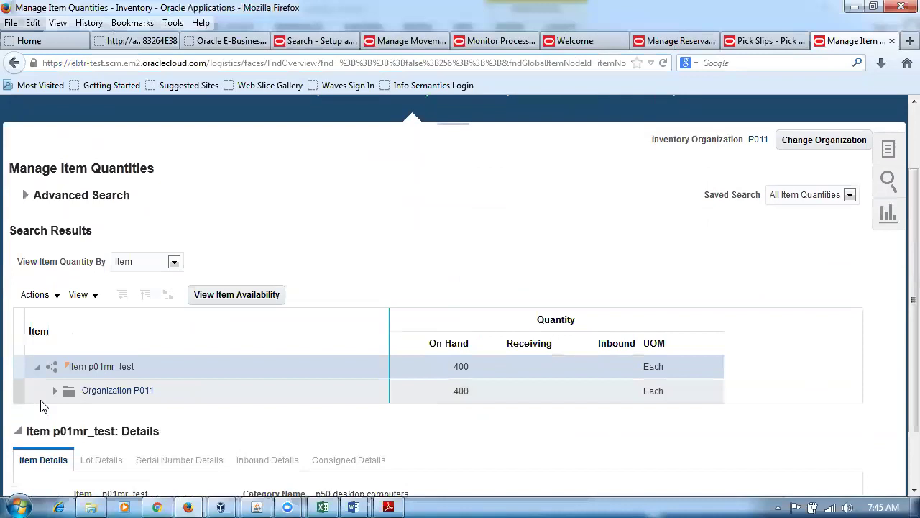
left_click(55, 391)
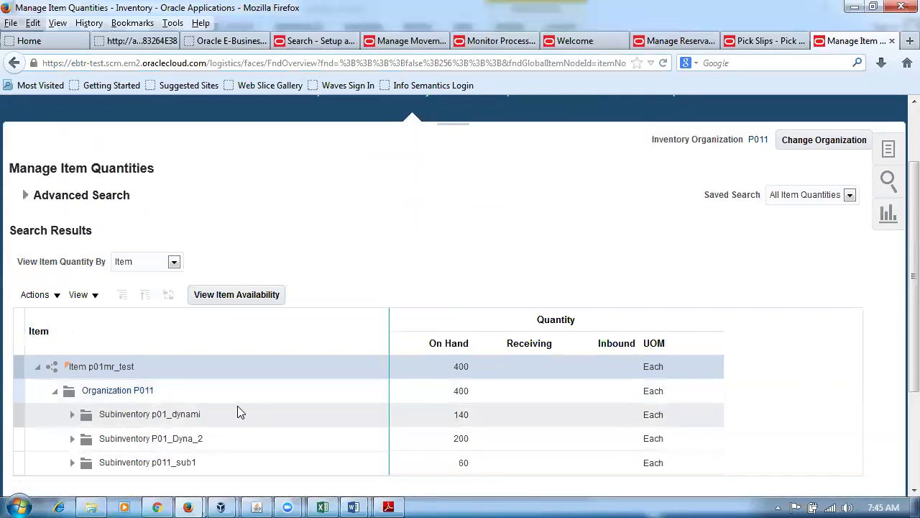
scroll(272, 399, "down", 3)
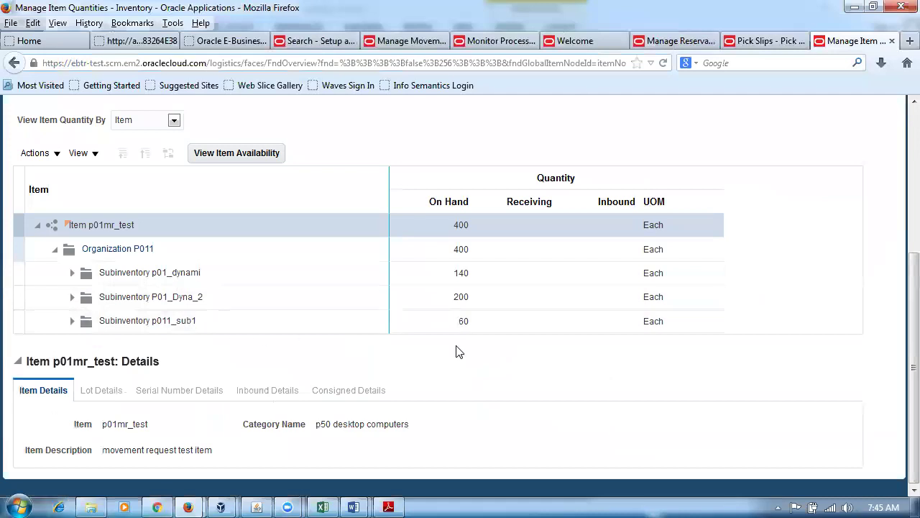
left_click(72, 272)
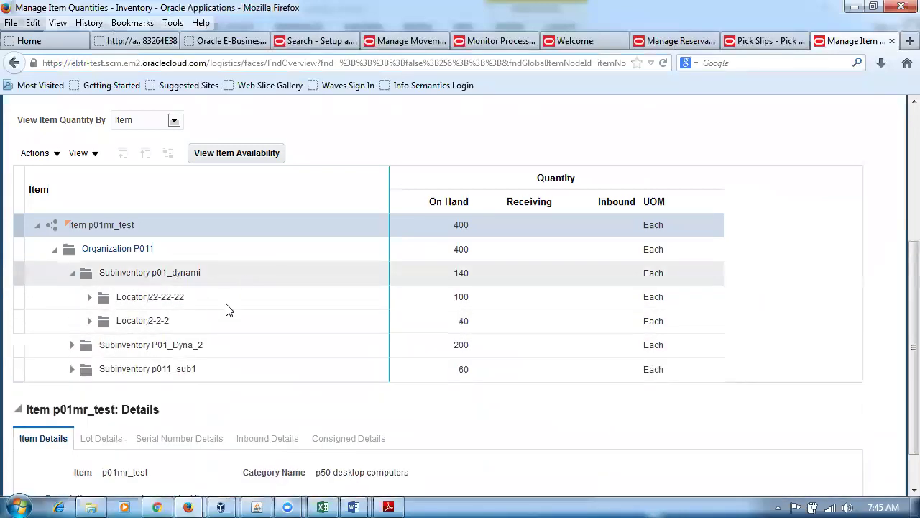
left_click(72, 345)
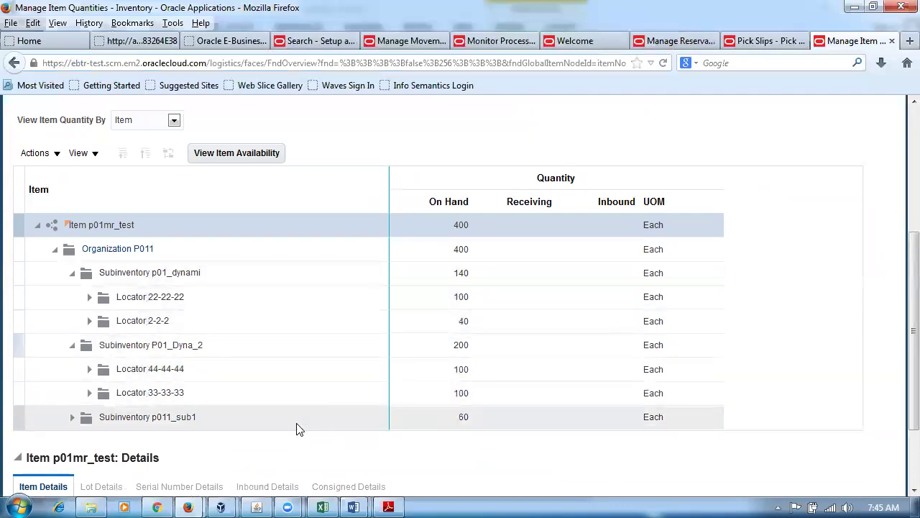
left_click(71, 417)
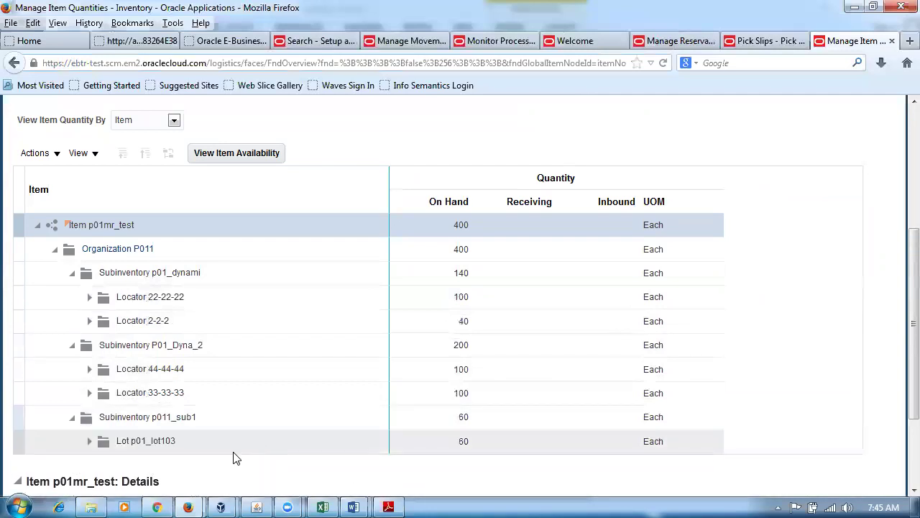
left_click(89, 441)
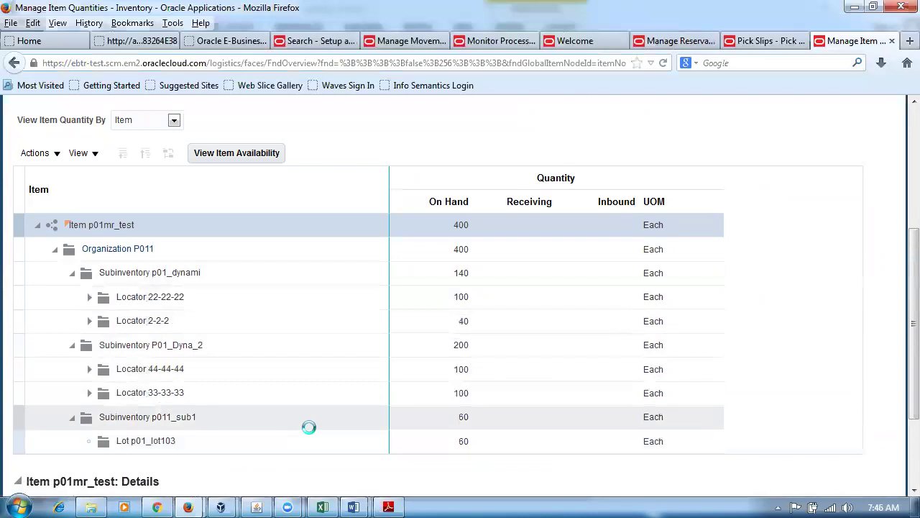
left_click(294, 446)
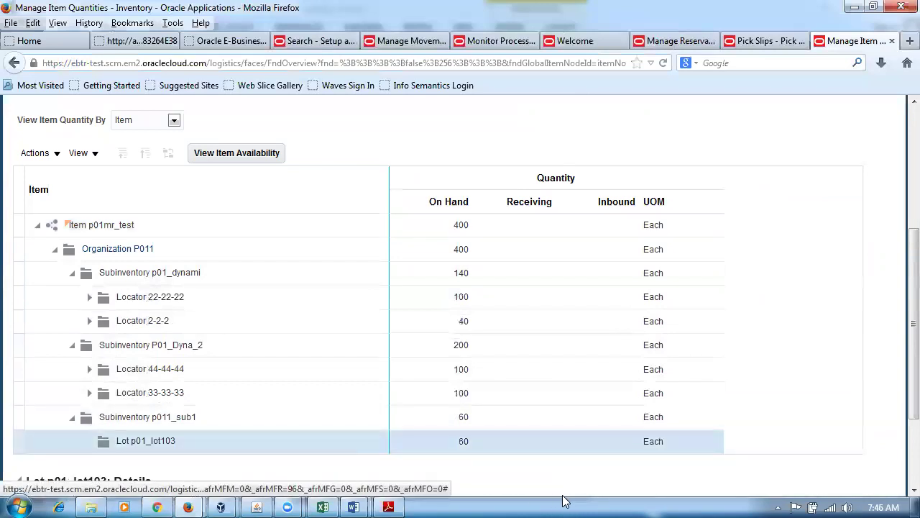
left_click(323, 507)
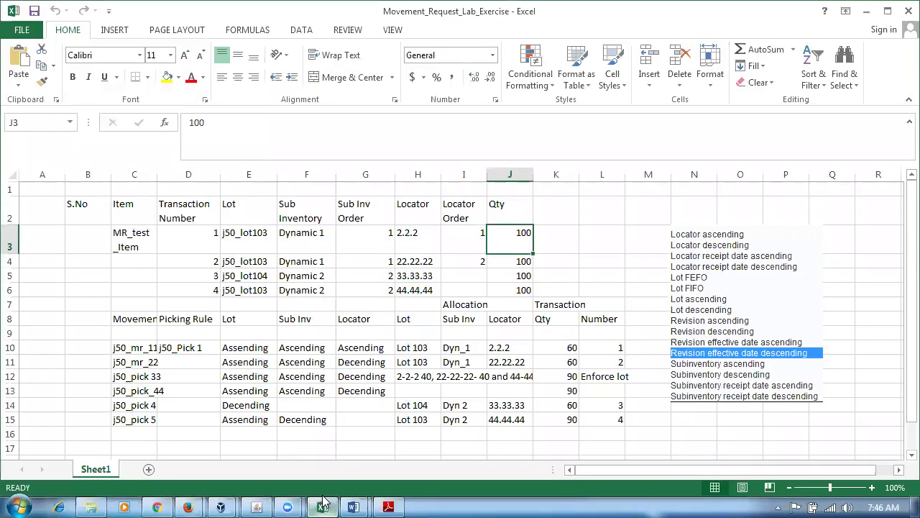
Review the Ascending and Decending rule entries in cells G10 and G11, then return to Manage Item Quantities.
left_click(381, 346)
left_click(379, 364)
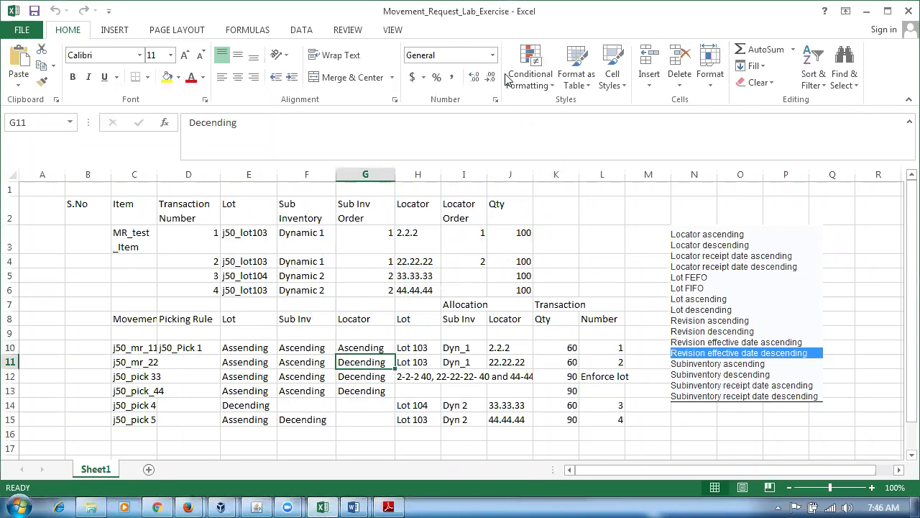
key("alt+Tab")
mouse_move(188, 501)
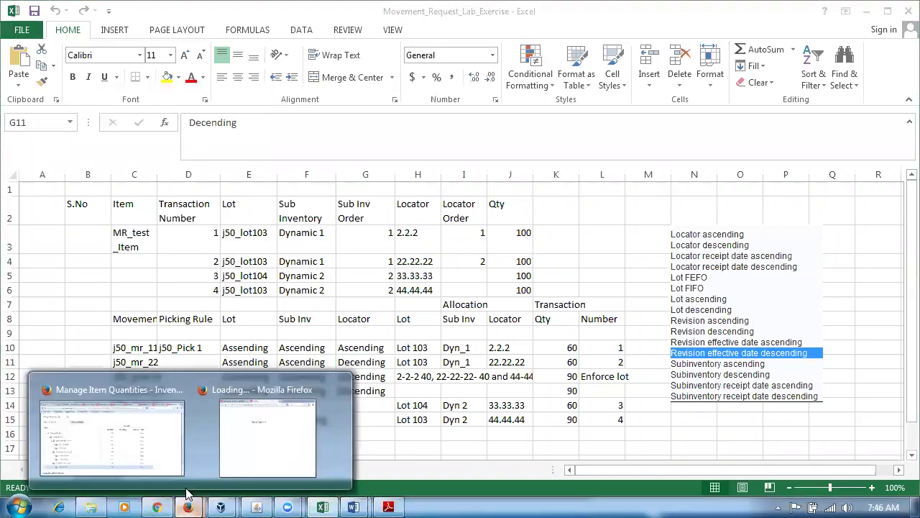
left_click(108, 431)
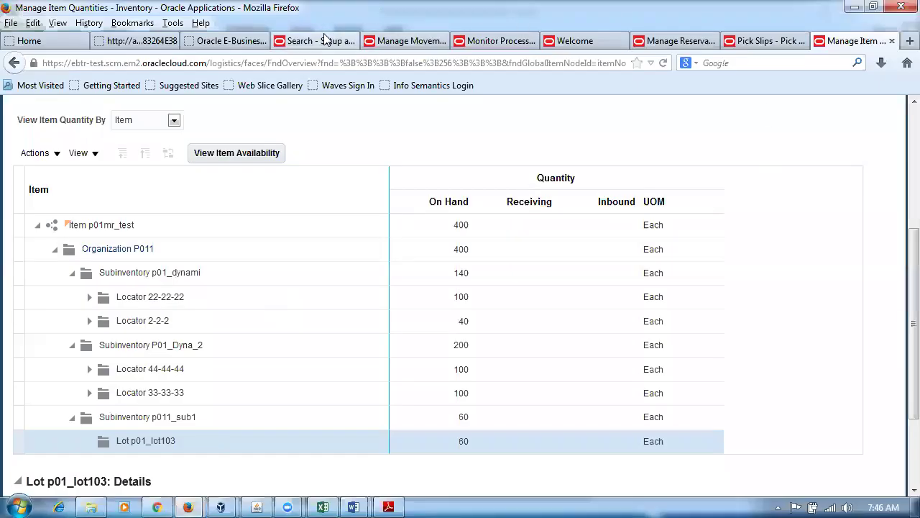
Open p01_pick_rule for editing to view its Lot, Subinventory, Locator ascending priorities.
left_click(322, 40)
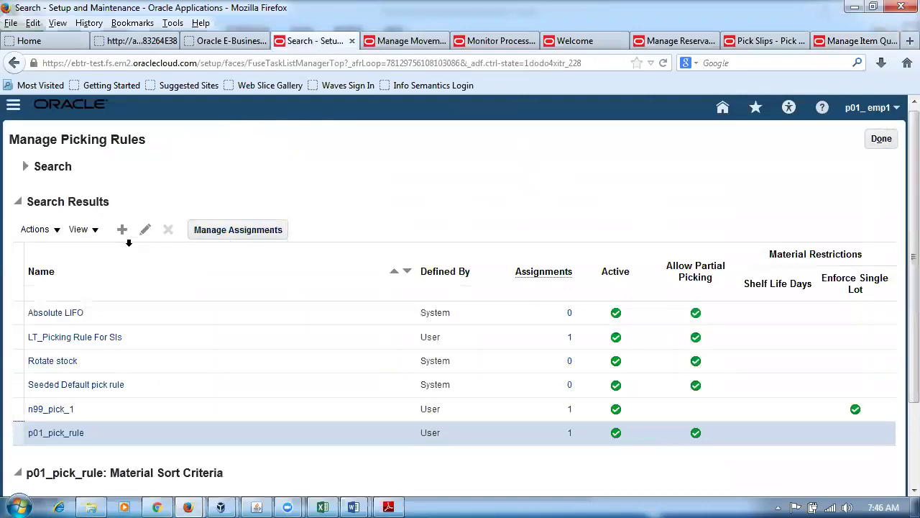
left_click(144, 231)
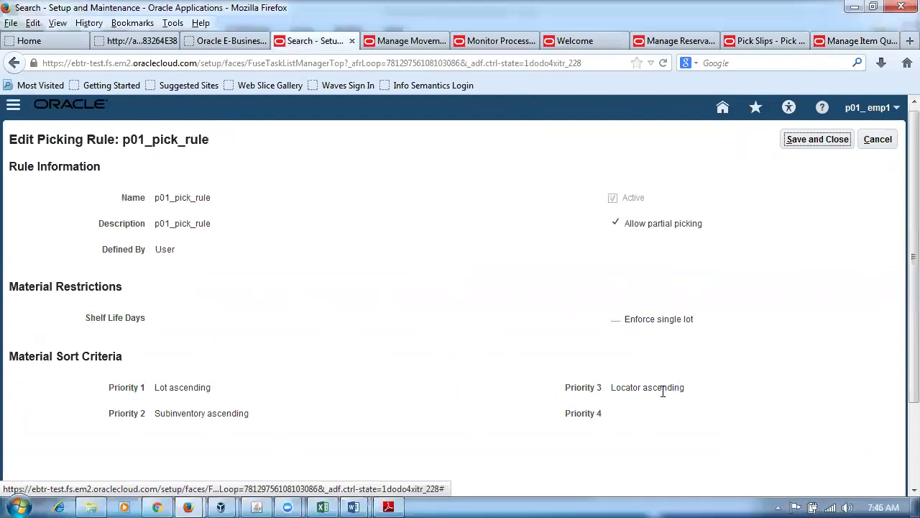
left_click(325, 505)
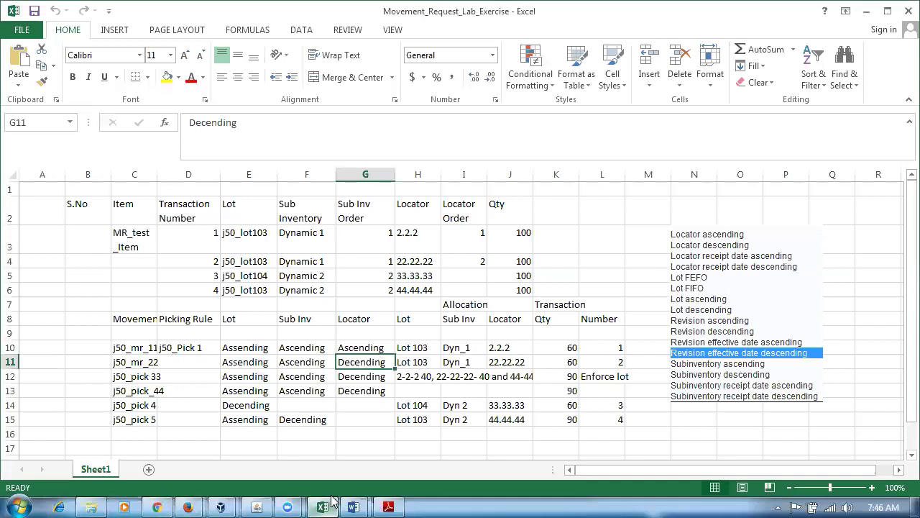
Check the expected locator orders for j50_mr_11 and j50_mr_22, then return to the picking rule.
left_click(368, 350)
left_click(370, 362)
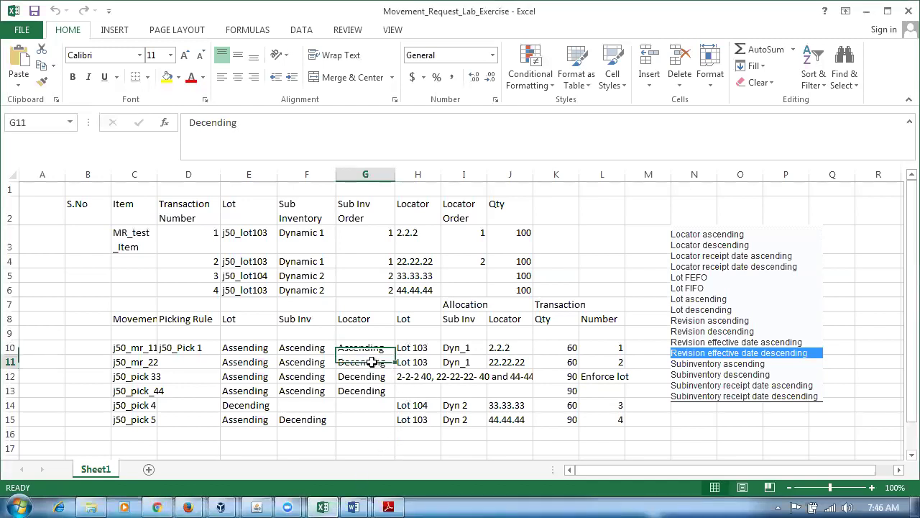
mouse_move(192, 501)
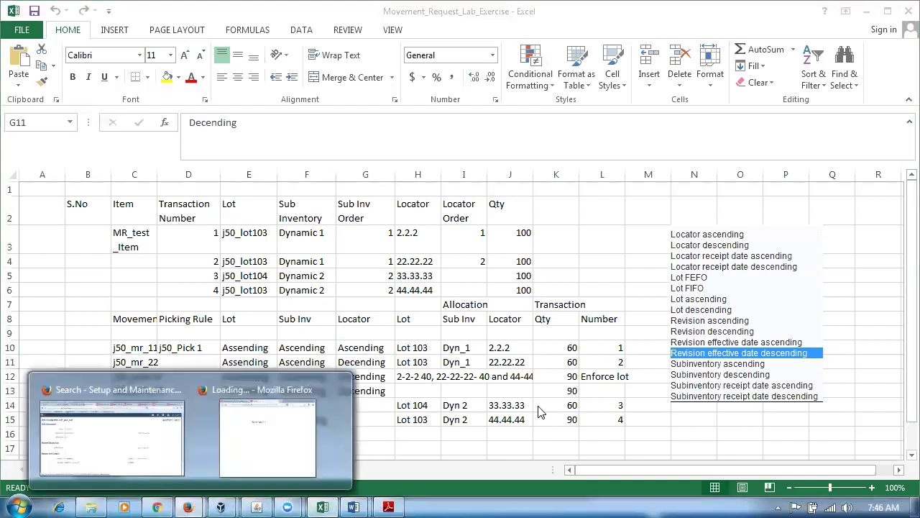
left_click(179, 437)
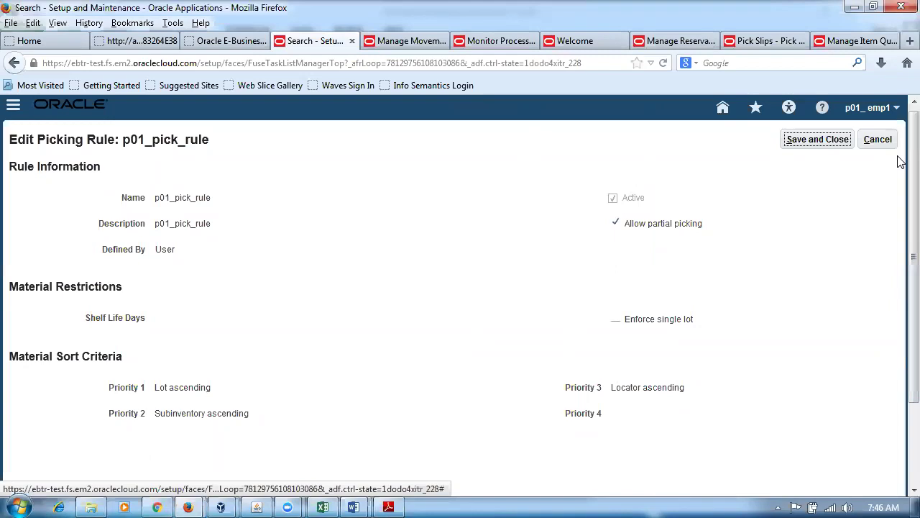
Cancel the rule edit and make p01_pick_rule's P011 sequence 1 assignment inactive.
left_click(876, 141)
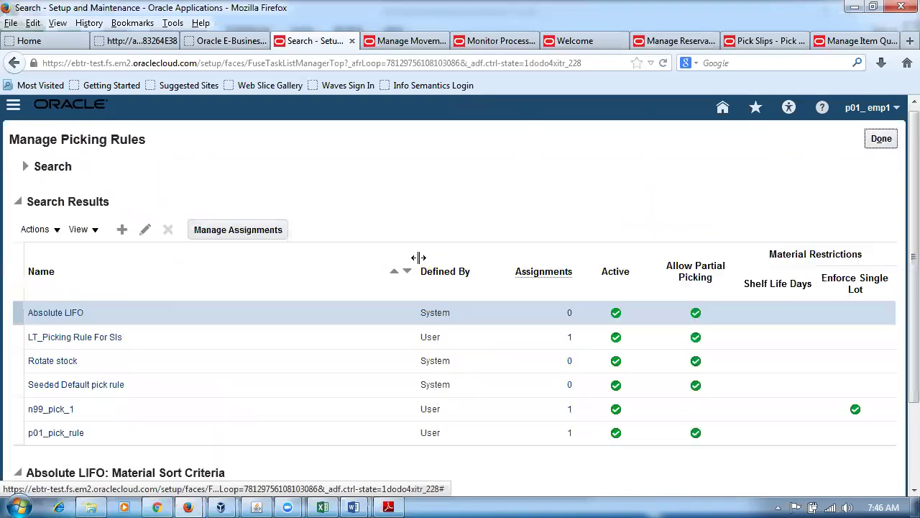
left_click(18, 431)
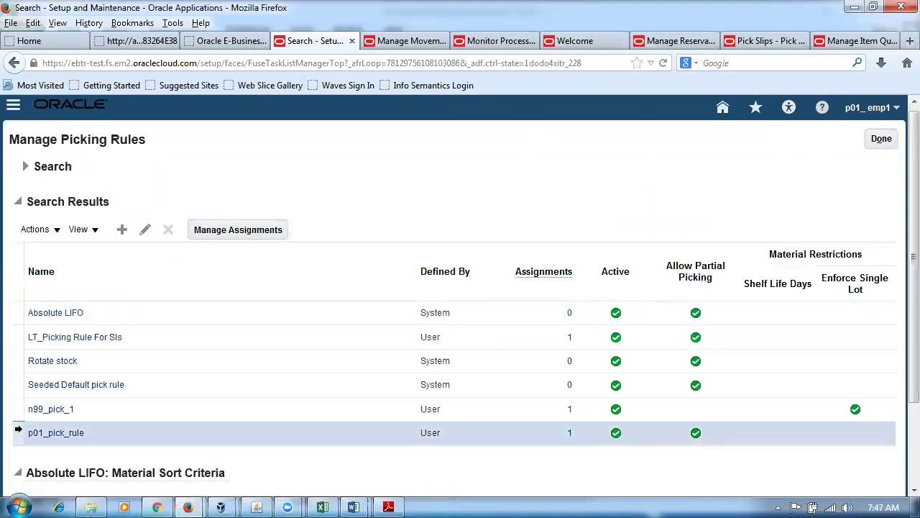
left_click(247, 237)
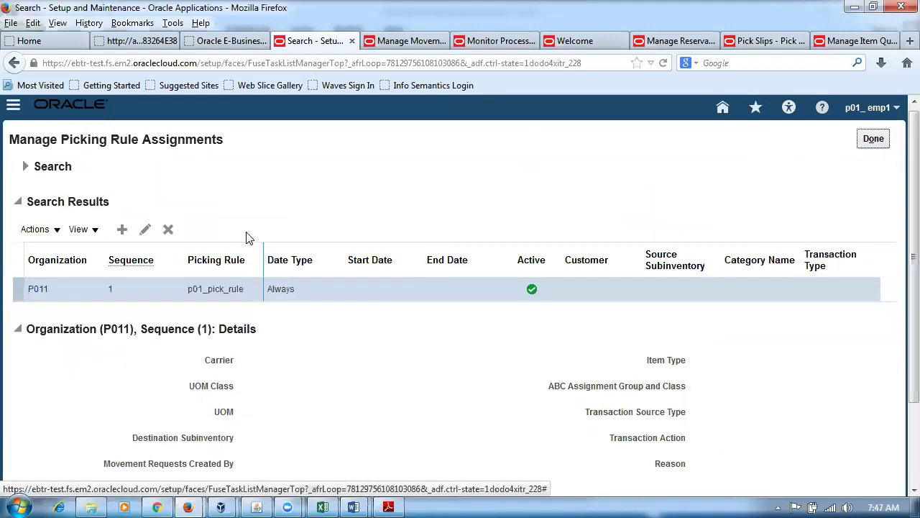
left_click(145, 229)
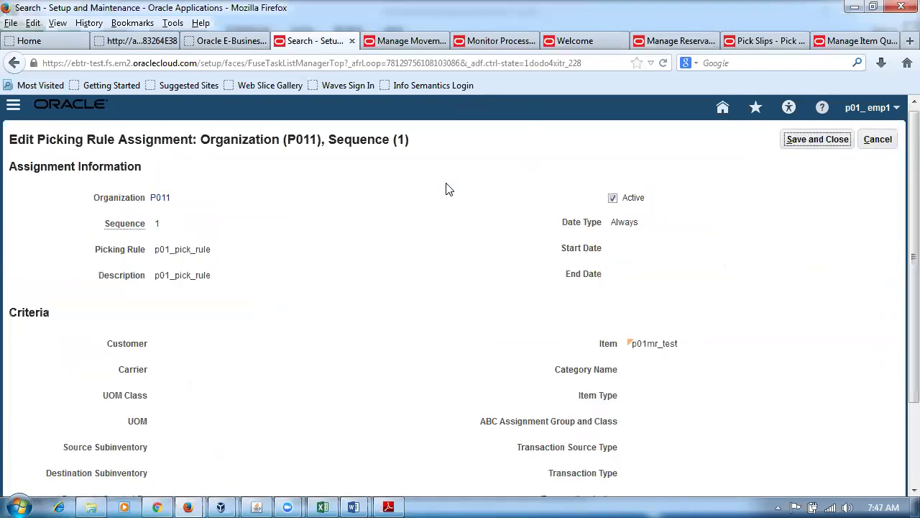
left_click(613, 202)
left_click(818, 143)
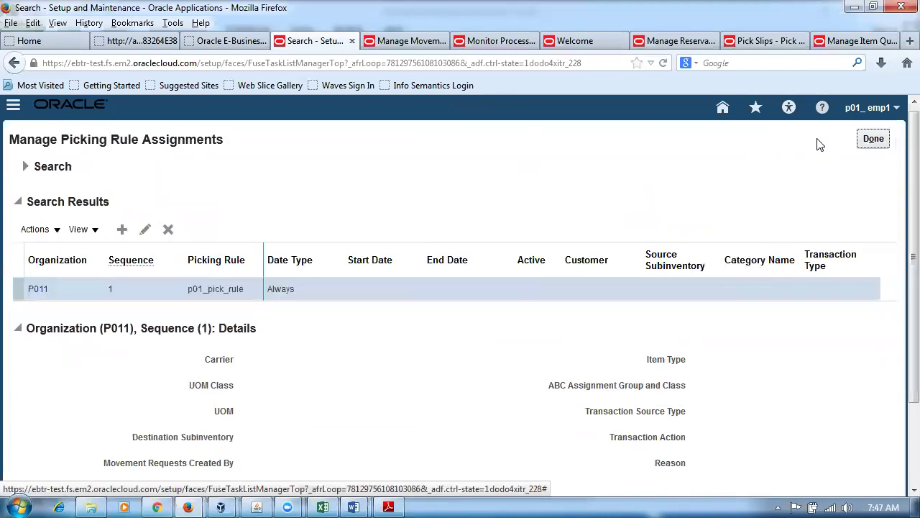
left_click(868, 140)
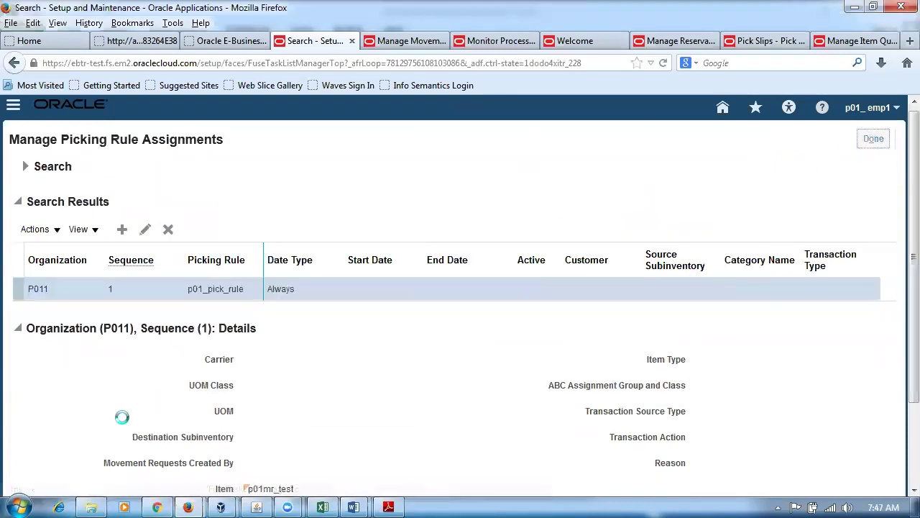
left_click(43, 439)
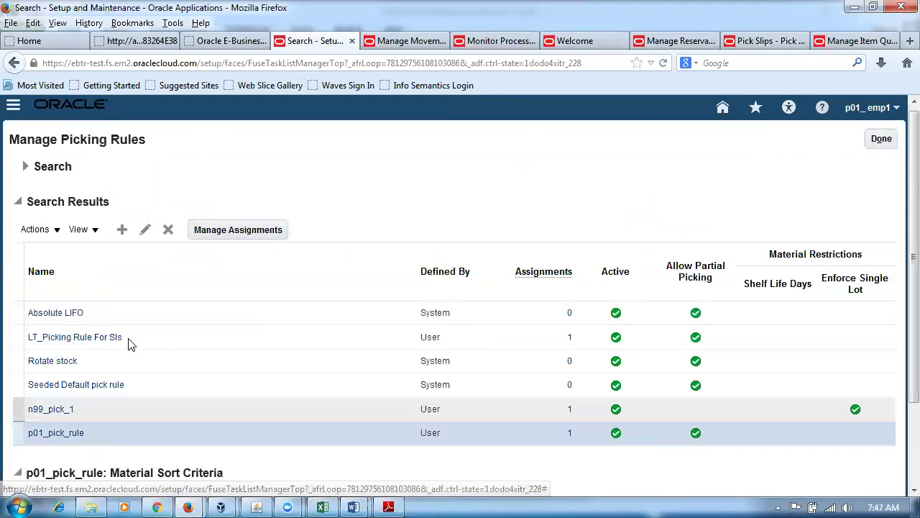
Set p01_pick_rule's third sort priority to Locator descending and save the rule.
left_click(145, 231)
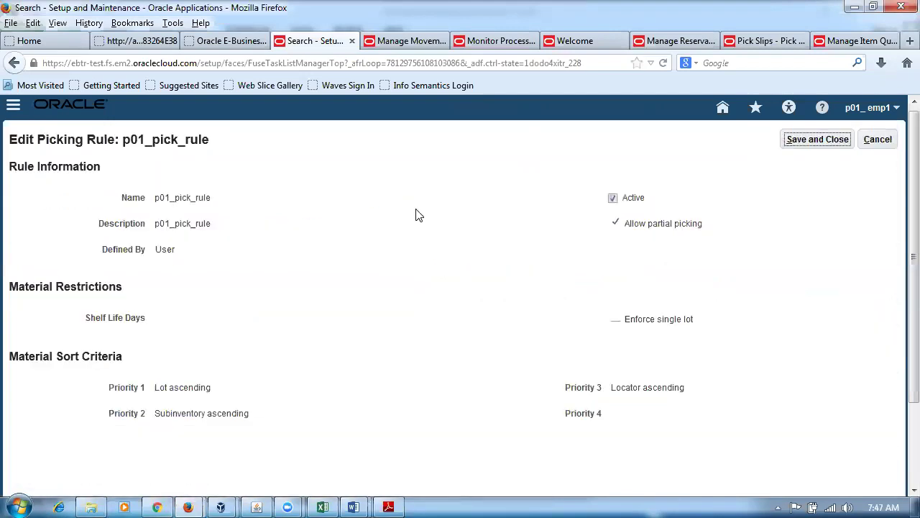
left_click(614, 200)
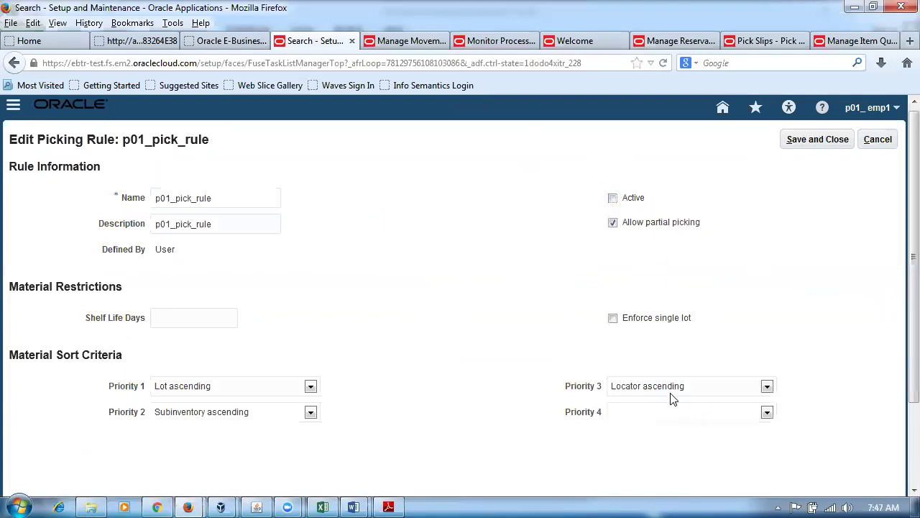
left_click(678, 389)
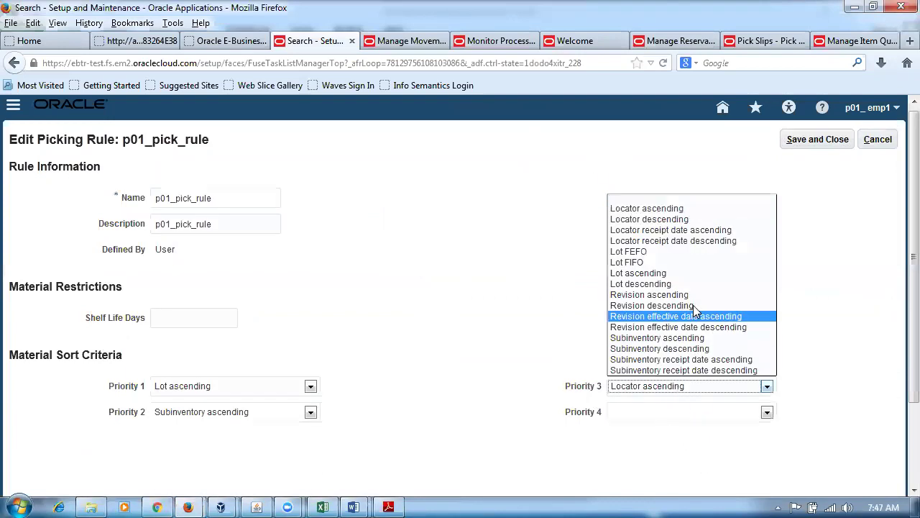
left_click(665, 218)
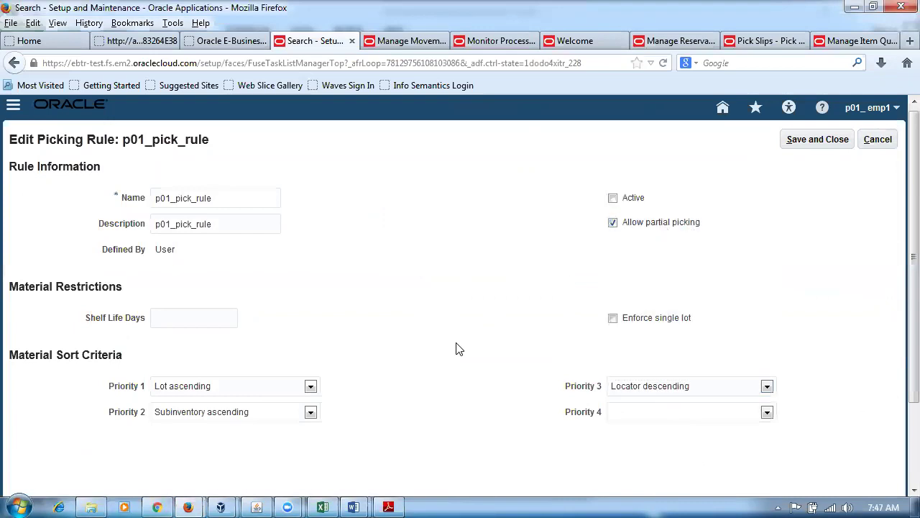
left_click(834, 143)
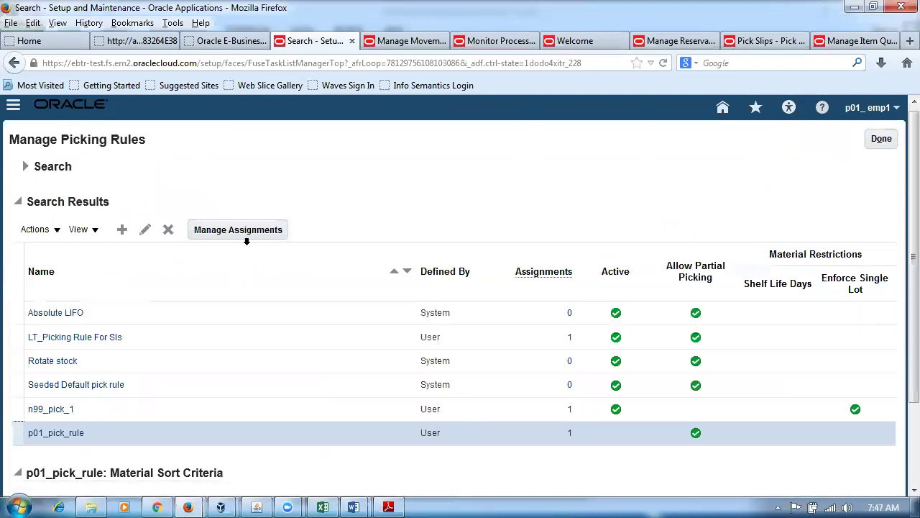
Reopen p01_pick_rule and save it as active again.
left_click(146, 229)
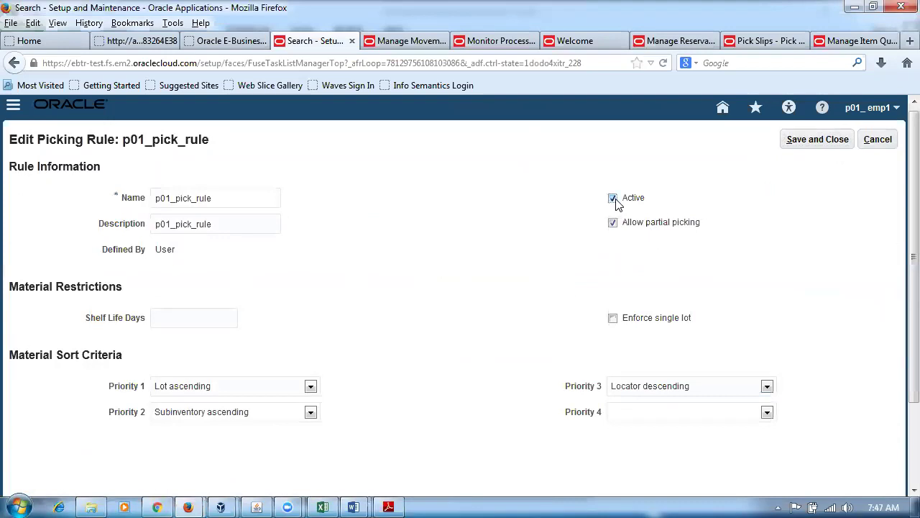
left_click(822, 142)
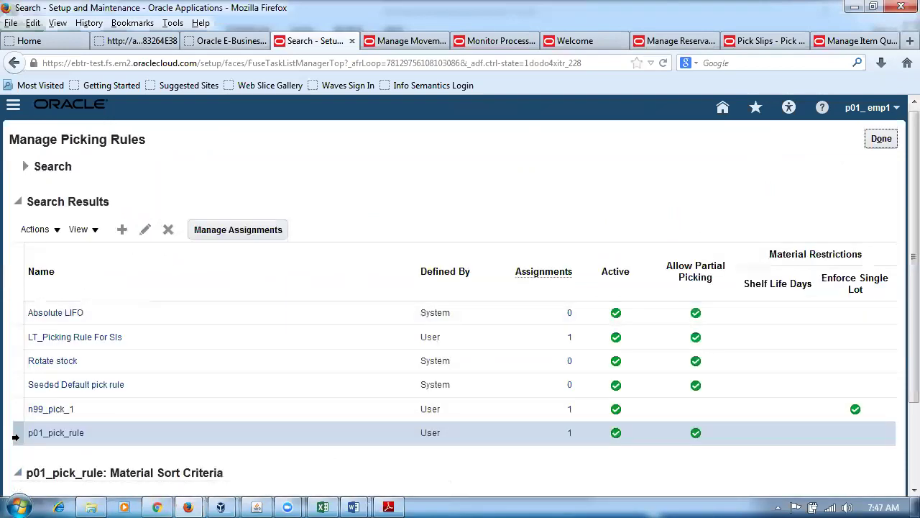
left_click(262, 230)
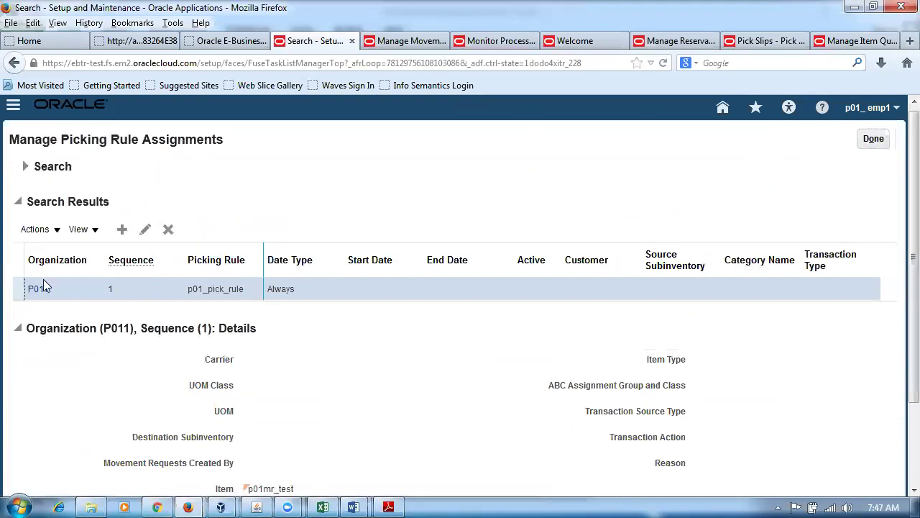
Mark p01_pick_rule's P011 sequence 1 assignment Active again and save it.
left_click(147, 231)
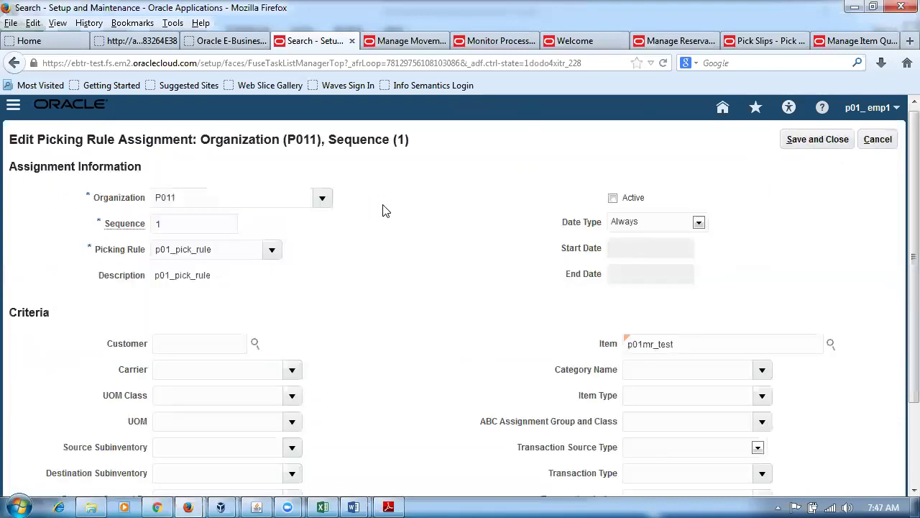
left_click(612, 198)
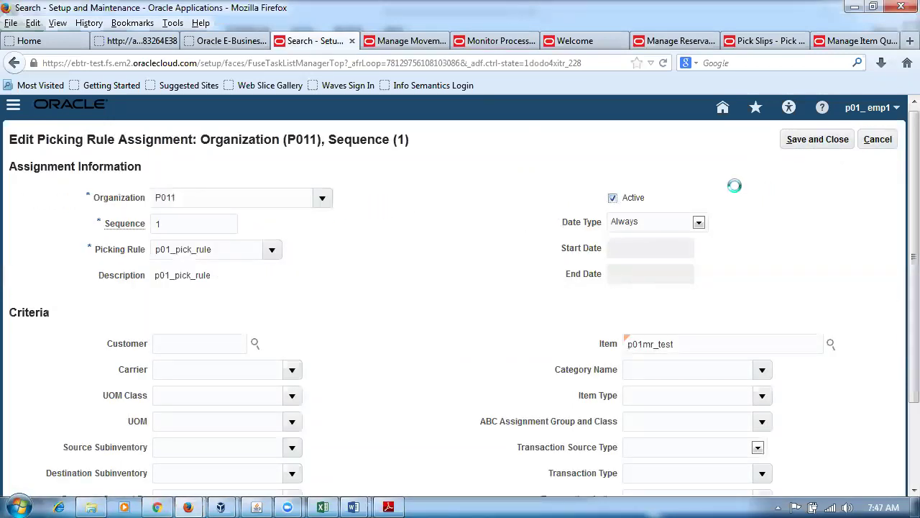
left_click(813, 141)
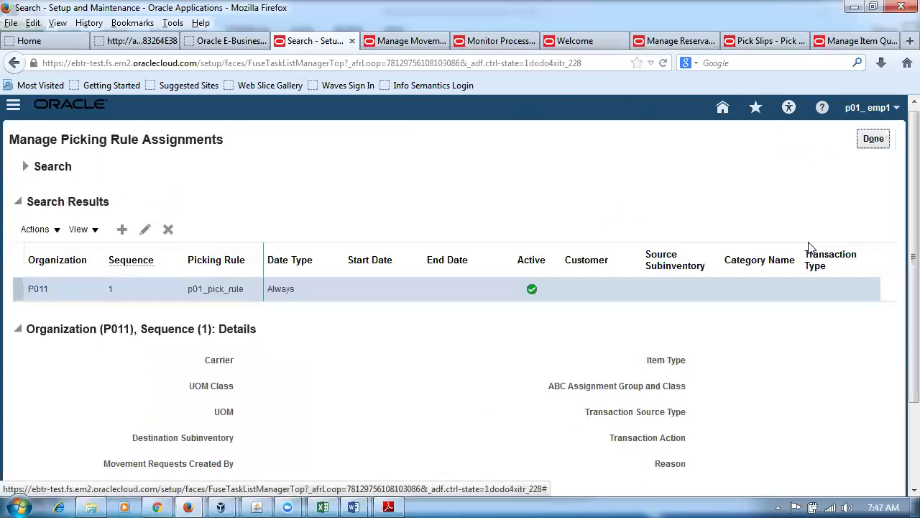
left_click(325, 506)
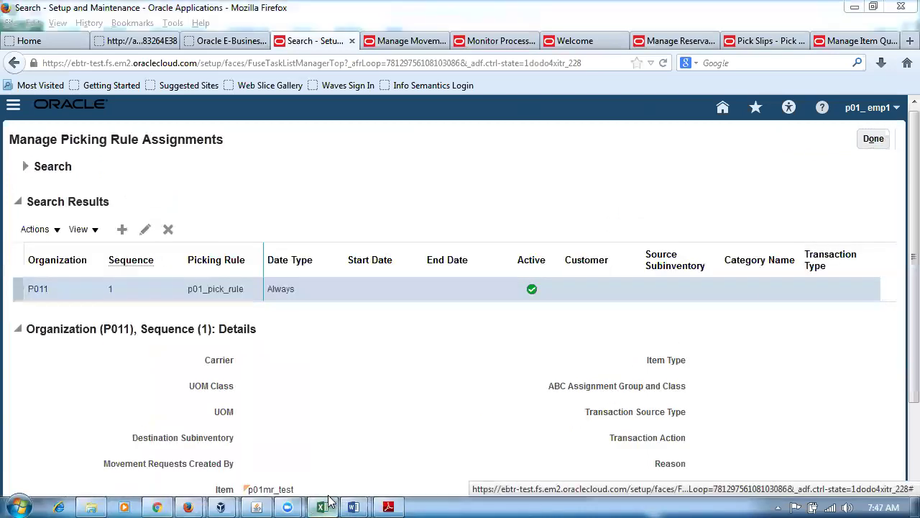
Review j50_mr_22's expected lot, subinventory and locator orders and its 60 quantity in the lab sheet.
left_click(244, 366)
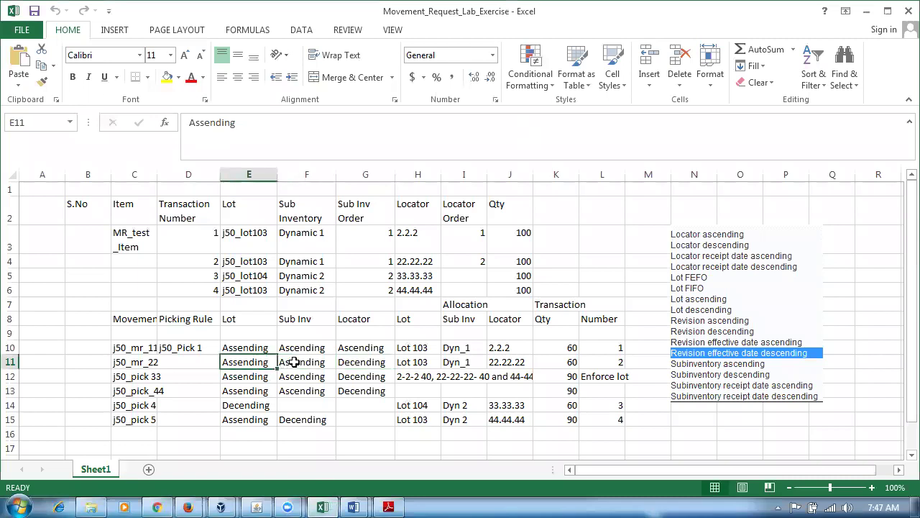
left_click(363, 362)
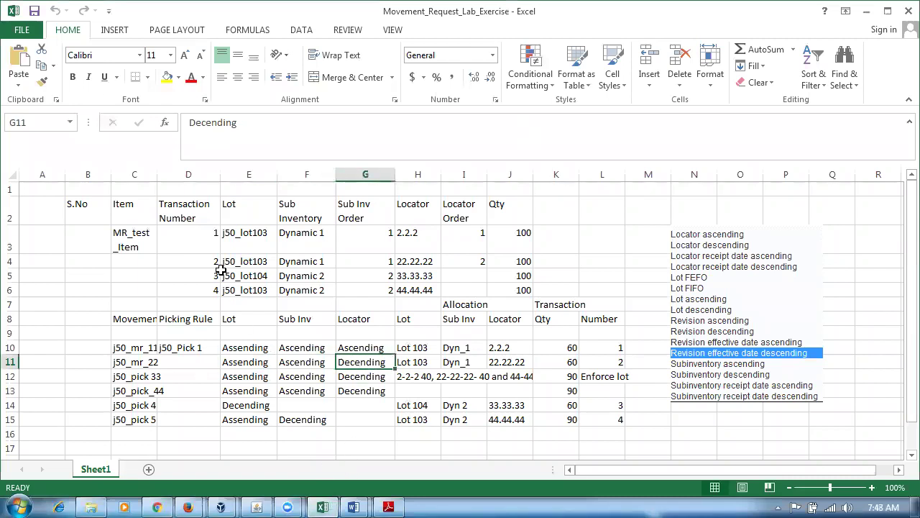
left_click_drag(168, 228, 181, 287)
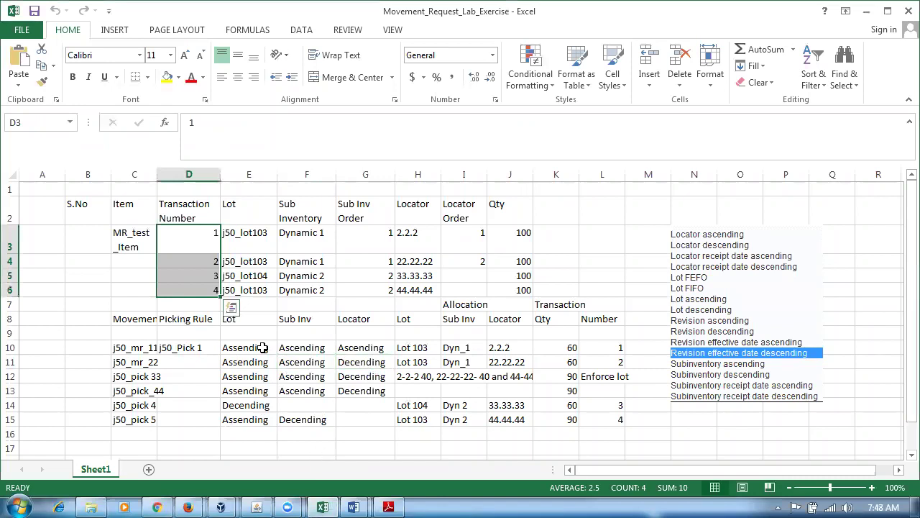
left_click(185, 259)
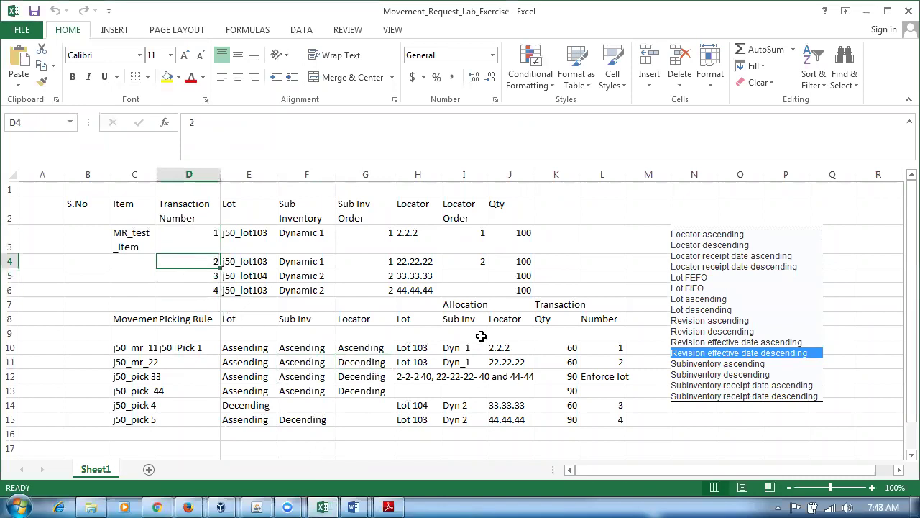
left_click_drag(244, 365, 348, 359)
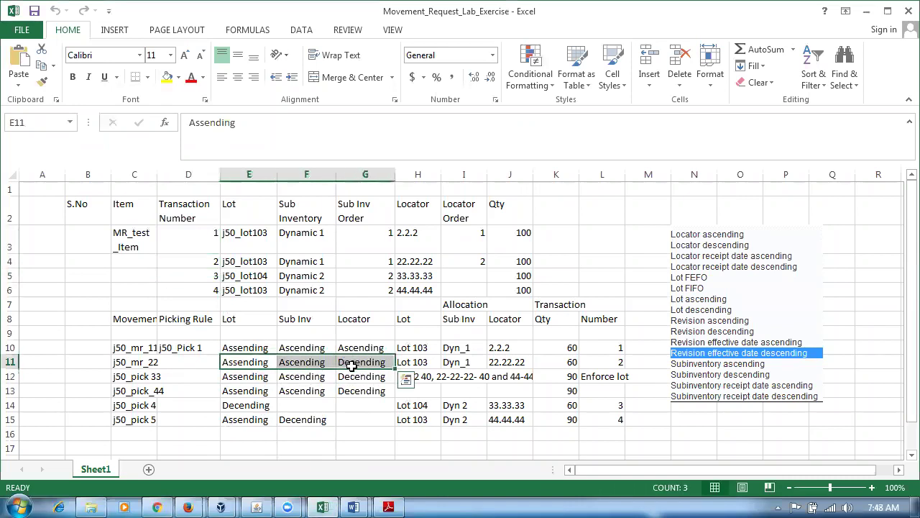
left_click(194, 266)
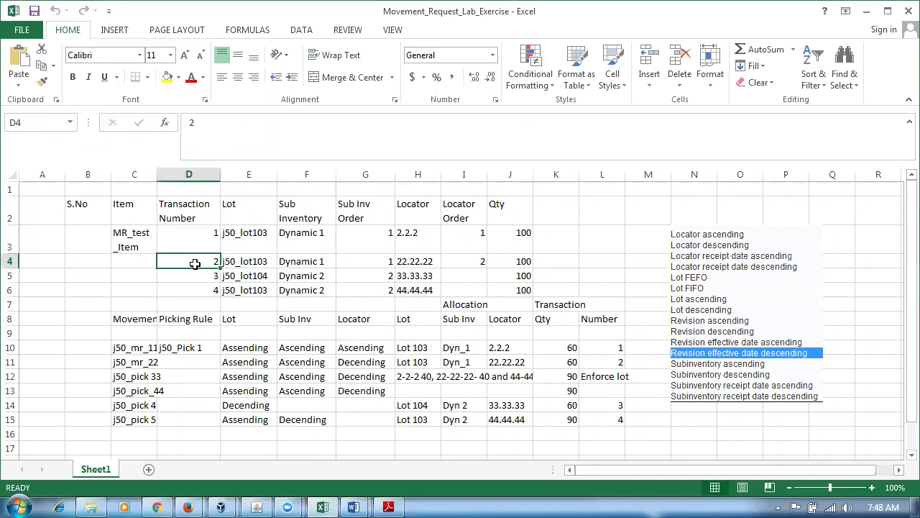
left_click(537, 362)
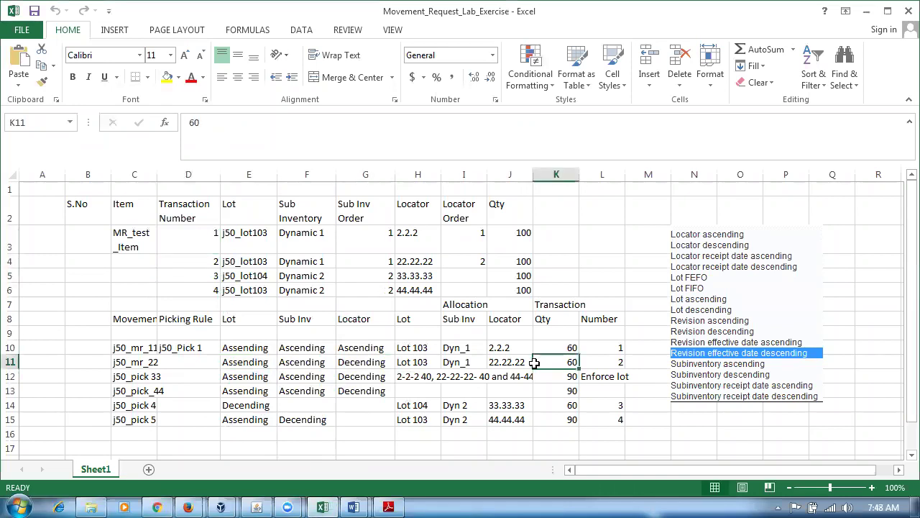
Return to the Firefox window holding the Oracle pages.
left_click(187, 507)
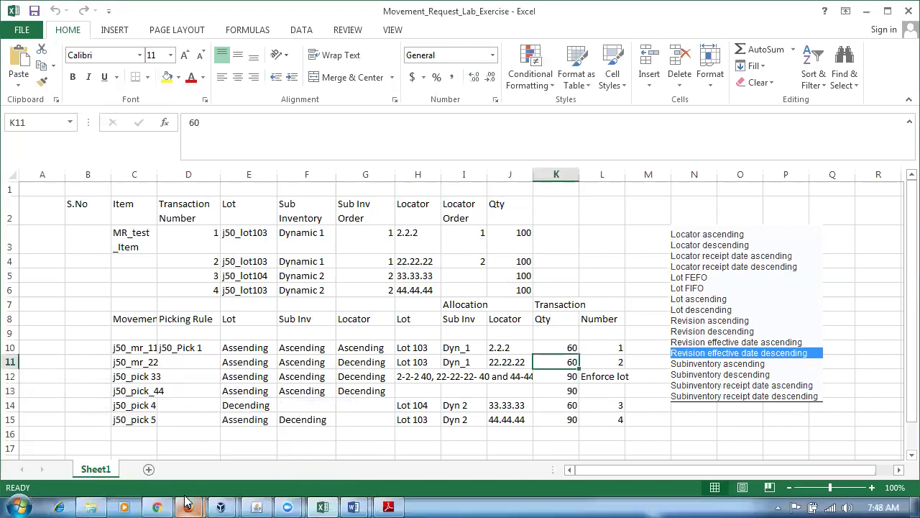
left_click(191, 506)
left_click(111, 434)
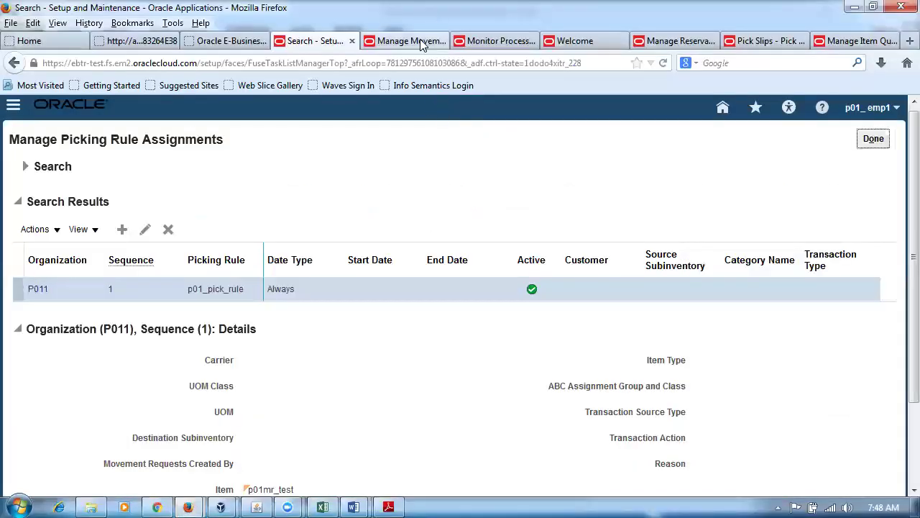
Create movement request p01_2 as a Movement Request Transfer into destination subinventory p011_sub1.
left_click(424, 41)
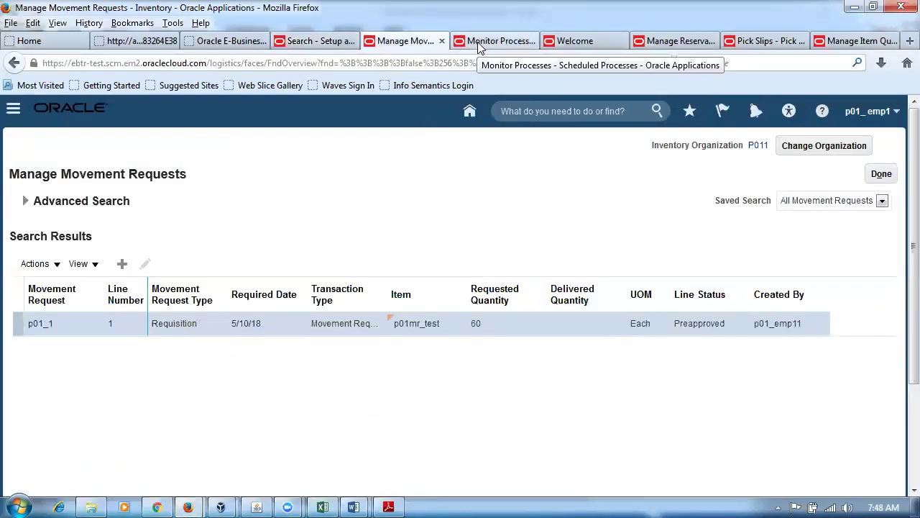
left_click(124, 264)
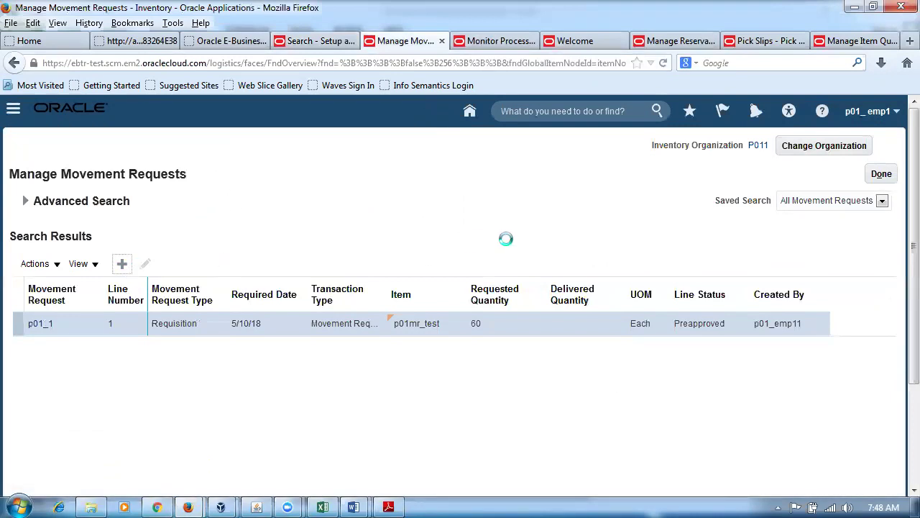
double_click(309, 229)
type("p01_2")
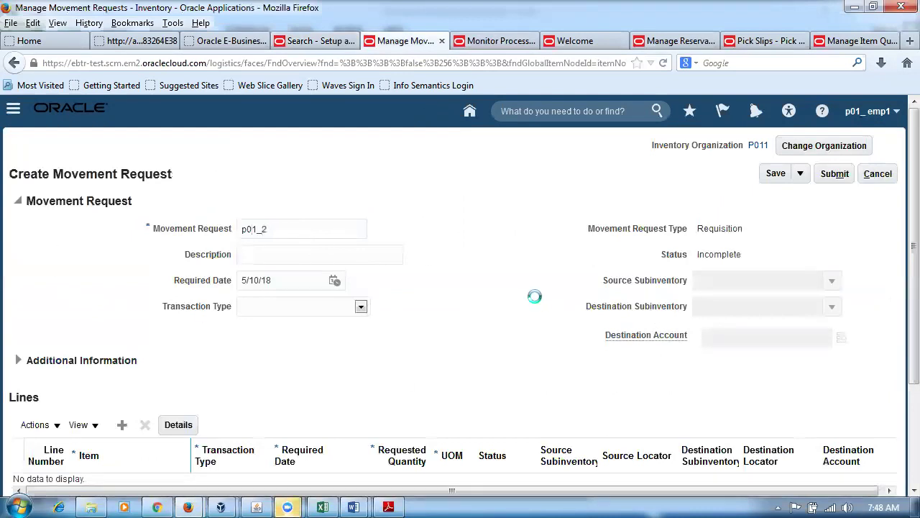
left_click(299, 310)
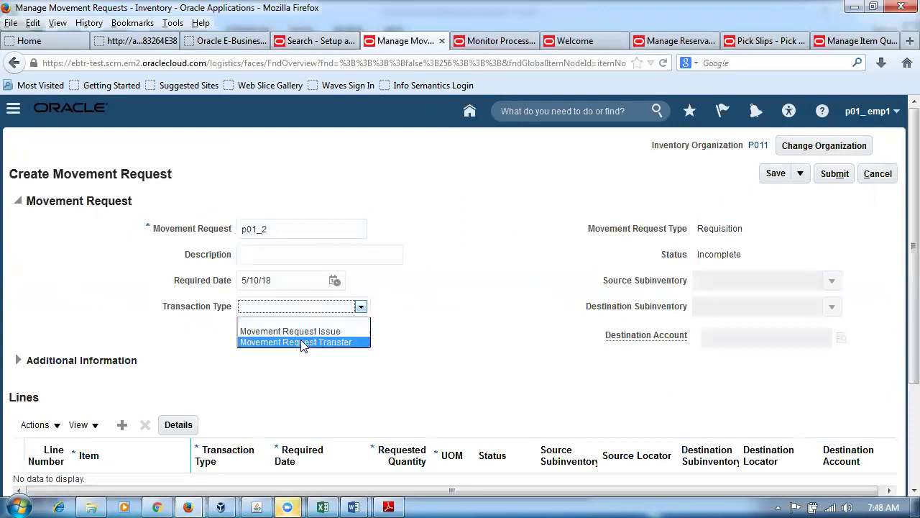
left_click(303, 341)
left_click(750, 311)
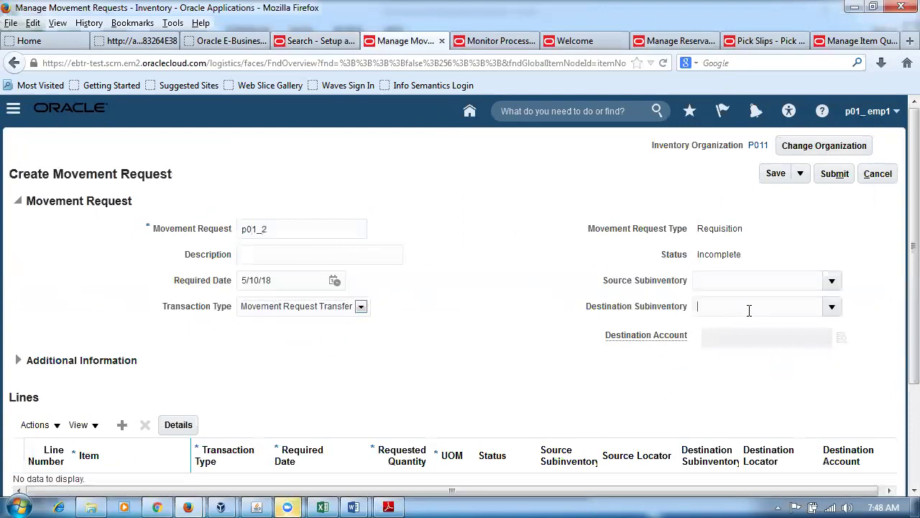
left_click(832, 306)
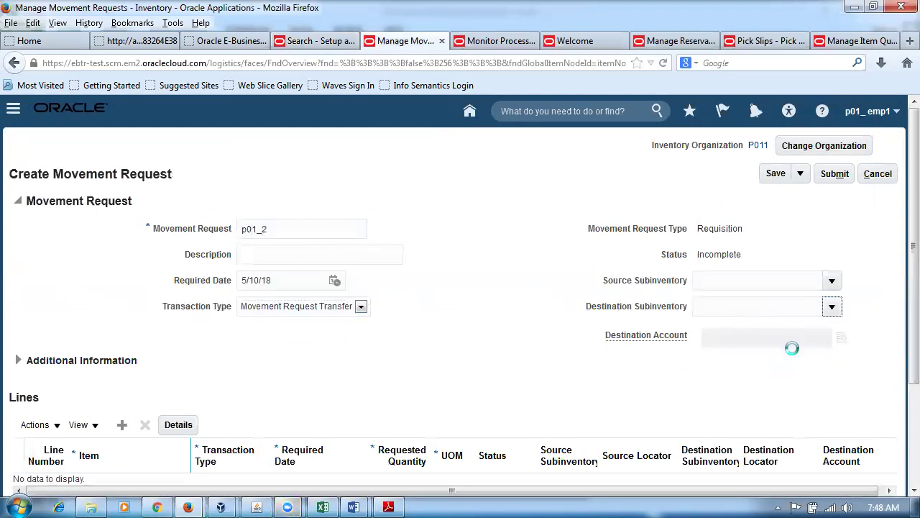
left_click(756, 411)
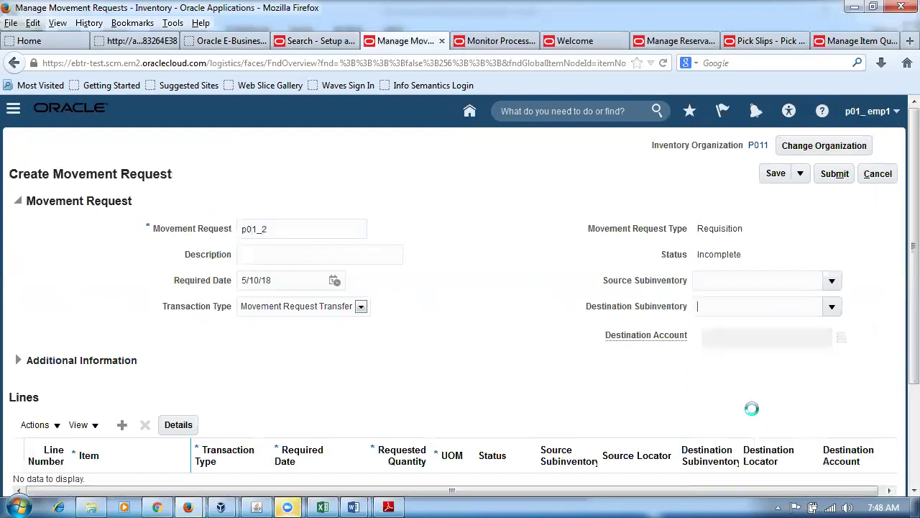
Add line 1 for item p01mr_test with requested quantity 60.
scroll(491, 364, "down", 2)
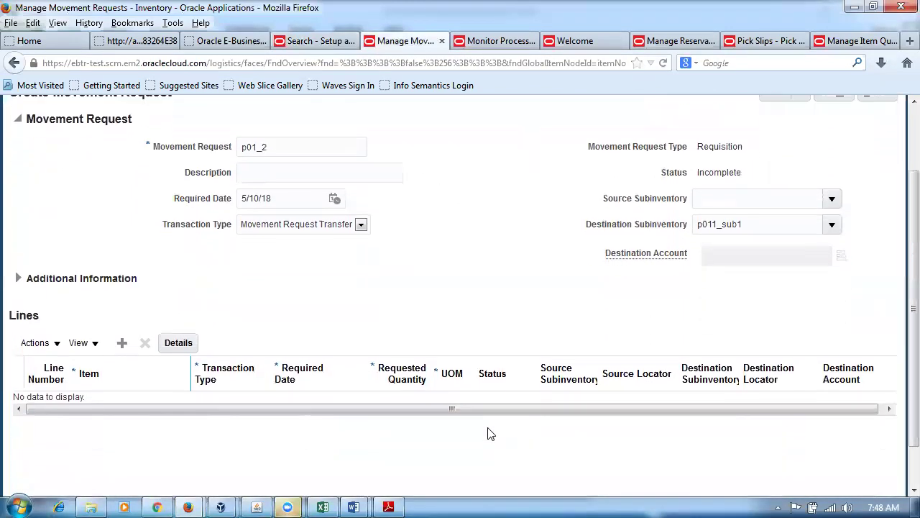
left_click(122, 343)
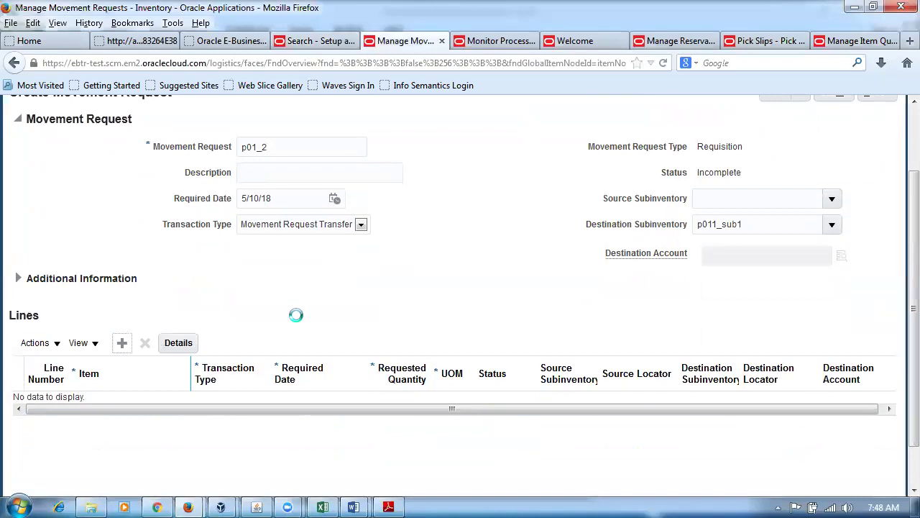
left_click(104, 409)
type("p01mr")
key("Tab")
left_click(402, 414)
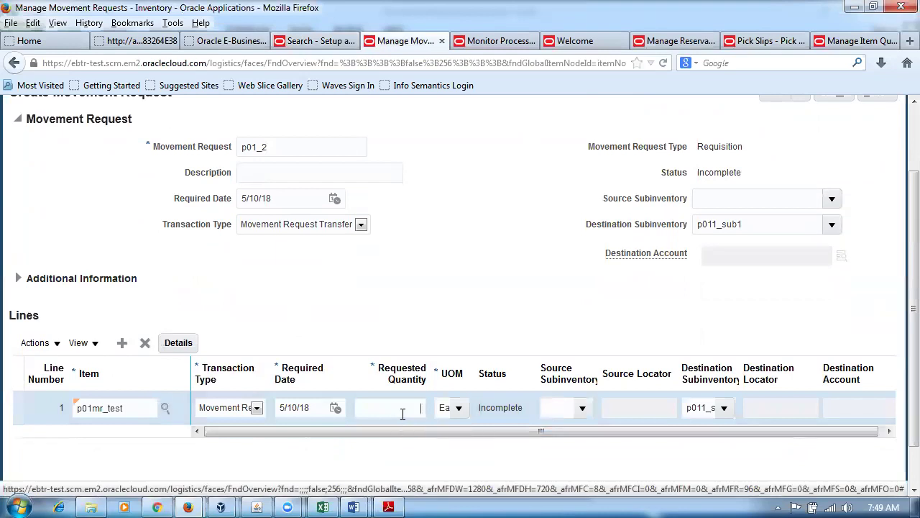
key("Tab")
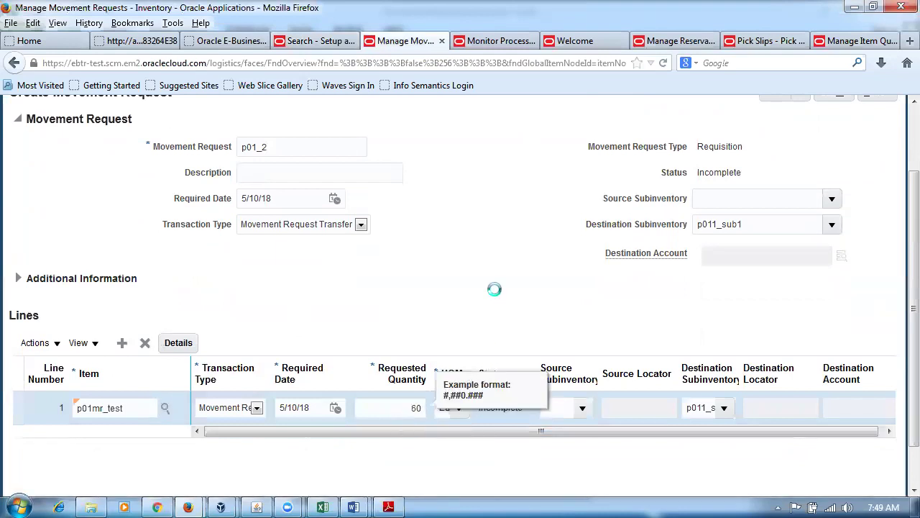
scroll(653, 362, "up", 3)
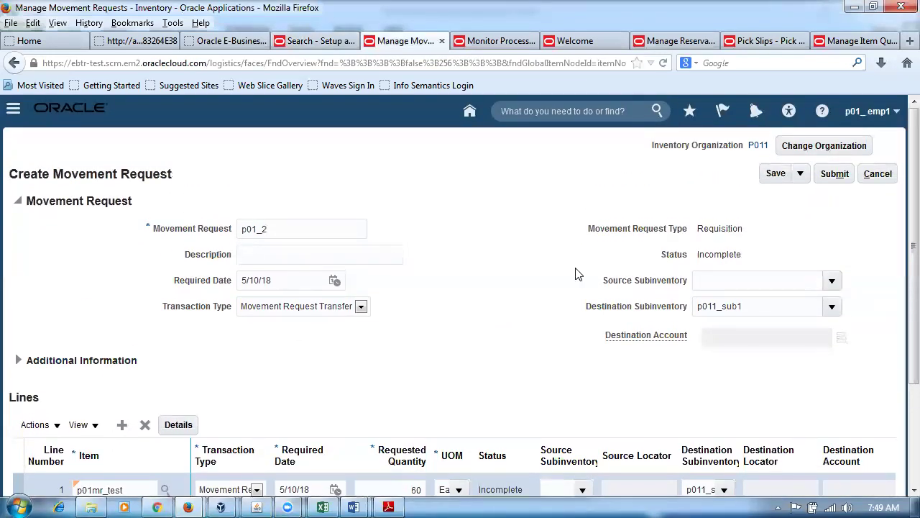
scroll(440, 347, "down", 3)
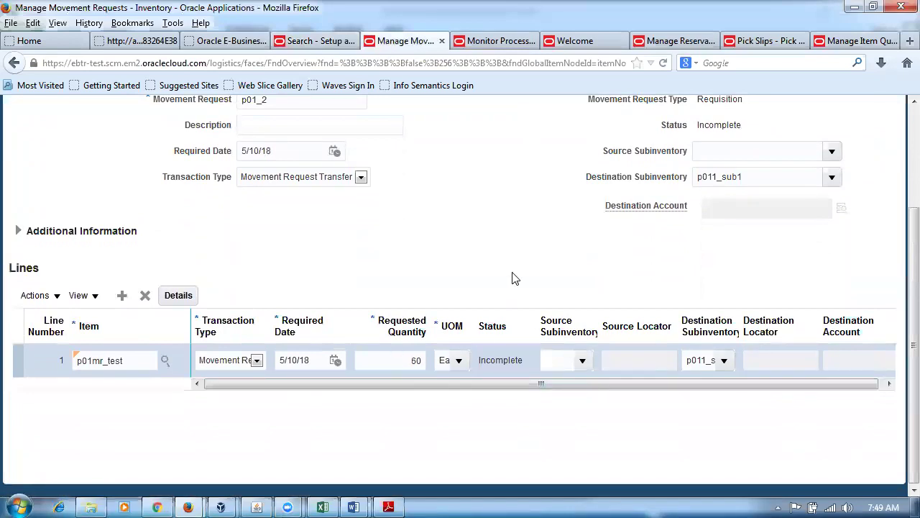
Check the split locator quantities in cell H12 of the Excel lab sheet.
left_click(322, 506)
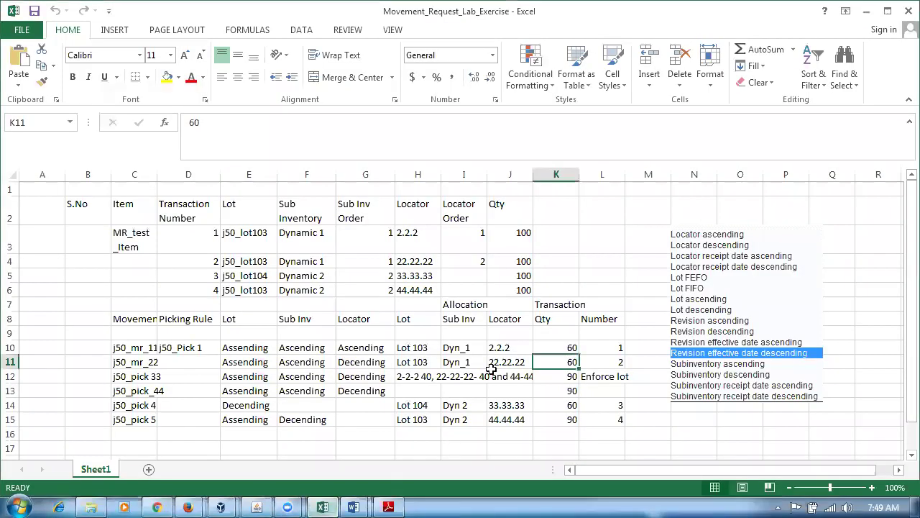
left_click(401, 379)
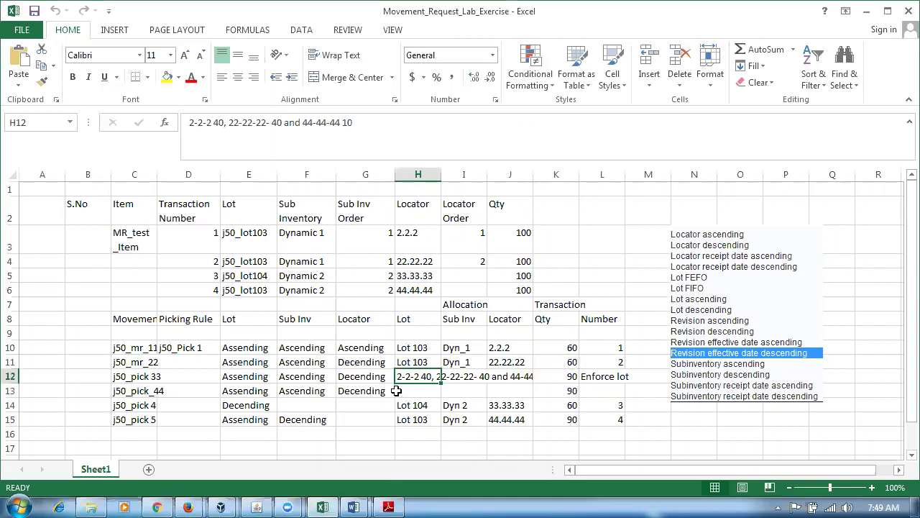
key("alt+Tab")
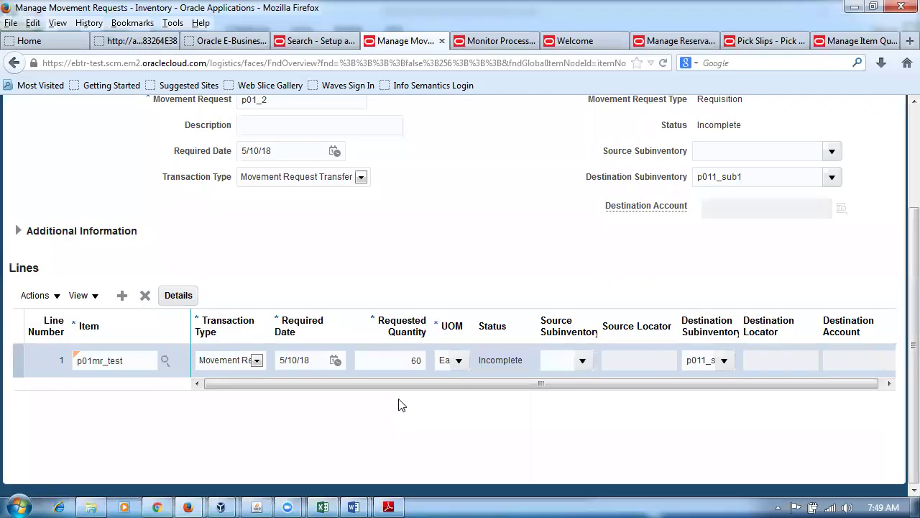
Submit movement request p01_2 and schedule a new Print Movement Request Pick Slip Report process.
left_click_drag(400, 382, 412, 390)
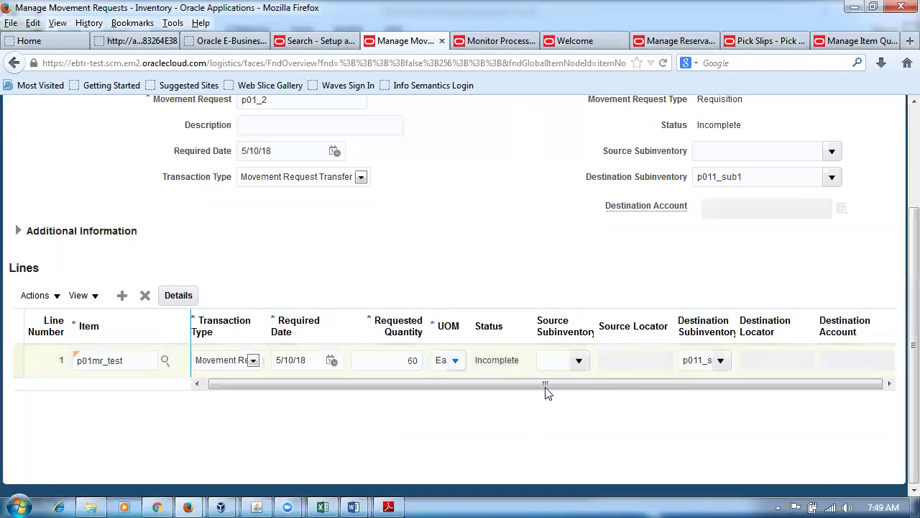
scroll(609, 290, "up", 3)
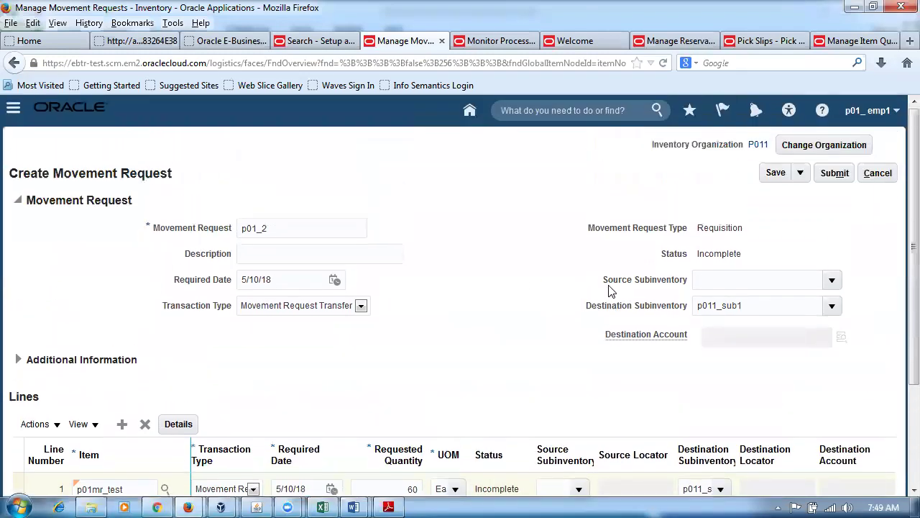
left_click(834, 175)
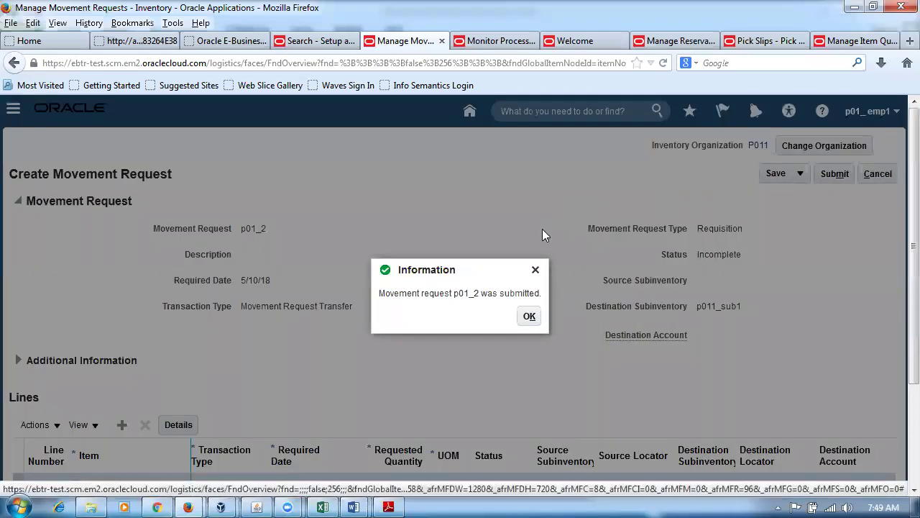
left_click(530, 317)
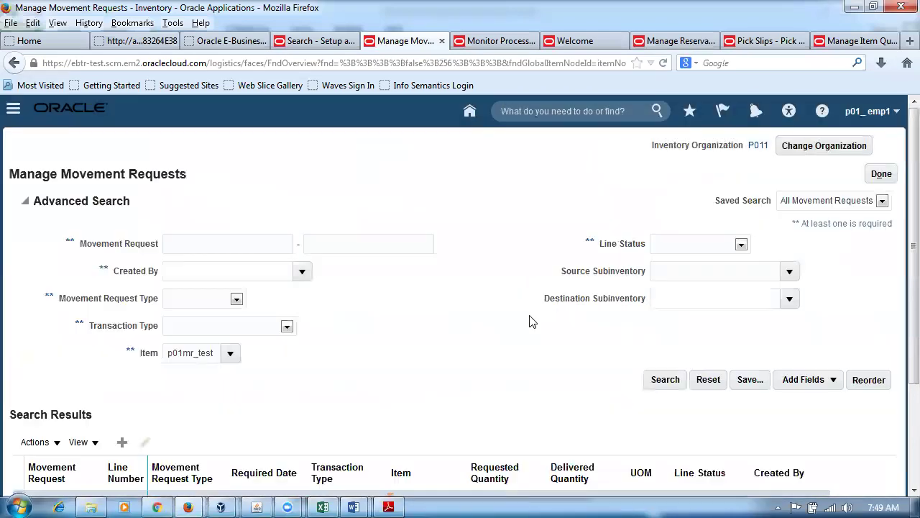
left_click(492, 41)
left_click(161, 271)
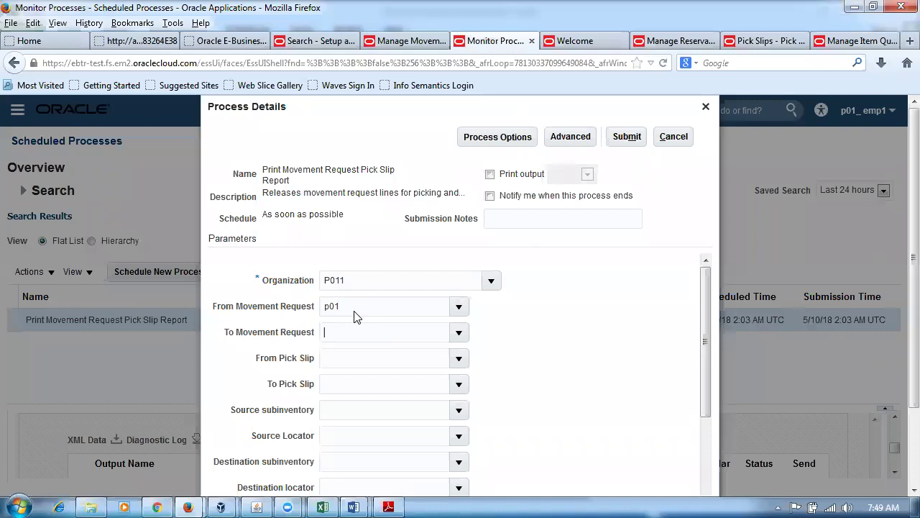
Set the report's From Movement Request to p01_2 and Release Approved Lines to Yes.
left_click(363, 299)
left_click(533, 468)
scroll(705, 309, "down", 5)
scroll(900, 371, "down", 2)
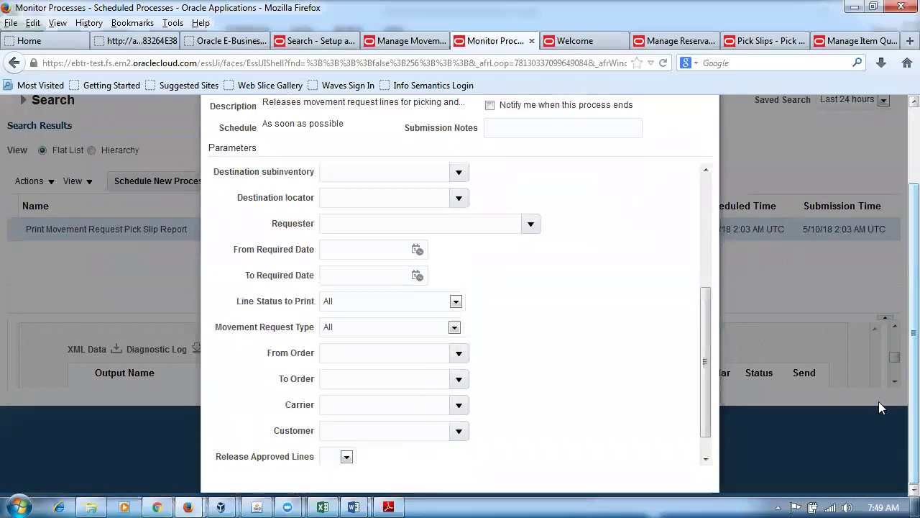
scroll(705, 417, "down", 2)
left_click(347, 429)
left_click(331, 456)
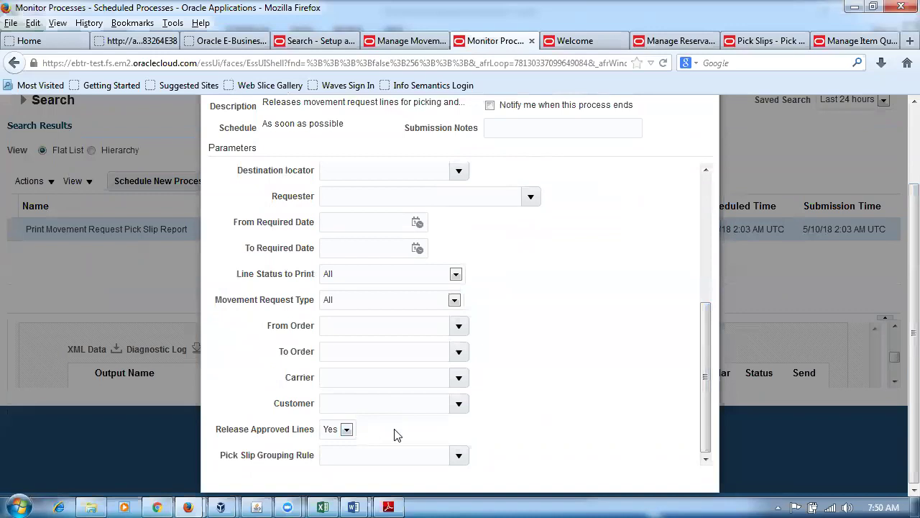
Submit the pick slip report process and refresh the scheduled processes list.
scroll(624, 427, "up", 2)
scroll(624, 427, "up", 1)
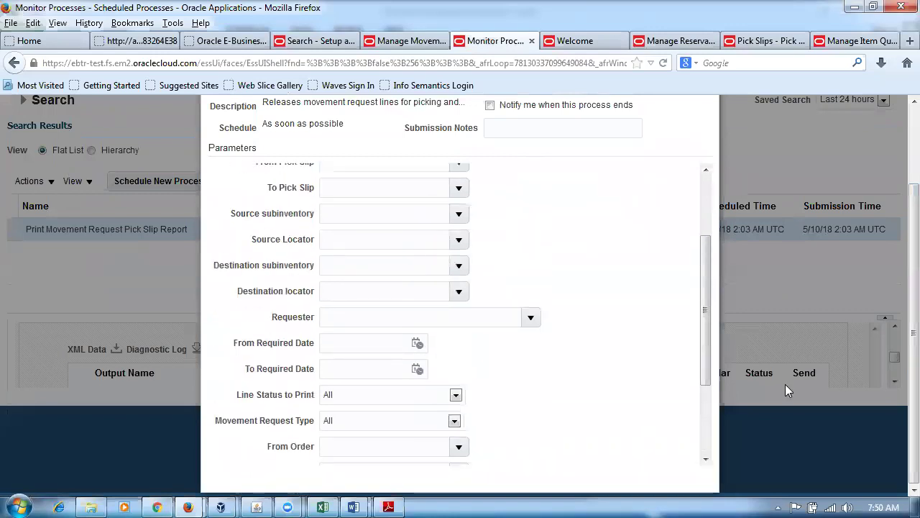
scroll(901, 384, "up", 2)
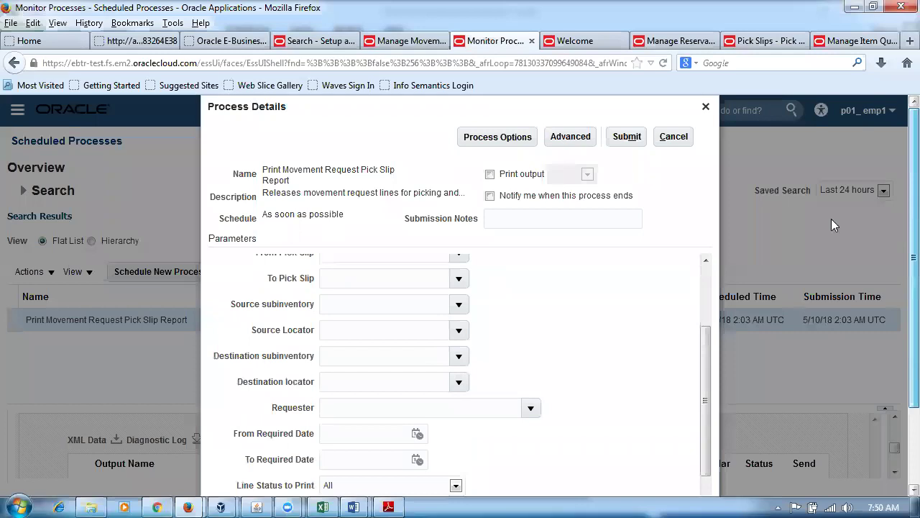
left_click(635, 137)
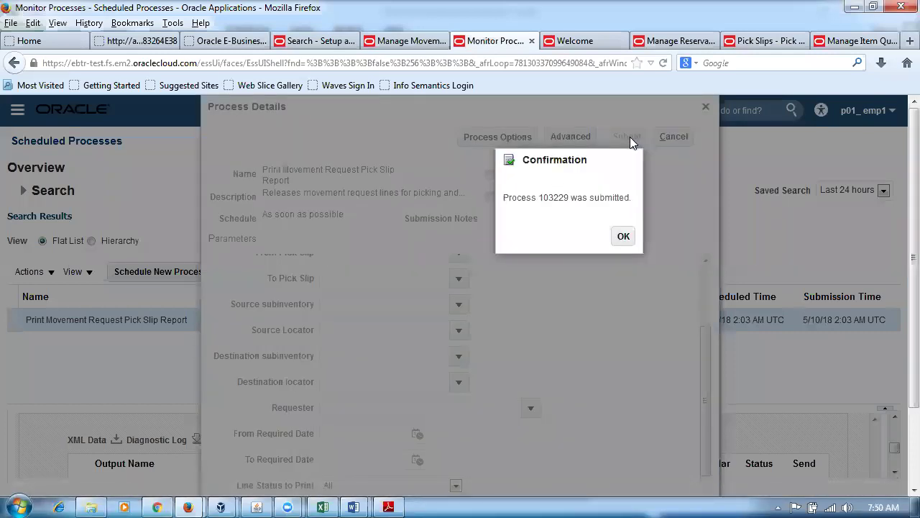
left_click(623, 237)
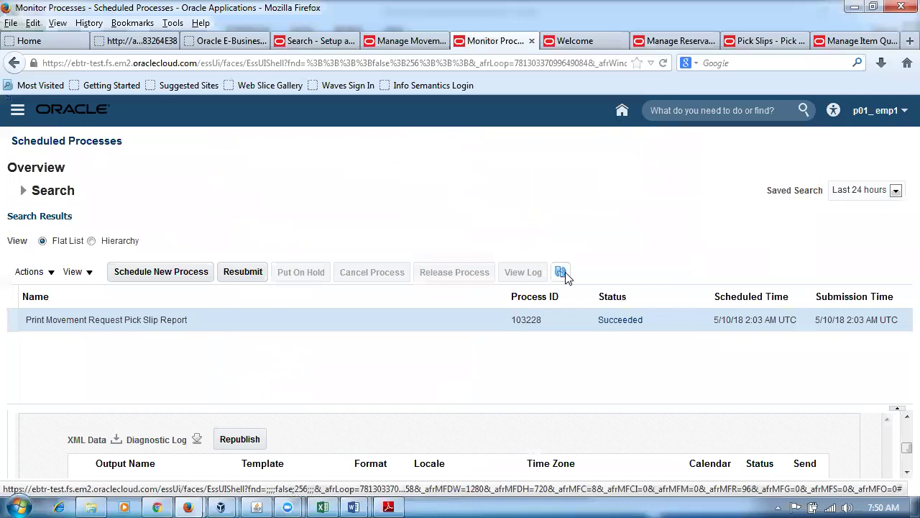
left_click(562, 273)
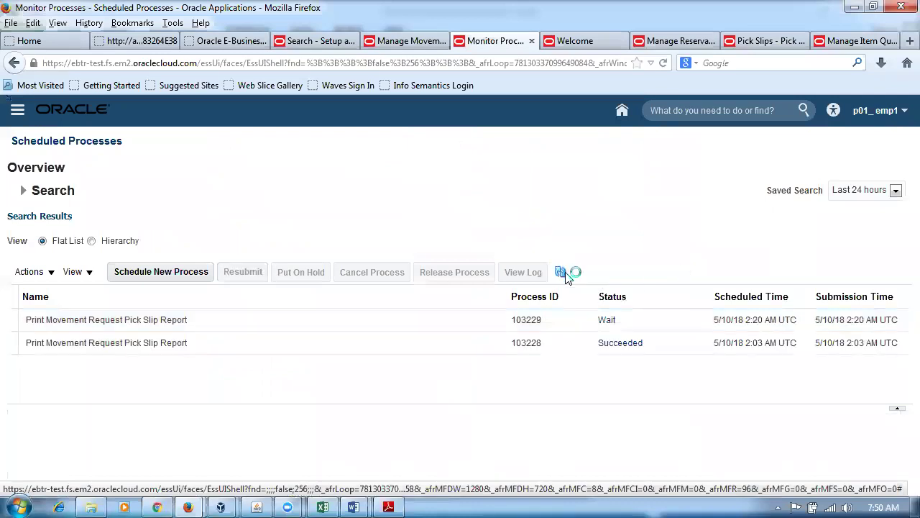
left_click(327, 505)
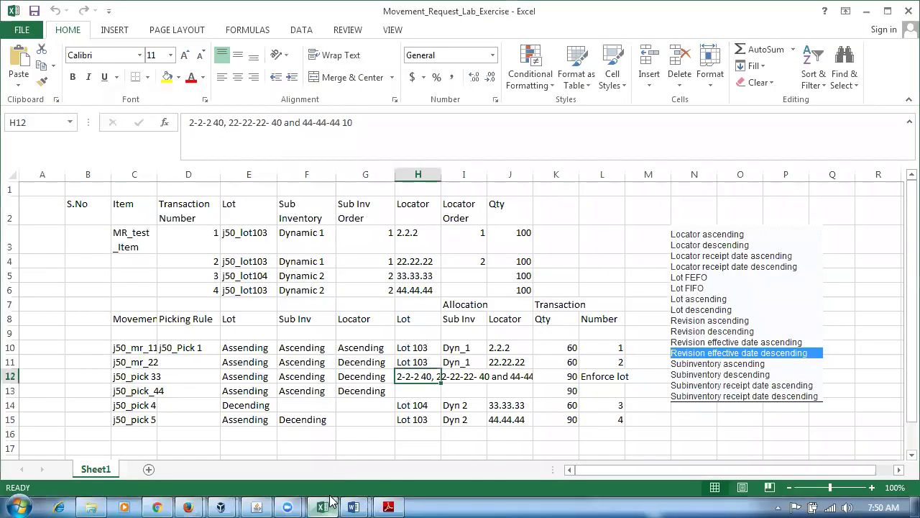
Check j50_mr_22's expected lot (H11), subinventory (I11) and locator 22.22.22 (J11), then return to Scheduled Processes.
left_click(501, 365)
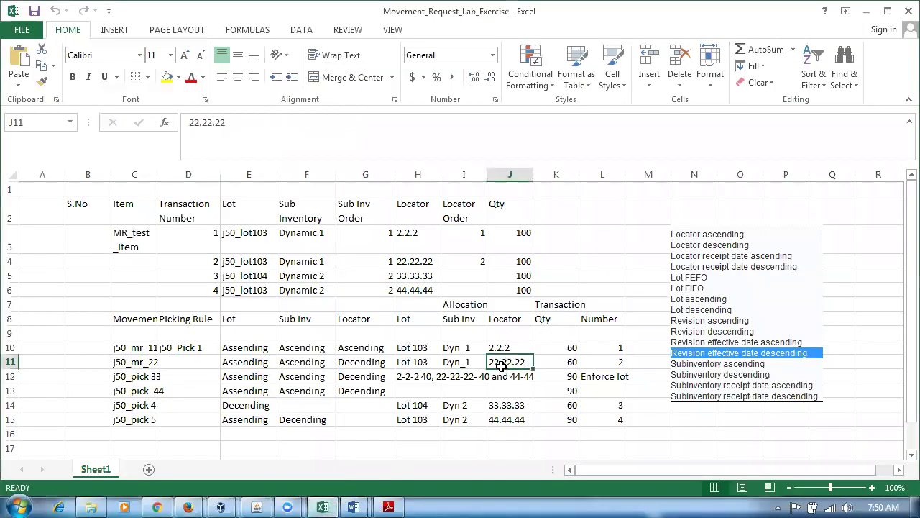
left_click(471, 365)
left_click(503, 365)
left_click(413, 365)
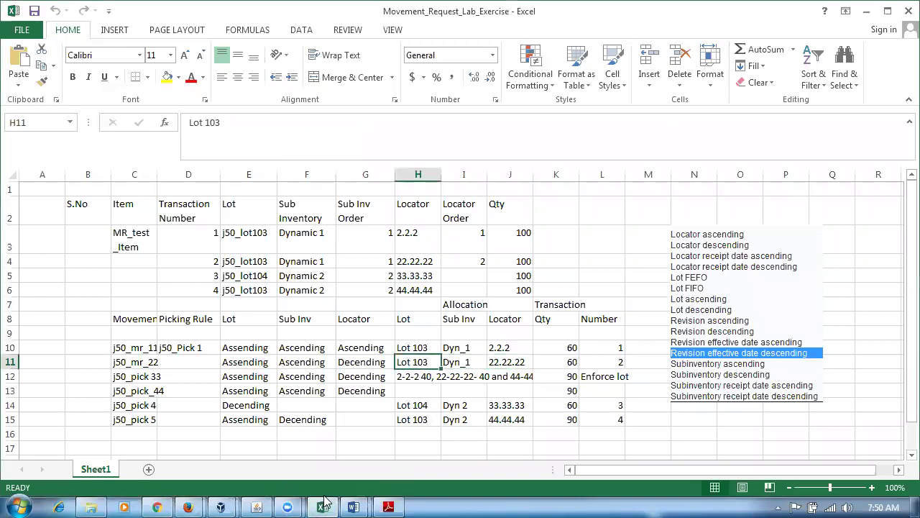
left_click(188, 507)
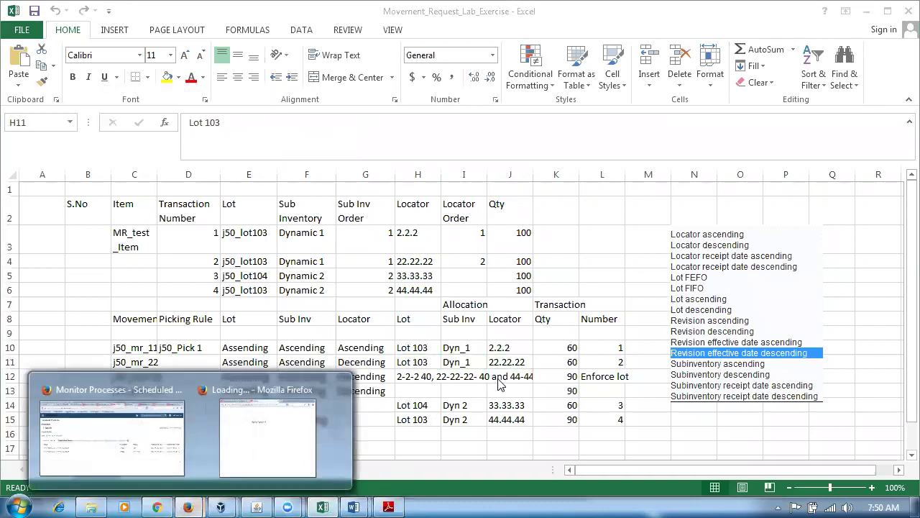
left_click(144, 435)
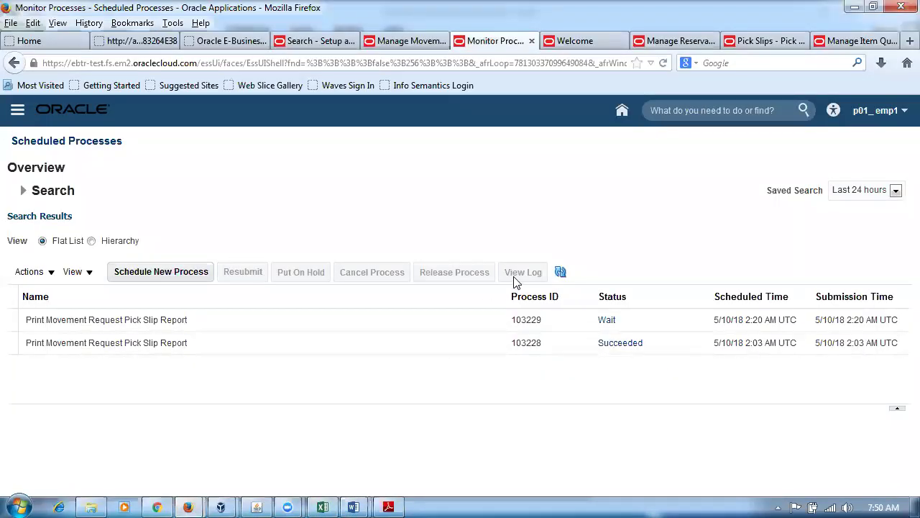
Refresh the scheduled processes and open pick slip 11006 from the pick slips overview.
left_click(561, 273)
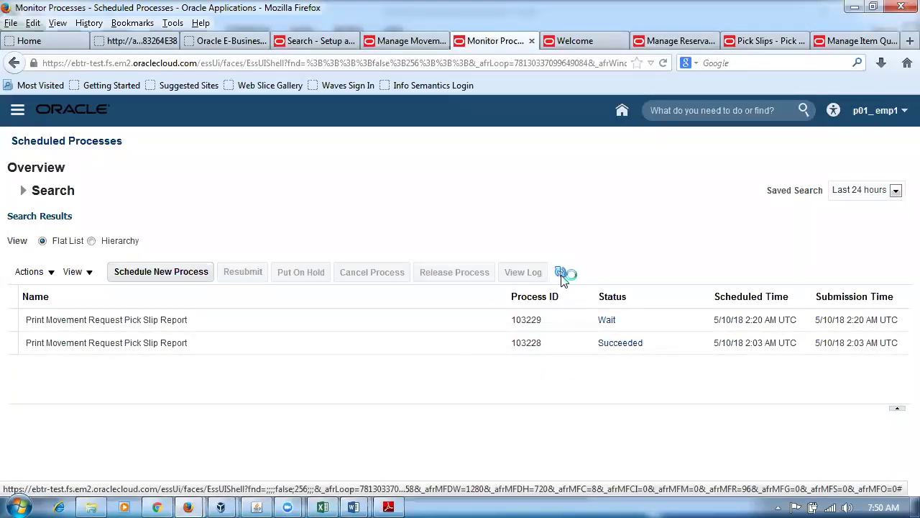
left_click(560, 273)
left_click(765, 41)
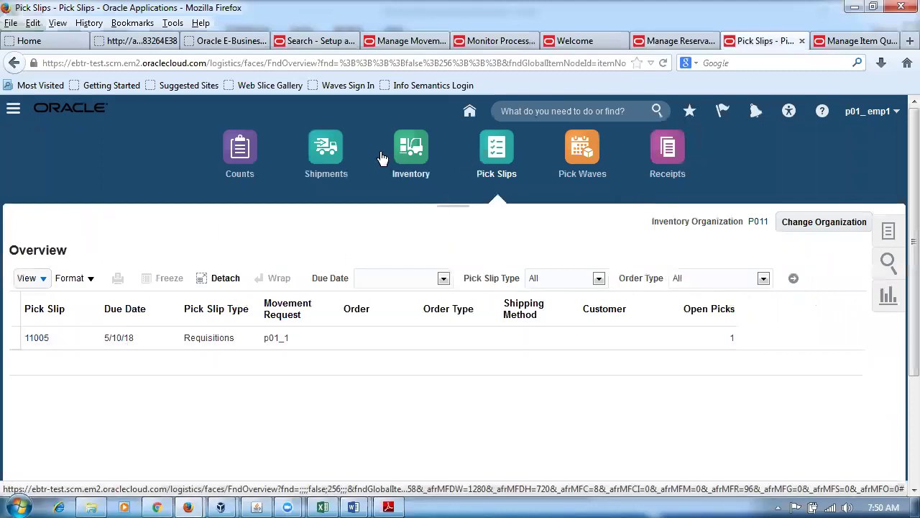
left_click(410, 163)
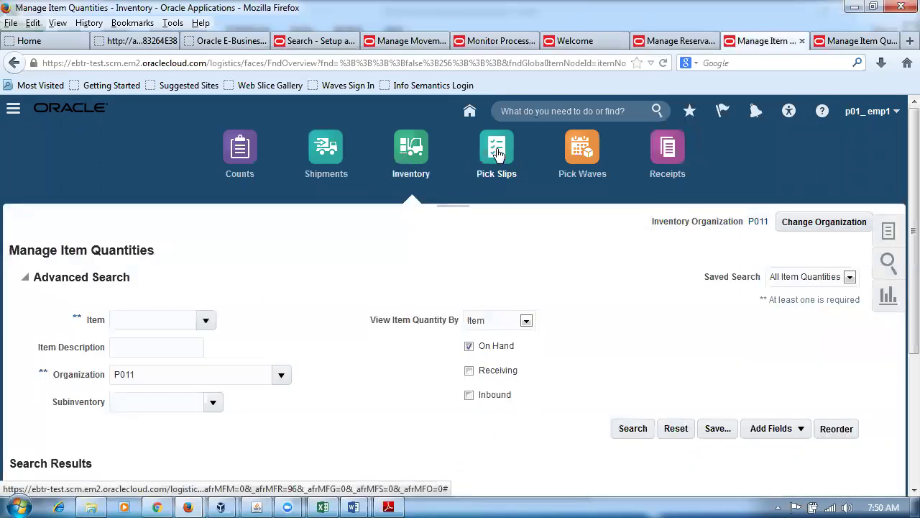
left_click(497, 151)
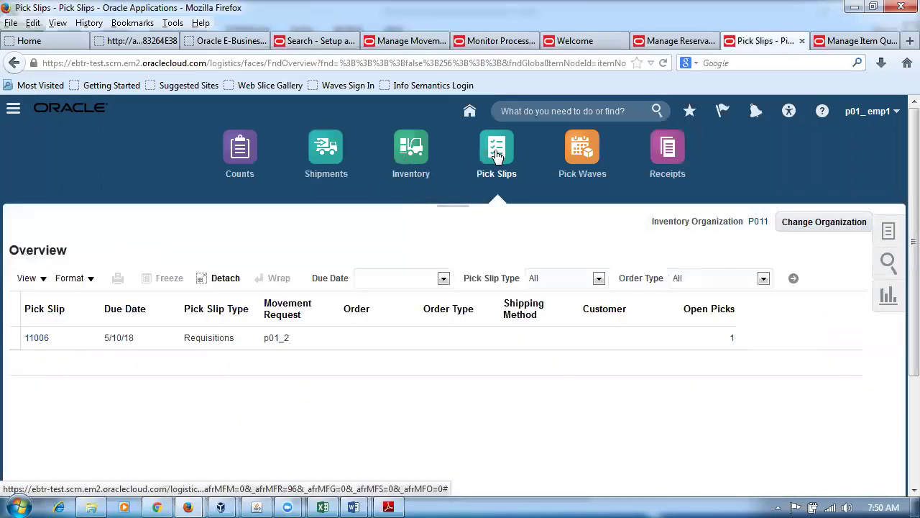
left_click(36, 337)
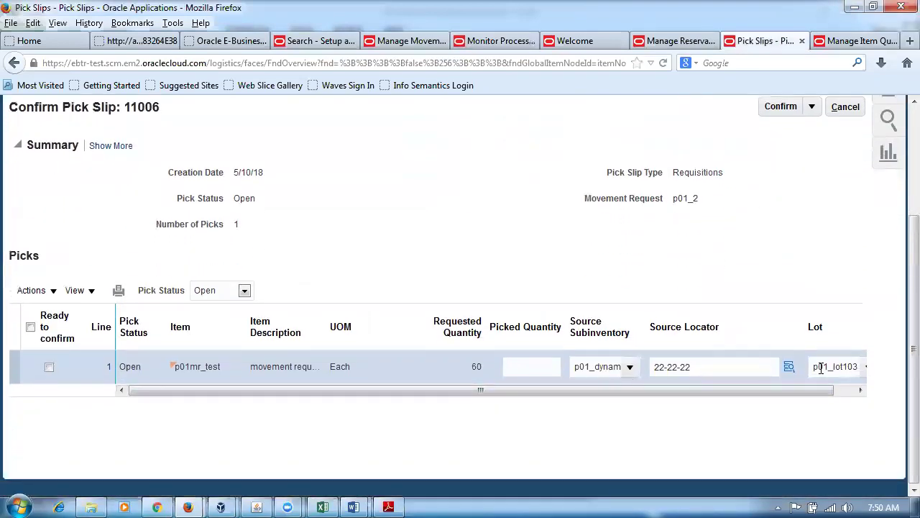
Mark pick slip 11006's lines ready, enter picked quantity 60, and confirm and close it.
left_click(30, 326)
scroll(734, 295, "up", 2)
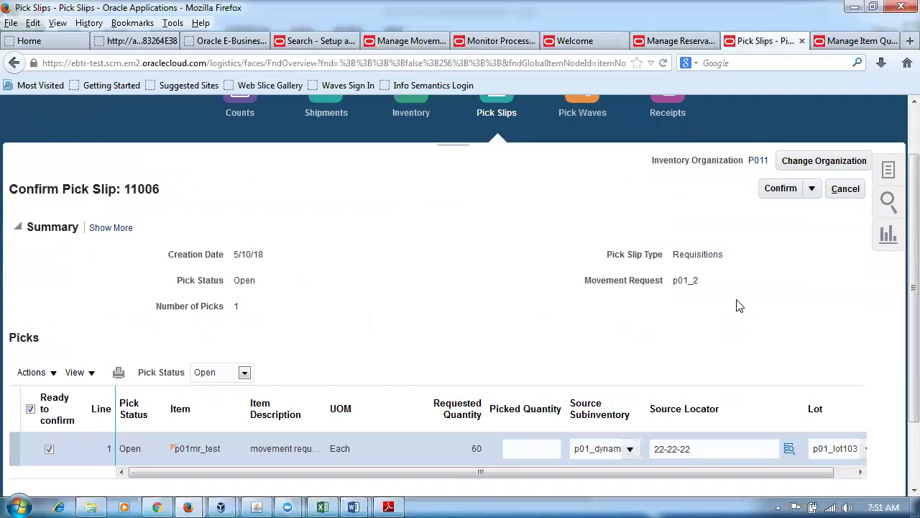
left_click(813, 190)
left_click(821, 211)
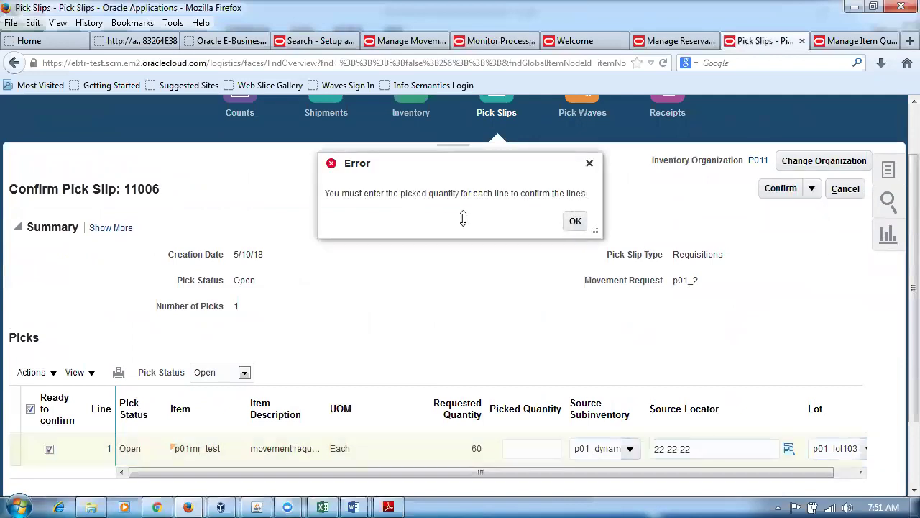
left_click(575, 222)
left_click(506, 448)
type("60")
left_click(512, 349)
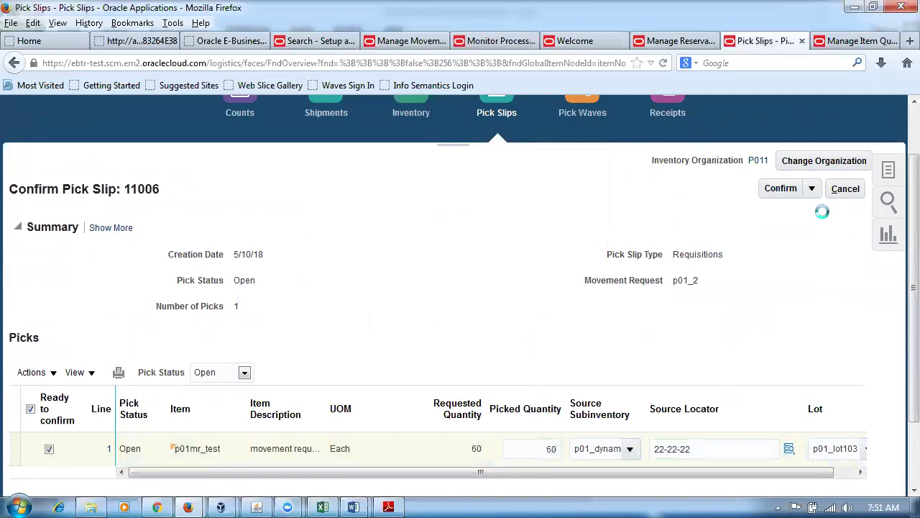
left_click(811, 189)
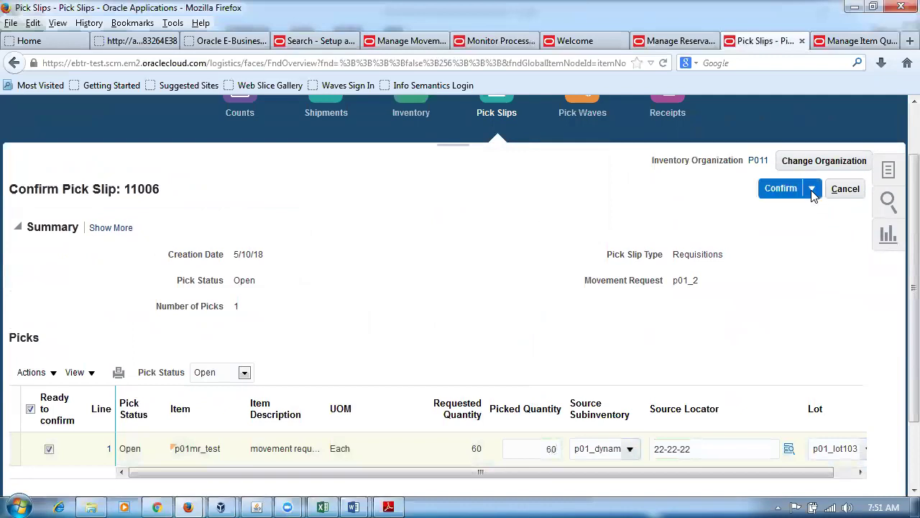
left_click(818, 217)
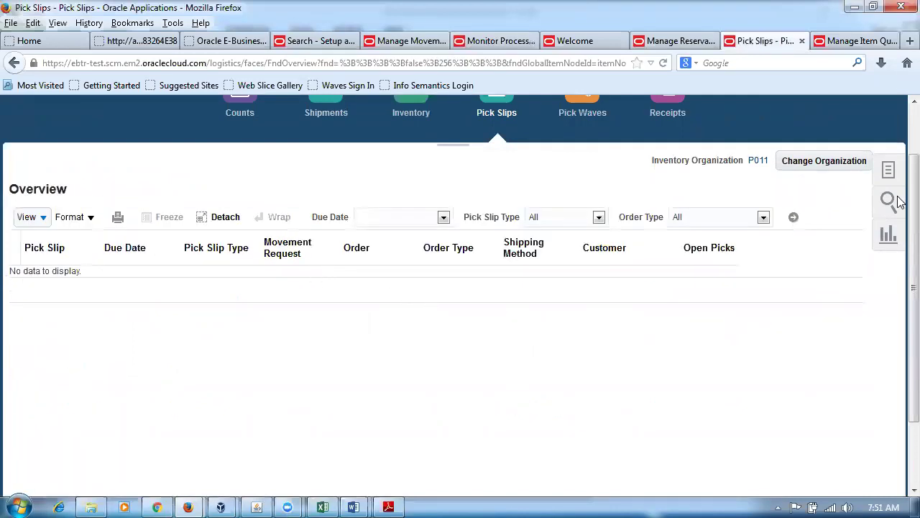
left_click(890, 43)
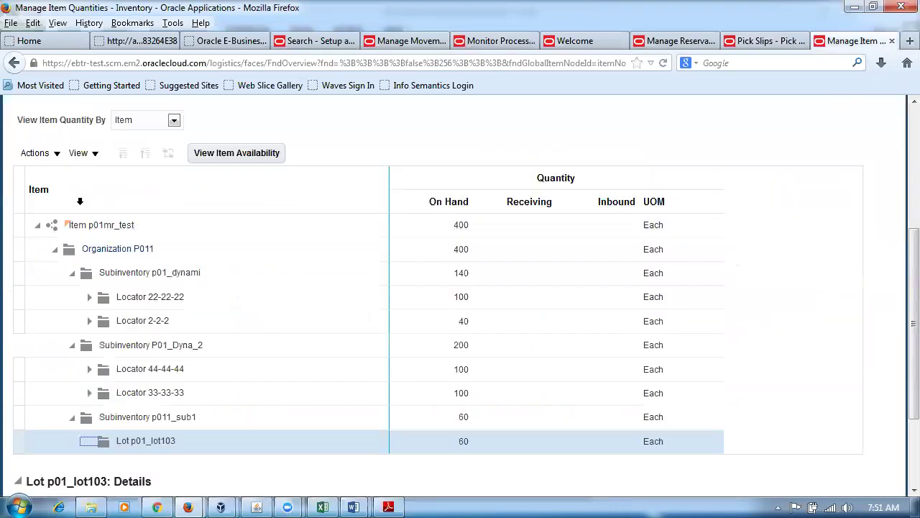
Re-run the p01mr_test quantity search and show subinventory p011_sub1's details, now at 120.
scroll(107, 216, "up", 3)
scroll(132, 270, "down", 5)
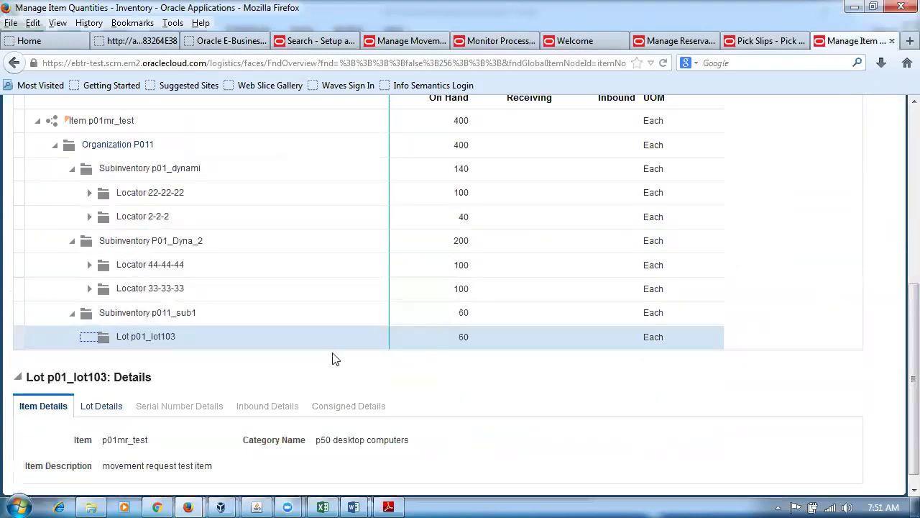
scroll(327, 352, "up", 5)
left_click(26, 196)
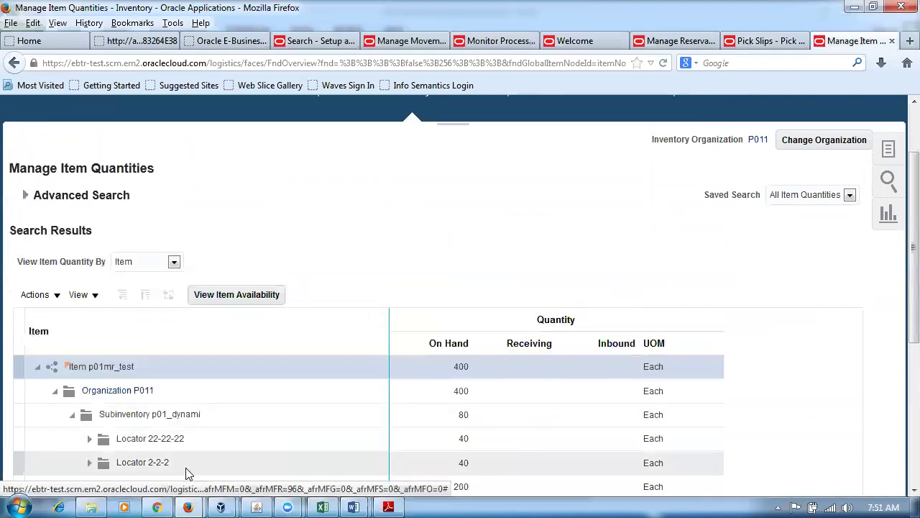
scroll(190, 475, "down", 3)
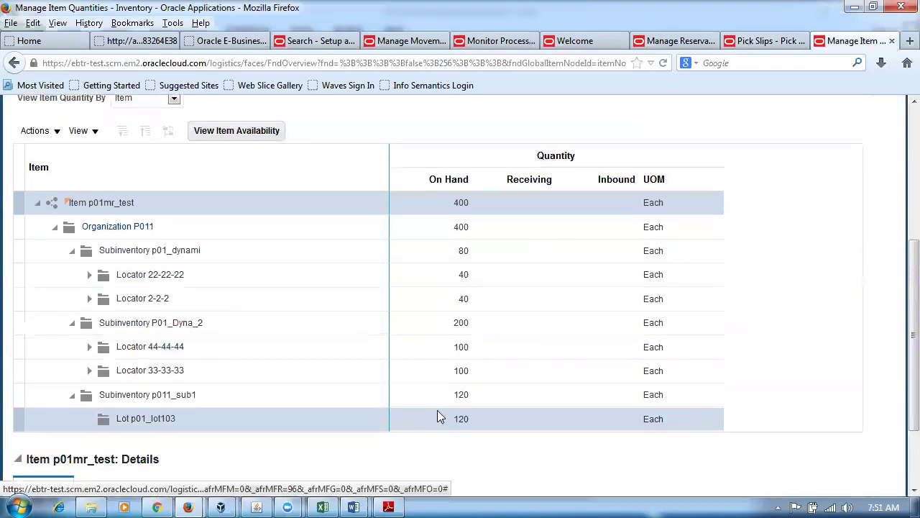
left_click(449, 400)
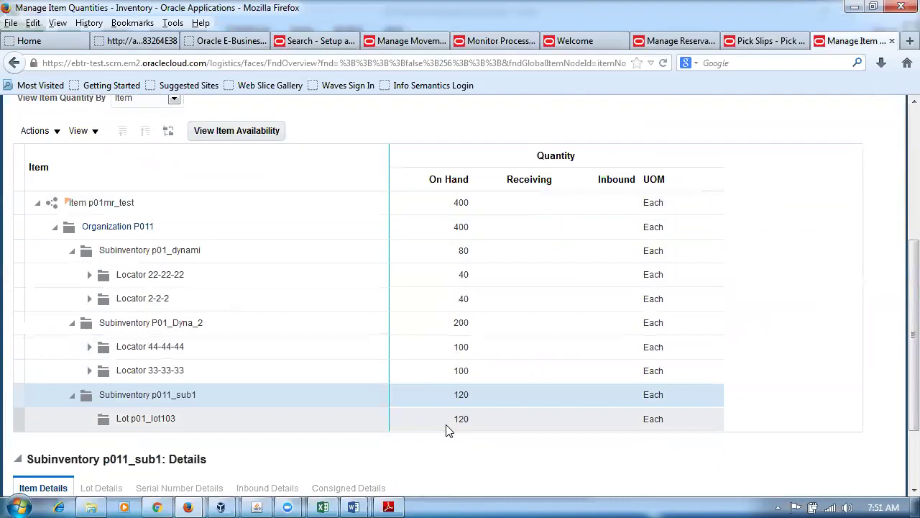
left_click(325, 506)
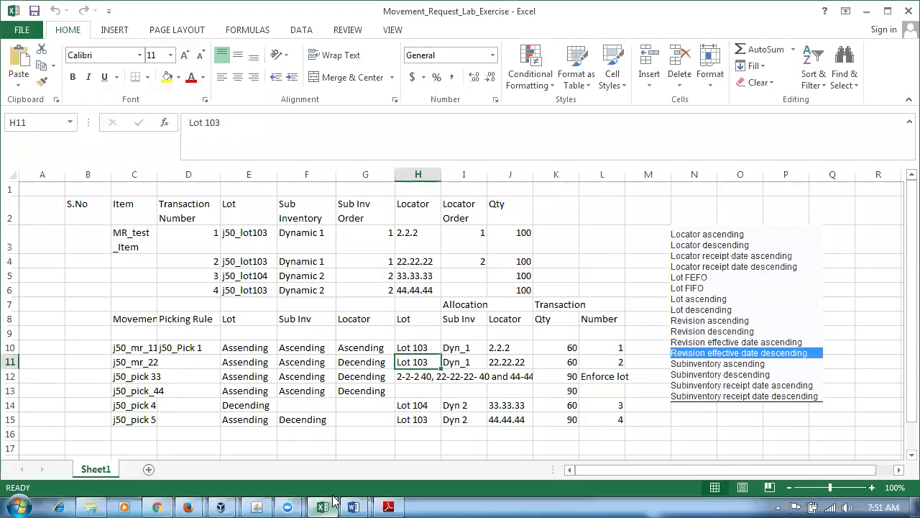
Read the Enforce lot note in L12 for j50_pick 33, then return to Manage Item Quantities.
left_click(127, 378)
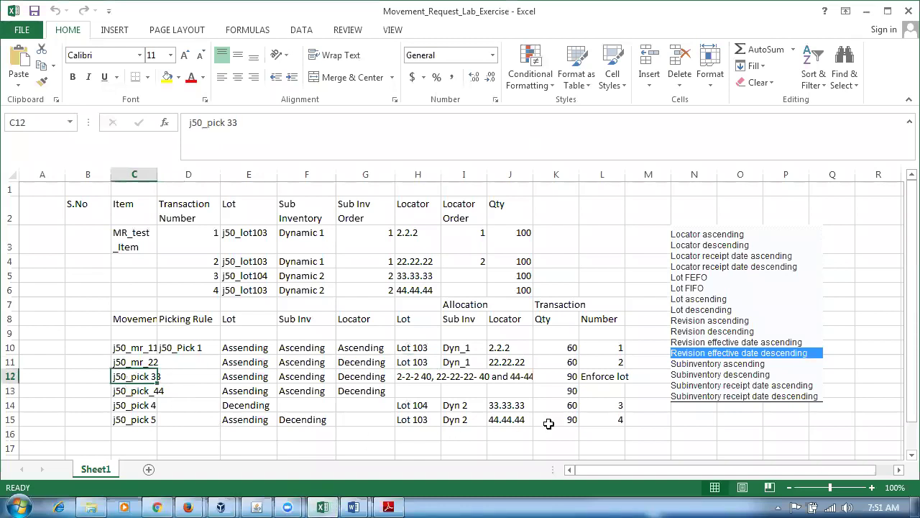
left_click(603, 376)
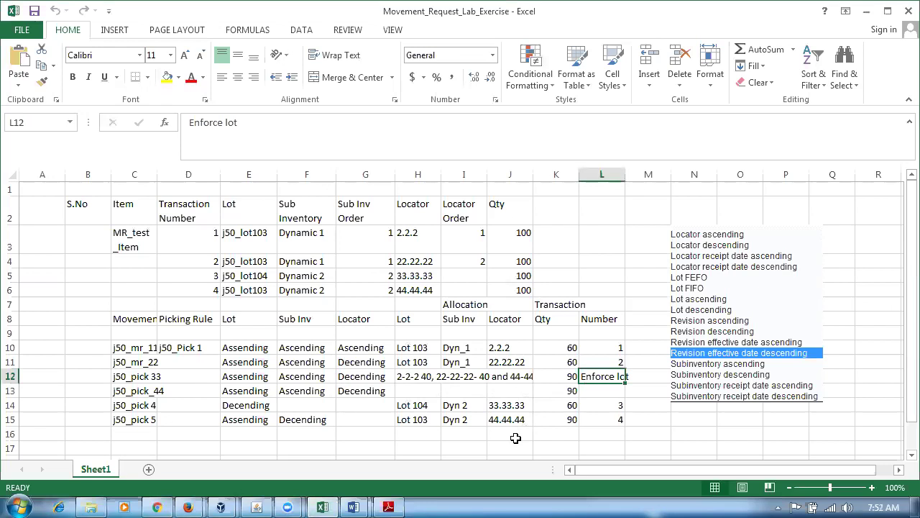
left_click(188, 507)
left_click(101, 397)
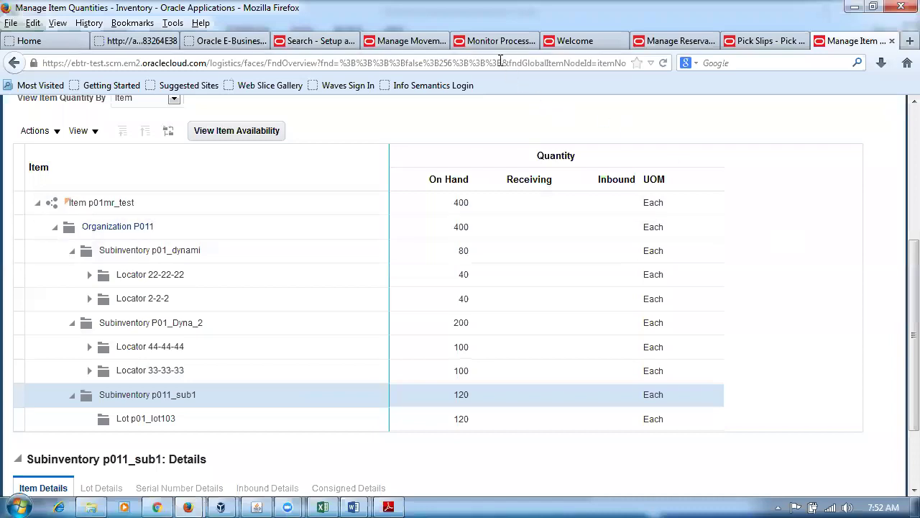
Toggle the active setting on the p01_pick_rule assignment and save it.
left_click(397, 47)
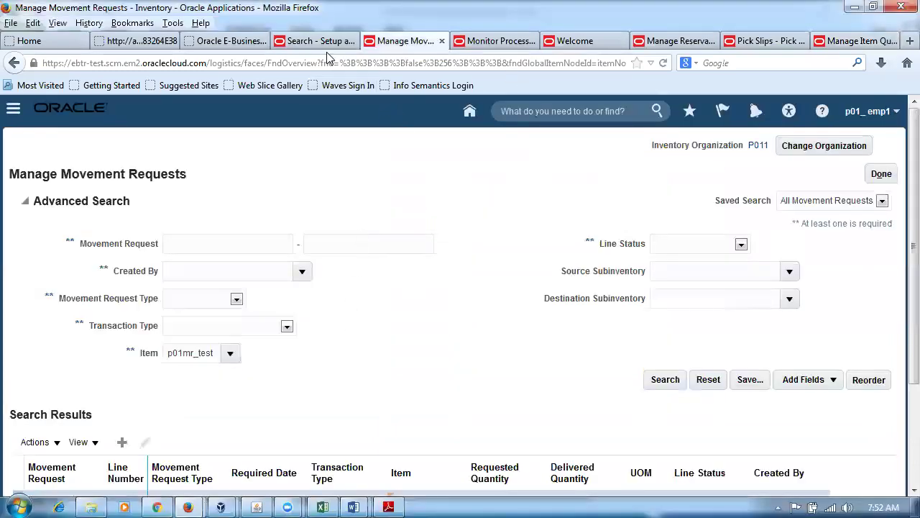
left_click(324, 44)
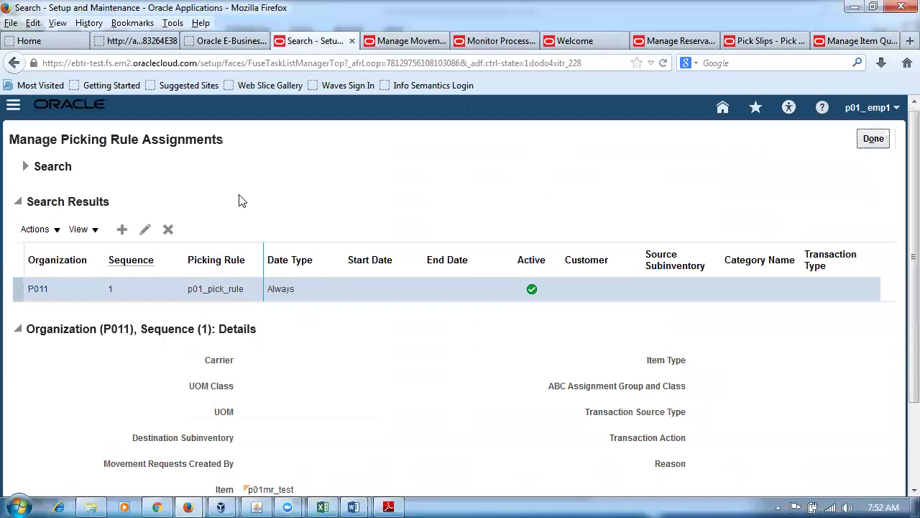
left_click(145, 229)
left_click(611, 198)
left_click(828, 143)
left_click(874, 139)
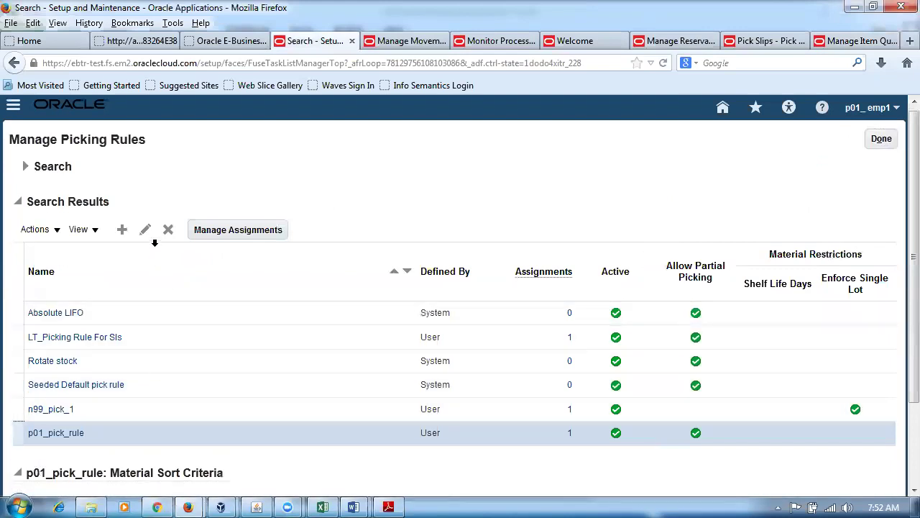
Make p01_pick_rule inactive with Enforce single lot checked, and save it.
left_click(145, 230)
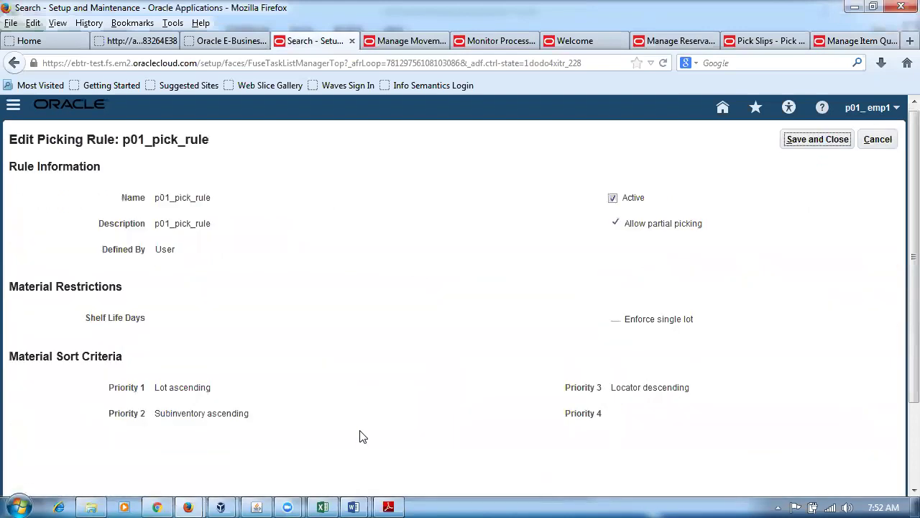
left_click(613, 199)
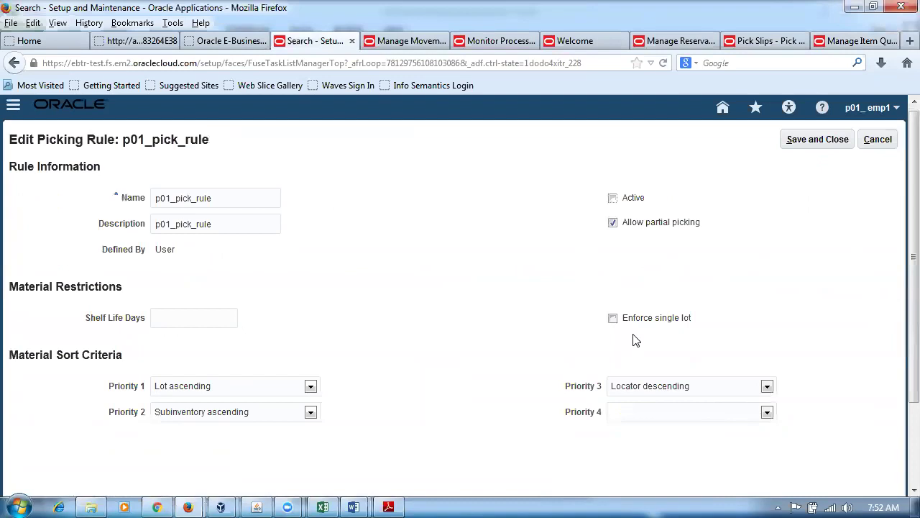
left_click(615, 322)
left_click(827, 141)
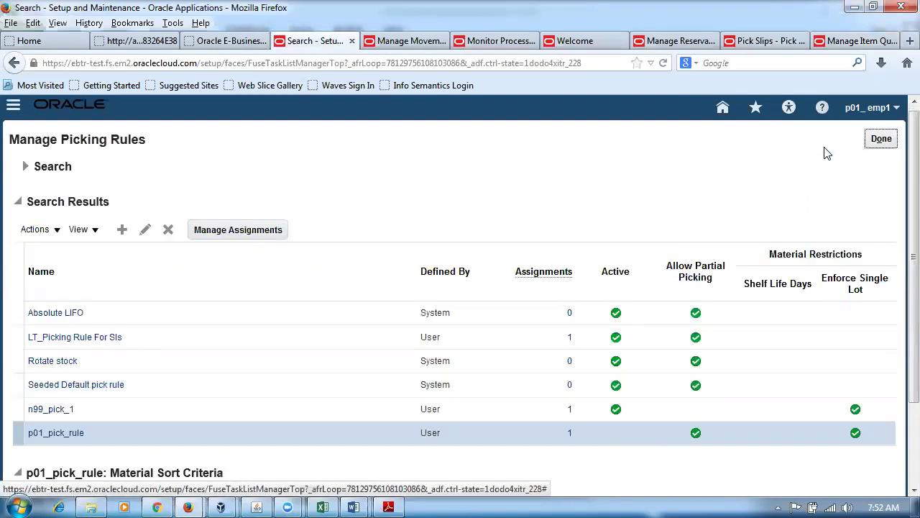
left_click(324, 503)
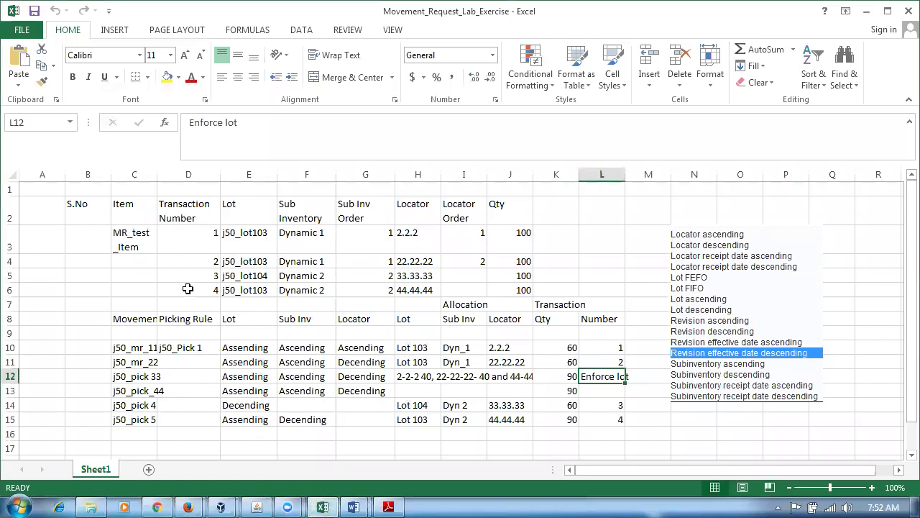
left_click(187, 265)
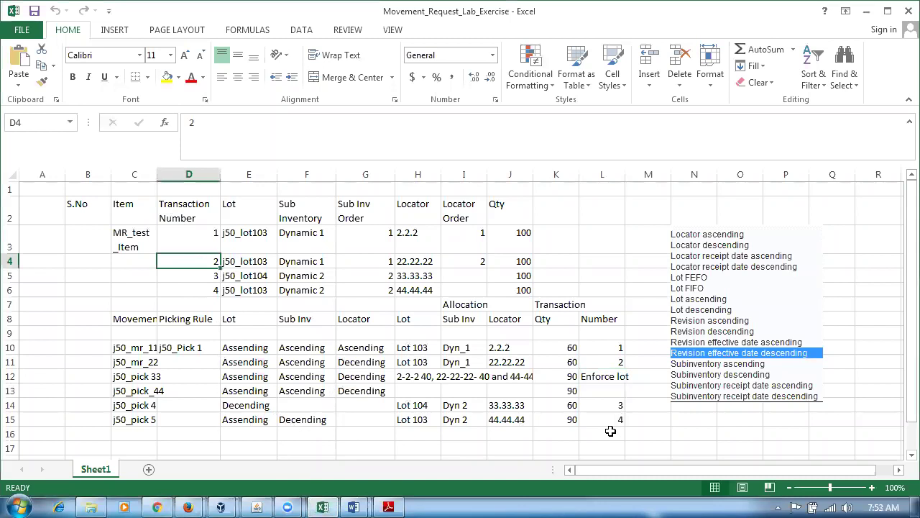
left_click(246, 263)
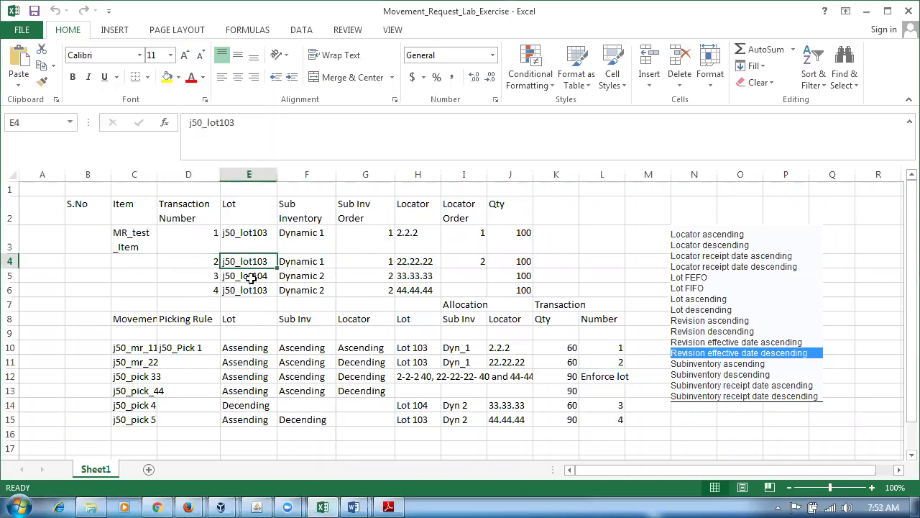
left_click(250, 279)
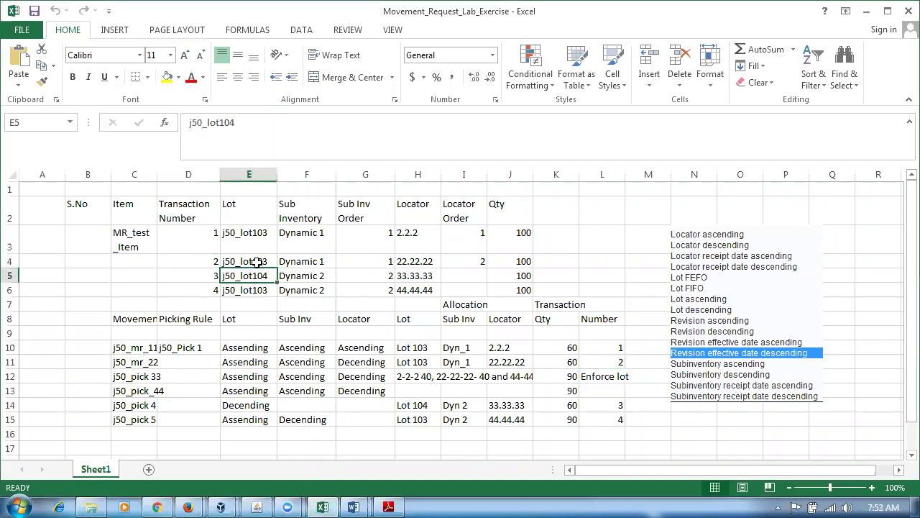
left_click(255, 263)
left_click(257, 277)
left_click(261, 262)
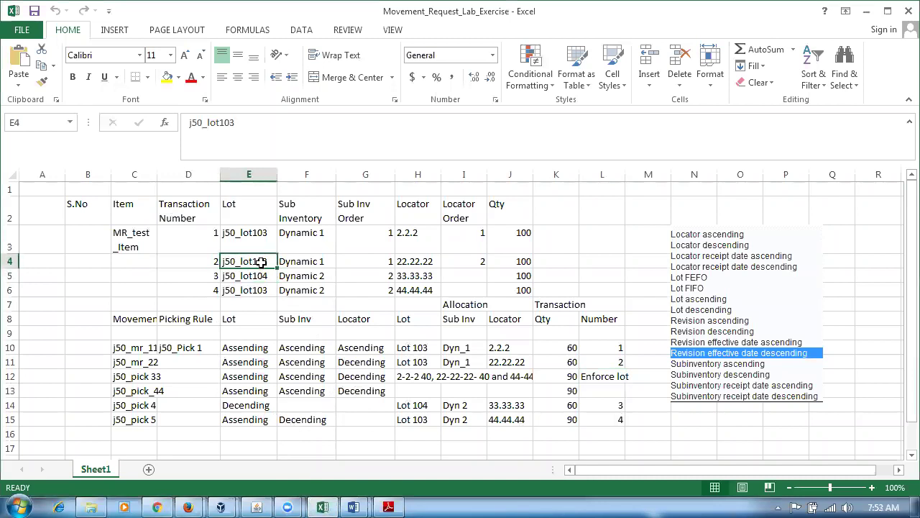
left_click(261, 277)
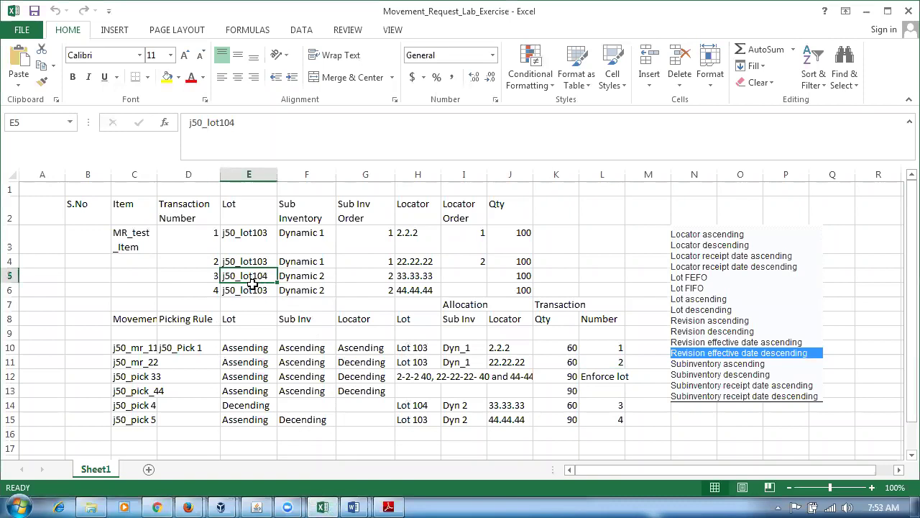
left_click(602, 379)
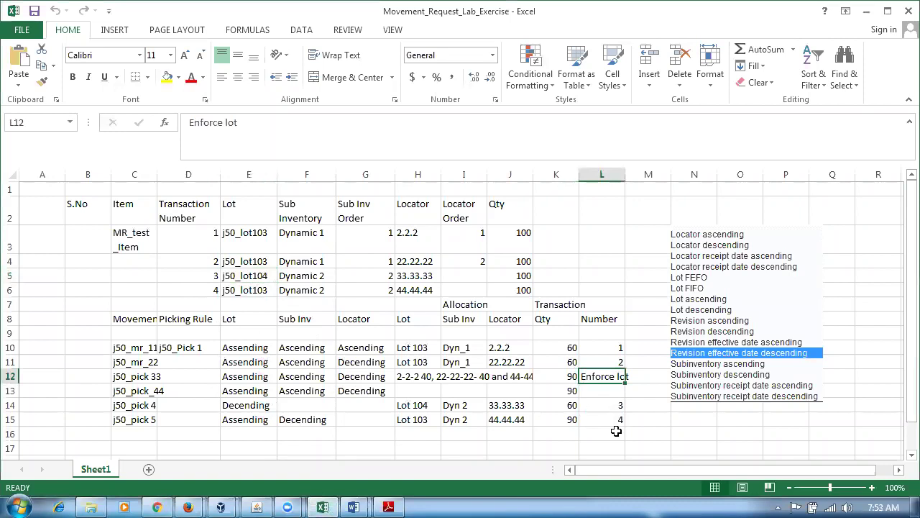
left_click(556, 376)
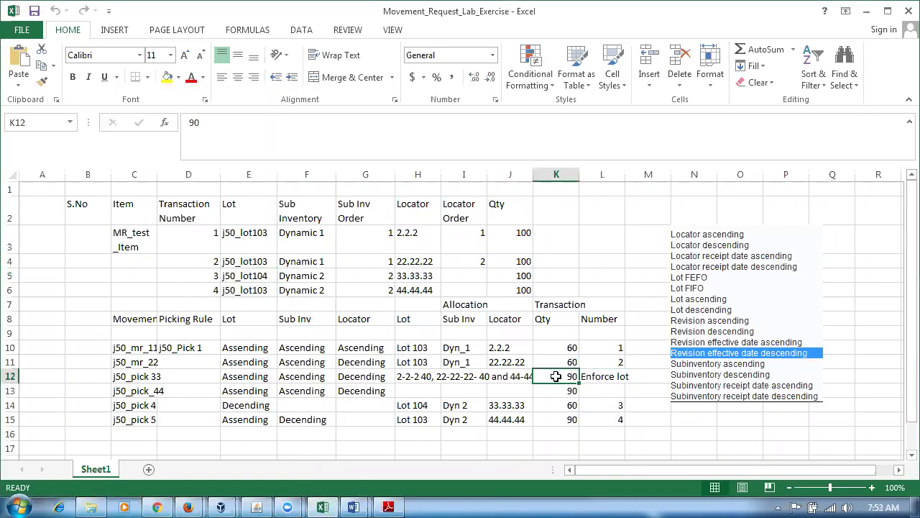
left_click(253, 259)
left_click_drag(254, 258, 248, 263)
left_click(248, 276)
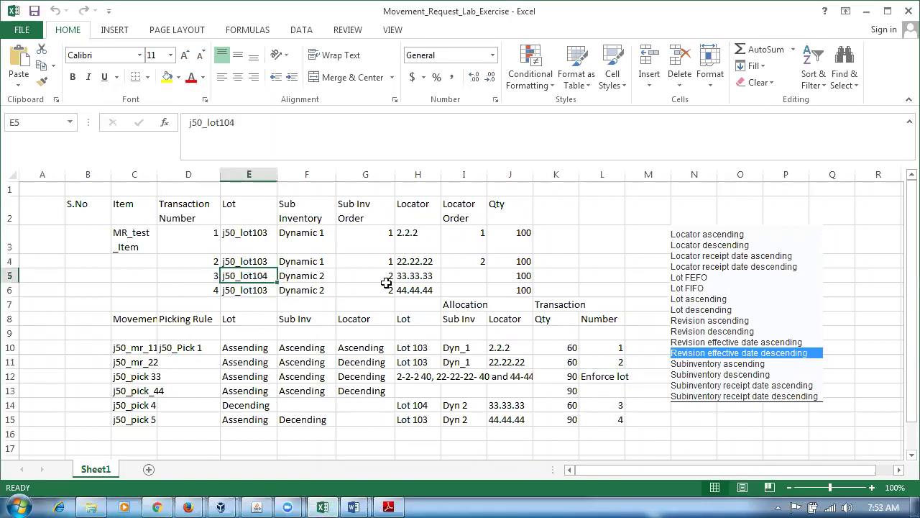
left_click(519, 279)
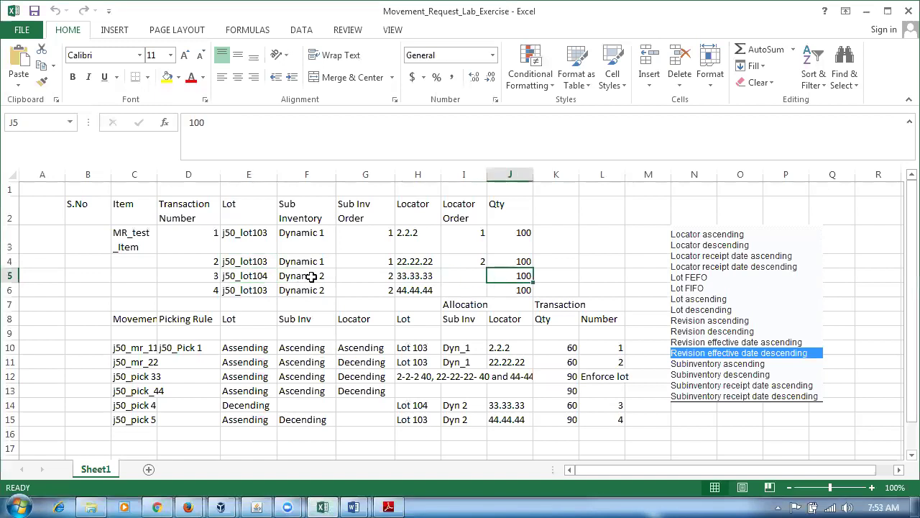
left_click(512, 239)
left_click(524, 264)
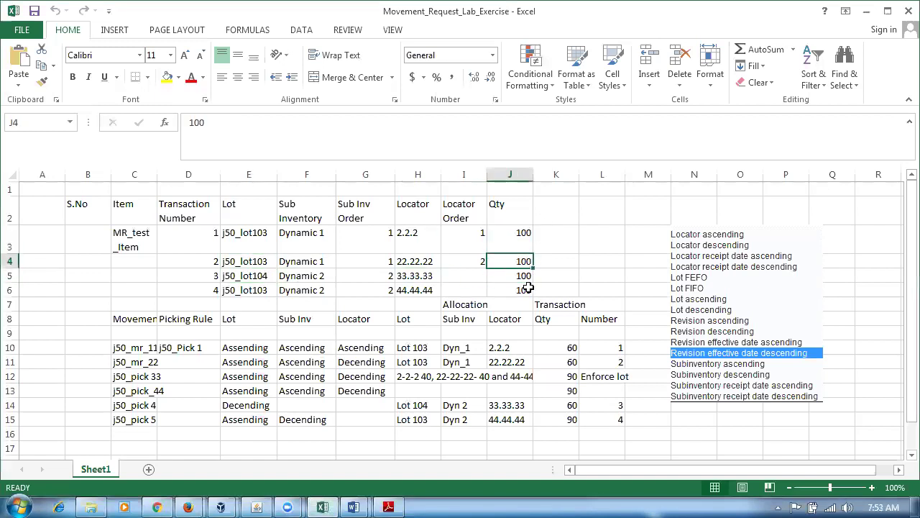
left_click(525, 289)
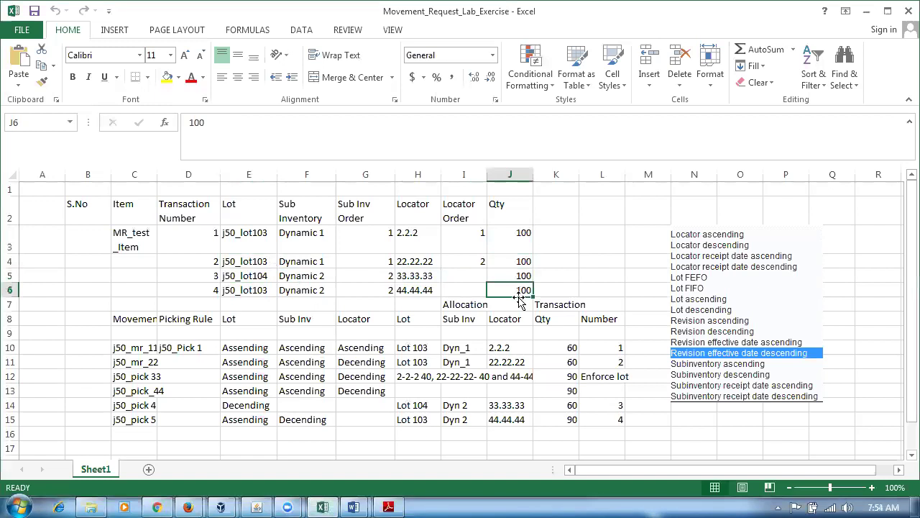
left_click(569, 377)
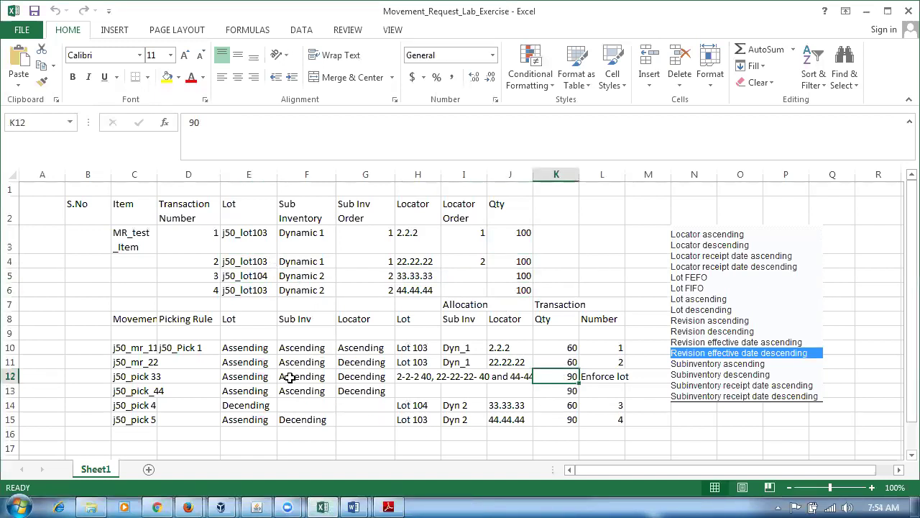
left_click(243, 378)
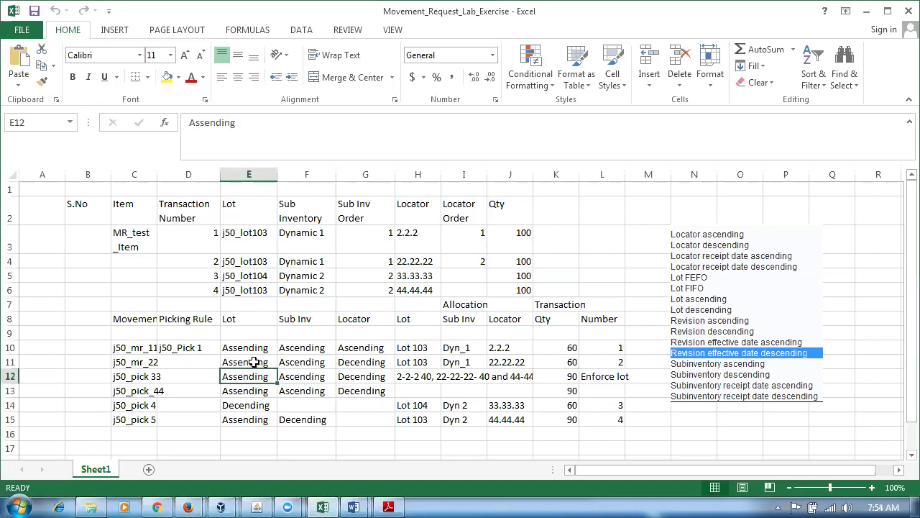
left_click(252, 243)
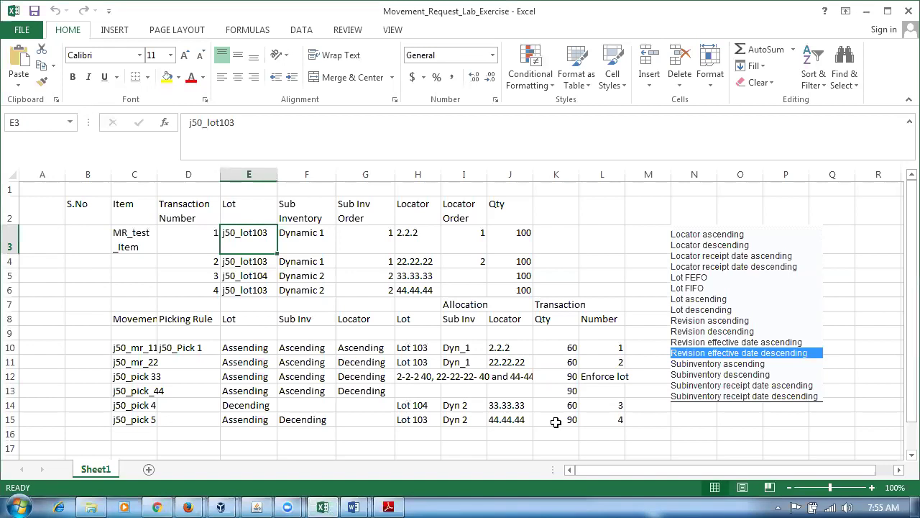
left_click(247, 376)
left_click(310, 376)
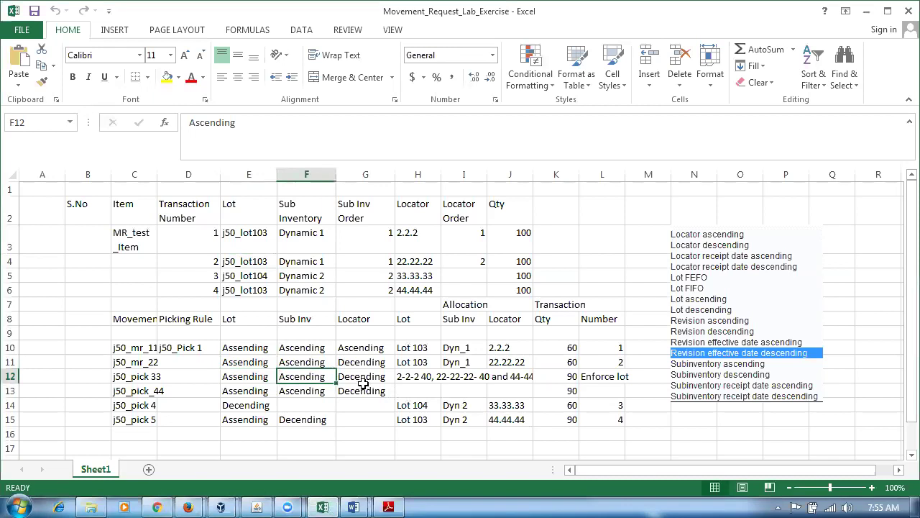
left_click(363, 378)
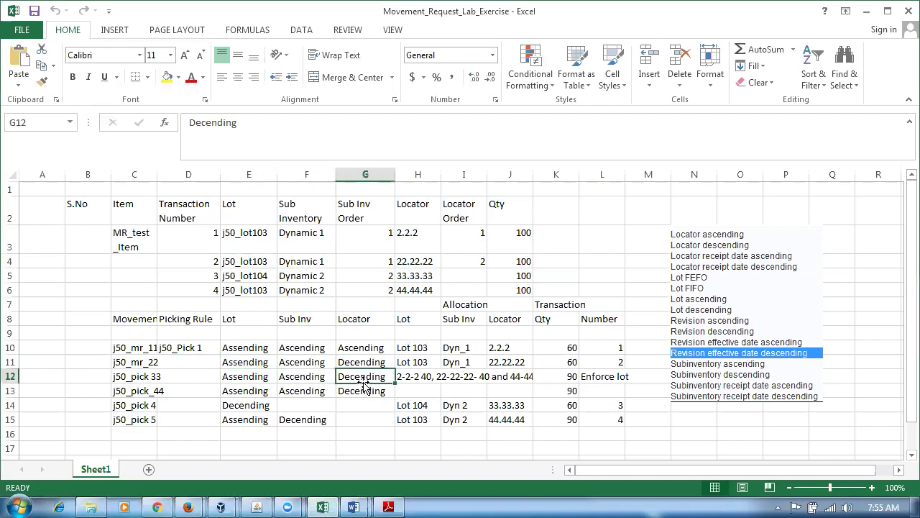
left_click(516, 241)
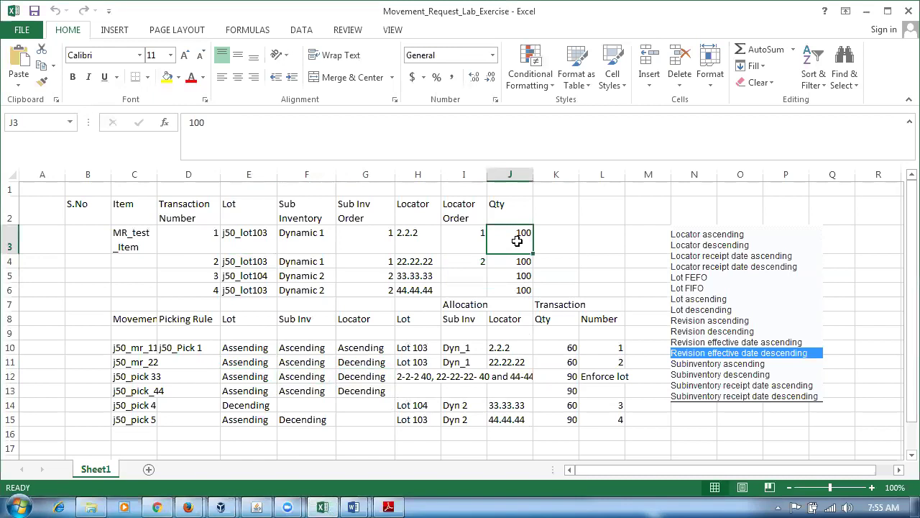
left_click(519, 259)
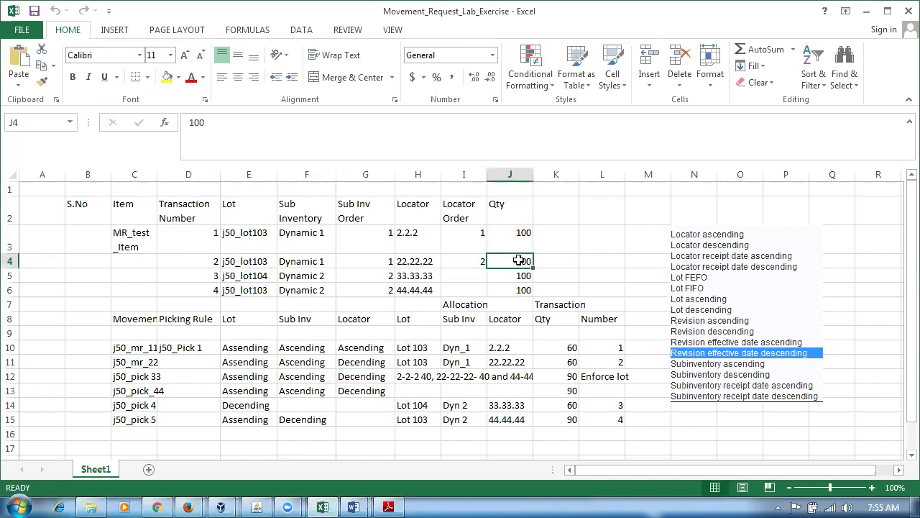
left_click(428, 375)
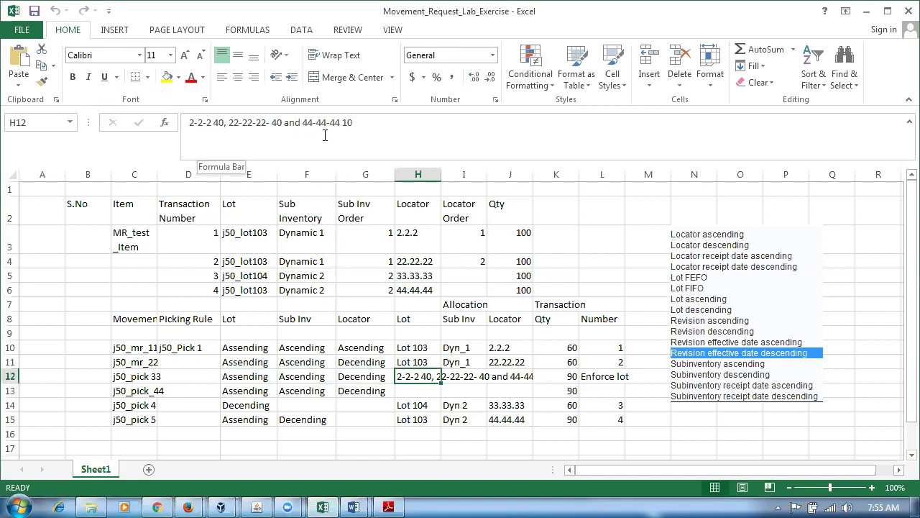
left_click(412, 288)
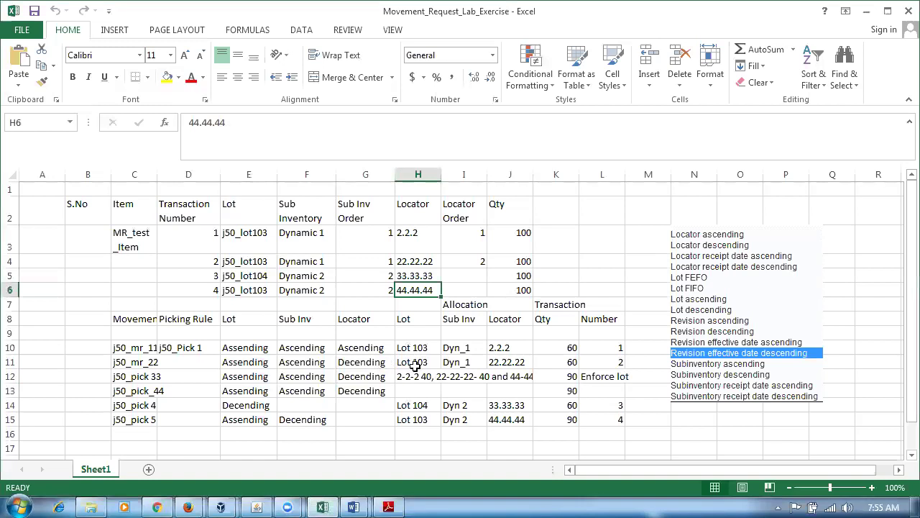
left_click(569, 376)
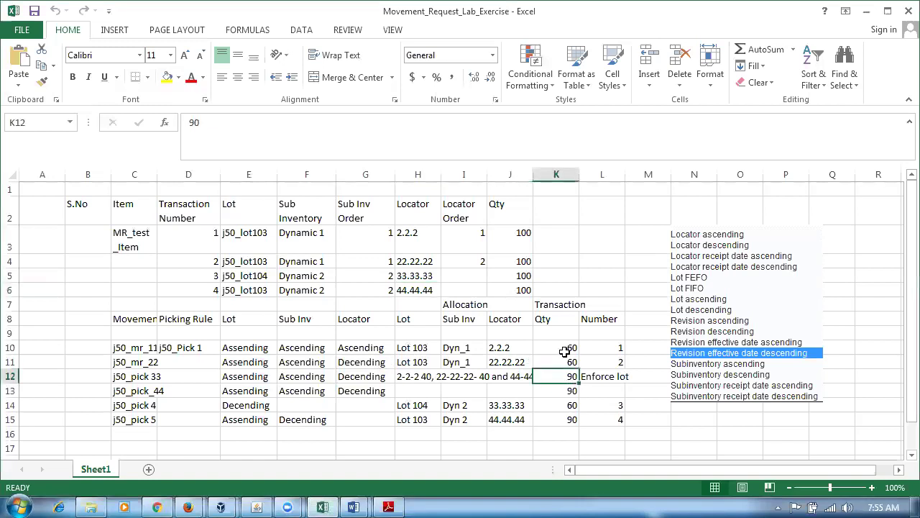
left_click(526, 245)
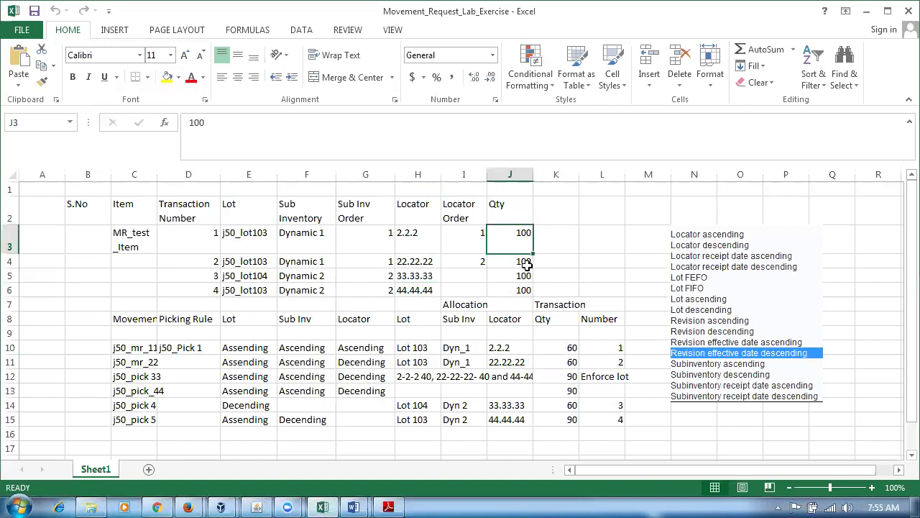
left_click(524, 264)
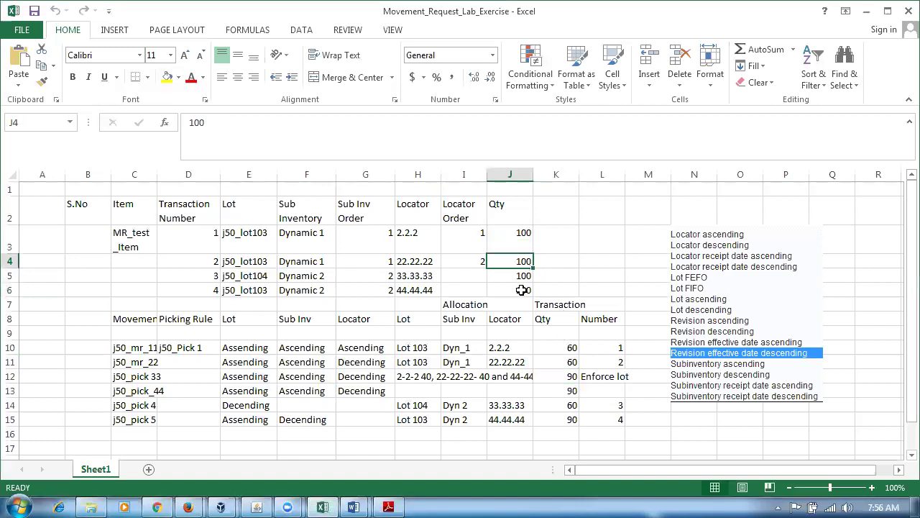
left_click(521, 290)
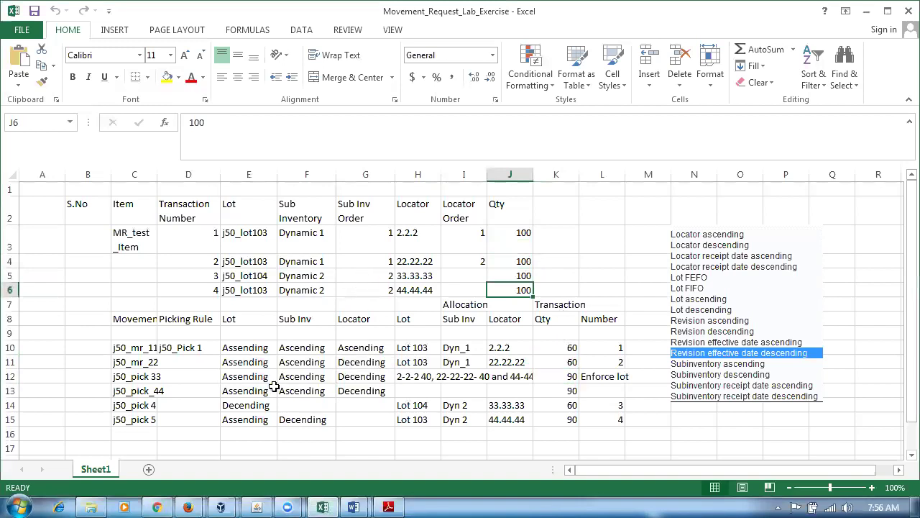
left_click(150, 380)
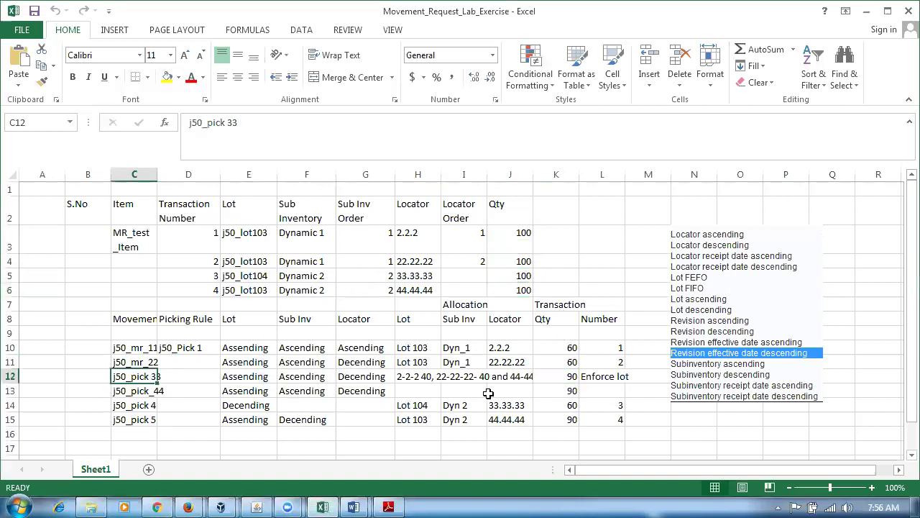
left_click(559, 379)
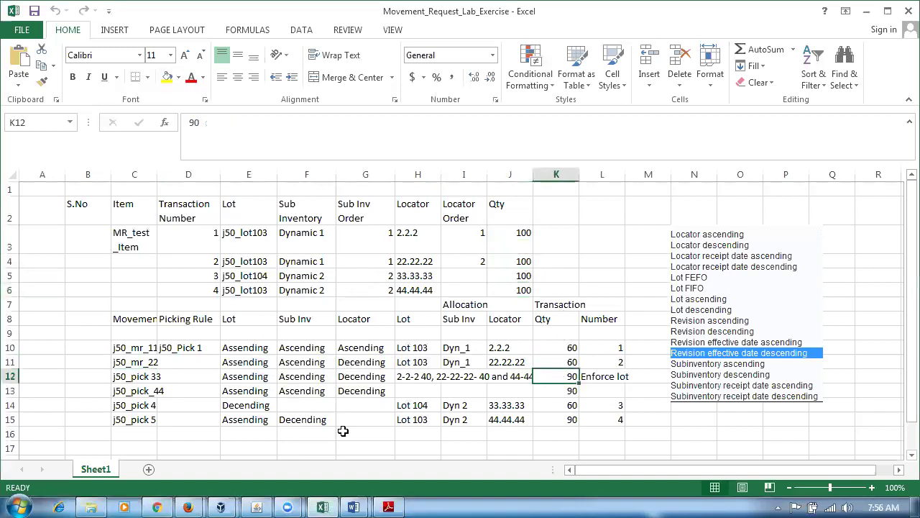
left_click(188, 507)
Set p01_pick_rule back to active and save the rule.
left_click(93, 476)
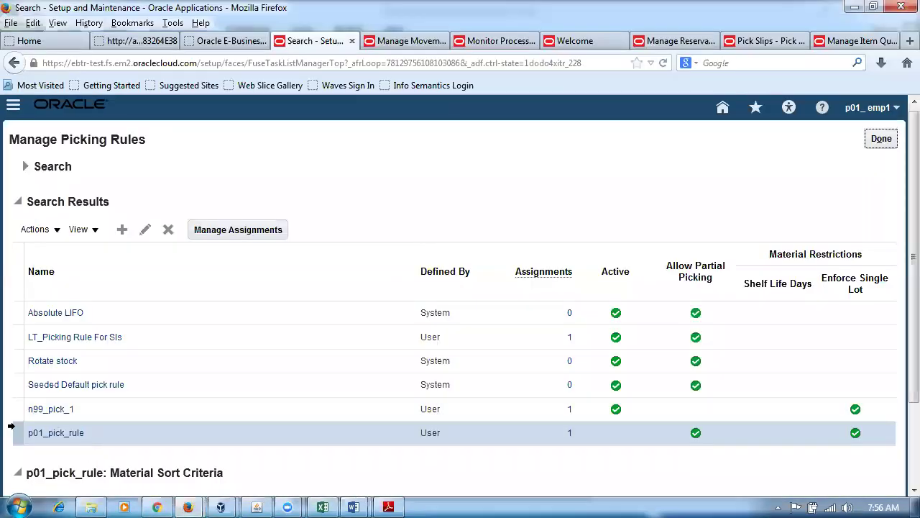
left_click(144, 229)
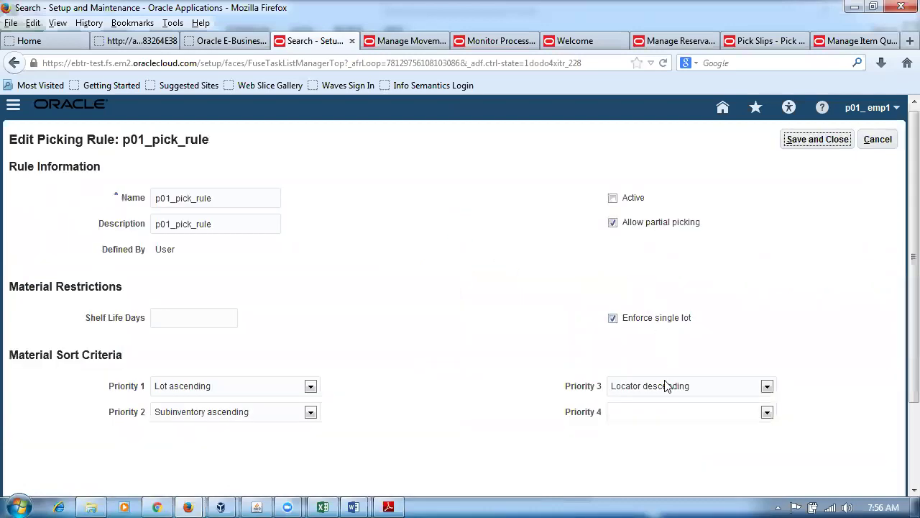
left_click(615, 203)
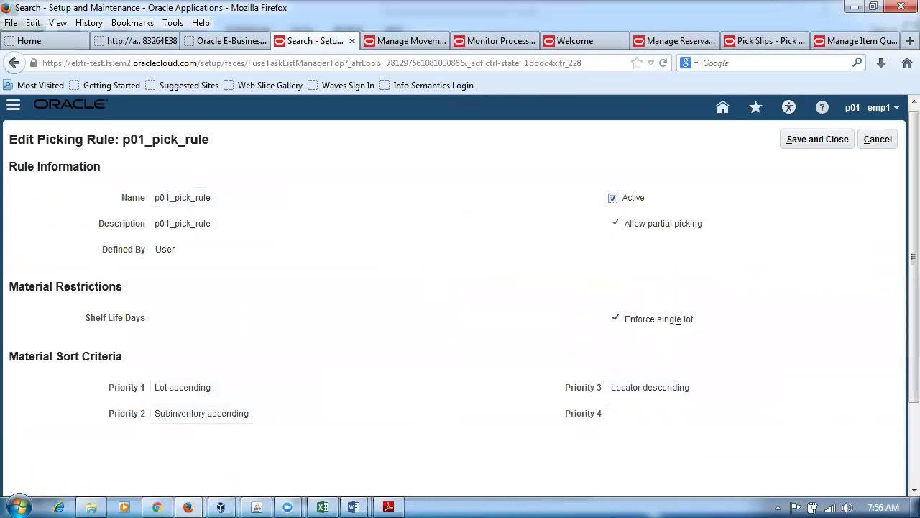
left_click(830, 141)
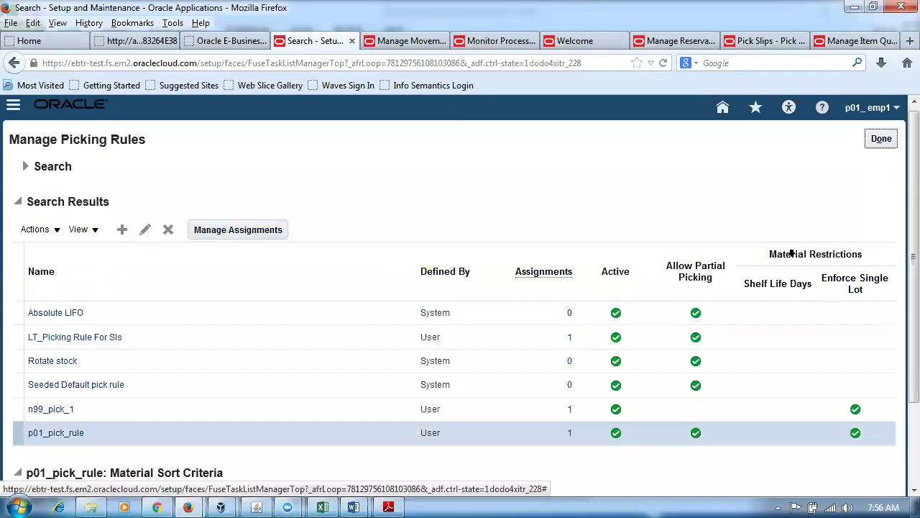
left_click(237, 230)
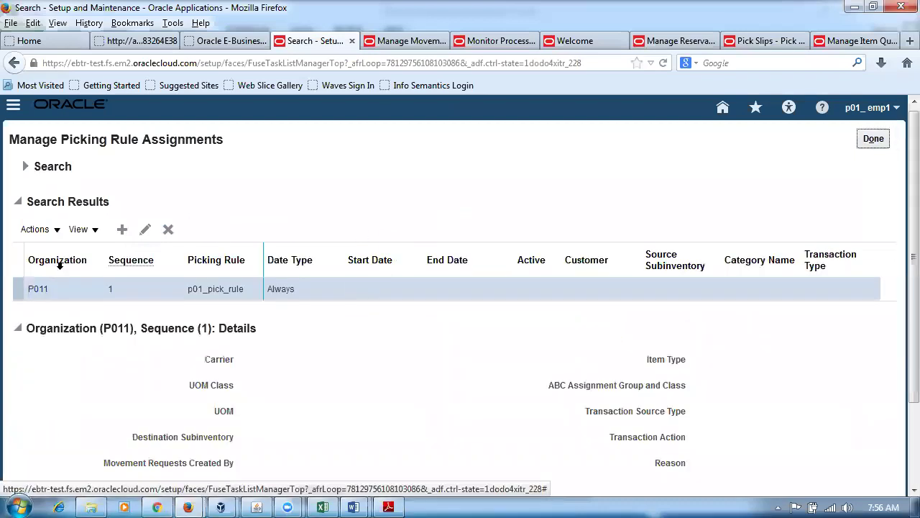
Make the P011 picking rule assignment active and save it.
left_click(145, 229)
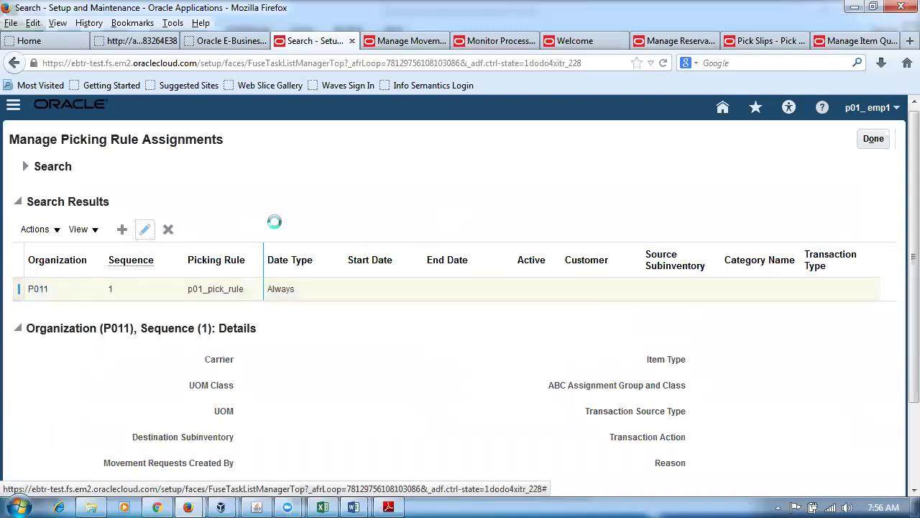
left_click(613, 199)
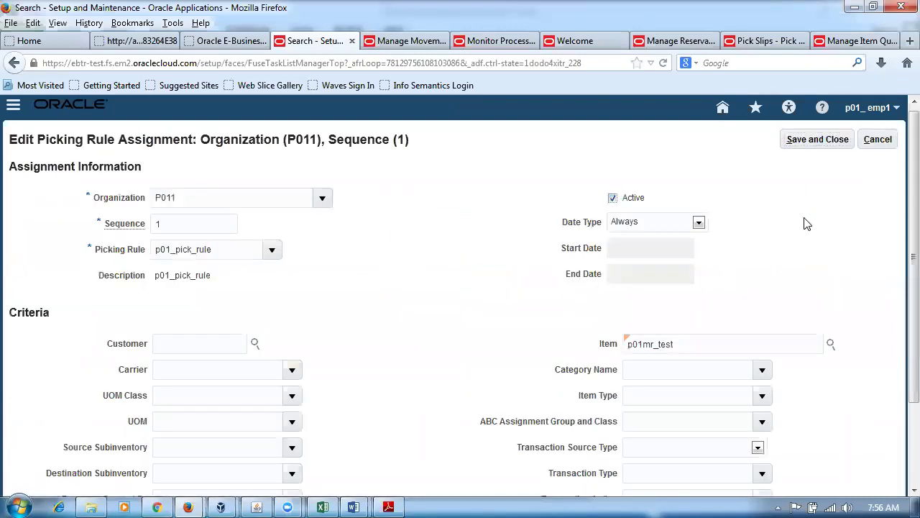
left_click(827, 142)
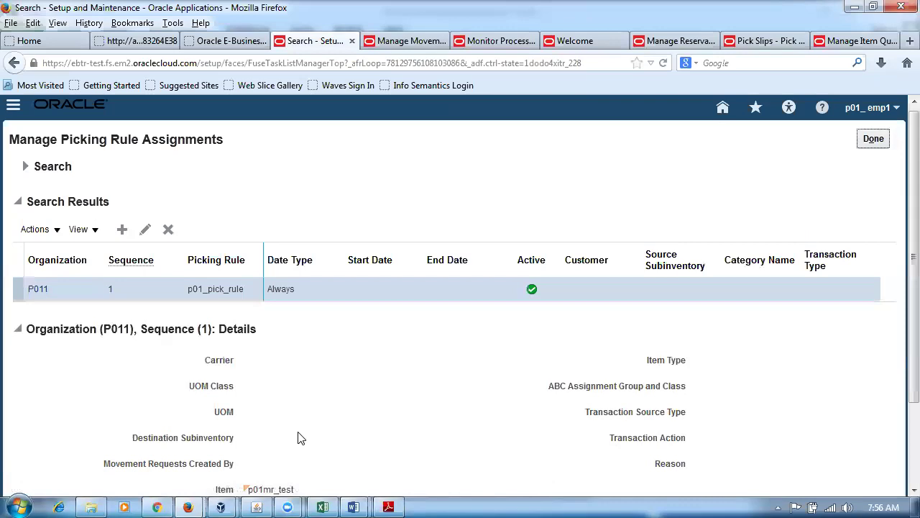
Check the Excel sheet, then leave the assignments and go back to Manage Movement Requests.
left_click(323, 507)
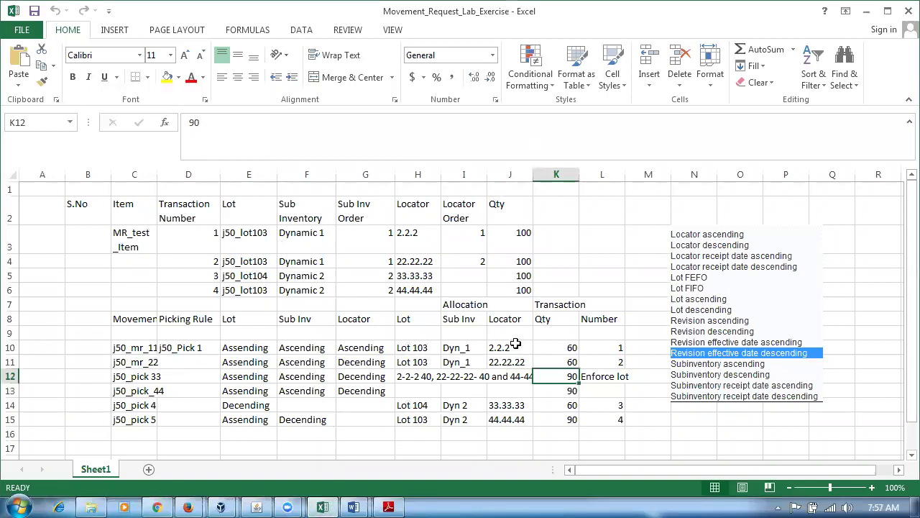
left_click(188, 507)
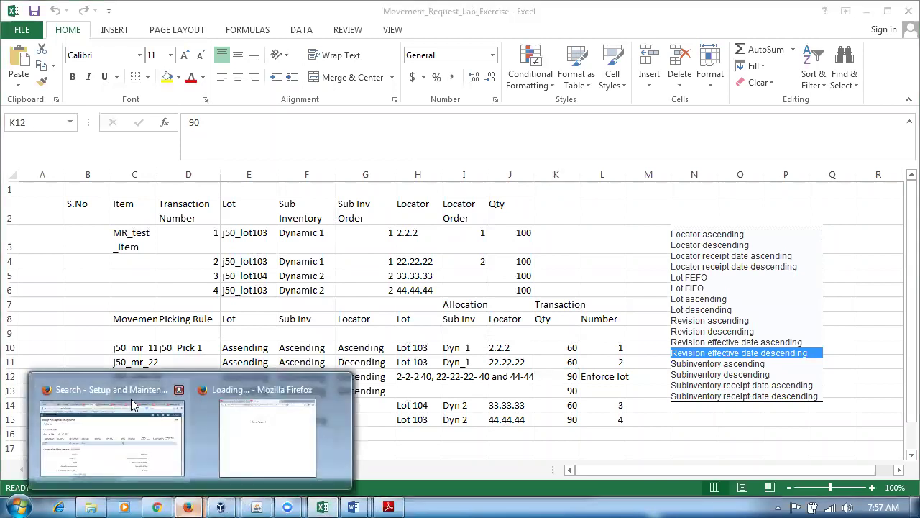
left_click(123, 451)
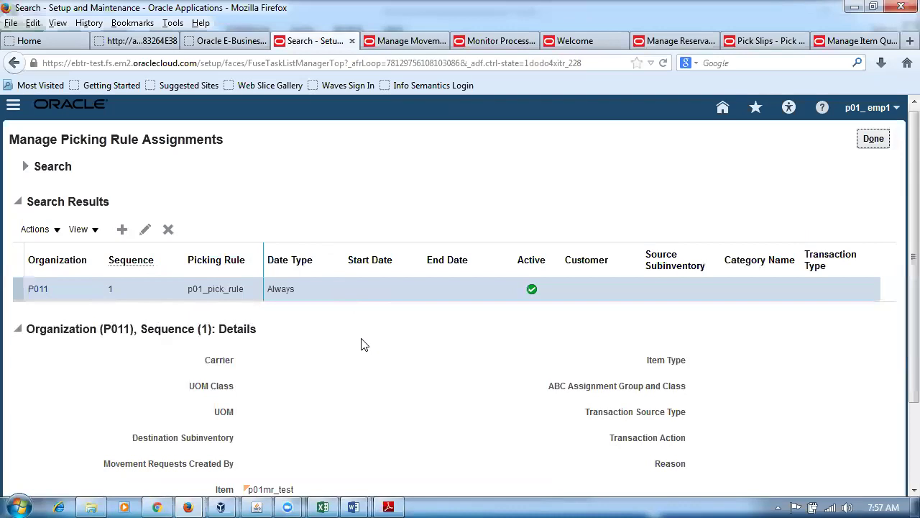
left_click(868, 141)
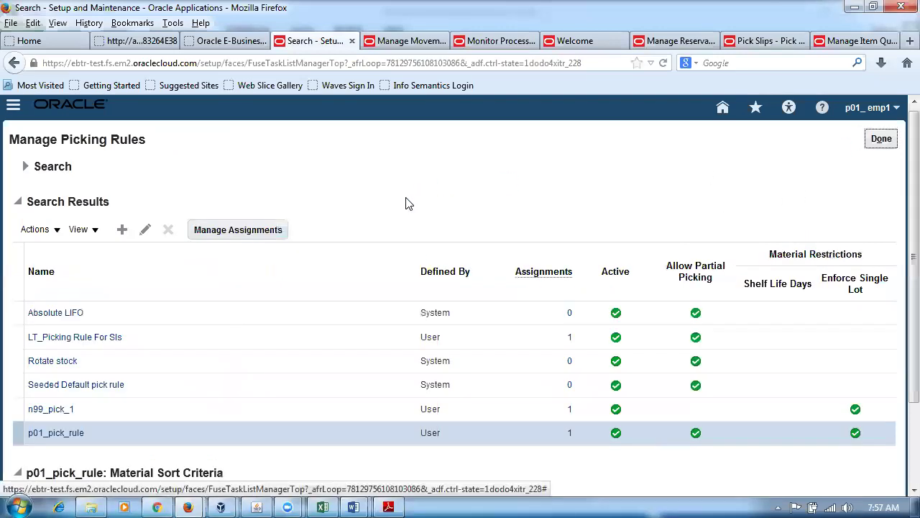
left_click(406, 41)
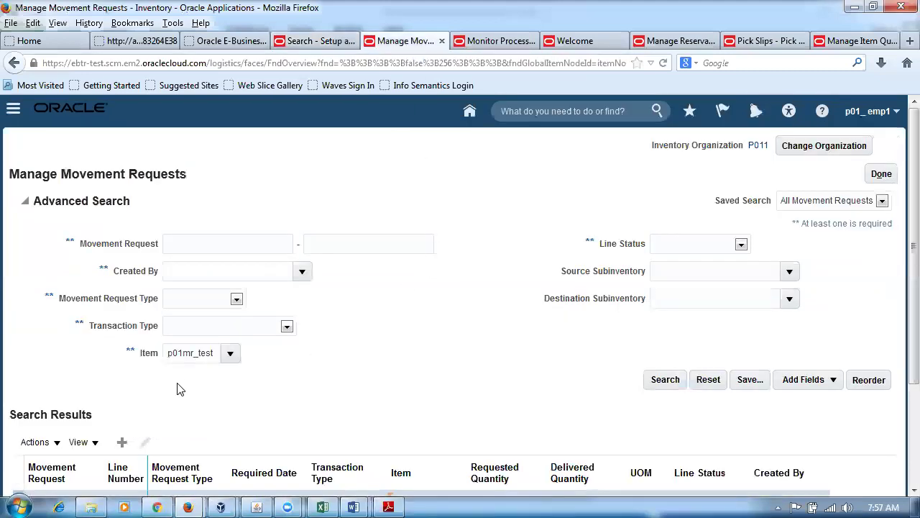
left_click(122, 442)
Name the request p01_3 as a Movement Request Transfer to subinventory p011_sub1.
left_click_drag(281, 228, 154, 232)
type("p01_3")
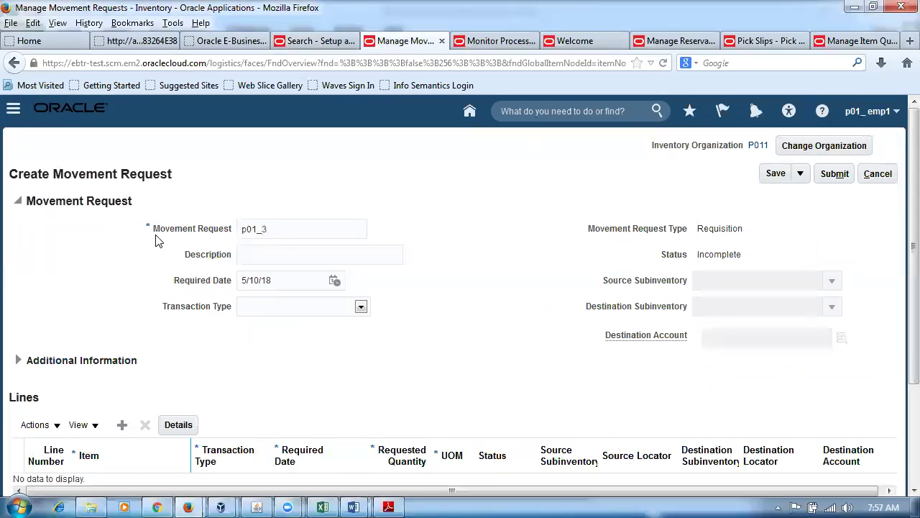
left_click(302, 310)
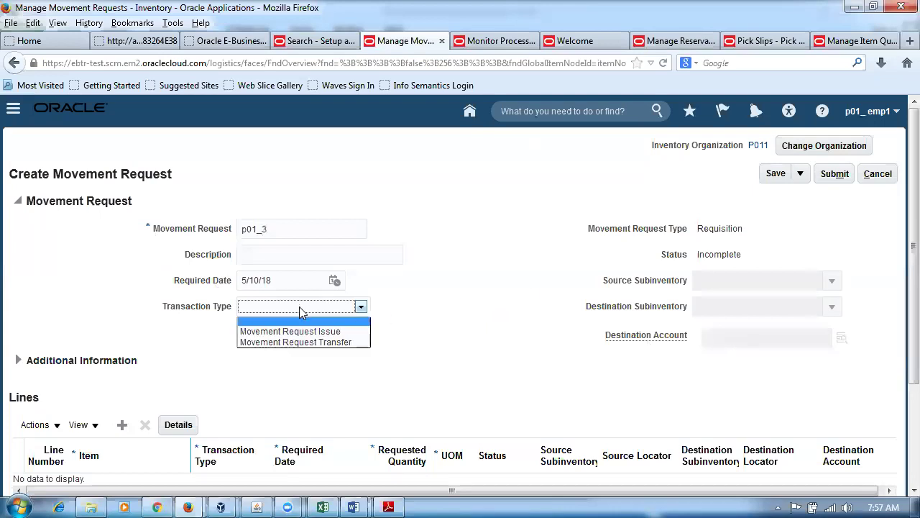
left_click(315, 343)
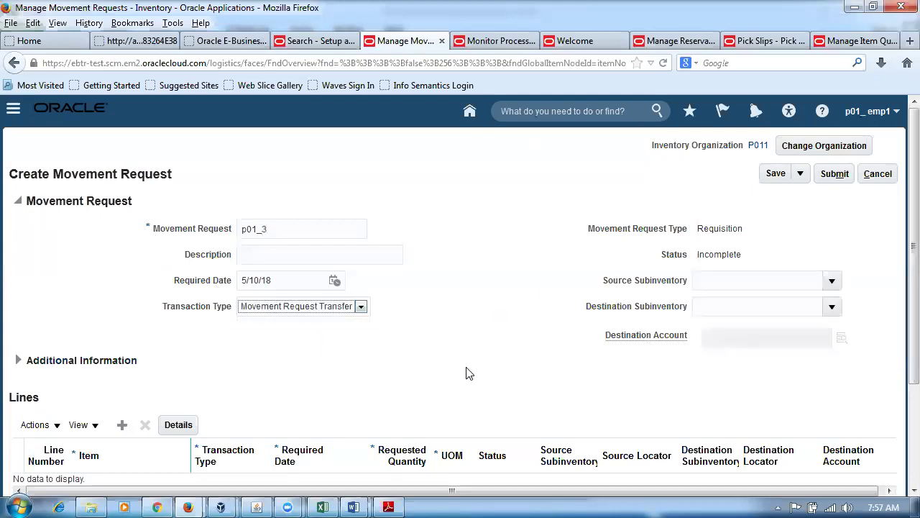
left_click(832, 307)
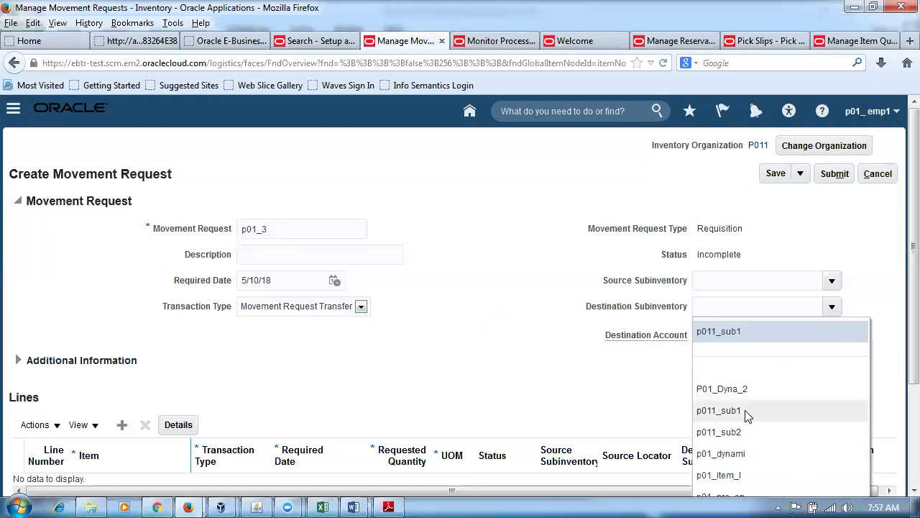
left_click(719, 411)
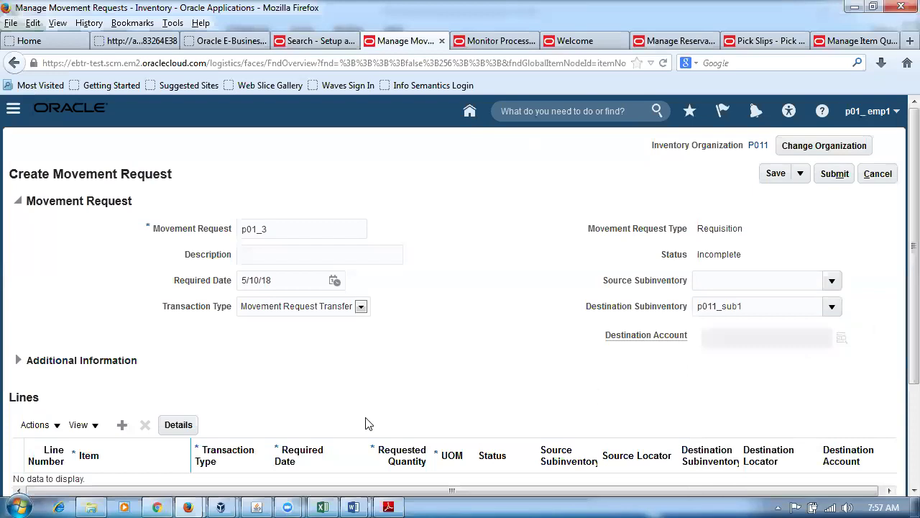
Add a line for 90 of p01mr_test and submit the request.
left_click(122, 424)
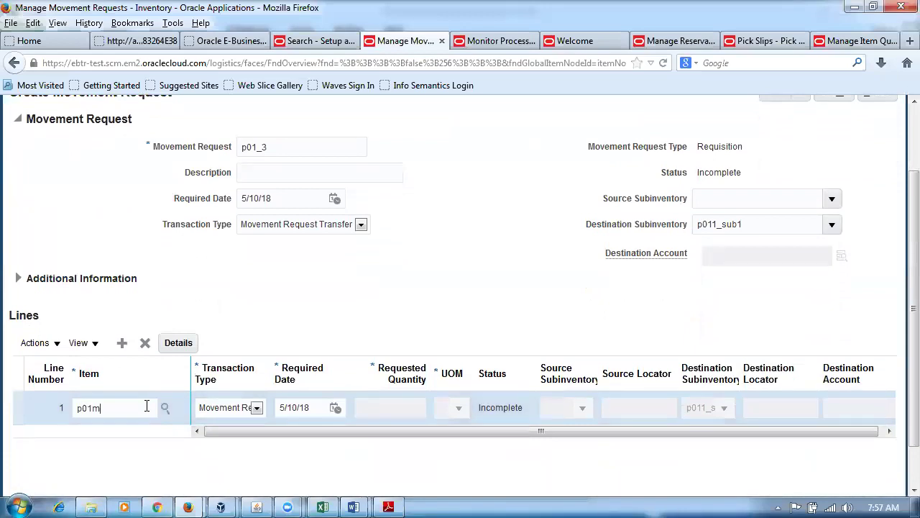
type("p01mr_test")
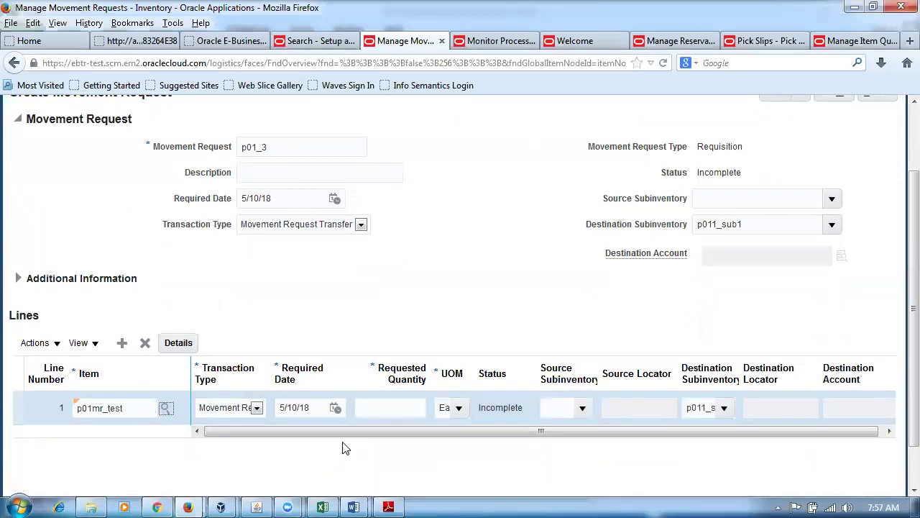
left_click(364, 409)
type("90")
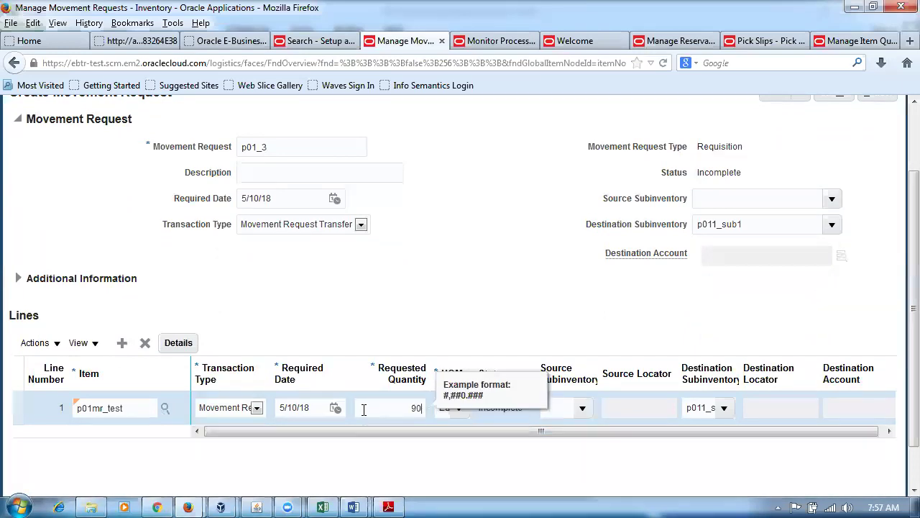
key("Tab")
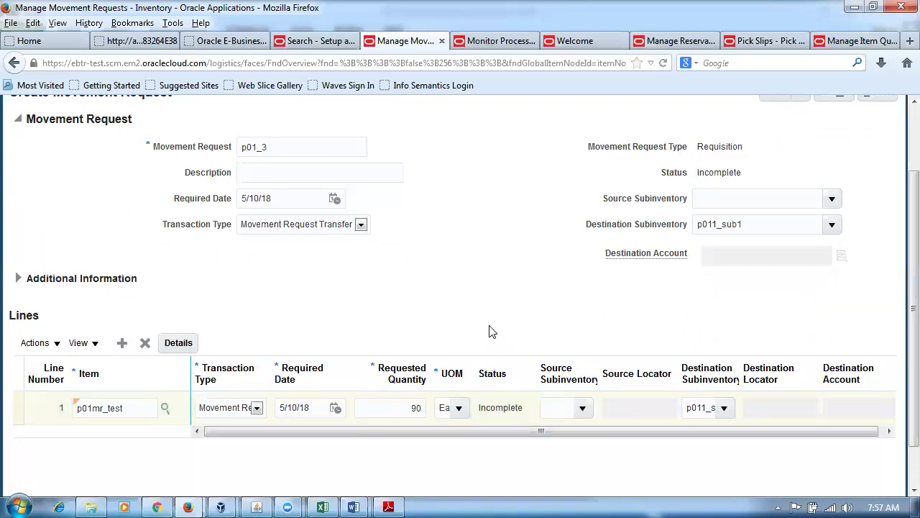
scroll(668, 352, "up", 3)
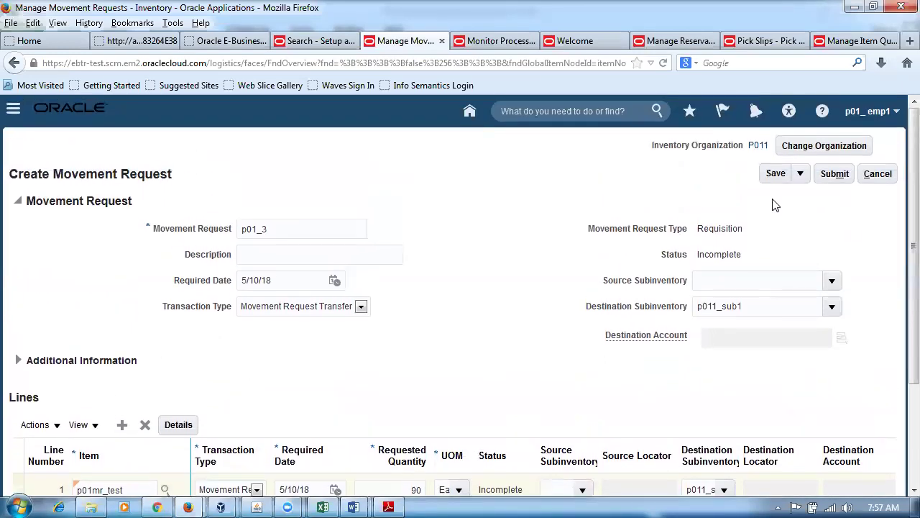
left_click(834, 173)
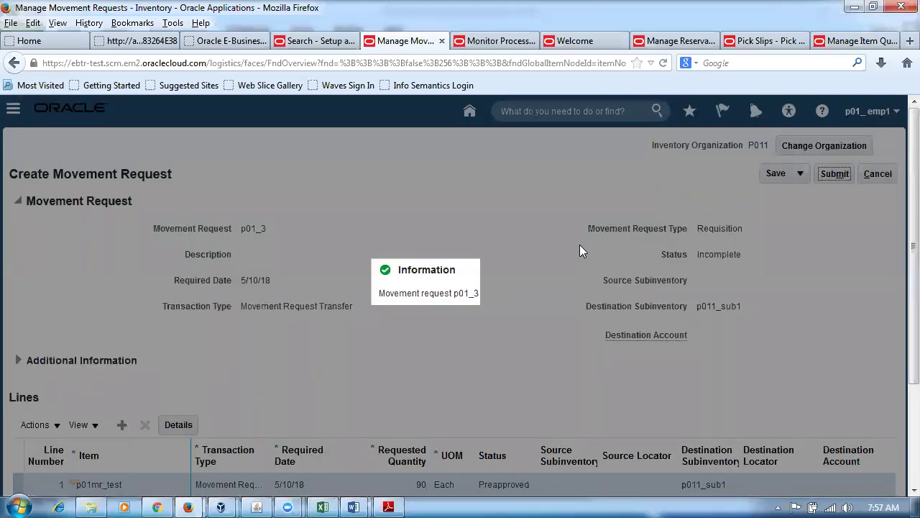
left_click(531, 319)
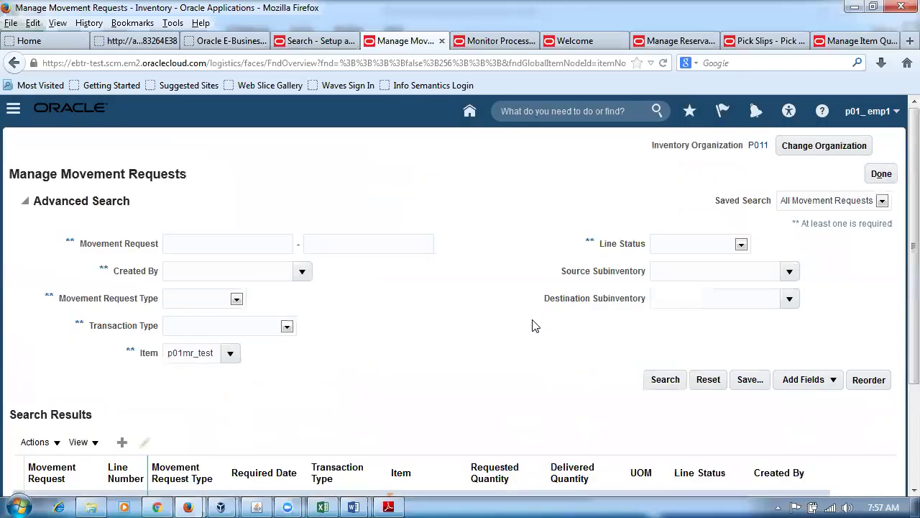
Search movement requests to see p01_3 Preapproved, then go to the scheduled processes monitor.
scroll(533, 326, "down", 3)
left_click(665, 250)
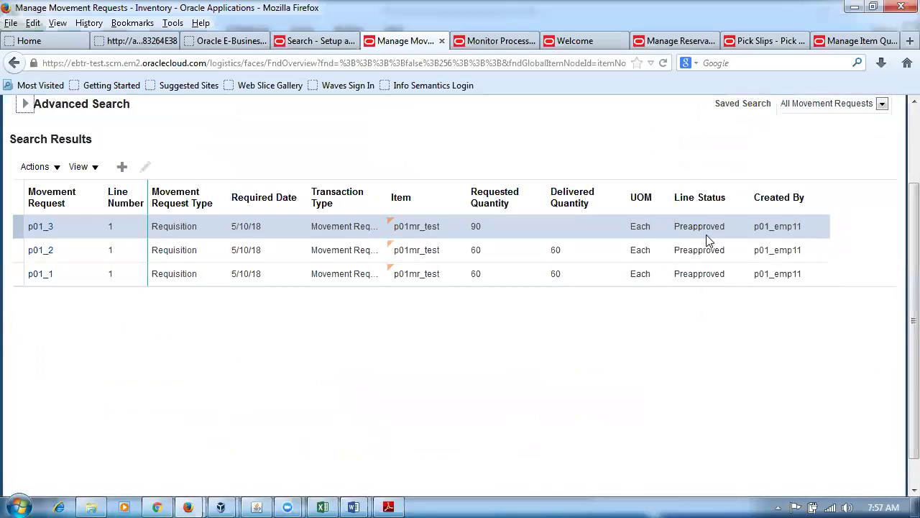
scroll(481, 113, "up", 3)
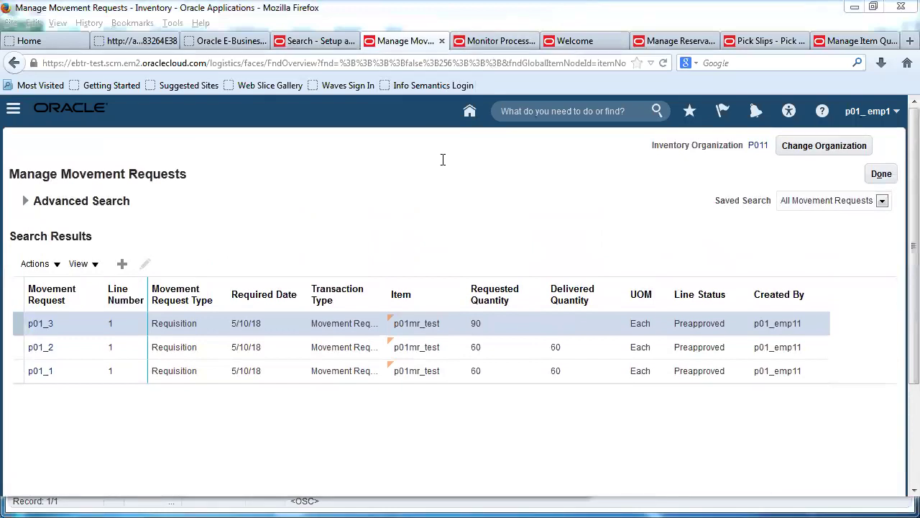
left_click(489, 42)
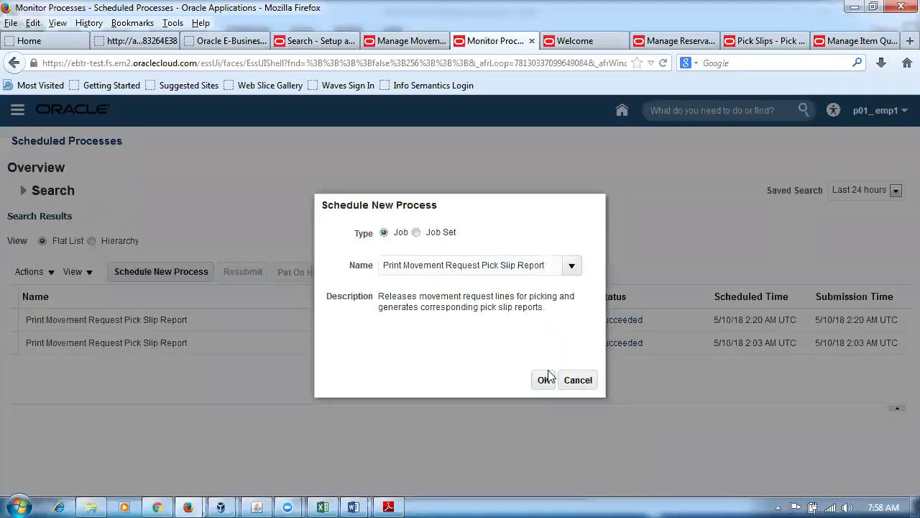
Choose Print Movement Request Pick Slip Report with From Movement Request p01_3.
left_click(541, 381)
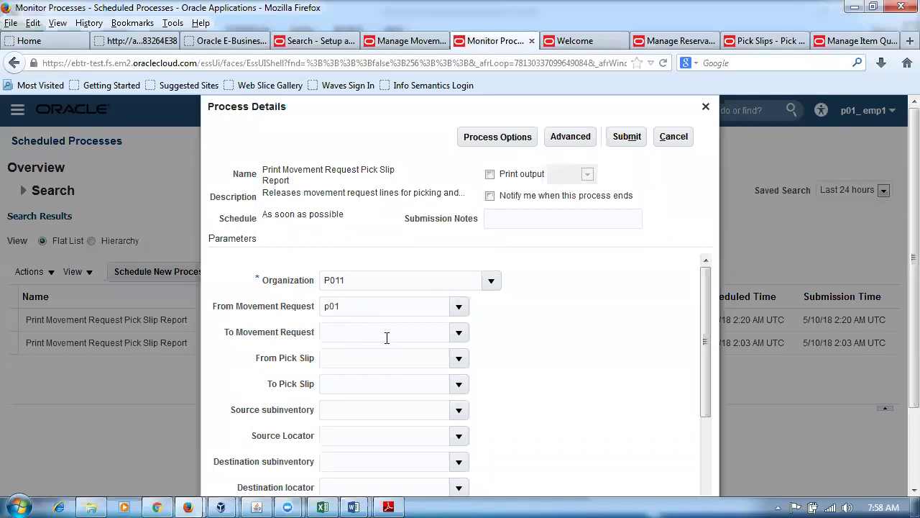
left_click(347, 324)
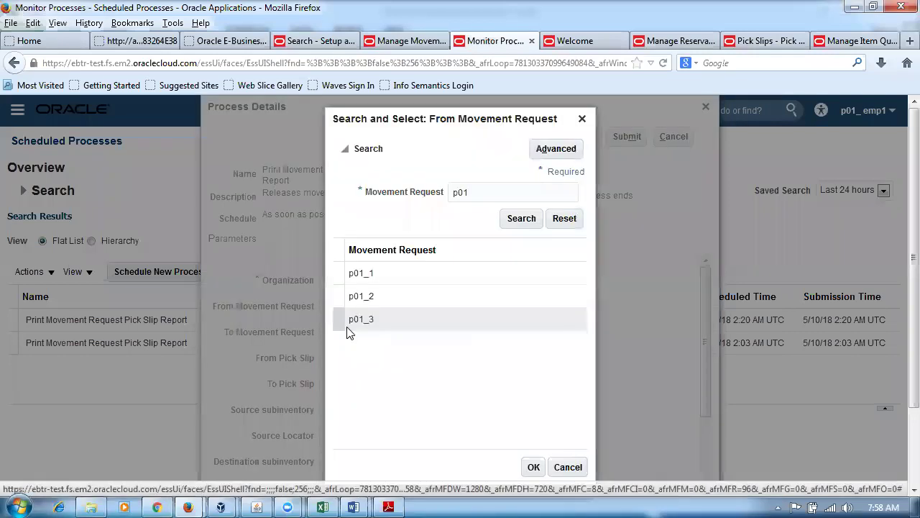
left_click(381, 321)
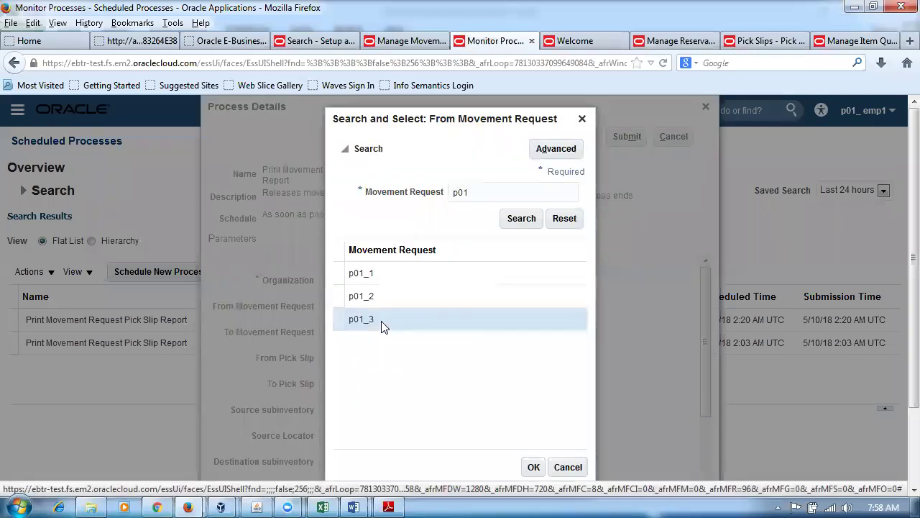
left_click(533, 467)
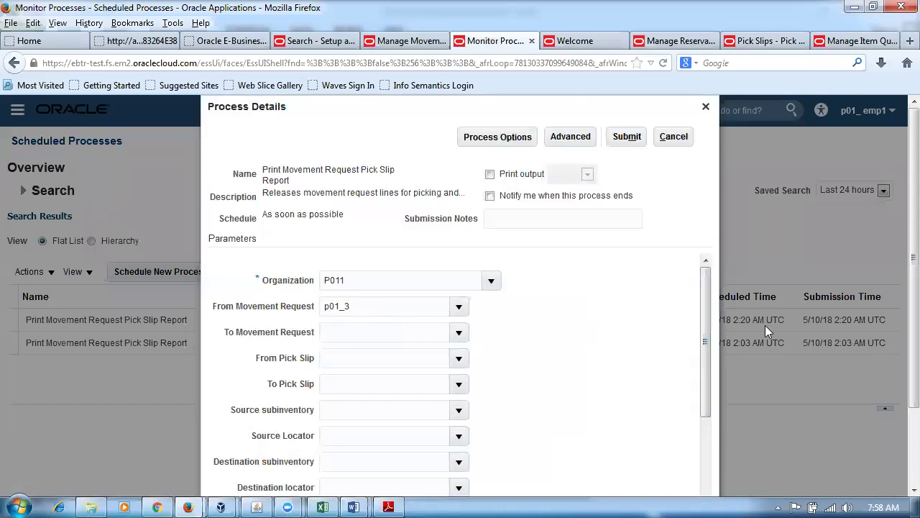
Set Release Approved Lines to Yes for the pick slip report.
left_click_drag(706, 312, 729, 439)
scroll(898, 322, "down", 3)
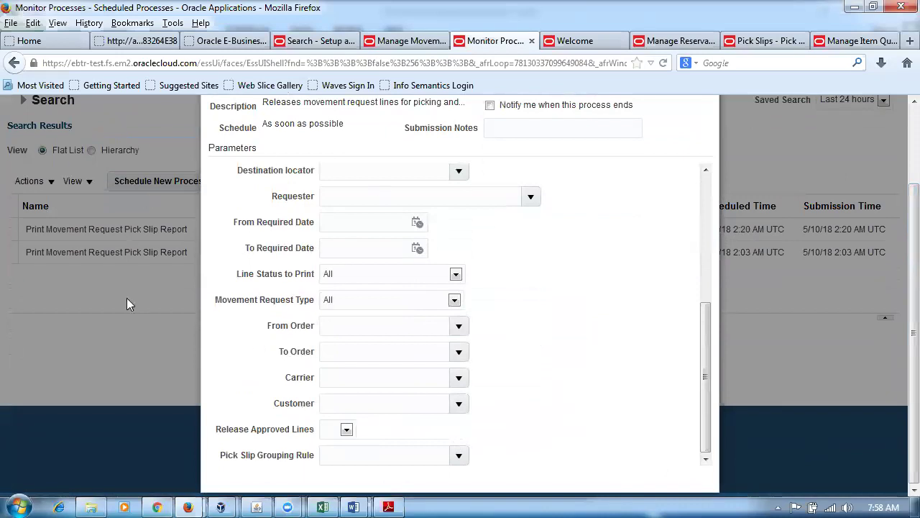
left_click(334, 434)
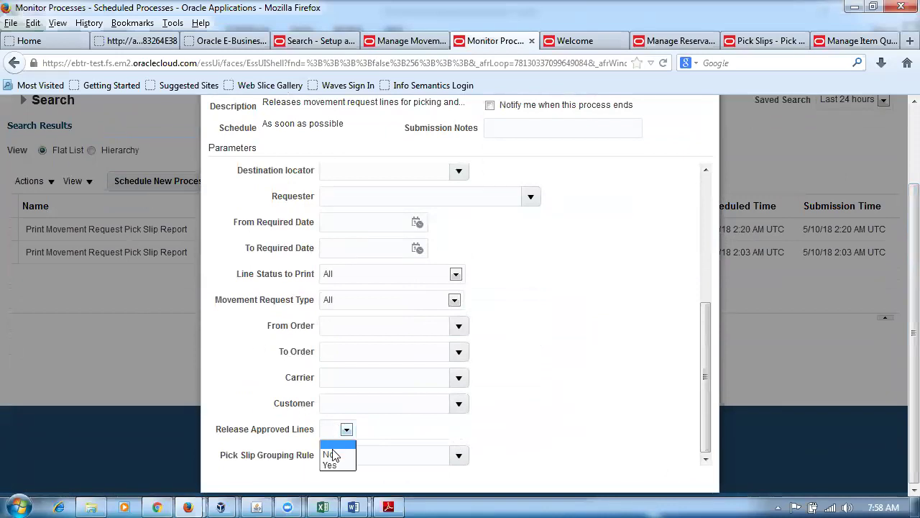
left_click(332, 465)
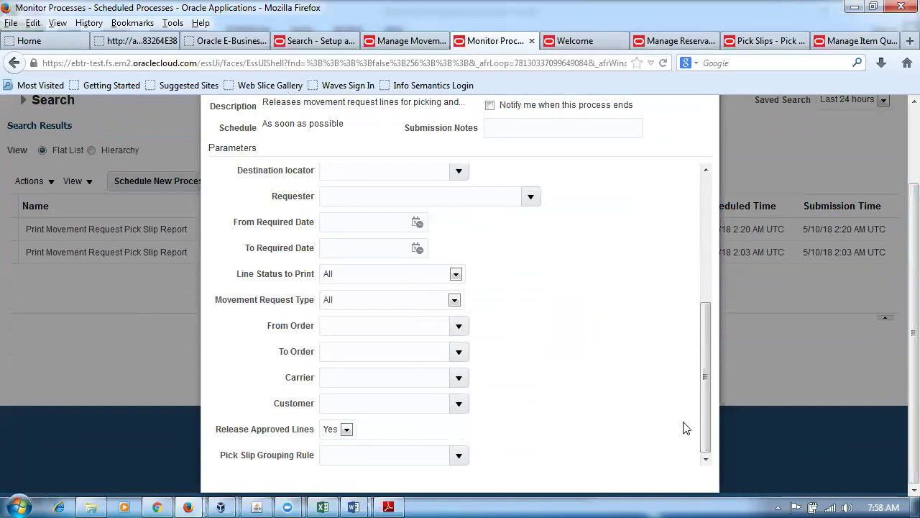
left_click_drag(704, 437, 686, 279)
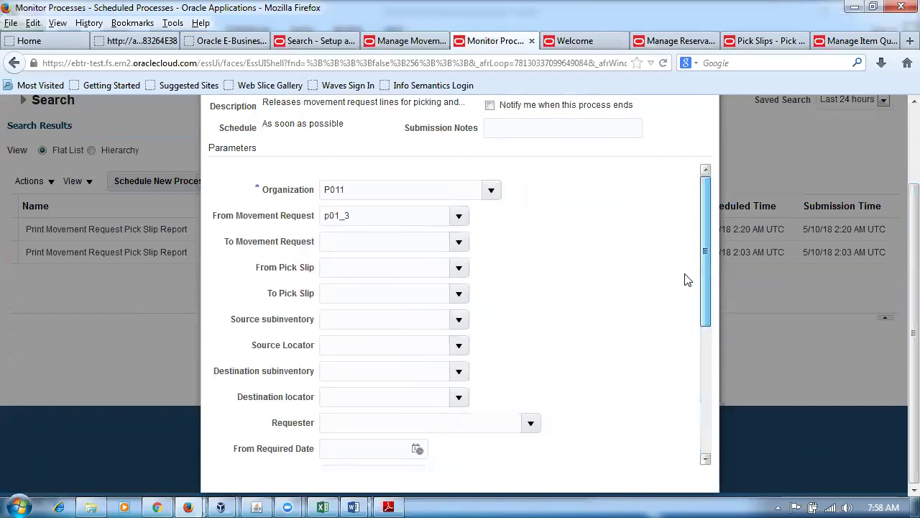
left_click_drag(371, 209, 294, 210)
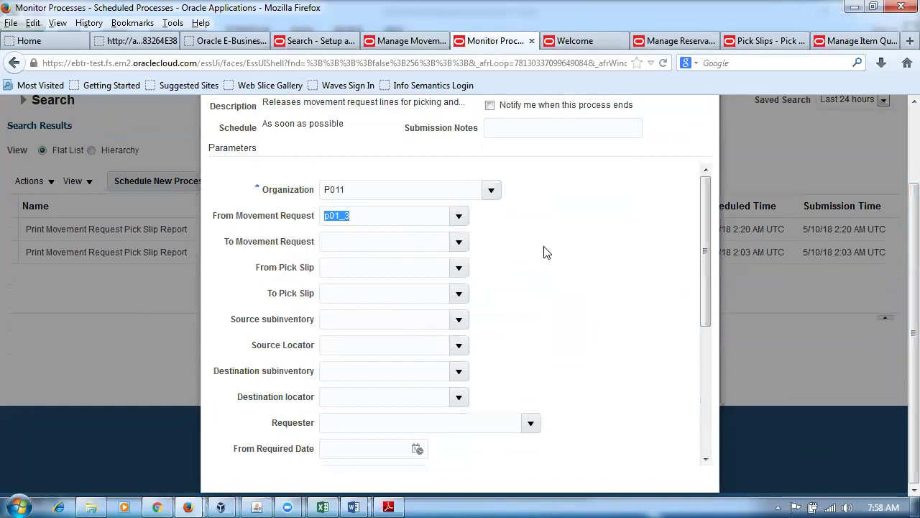
left_click(557, 257)
Submit the pick slip report run, which becomes process 103231.
mouse_move(706, 294)
left_mouse_down()
mouse_move(710, 308)
mouse_move(717, 284)
left_mouse_up()
left_click_drag(705, 278, 789, 267)
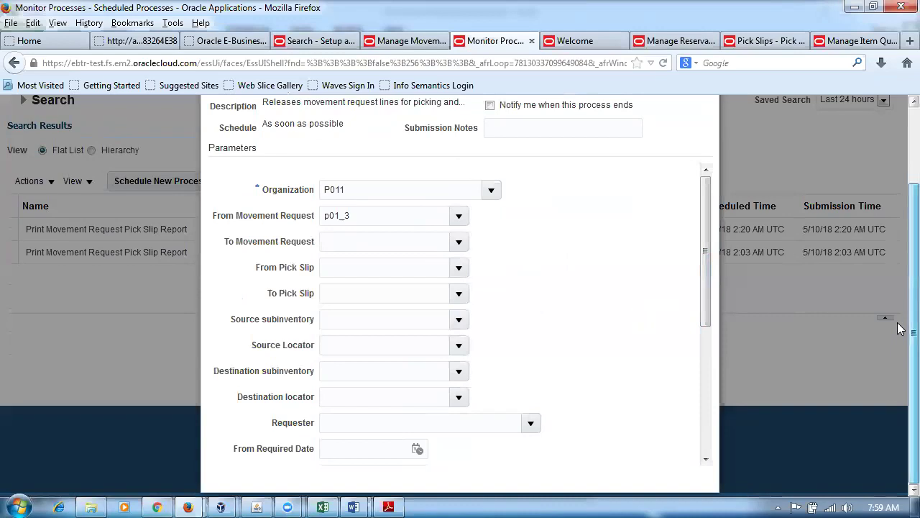
scroll(901, 331, "up", 3)
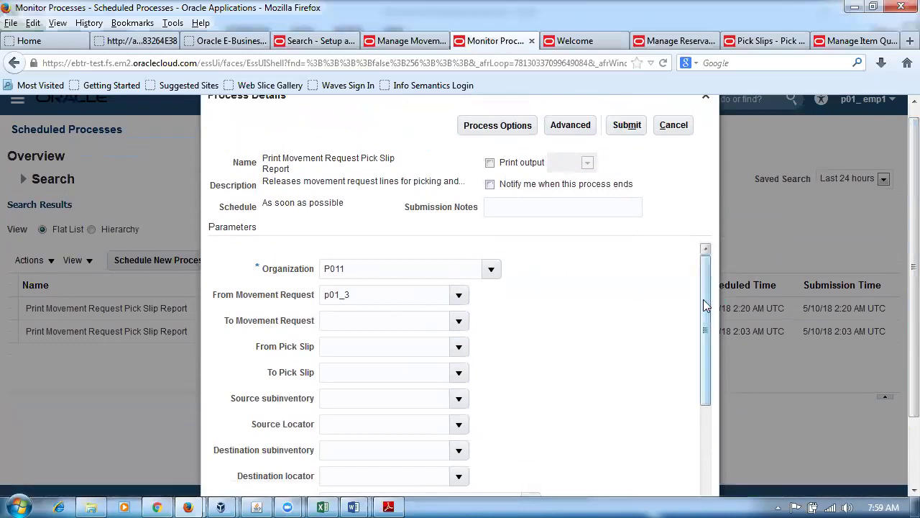
scroll(704, 305, "down", 5)
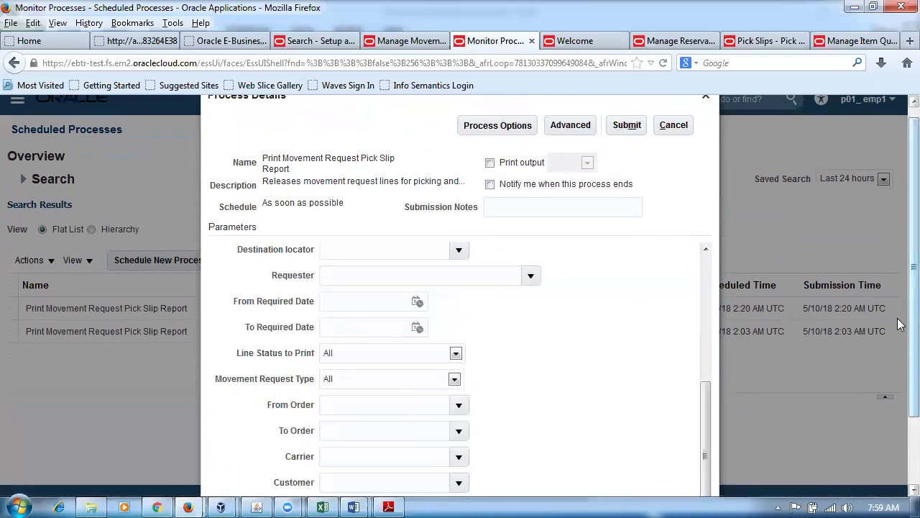
scroll(899, 323, "down", 2)
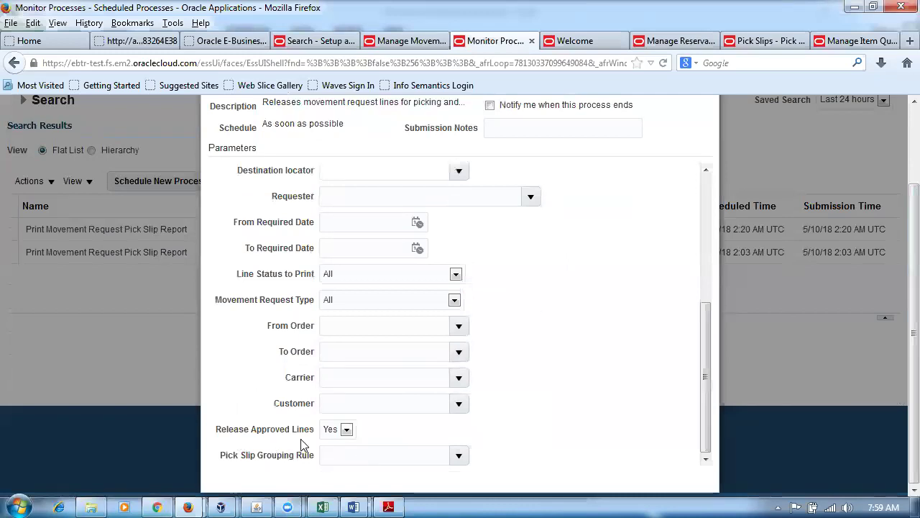
scroll(900, 330, "up", 2)
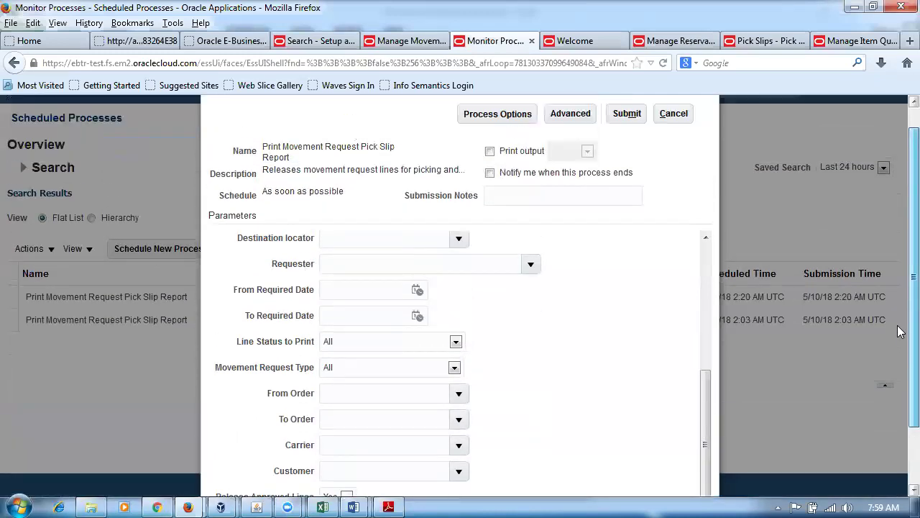
scroll(900, 331, "up", 1)
left_click(637, 139)
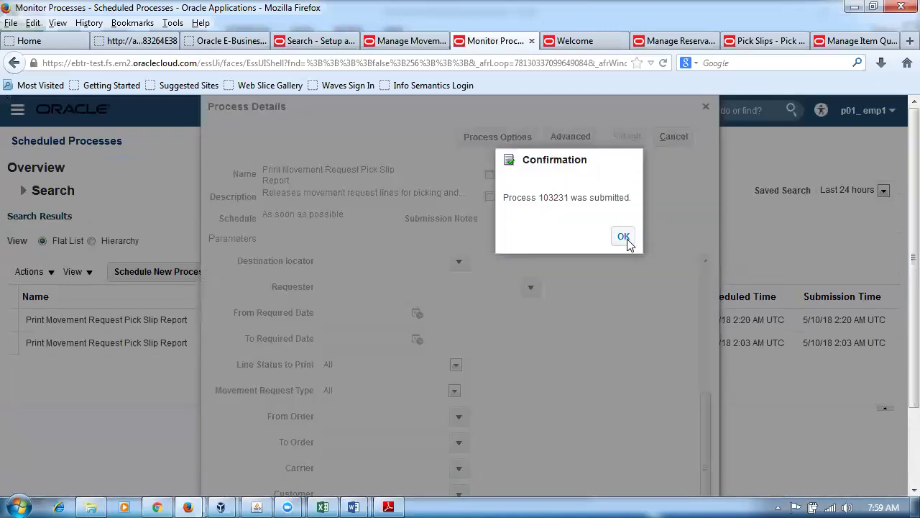
Refresh the scheduled processes list until process 103231 shows Succeeded.
left_click(624, 238)
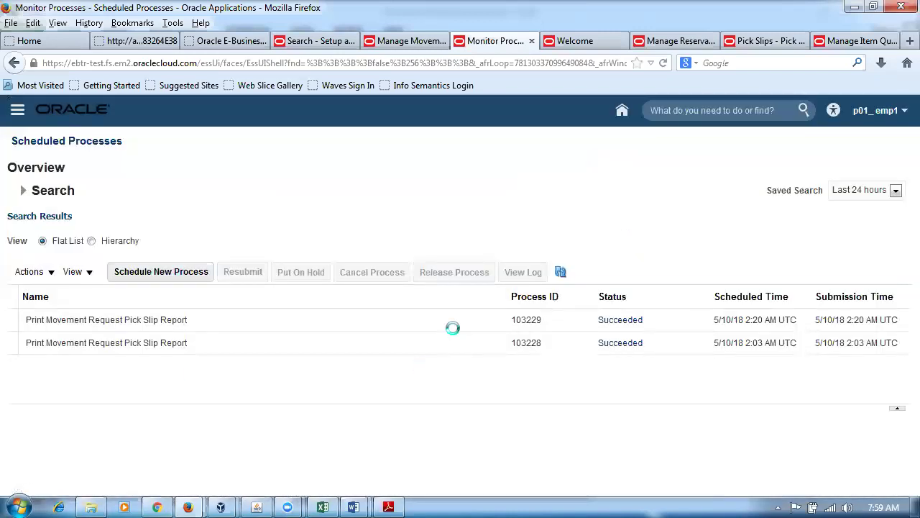
left_click(561, 272)
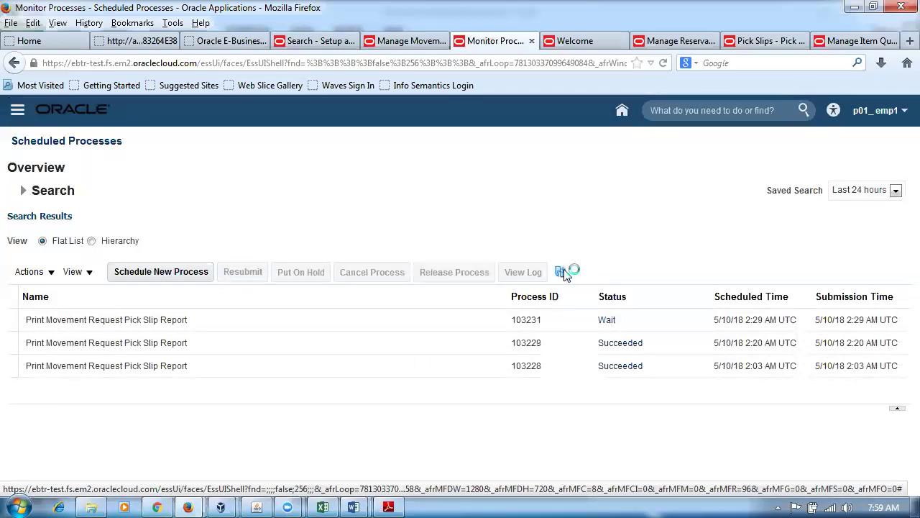
left_click(561, 274)
left_click(561, 274)
left_click(561, 272)
left_click(560, 273)
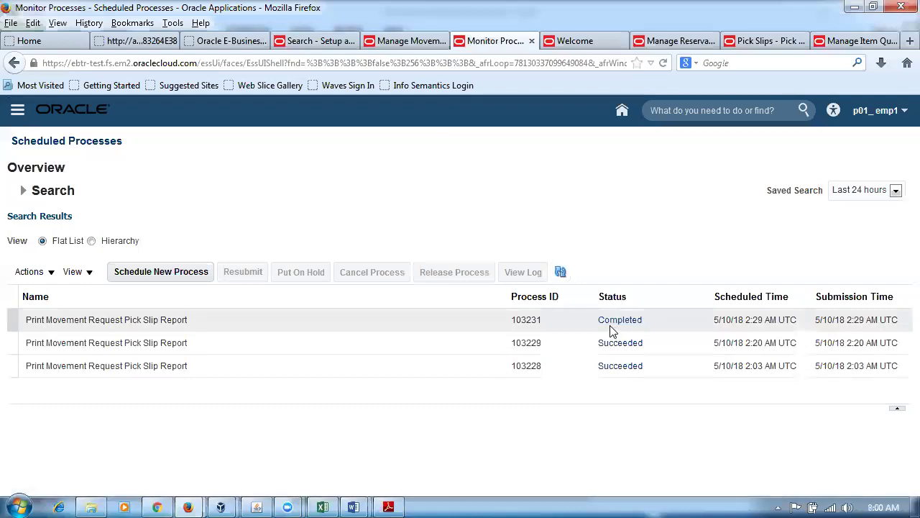
left_click(561, 273)
Select process 103231 and scroll its details down to the output section.
left_click(282, 325)
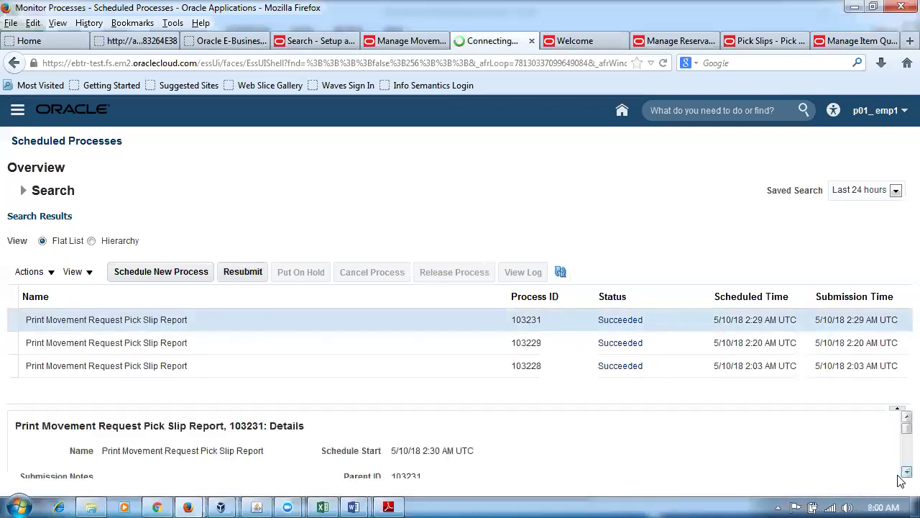
scroll(901, 480, "down", 5)
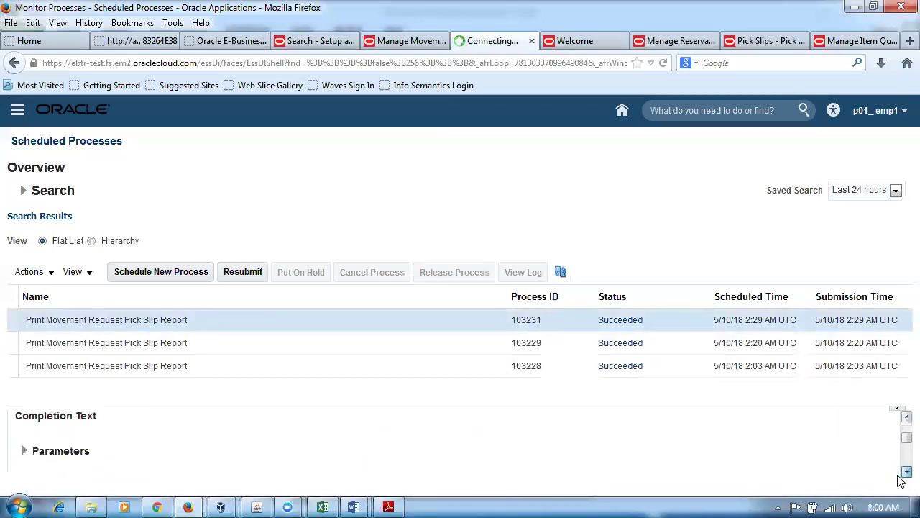
scroll(901, 481, "down", 3)
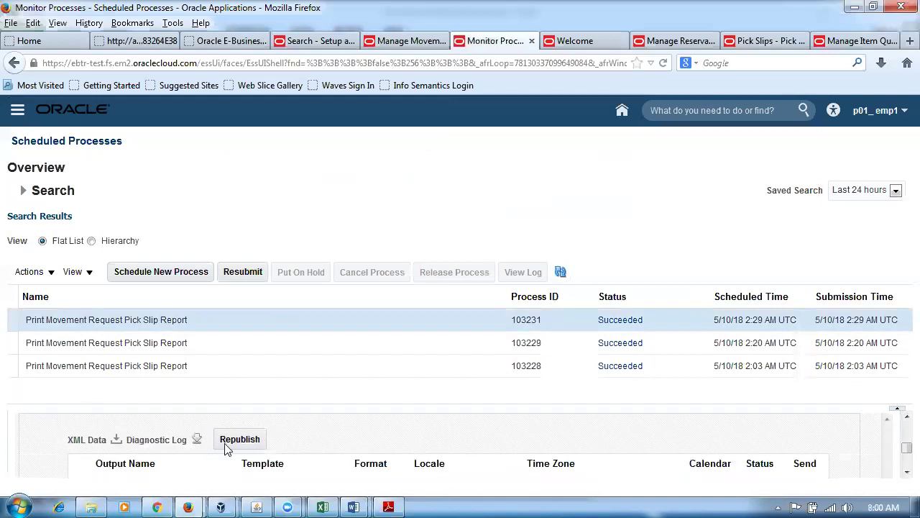
left_click(233, 440)
left_click(256, 440)
Close the leftover report window and its tabs.
key("alt+Tab")
key("Tab")
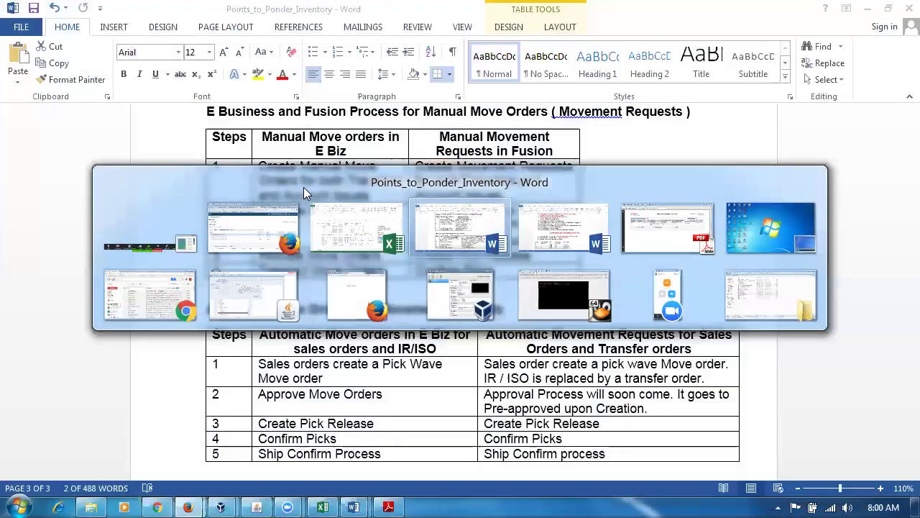
key("Tab")
key("Tab")
key("Tab")
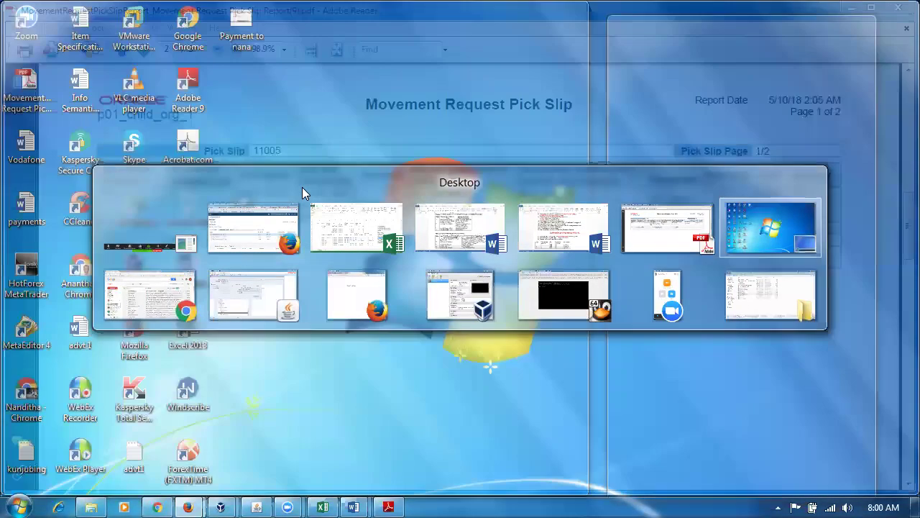
key("Tab")
key("Tab")
key("Tab")
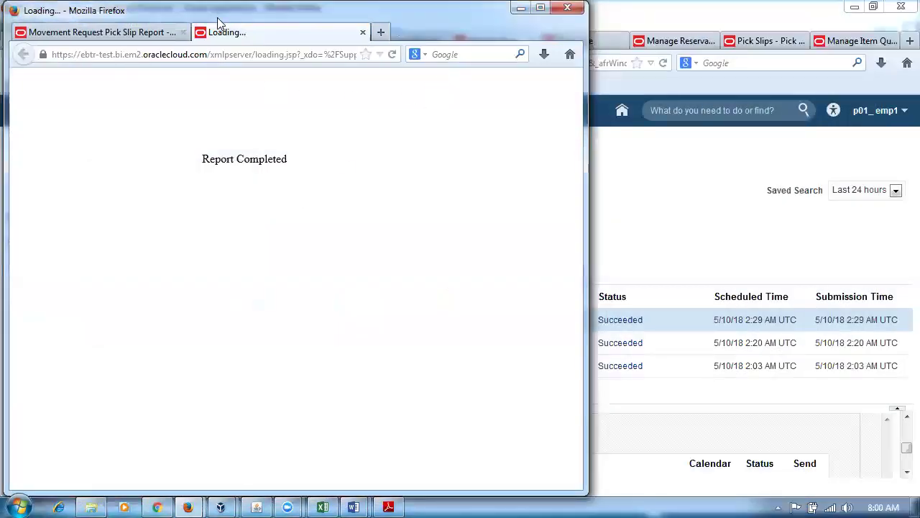
left_click_drag(219, 21, 281, 121)
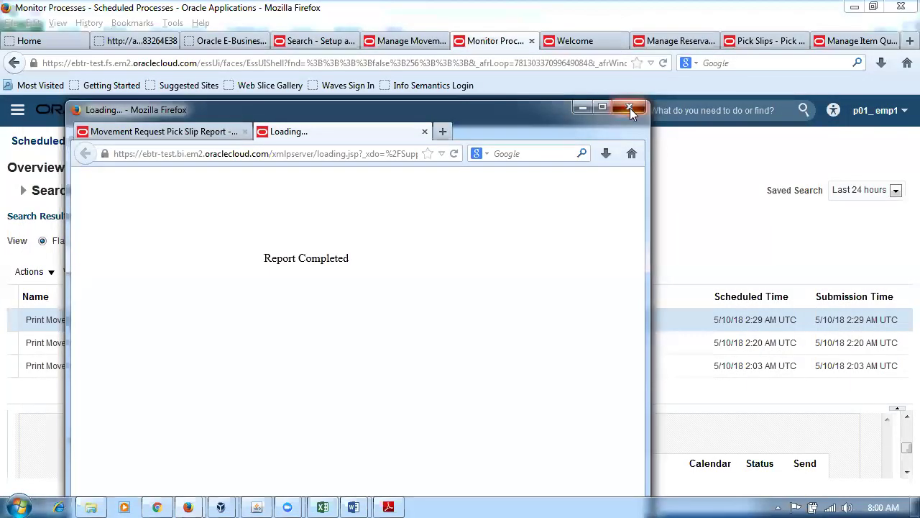
left_click(630, 110)
left_click(329, 380)
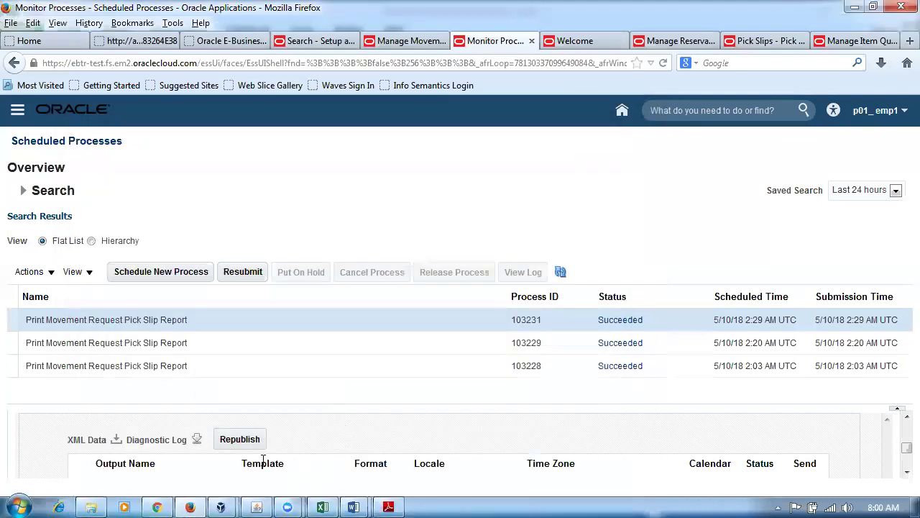
Republish the pick slip report, export it as PDF, and open the download.
left_click(255, 439)
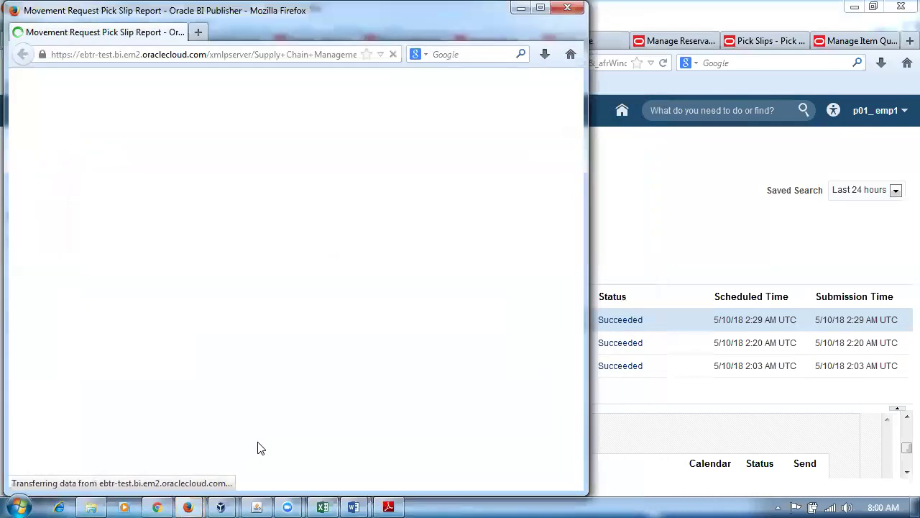
left_click(532, 255)
mouse_move(520, 270)
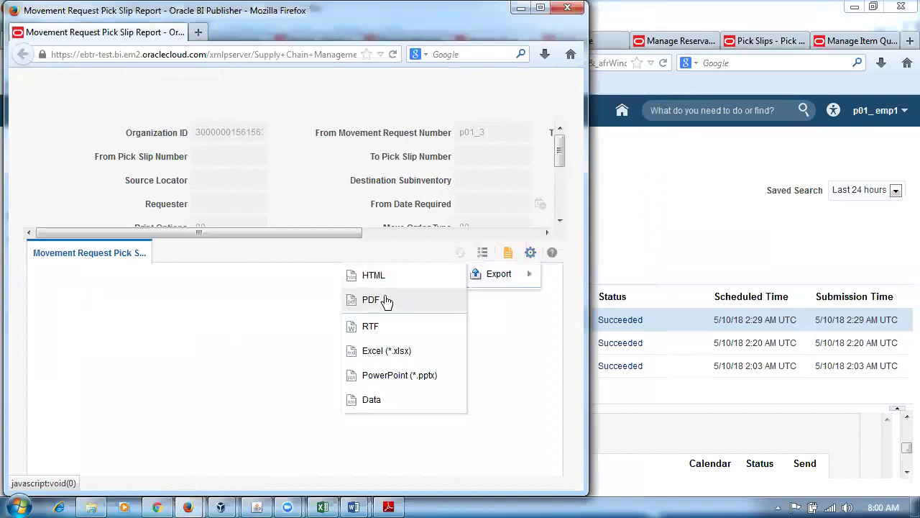
left_click(386, 301)
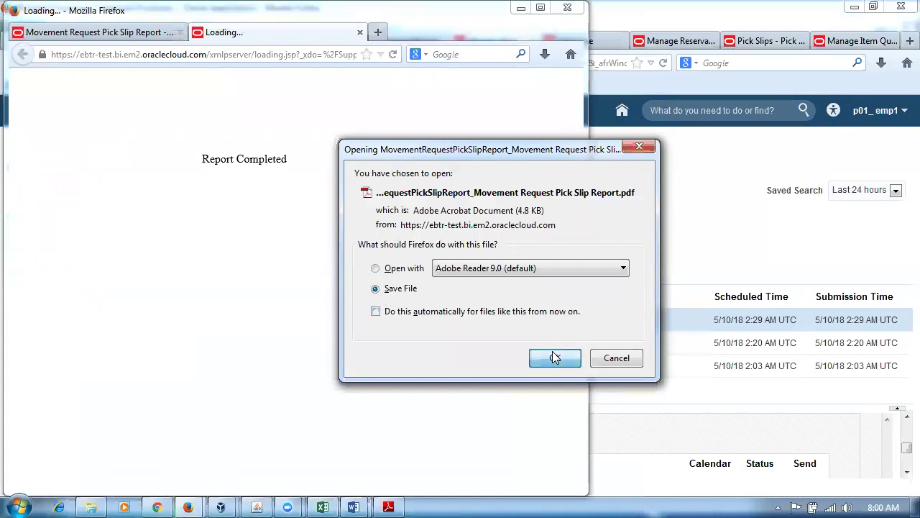
left_click(555, 358)
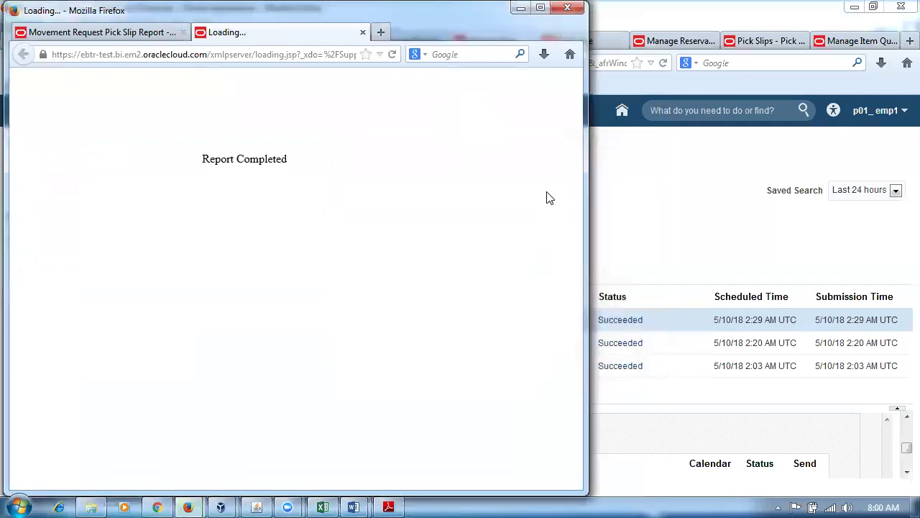
left_click(545, 55)
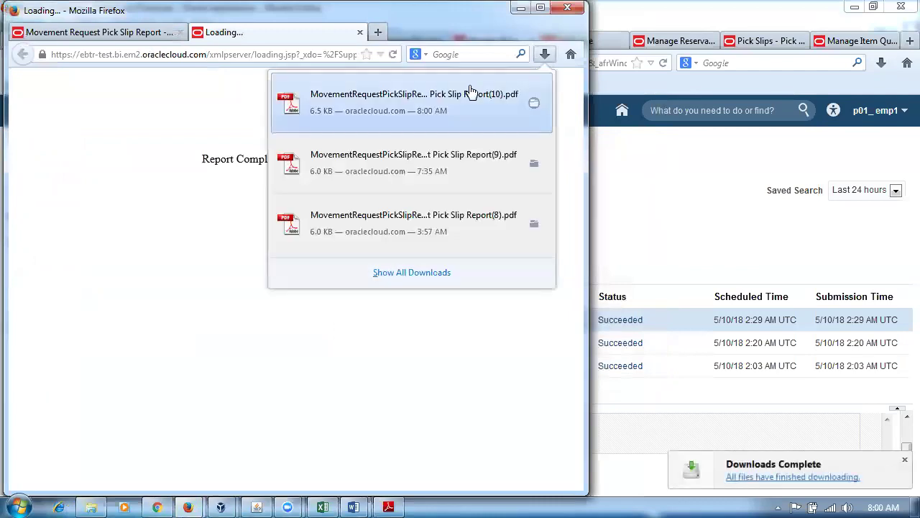
left_click(407, 110)
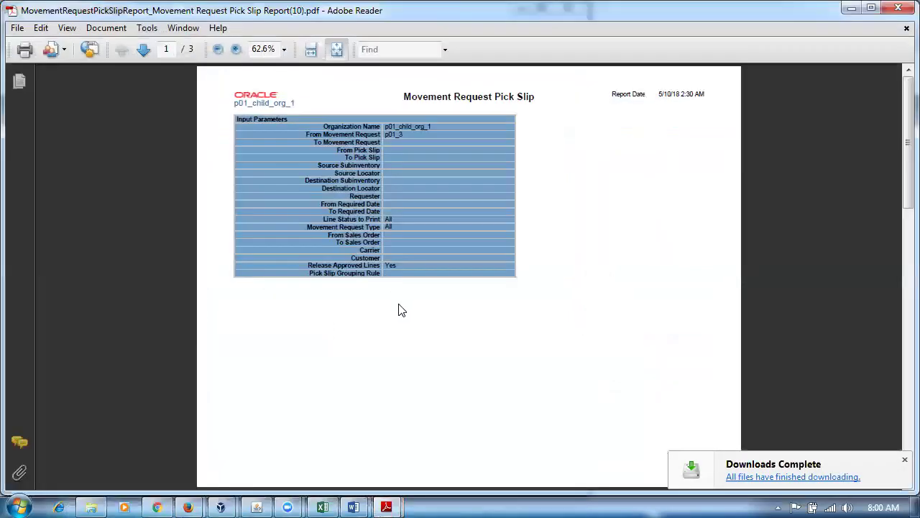
scroll(398, 309, "down", 15)
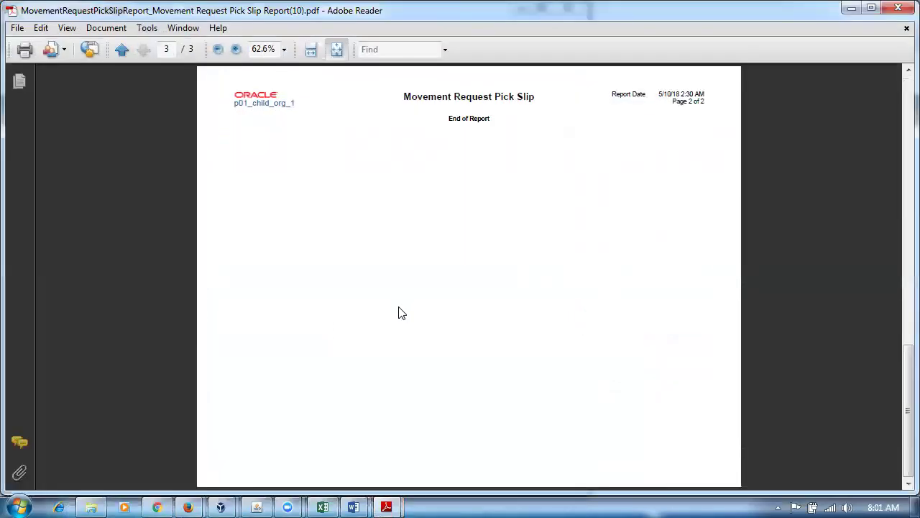
Highlight the locators 2-2-2, 22-22-22 and 44-44-44 on the pick slip.
scroll(401, 313, "up", 15)
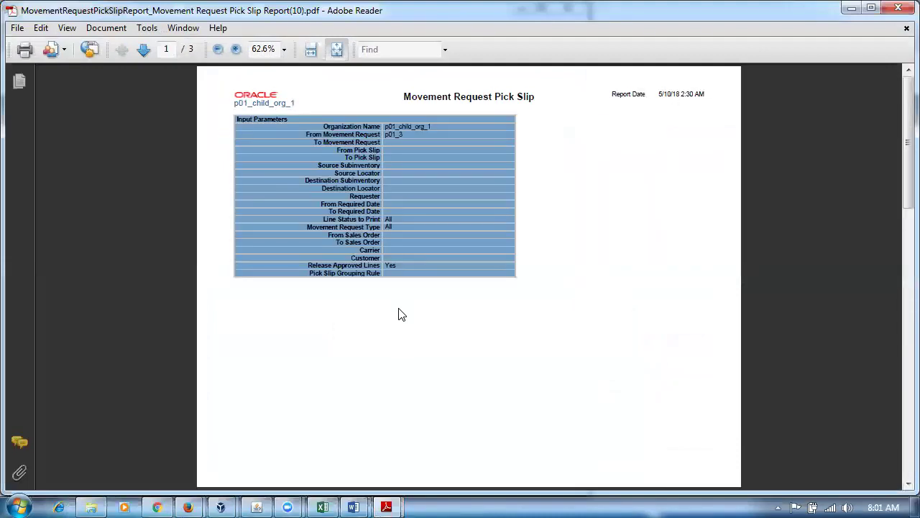
scroll(403, 325, "down", 5)
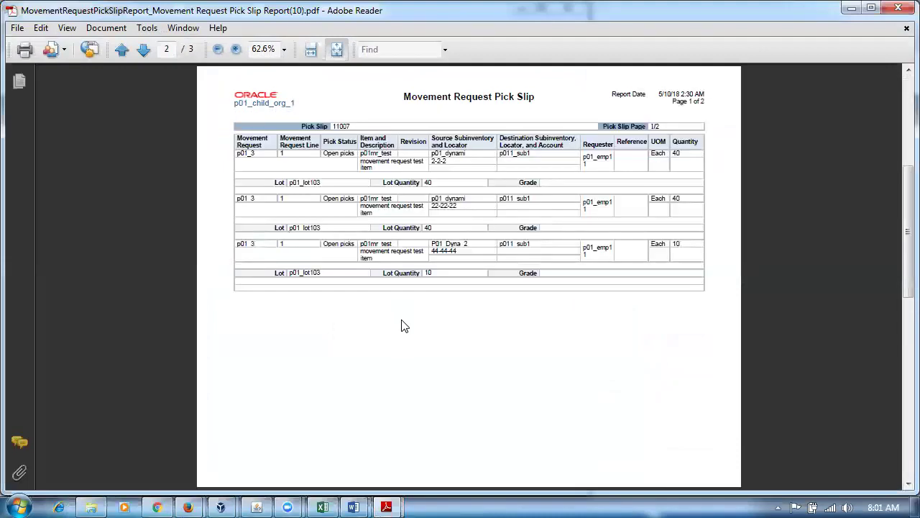
scroll(401, 327, "up", 1, "ctrl")
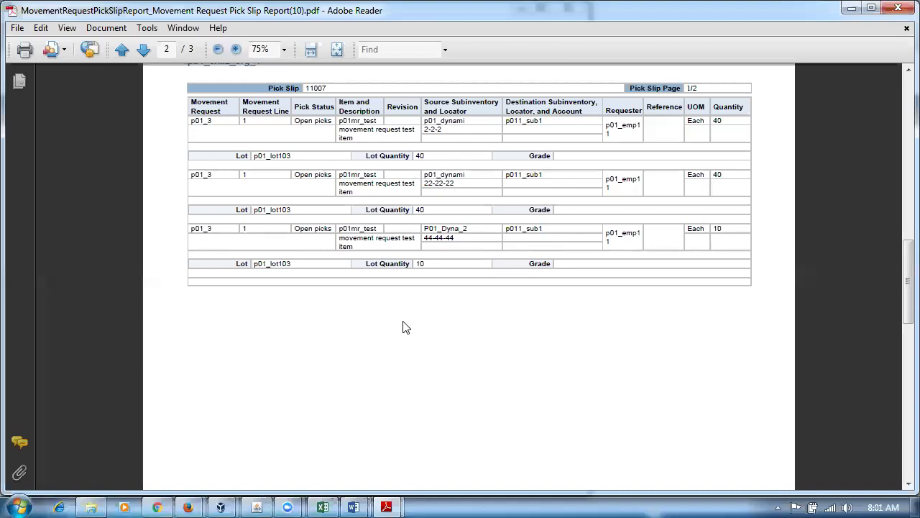
scroll(403, 327, "up", 1, "ctrl")
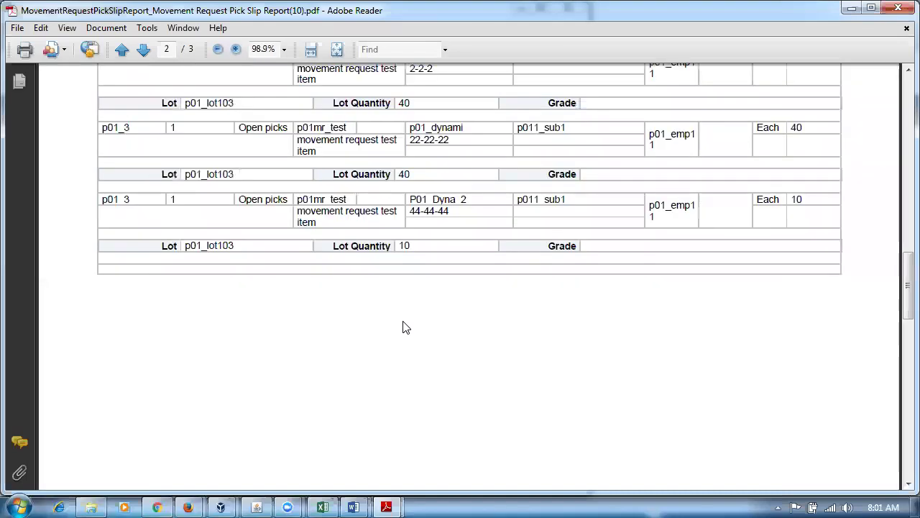
scroll(404, 326, "up", 2)
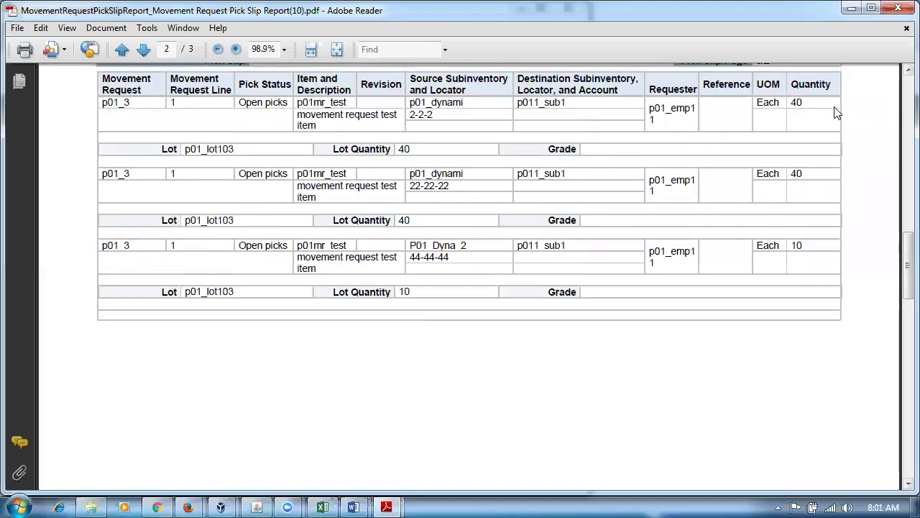
left_click_drag(437, 116, 421, 117)
left_click_drag(447, 187, 429, 188)
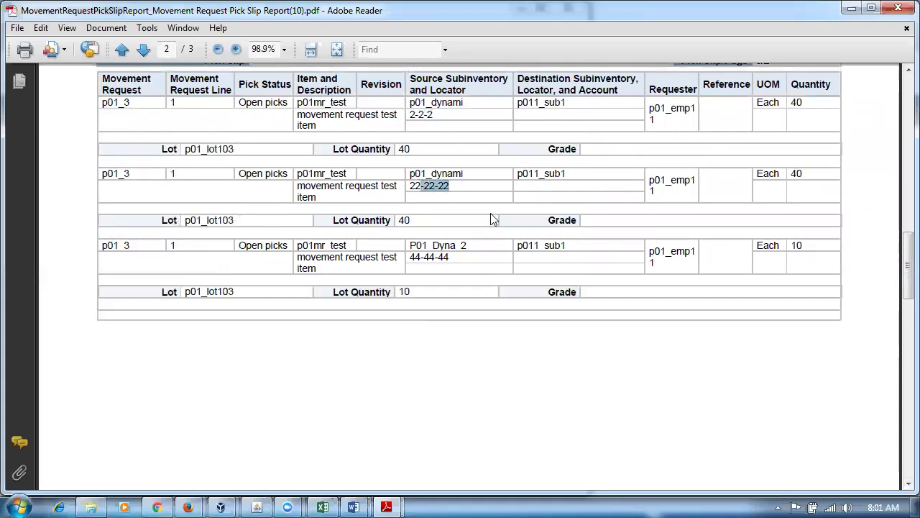
left_click(805, 246)
left_click_drag(448, 249, 425, 266)
Highlight lot p01_lot103 on each of the three lines, then close Adobe Reader.
left_click_drag(235, 151, 205, 166)
left_click_drag(247, 219, 183, 221)
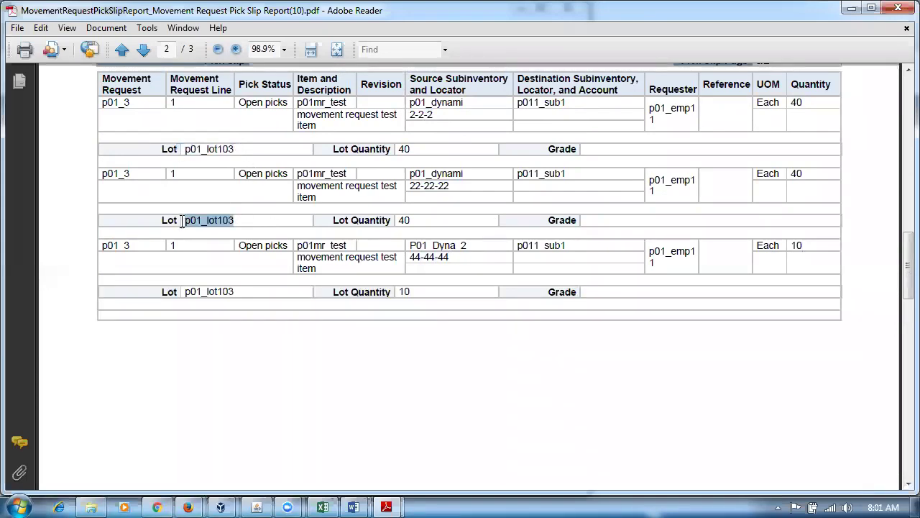
left_click_drag(251, 294, 207, 290)
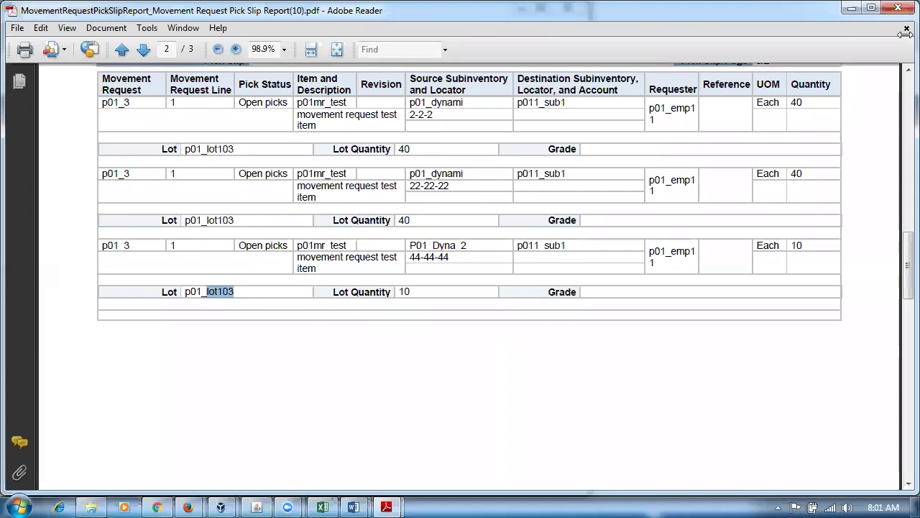
key("ctrl+q")
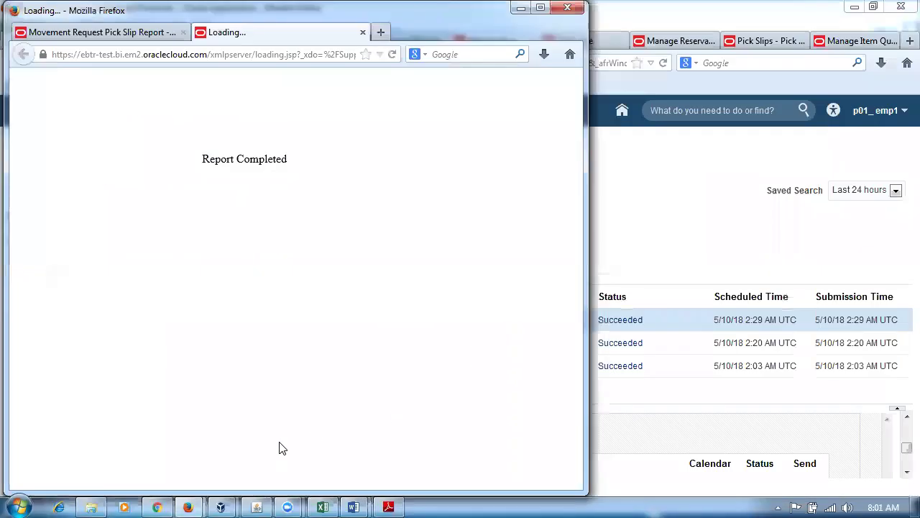
Close the report popup and both its tabs, then go to the Welcome page.
left_click_drag(223, 17, 557, 69)
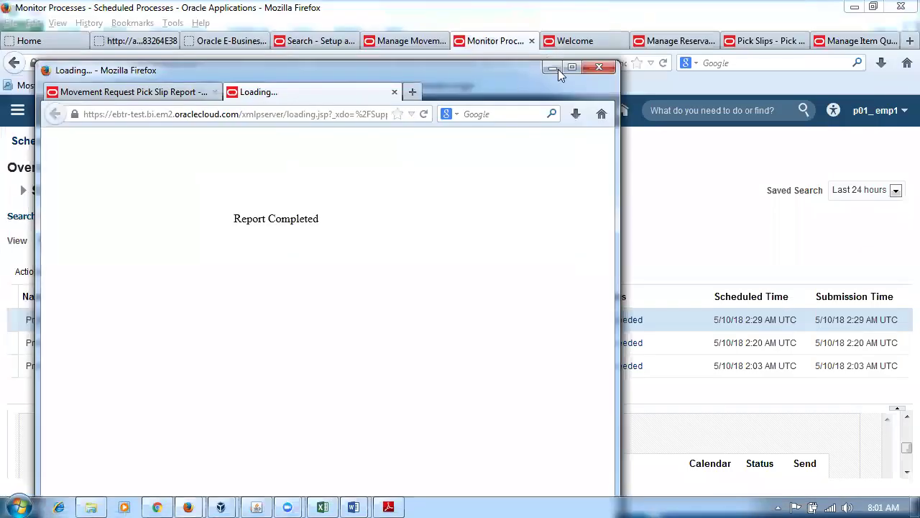
left_click(601, 68)
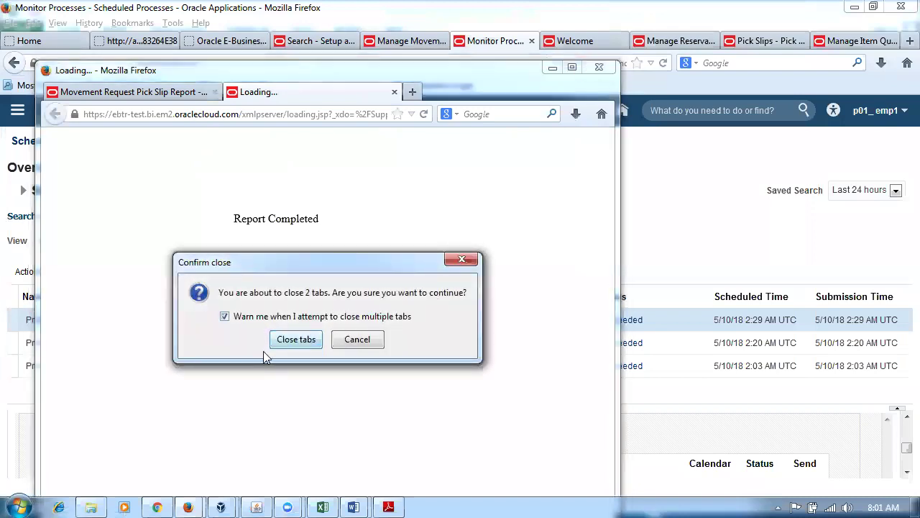
left_click(295, 340)
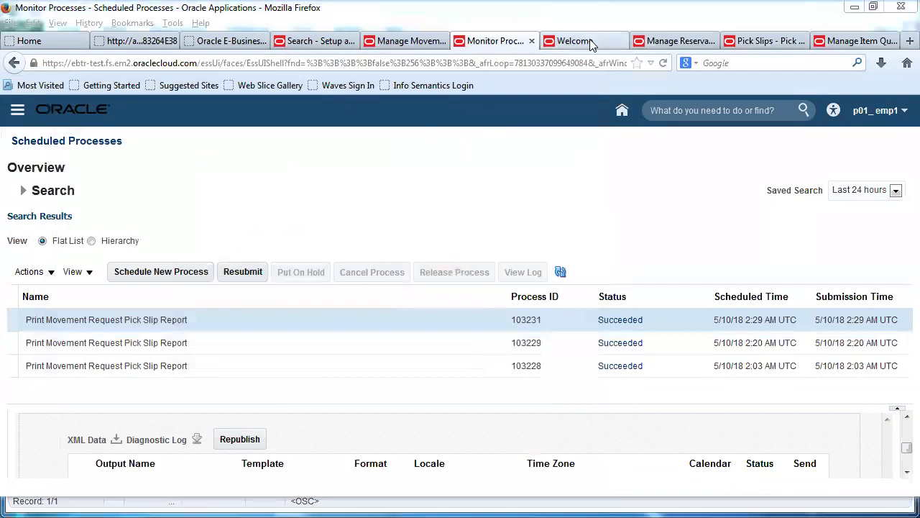
left_click(589, 41)
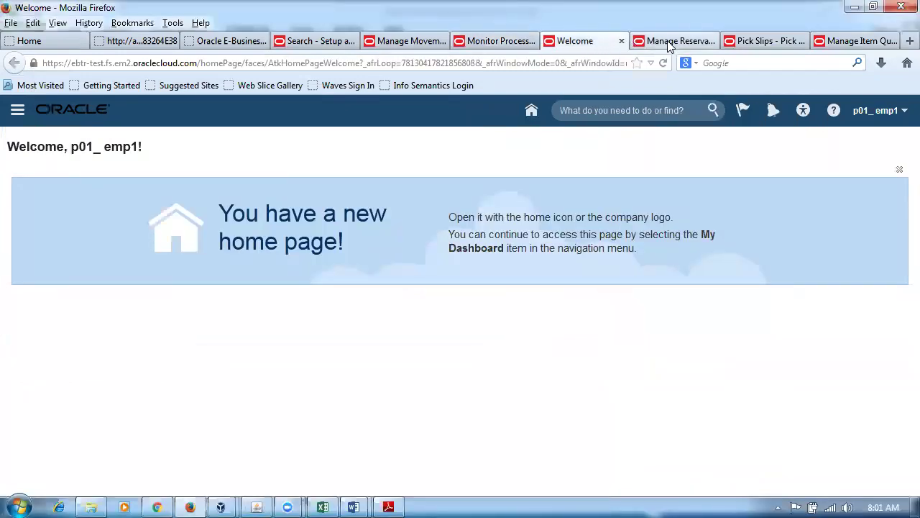
Refresh the Pick Slips list via Inventory and open pick slip 11007.
left_click(762, 41)
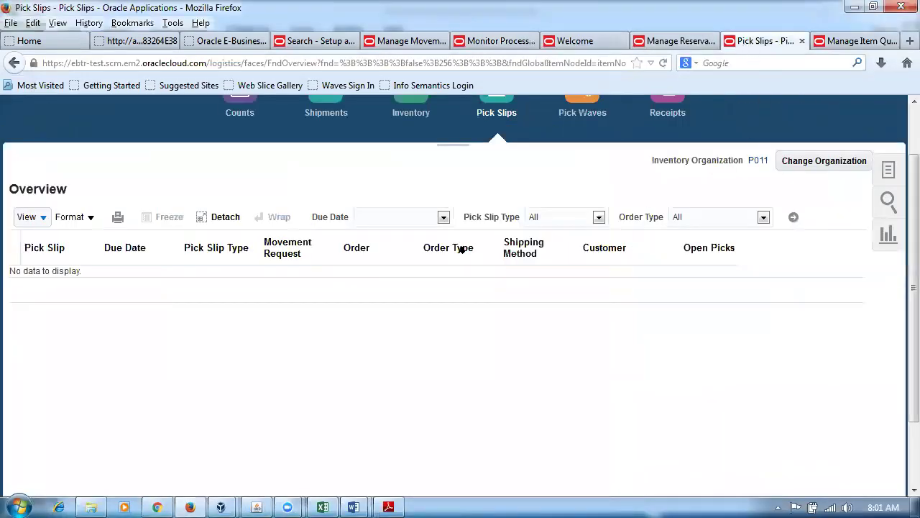
scroll(424, 157, "up", 2)
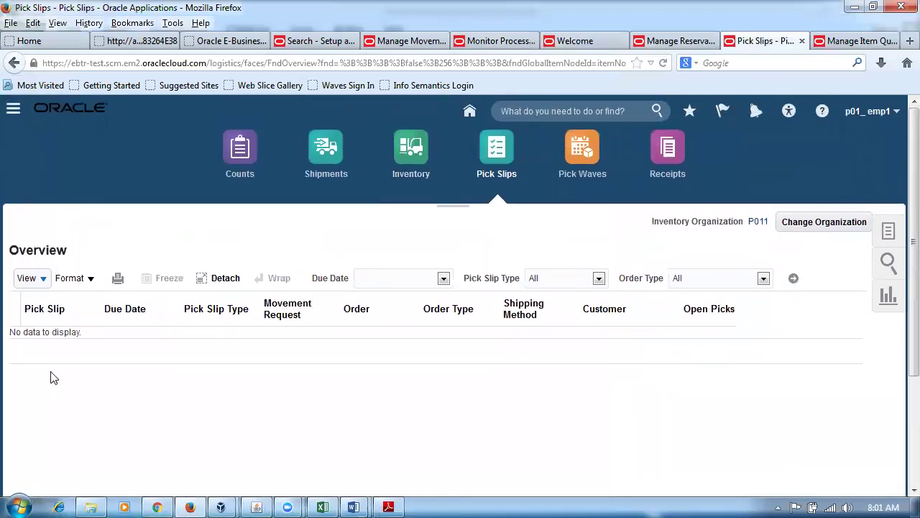
left_click(413, 151)
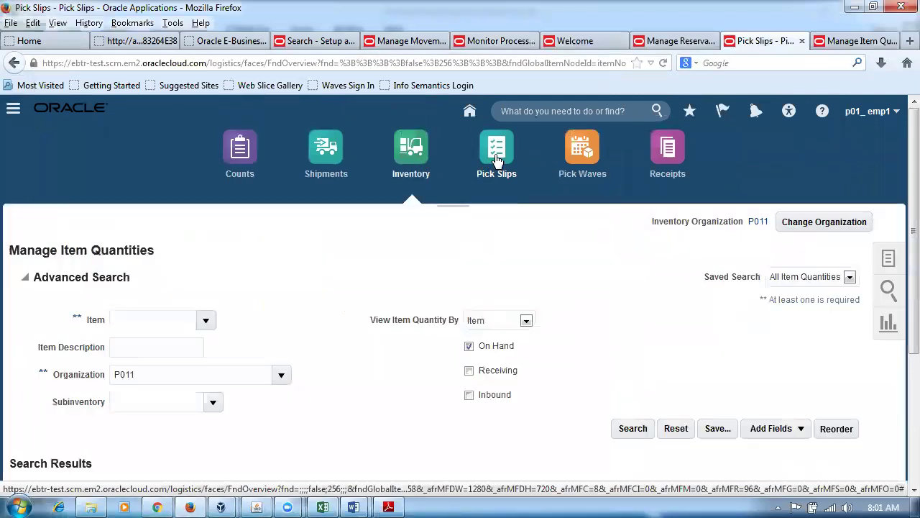
left_click(496, 160)
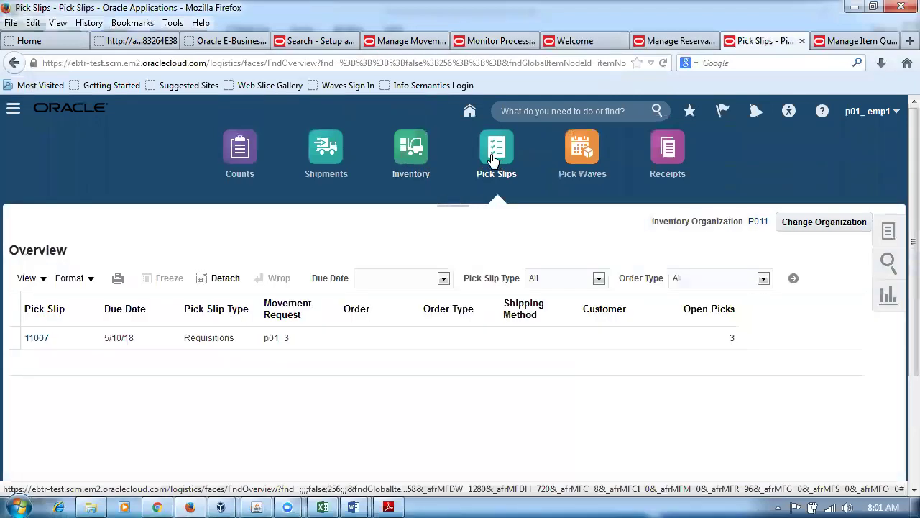
left_click(38, 338)
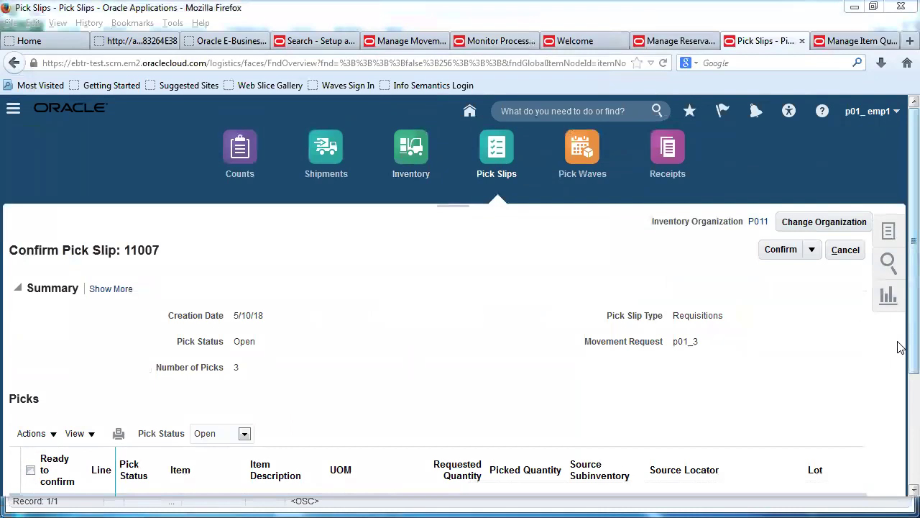
Mark every pick line ready to confirm and enter picked quantities 10, 40 and 40.
scroll(904, 376, "down", 2)
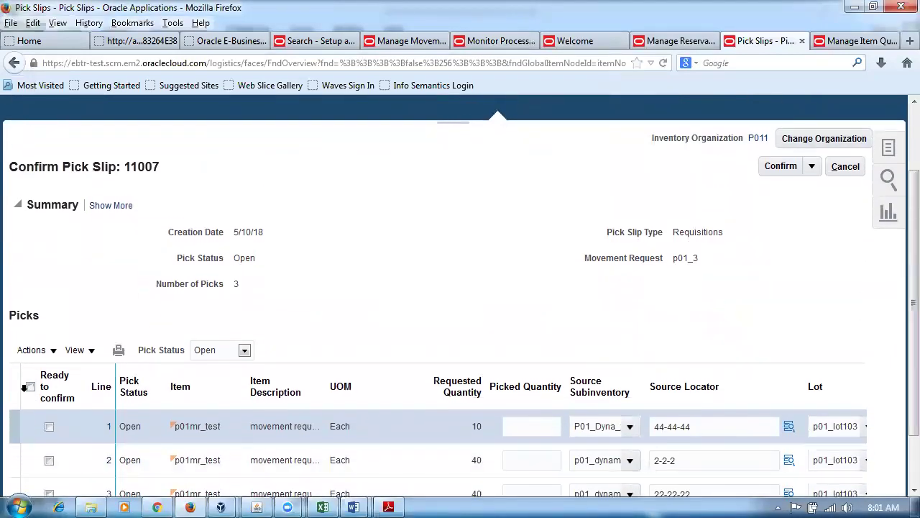
scroll(898, 323, "down", 2)
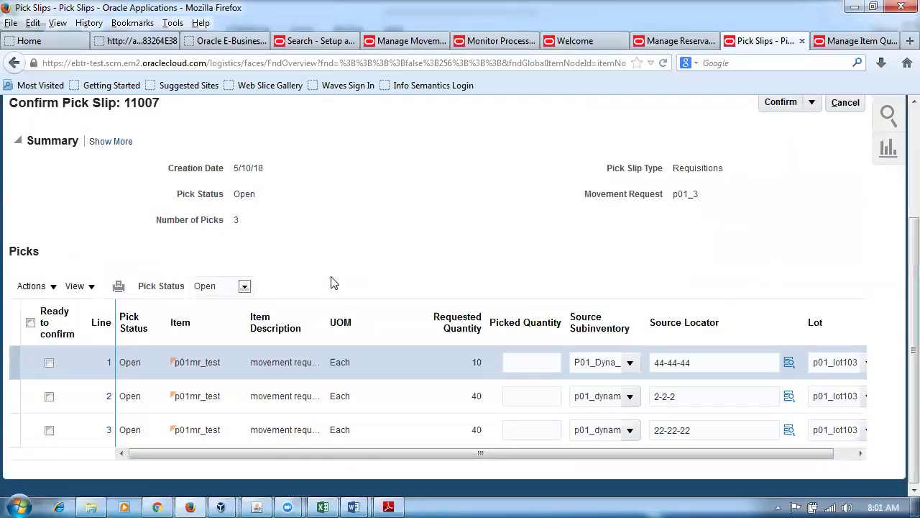
left_click(30, 325)
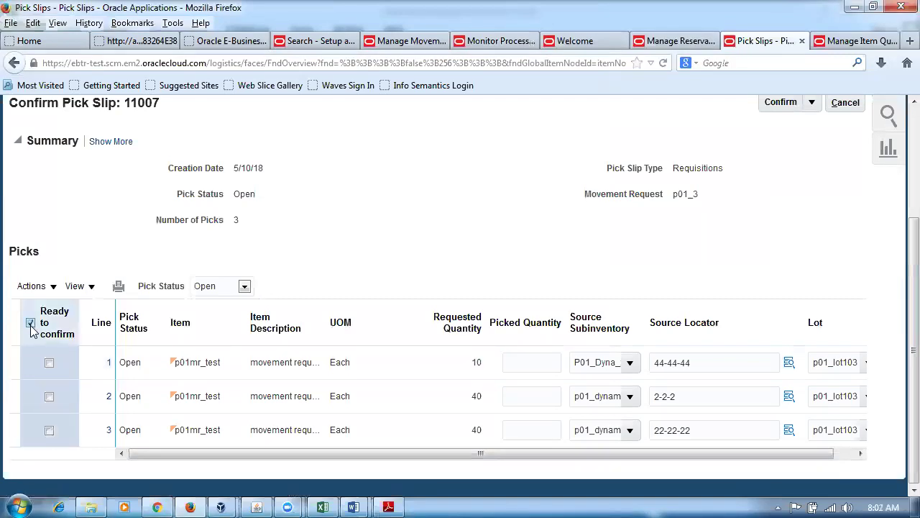
left_click(541, 367)
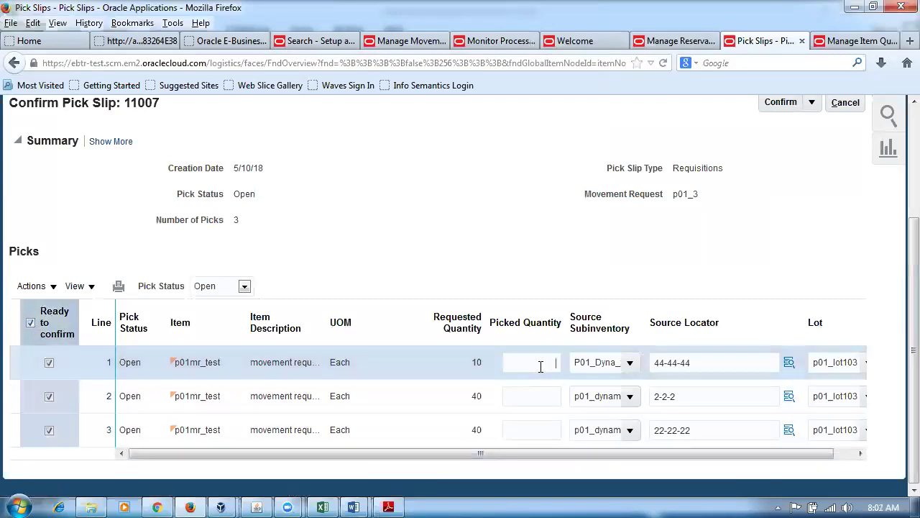
type("10")
left_click(526, 396)
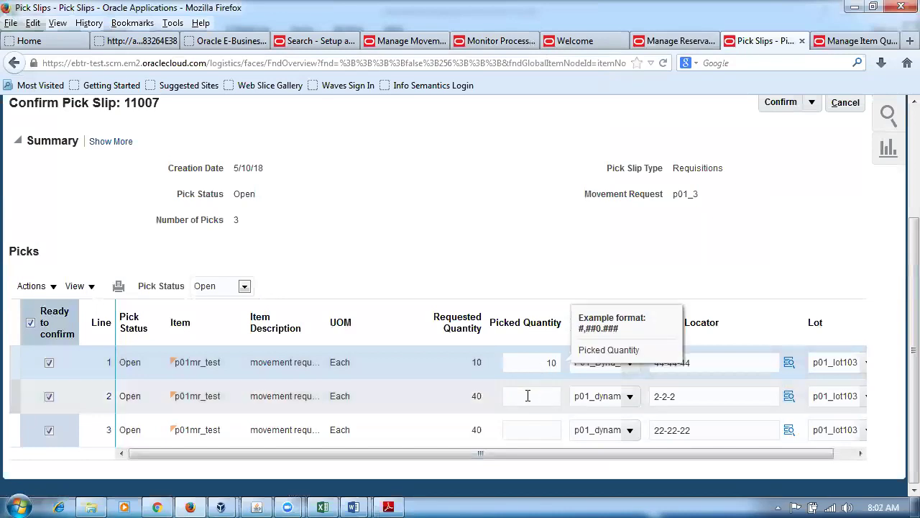
type("40")
left_click(519, 429)
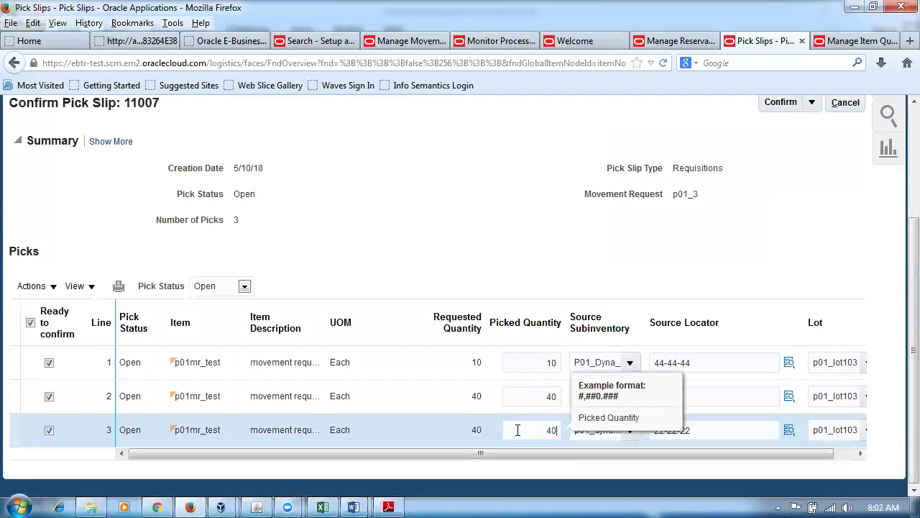
Commit the quantities and confirm pick slip 11007 with Confirm and Close.
left_click(790, 259)
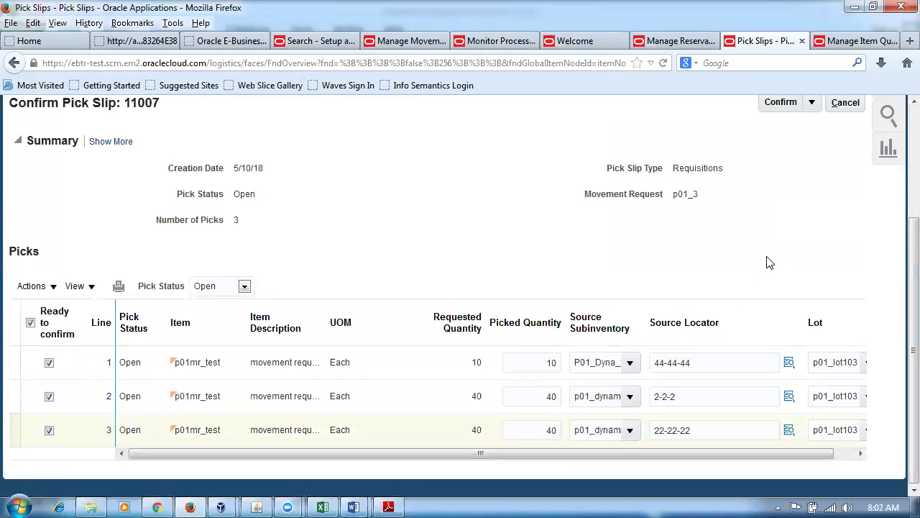
scroll(770, 261, "up", 3)
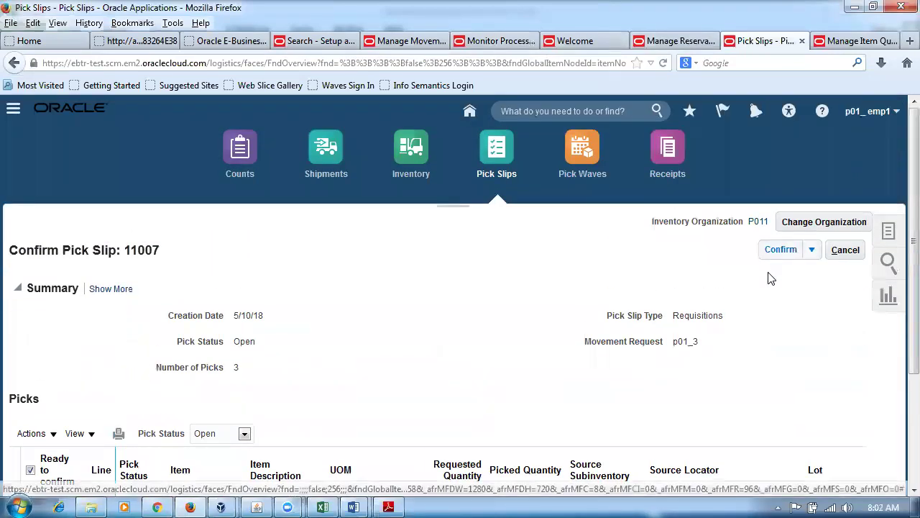
left_click(812, 250)
left_click(816, 269)
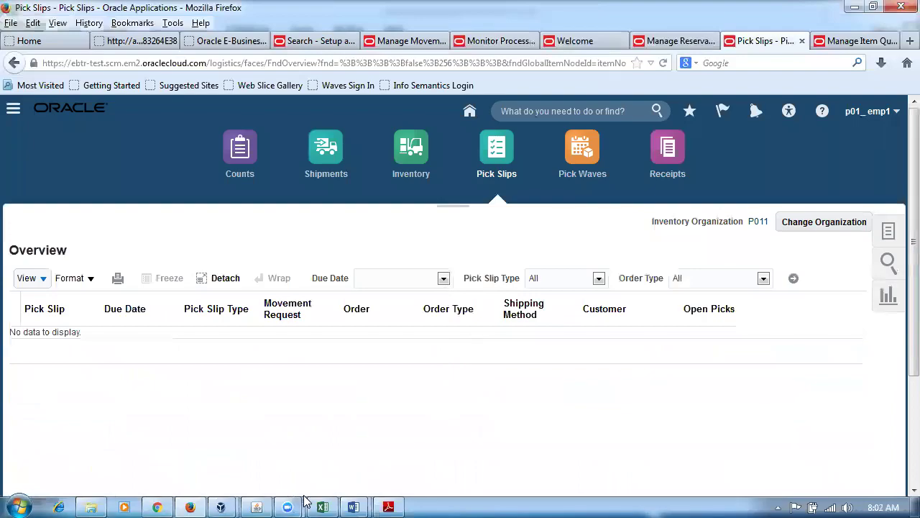
In the lab exercise workbook, check the lot, subinventory and locator rules for j50_pick 33.
left_click(327, 503)
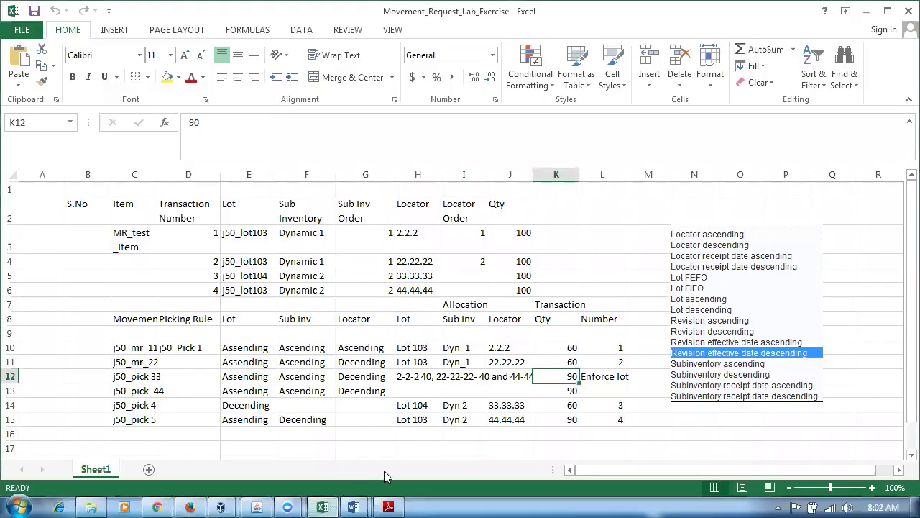
left_click(239, 373)
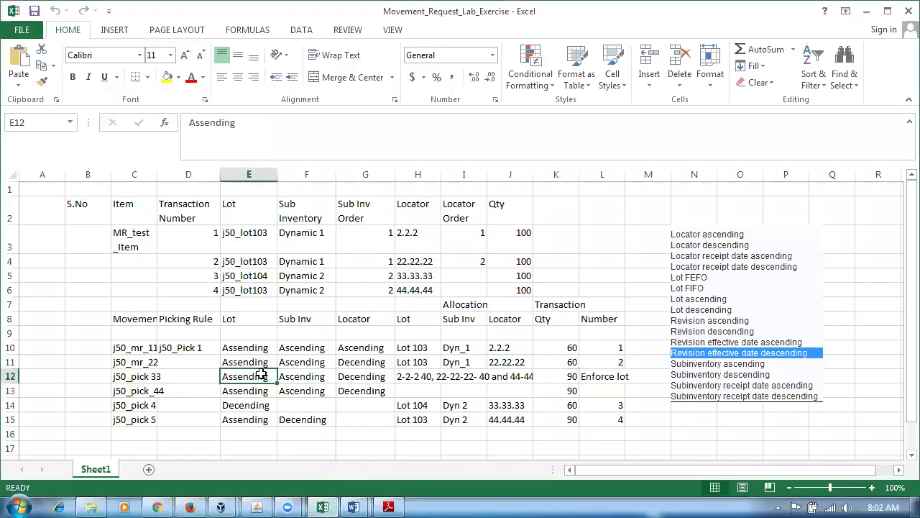
left_click(299, 380)
left_click(357, 375)
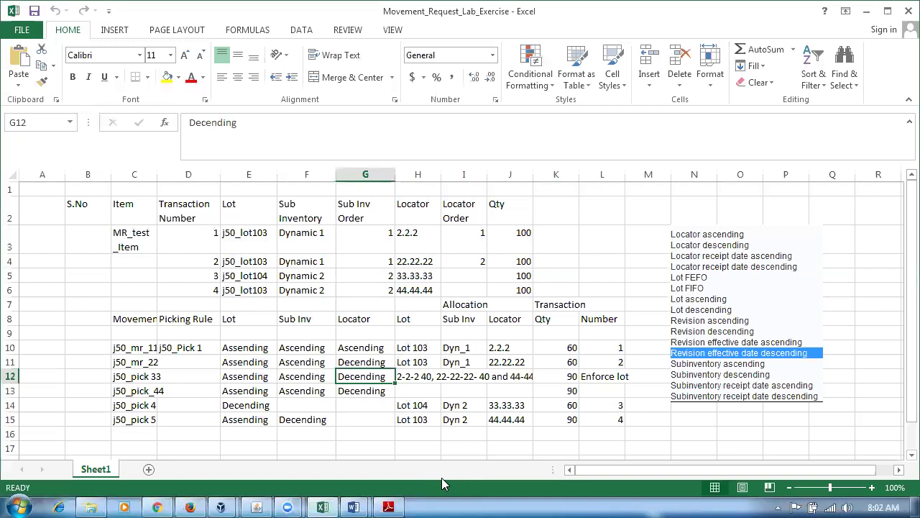
Review transaction 1's subinventory order, transaction 2's locator 22.22.22, transaction 4's lot j50_lot103, and their quantities.
left_click(364, 238)
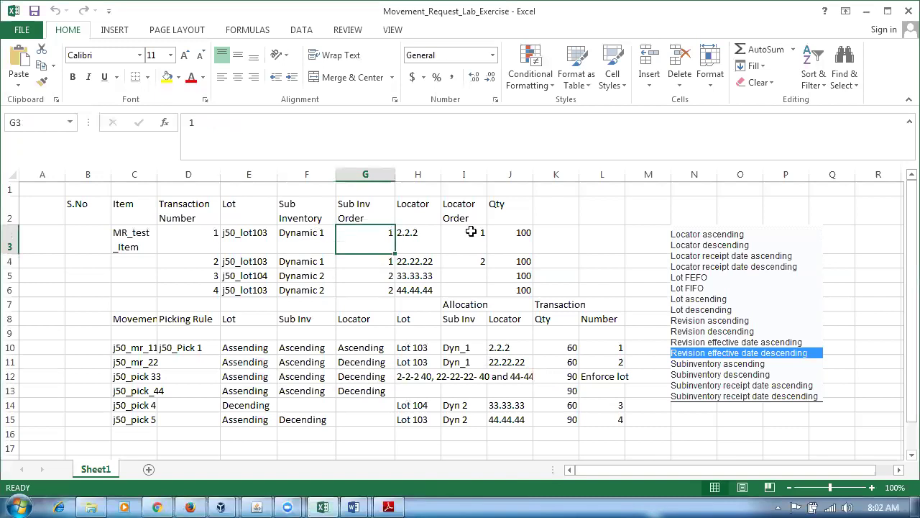
left_click(523, 235)
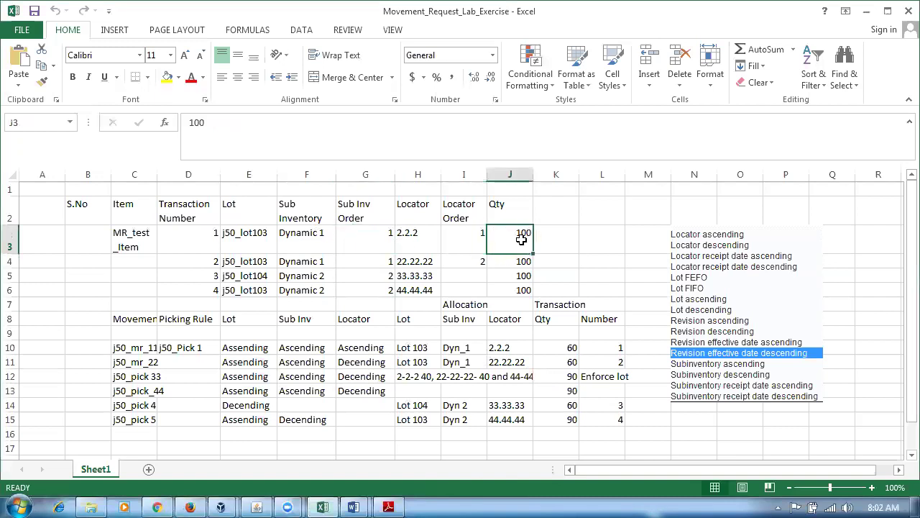
left_click(431, 261)
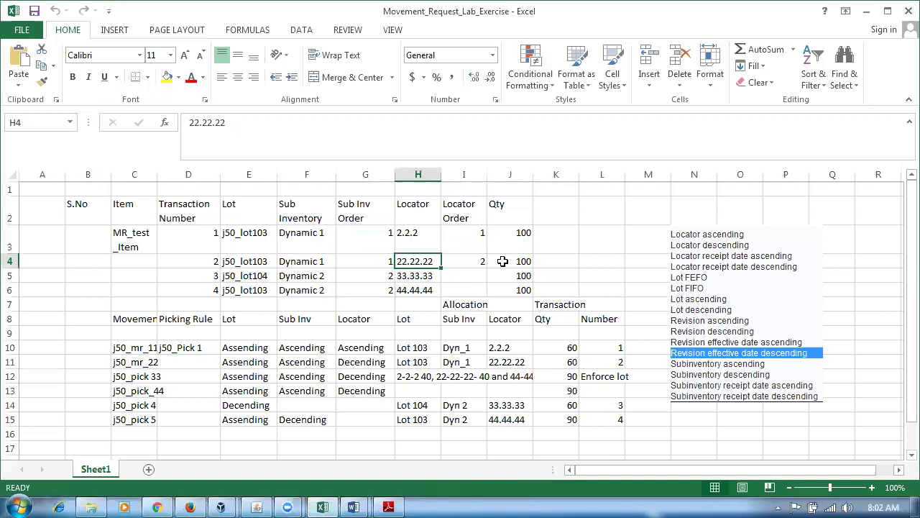
left_click(501, 261)
left_click(258, 290)
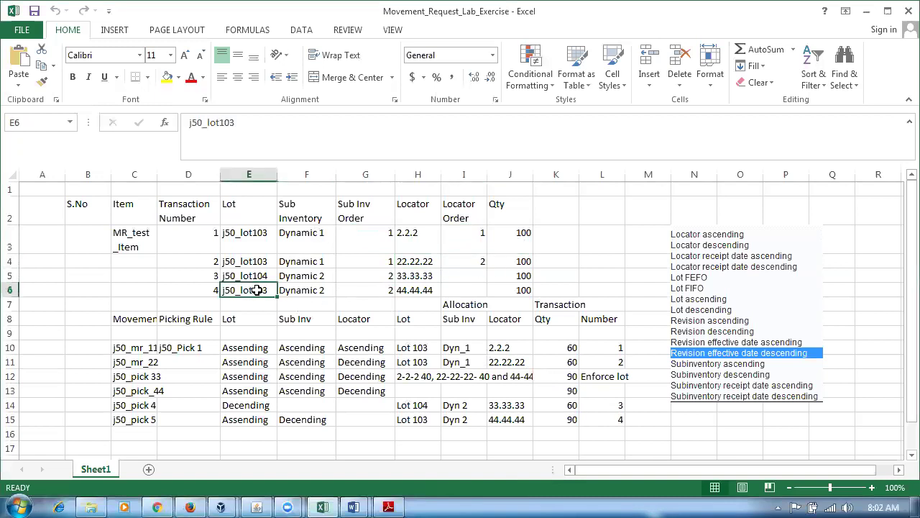
left_click(516, 288)
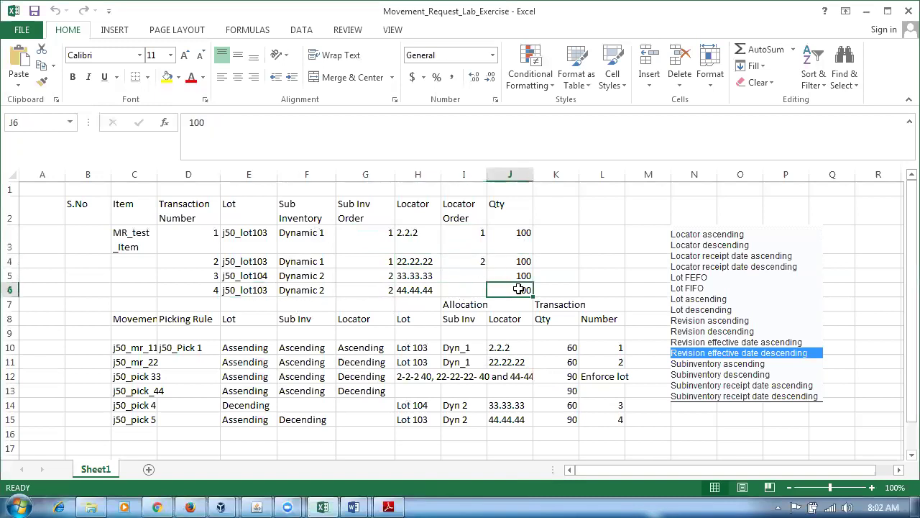
Compare transaction 3's lot j50_lot104 against transaction 4, then read the Enforce lot note for j50_pick 33.
left_click(258, 275)
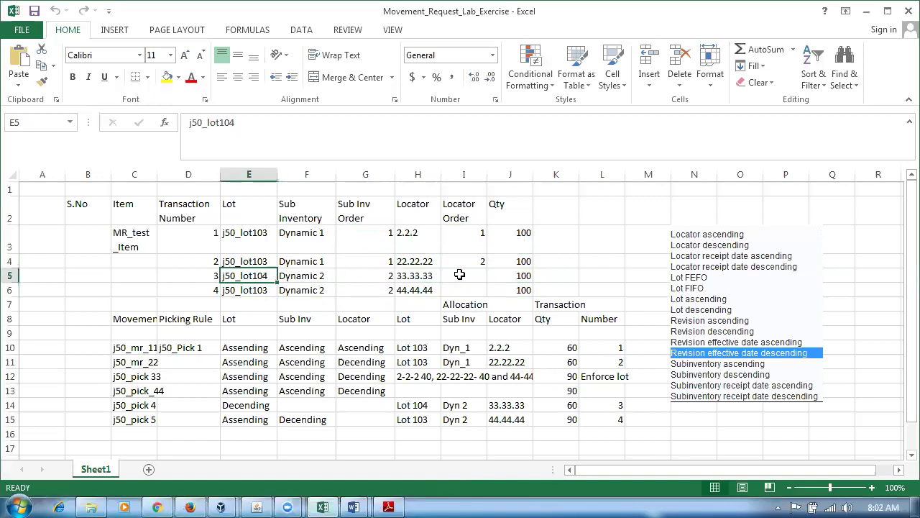
left_click(512, 276)
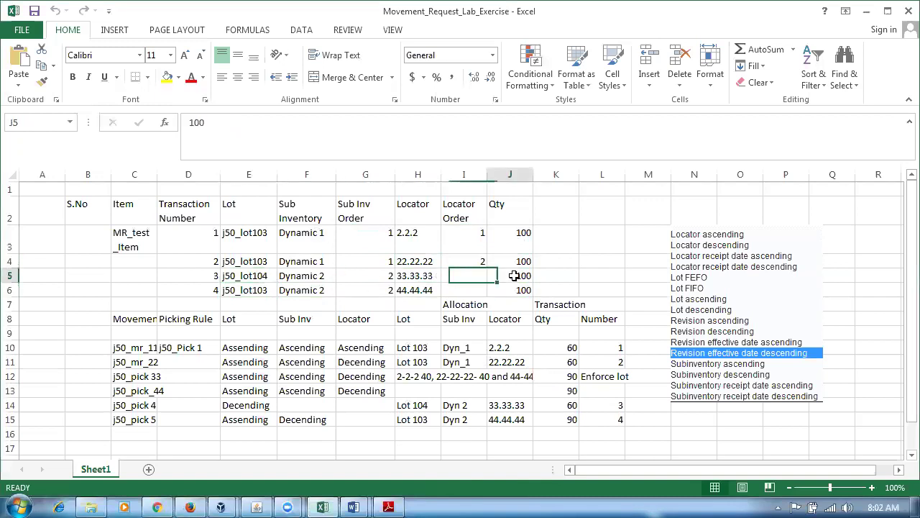
left_click(242, 291)
left_click(507, 291)
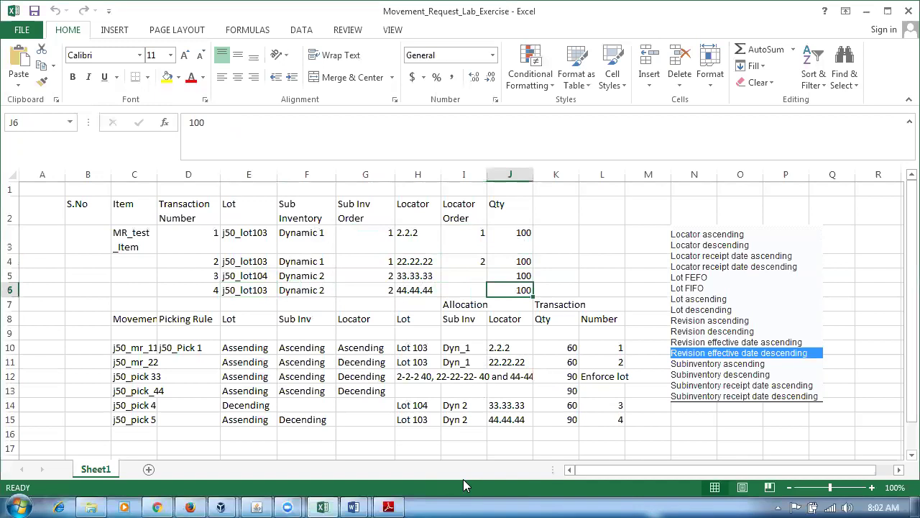
left_click(608, 375)
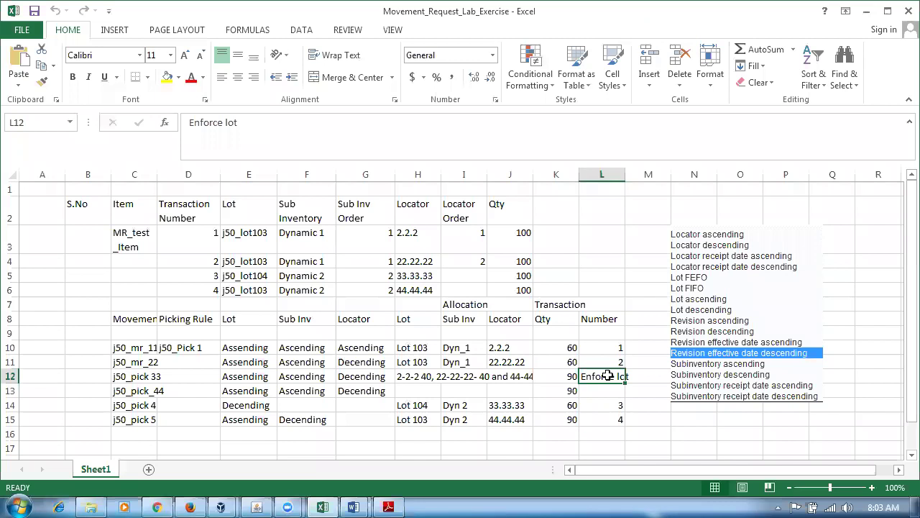
Check lots j50_lot104 and j50_lot103 and their quantities in cells E5, J5, E6 and J6.
left_click(255, 276)
left_click(531, 275)
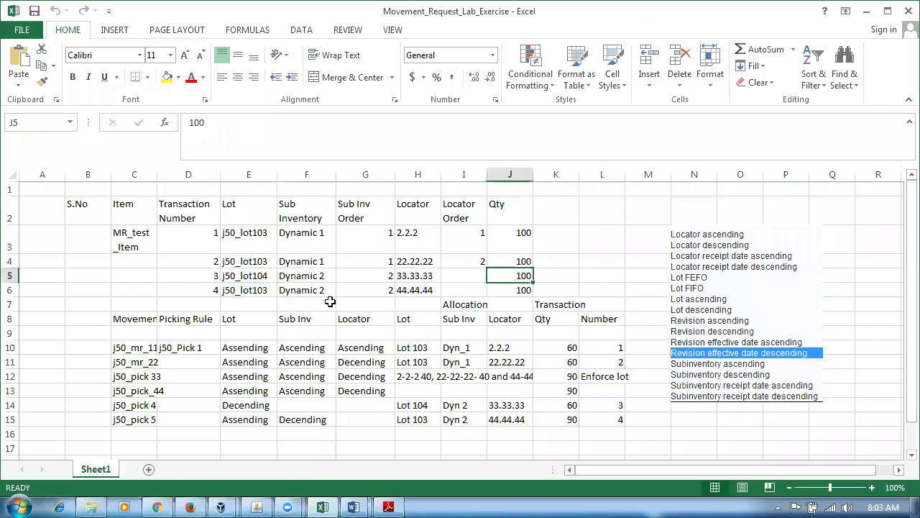
left_click(255, 291)
left_click(517, 292)
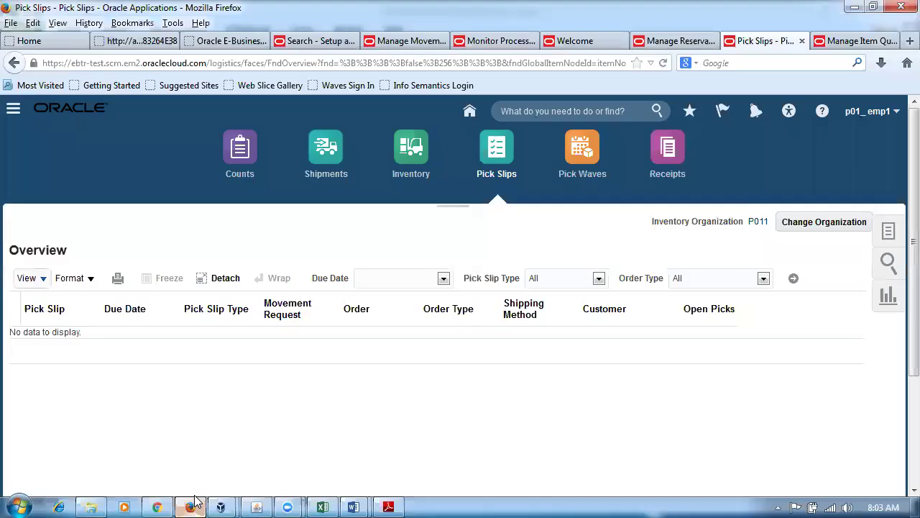
left_click(190, 507)
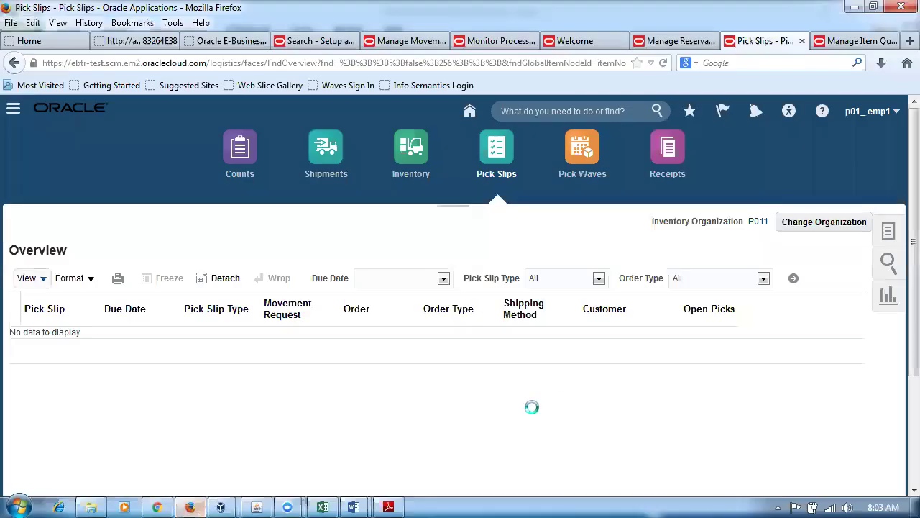
left_click(325, 506)
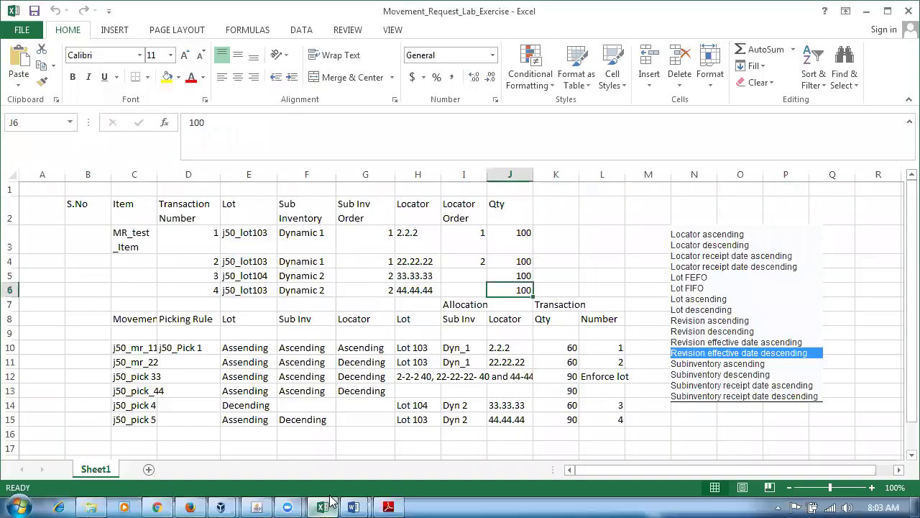
Review the three sorting rules and the Enforce lot note for j50_pick 33 in row 12.
left_click(239, 378)
left_click_drag(239, 377, 340, 379)
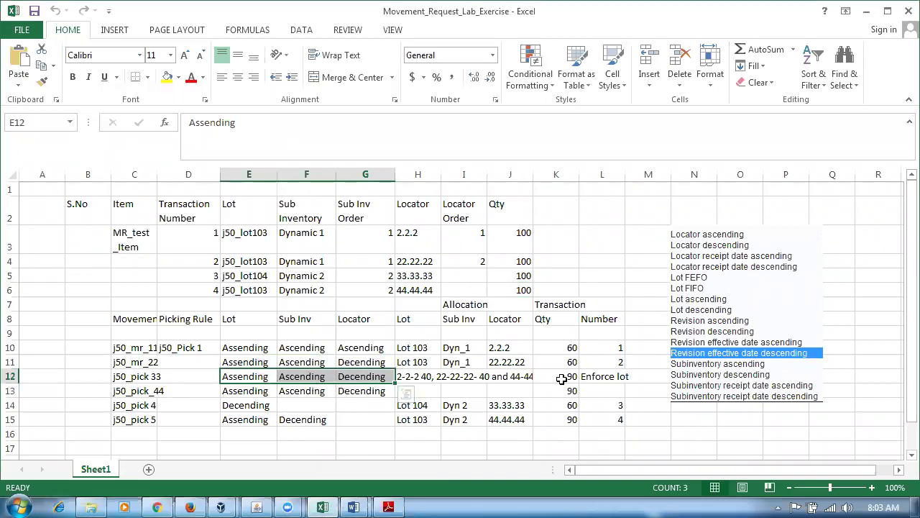
left_click(608, 377)
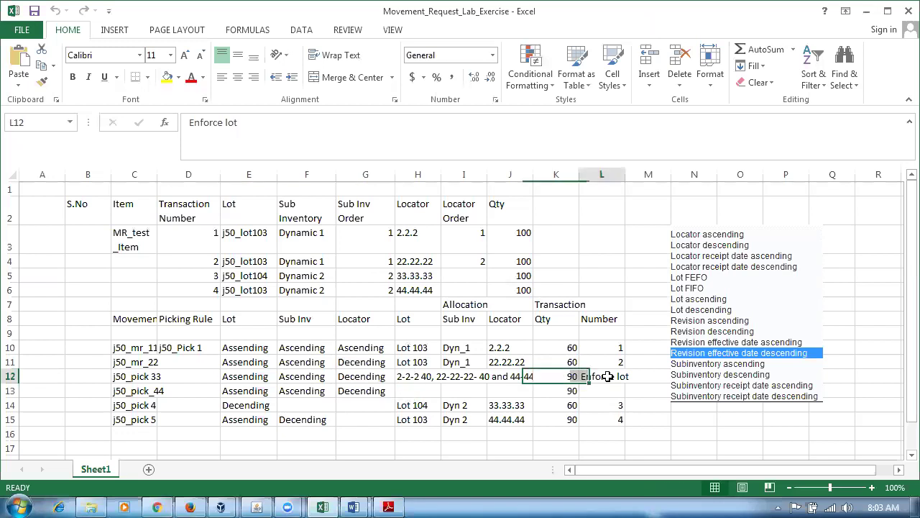
Recheck the lots and quantities in J3–J6 and L12, then return to Oracle Pick Slips.
left_click(253, 289)
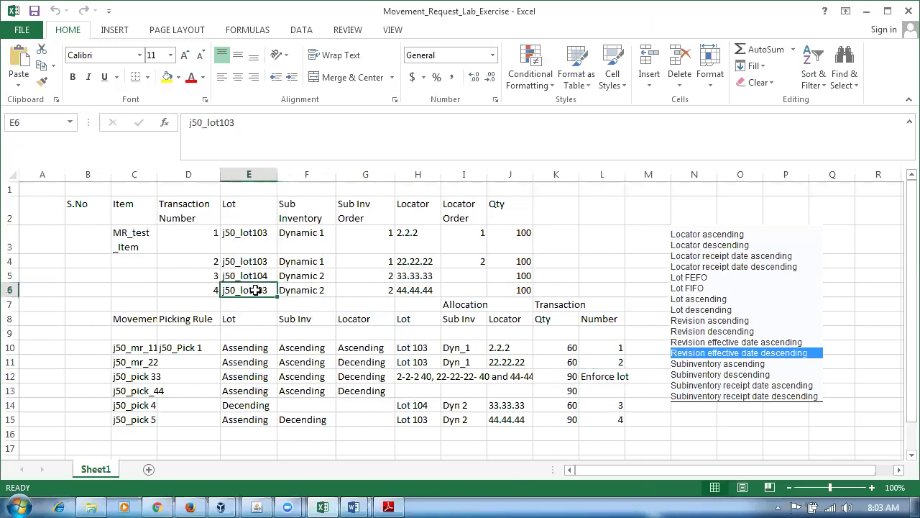
left_click(514, 237)
left_click(516, 261)
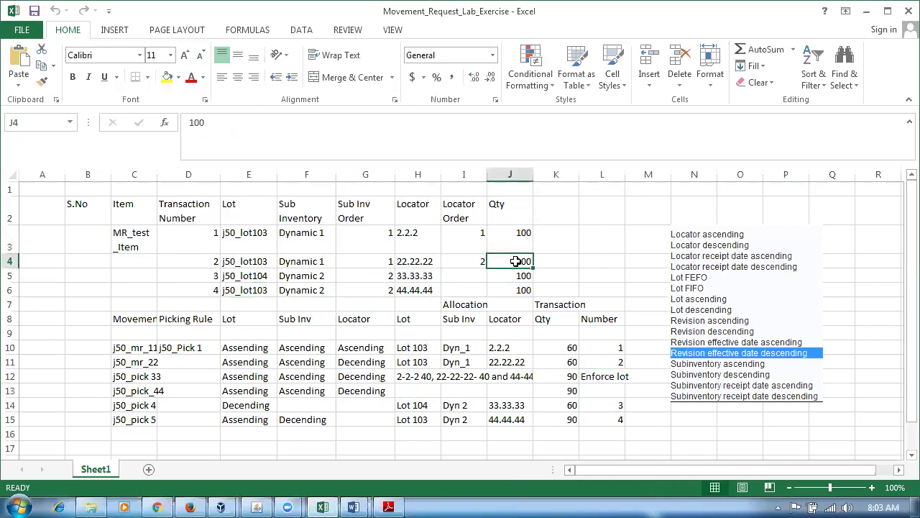
left_click(508, 290)
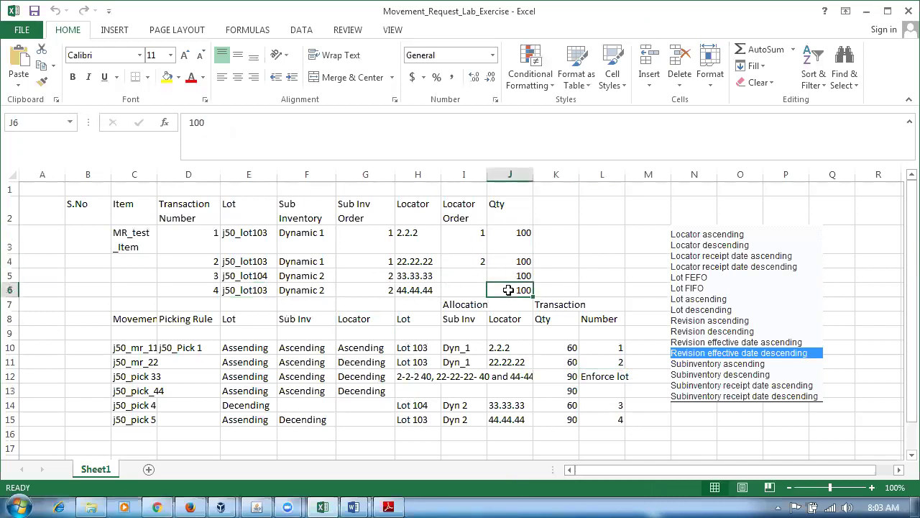
left_click(244, 290)
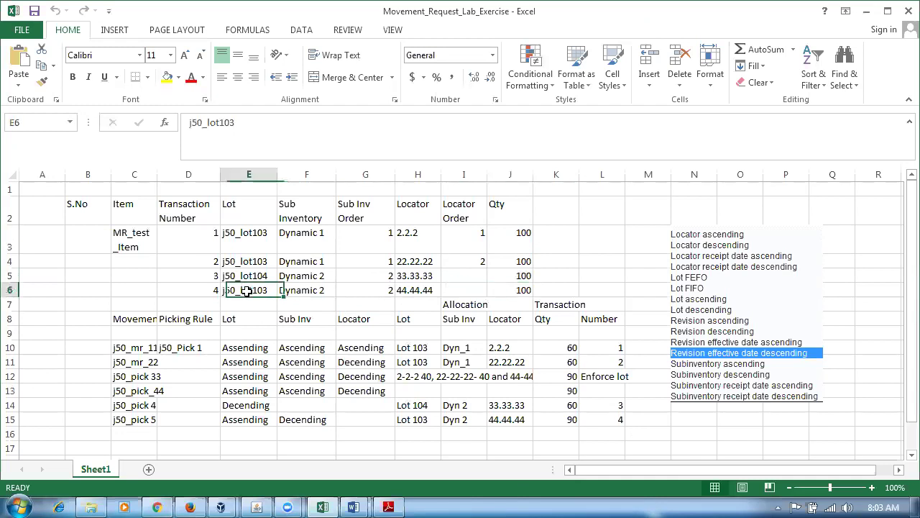
left_click(511, 291)
left_click(244, 278)
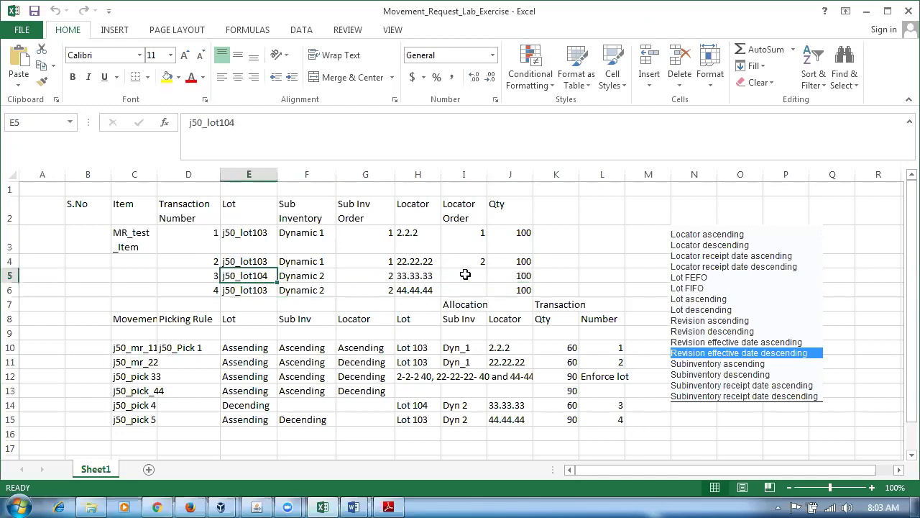
left_click(505, 278)
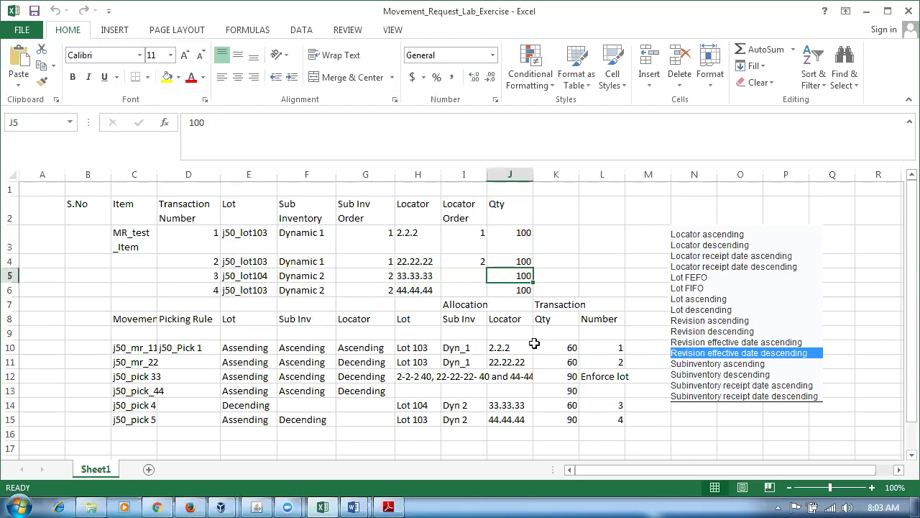
left_click(596, 376)
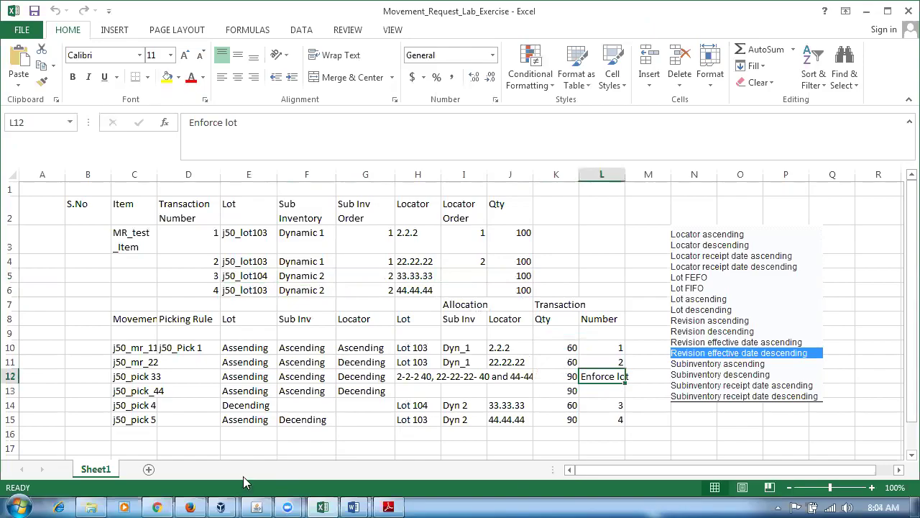
left_click(188, 503)
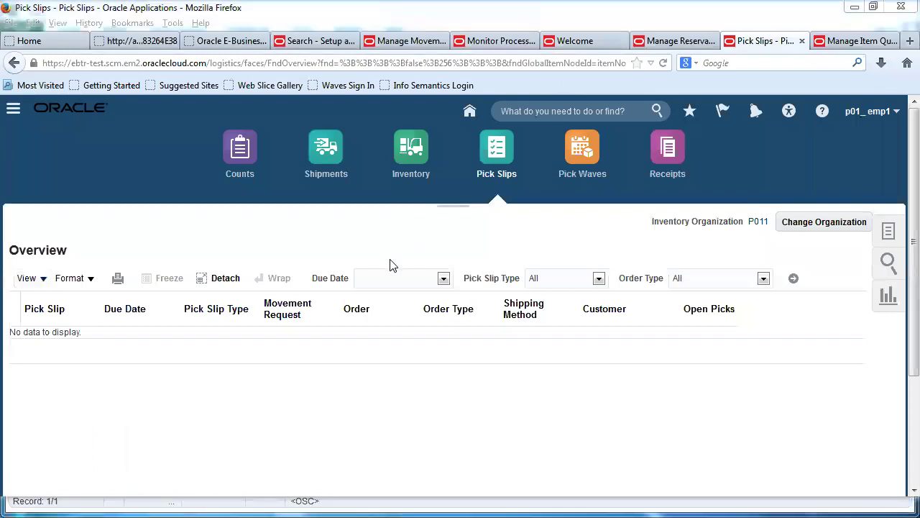
Create movement request p01_4 as a Movement Request Transfer into subinventory p011_sub1.
left_click(416, 43)
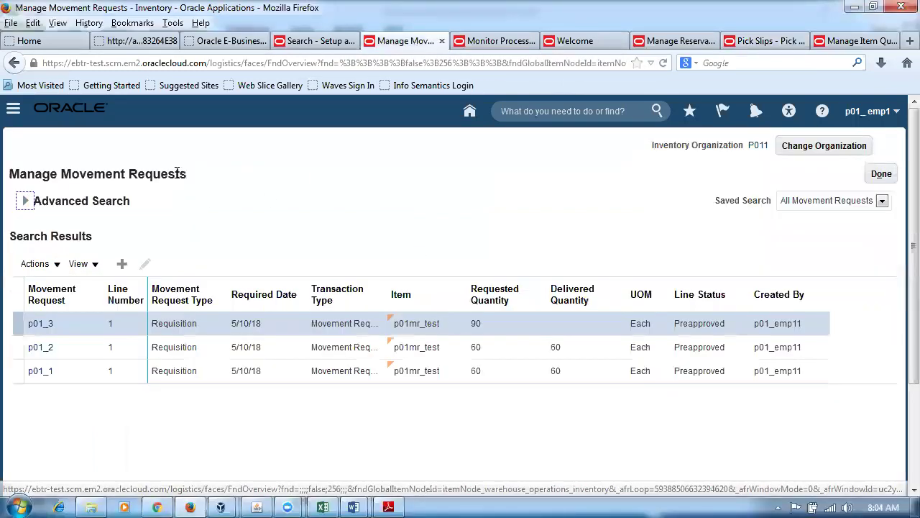
left_click(123, 265)
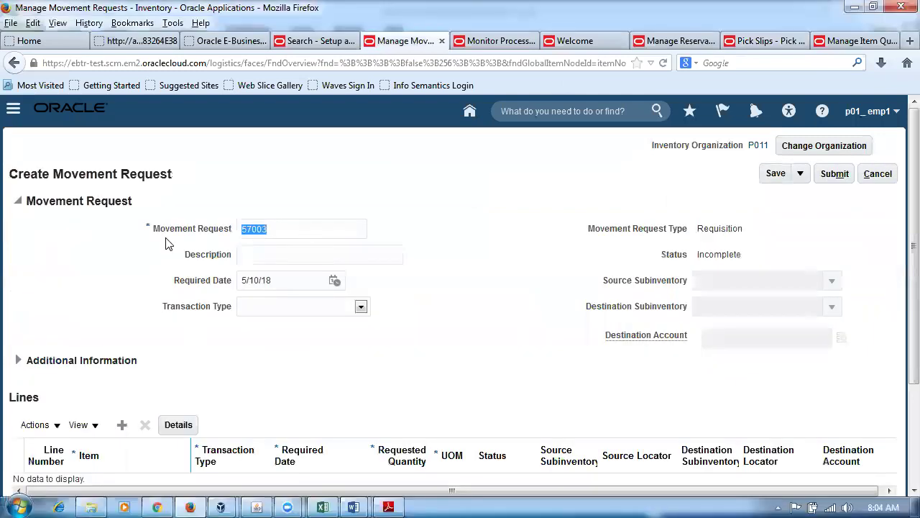
type("p01")
left_click(350, 312)
left_click(335, 342)
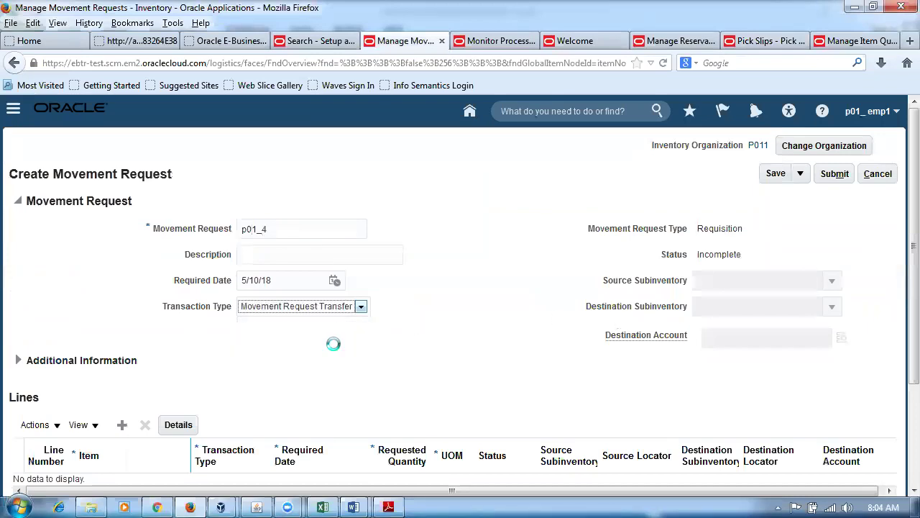
left_click(755, 311)
left_click(831, 307)
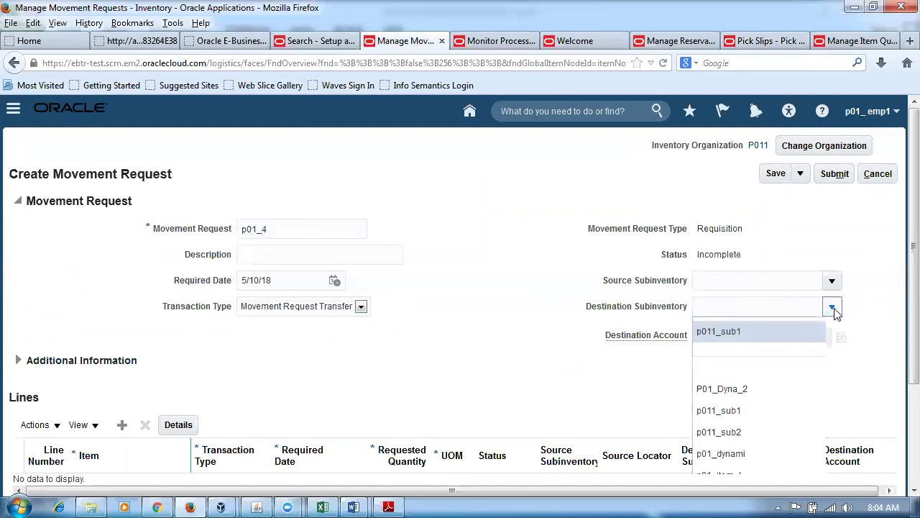
left_click(778, 332)
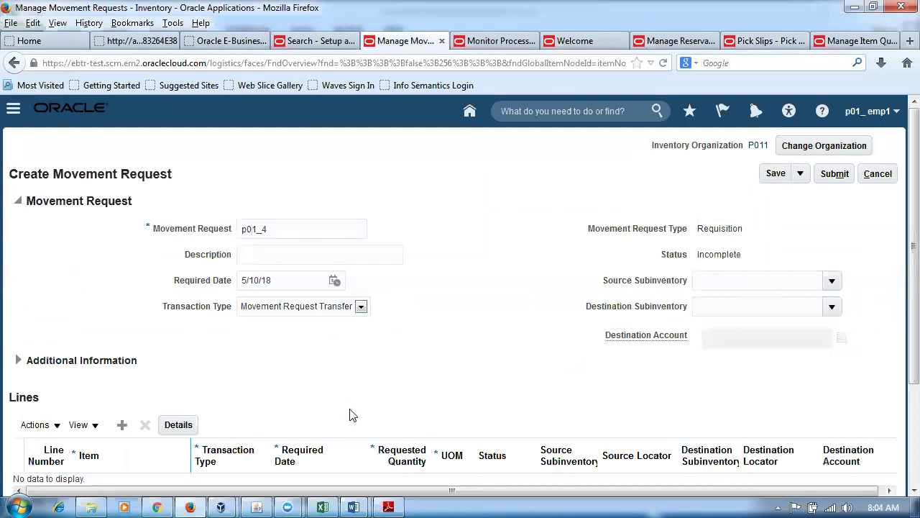
Add a line for 101 of item p01mr_test and submit the request.
left_click(121, 424)
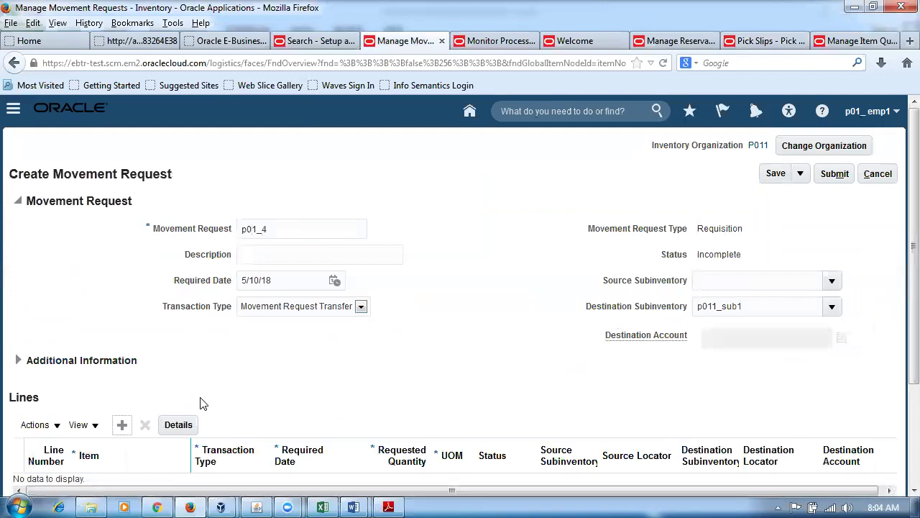
left_click(141, 363)
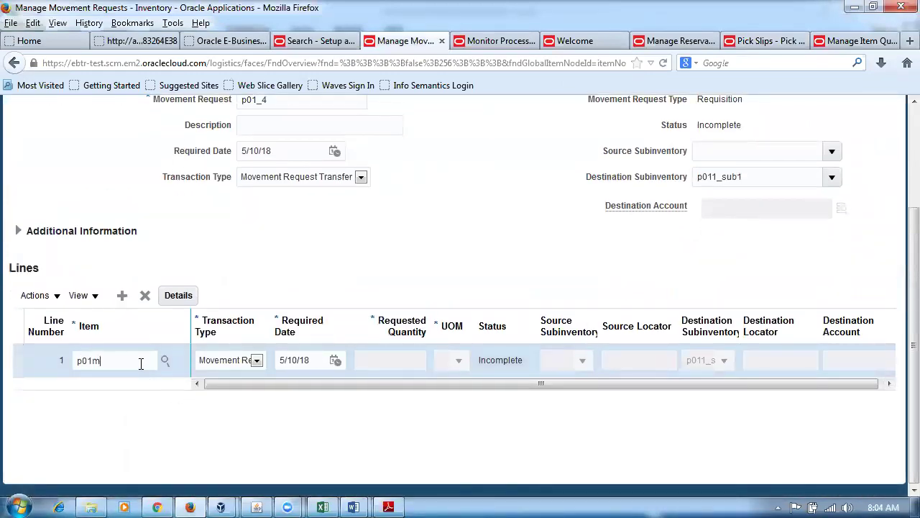
type("p01mr_test")
key("Tab")
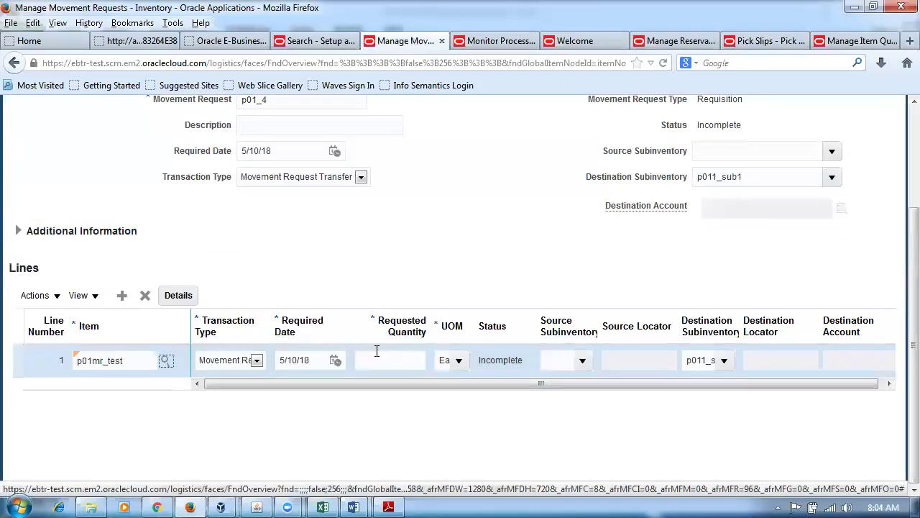
left_click(375, 355)
type("101")
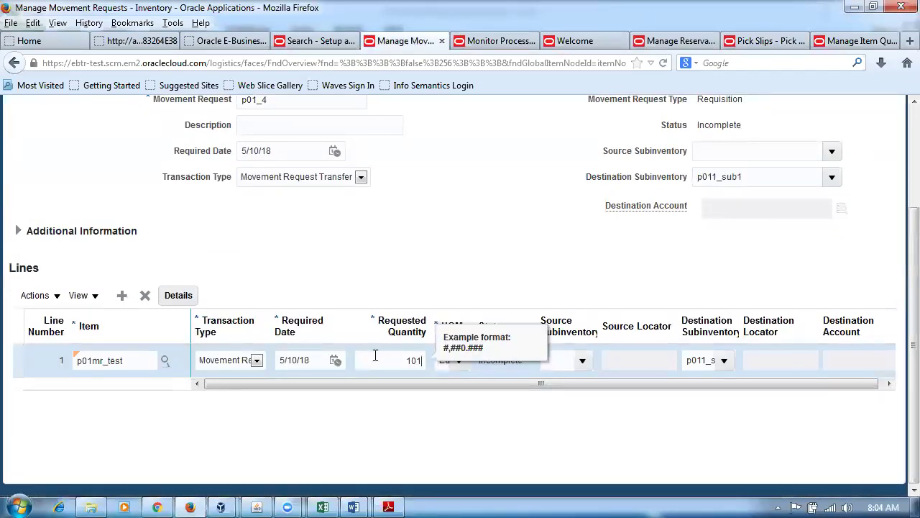
left_click(364, 261)
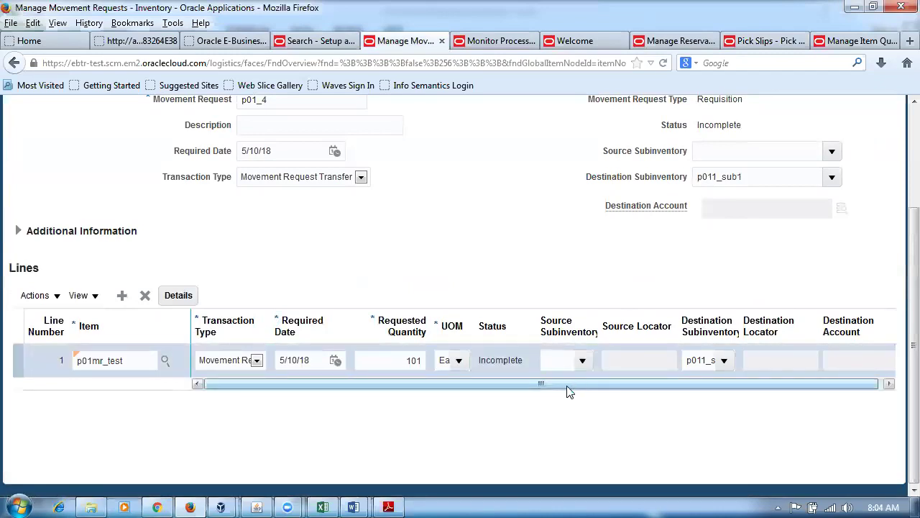
scroll(580, 273, "up", 3)
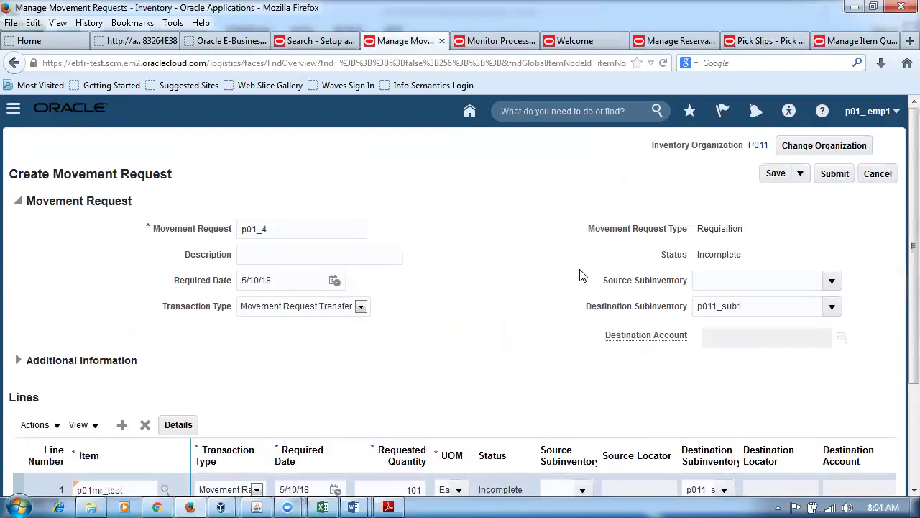
left_click(836, 175)
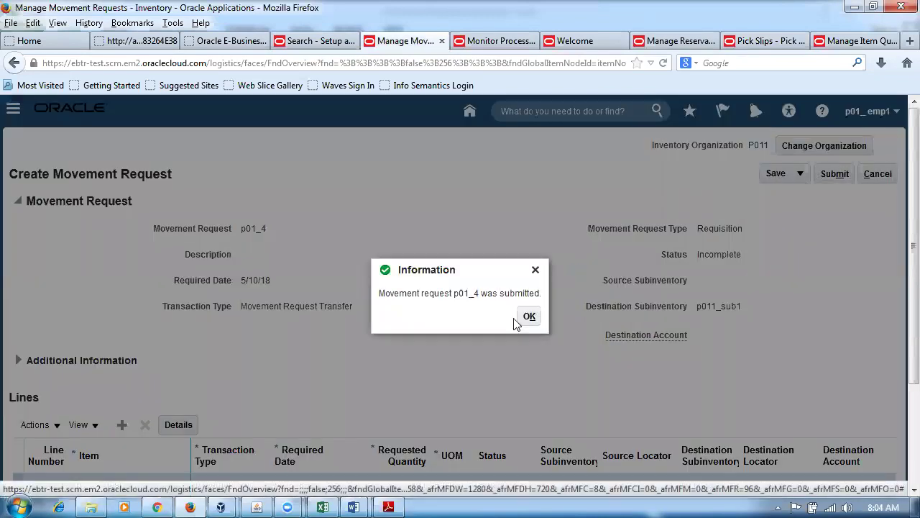
left_click(524, 321)
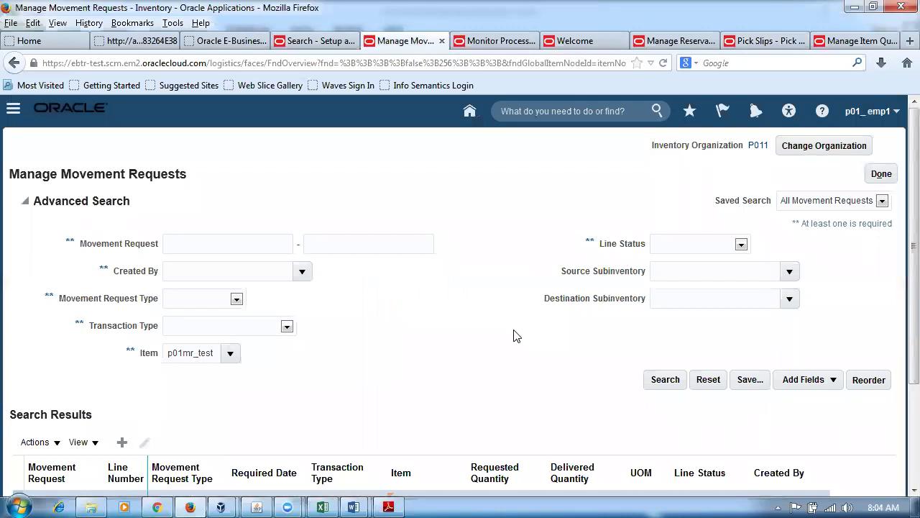
Schedule the Print Movement Request Pick Slip Report with Release Approved Lines = Yes and submit it.
left_click(497, 41)
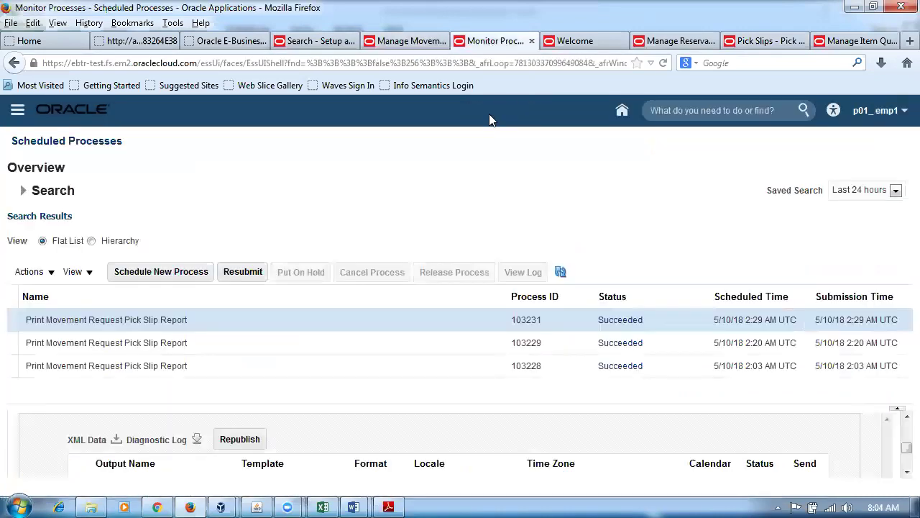
left_click(162, 272)
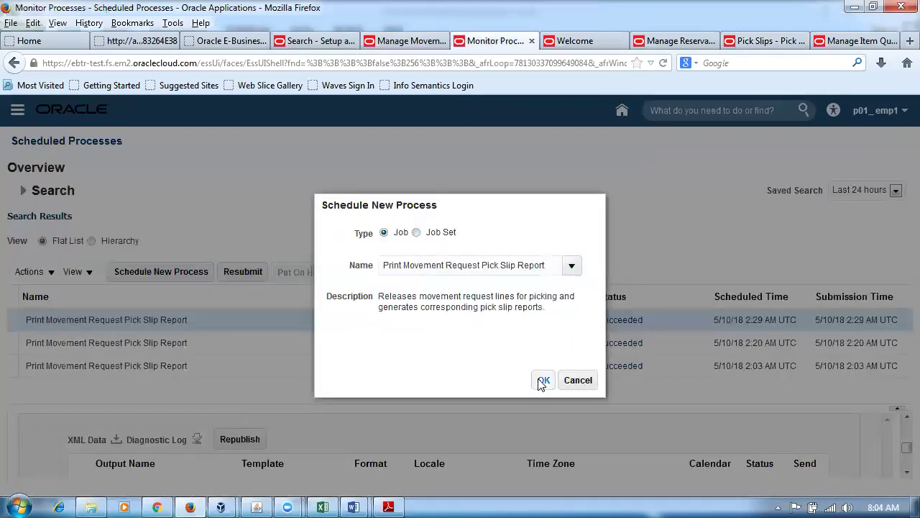
left_click(543, 380)
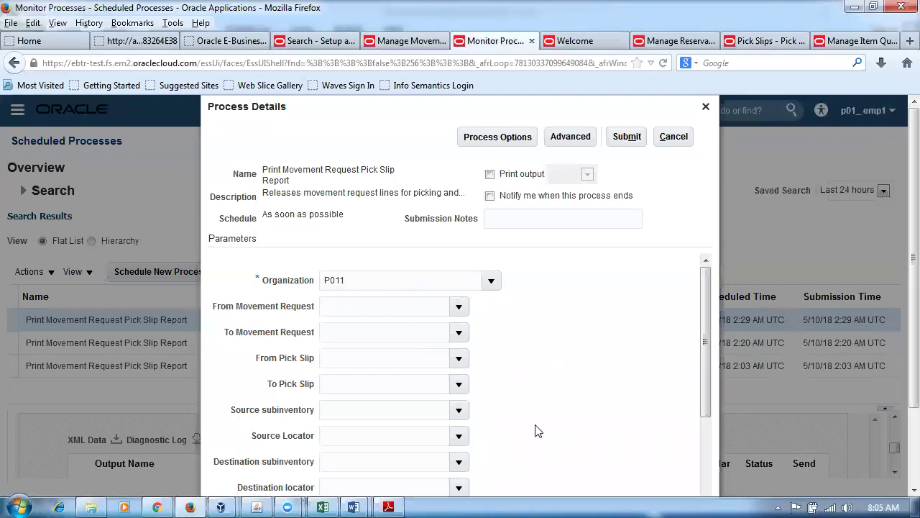
left_click_drag(705, 310, 708, 446)
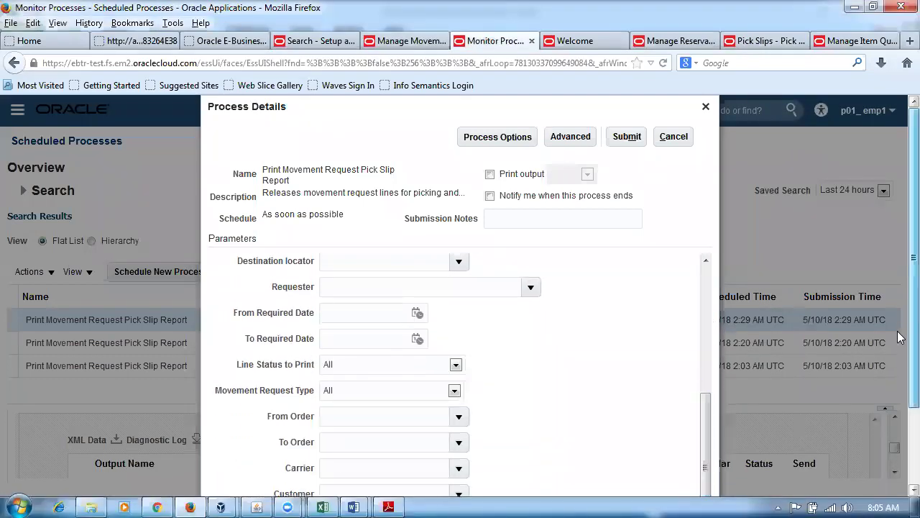
left_click_drag(913, 331, 913, 407)
left_click(327, 431)
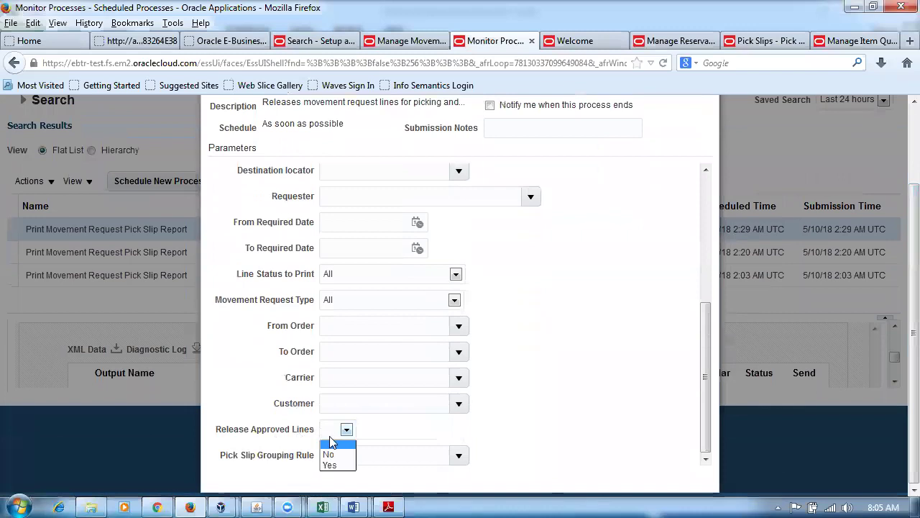
left_click(327, 464)
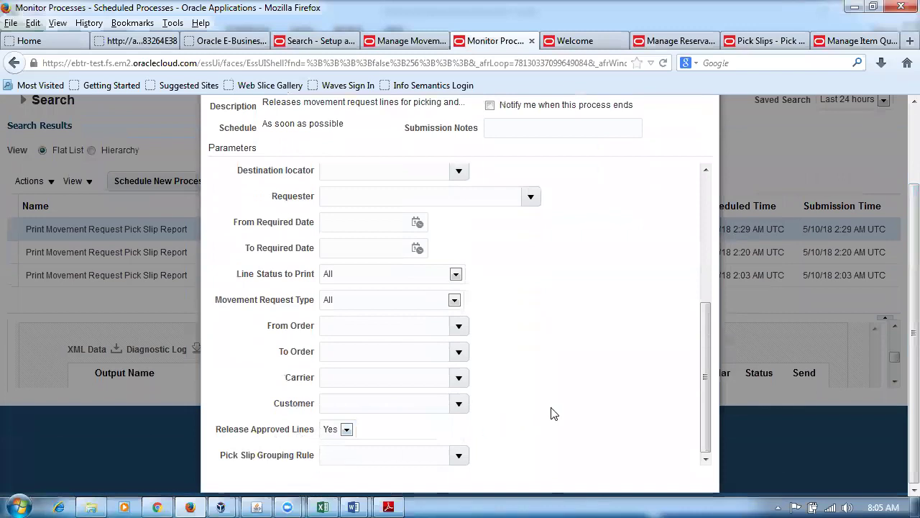
scroll(901, 309, "up", 3)
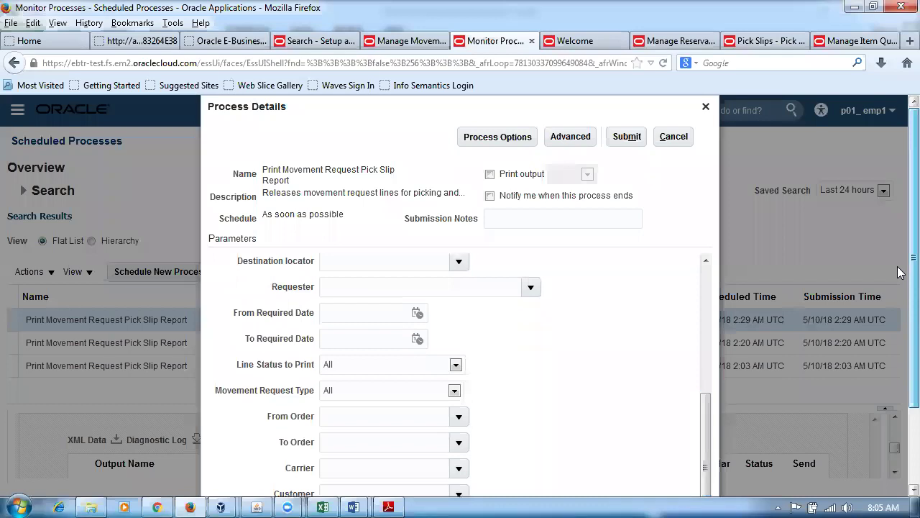
left_click(625, 136)
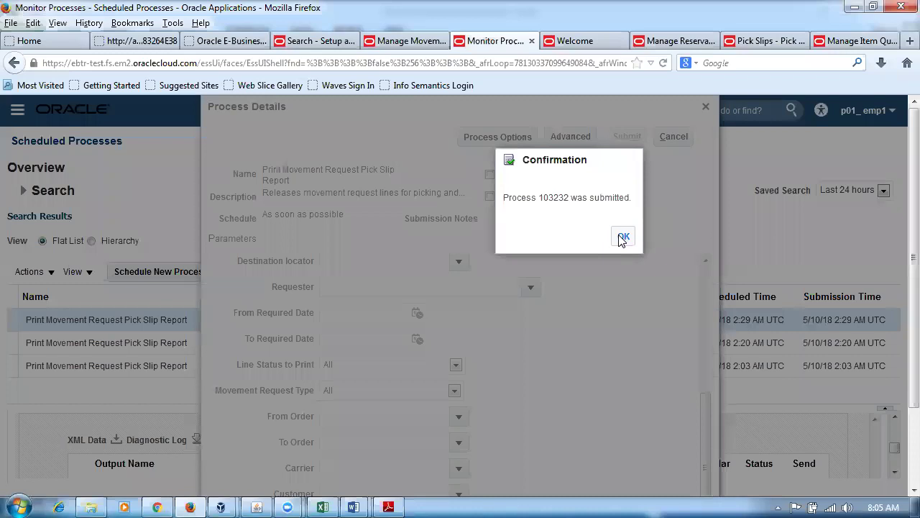
left_click(619, 237)
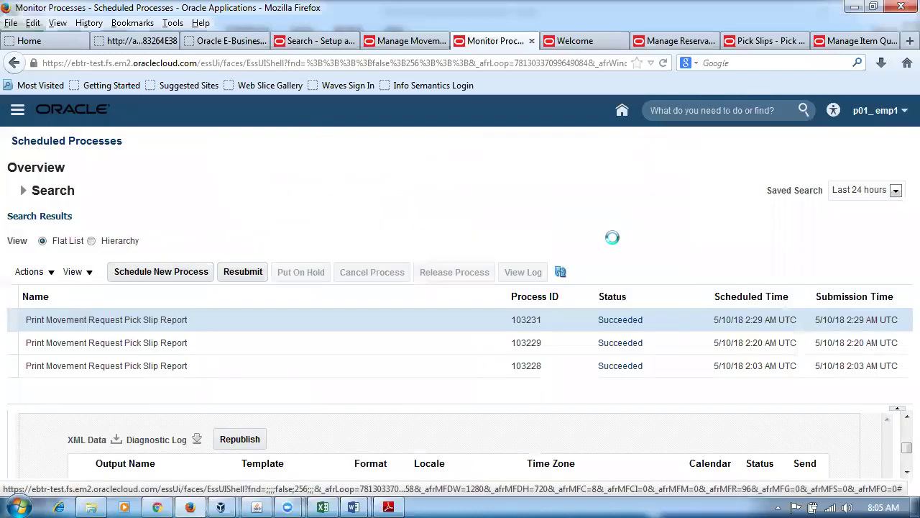
Refresh the scheduled processes list until process 103232 shows Succeeded.
left_click(560, 273)
left_click(560, 273)
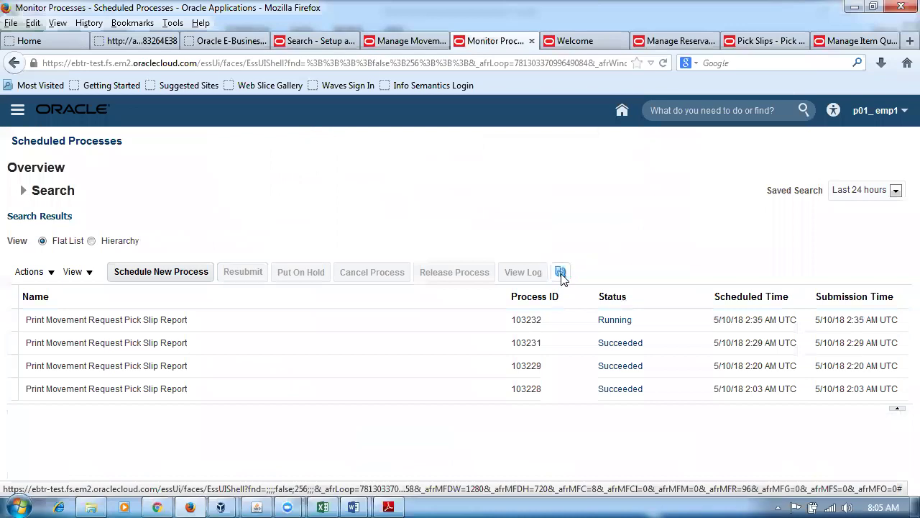
left_click(561, 273)
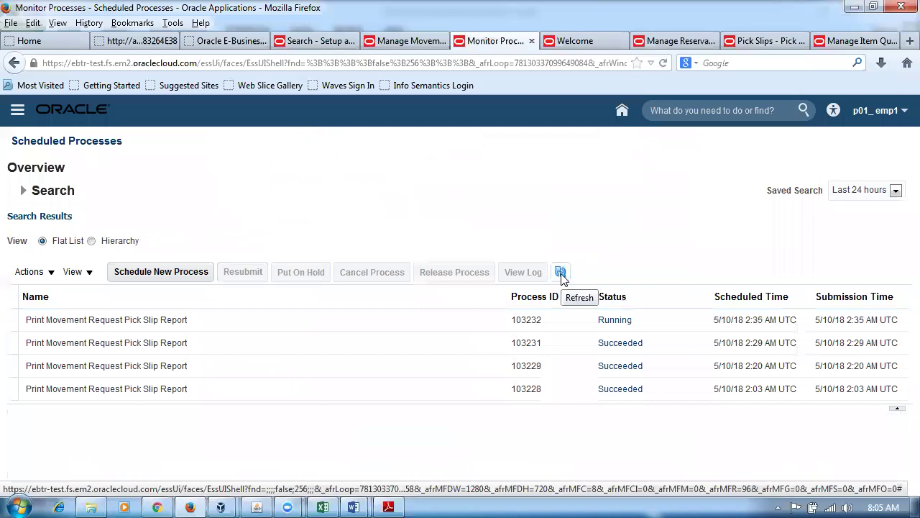
left_click(561, 274)
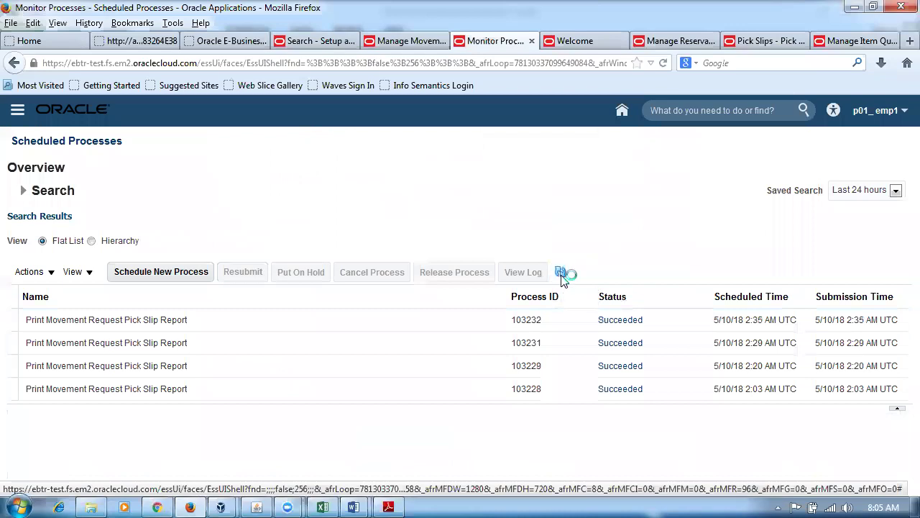
left_click(391, 324)
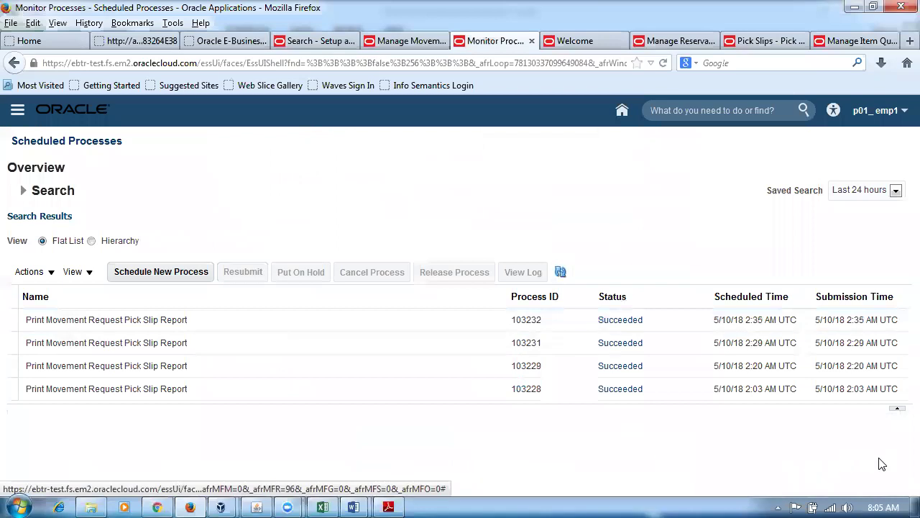
Select process 103232 and republish its pick slip report output.
left_click(319, 325)
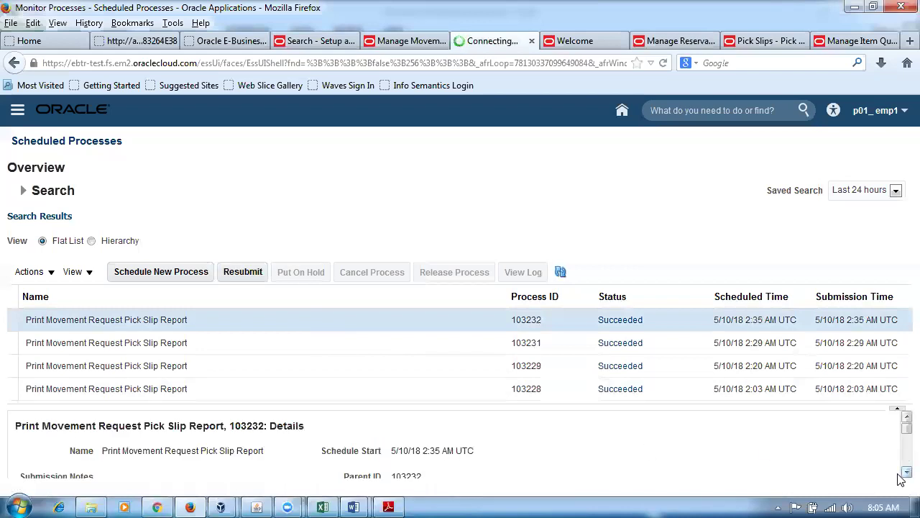
left_click(906, 472)
left_click(906, 472)
left_click(907, 472)
left_click(906, 472)
left_click(907, 471)
left_click(907, 471)
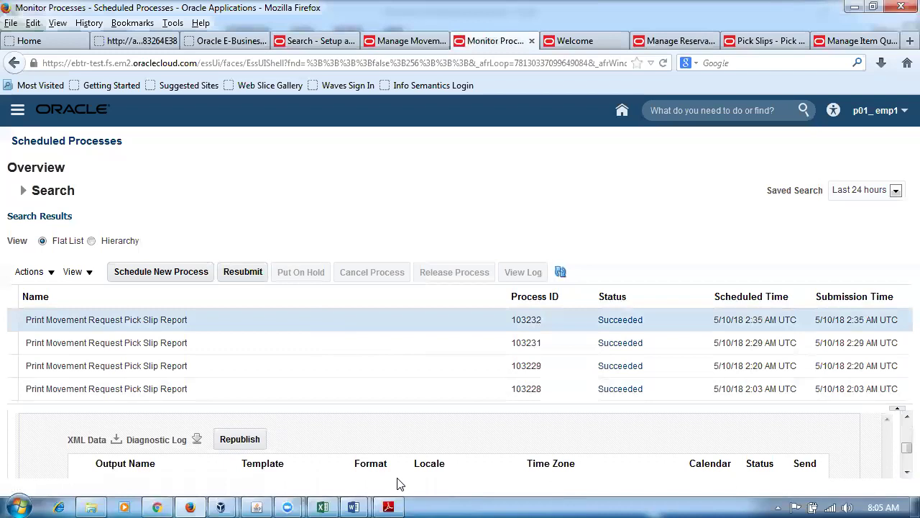
left_click(242, 436)
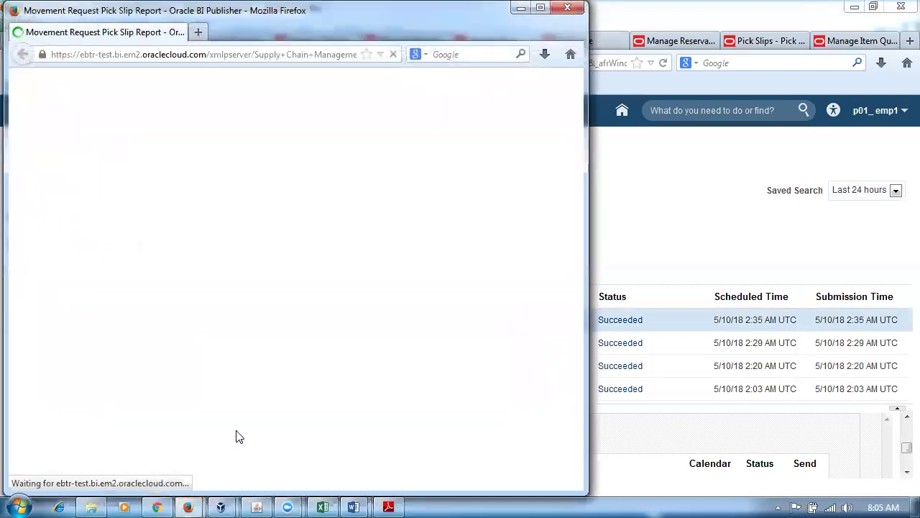
Export the pick slip report to PDF, save it, and open the downloaded file.
left_click(530, 253)
mouse_move(519, 277)
left_click(378, 301)
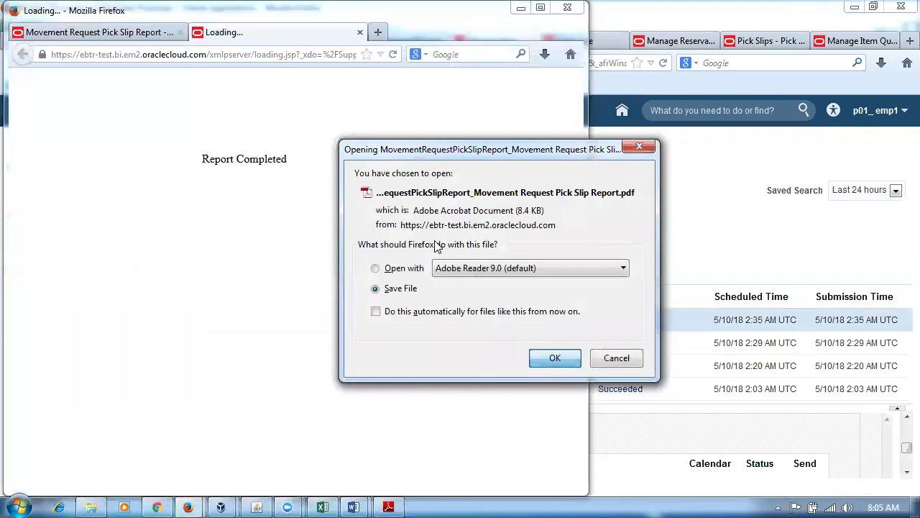
key("Return")
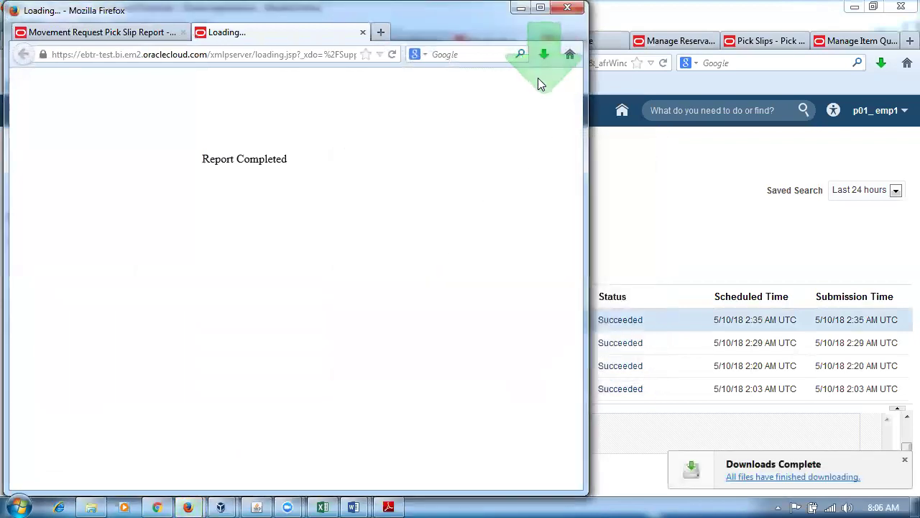
left_click(545, 69)
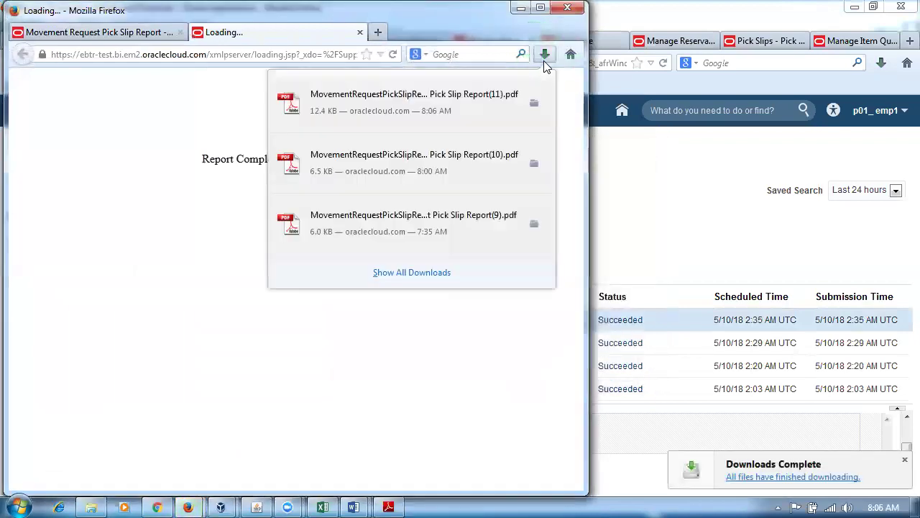
left_click(475, 104)
scroll(424, 246, "down", 2)
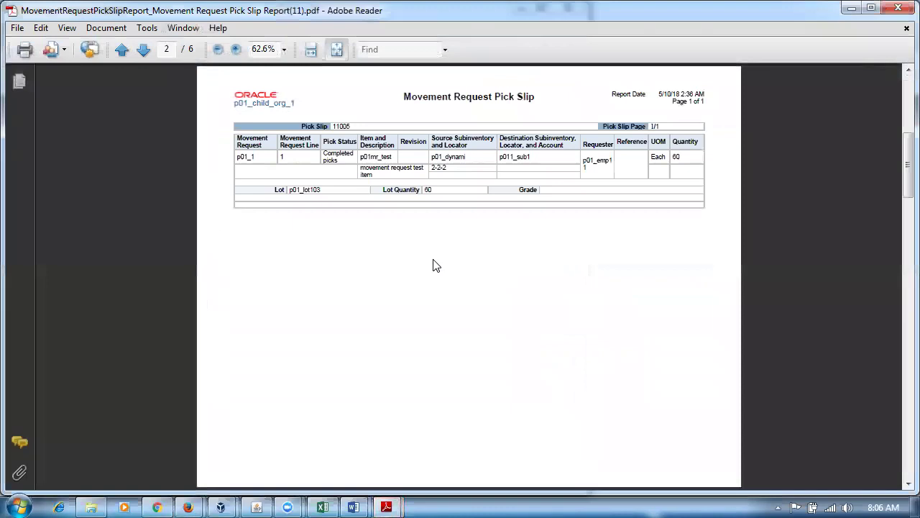
Scroll down through the PDF to check the Unallocated status of movement request p01_4.
scroll(433, 266, "up", 2, "ctrl")
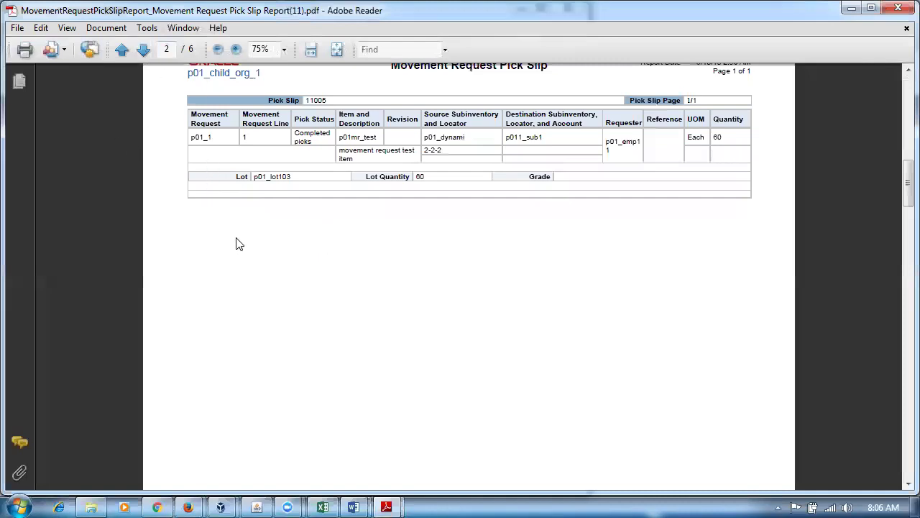
scroll(240, 244, "down", 1)
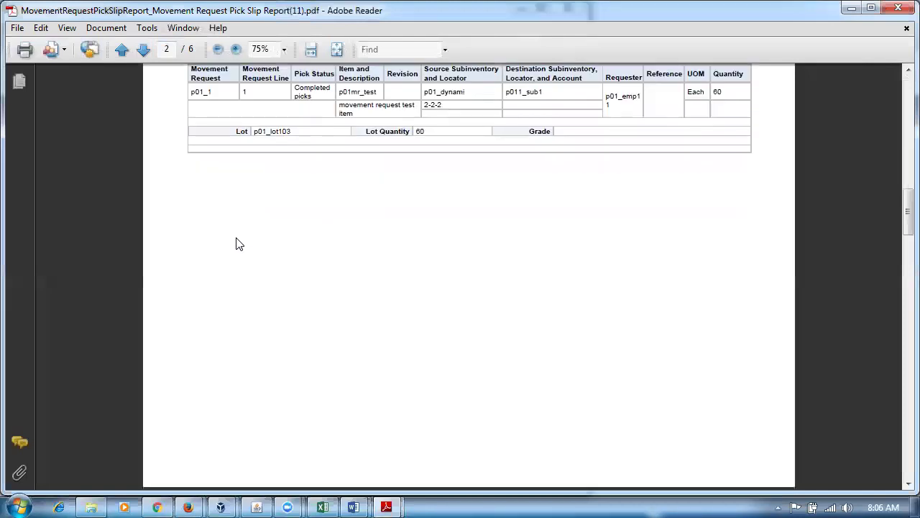
scroll(239, 244, "down", 5)
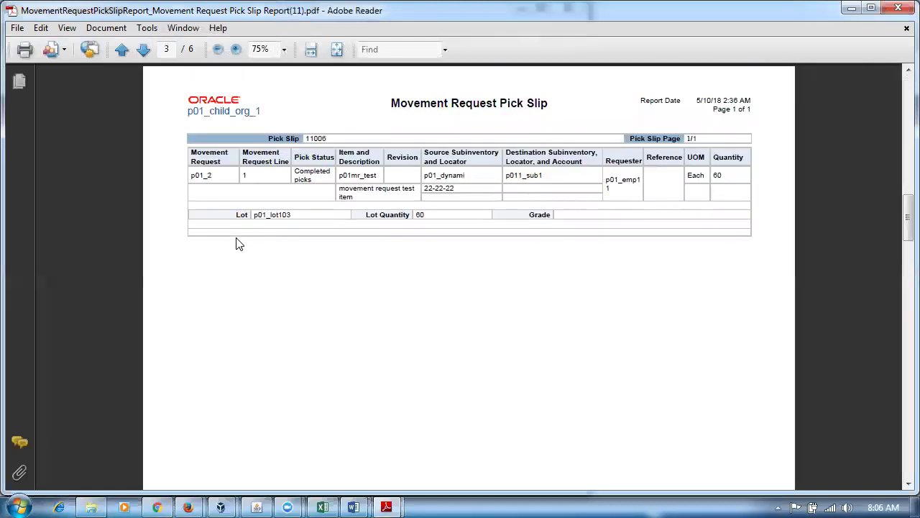
scroll(239, 245, "down", 5)
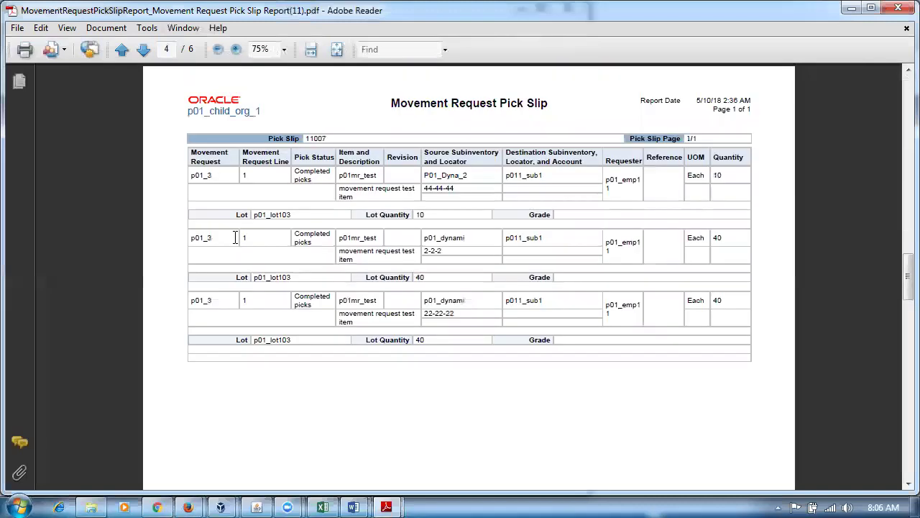
scroll(235, 237, "down", 2)
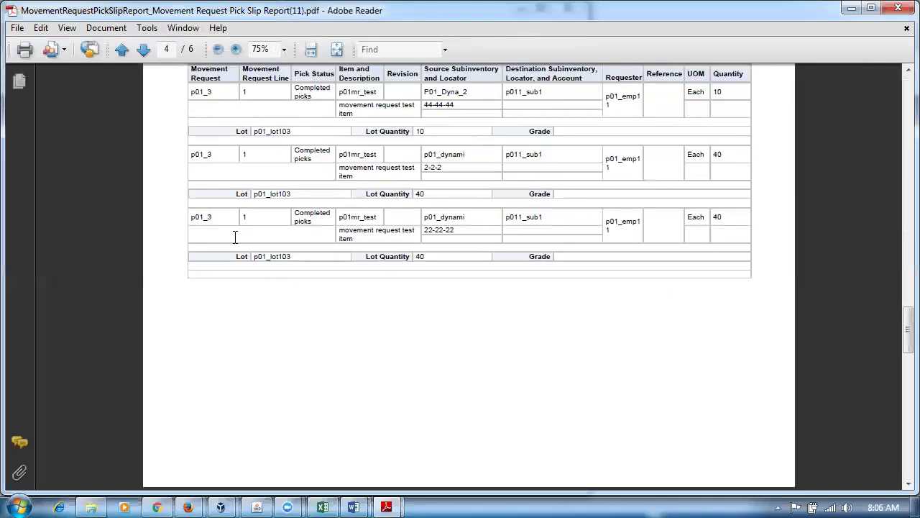
scroll(237, 240, "down", 5)
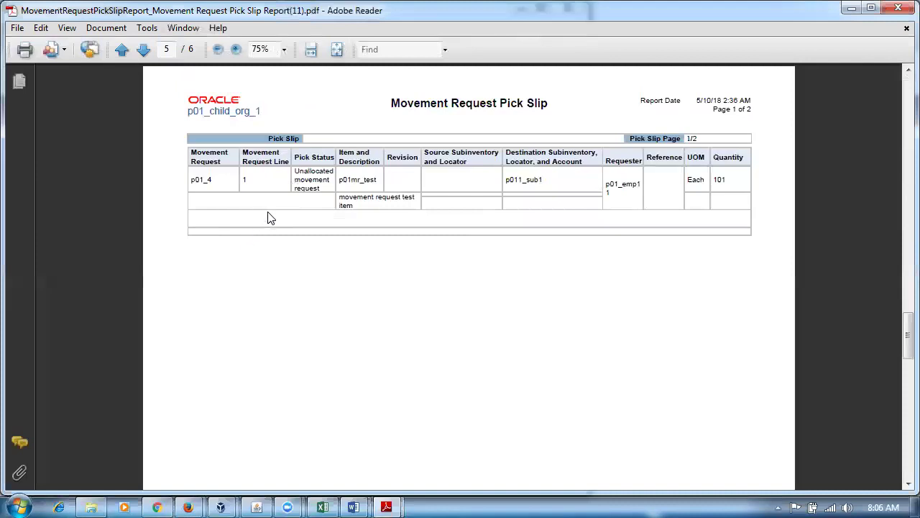
left_click_drag(293, 170, 312, 194)
left_click(397, 309)
Check the Completed picks for p01_2, then view pick slip 11007 for p01_3 on page 4.
scroll(399, 313, "up", 5)
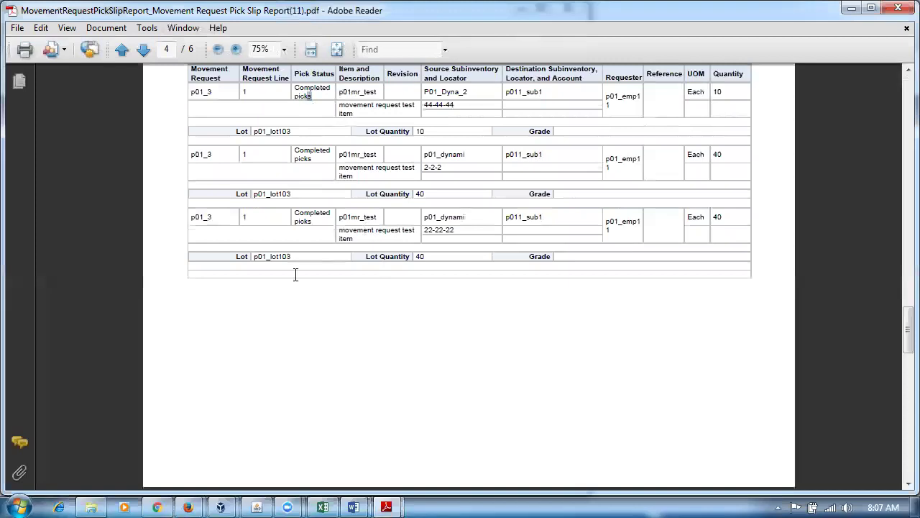
scroll(287, 351, "up", 2)
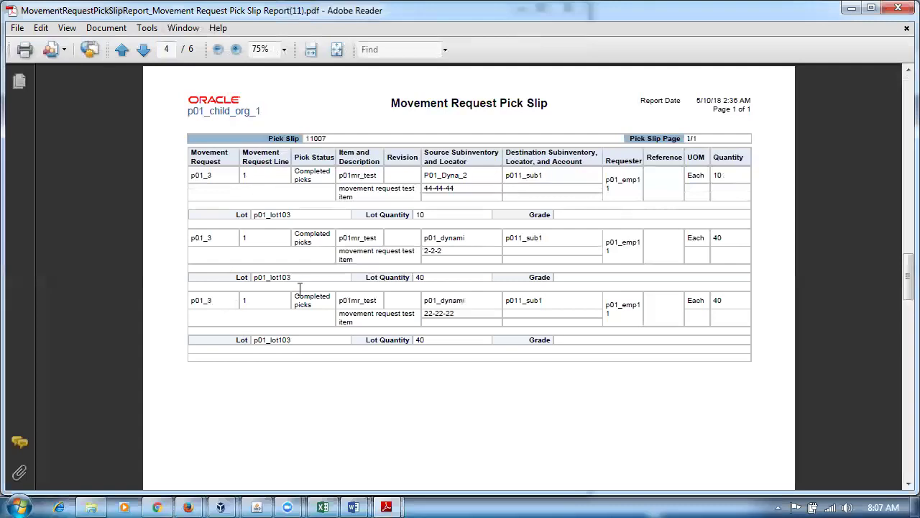
scroll(232, 445, "up", 5)
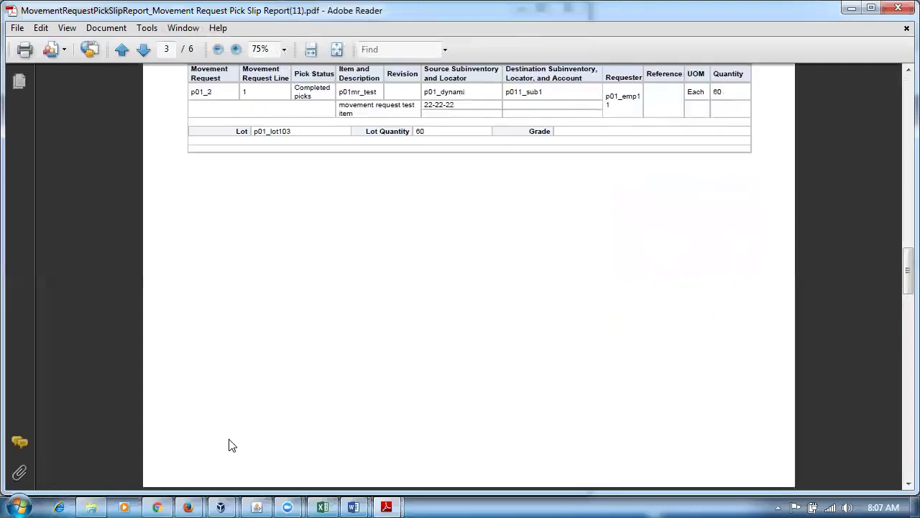
scroll(291, 278, "up", 2)
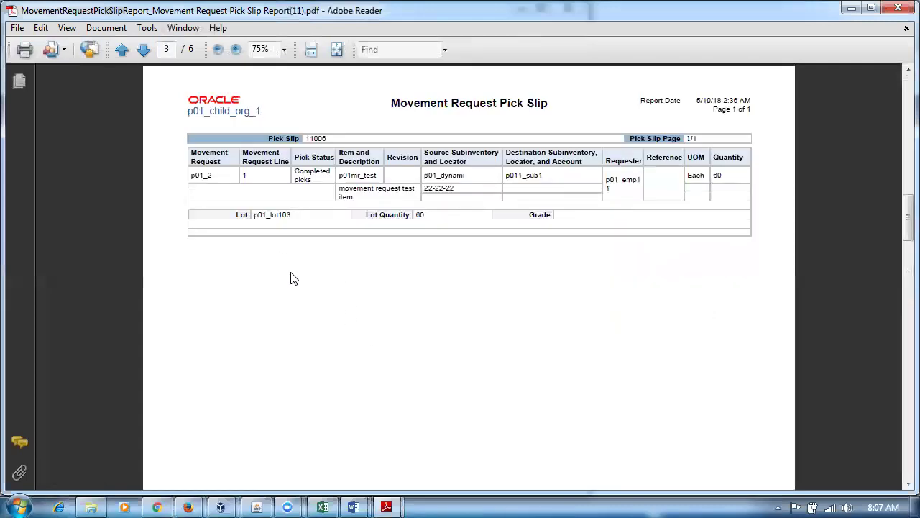
left_click(315, 171)
scroll(202, 287, "down", 5)
scroll(203, 287, "down", 5)
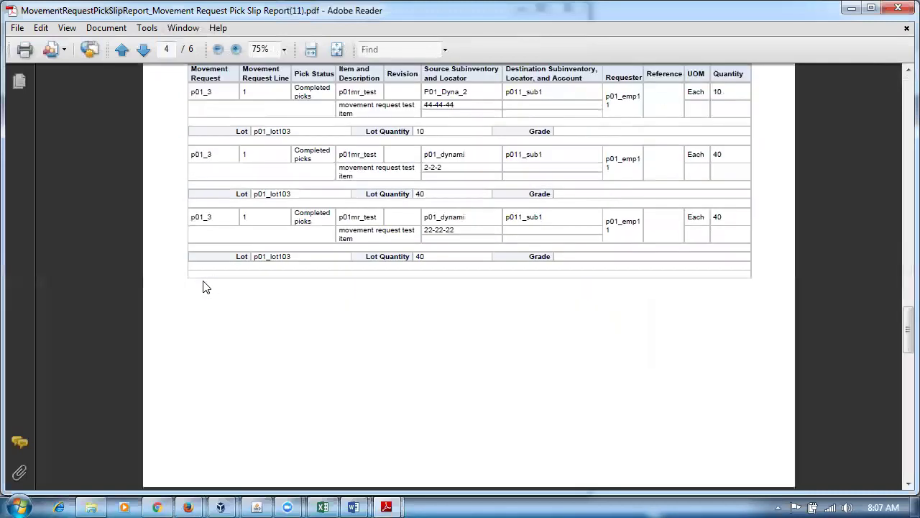